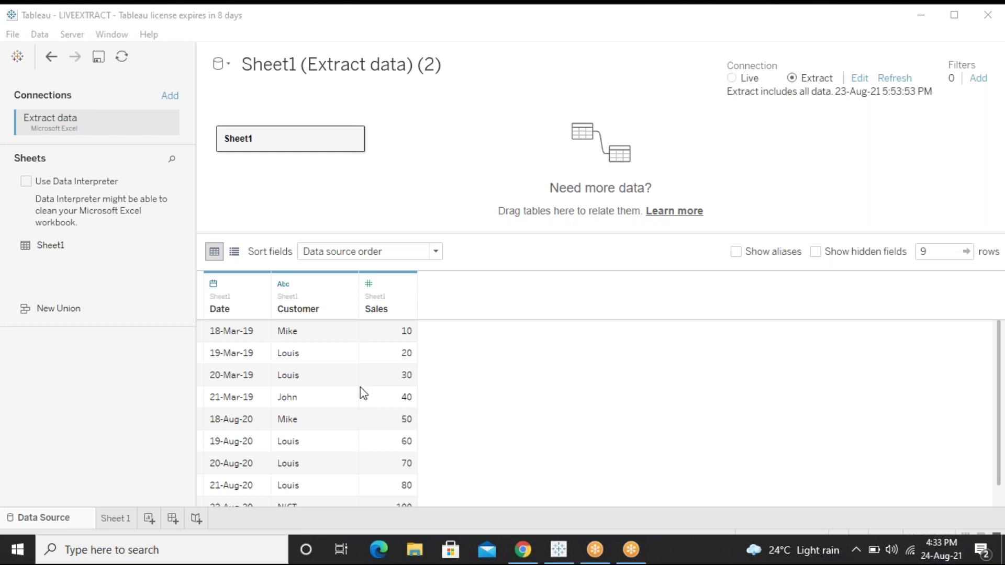
Review the connection type of the data sources Sheet1 (Extract data) and Sheet1 (Extract data) (2) on their data source pages
left_click(114, 518)
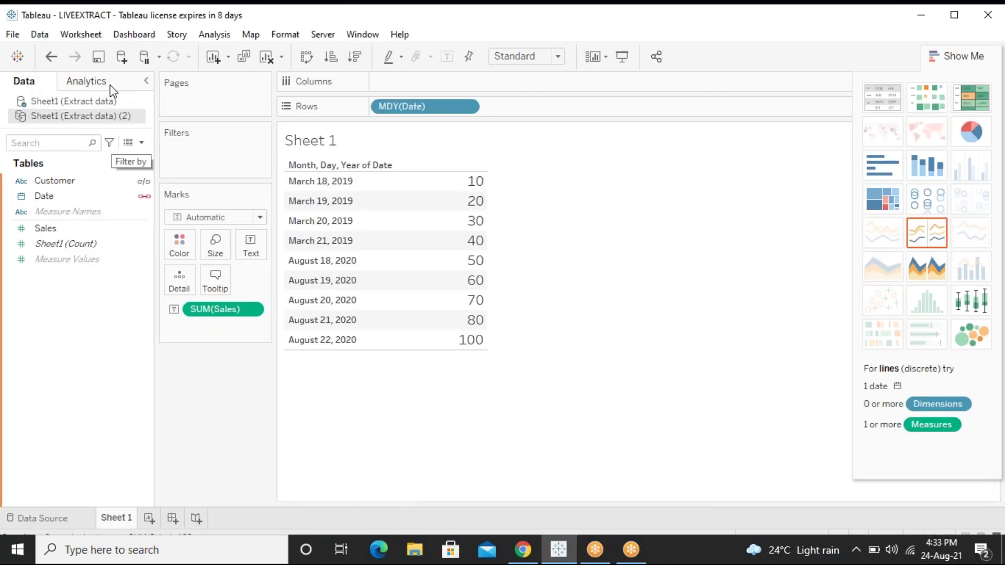
double_click(104, 102)
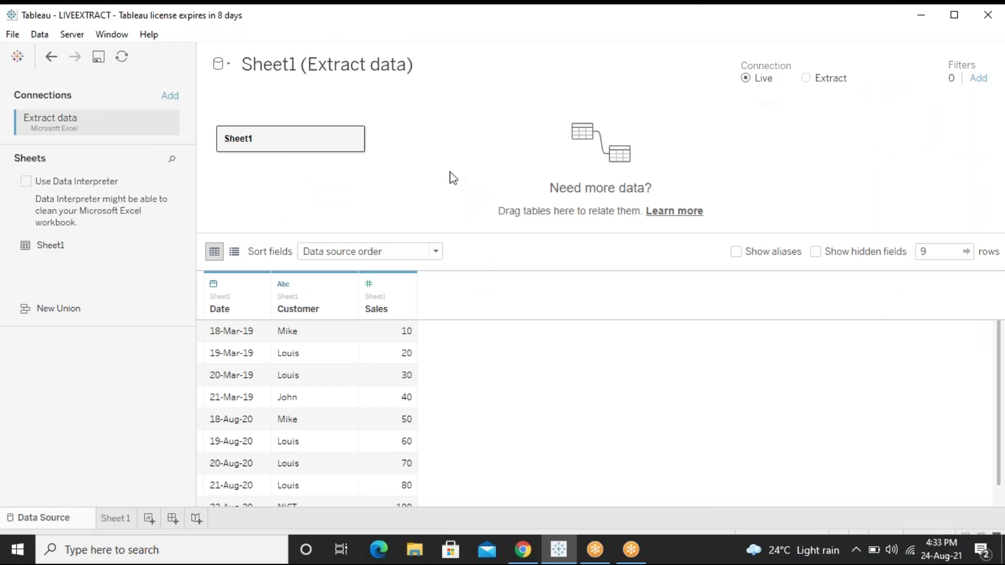
left_click(124, 517)
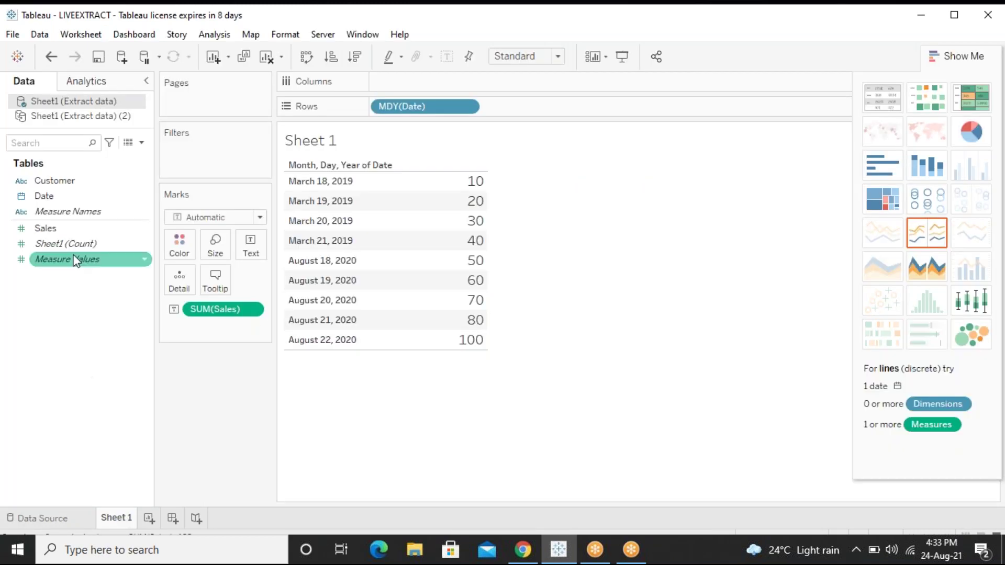
left_click(108, 118)
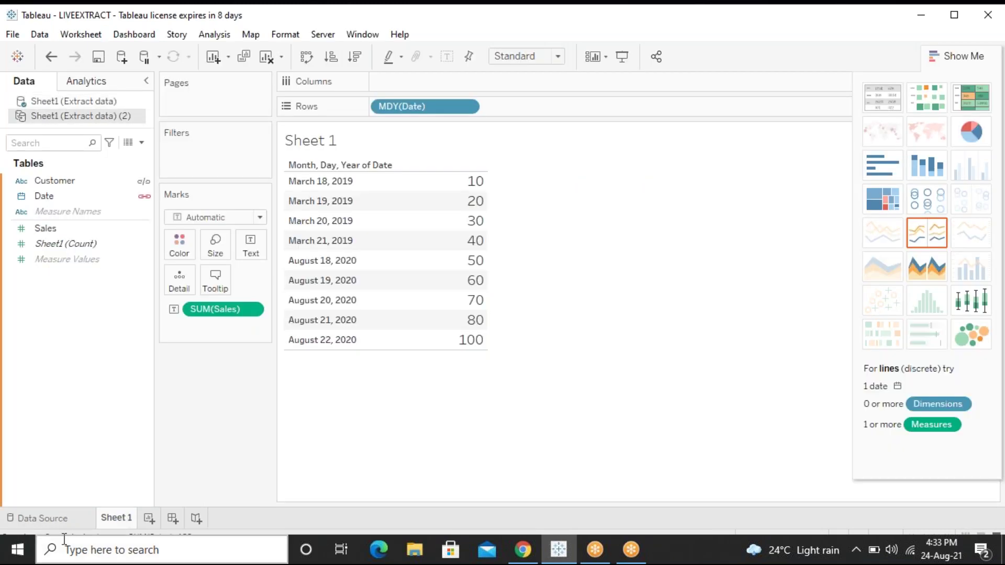
left_click(49, 519)
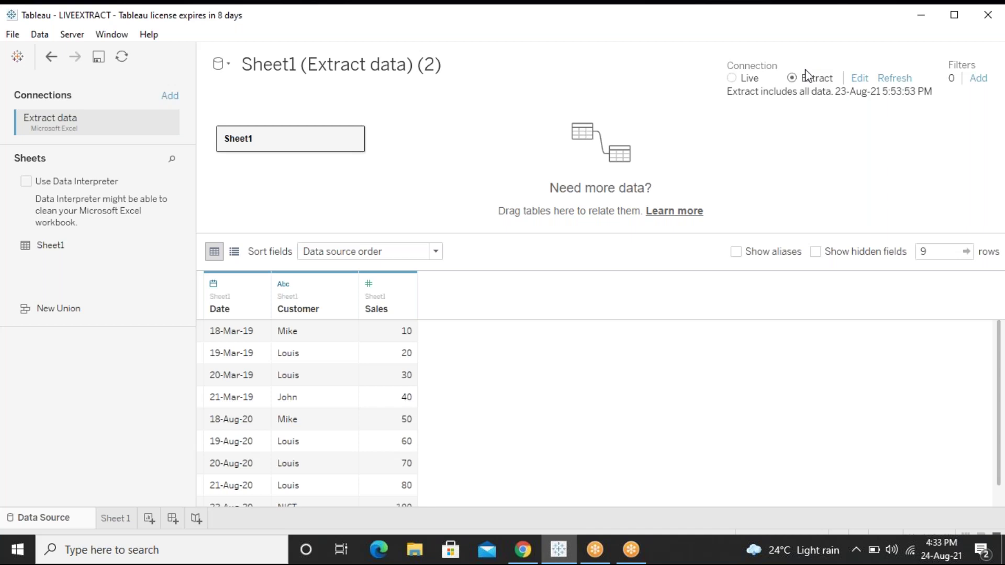
left_click(119, 526)
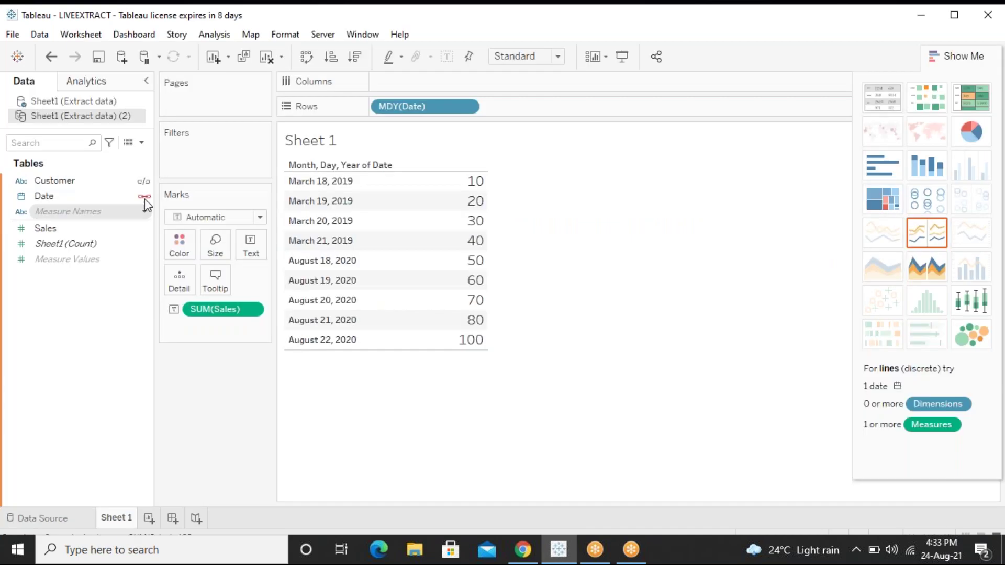
Refresh the extract of the data source Sheet1 (Extract data) (2), accepting the replacement of its contents
right_click(128, 116)
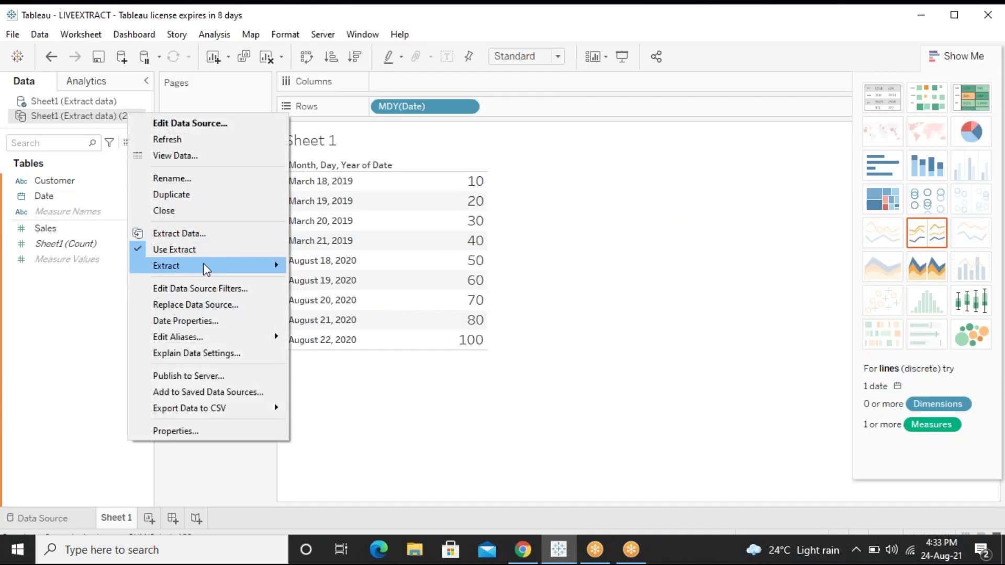
mouse_move(204, 266)
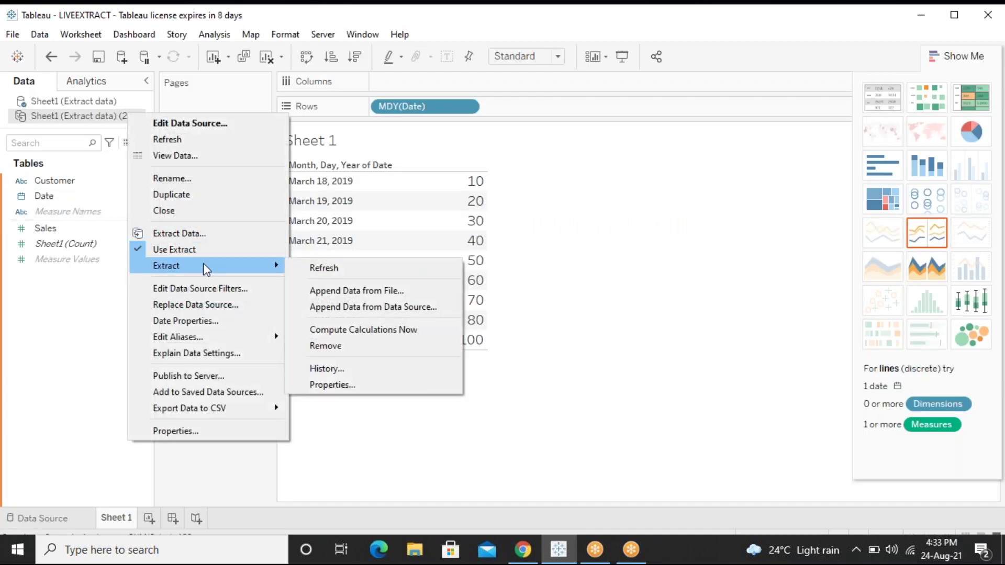
left_click(330, 272)
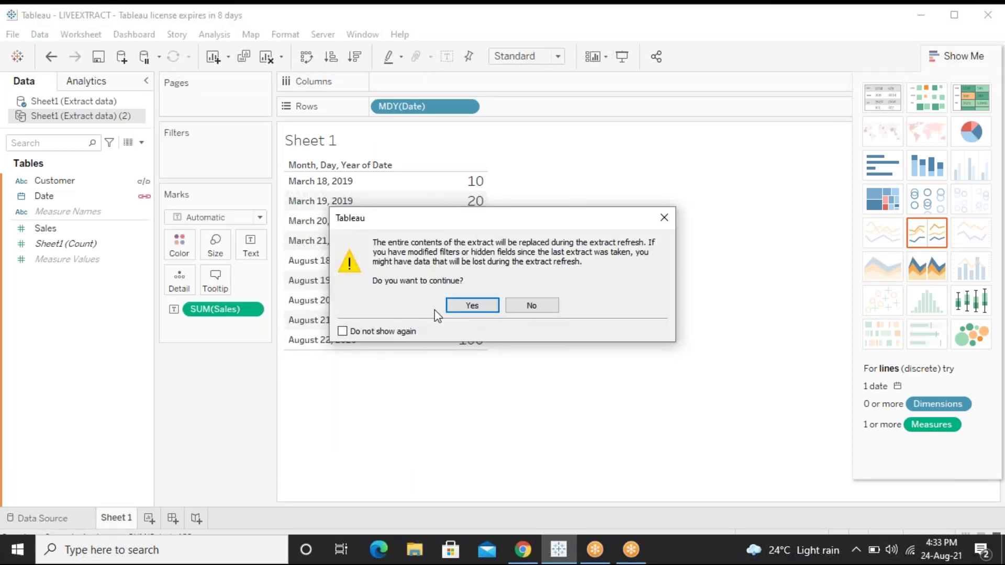
left_click(453, 306)
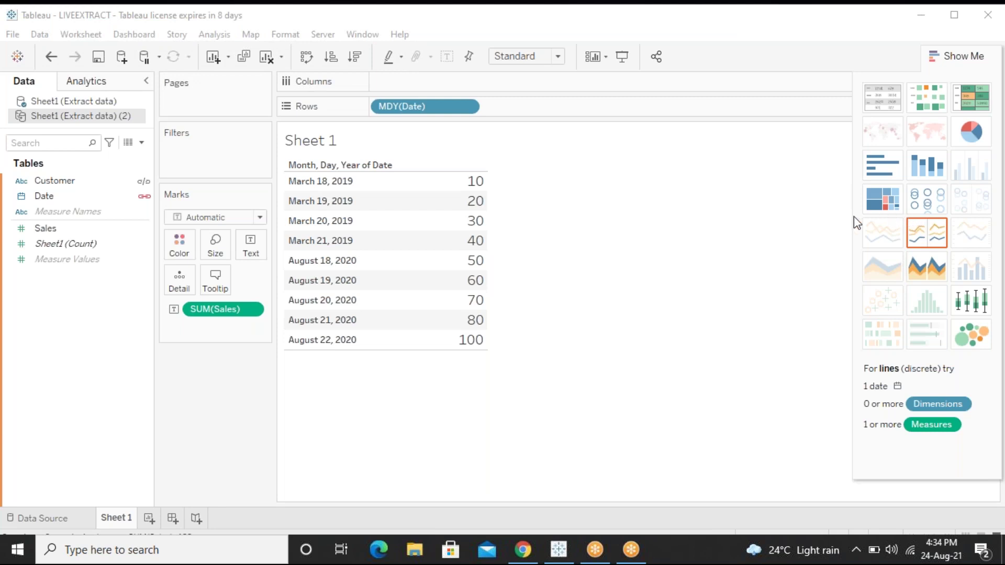
Switch to Chrome to check the webmail inbox and the WhatsApp group chat, and return to Tableau
left_click(523, 552)
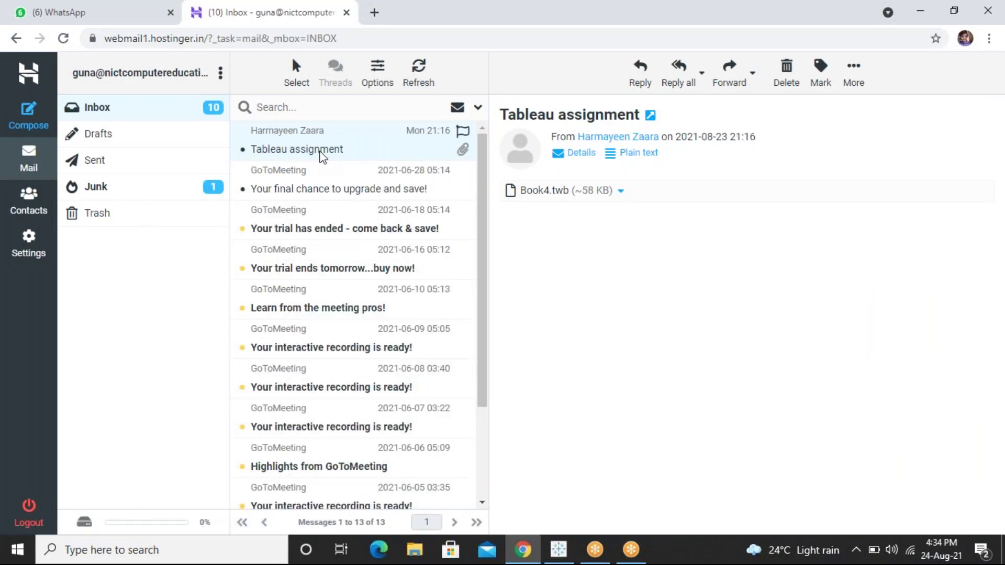
left_click(920, 12)
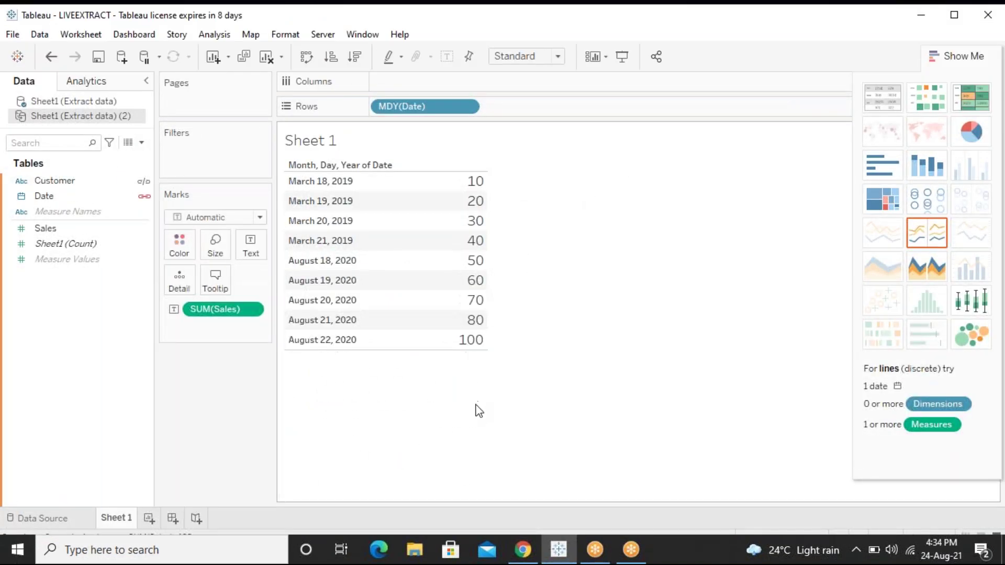
left_click(523, 555)
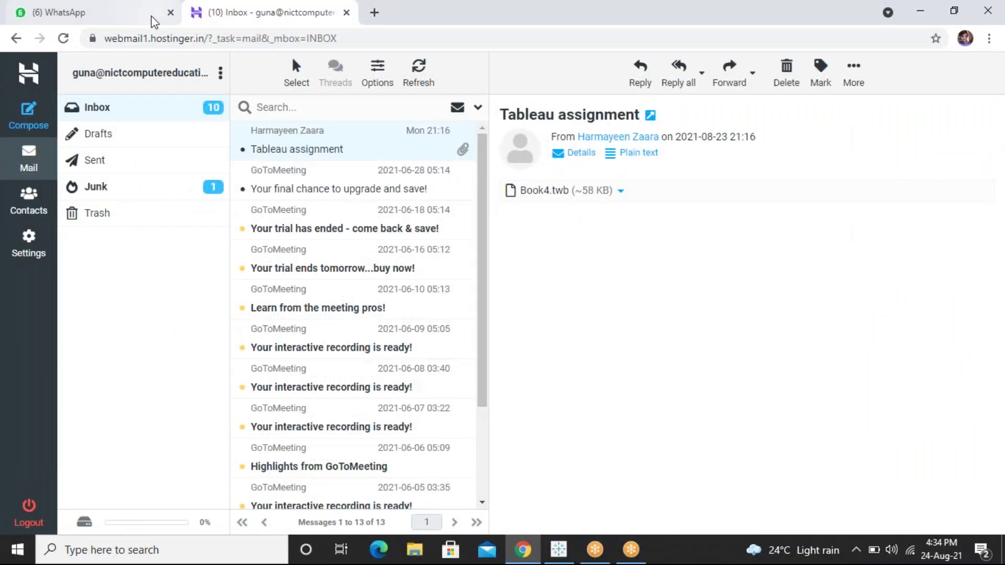
left_click(125, 11)
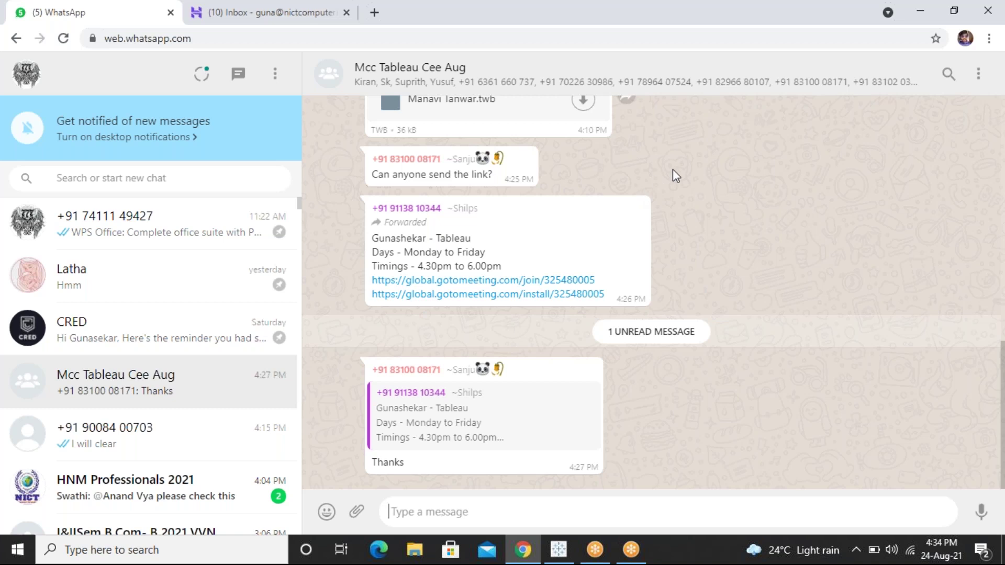
left_click(920, 11)
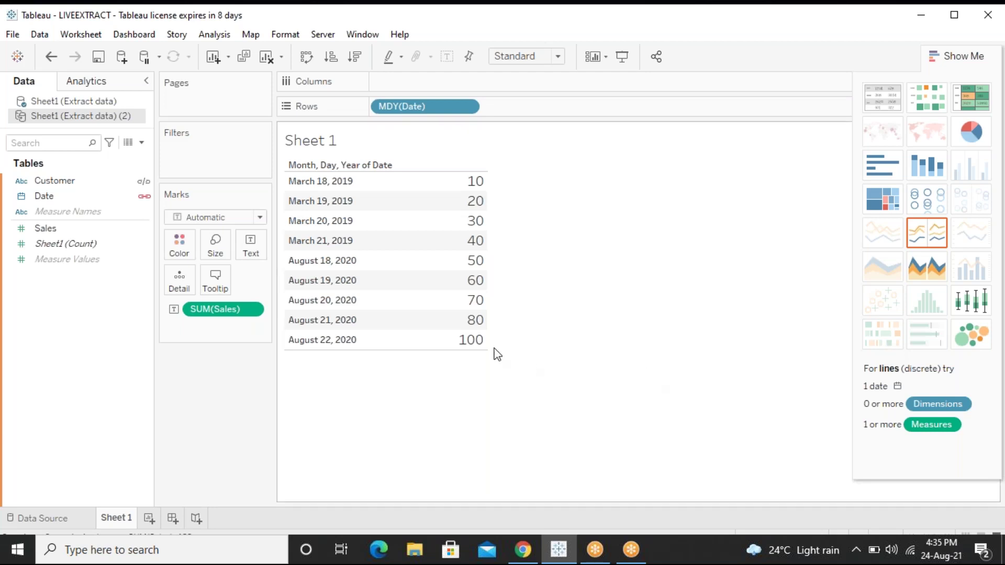
left_click(116, 196)
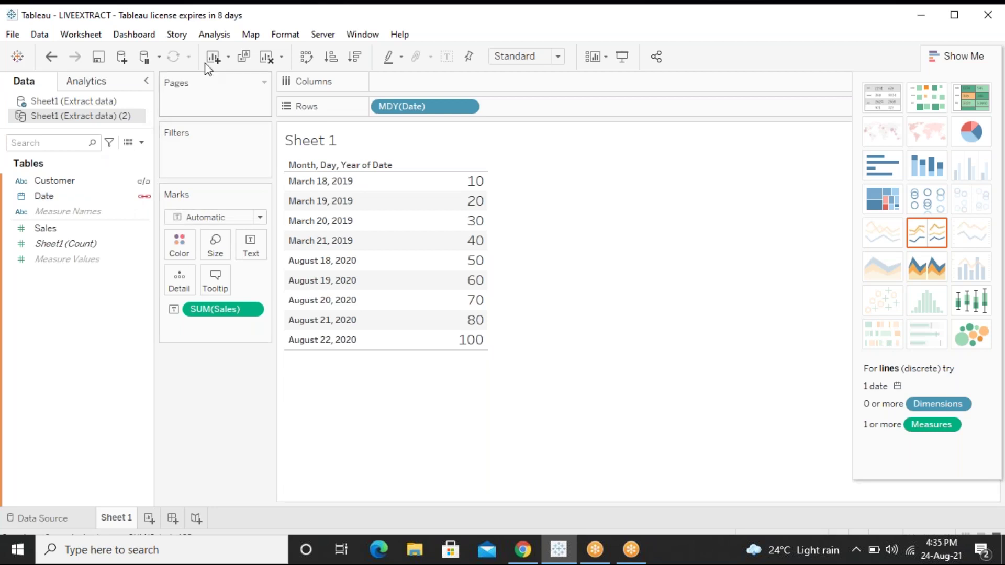
left_click_drag(194, 18, 369, 139)
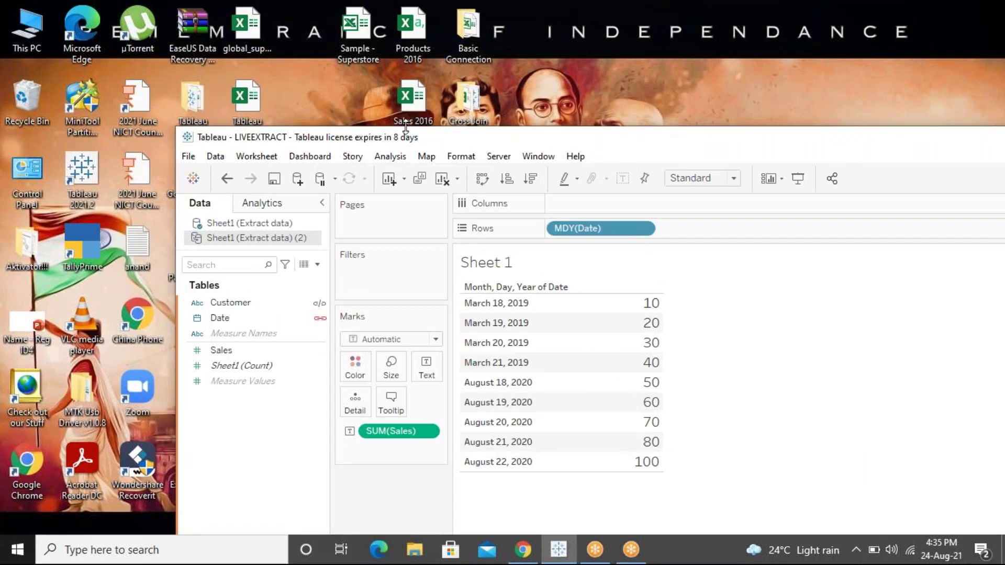
left_click_drag(257, 140, 53, 50)
double_click(67, 48)
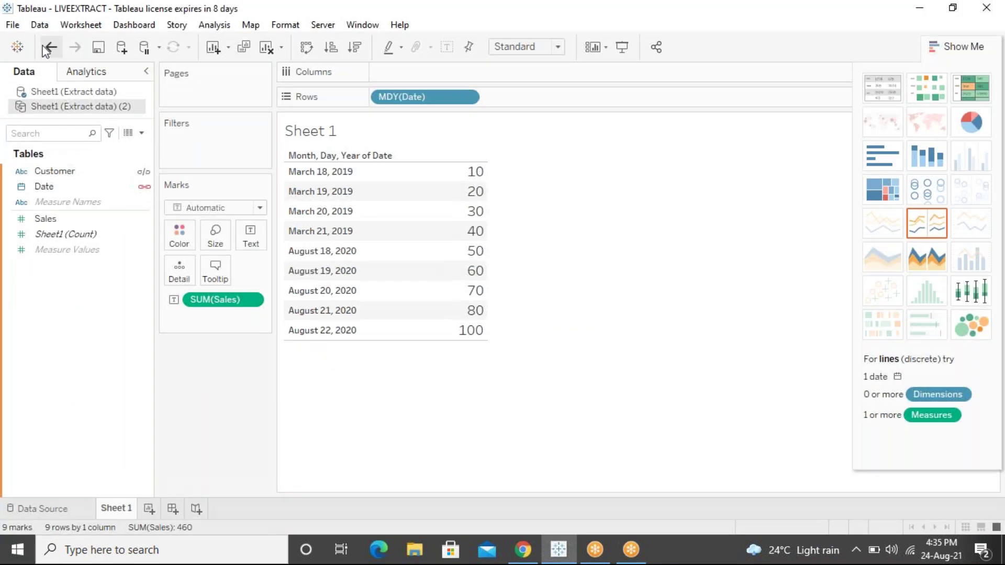
Start a new workbook without saving the changes to LIVEEXTRACT
left_click(12, 25)
left_click(33, 74)
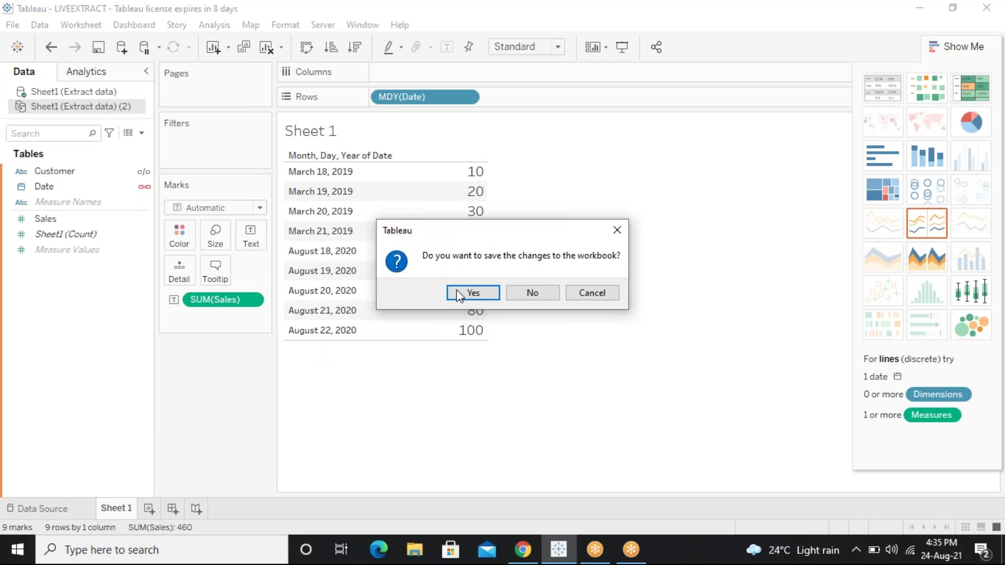
left_click(530, 292)
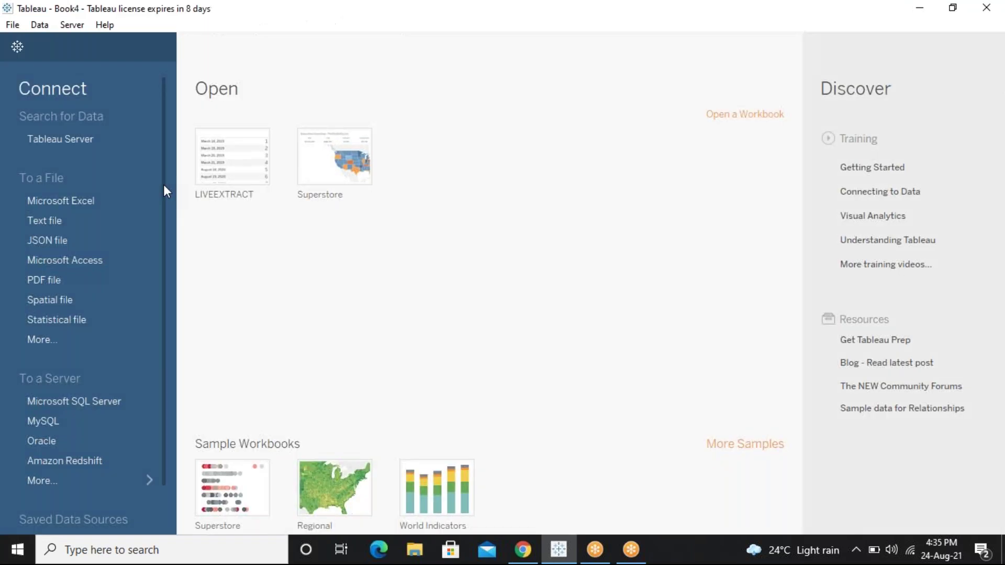
Connect to the Excel file Extract data on the Desktop
left_click(67, 199)
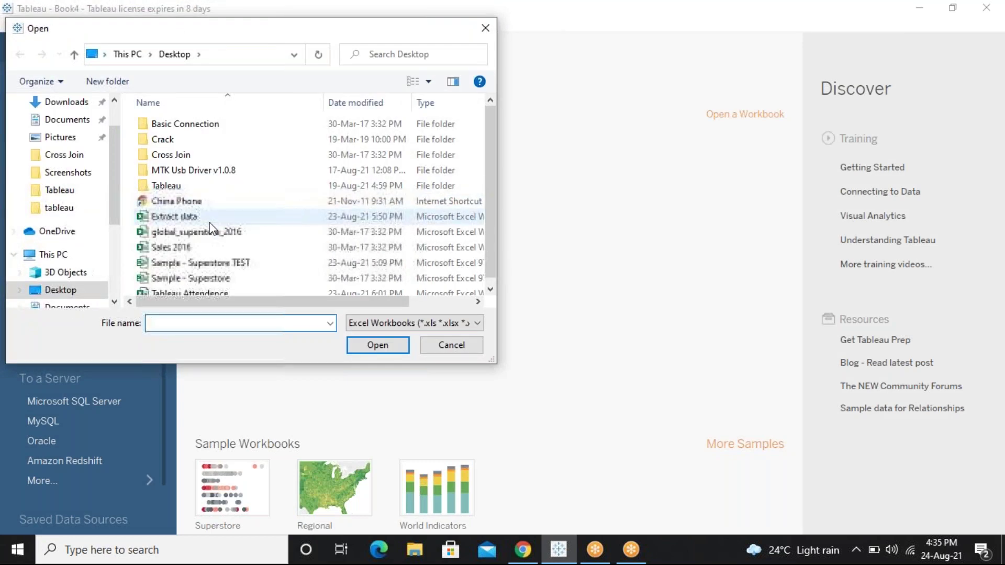
left_click(208, 217)
left_click(377, 346)
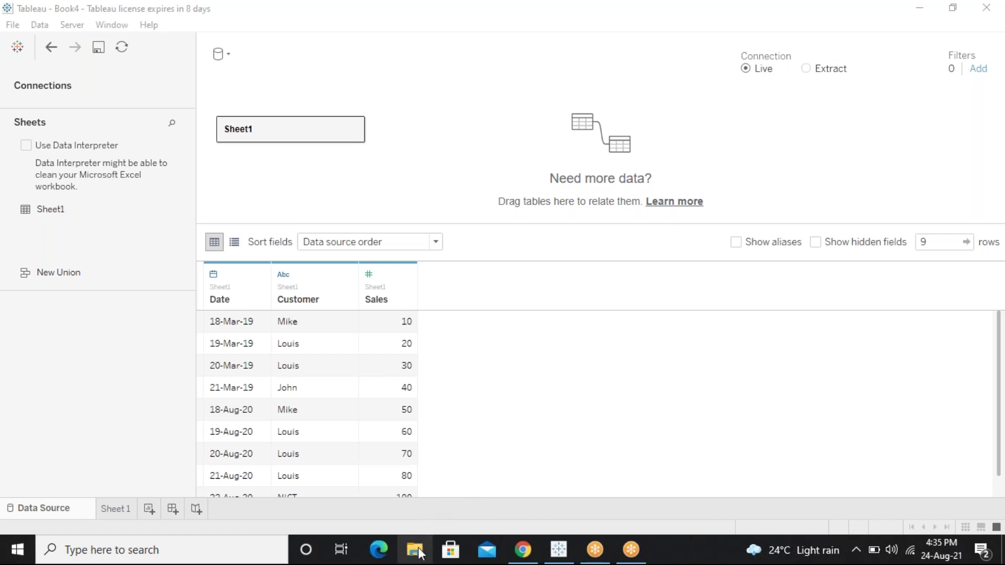
key("super+e")
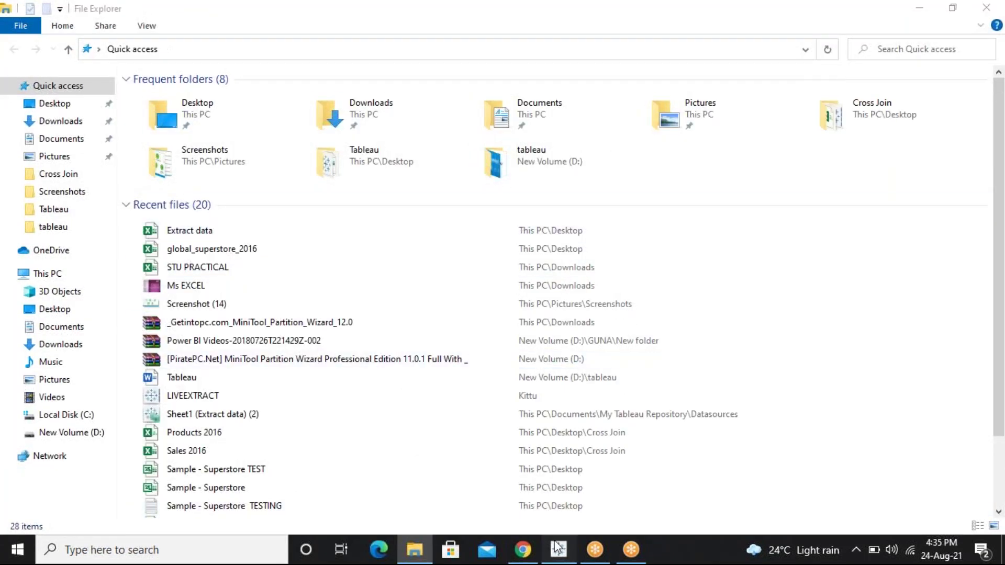
left_click(559, 550)
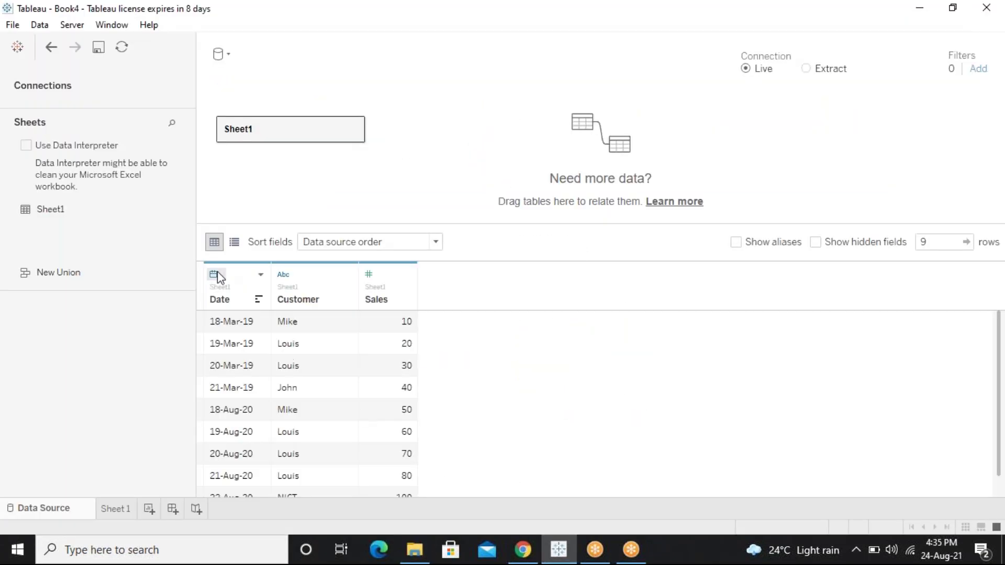
Discard the current workbook without saving and start another blank one
left_click(14, 29)
left_click(34, 75)
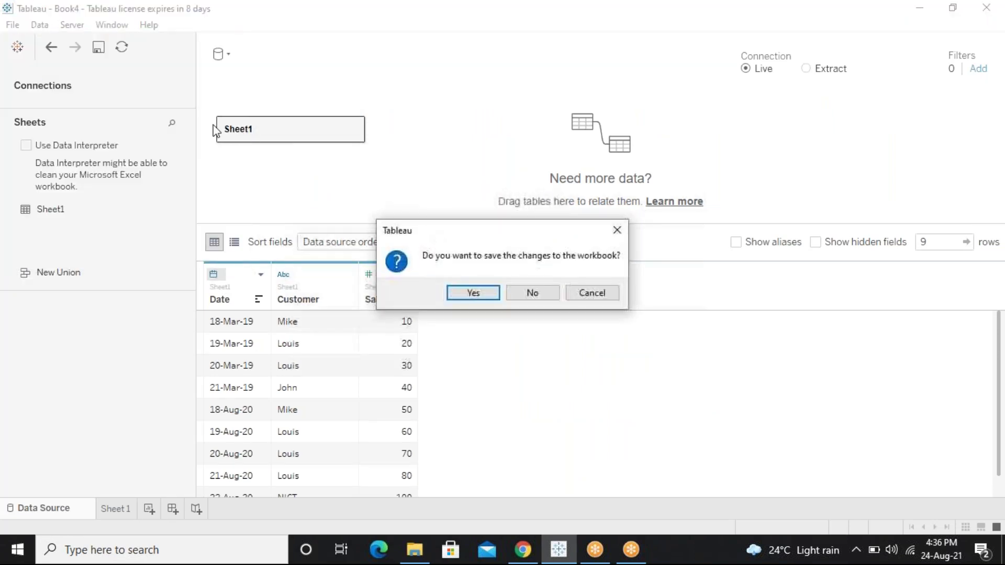
left_click(533, 296)
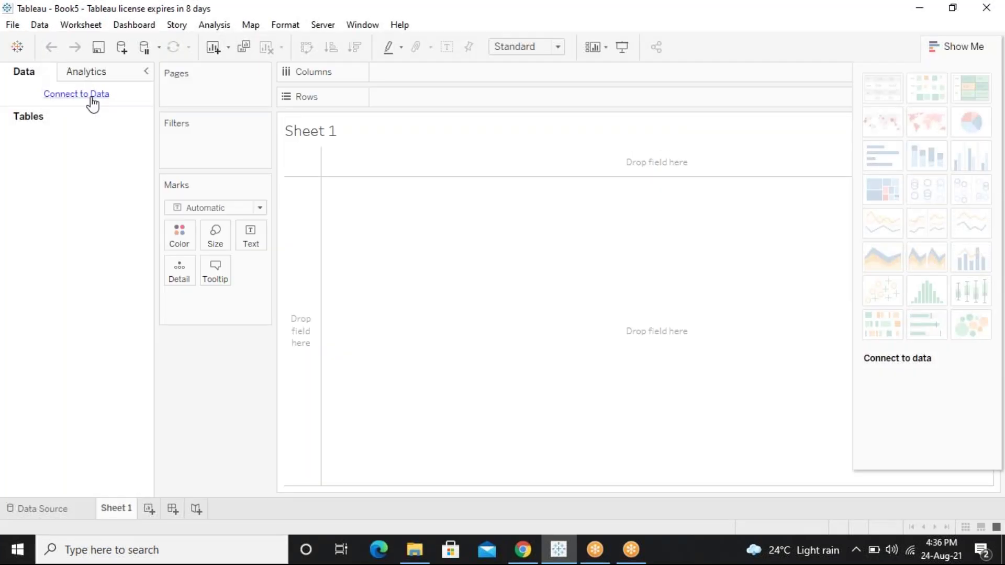
Connect the blank workbook to the Microsoft Excel file Extract data from the Desktop
left_click(92, 100)
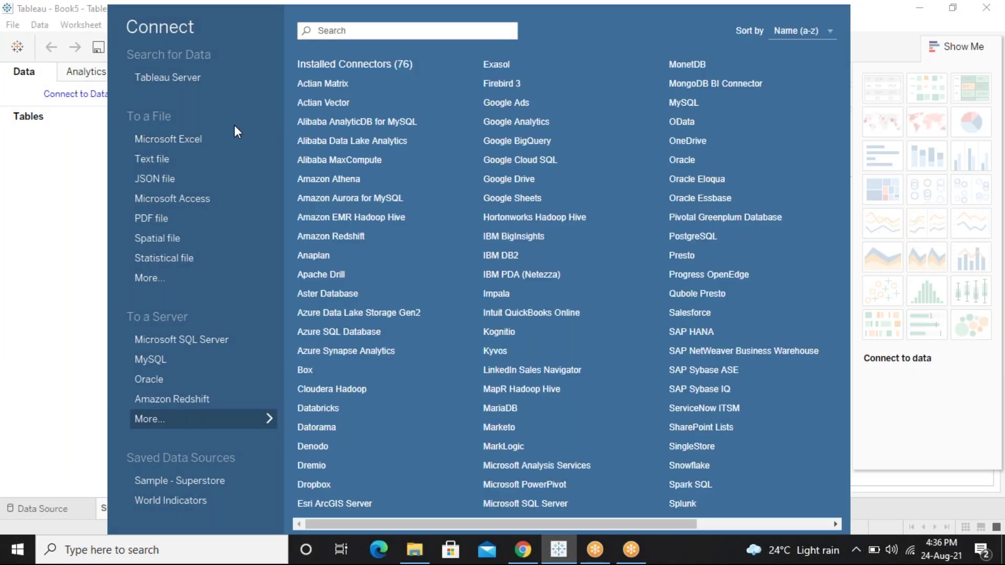
left_click(234, 138)
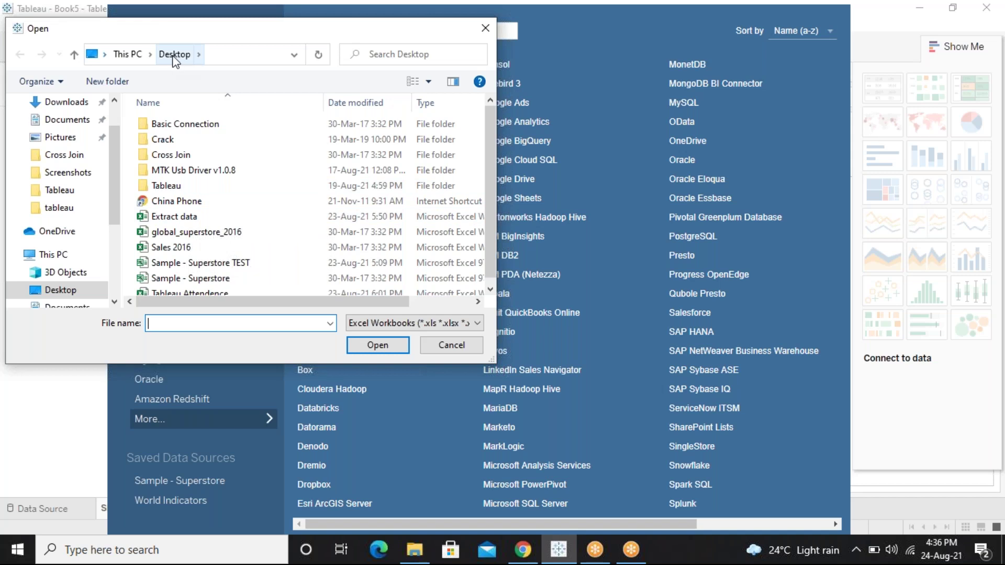
left_click(225, 218)
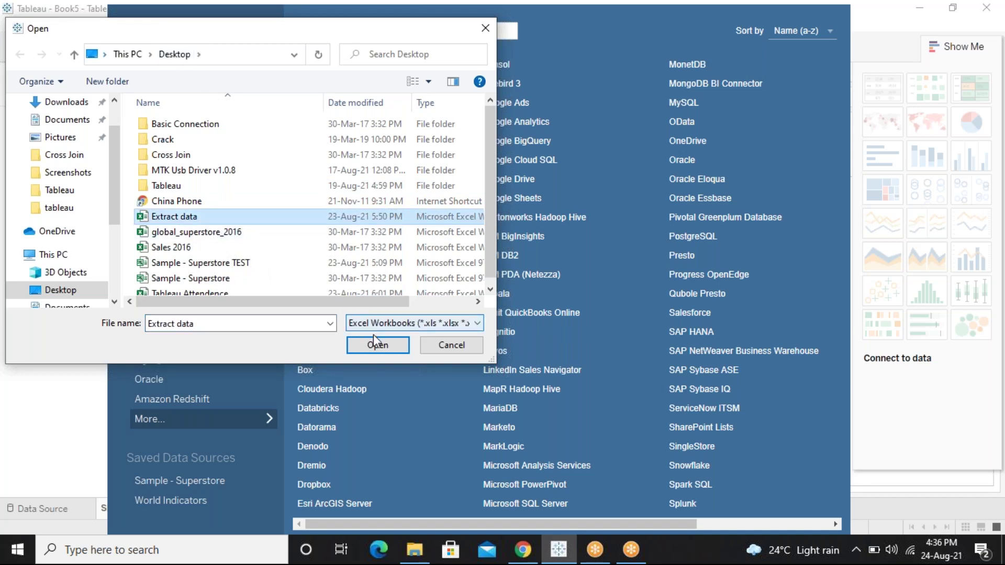
left_click(374, 346)
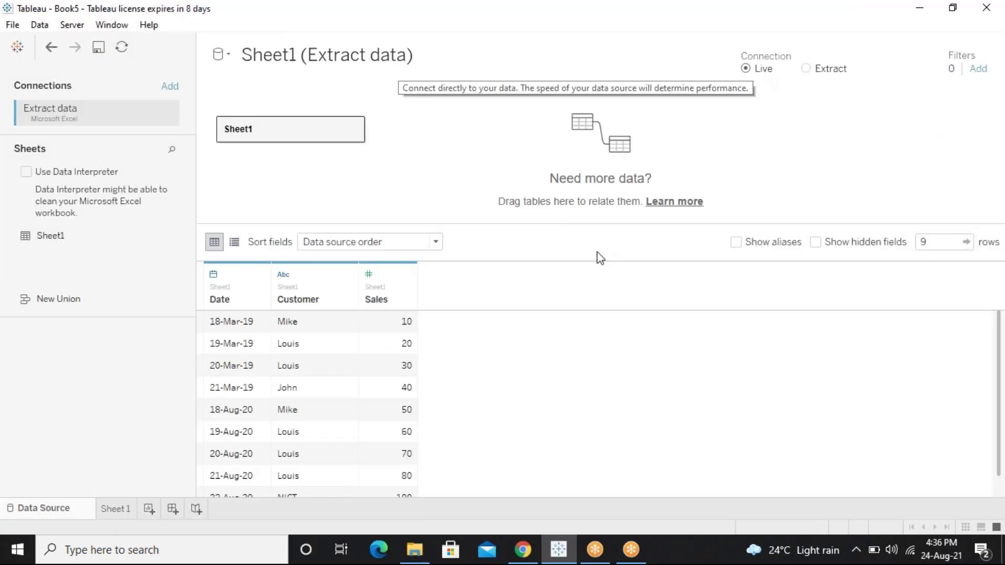
Try a bar chart of Sales by Customer on Sheet 1 with rows and columns swapped, and clear the sheet
left_click(111, 509)
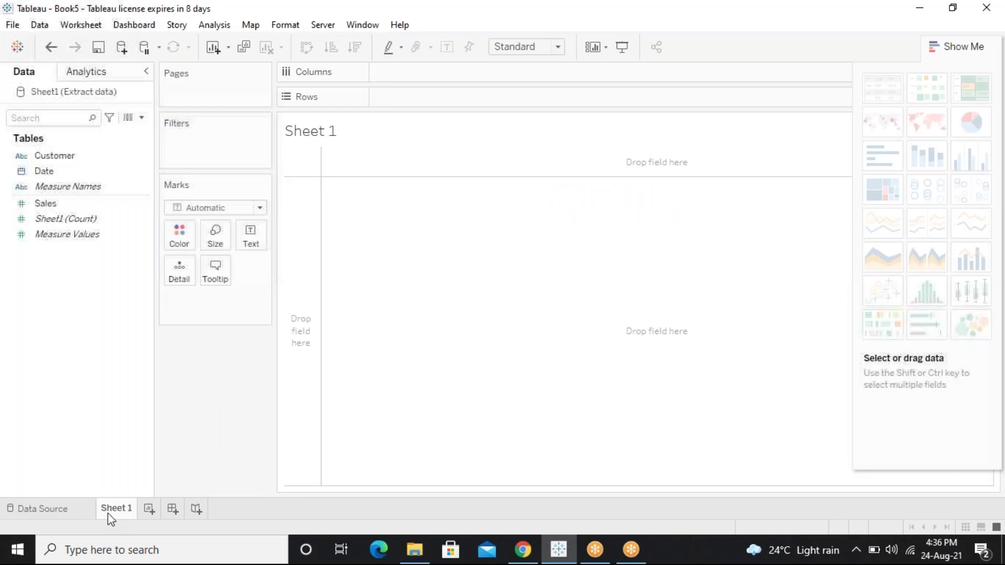
double_click(62, 203)
double_click(87, 157)
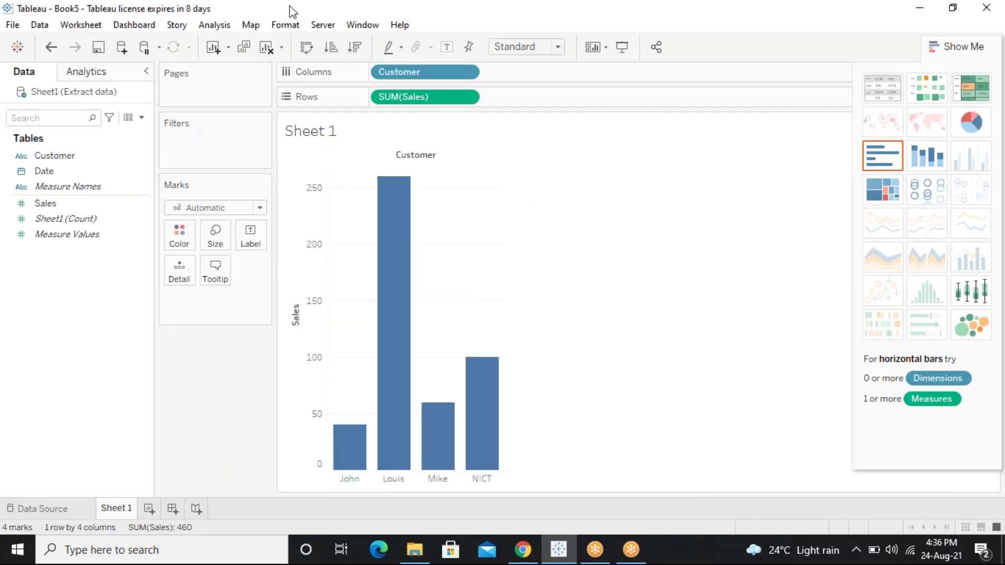
left_click(307, 47)
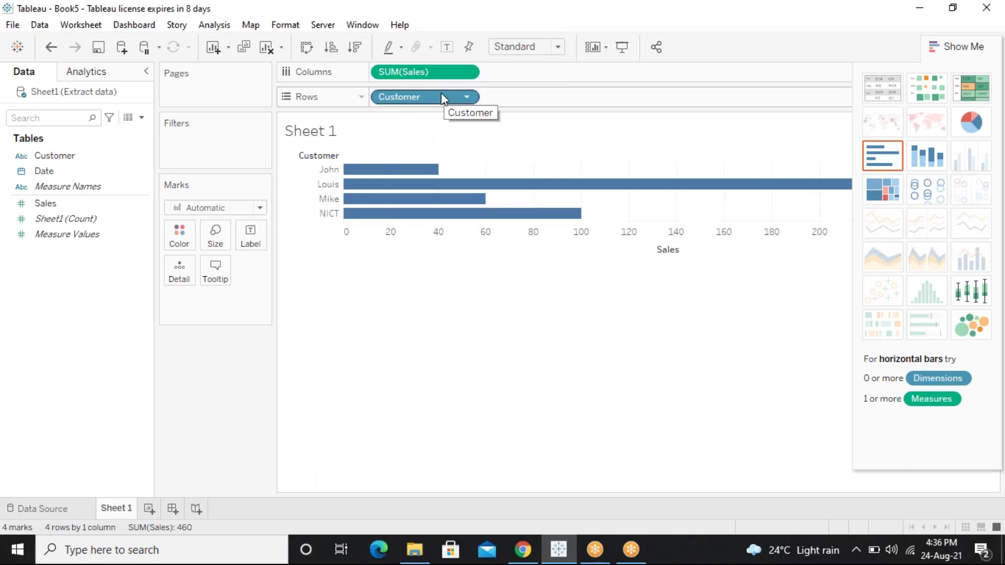
left_click(266, 47)
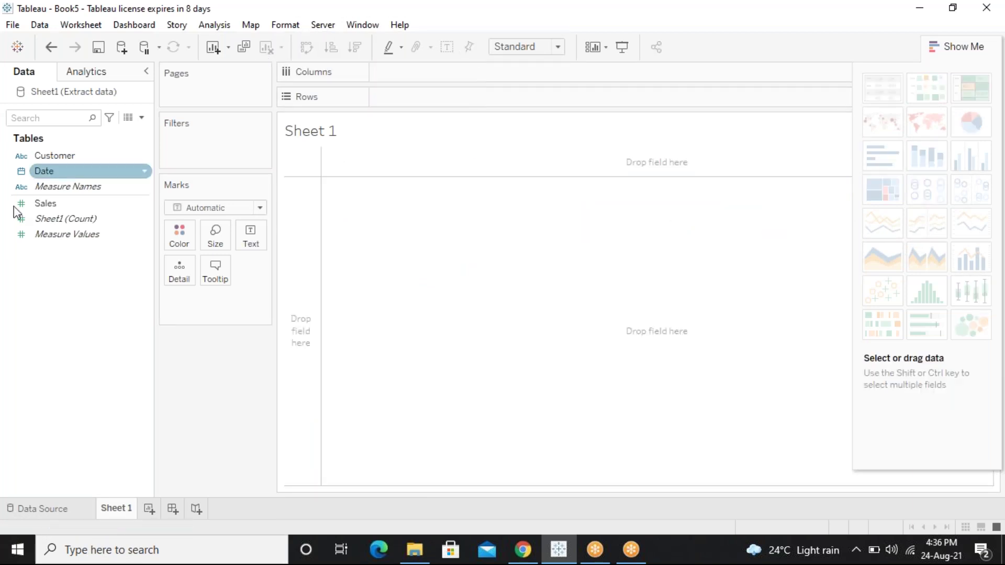
Lay out Customer on rows against Date on columns, expanded from year through quarter to month
left_click_drag(49, 155, 372, 256)
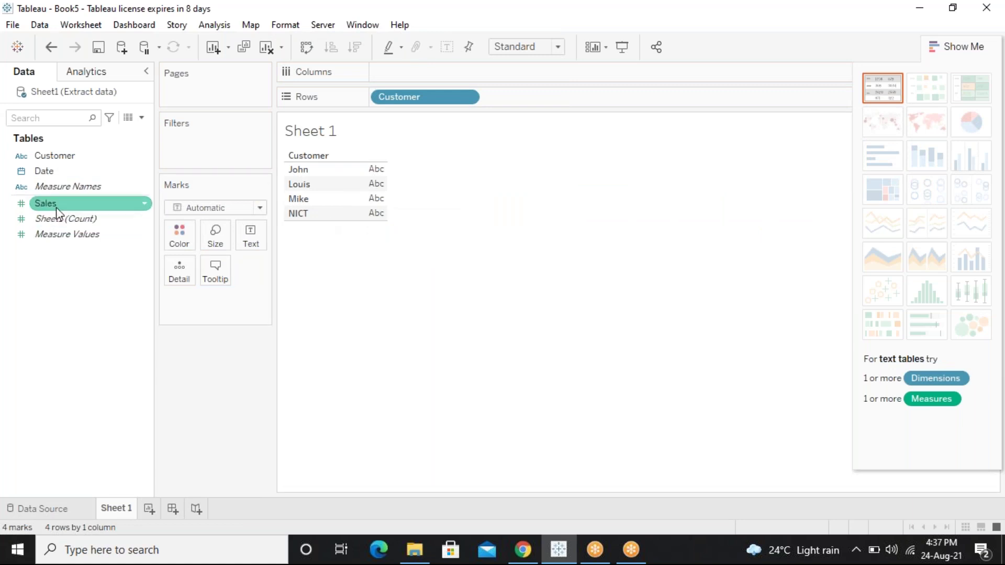
left_click_drag(44, 171, 372, 209)
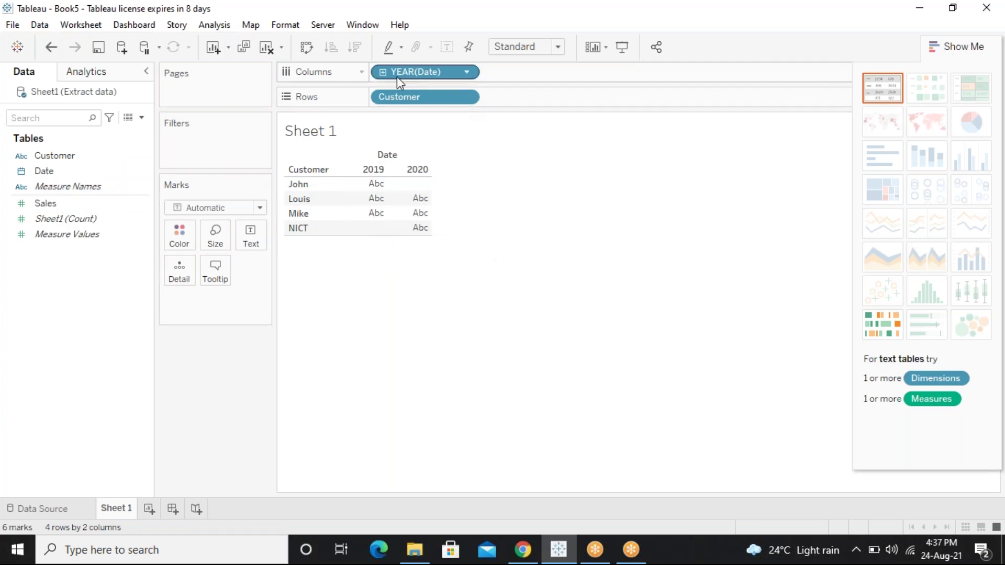
left_click(381, 74)
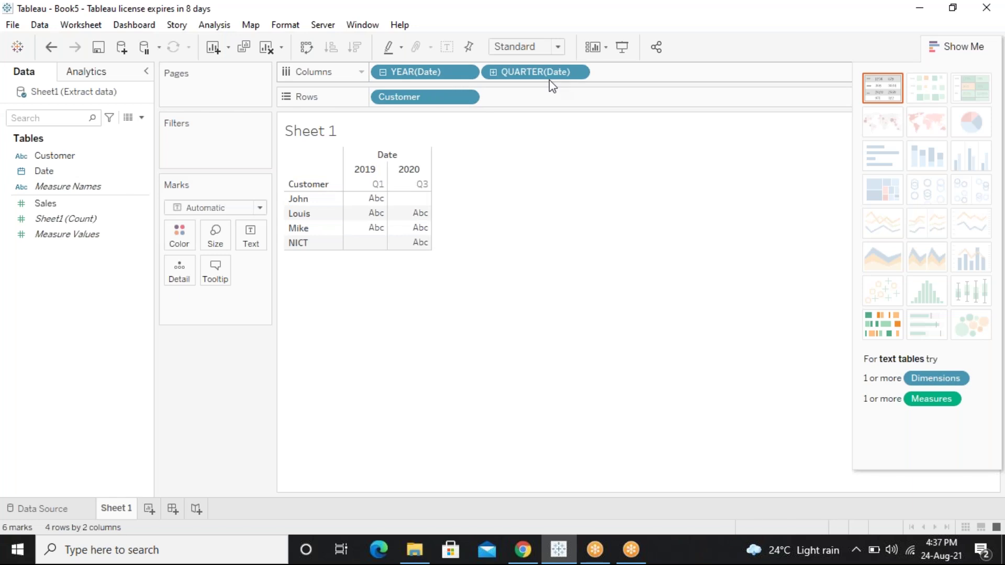
left_click(493, 72)
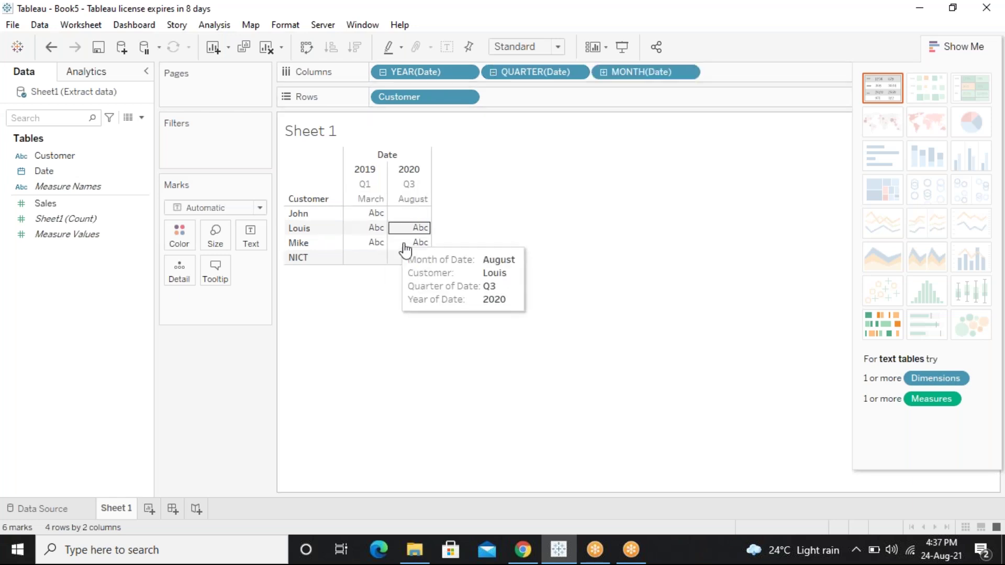
Replace Customer with Sales in the view and display it as a text table
left_click_drag(437, 98, 487, 96)
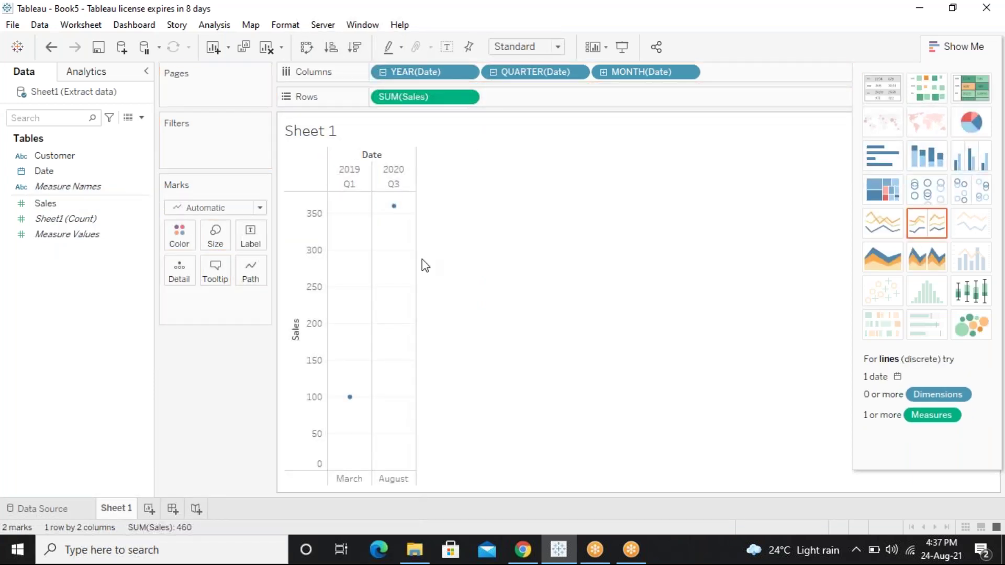
left_click(882, 88)
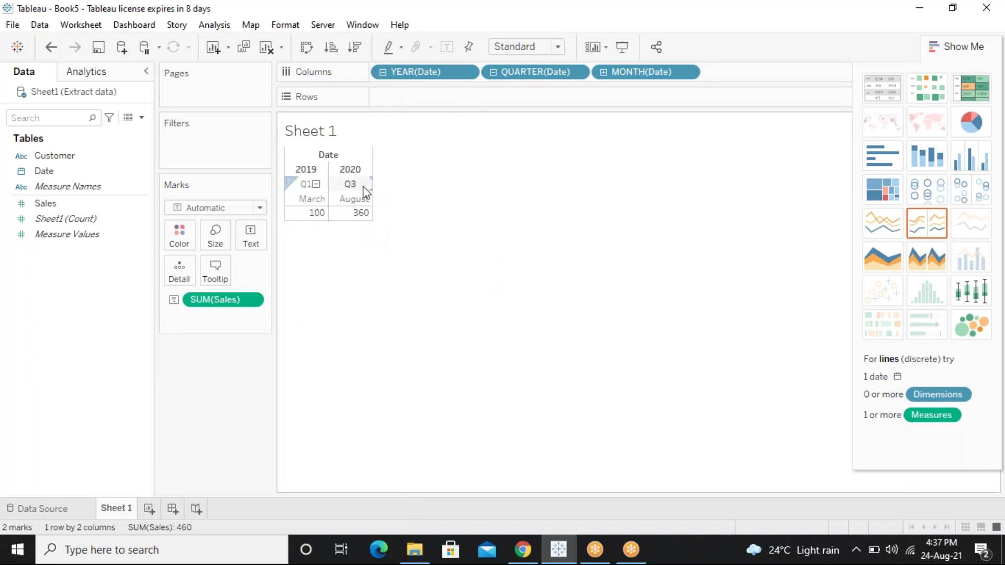
mouse_move(339, 215)
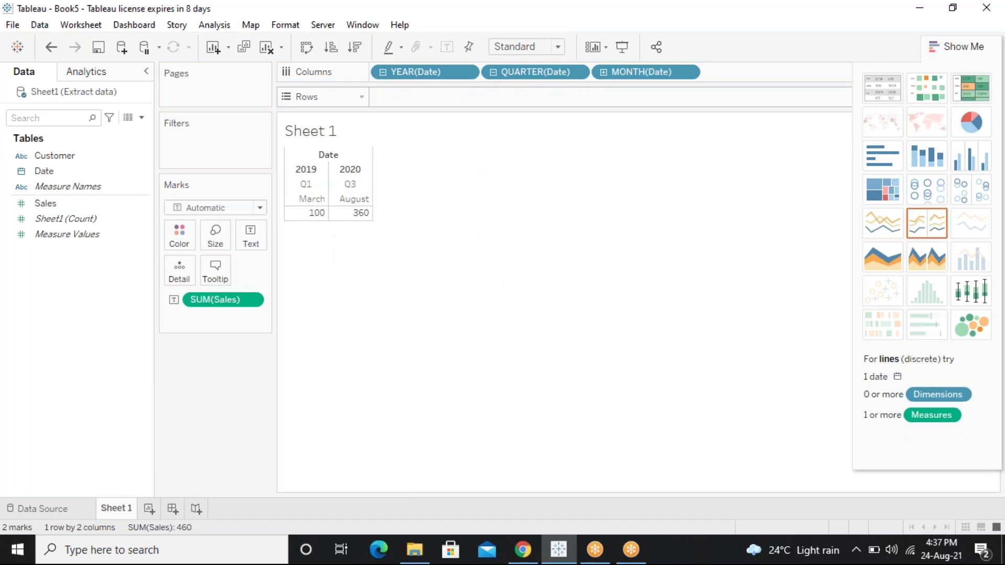
Expand the Date hierarchy from month to day and swap rows and columns
left_click(602, 72)
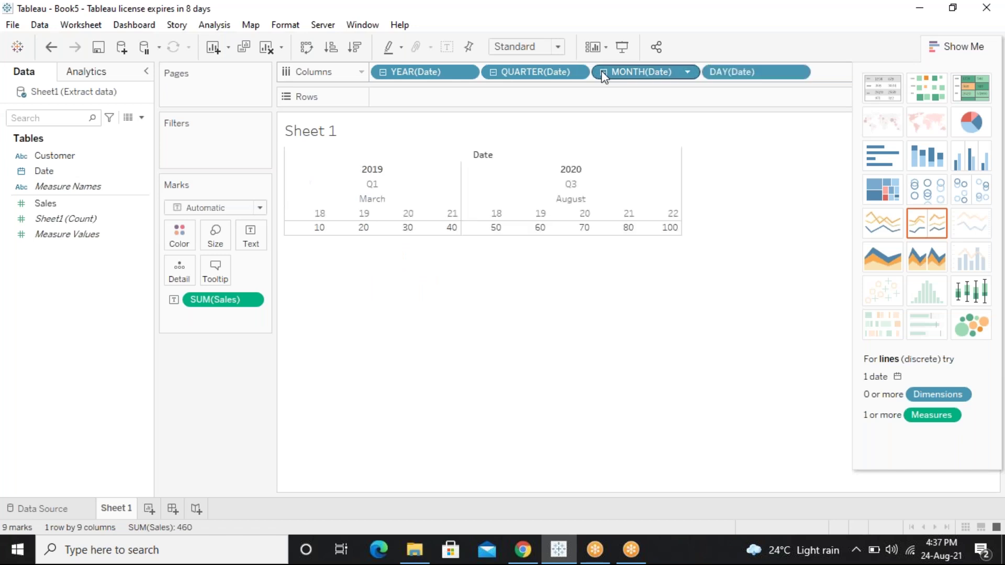
left_click(306, 47)
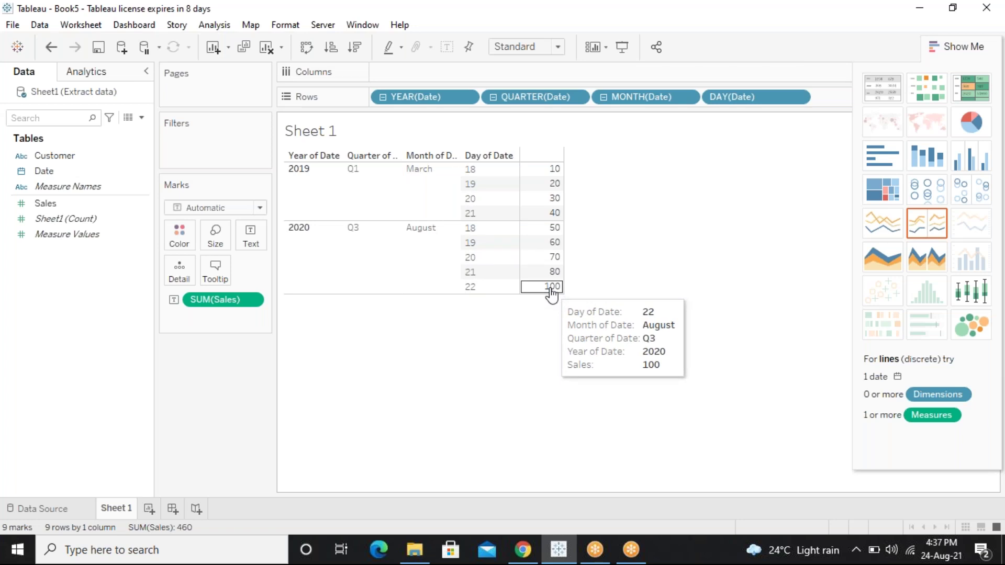
Switch to File Explorer and open the recent Excel file Extract data
left_click(416, 554)
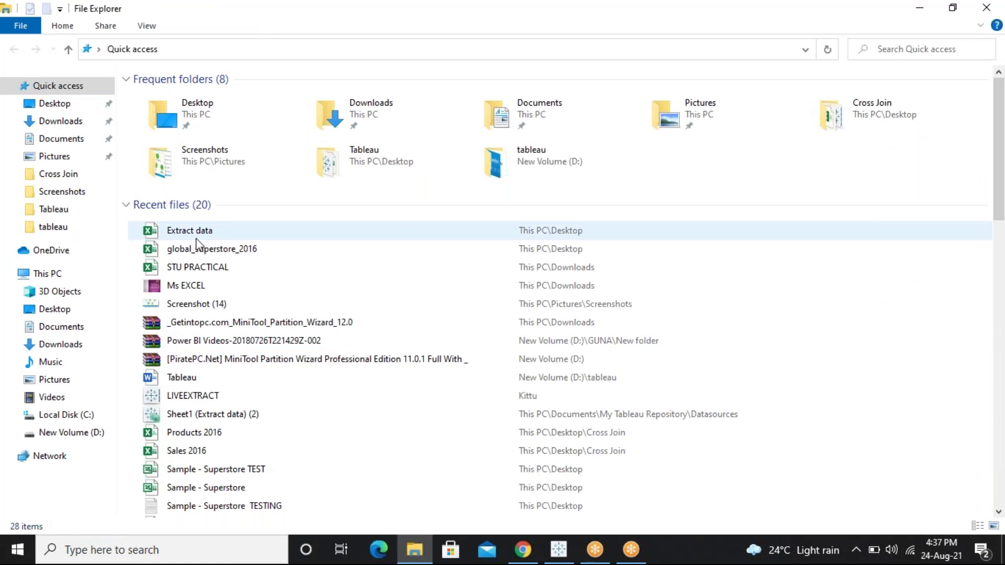
left_click(197, 239)
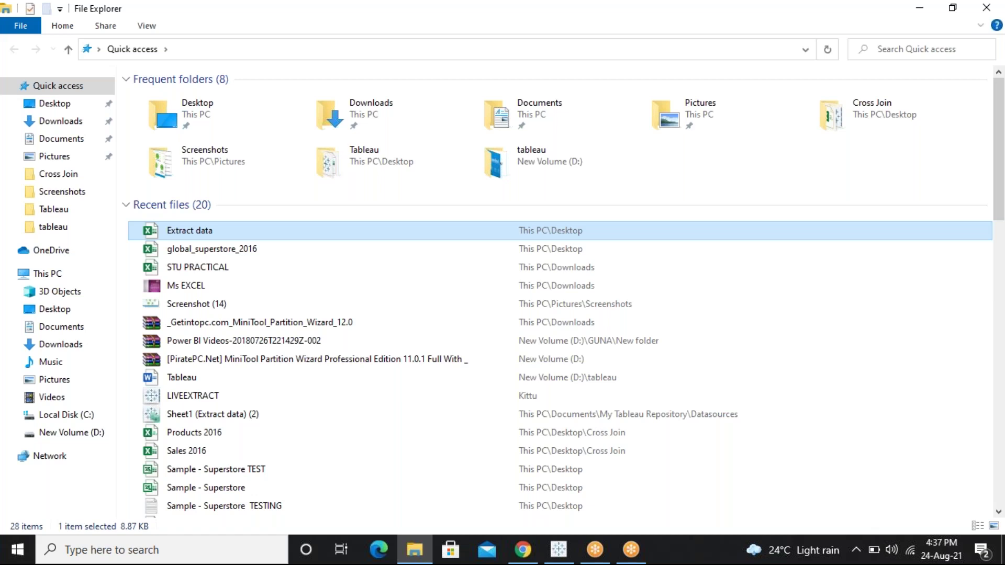
double_click(218, 236)
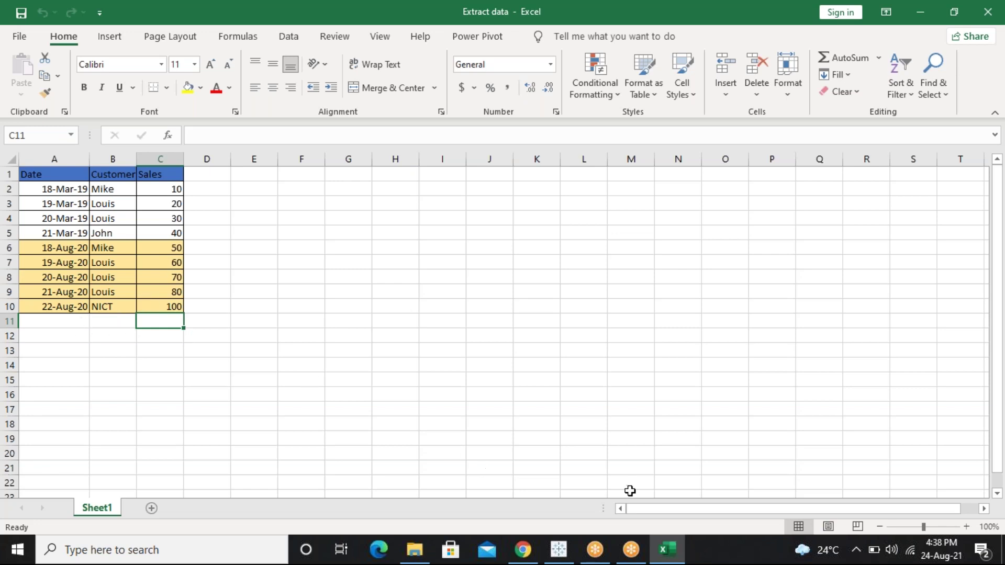
Extend the data to row 11 with 23-Aug-20, NICT and 101, and save the Excel workbook
left_click(52, 309)
left_click_drag(95, 322, 179, 328)
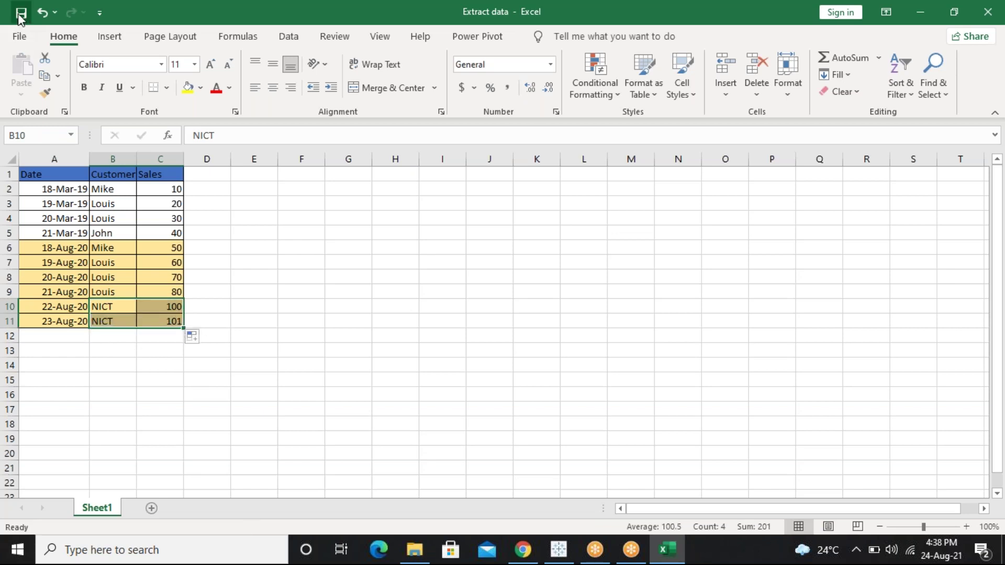
left_click(21, 14)
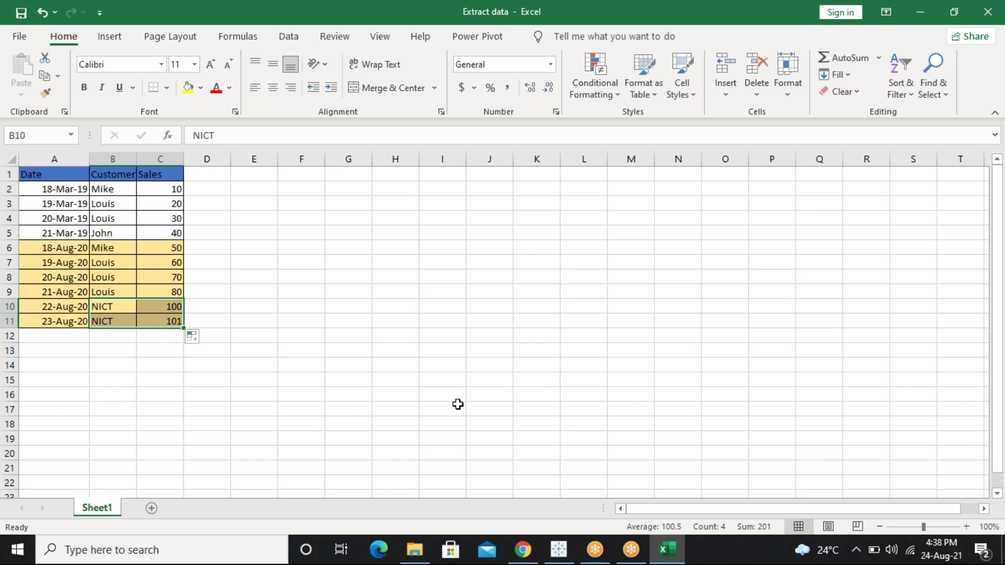
Switch back to Tableau and refresh the live Sheet1 (Extract data) source
left_click(559, 550)
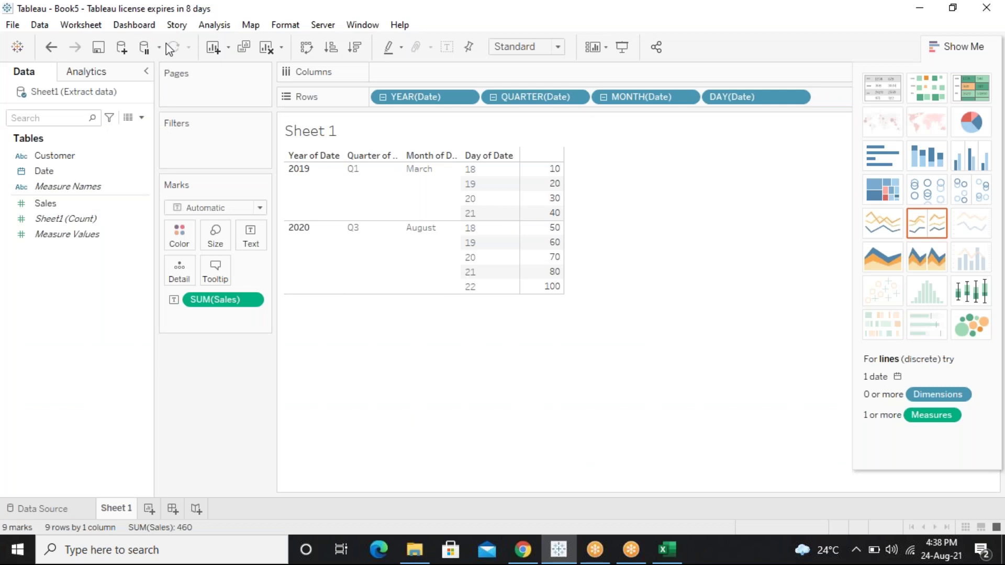
right_click(96, 90)
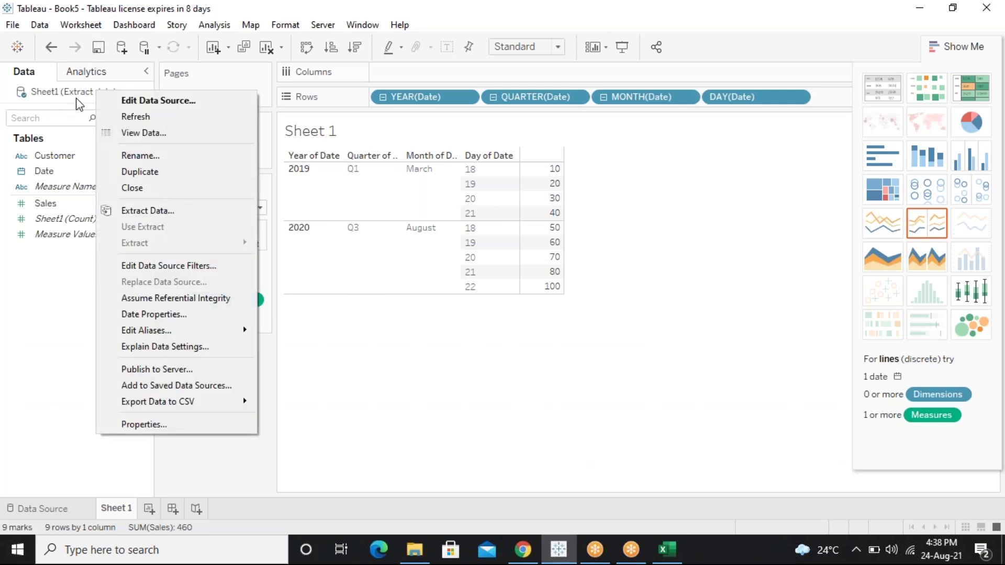
left_click(139, 118)
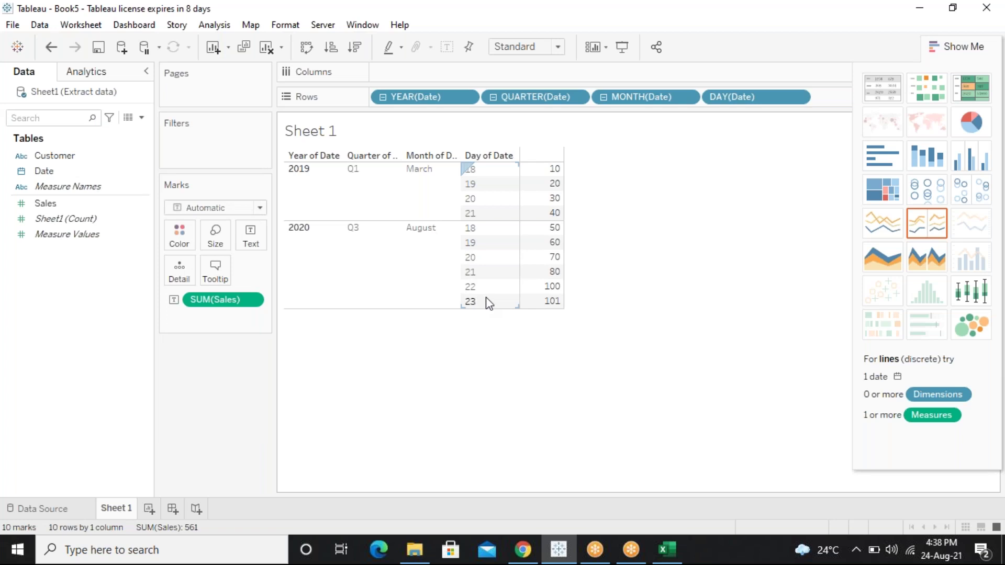
Collapse the row dates to quarter level and expand them again through month to day
left_click(492, 97)
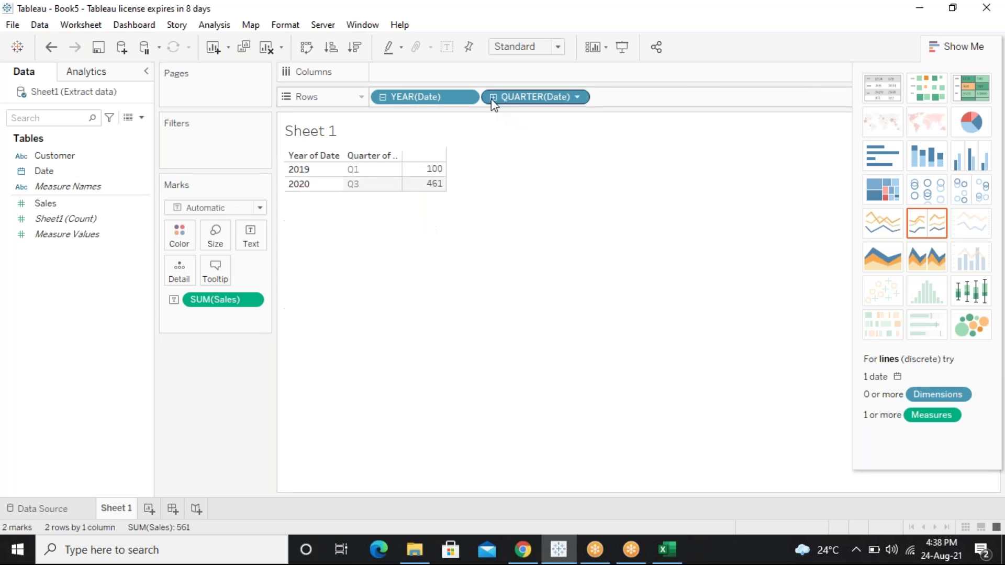
left_click(492, 97)
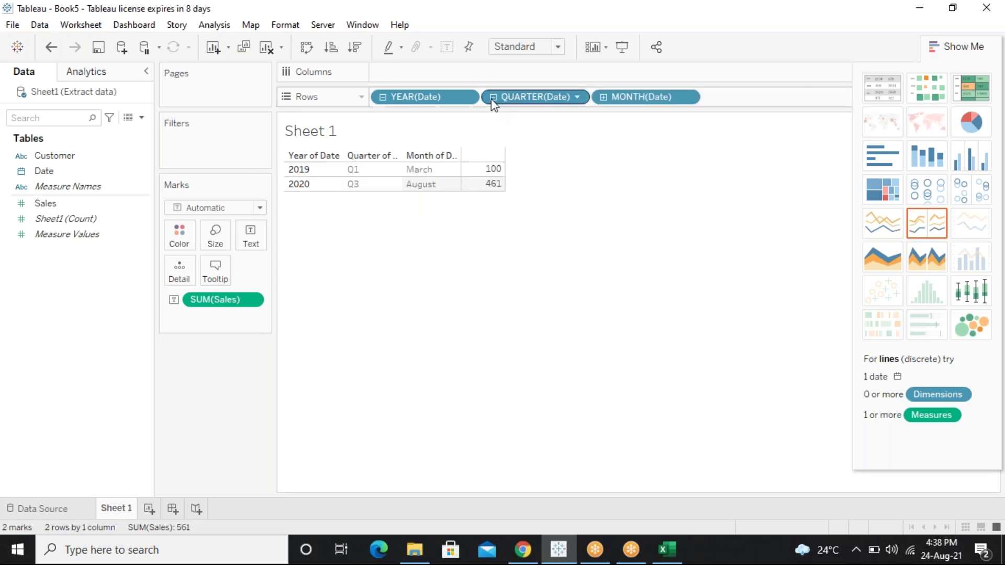
left_click(604, 97)
mouse_move(549, 308)
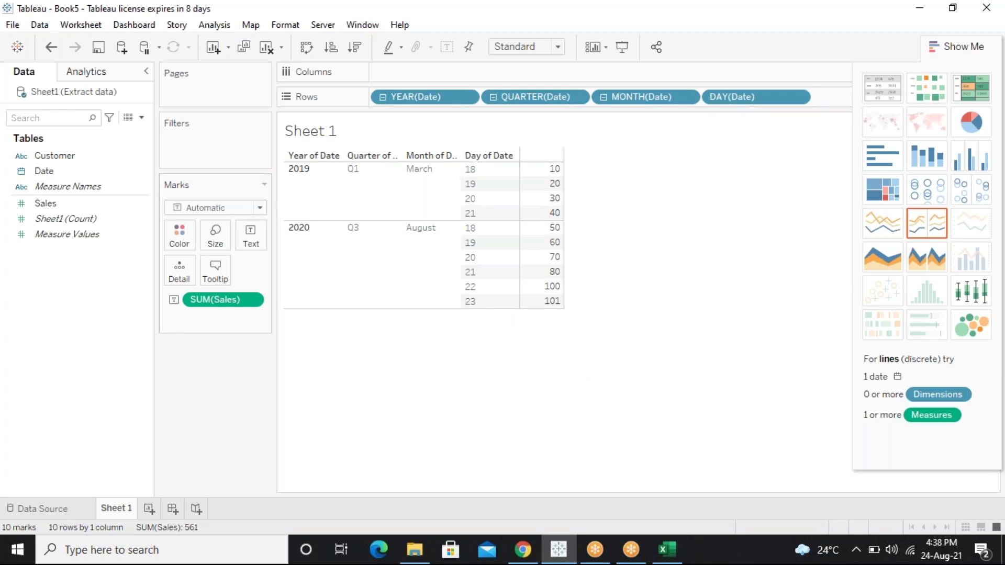
Place the year of Date on columns and remove the quarter, month and day levels from rows
left_click(88, 172)
left_click_drag(88, 173, 377, 73)
left_click_drag(430, 107, 654, 192)
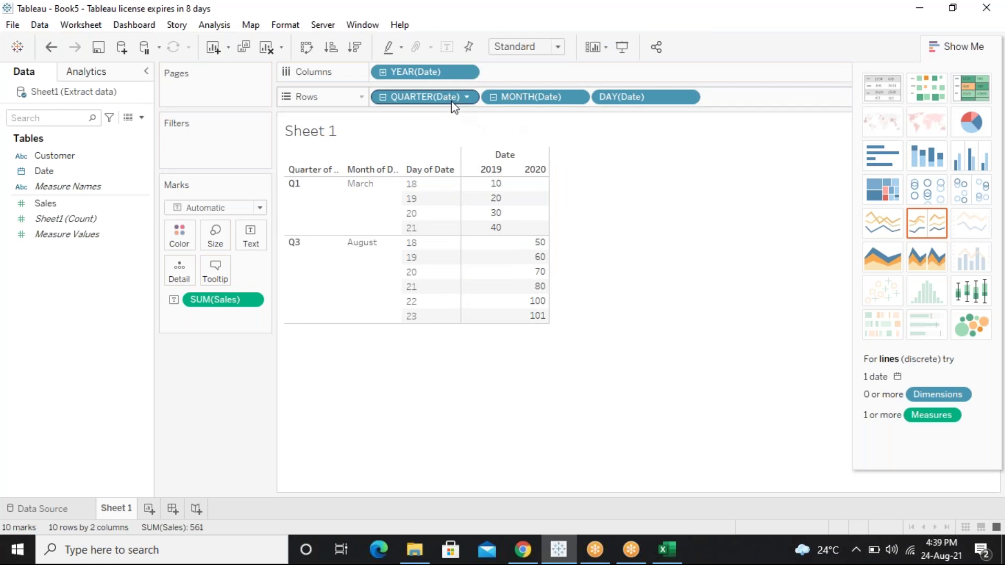
left_click_drag(455, 97, 609, 183)
left_click_drag(415, 96, 548, 206)
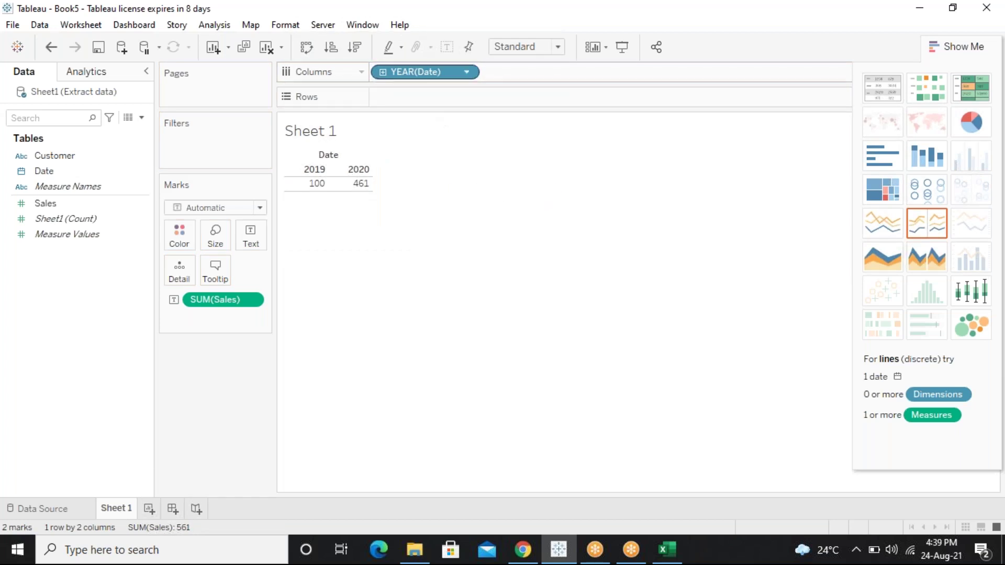
Expand the year on columns through quarter and month to day, and swap rows and columns
left_click(384, 74)
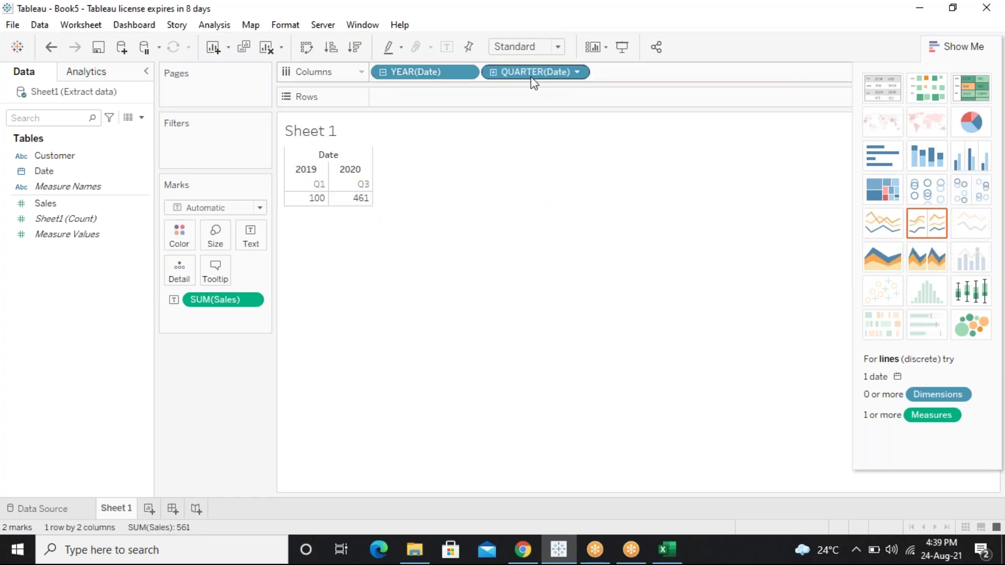
left_click(493, 73)
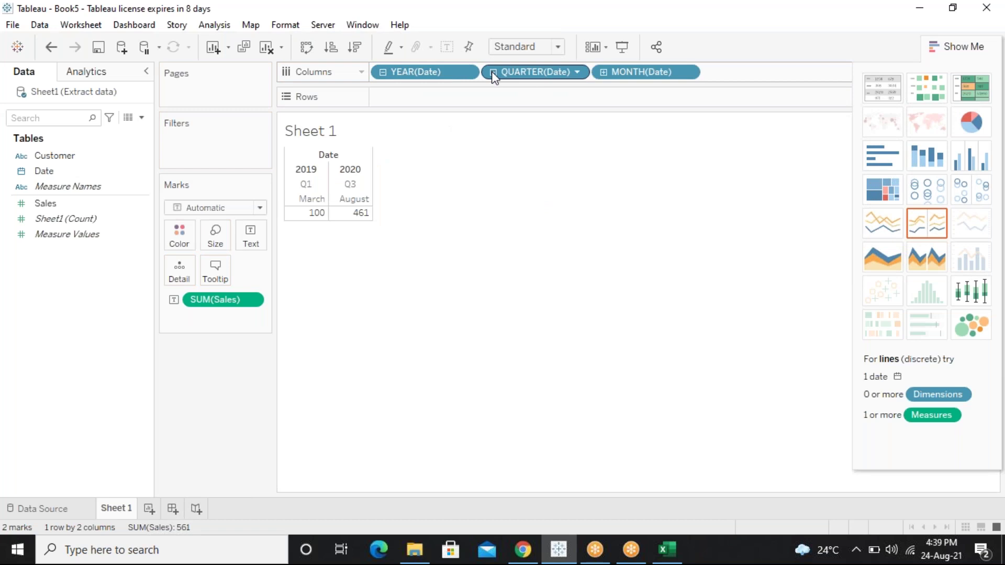
left_click(605, 74)
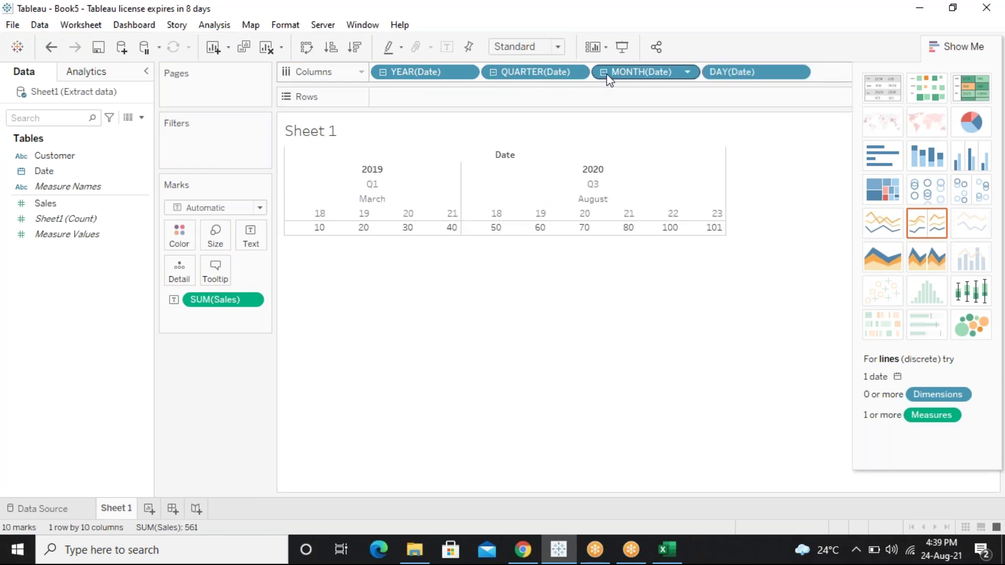
left_click(309, 52)
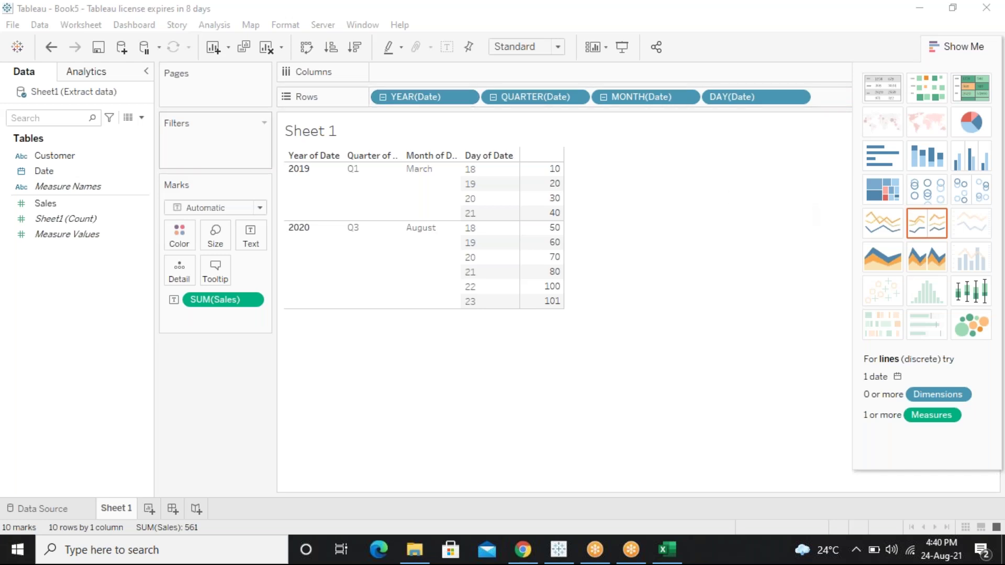
Check the connection type of the data source and return to Sheet 1
left_click(56, 508)
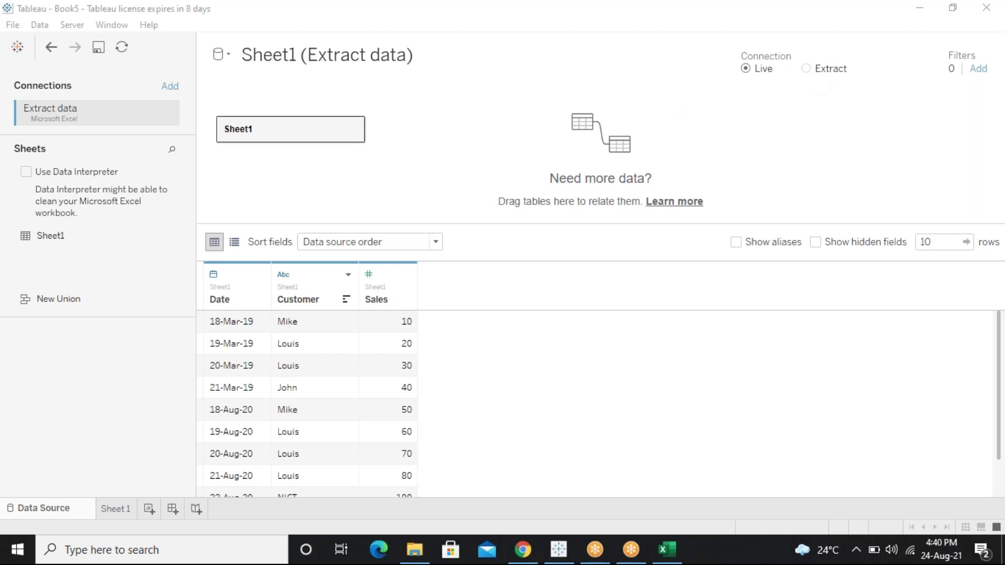
left_click(114, 510)
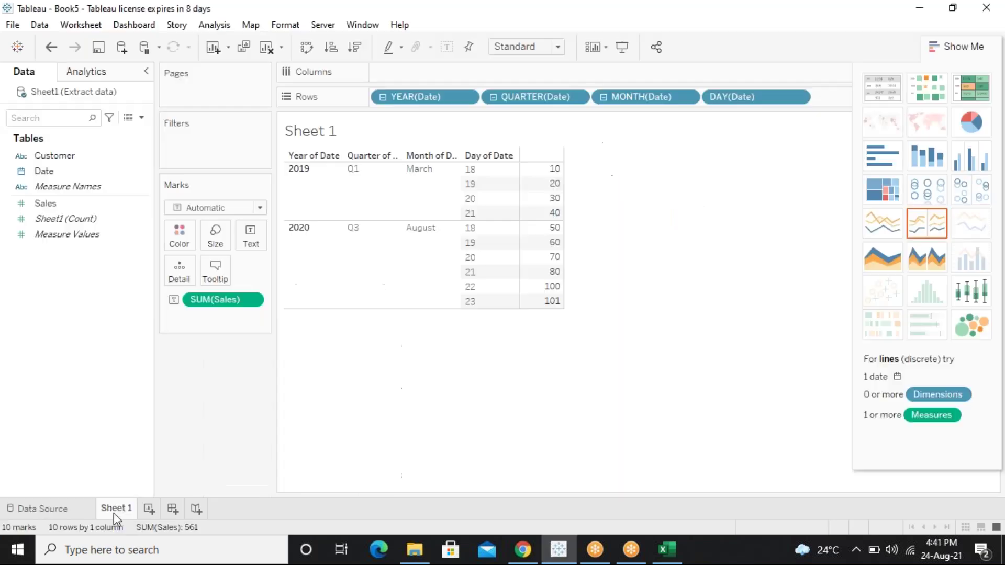
Add a new worksheet and plot Sales on rows against the year of Date on columns
left_click(148, 509)
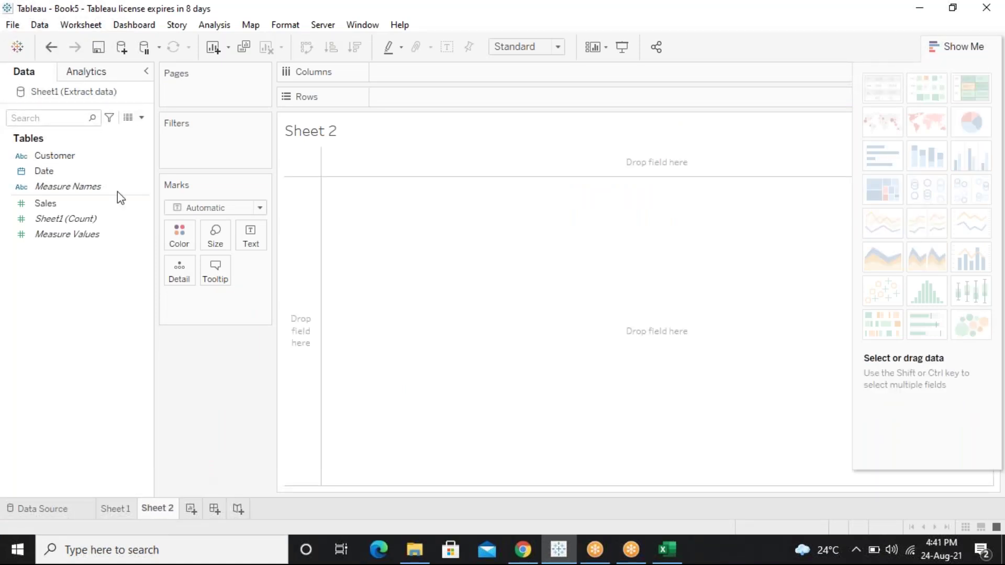
left_click(70, 157)
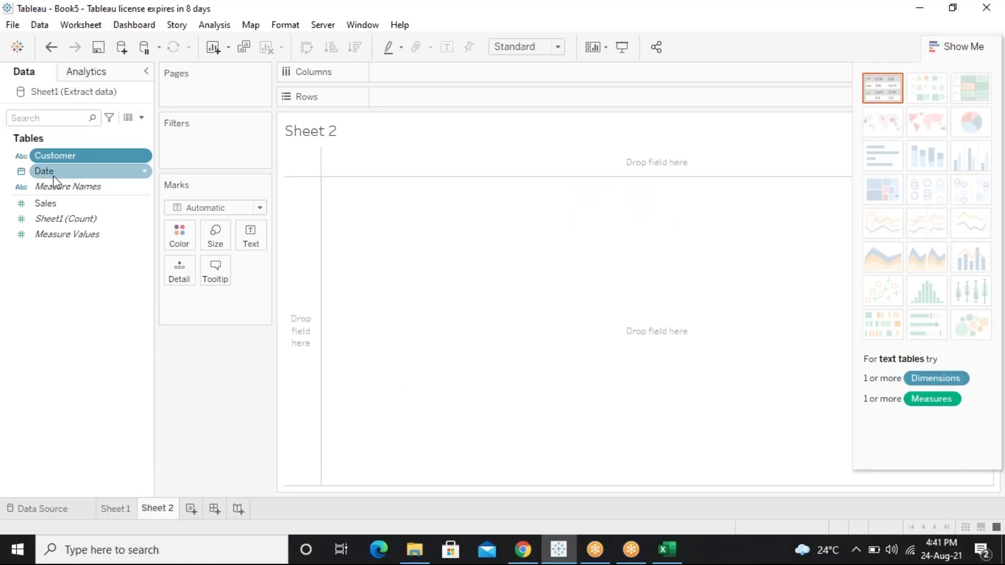
left_click(55, 173)
double_click(54, 176)
left_click(55, 203)
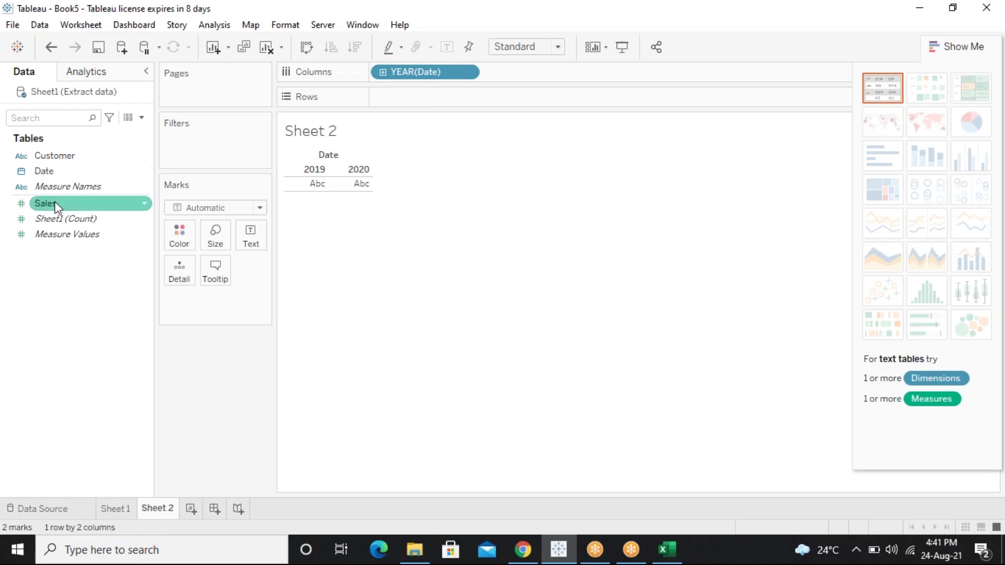
left_click_drag(54, 203, 328, 206)
left_click_drag(94, 211, 397, 97)
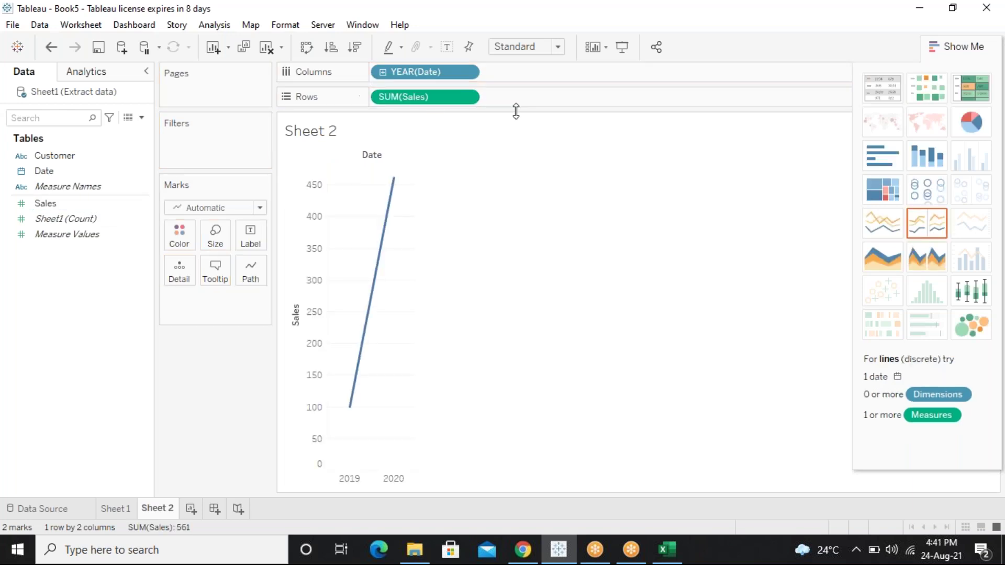
Turn the Sales chart into a text table, expand Date through quarter and month to day, and swap rows and columns
left_click(880, 89)
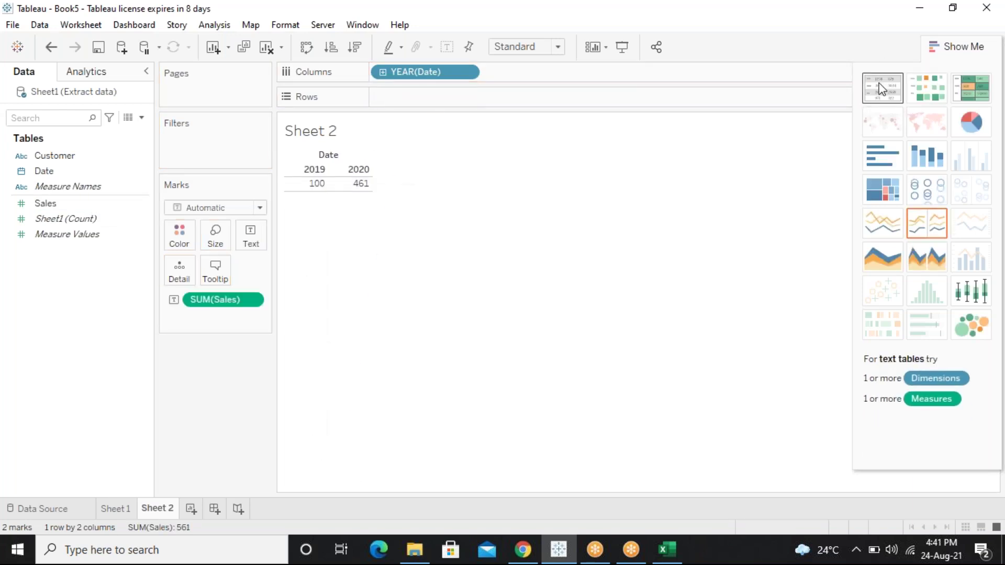
left_click(384, 75)
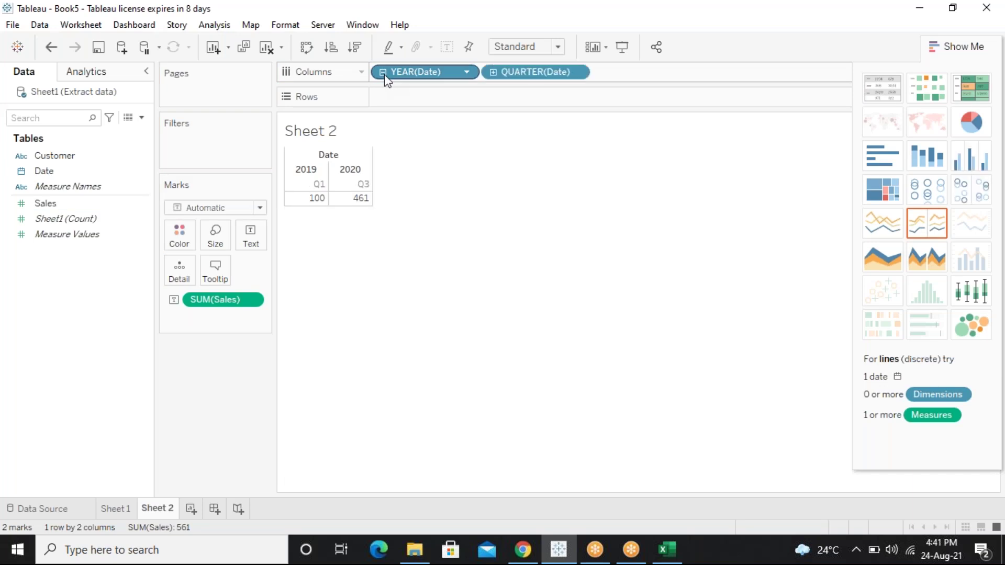
left_click(493, 74)
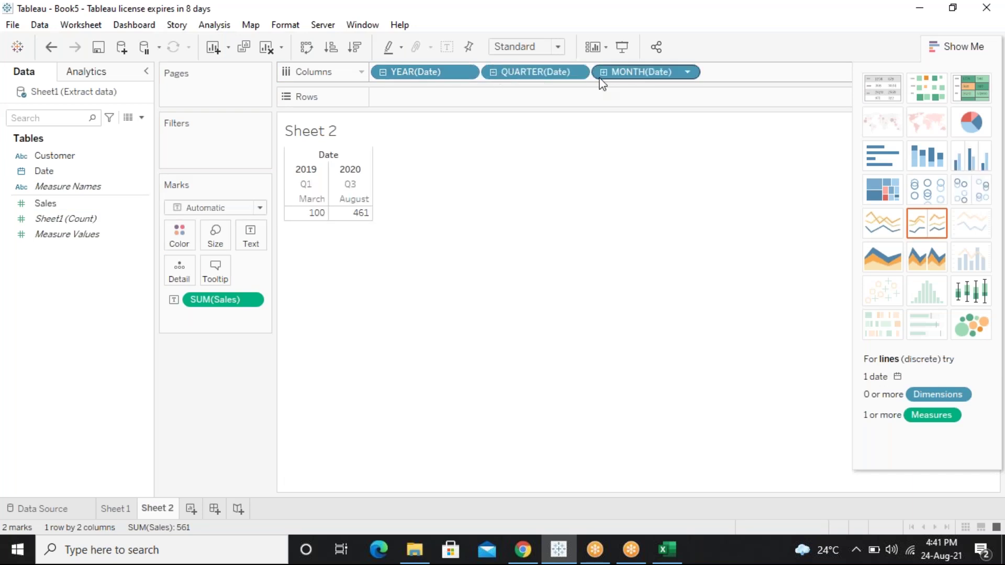
left_click(604, 75)
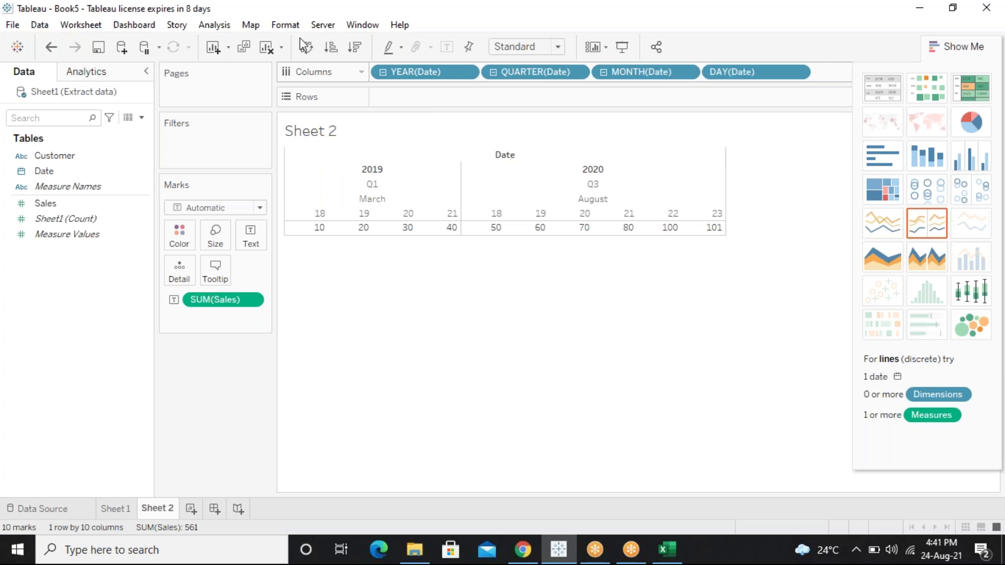
left_click(306, 47)
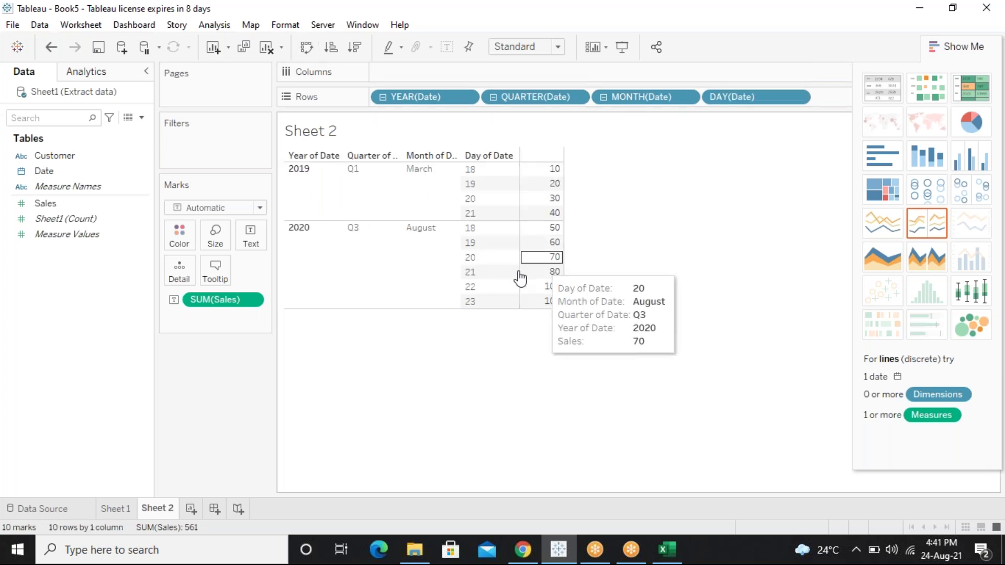
Switch the data source to an extract, save it as Sheet1 (Extract data) in Datasources, and return to Sheet 2
left_click(52, 508)
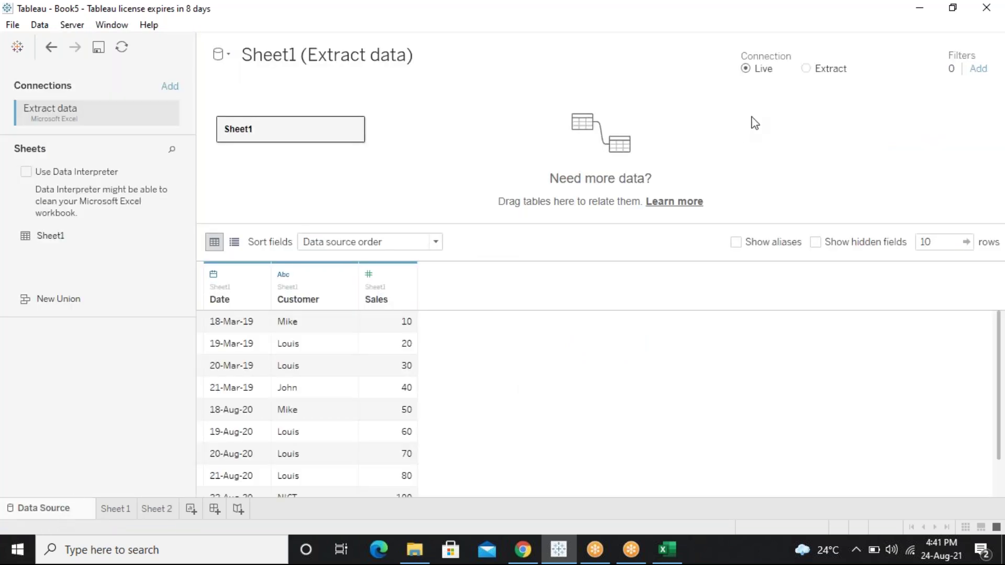
left_click(809, 68)
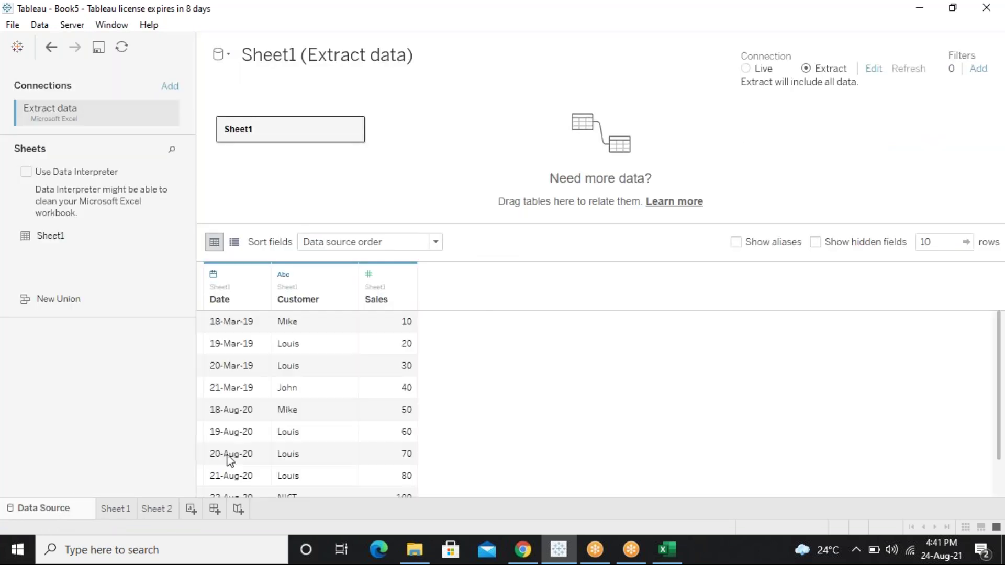
left_click(154, 508)
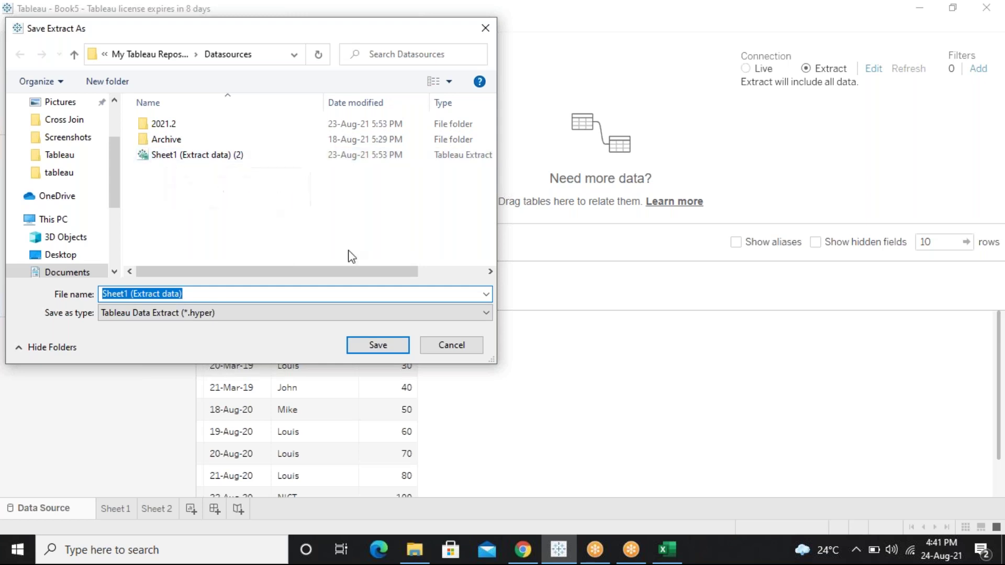
left_click(378, 343)
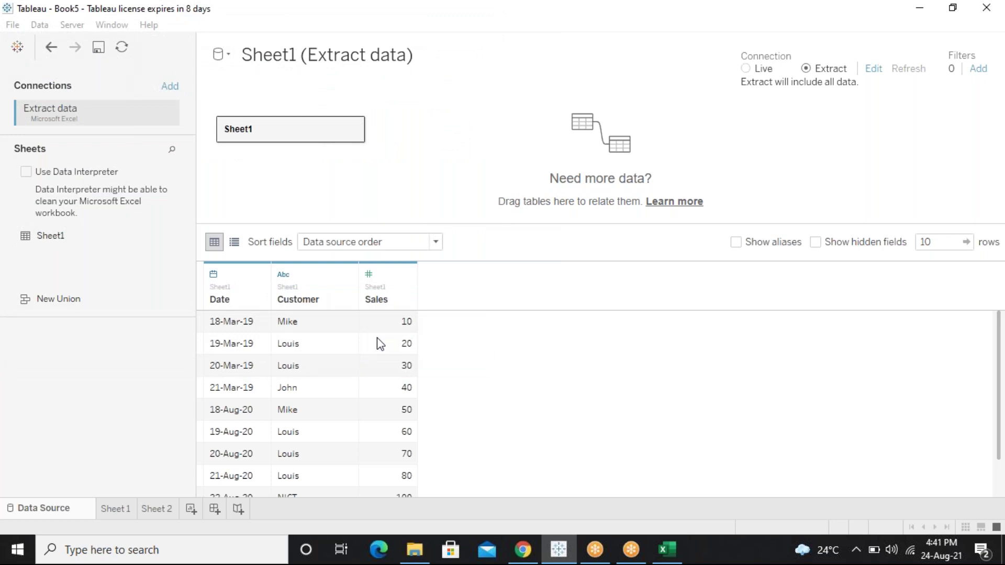
left_click(153, 509)
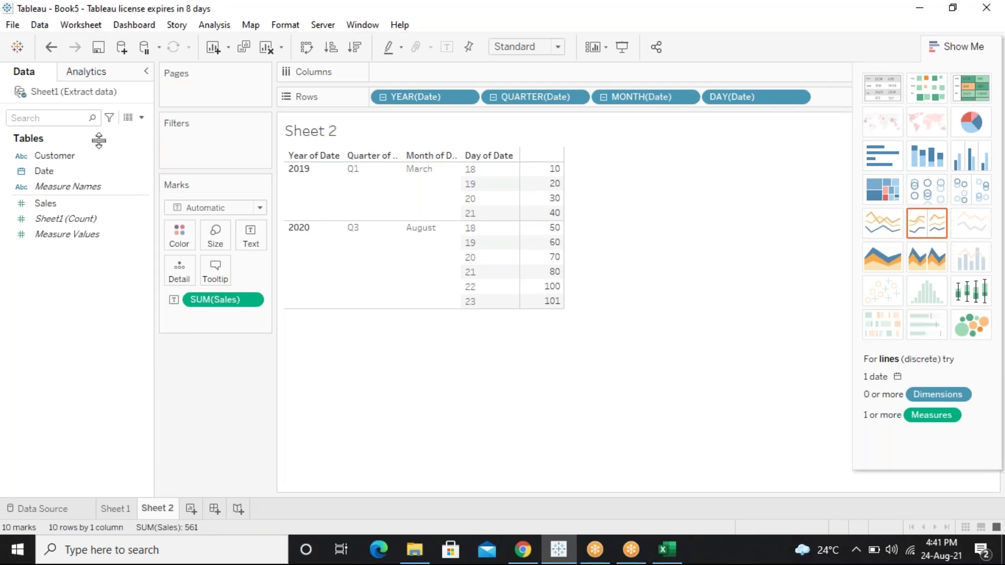
Check the extract options of the data source on Sheet 2 and on Sheet 1
right_click(99, 97)
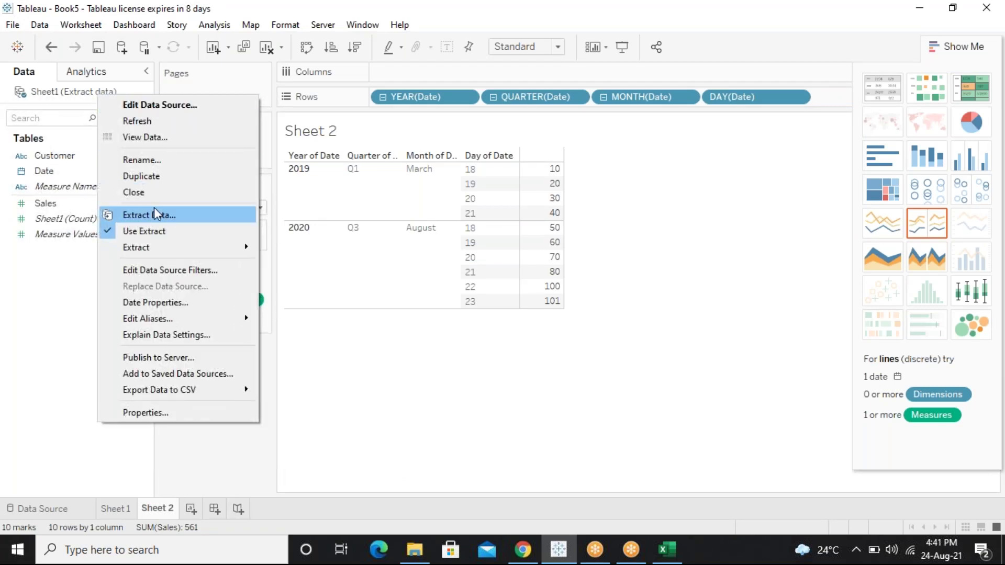
mouse_move(181, 249)
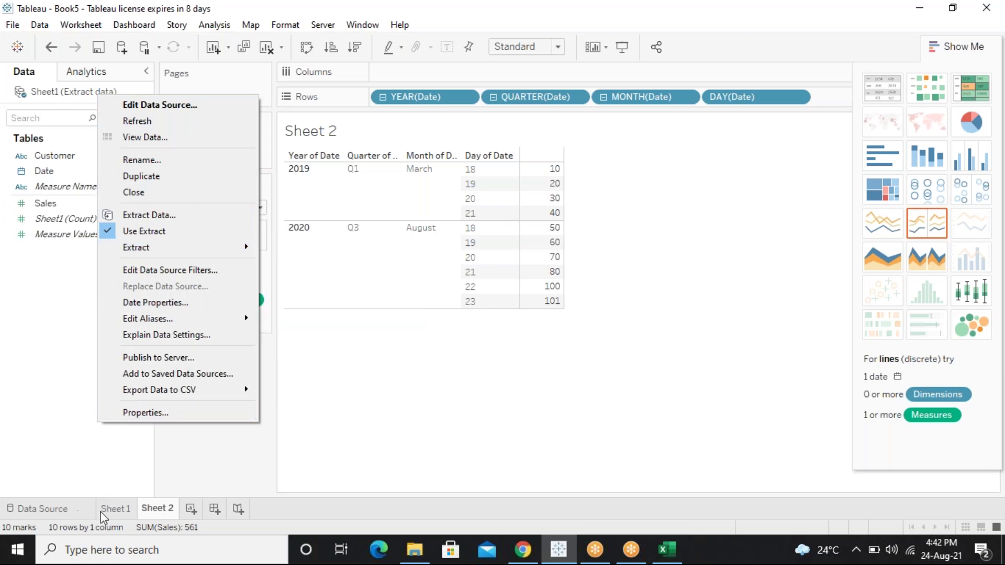
left_click(115, 510)
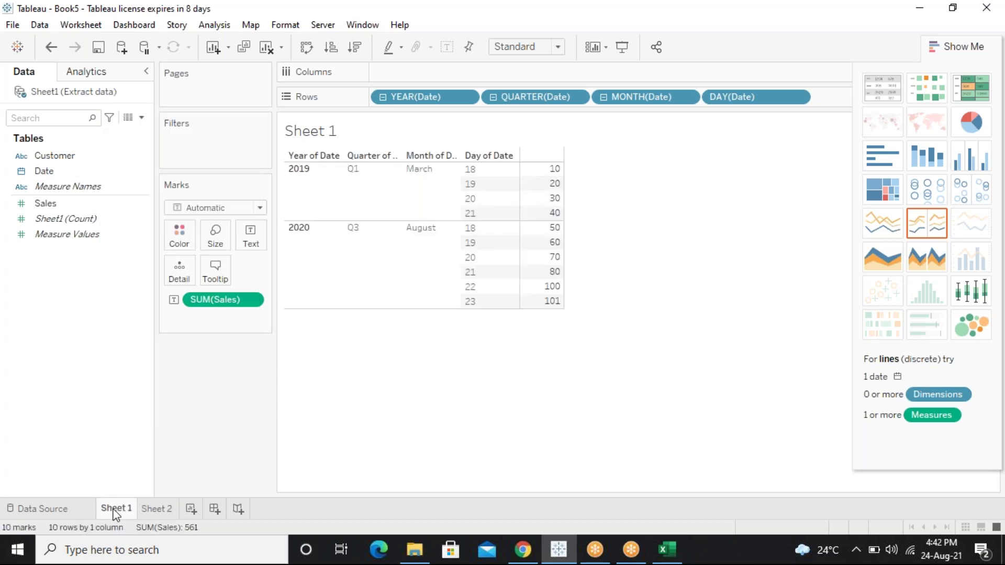
right_click(78, 95)
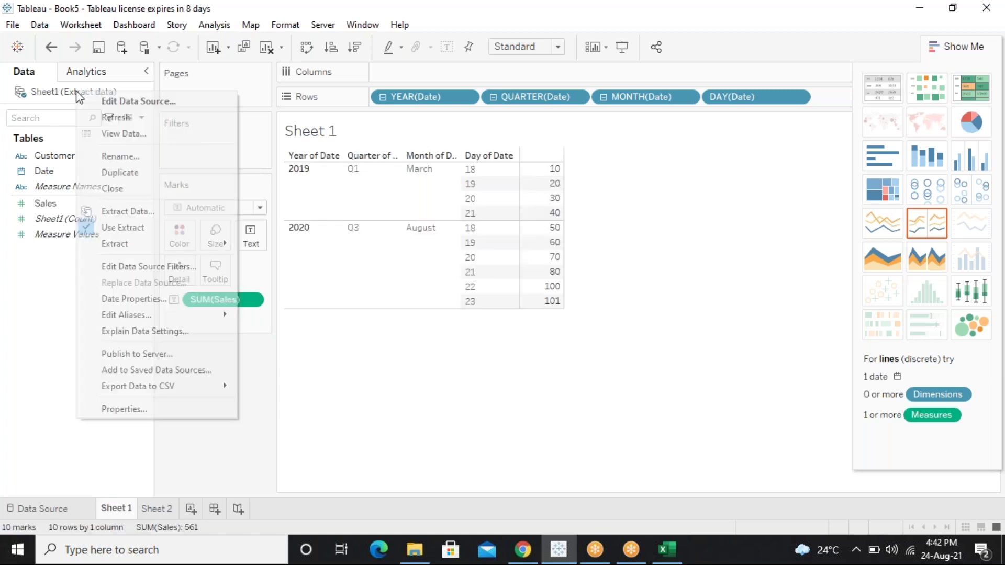
left_click(9, 314)
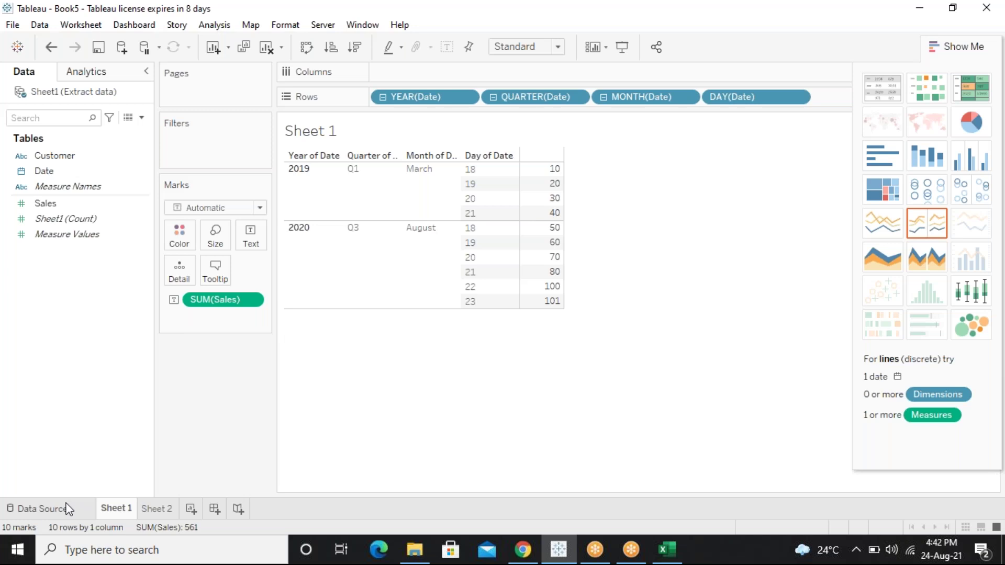
Set the connection back to Live and refresh the data source from Sheet 1
left_click(42, 509)
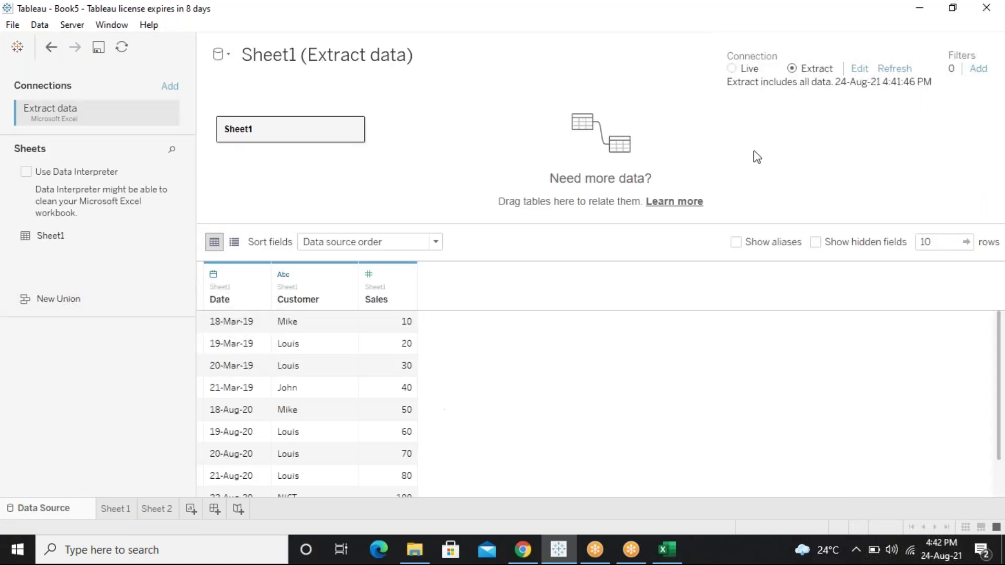
left_click(732, 68)
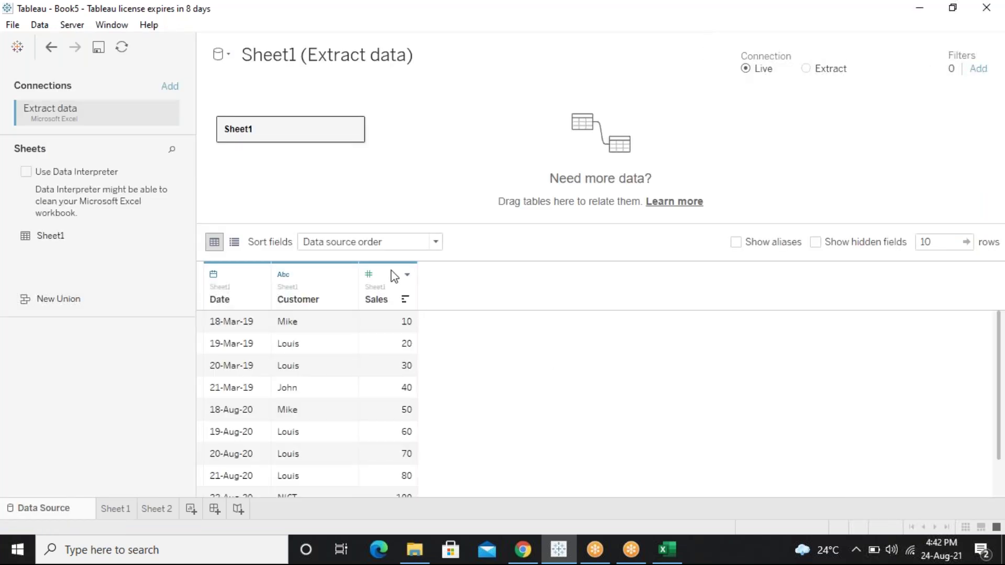
left_click(119, 507)
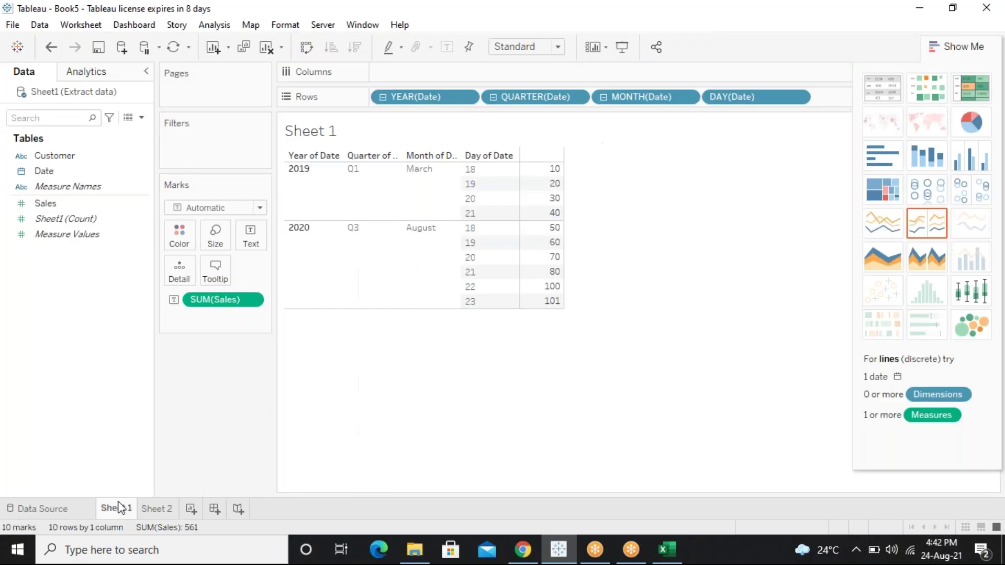
right_click(92, 93)
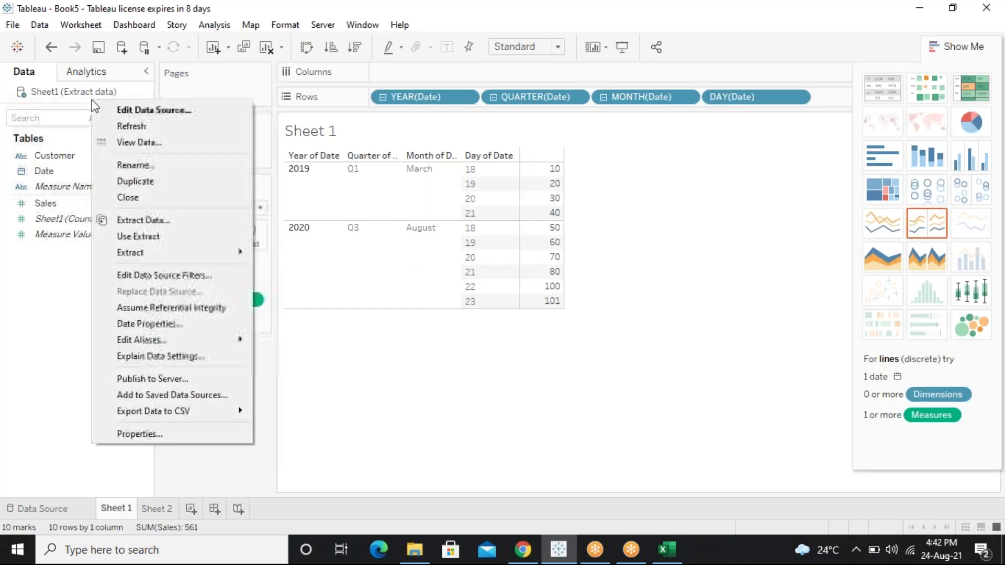
left_click(175, 50)
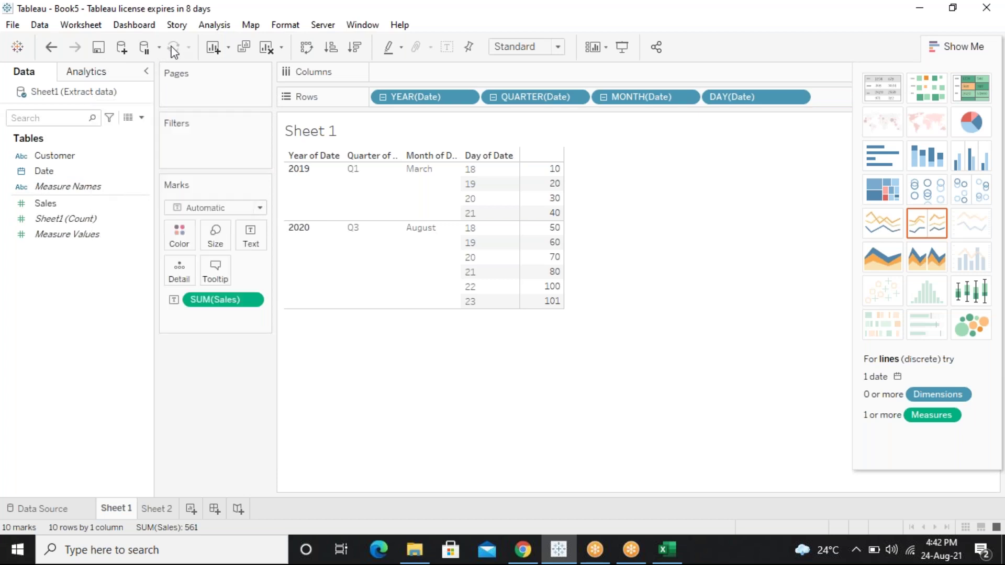
right_click(99, 96)
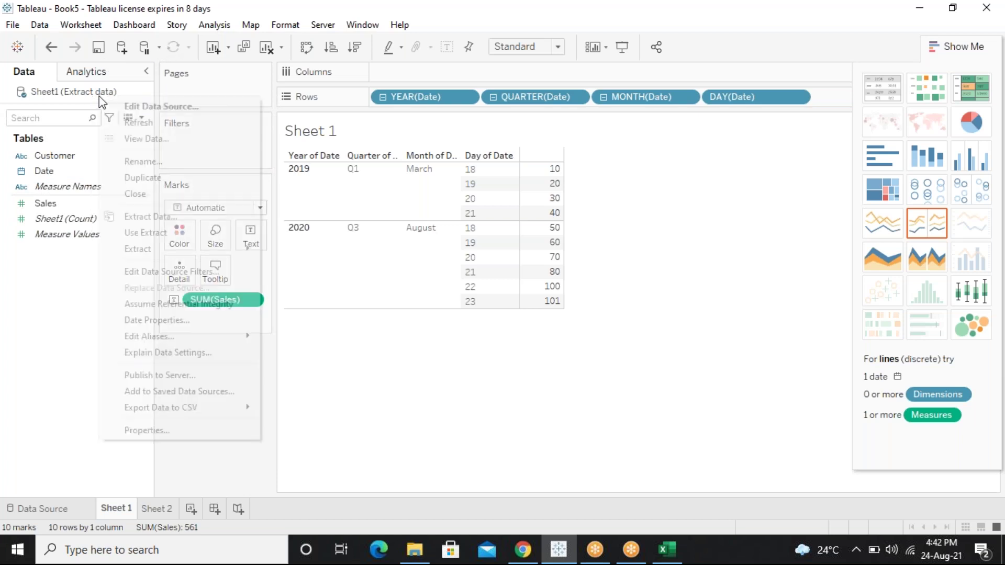
left_click(138, 123)
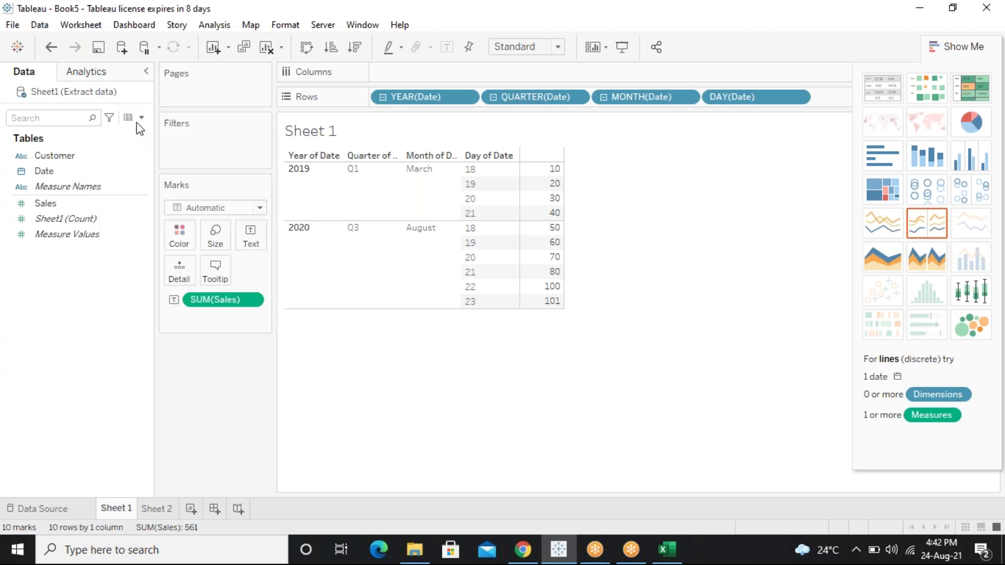
right_click(82, 94)
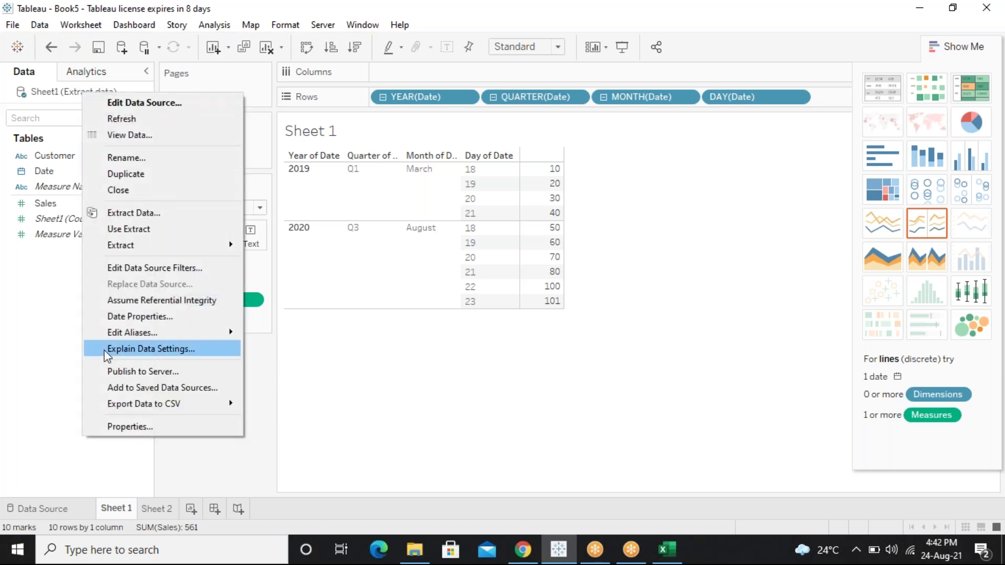
Add a second connection to the Extract data Excel workbook from the Desktop folder
left_click(51, 510)
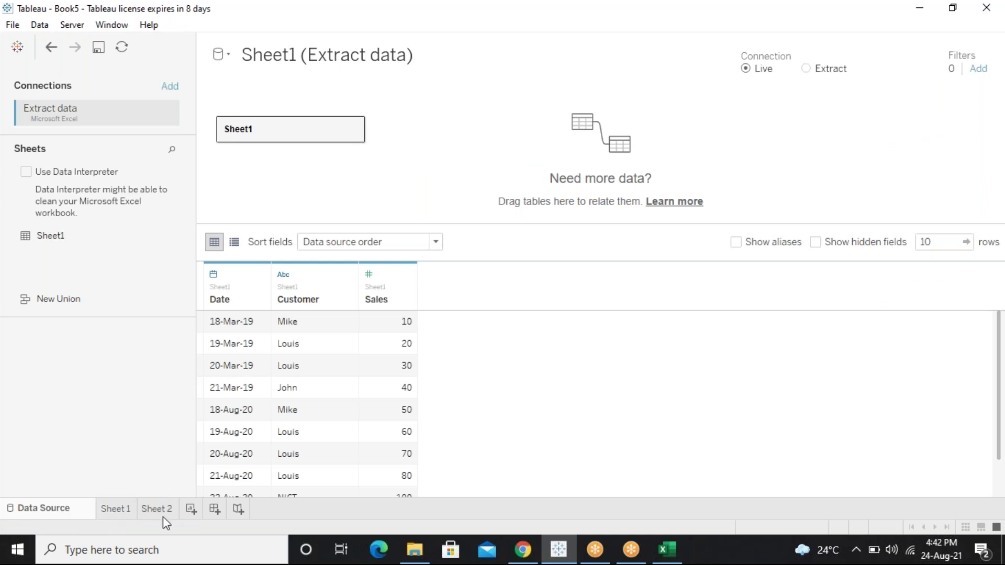
left_click(171, 87)
left_click(282, 199)
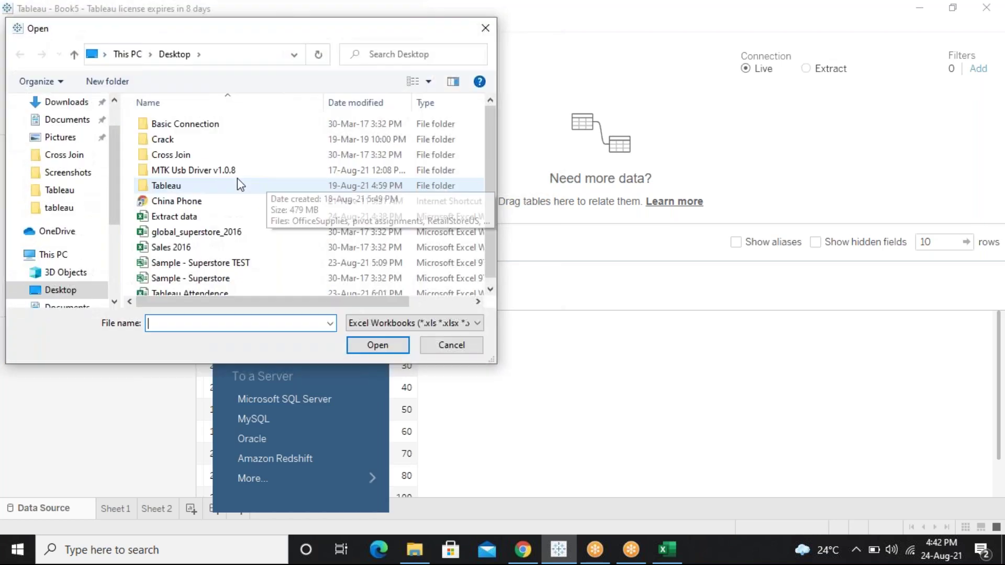
left_click(221, 217)
left_click(402, 343)
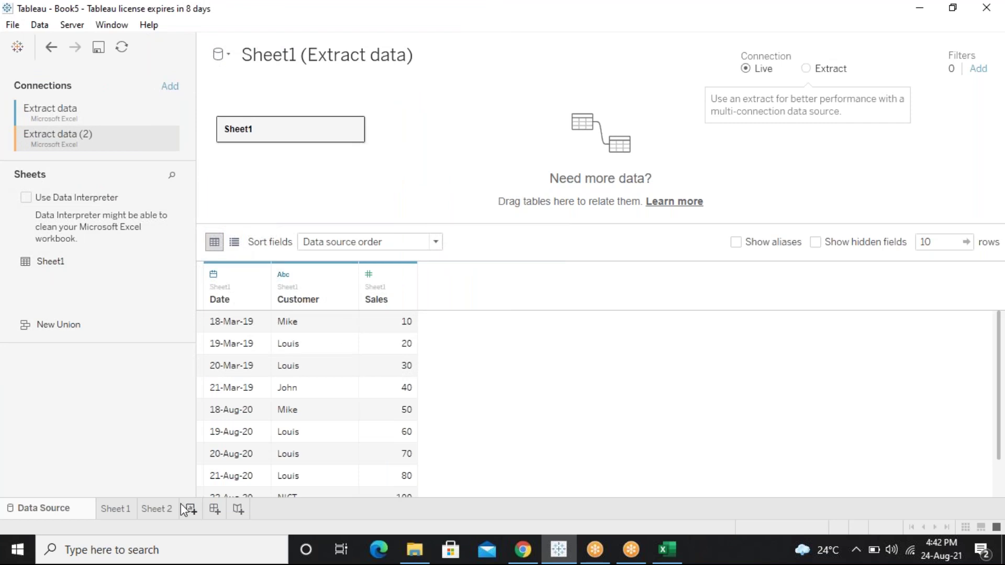
double_click(134, 143)
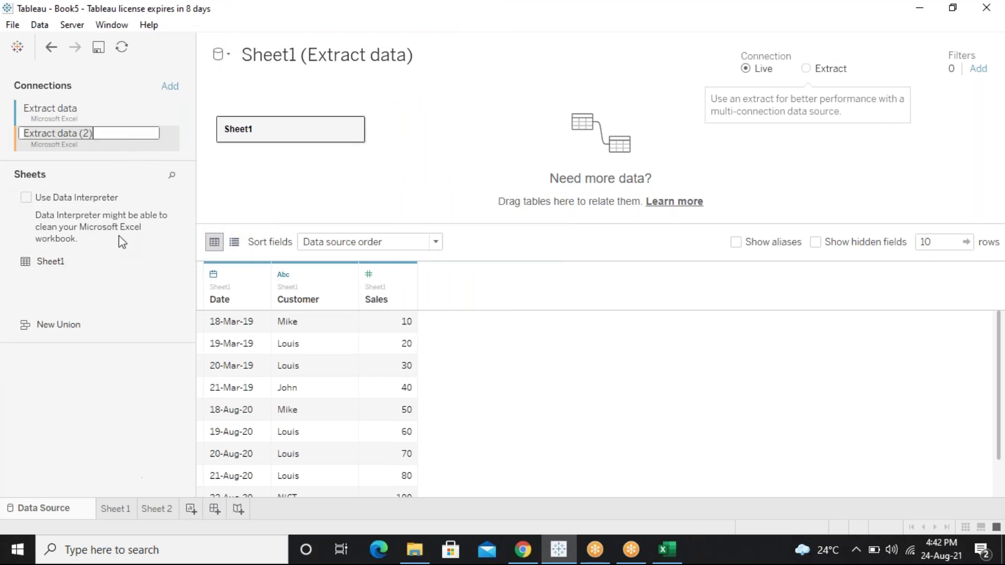
left_click(174, 140)
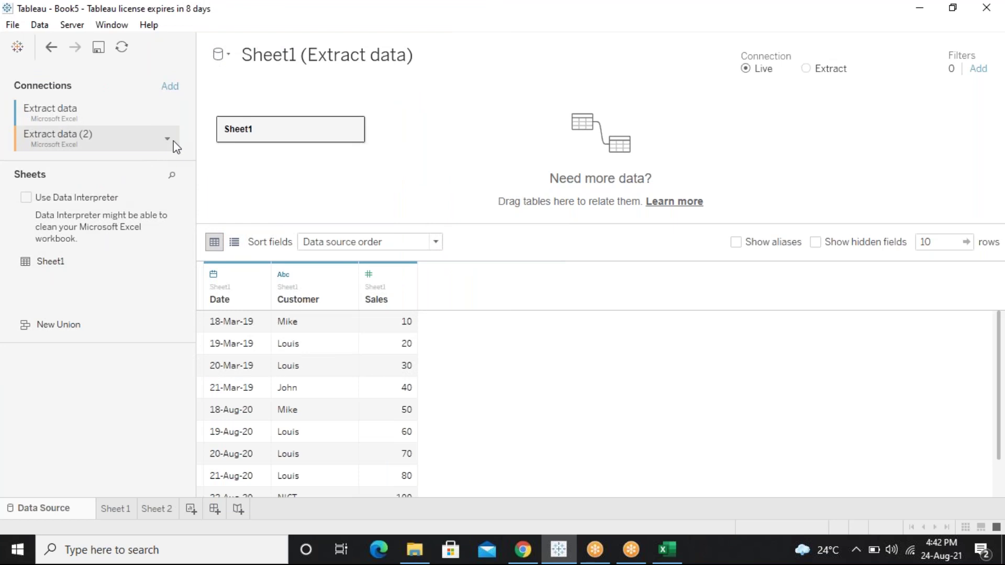
left_click(100, 146)
left_click(104, 151)
Add a third worksheet, check the options of its data source, and return to the data source page
left_click(198, 511)
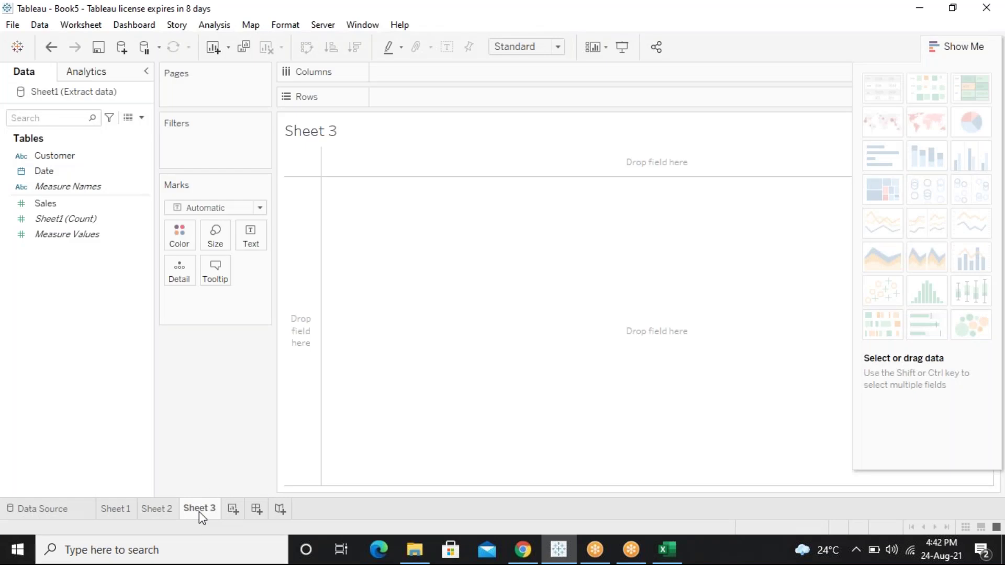
right_click(98, 101)
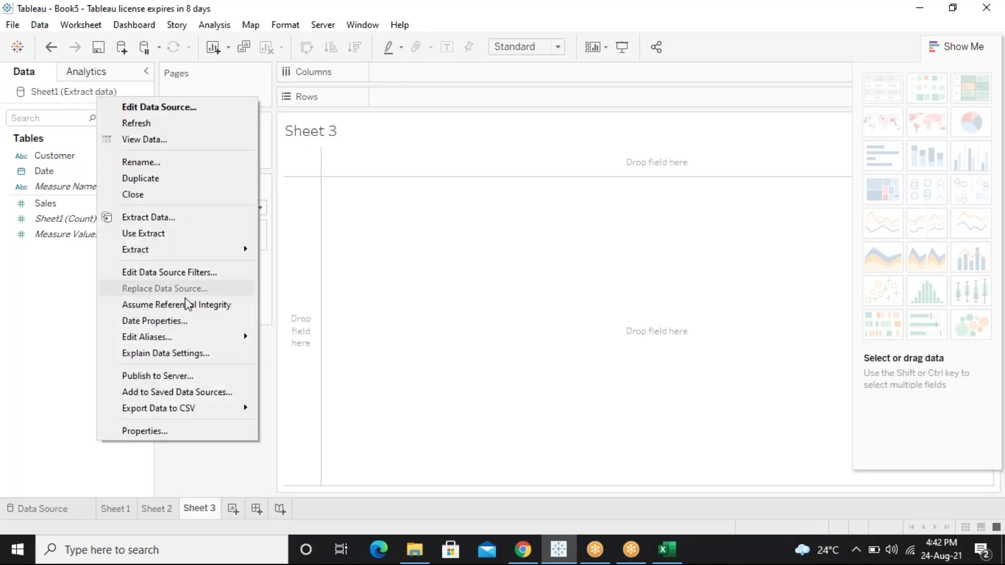
left_click(49, 506)
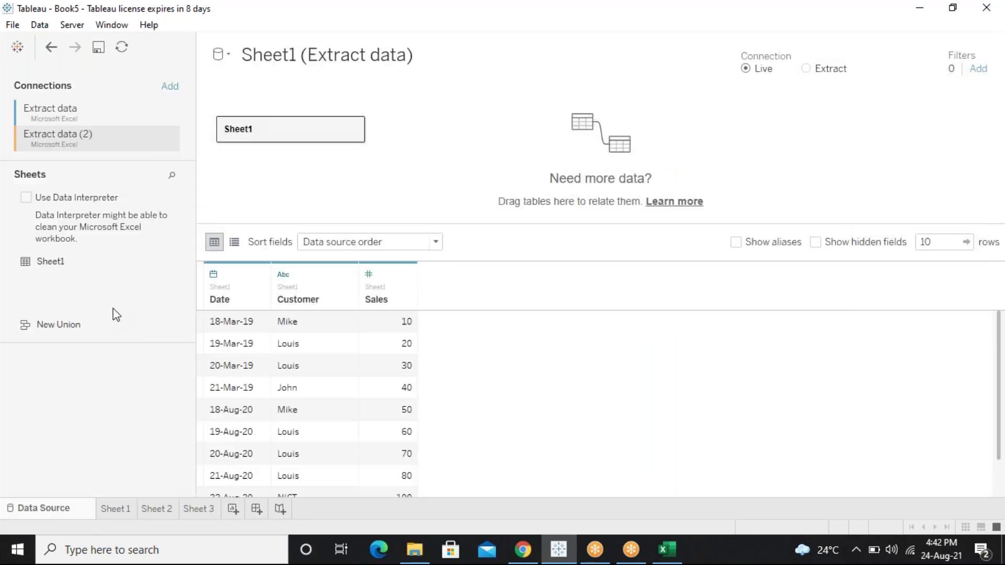
Close the current workbook without saving its changes
left_click(14, 27)
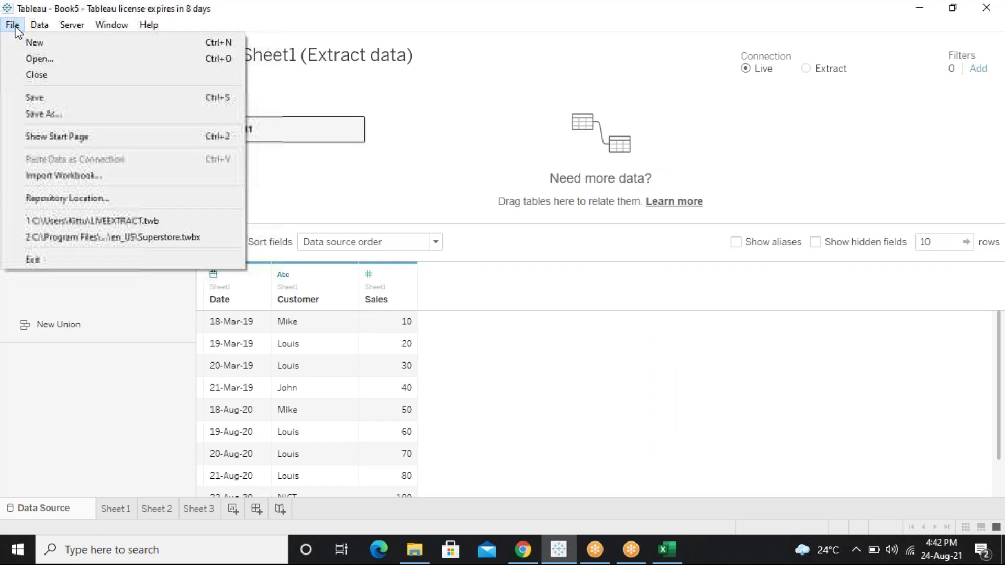
left_click(53, 37)
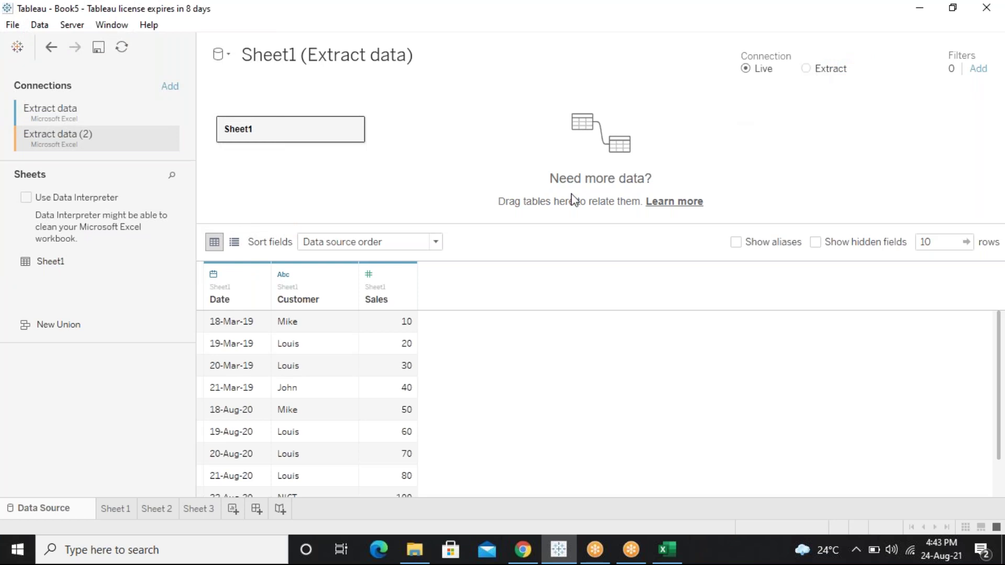
left_click(11, 29)
left_click(60, 71)
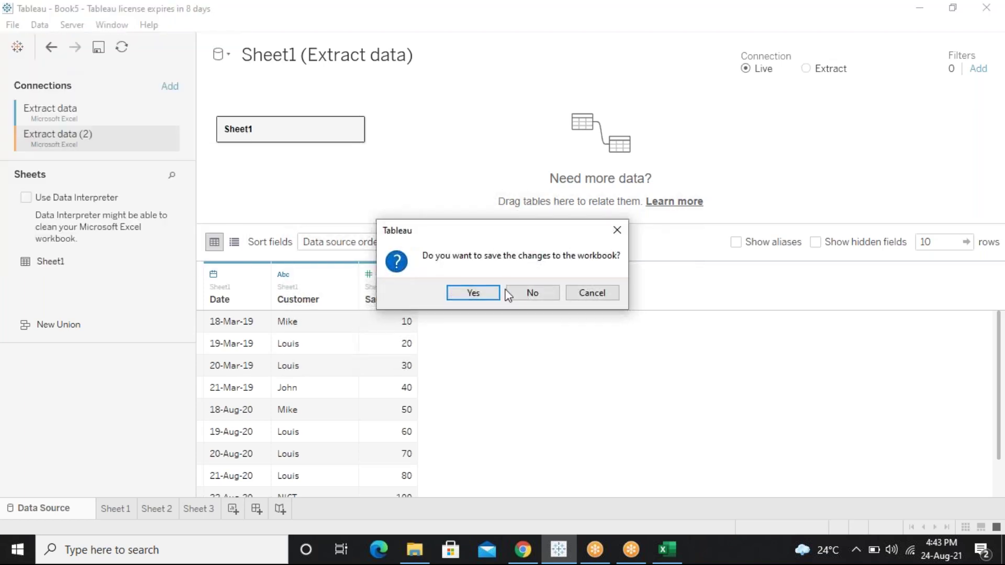
left_click(522, 291)
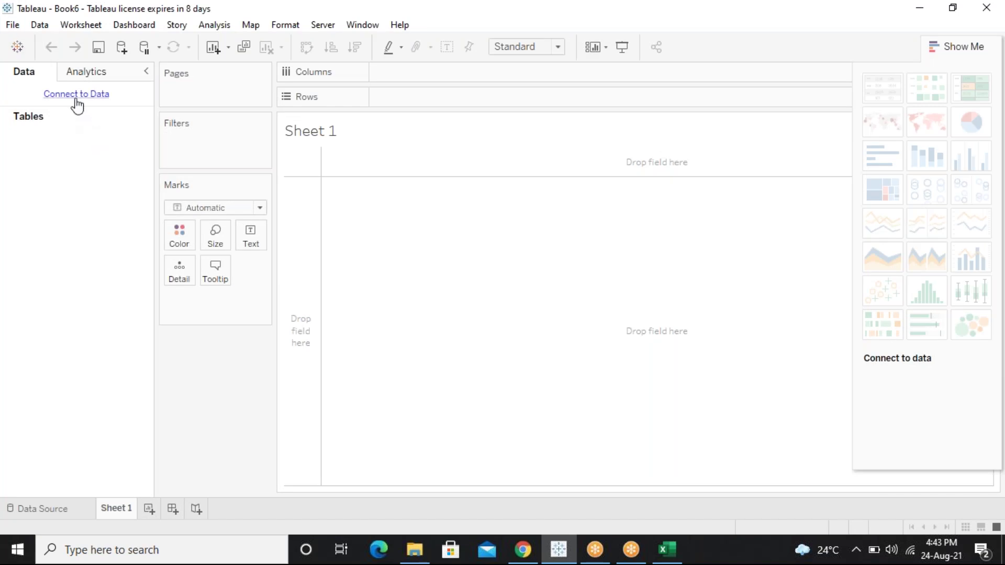
Connect the new workbook to the Extract data Excel file from the Desktop folder
left_click(77, 95)
left_click(89, 97)
left_click(58, 422)
left_click(63, 507)
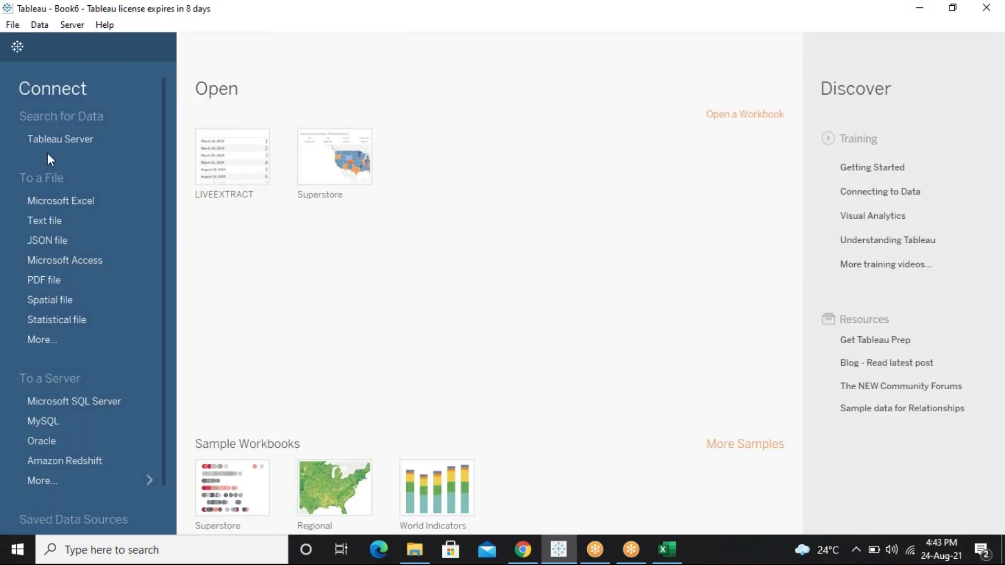
left_click(70, 202)
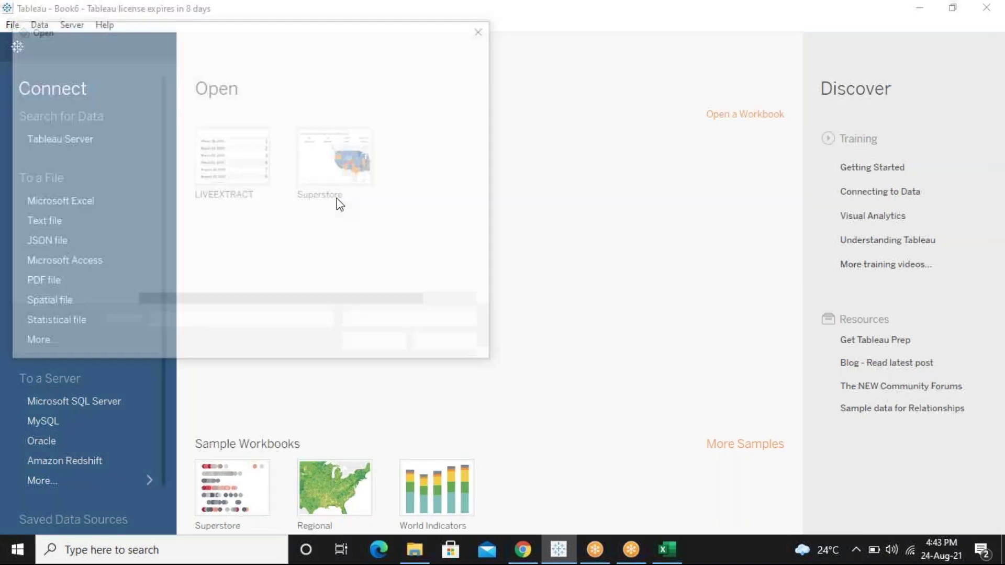
double_click(245, 218)
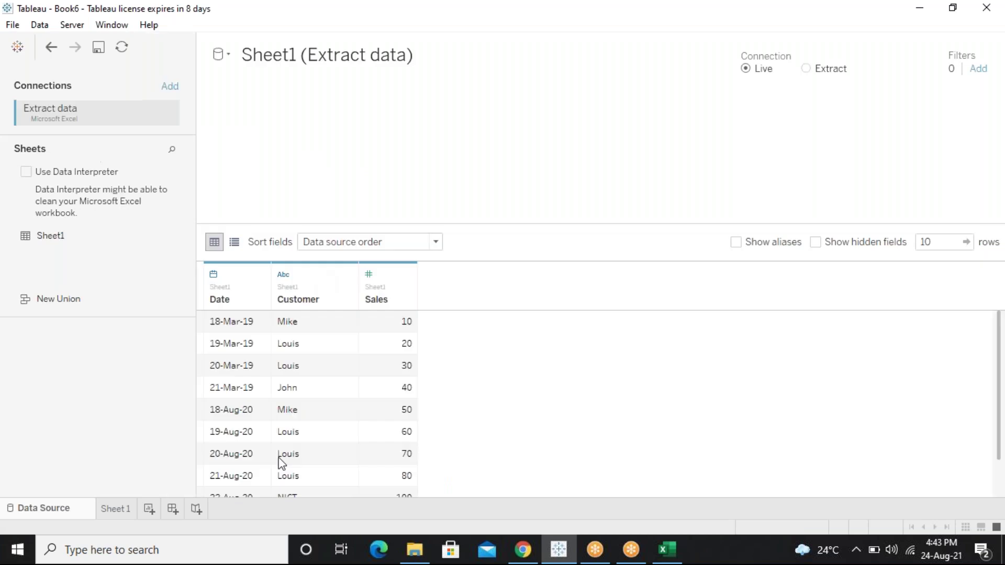
Check the data source's extract options on Sheet 1 under the Live connection and return to the data source page
left_click(119, 509)
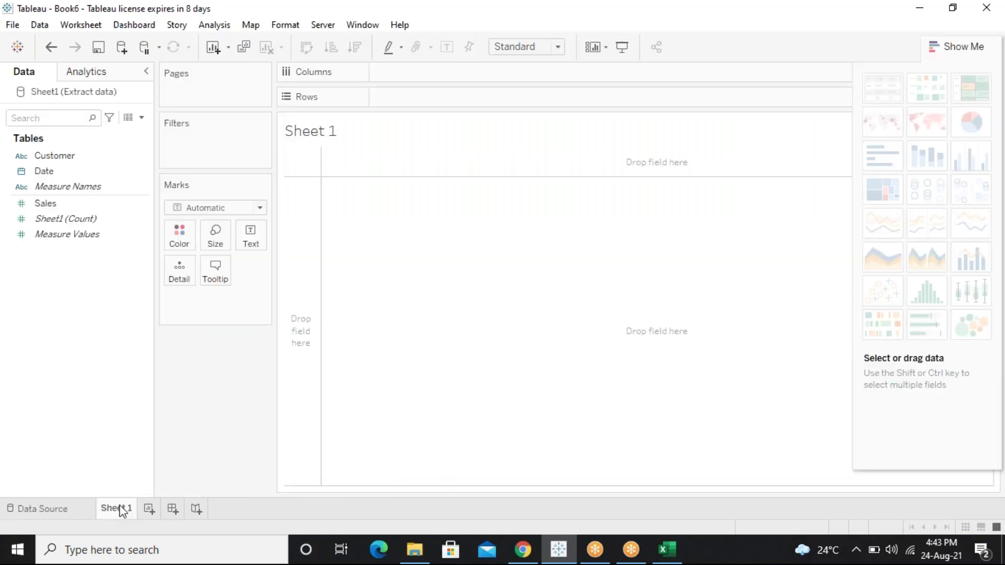
right_click(98, 91)
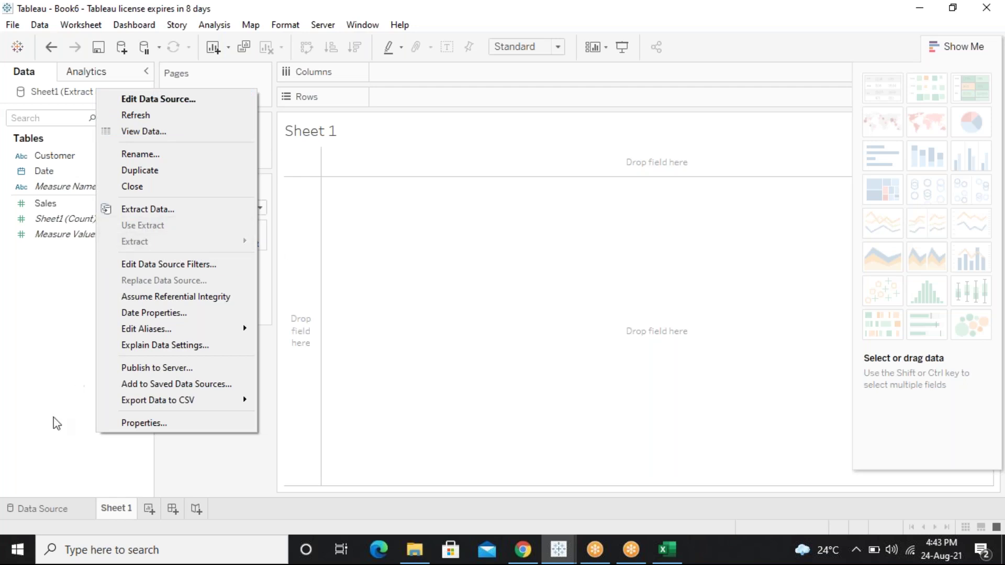
left_click(63, 507)
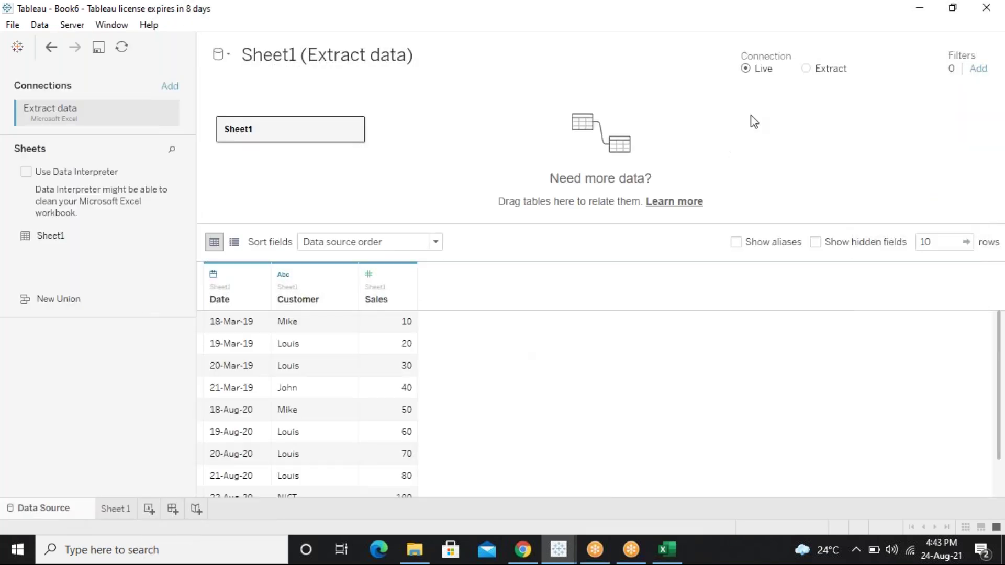
Try switching the connection to Extract without saving an extract file, and recheck the data source's options on Sheet 1
left_click(808, 69)
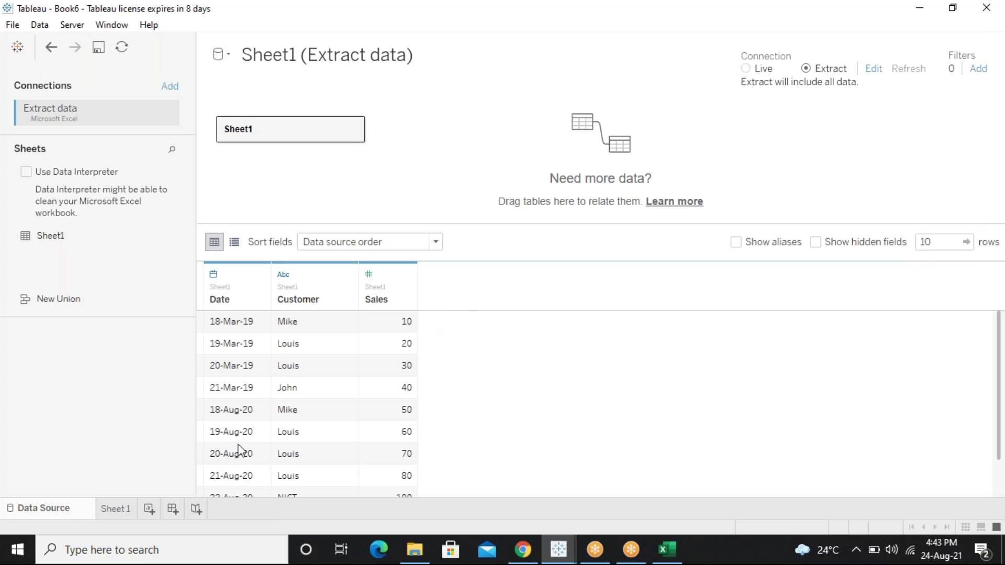
left_click(117, 508)
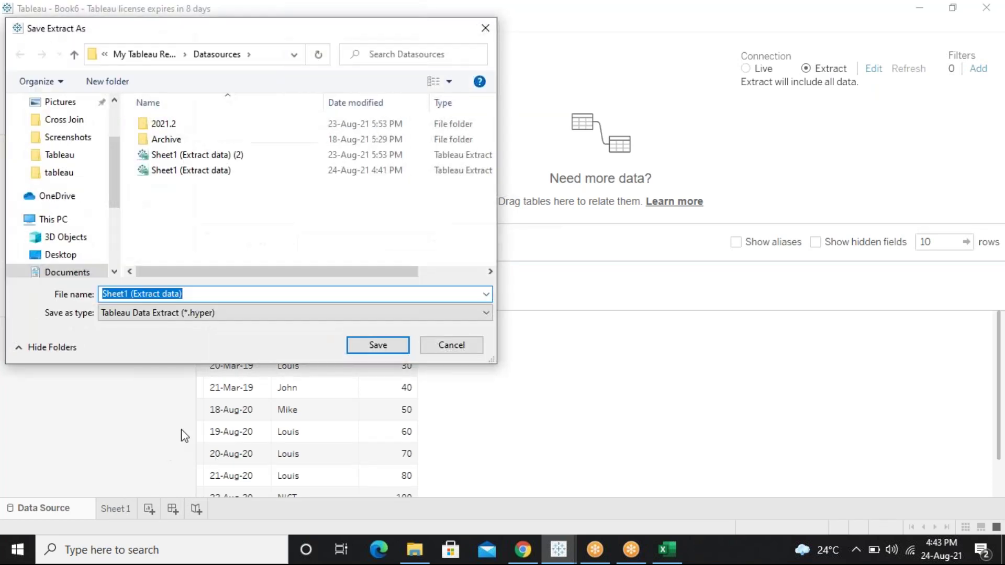
left_click(464, 351)
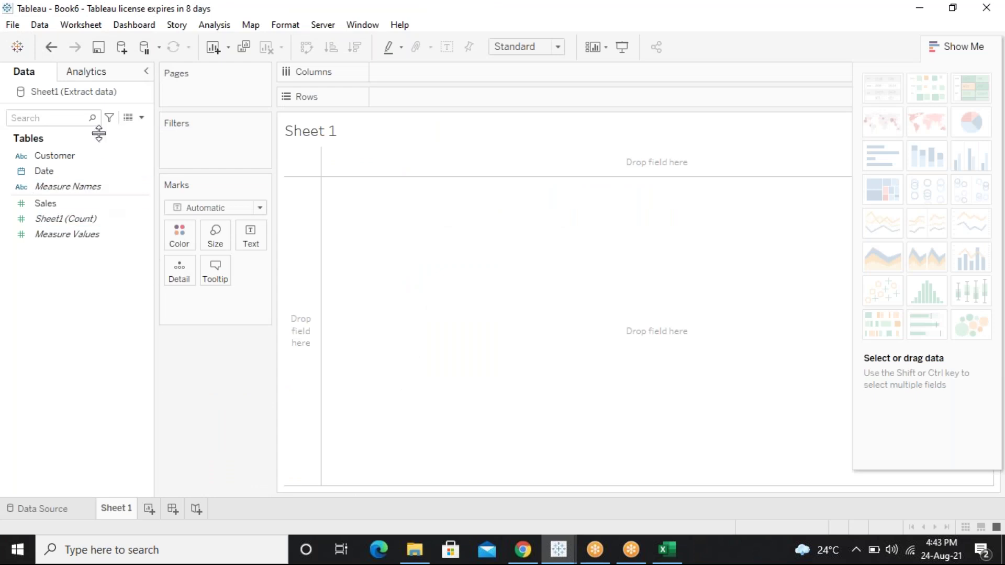
right_click(80, 92)
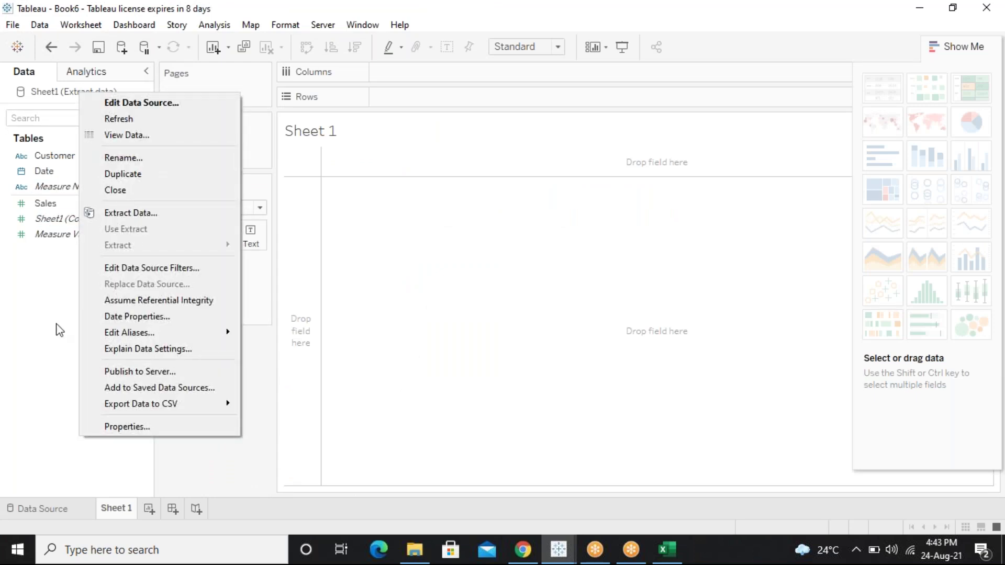
left_click(63, 510)
left_click(63, 510)
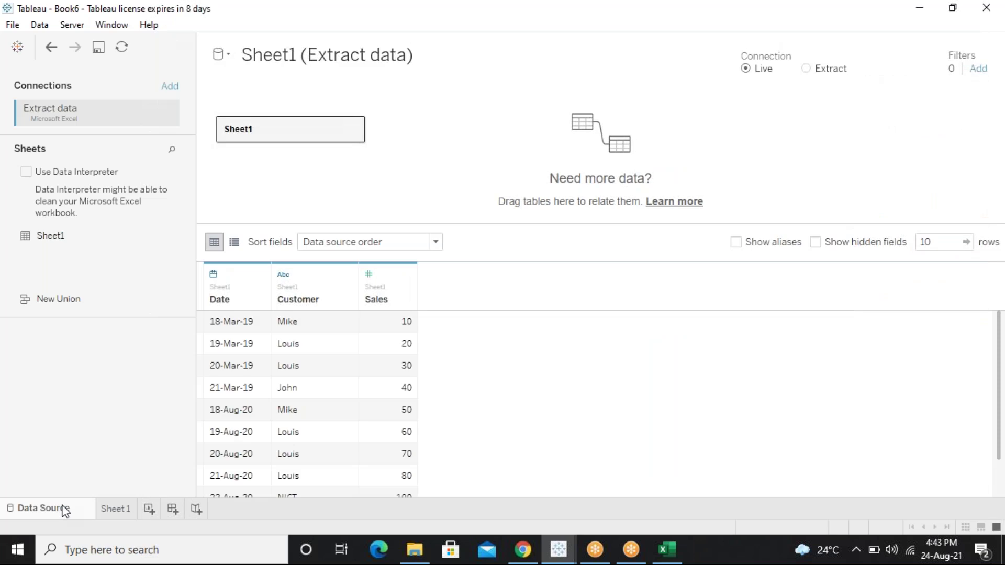
Refresh the data source, switch the connection to Extract and save it over the existing Sheet1 (Extract data) hyper file
left_click(124, 48)
left_click(806, 69)
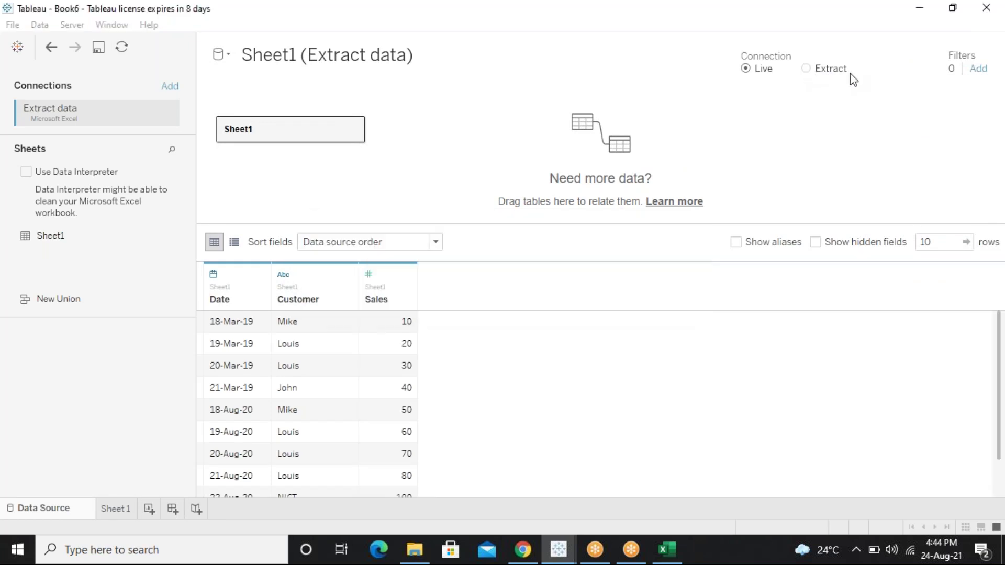
left_click(808, 71)
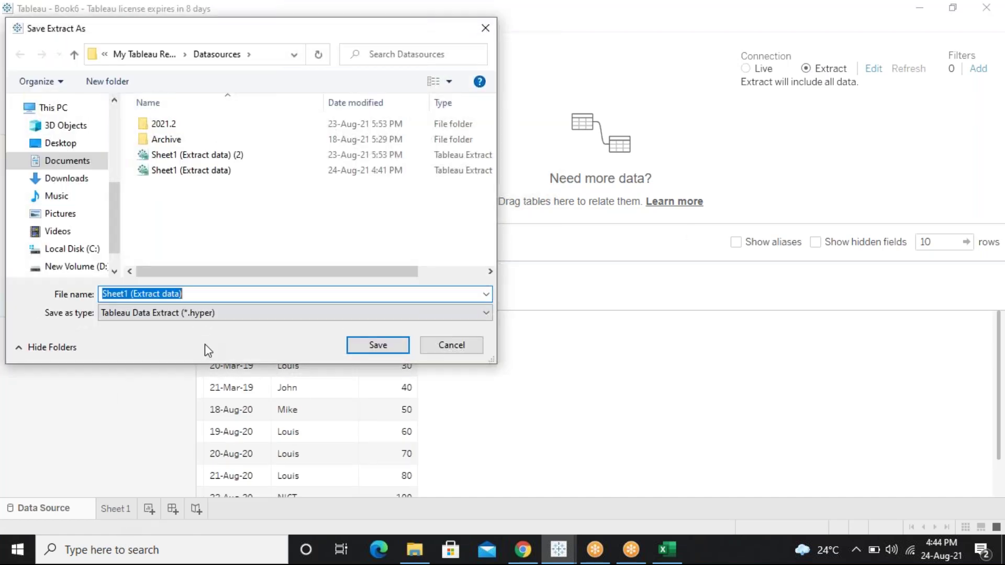
left_click(361, 350)
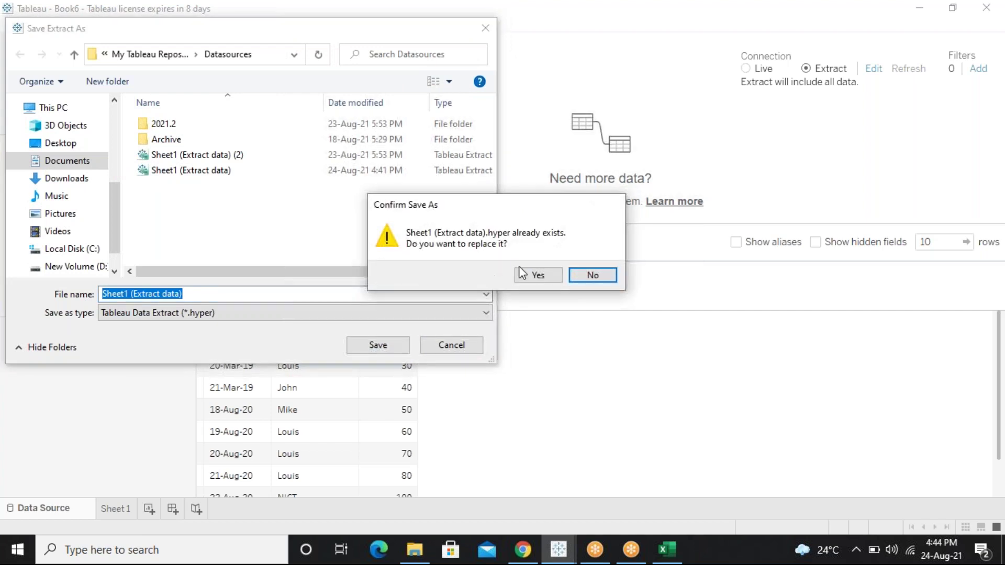
left_click(537, 275)
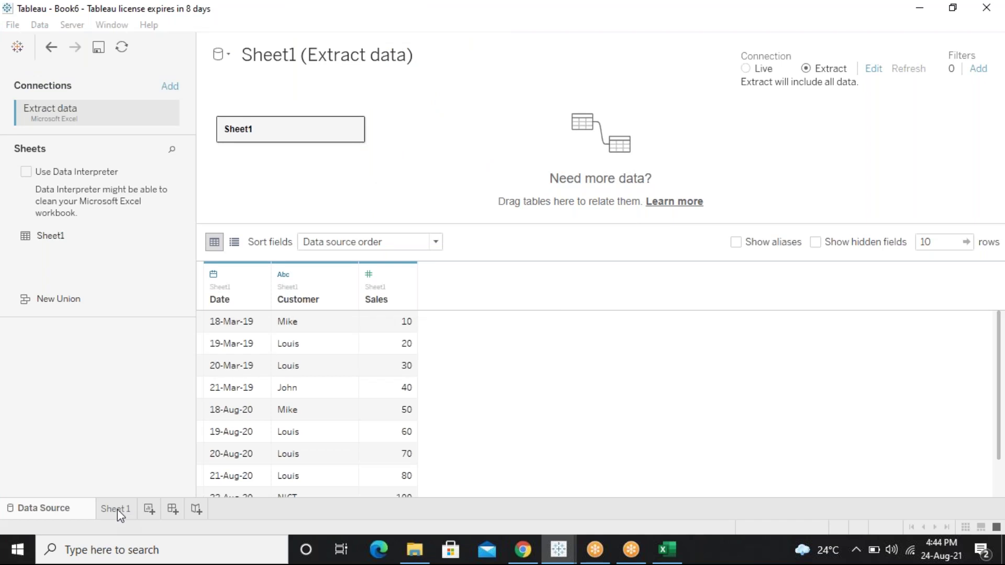
Check the data source's extract options on Sheet 1 under the Extract connection and return to the data source page
right_click(81, 94)
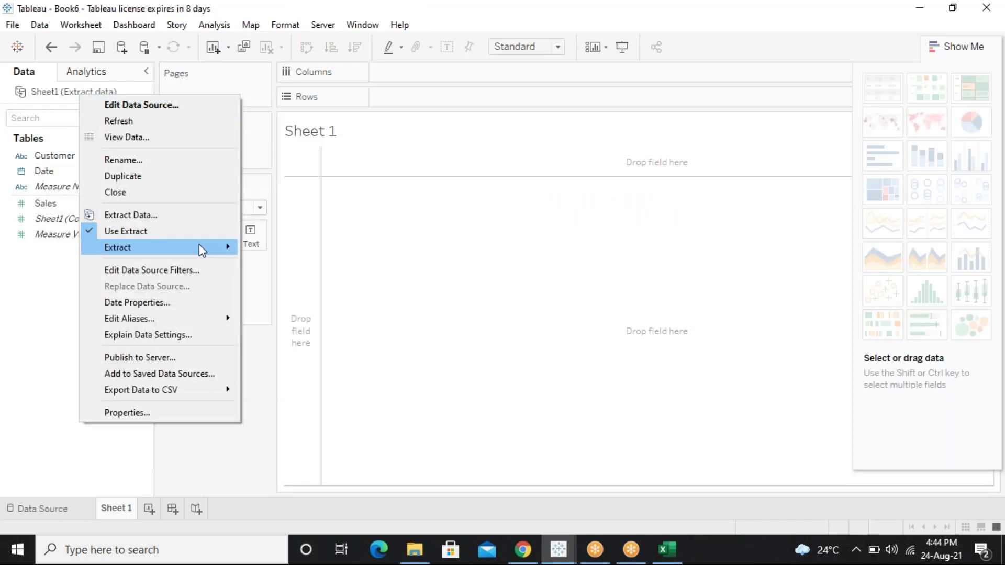
mouse_move(216, 248)
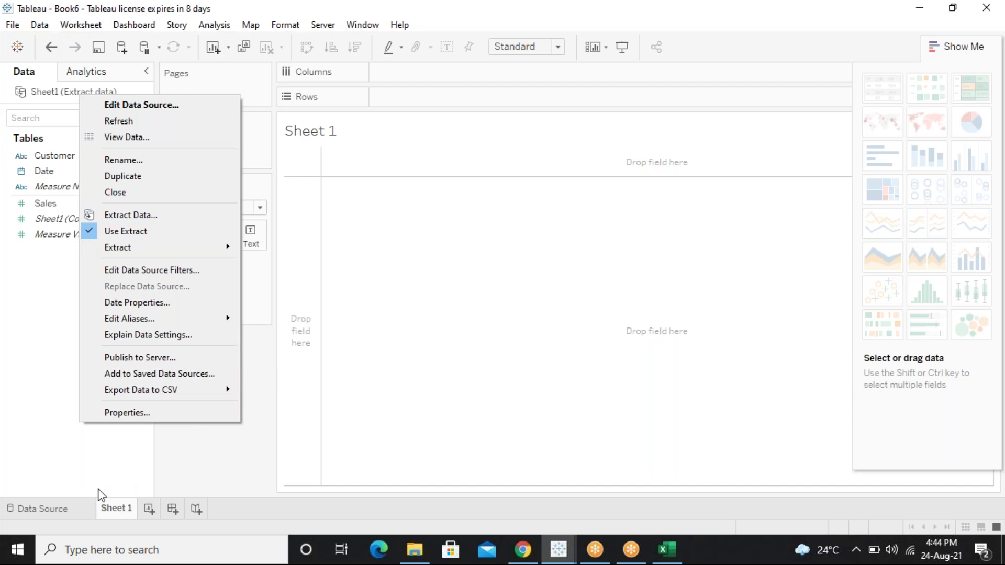
left_click(56, 507)
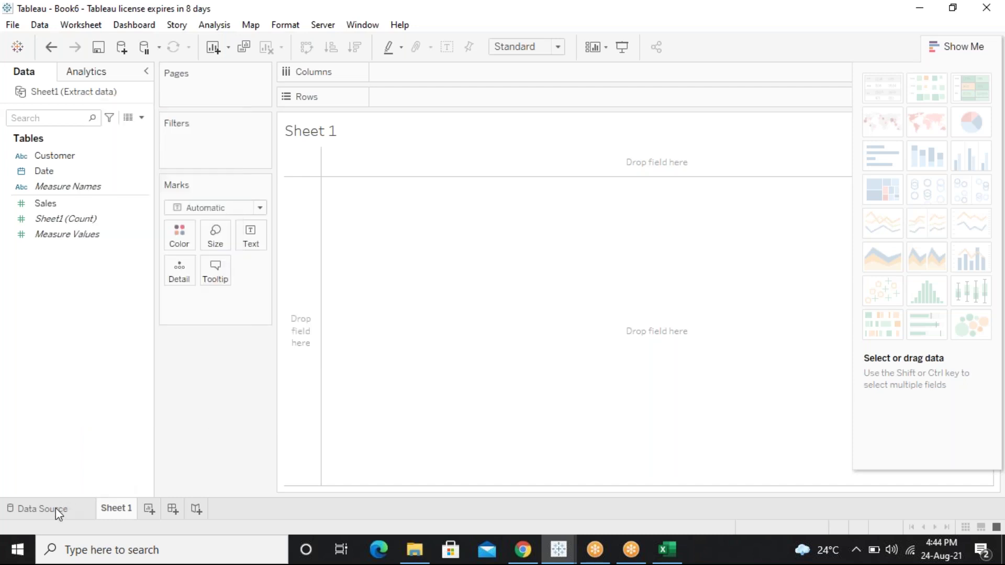
left_click(55, 508)
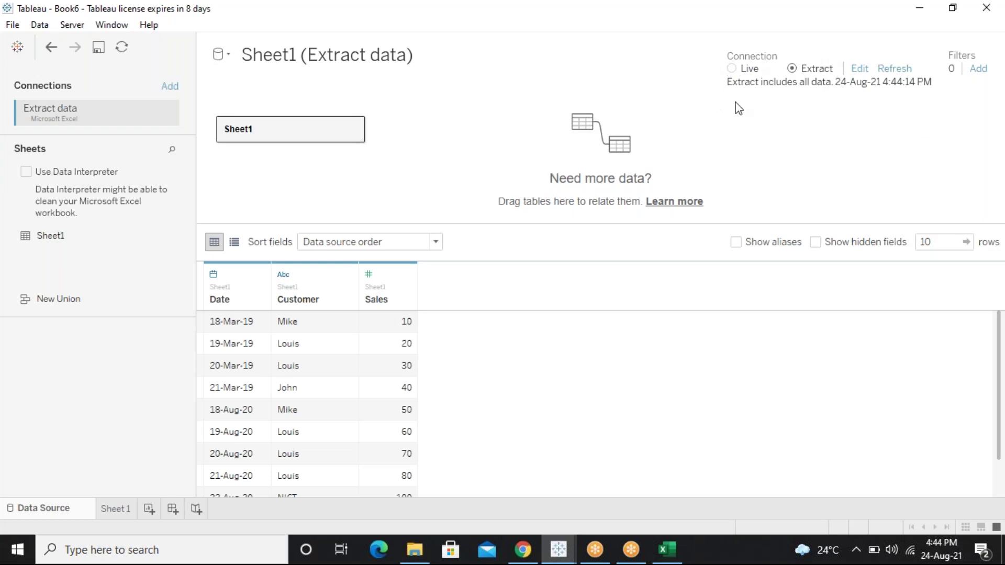
Set the connection back to Live and close the workbook without saving its changes
left_click(732, 68)
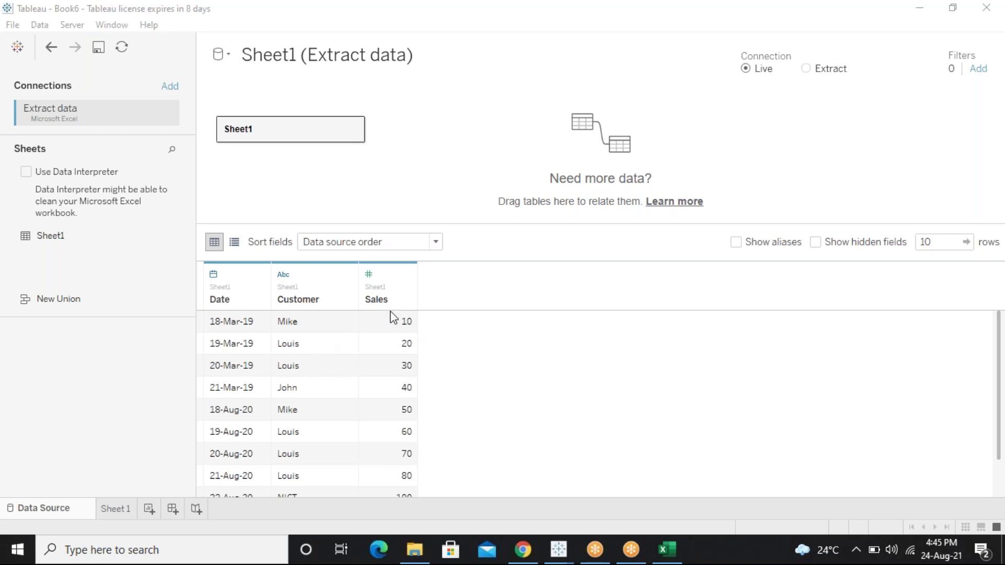
left_click(588, 368)
left_click(12, 27)
left_click(40, 73)
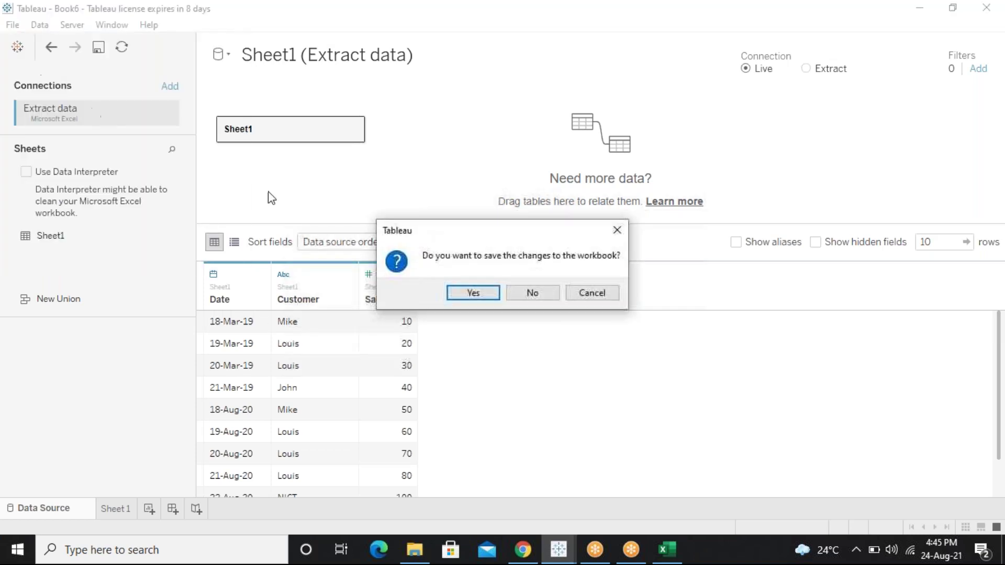
left_click(531, 300)
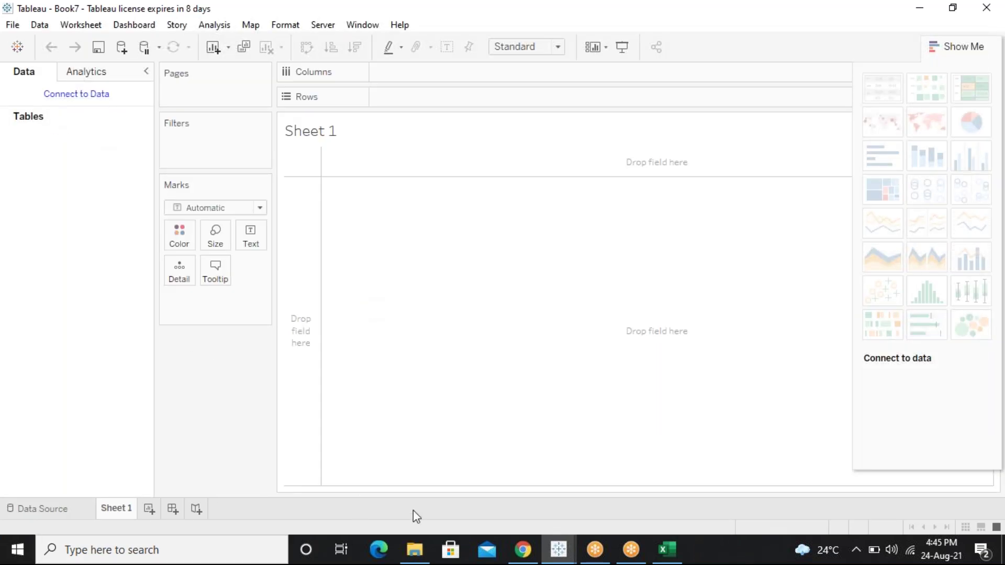
Send the global_superstore_2016 workbook from File Explorer to the Mcc Tableau Cee Aug group chat in WhatsApp Web, and return to Tableau
left_click(519, 558)
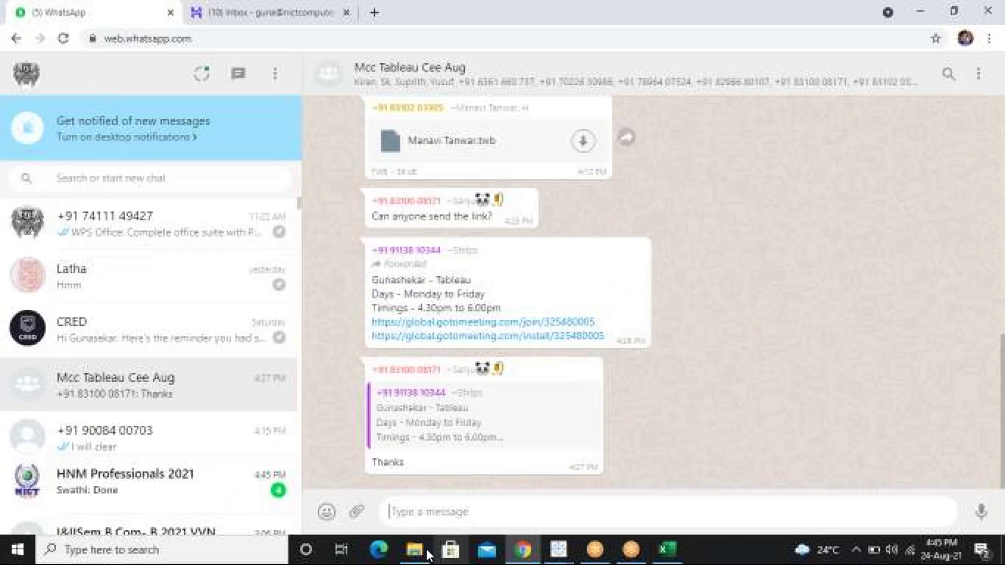
left_click(419, 551)
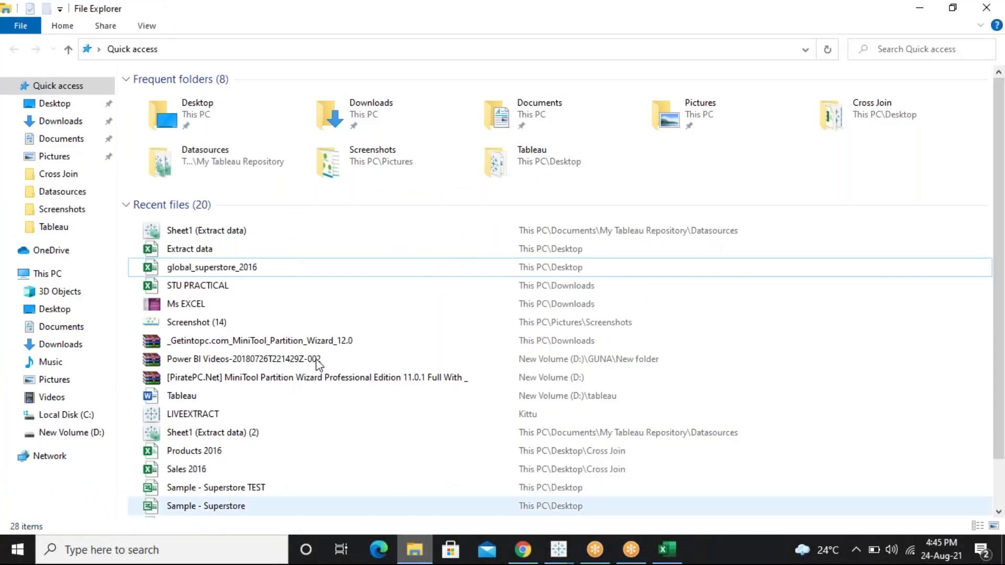
left_click_drag(229, 268, 589, 497)
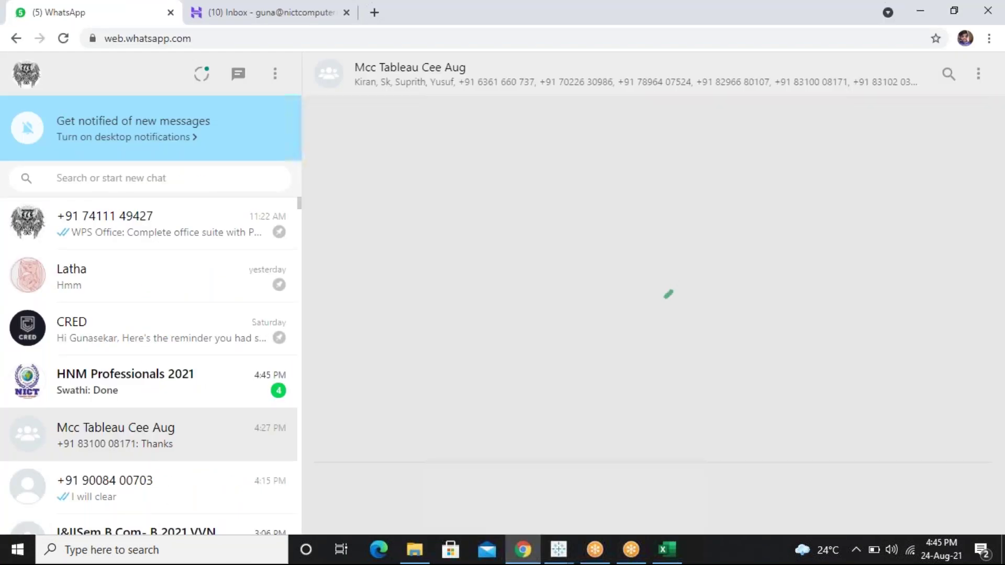
key("Escape")
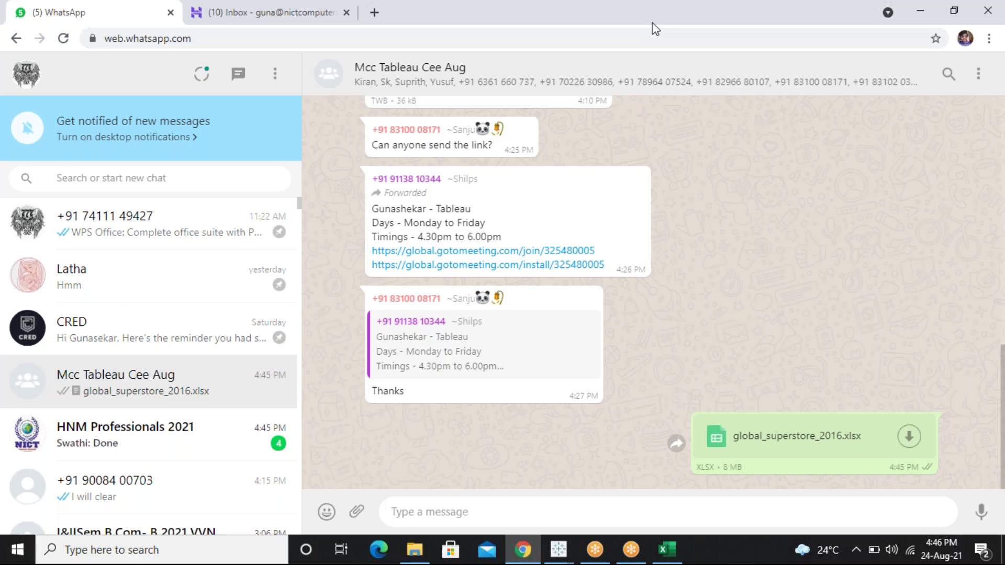
key("super+Down")
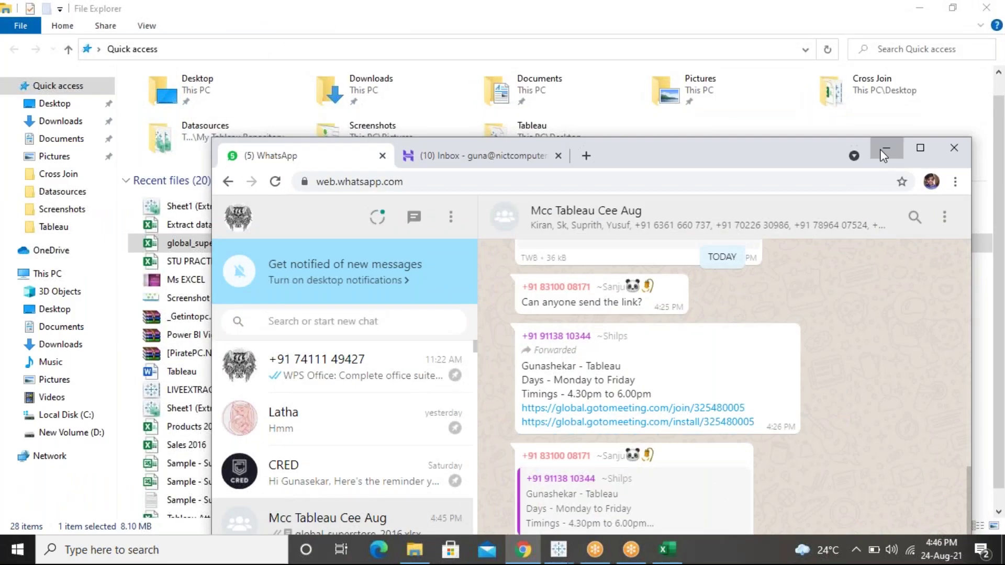
left_click(886, 148)
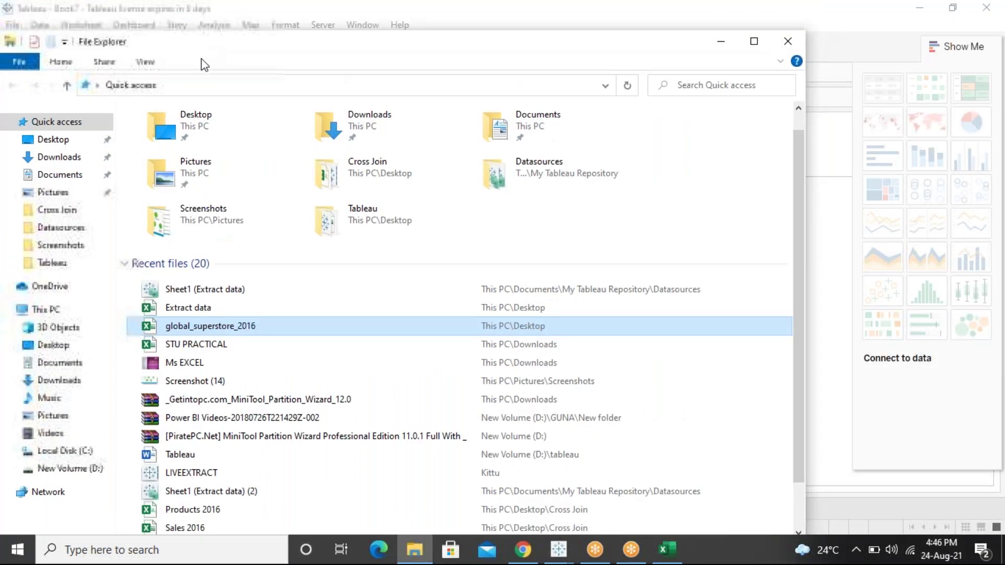
key("alt+F4")
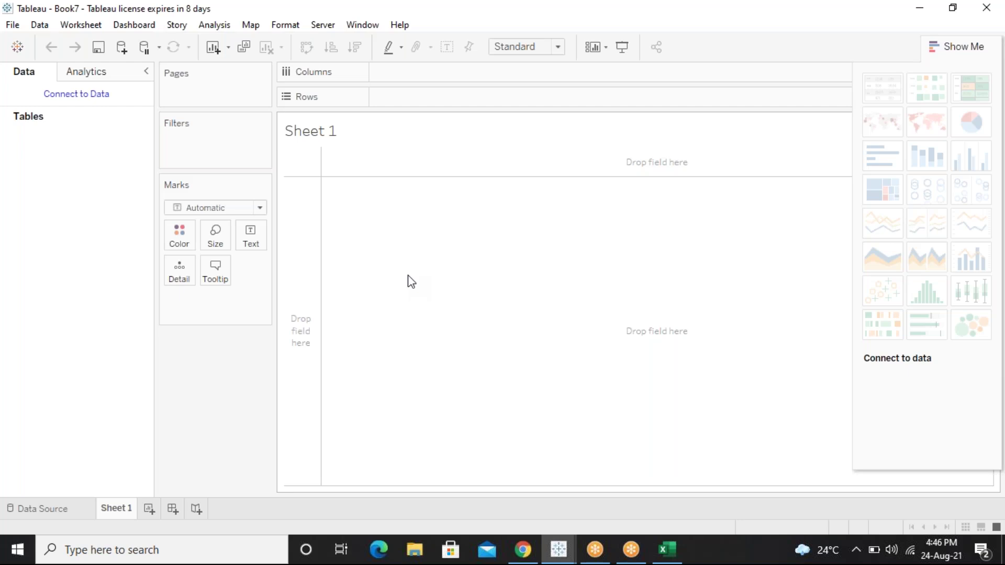
Connect to the global_superstore_2016 Excel workbook from the Desktop folder
left_click(85, 99)
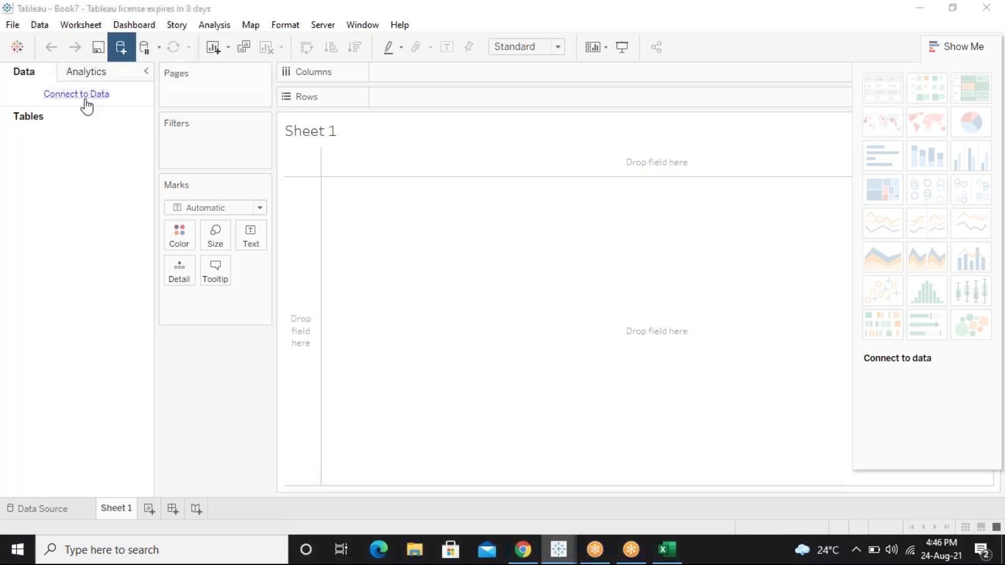
left_click(197, 137)
left_click(229, 237)
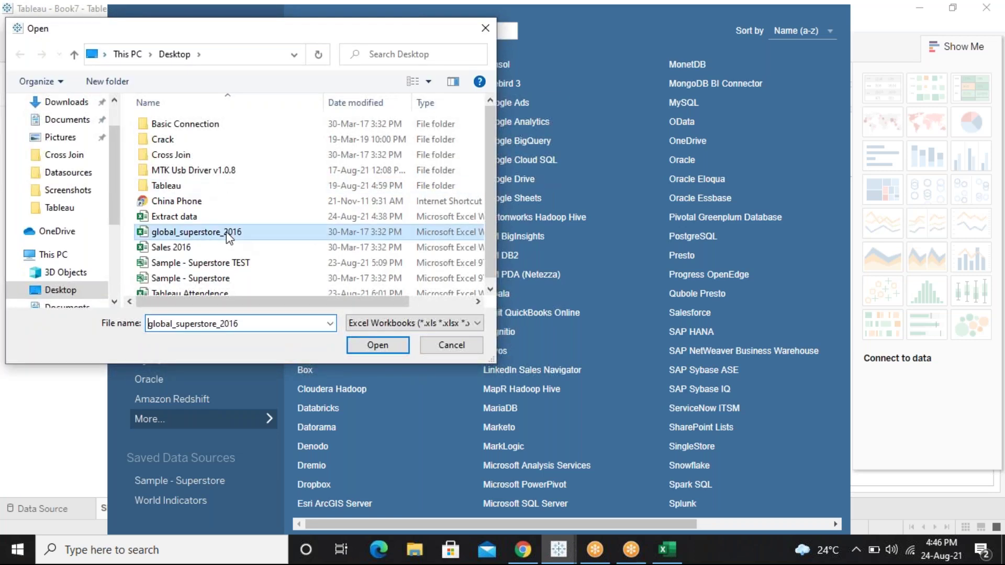
left_click(373, 349)
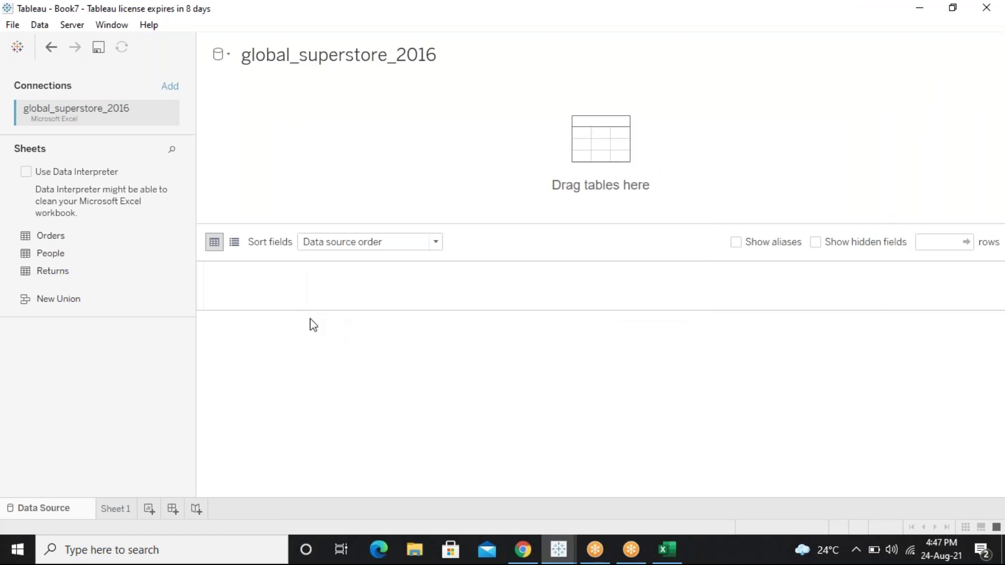
Bring up the newly launched second Tableau window and continue its product trial
left_click(560, 535)
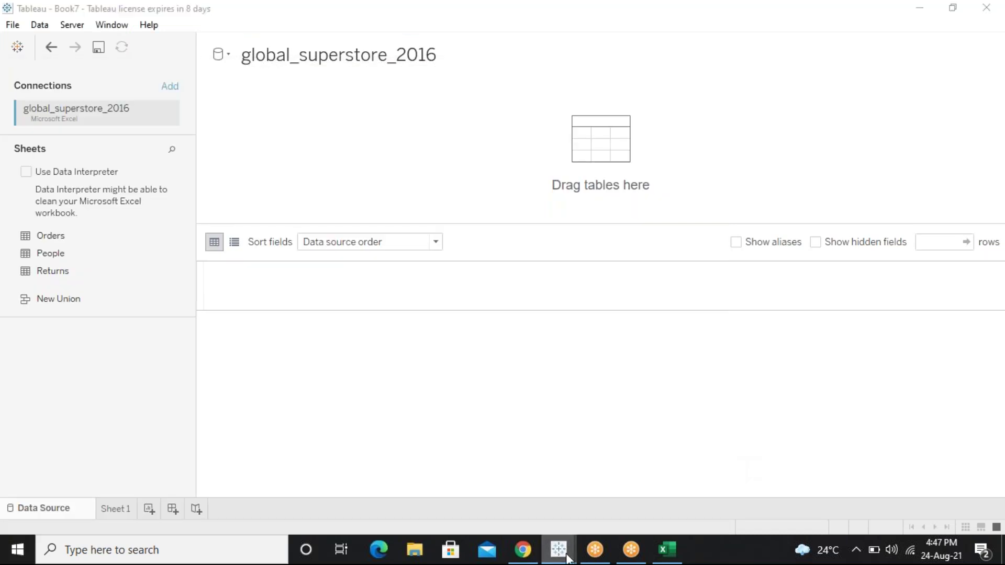
left_click(566, 555)
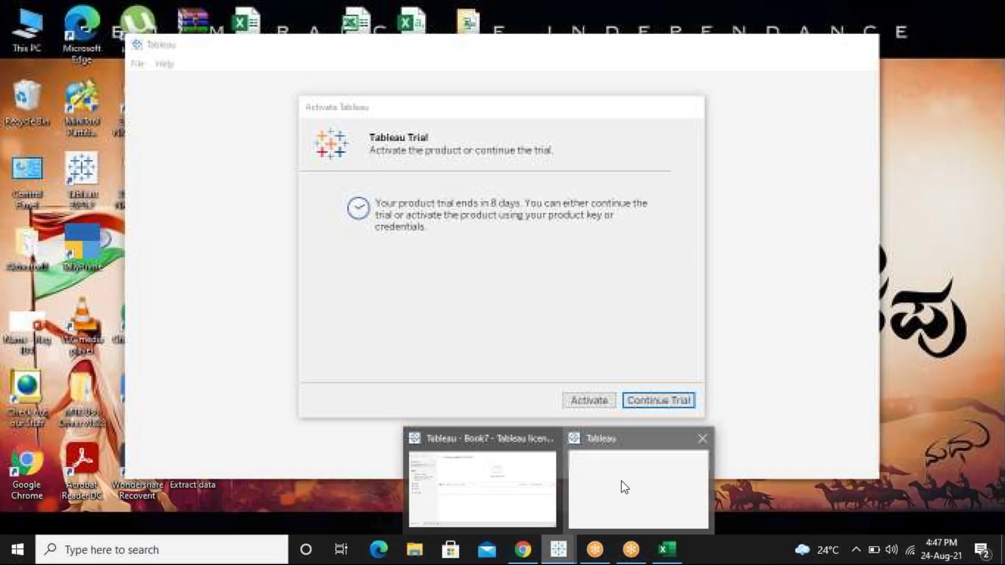
left_click(620, 482)
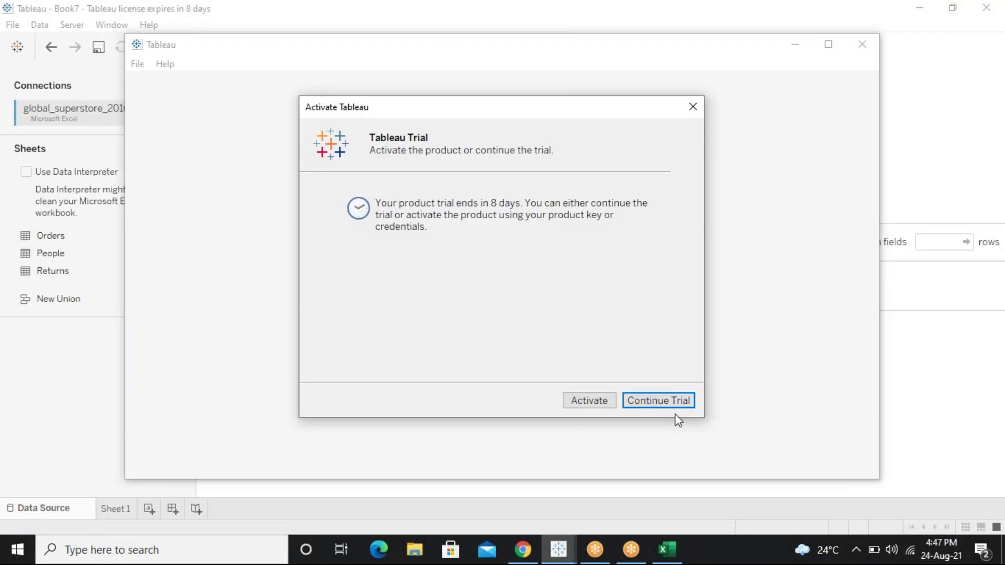
left_click(672, 401)
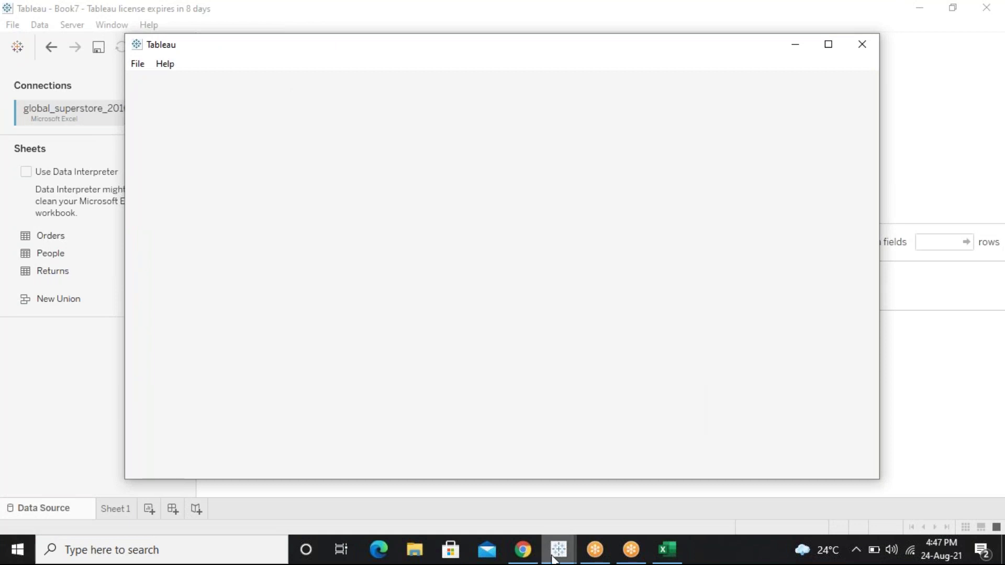
Return to the Book7 workbook window and close it without saving its changes
mouse_move(555, 555)
left_click(527, 466)
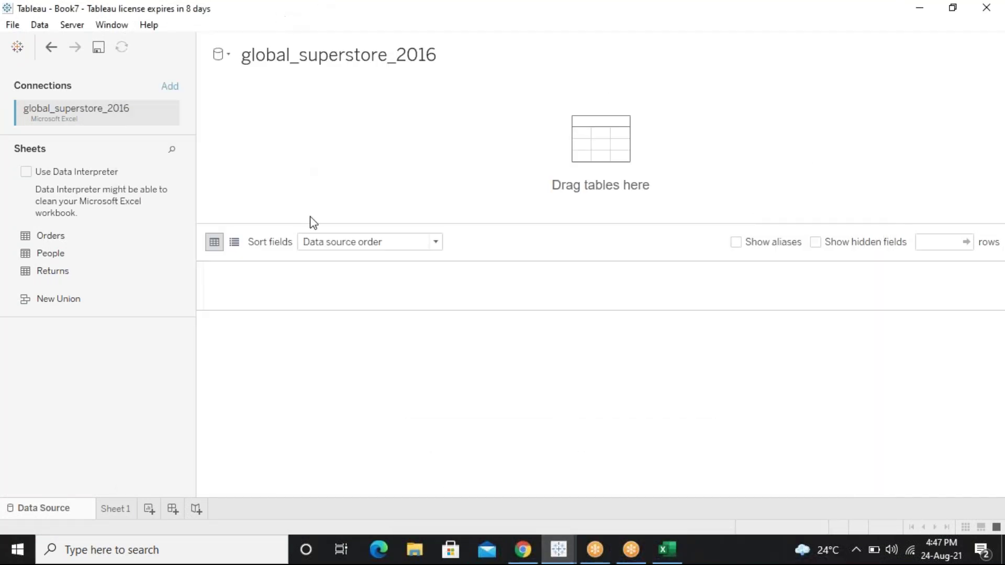
double_click(210, 14)
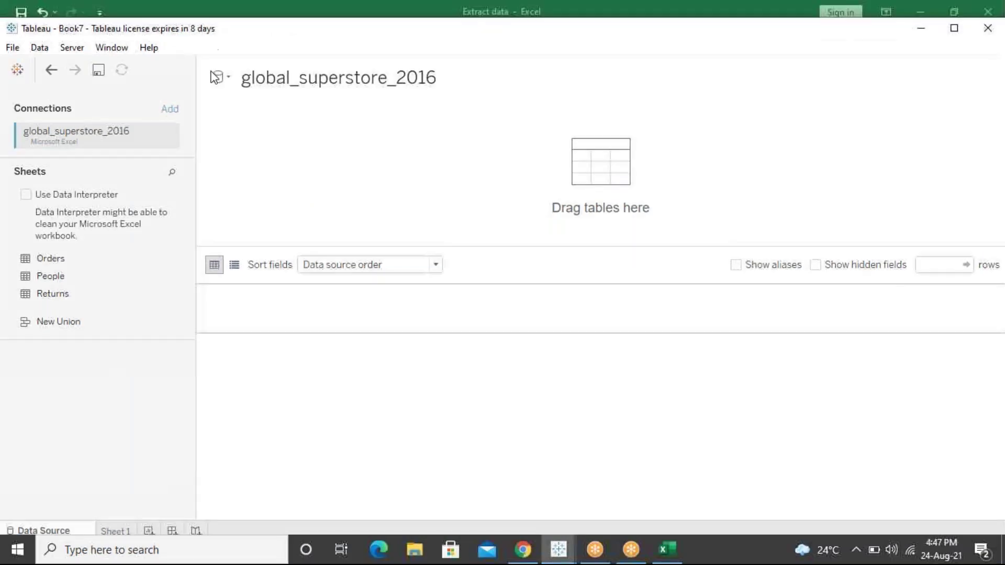
left_click(990, 133)
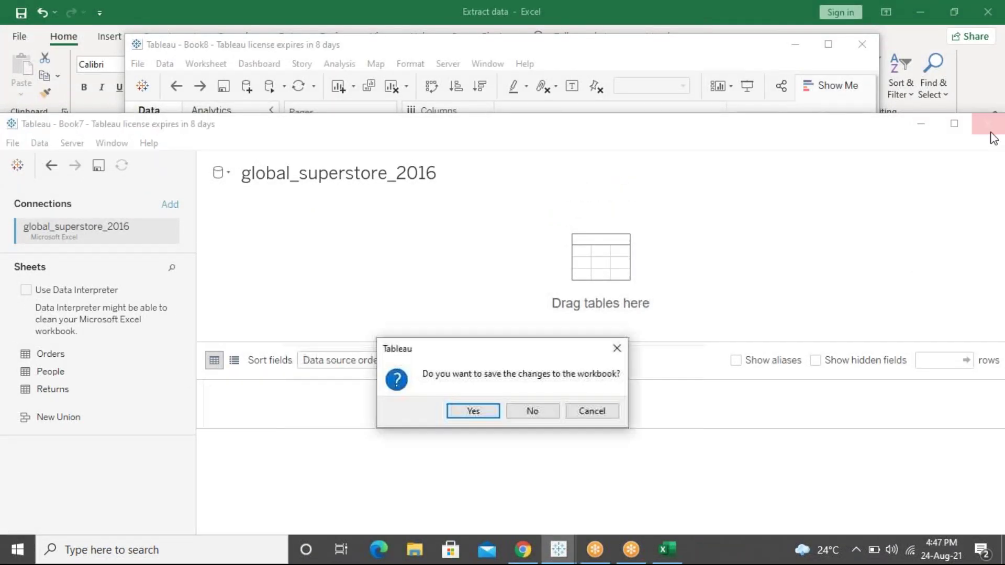
left_click(546, 414)
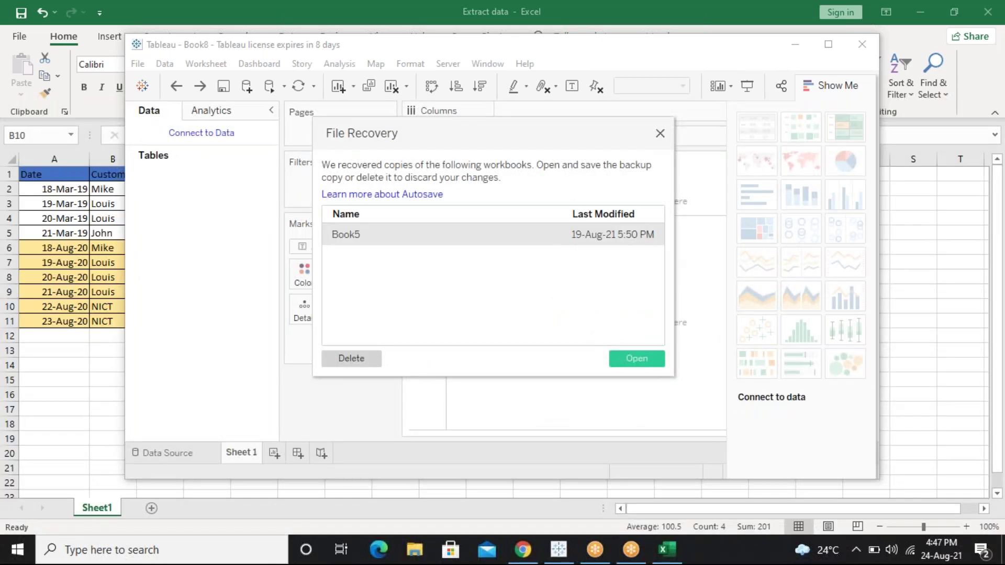
Dismiss the file recovery dialog in Book8 and connect the workbook to the global_superstore_2016 Excel file on the Desktop
left_click(659, 133)
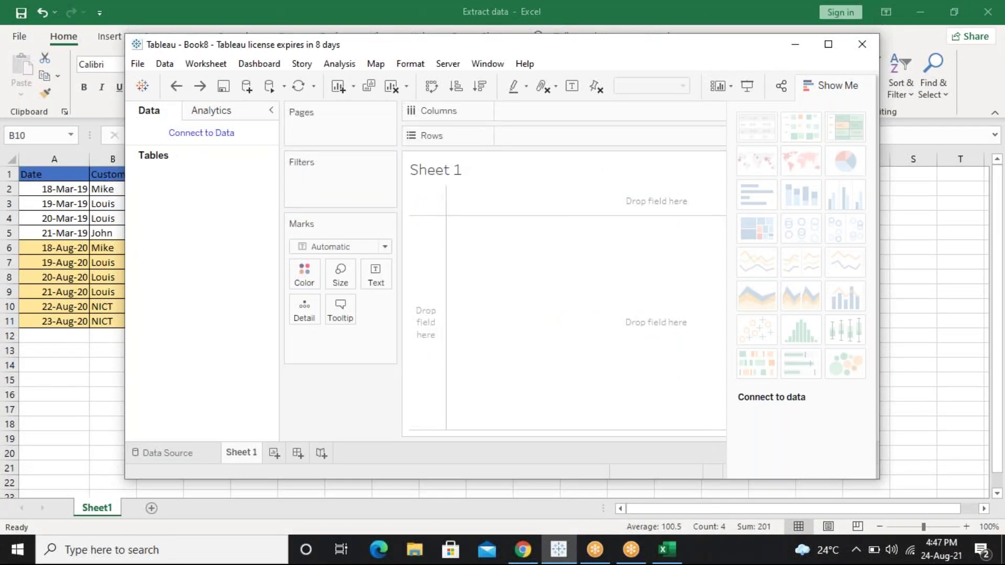
double_click(559, 50)
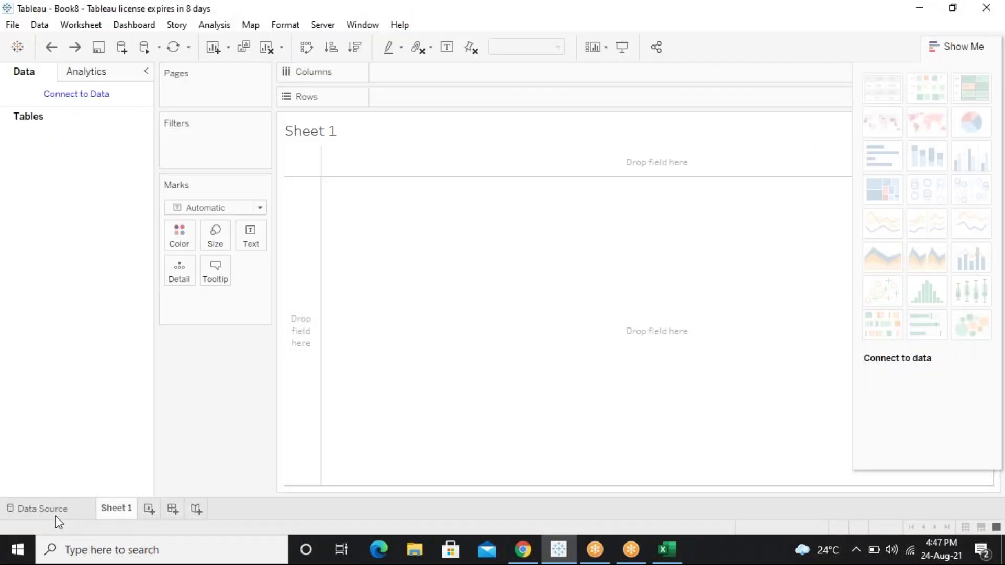
left_click(72, 97)
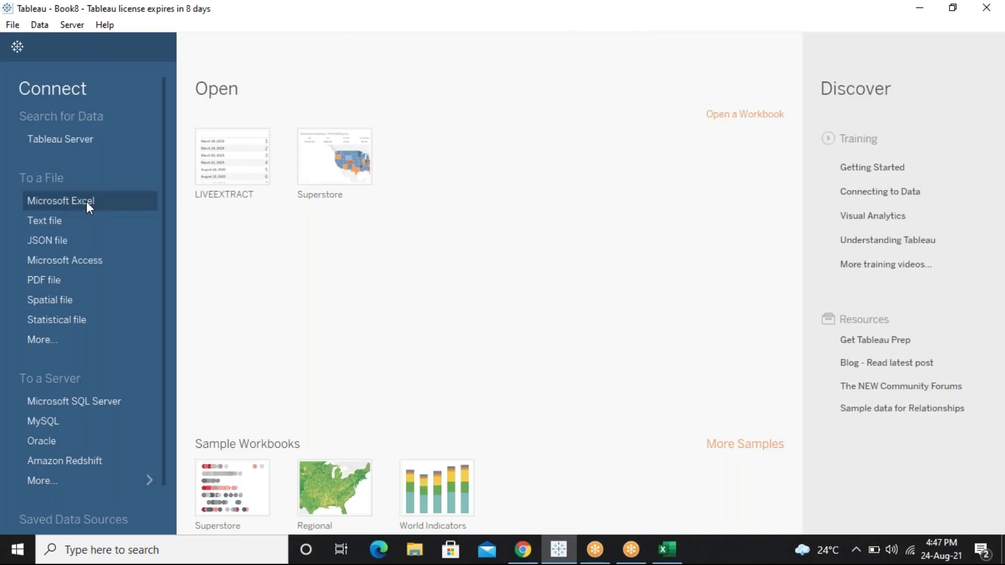
left_click(88, 204)
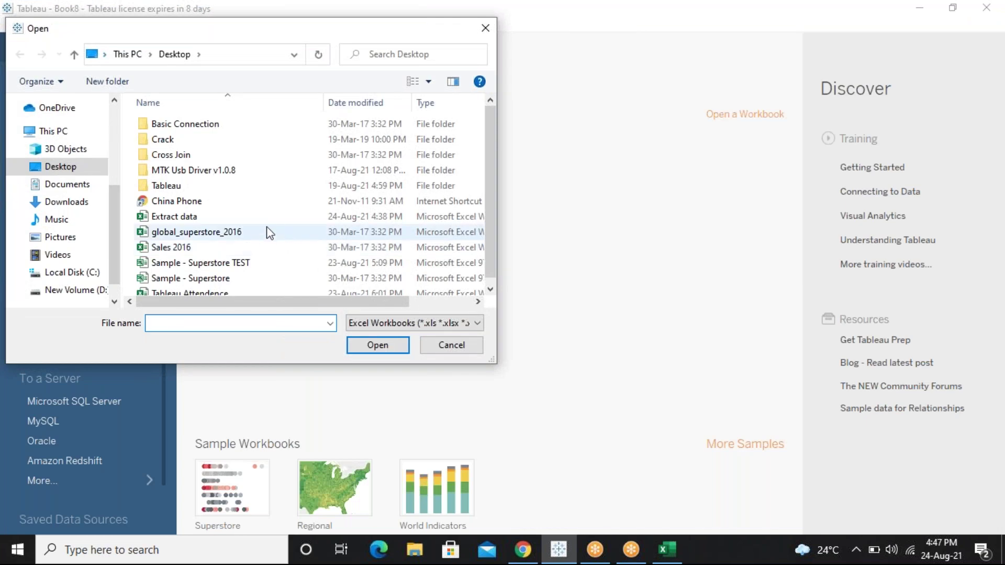
left_click(263, 234)
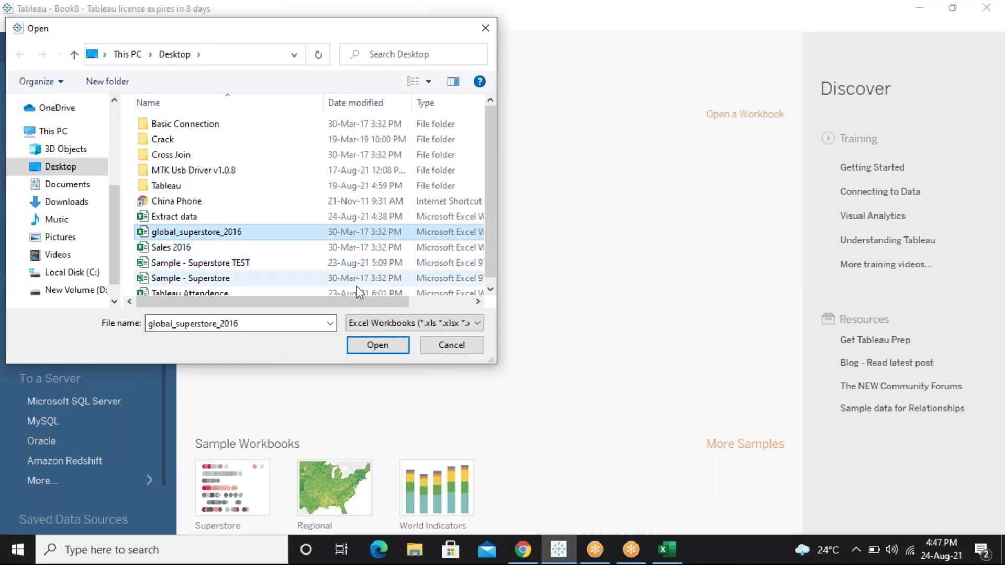
left_click(365, 346)
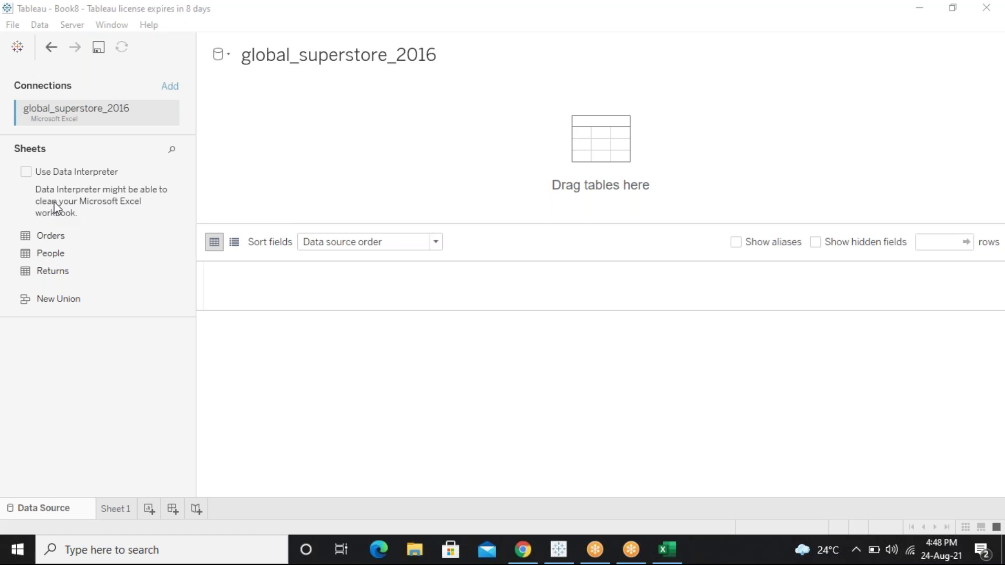
Open the data preview of the Orders sheet, and launch an empty Notepad document and minimize it
left_click(87, 236)
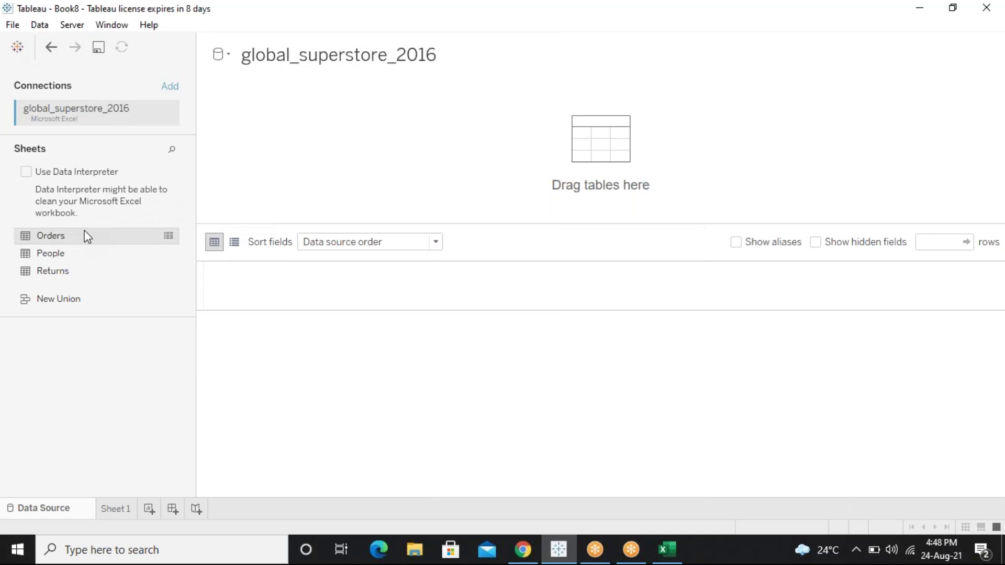
left_click(168, 236)
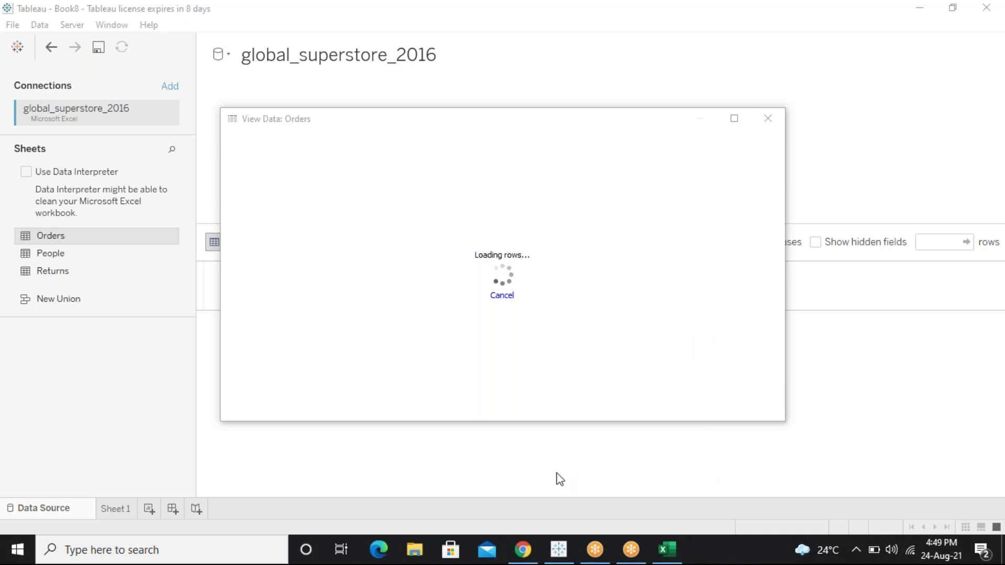
key("super+r")
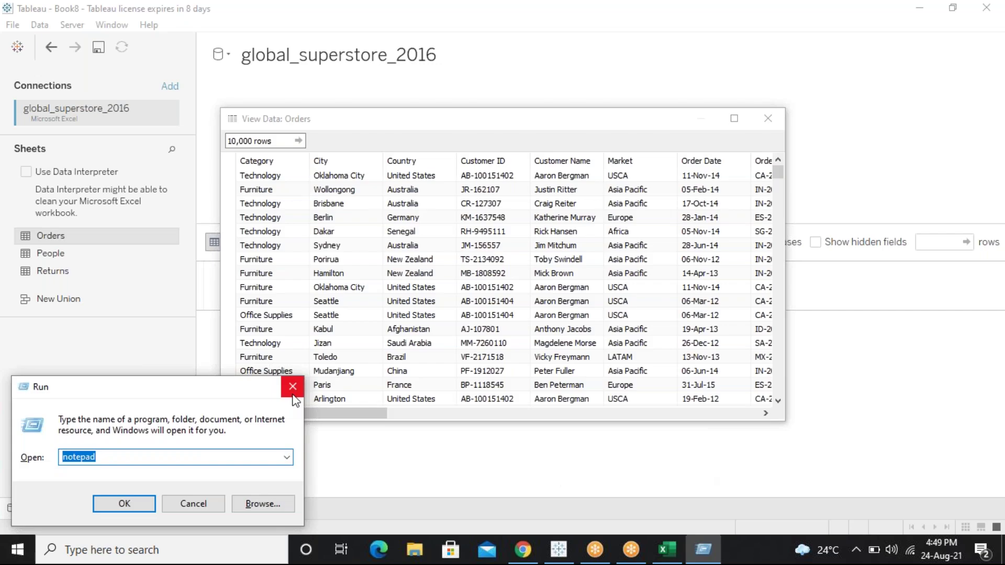
left_click(136, 509)
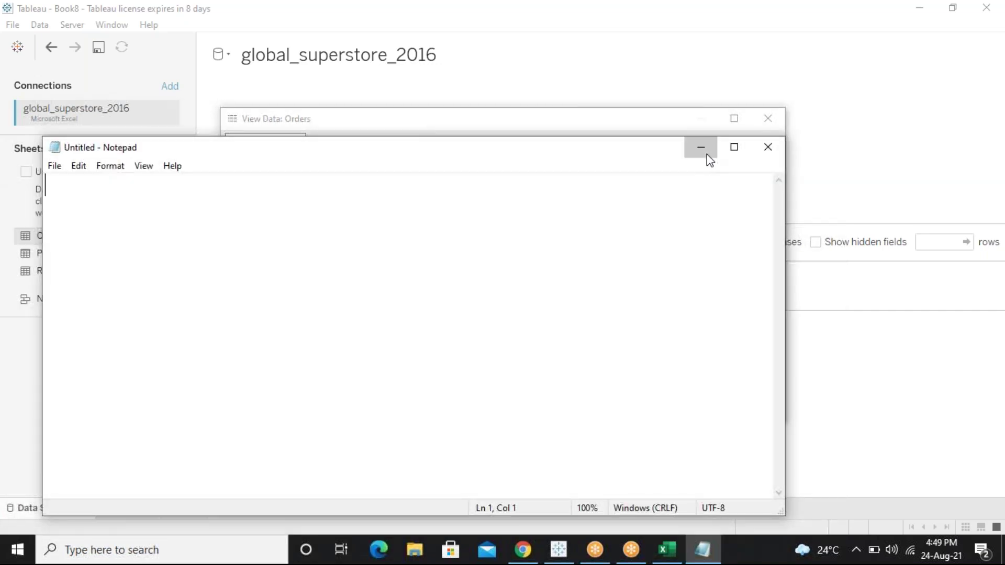
left_click(706, 154)
Examine the Orders preview by cycling the sort order of the Category column and looking across the columns
left_click(332, 204)
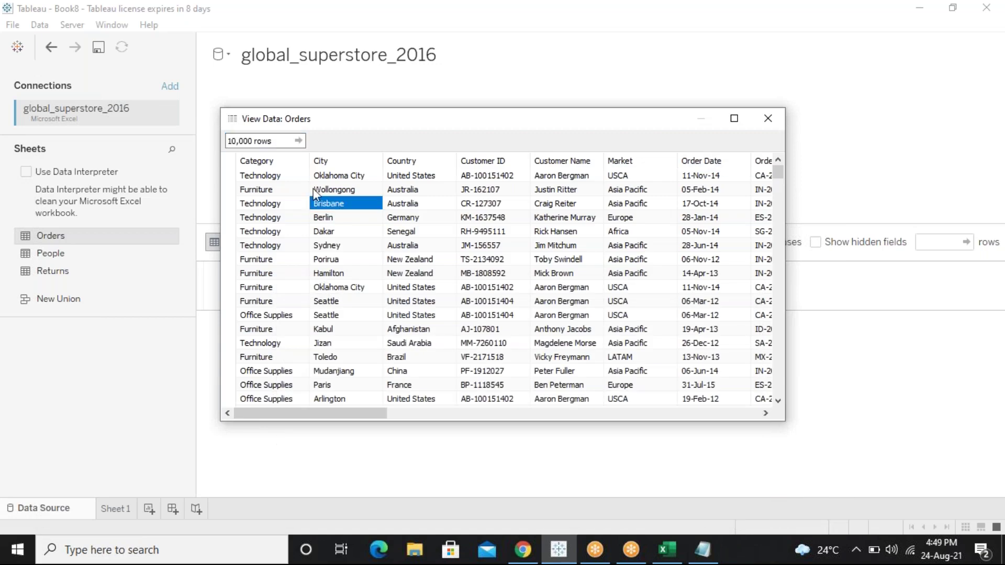
left_click(279, 166)
left_click(277, 164)
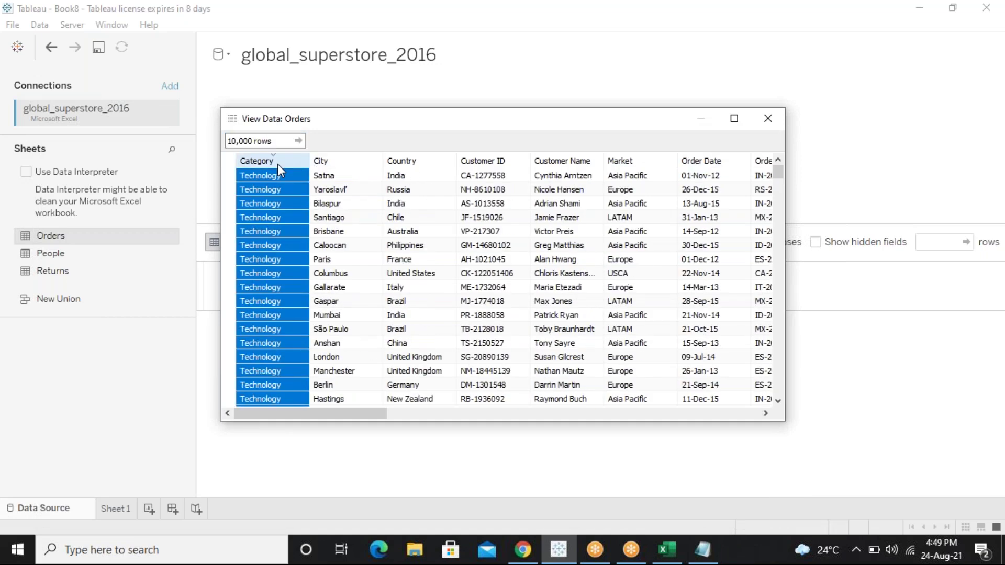
left_click(277, 164)
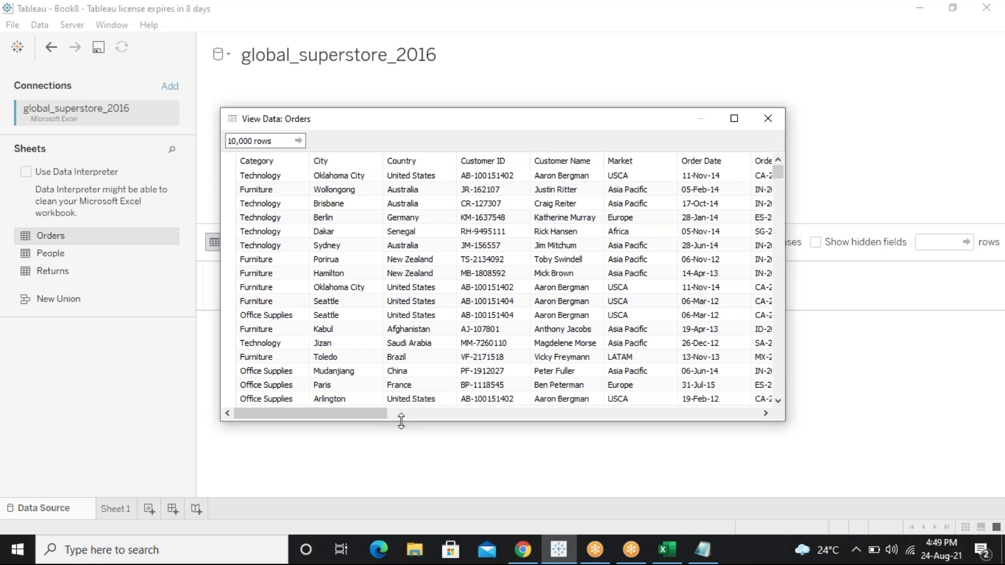
left_click_drag(375, 412, 342, 406)
Add the Orders table to the data source canvas and open Sheet 1 to review its fields
double_click(94, 238)
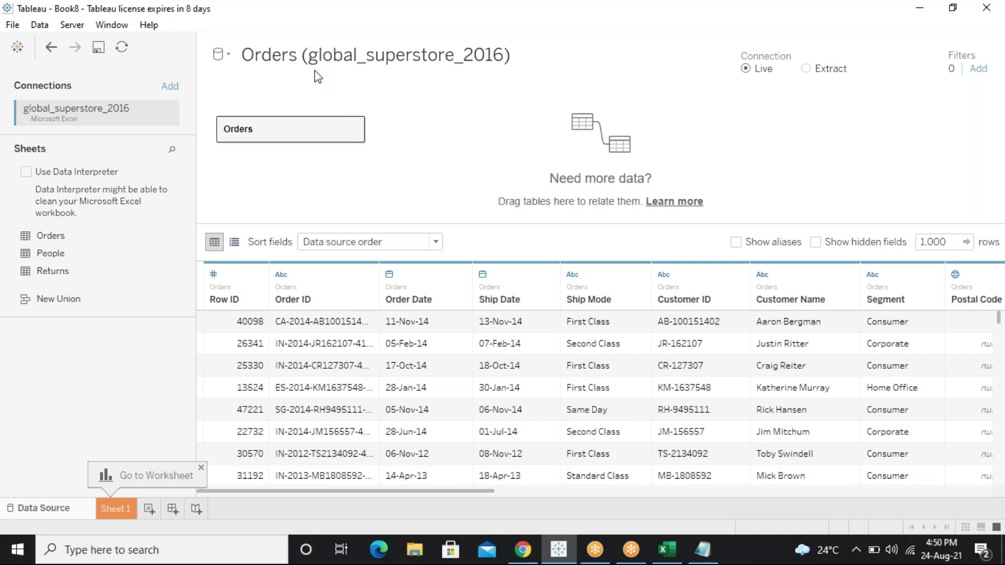
left_click(116, 510)
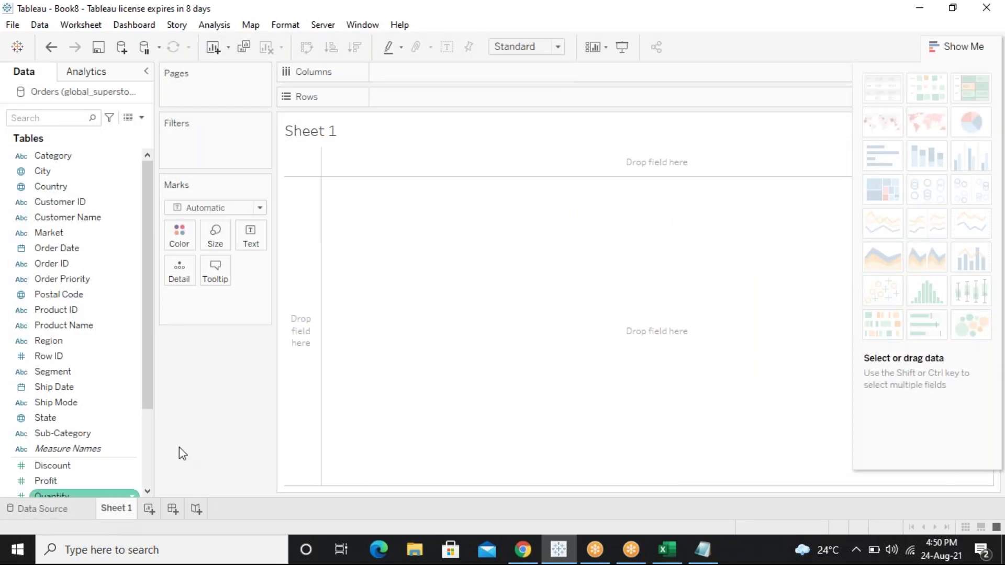
left_click_drag(145, 377, 148, 251)
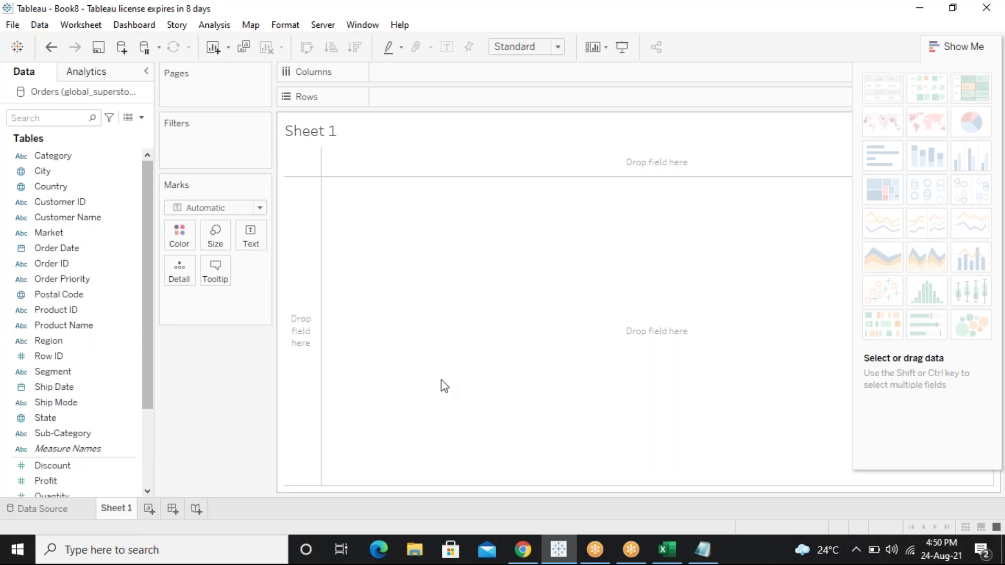
Switch to Notepad, maximize it, and write the topic heading "Drill down & Hireachies"
left_click(714, 554)
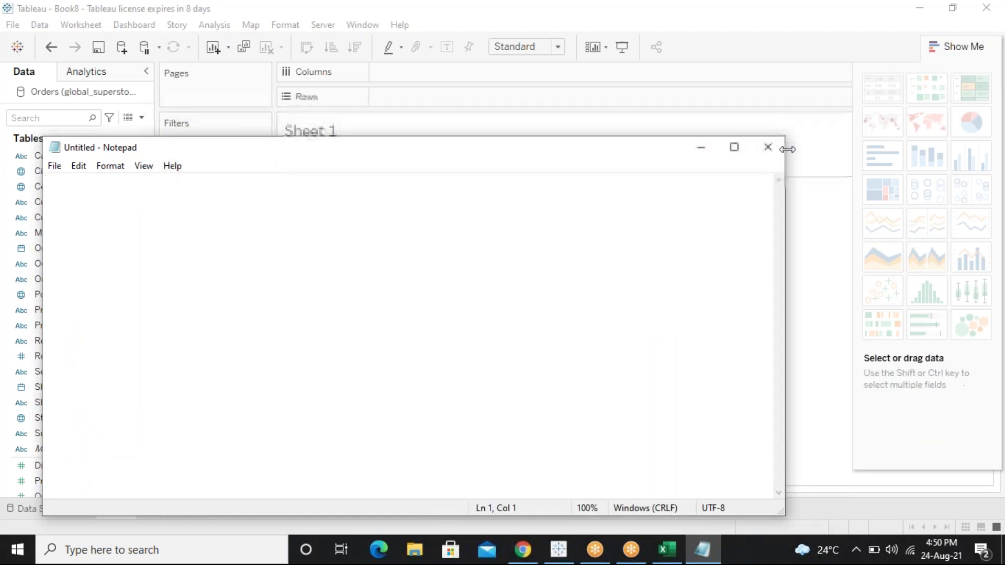
left_click(734, 147)
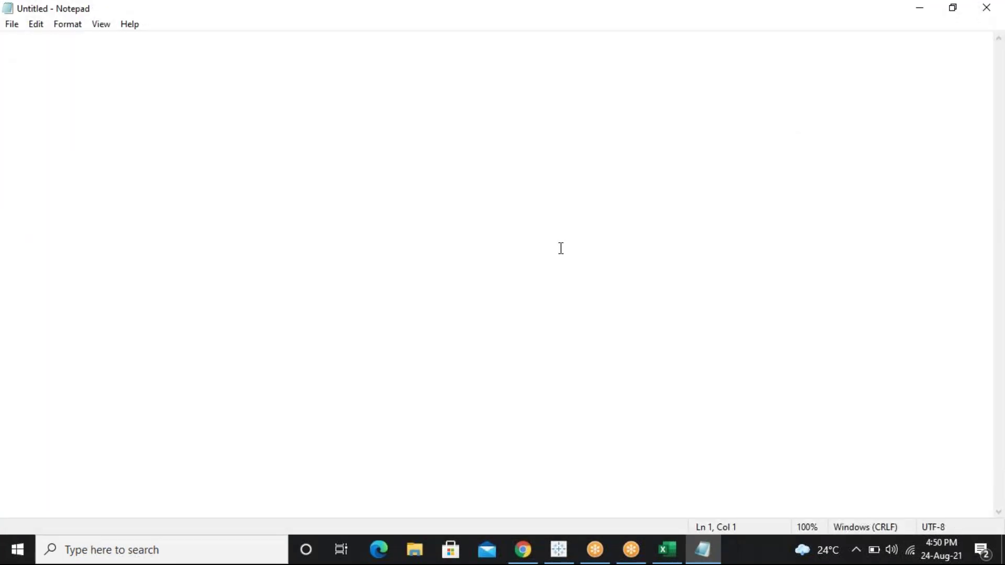
type("DRill down & H")
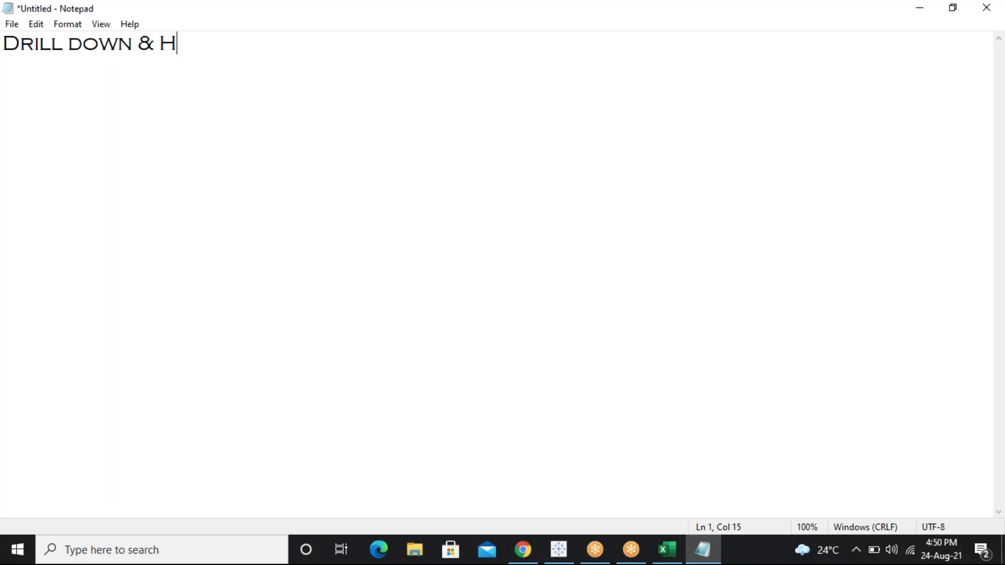
type("ireachies")
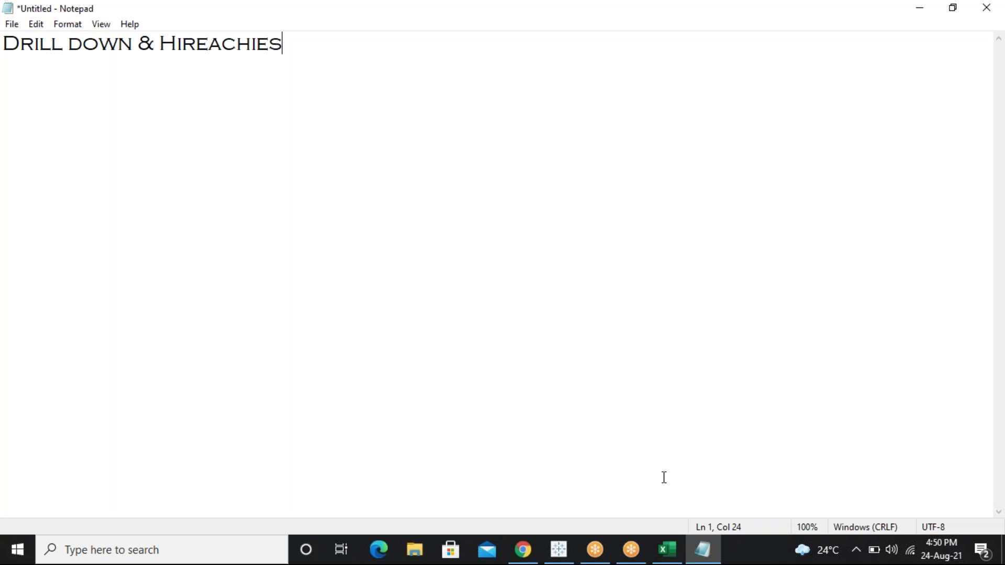
Switch back to Tableau and rename Sheet 1 as "raw date dill down"
left_click(558, 549)
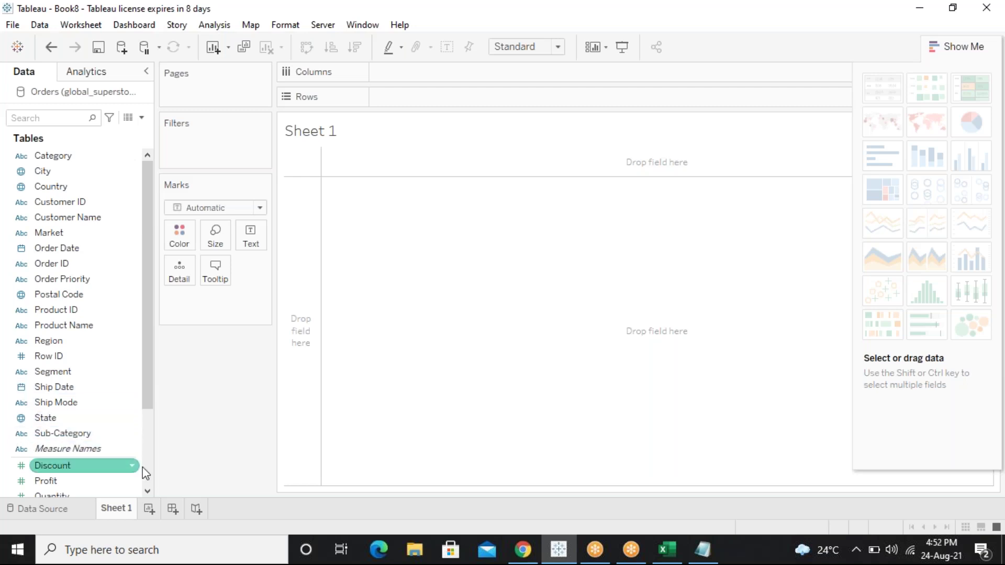
right_click(120, 510)
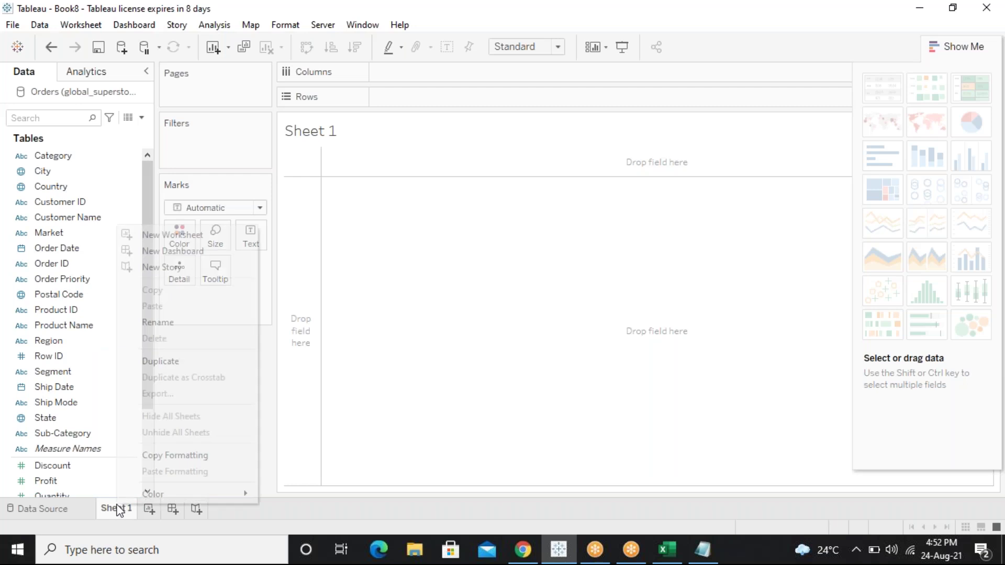
left_click(154, 322)
type("aw date")
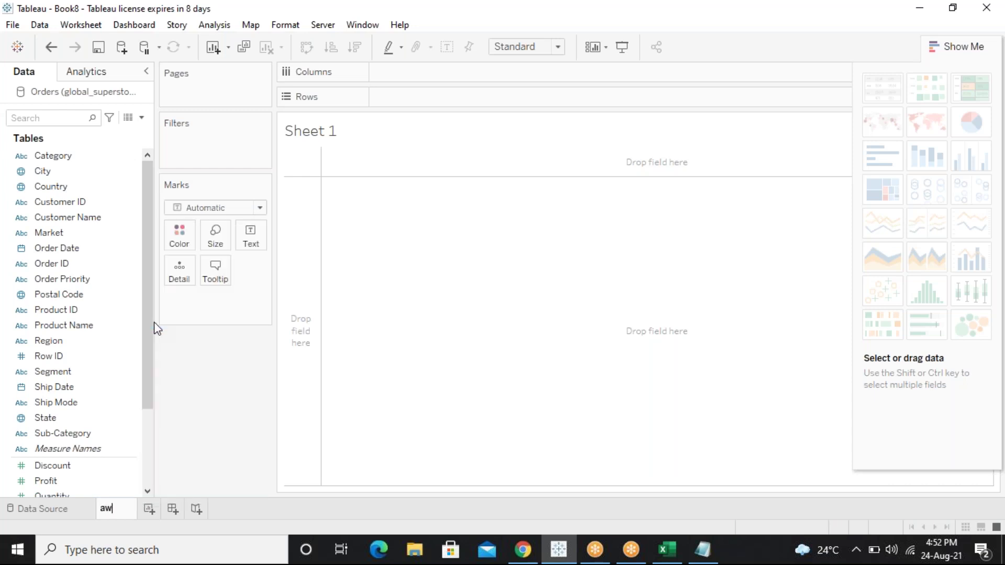
key("BackSpace")
key("BackSpace")
key("BackSpace")
key("BackSpace")
key("BackSpace")
key("BackSpace")
key("BackSpace")
type("raw date ")
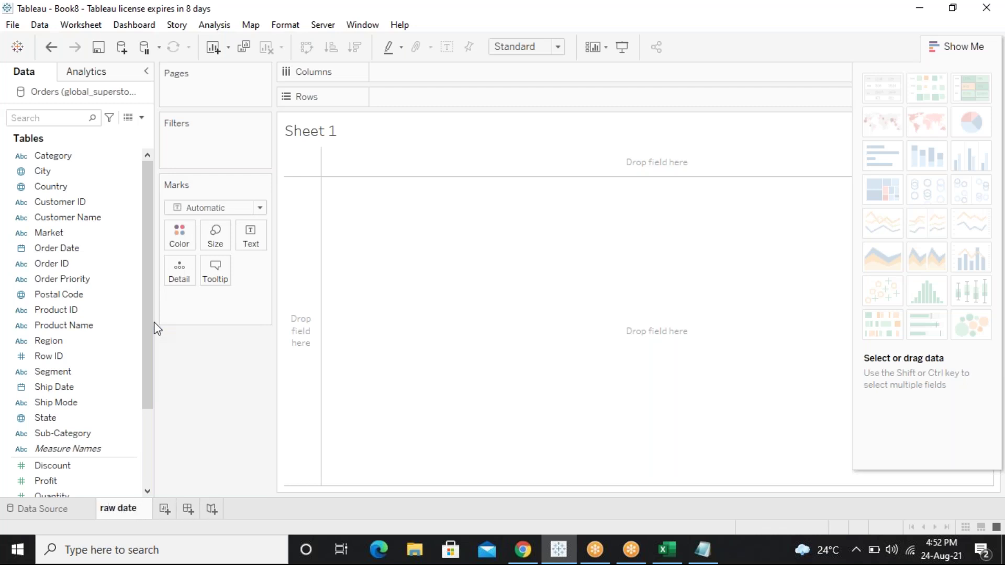
type("dill down")
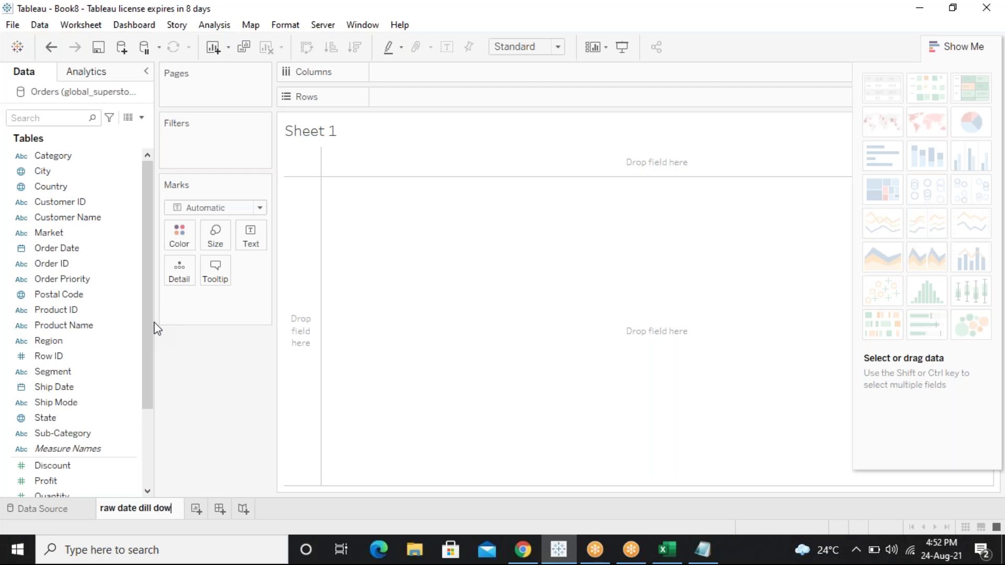
left_click(402, 307)
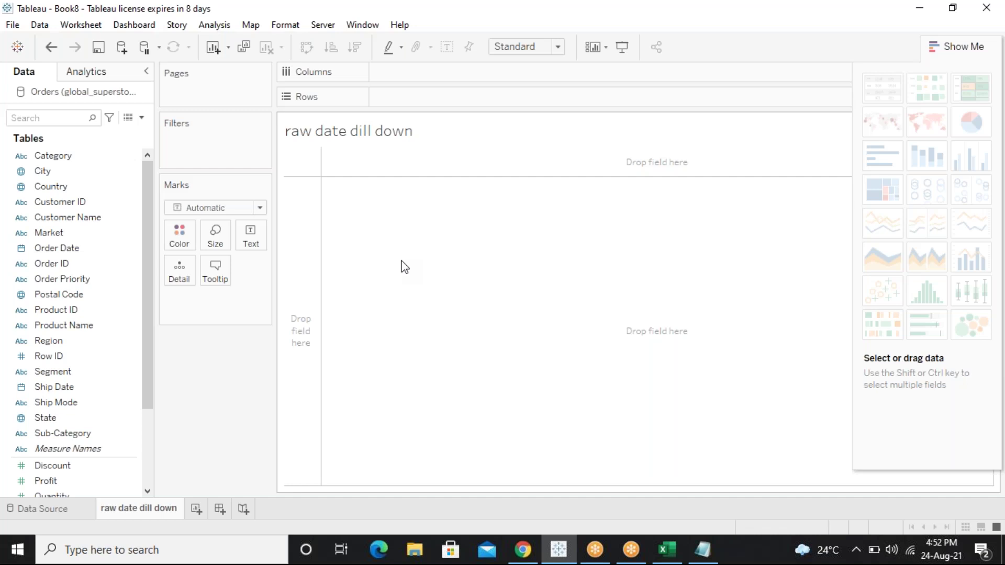
Switch to Notepad and write item "1) i want to see that sales done by cat" below the topic heading
left_click(703, 550)
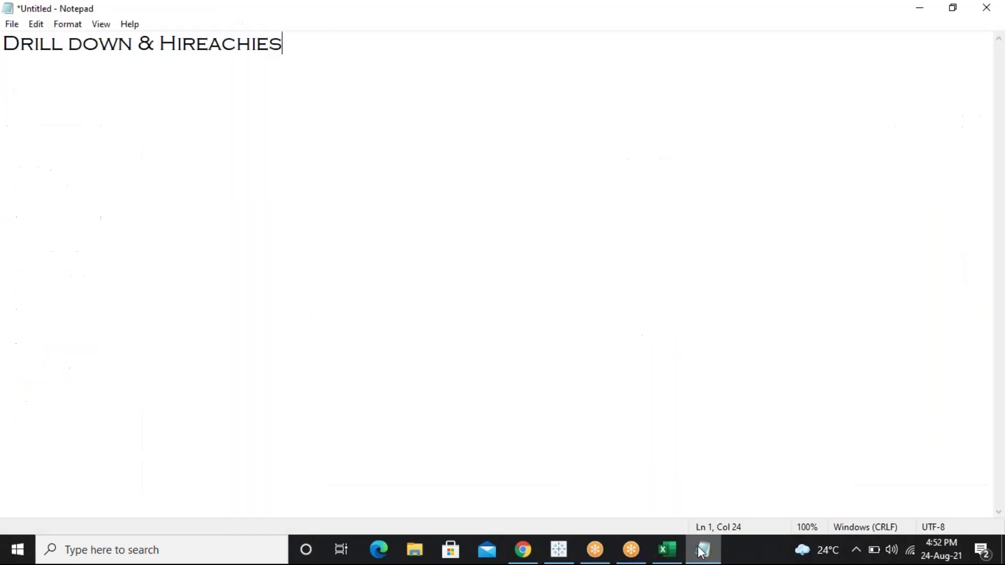
key("Return")
key("Return")
type("1)")
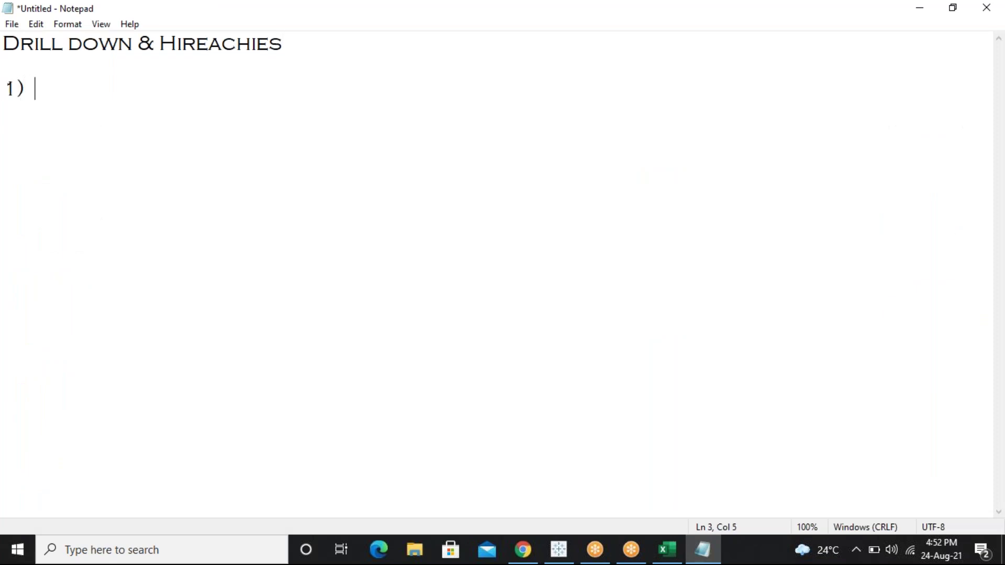
type("  i WANT ")
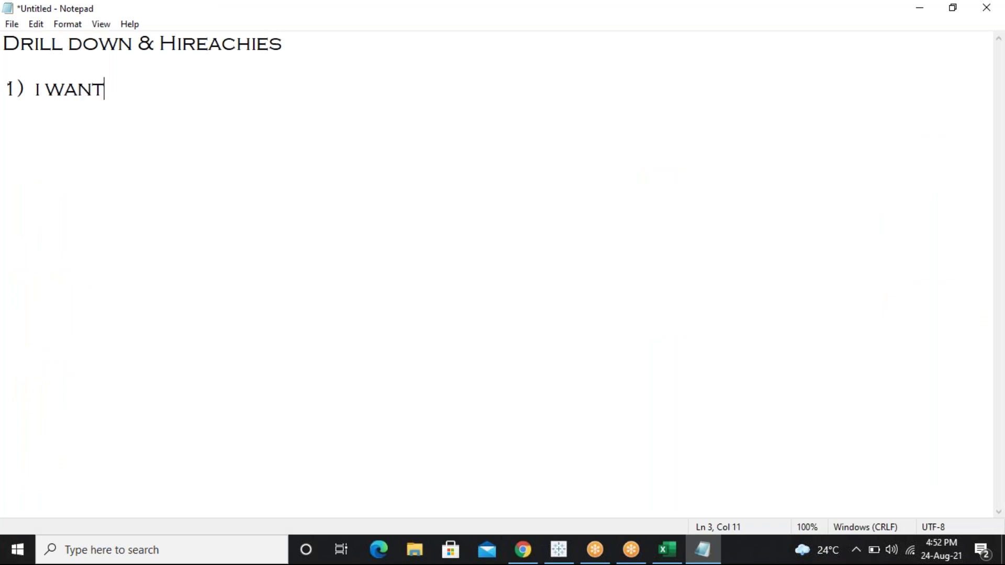
type("TO SEE THAT ")
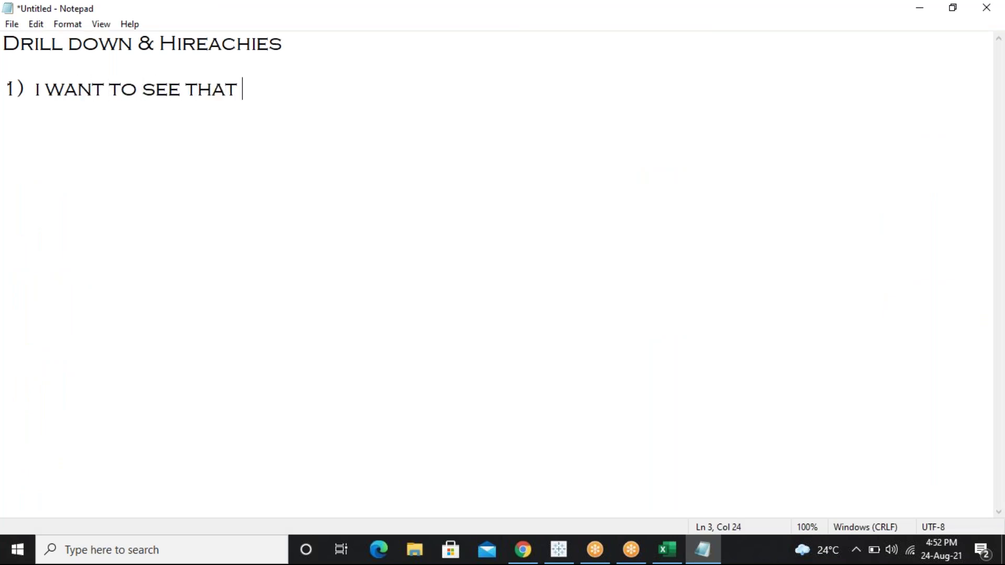
type("SALES DO")
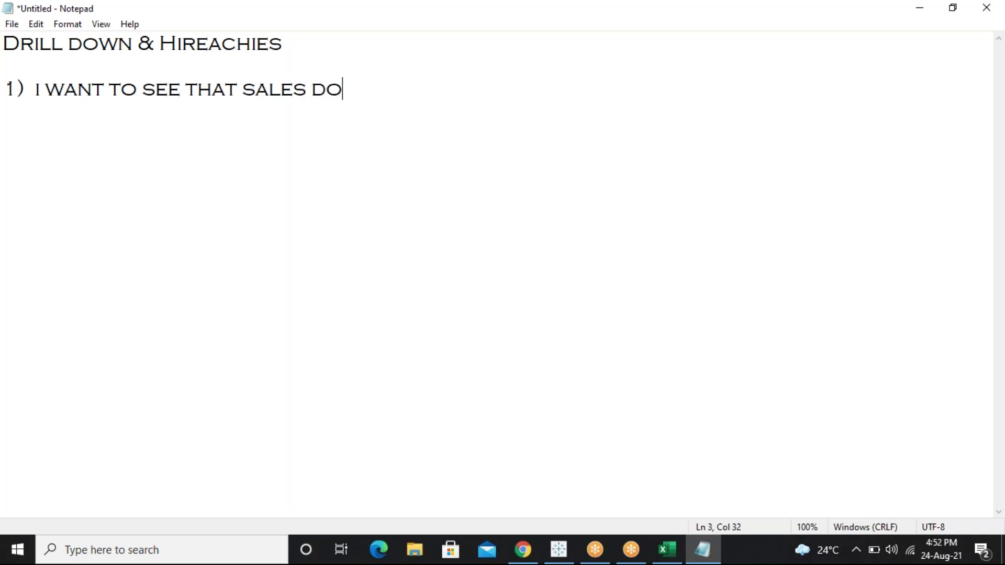
type("NE BY BY CAT")
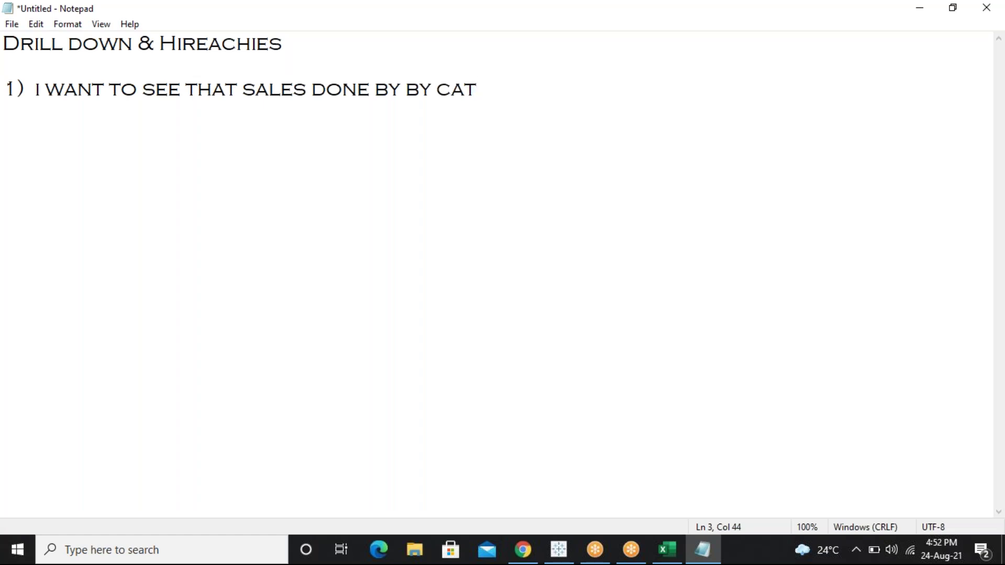
left_click(398, 84)
key("BackSpace")
key("BackSpace")
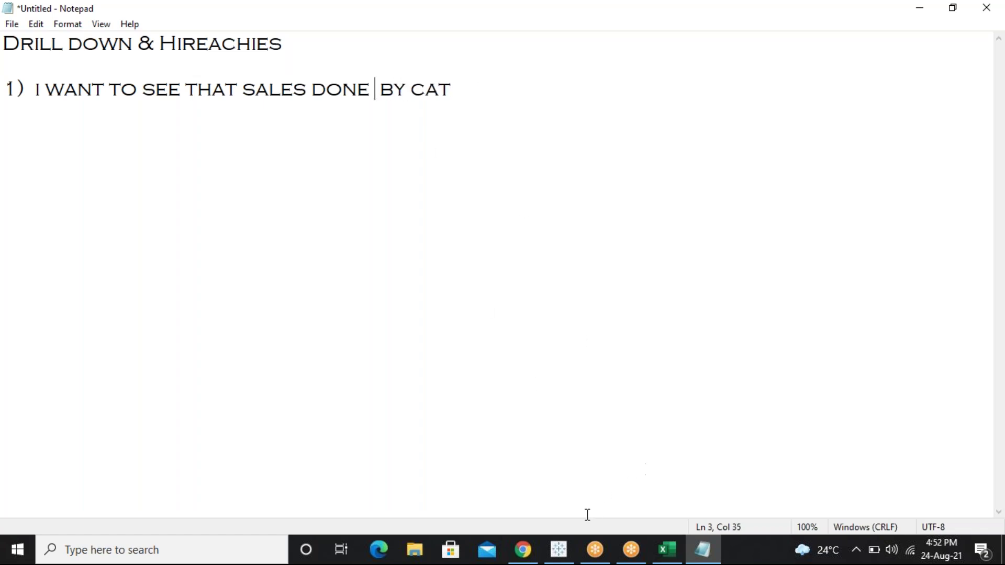
Review the sales and category wording of the question in Notepad, and return to the Tableau worksheet
left_click(570, 551)
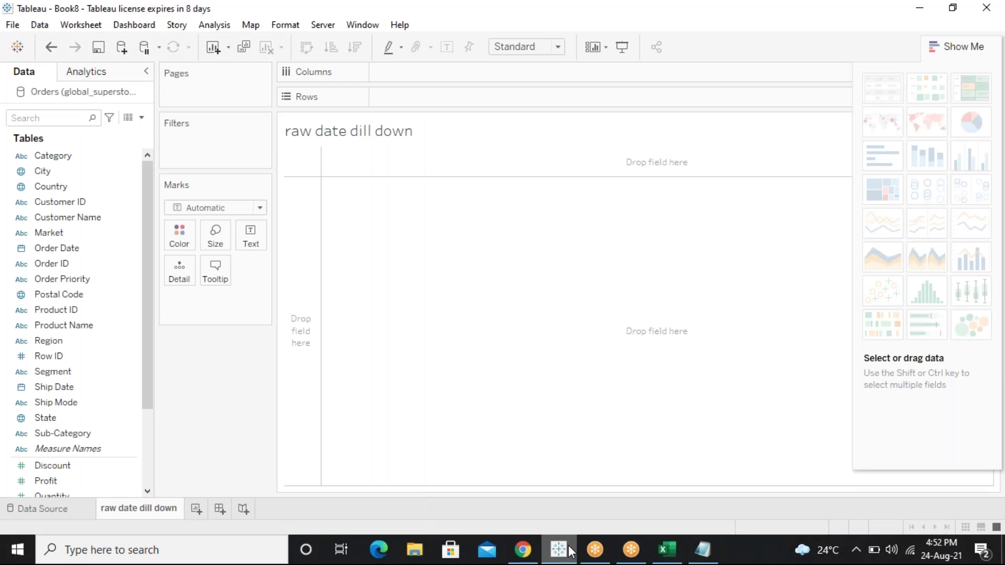
left_click(703, 549)
left_click_drag(254, 90, 308, 89)
left_click(424, 92)
left_click_drag(424, 94, 439, 93)
left_click(559, 550)
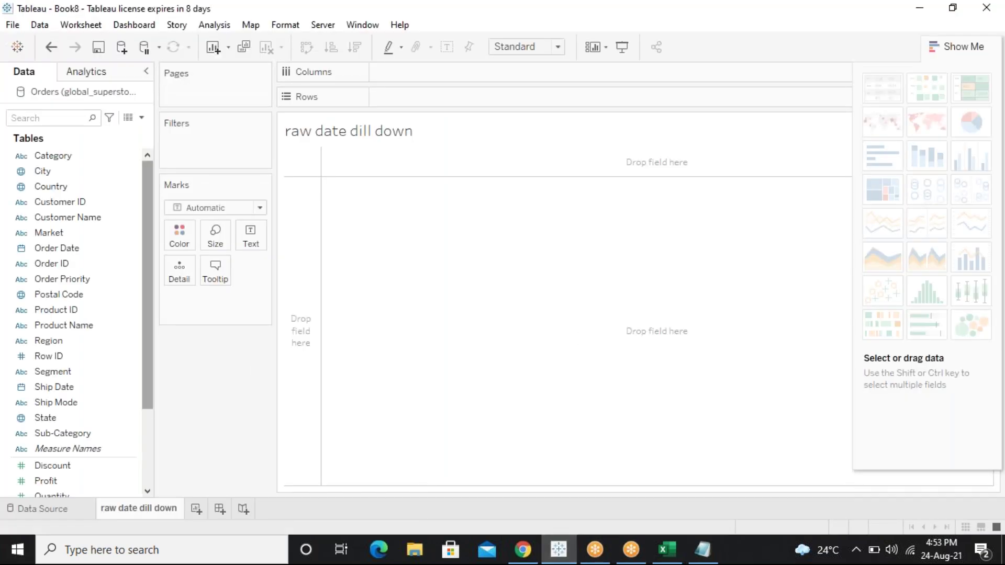
Build a horizontal bar chart with Category on Rows and Sales on Columns, trying out the alternative row and column orientations
left_click(128, 251)
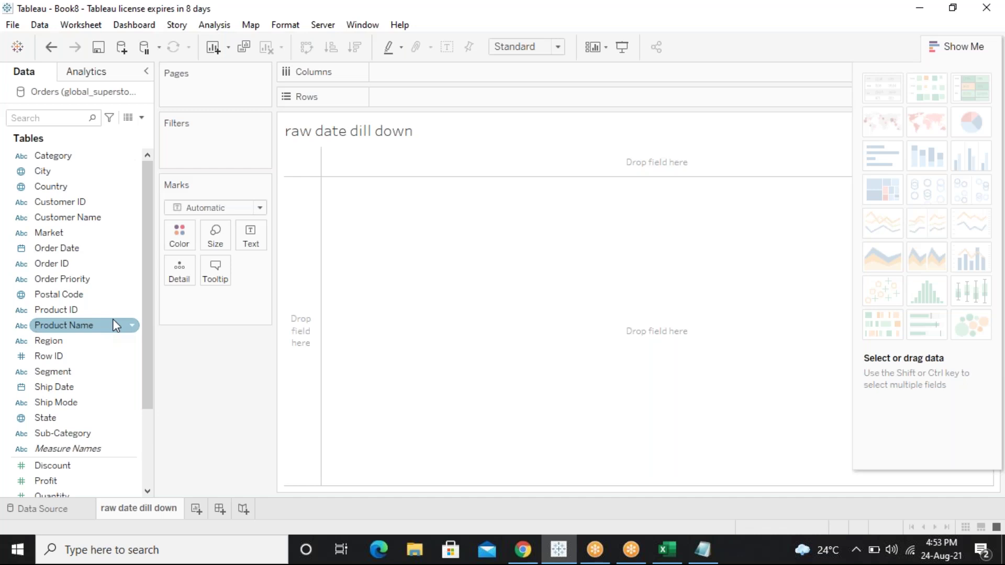
left_click(78, 157)
mouse_move(78, 164)
left_mouse_down()
mouse_move(201, 116)
mouse_move(428, 85)
mouse_move(423, 73)
mouse_move(422, 96)
left_mouse_up()
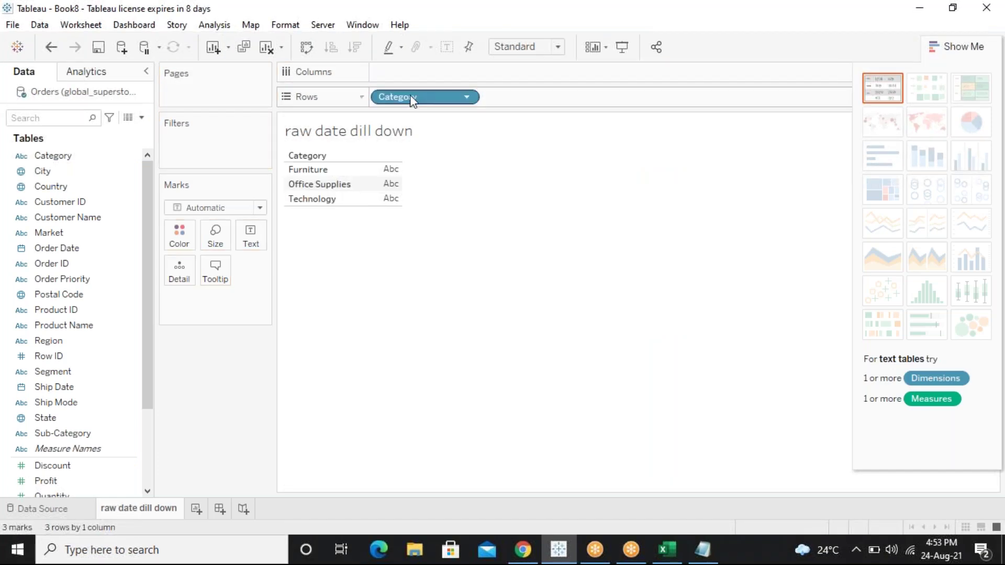
left_click_drag(402, 98, 403, 72)
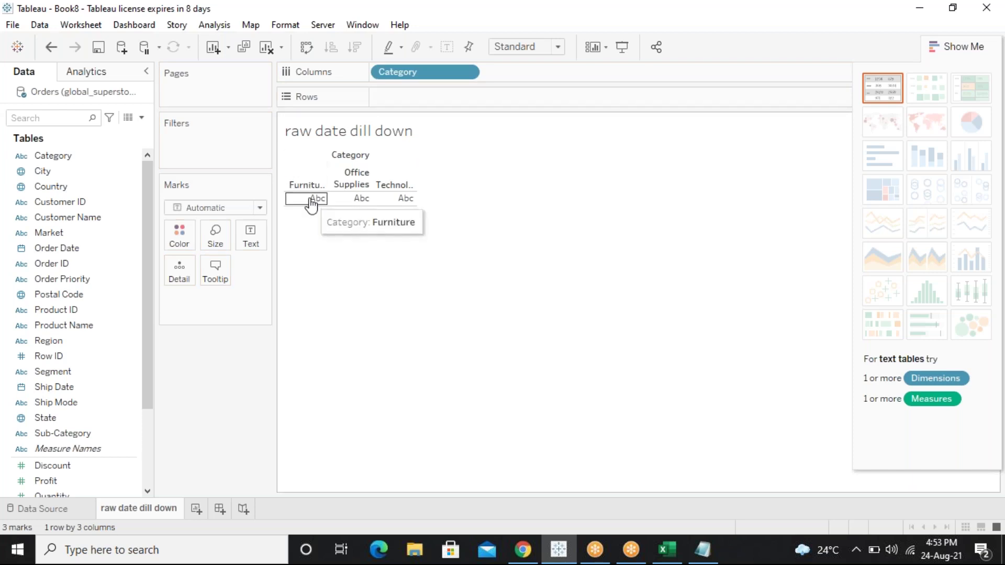
left_click_drag(416, 71, 420, 97)
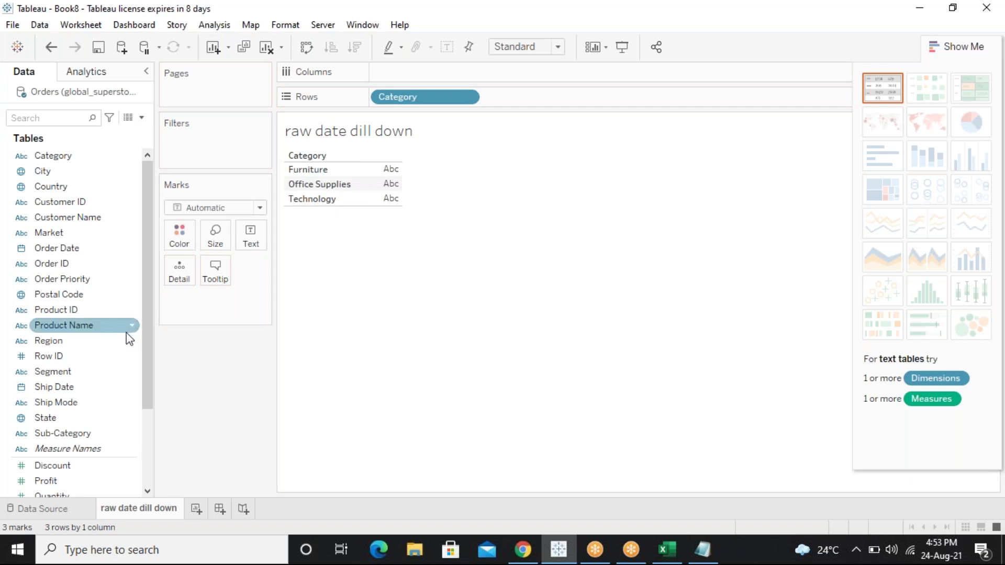
left_click_drag(150, 394, 147, 477)
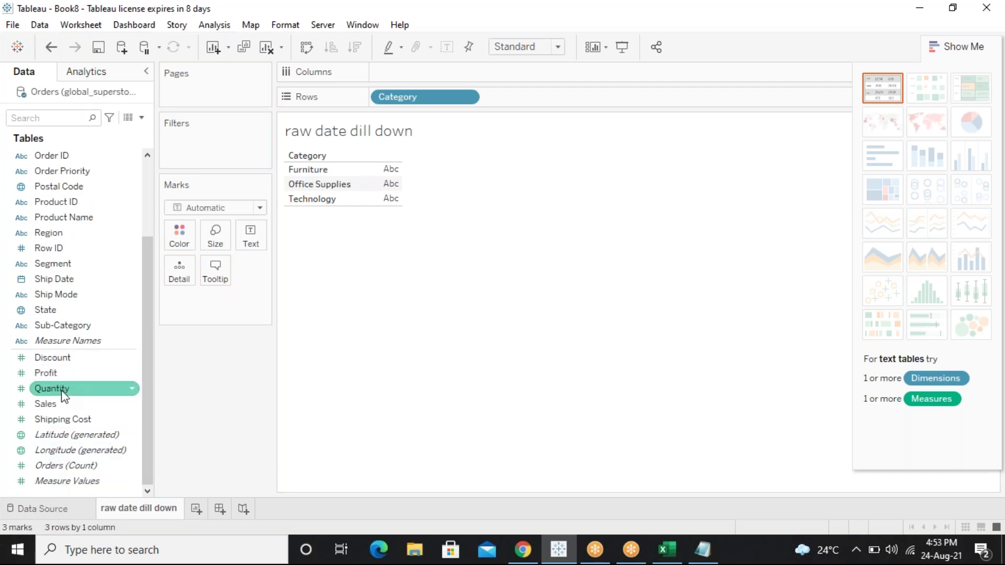
left_click_drag(61, 407, 418, 84)
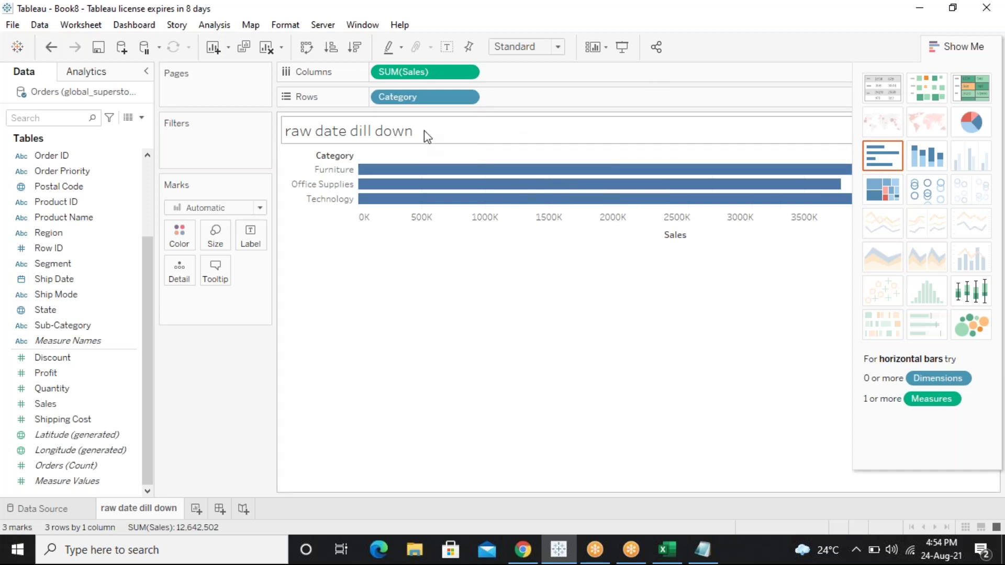
left_click(306, 49)
left_click(307, 49)
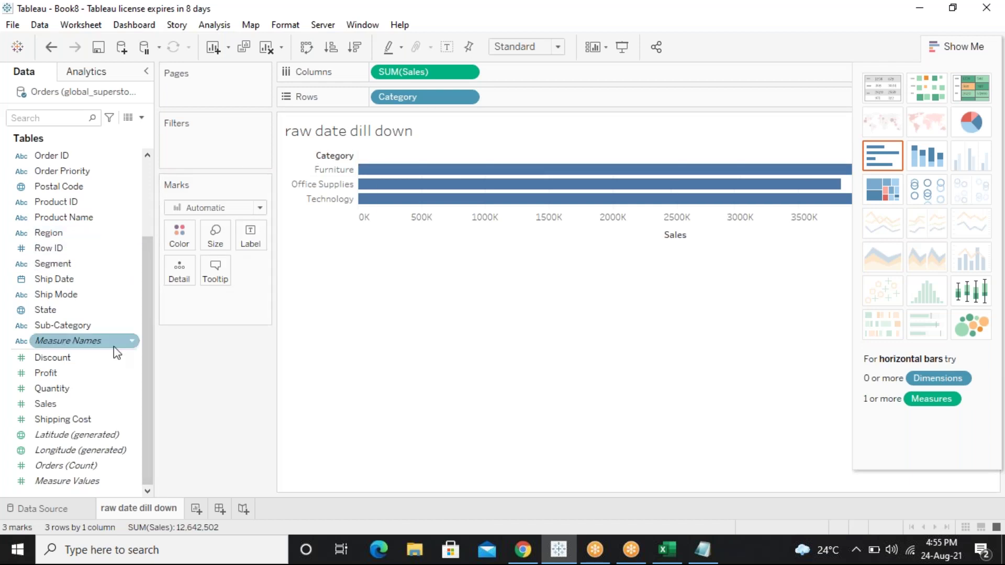
Replace Category with Order Date and swap rows and columns to plot yearly Sales as a line
left_click_drag(152, 332, 150, 268)
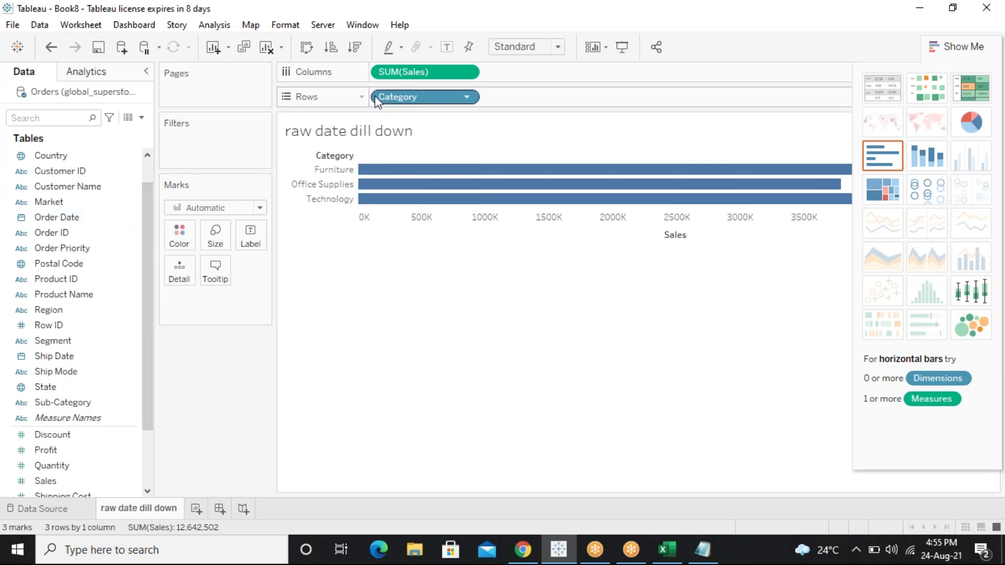
left_click_drag(407, 98, 384, 96)
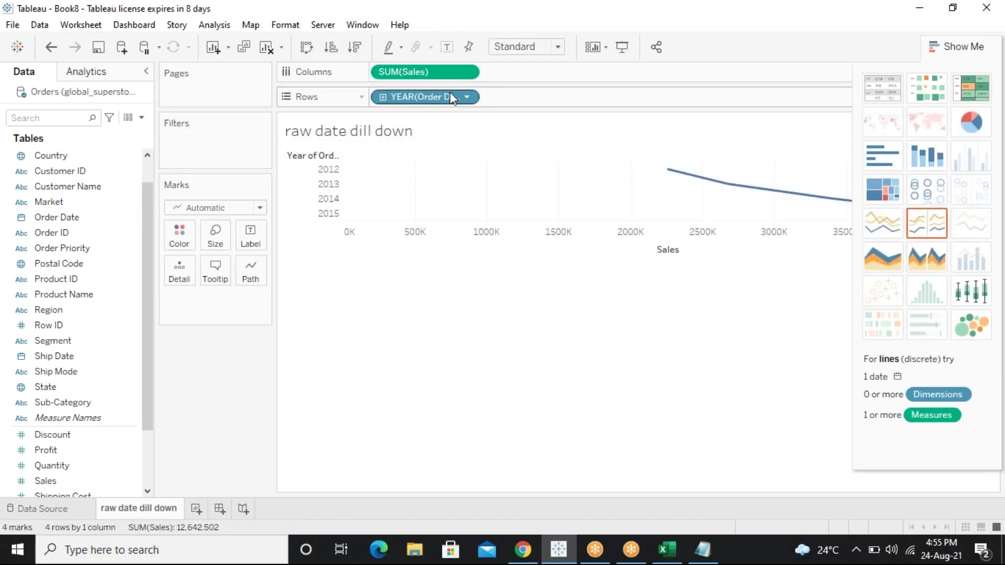
left_click(306, 48)
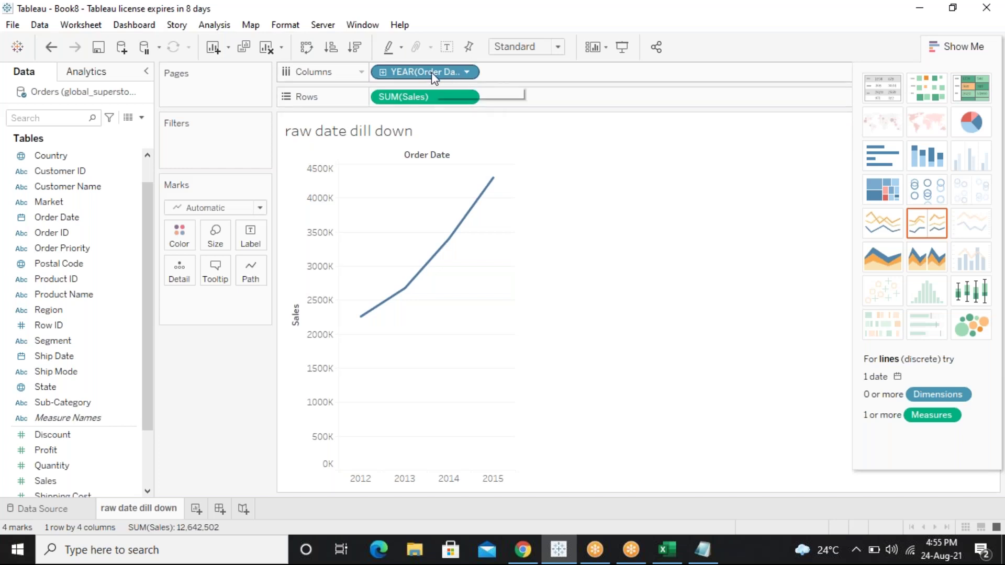
Drill Order Date down through quarter, month and day, hiding the Show Me pane to widen the chart
left_click(382, 73)
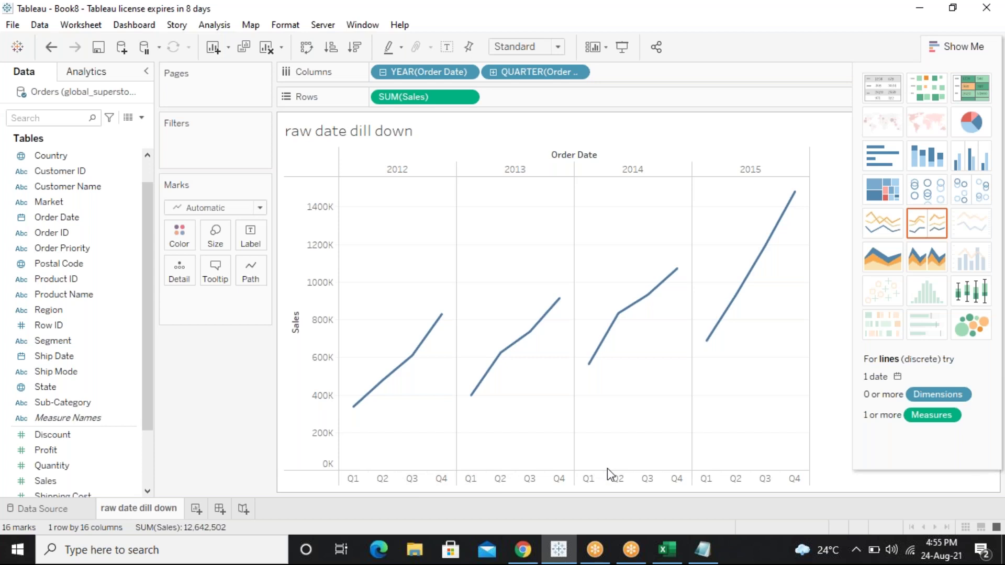
left_click(493, 72)
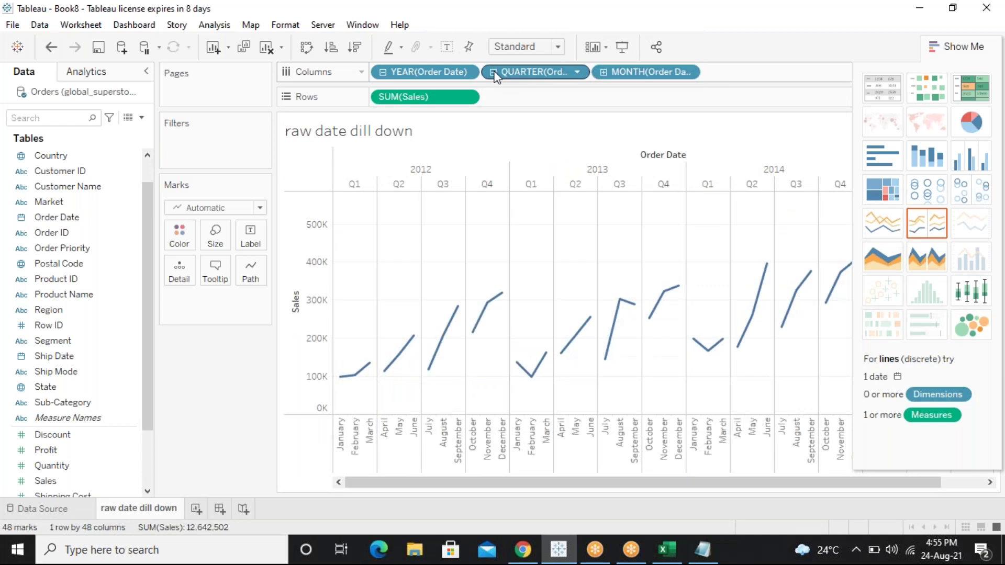
left_click(967, 47)
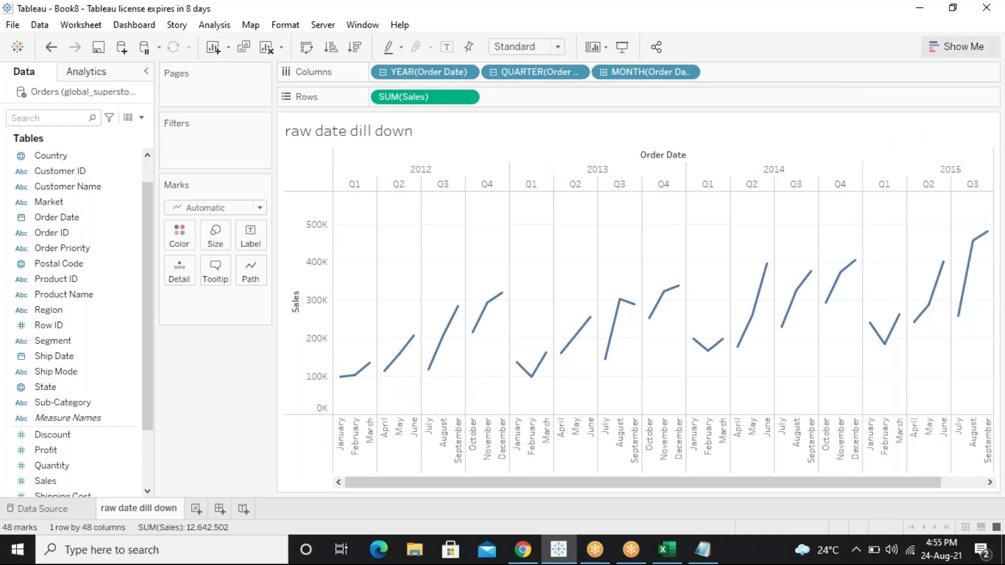
left_click(605, 74)
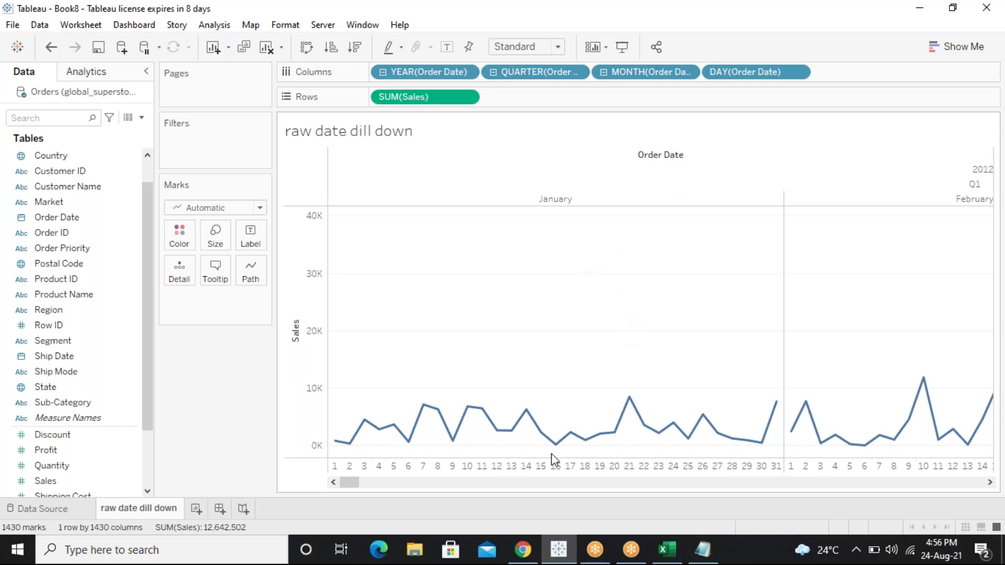
left_click_drag(350, 481, 317, 484)
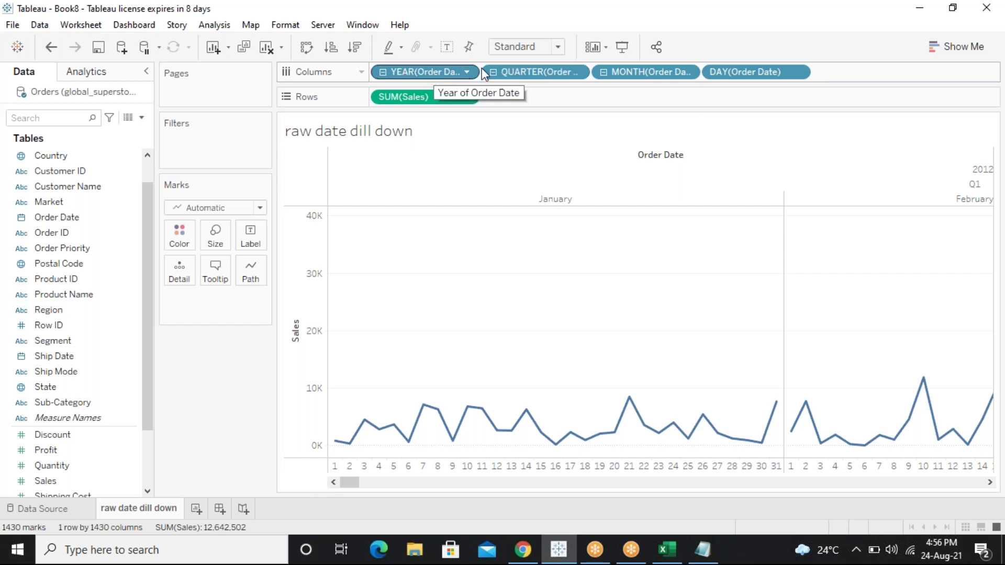
Roll Order Date up to year, drill down to day again, and collapse it back to year
left_click(382, 73)
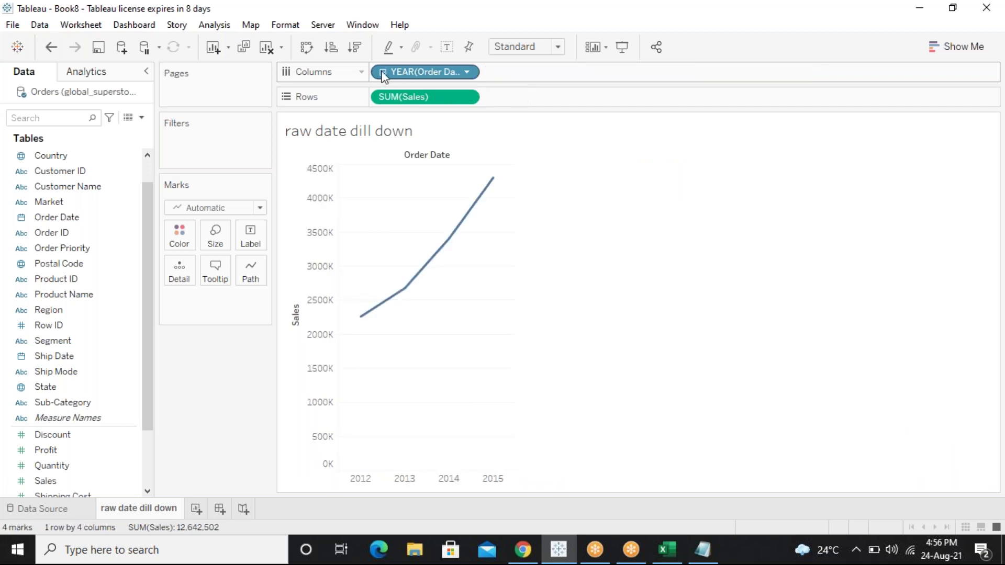
left_click(382, 73)
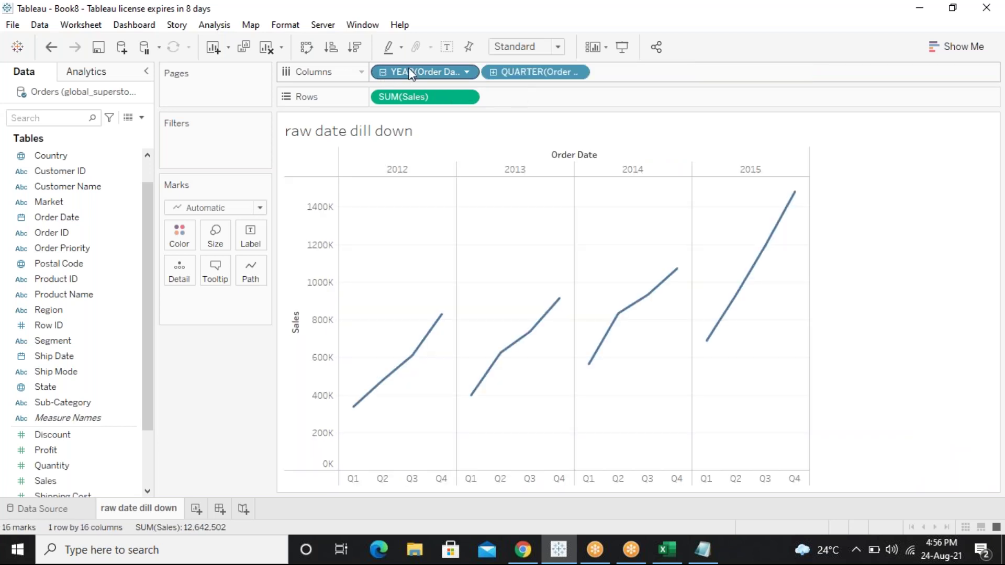
left_click(494, 72)
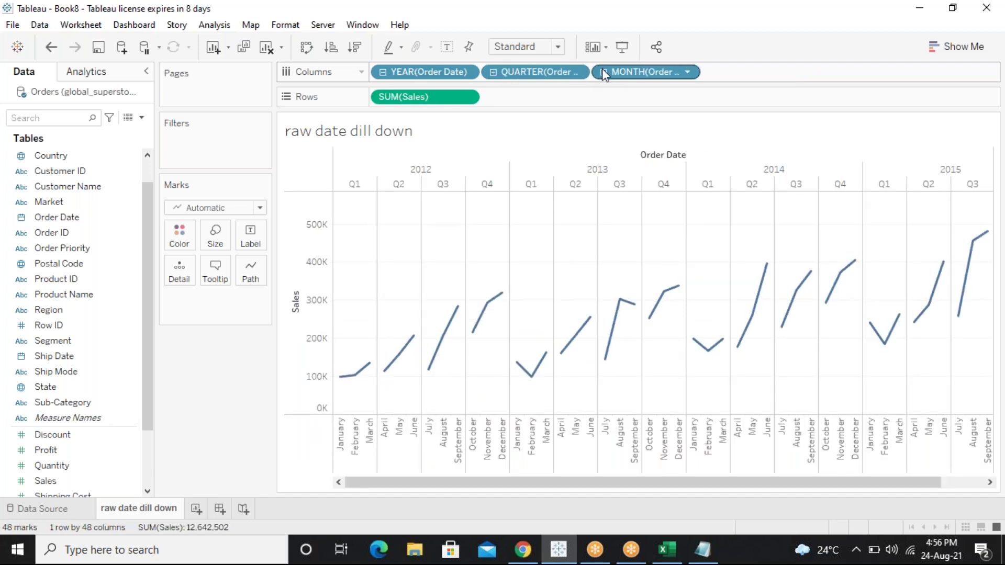
left_click(604, 72)
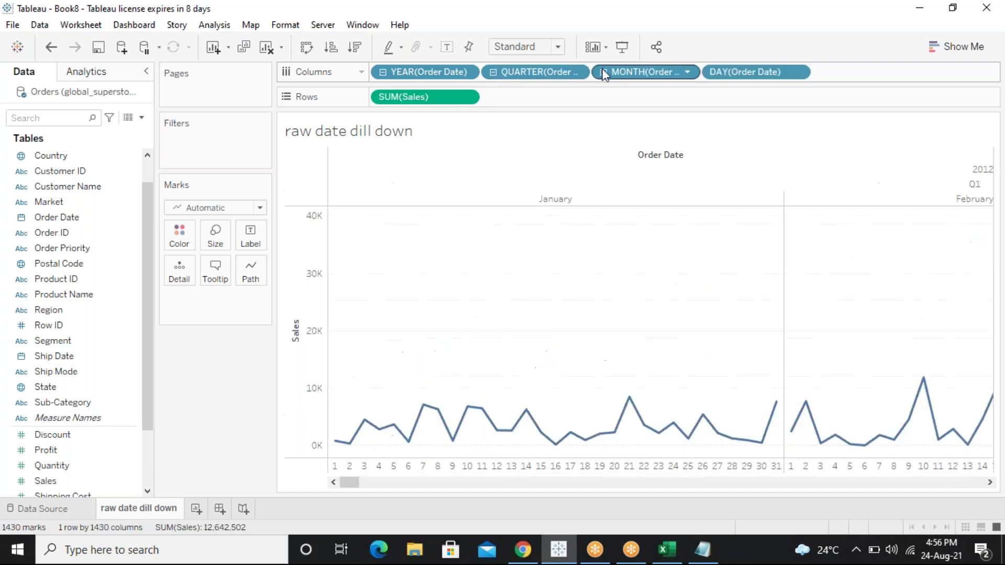
left_click(382, 73)
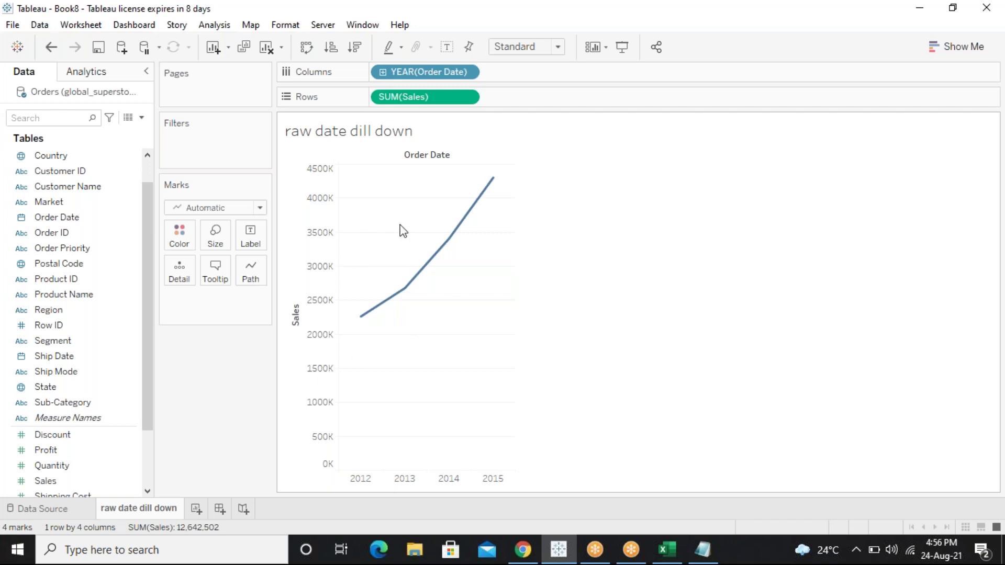
Add a new worksheet and plot Sales on Rows against Order Date by year on Columns
left_click(197, 510)
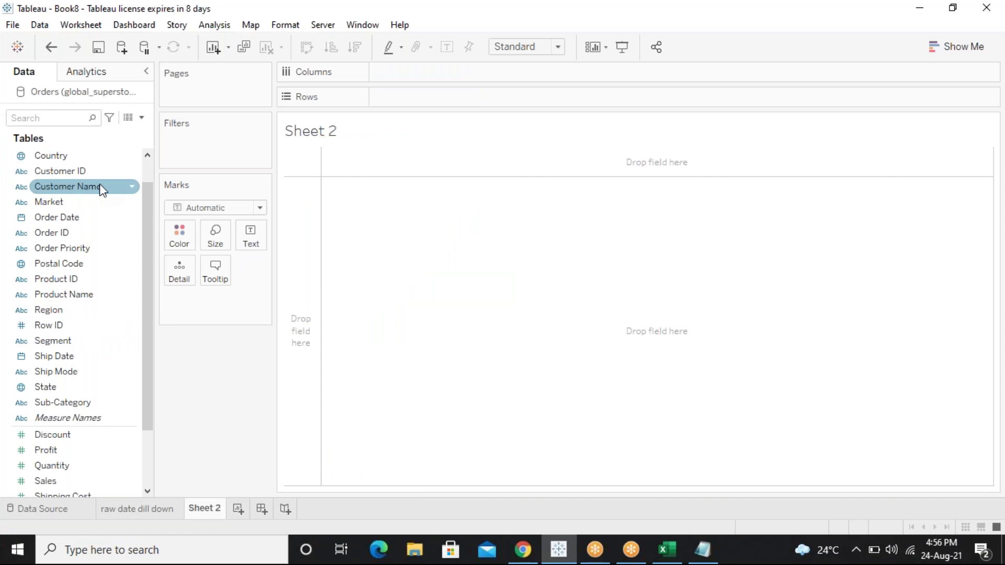
left_click_drag(89, 214, 493, 69)
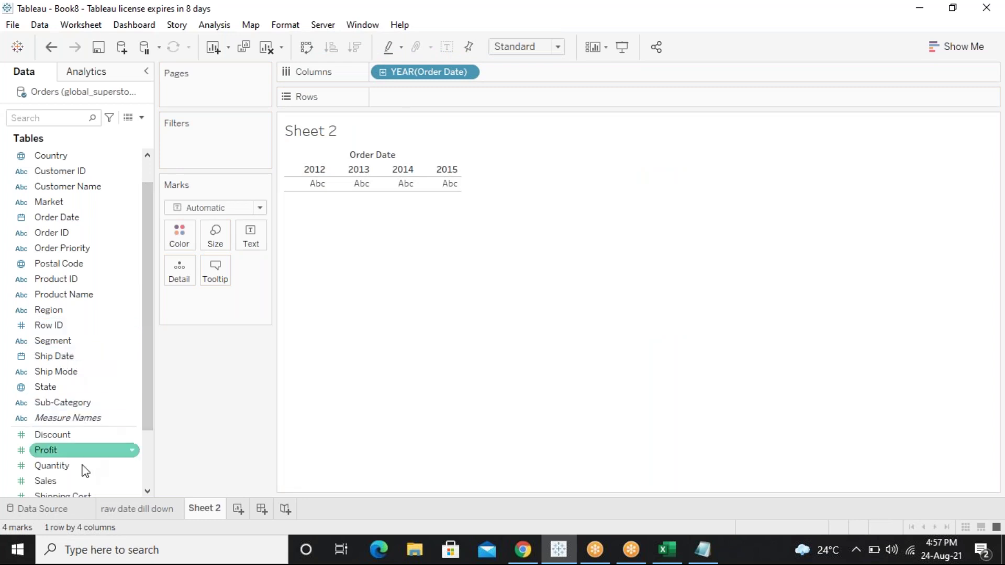
left_click_drag(76, 482, 438, 94)
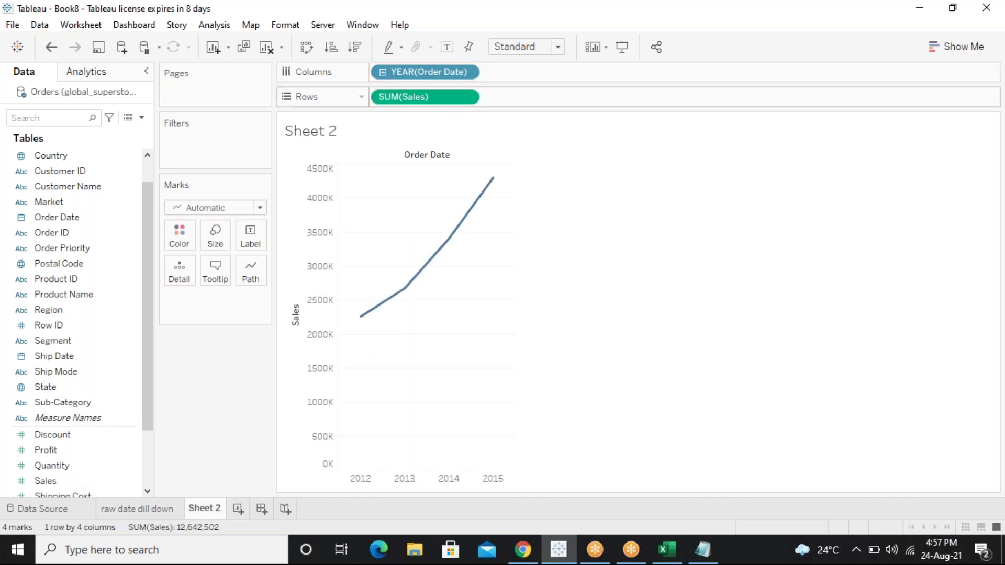
Examine the date-level options available for the Order Date field on Columns, leaving them without choosing one
left_click(468, 73)
left_click(602, 86)
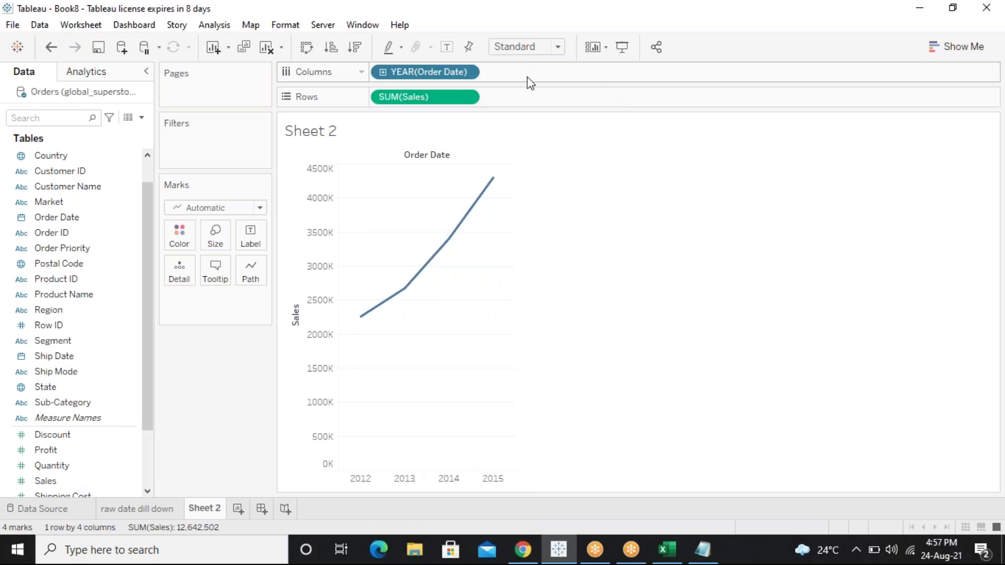
left_click(466, 72)
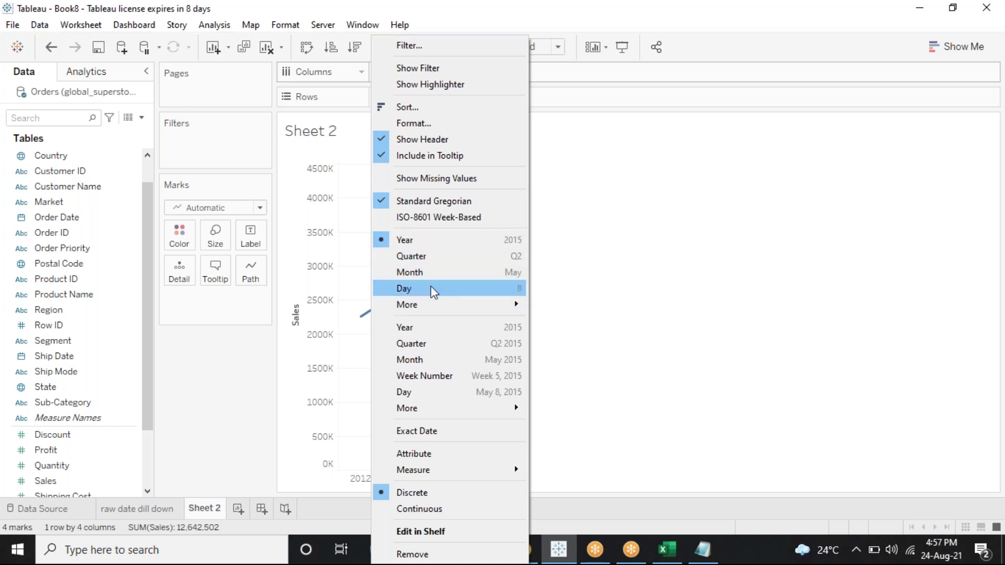
left_click(630, 188)
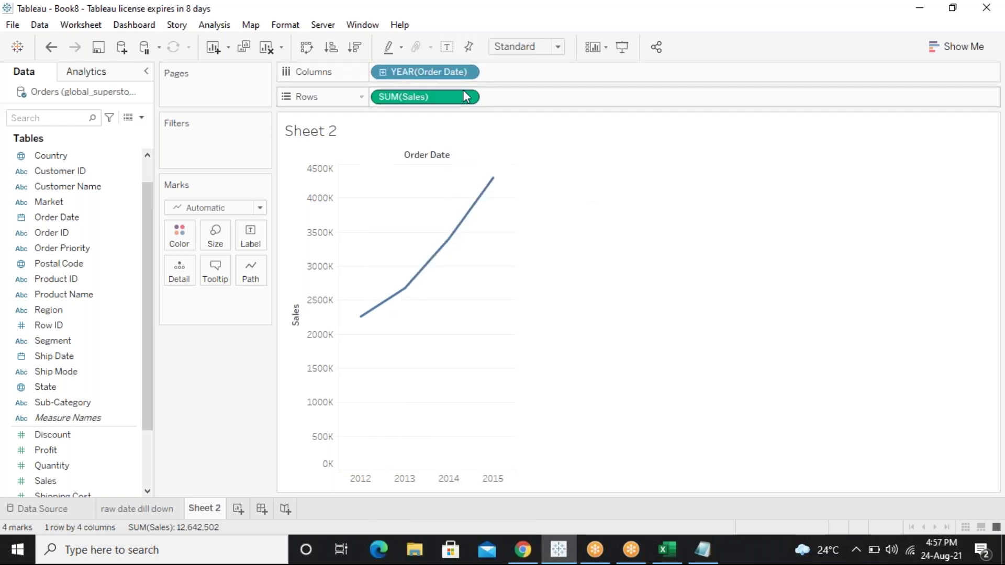
Change Order Date on Columns to the continuous Year level, showing values such as 2015 along one axis
left_click(469, 72)
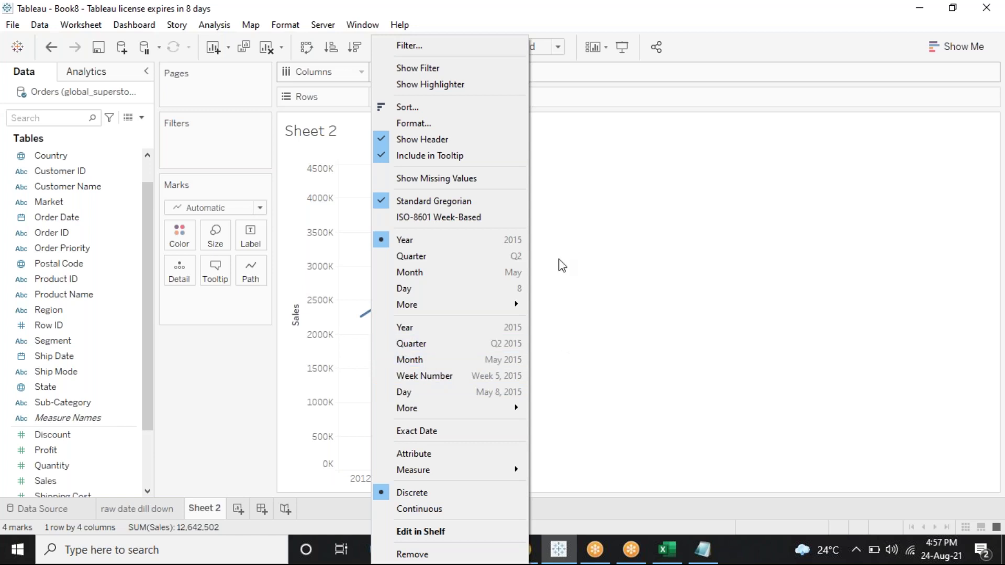
left_click(575, 248)
left_click(472, 72)
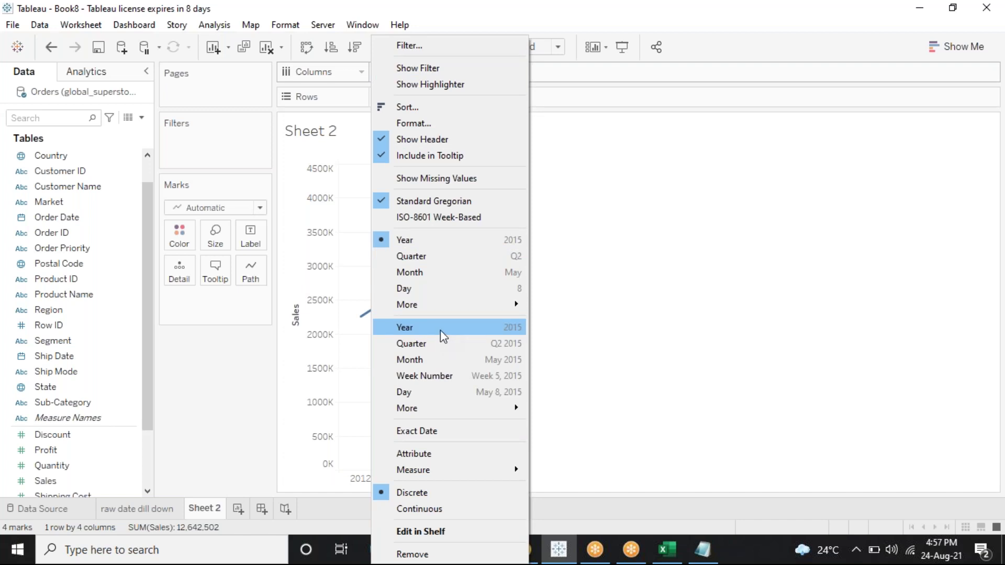
left_click(441, 330)
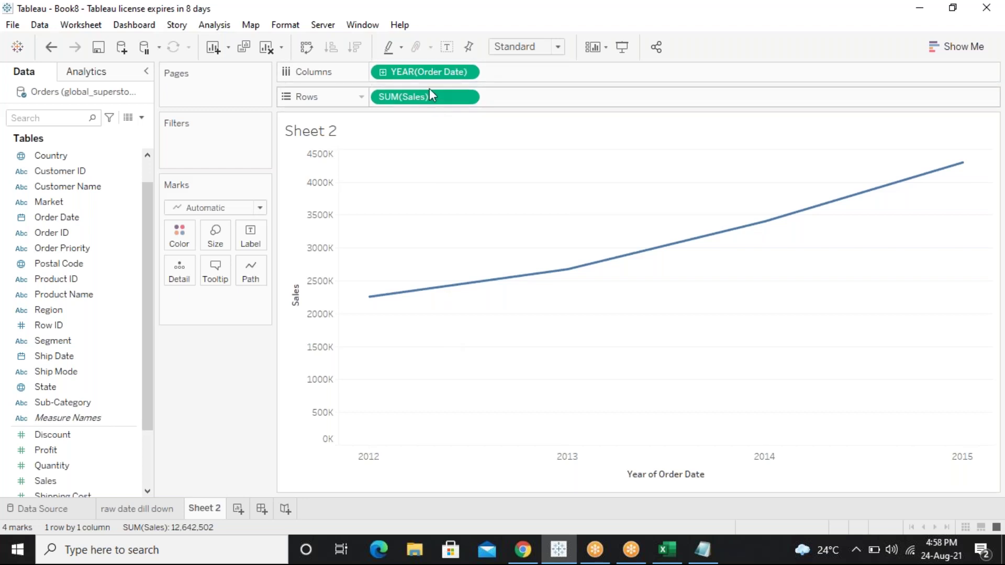
Drill the continuous Order Date down through quarter, month and week to day
left_click(385, 75)
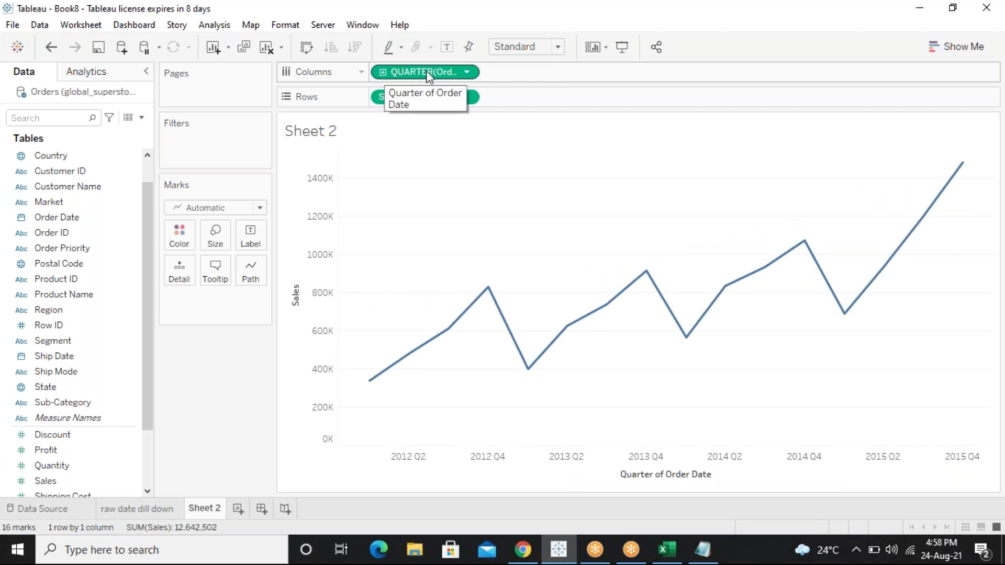
left_click(382, 73)
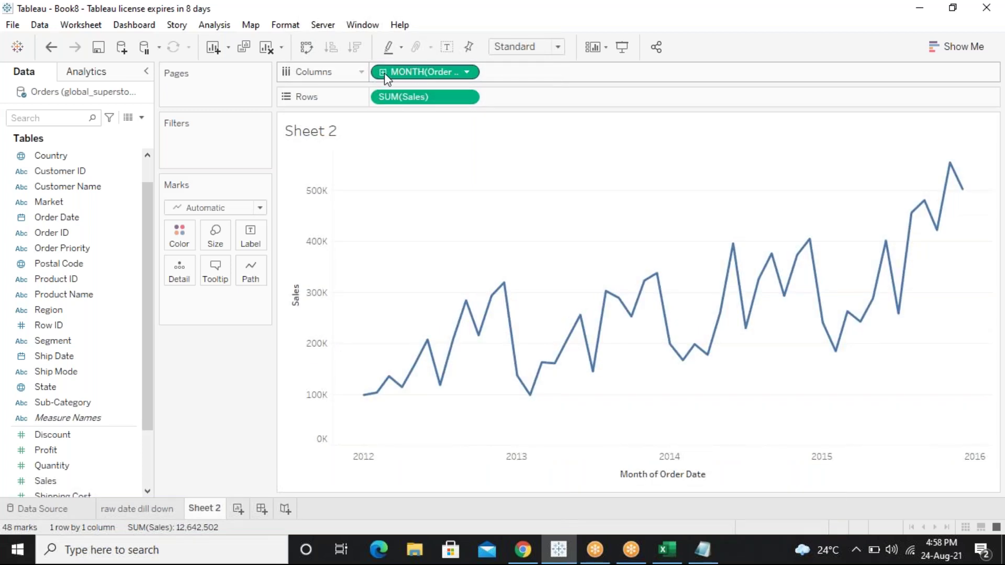
left_click(383, 73)
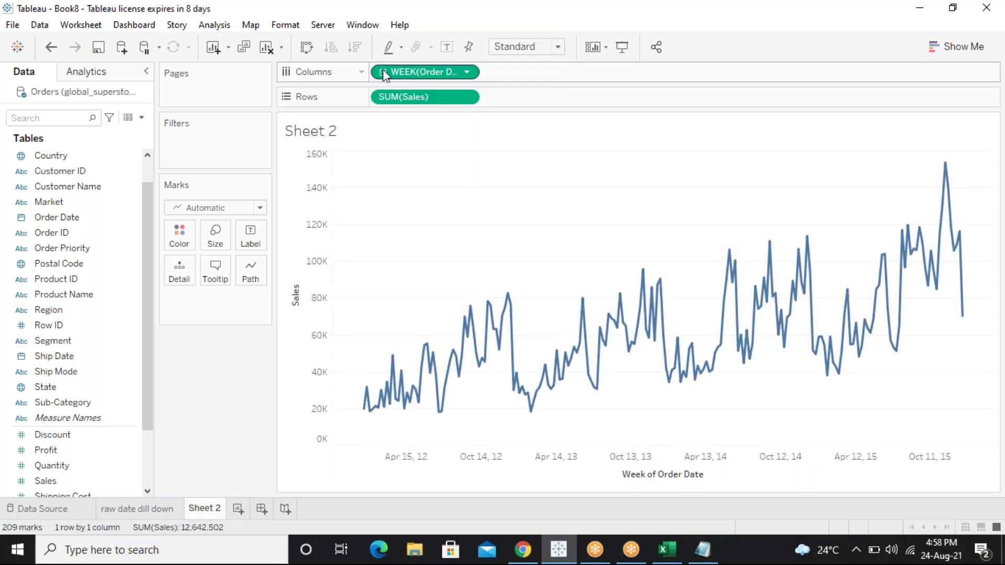
left_click(383, 73)
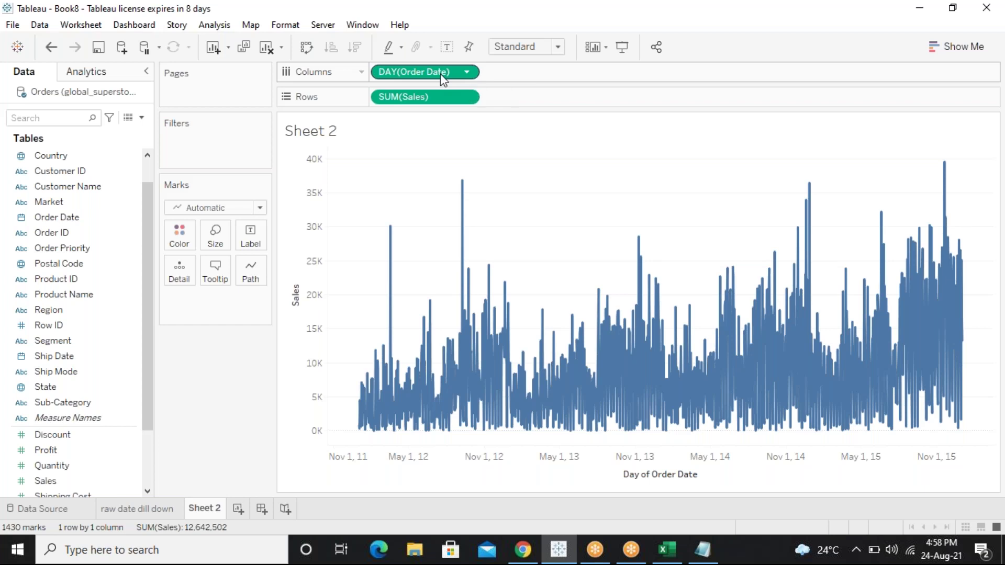
Remove the Order Date fields from Columns and clear the rest of the sheet
left_click_drag(444, 79, 433, 132)
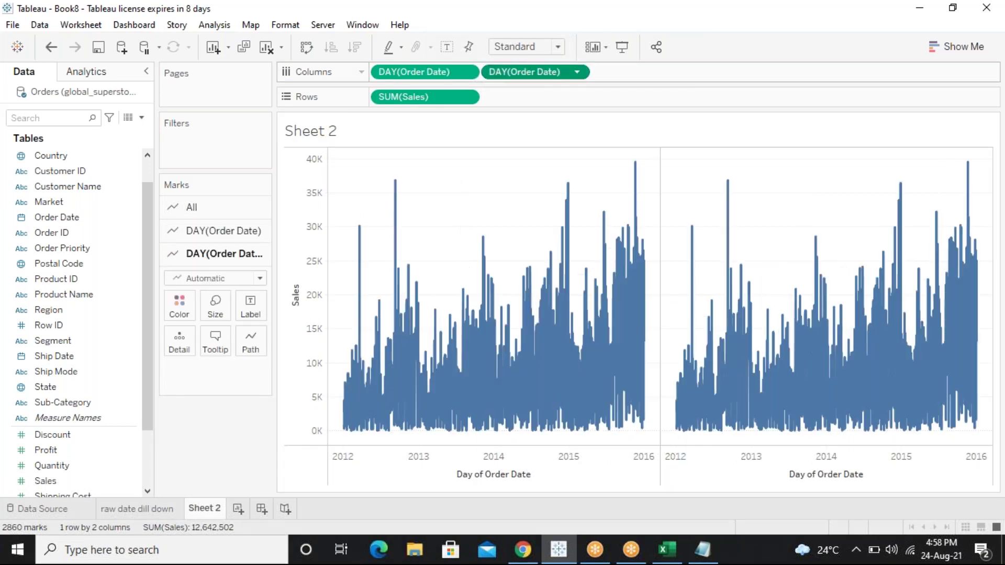
left_click_drag(529, 72, 243, 440)
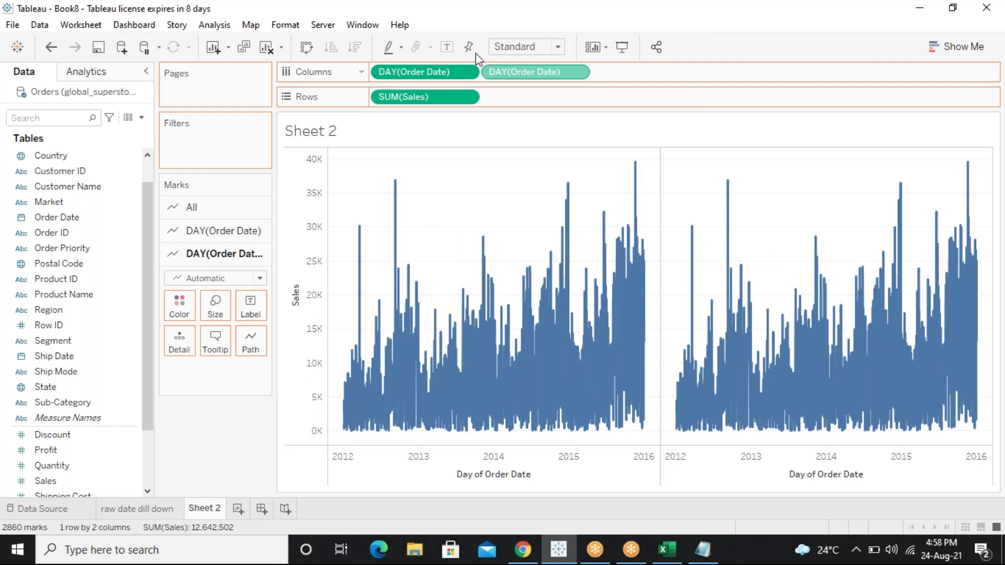
left_click_drag(424, 71, 337, 310)
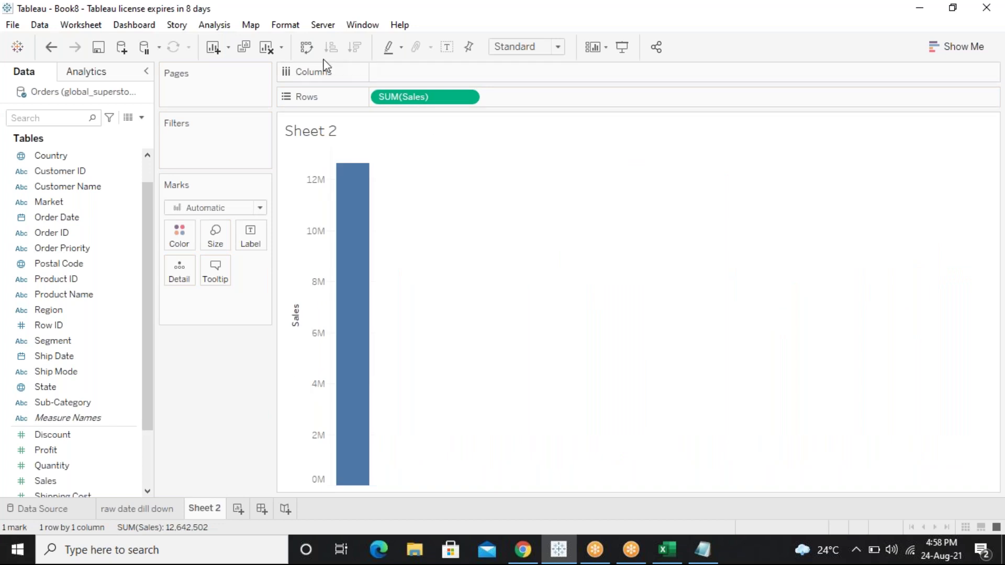
left_click(270, 51)
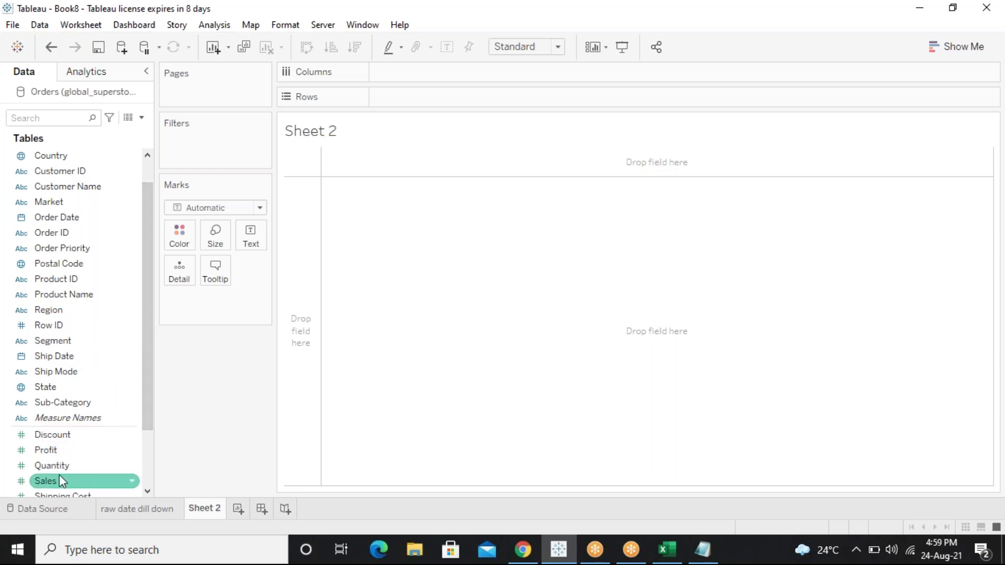
Plot Sales on Rows against Order Date by year on Columns in the cleared sheet
left_click_drag(59, 476, 416, 92)
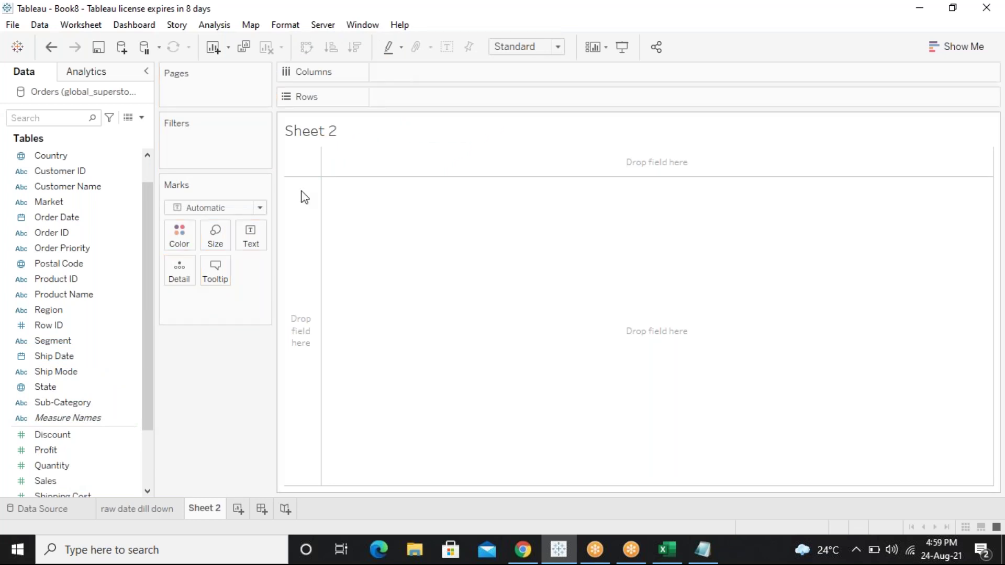
double_click(49, 480)
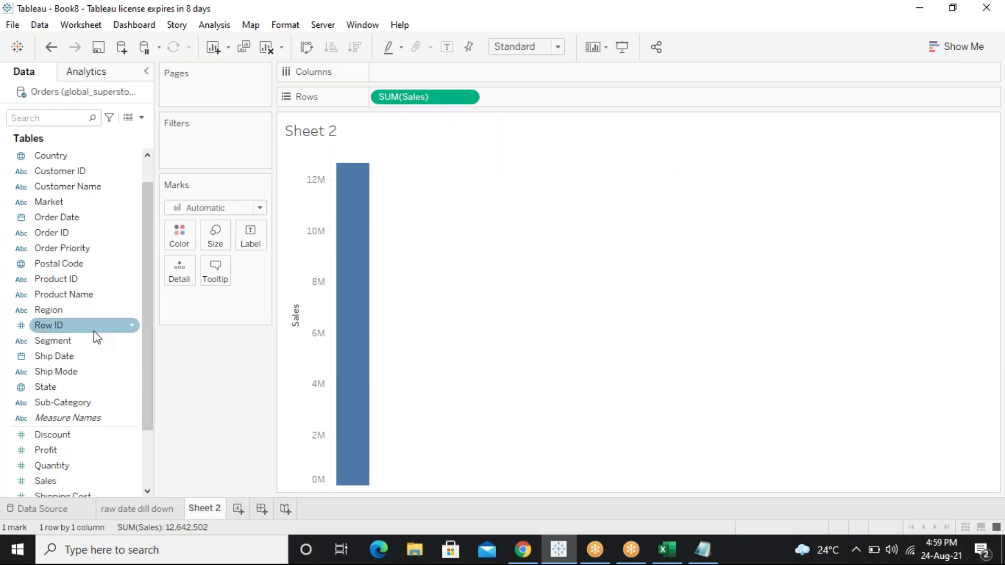
left_click(76, 220)
mouse_move(76, 219)
left_mouse_down()
mouse_move(372, 81)
mouse_move(415, 71)
left_mouse_up()
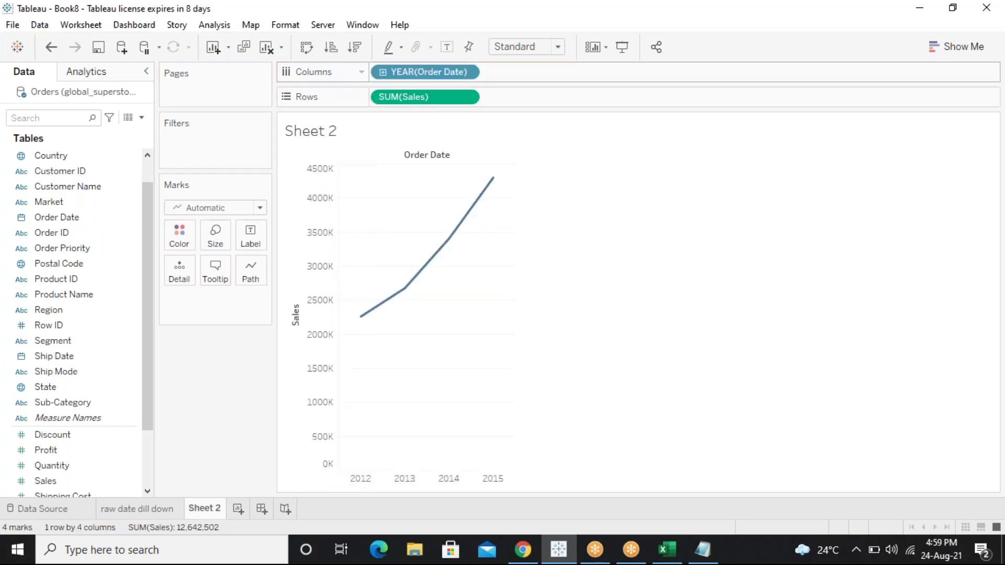
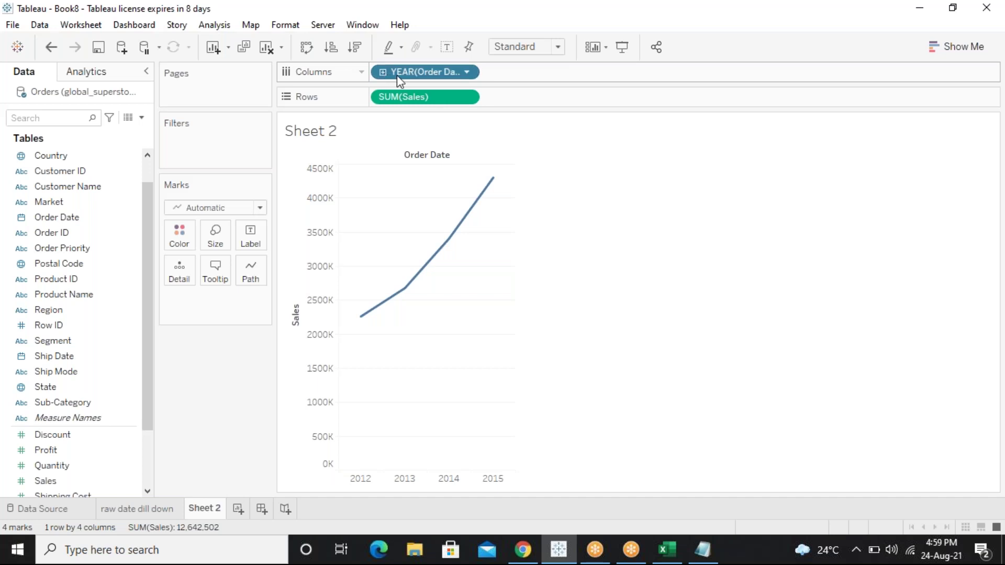
Expand the discrete Order Date to quarter and month, and collapse it back to year
left_click(383, 71)
left_click(494, 73)
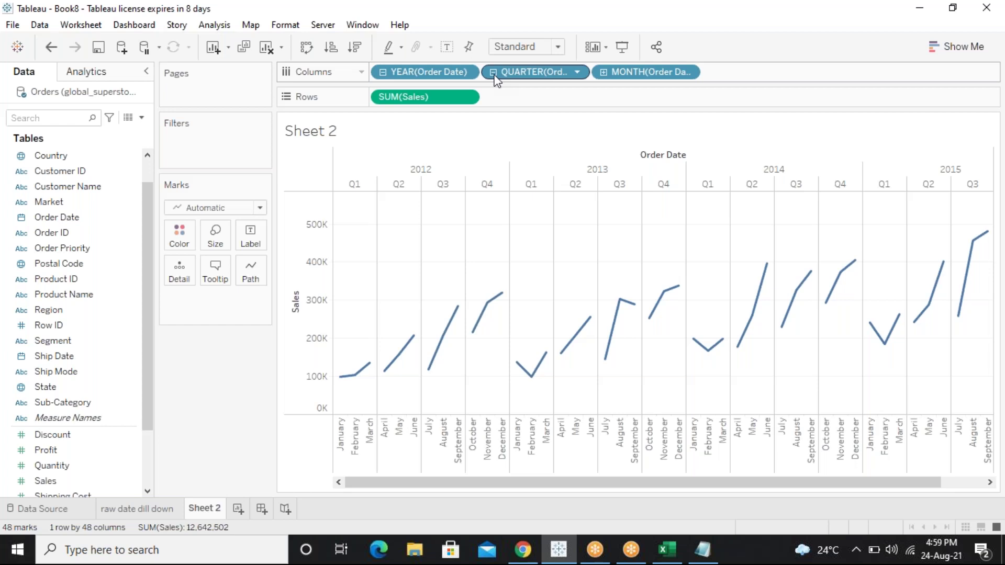
left_click(384, 73)
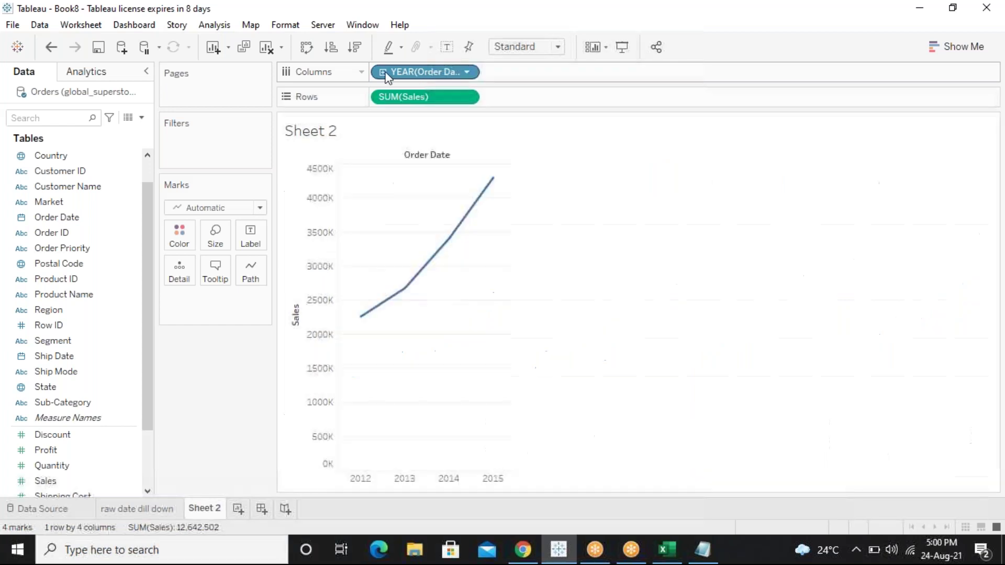
Switch Order Date to the continuous Year level and drill it down through quarter, month and week to day
left_click(466, 72)
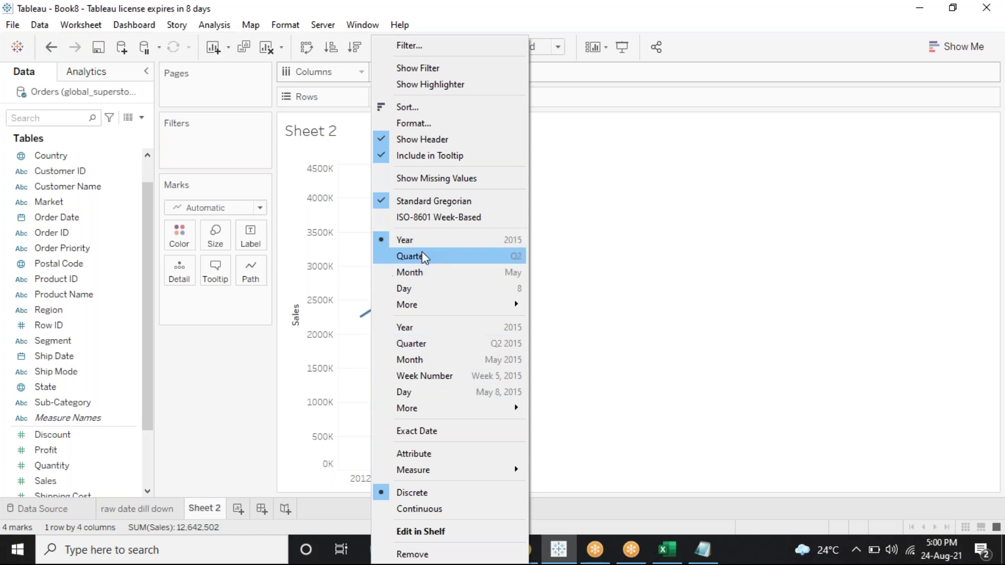
left_click(411, 329)
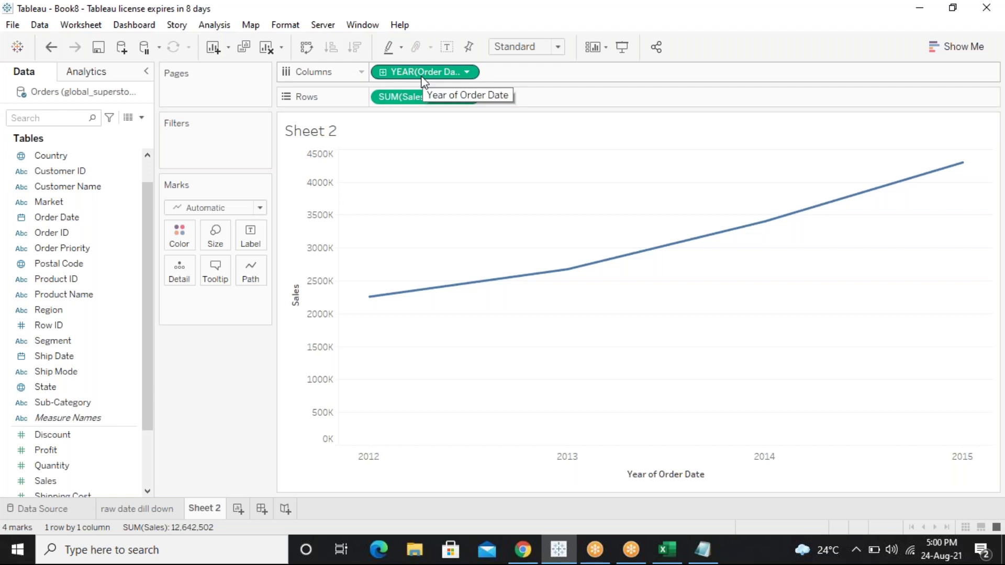
left_click(386, 72)
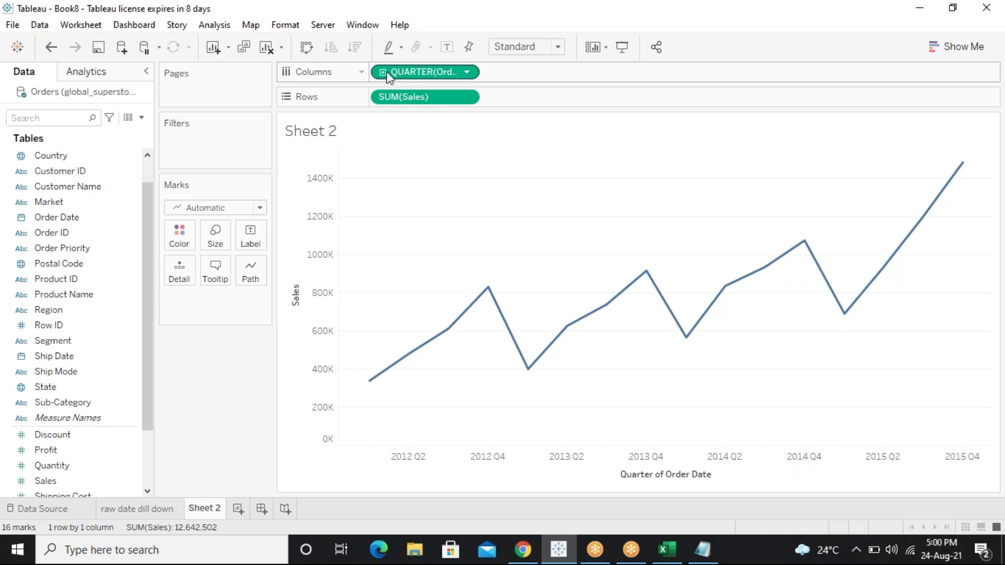
left_click(383, 72)
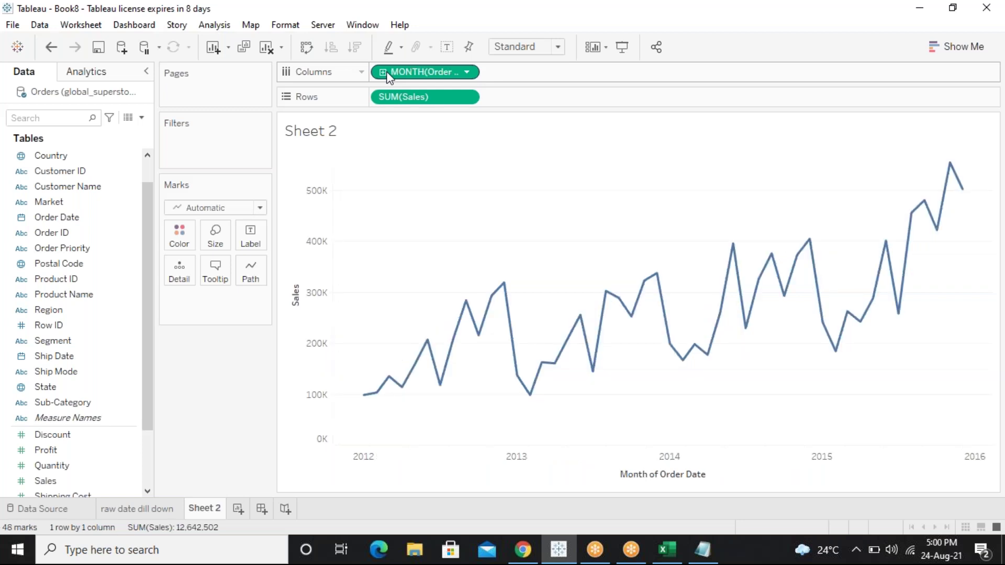
left_click(383, 72)
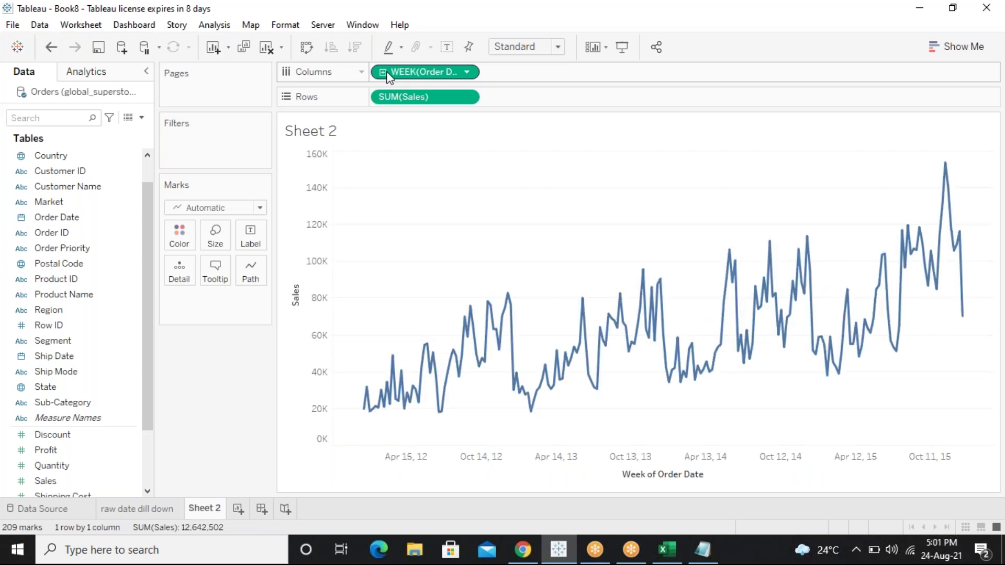
left_click(386, 73)
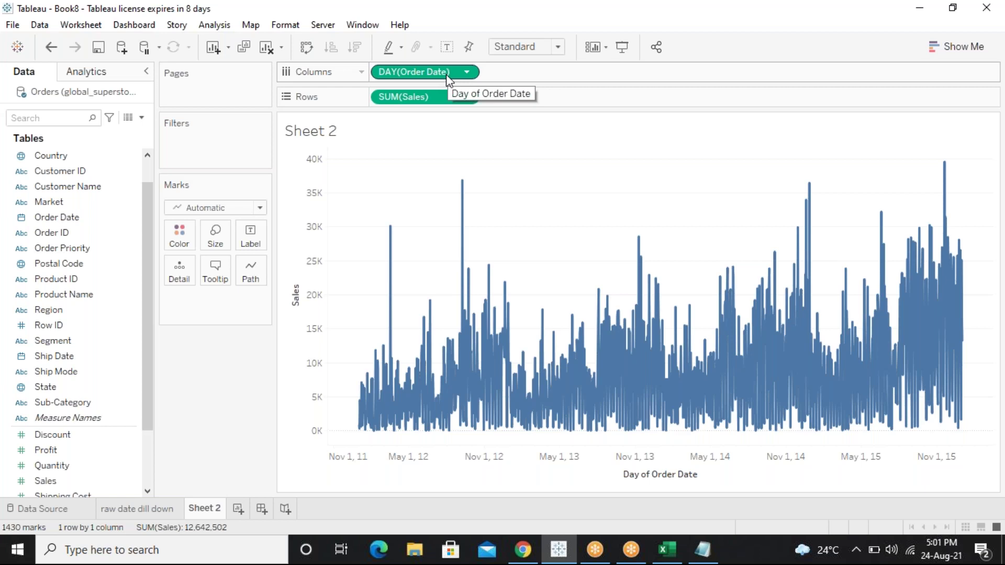
Set Order Date back to the discrete Year level, expand it to quarter, and collapse it to year
left_click(467, 72)
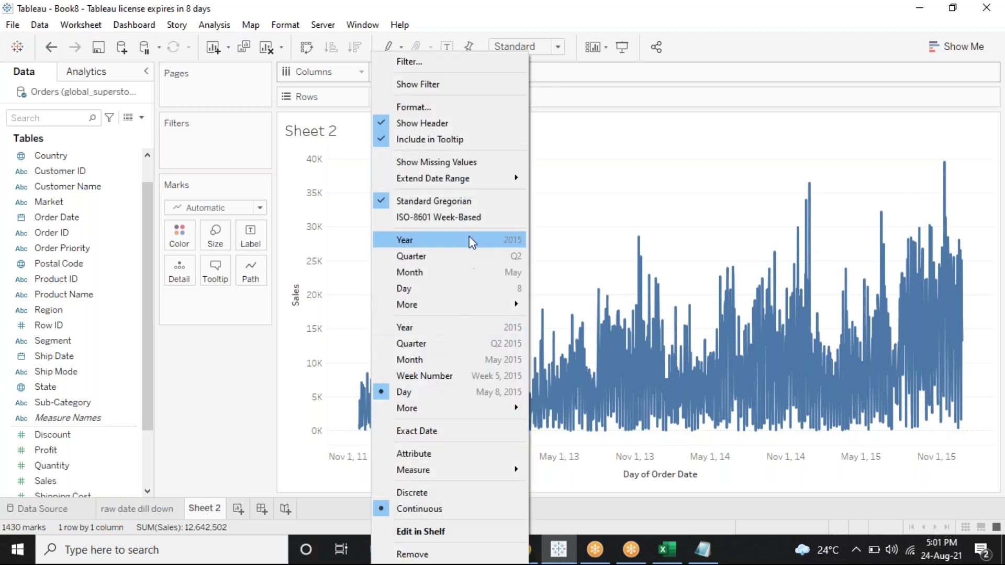
left_click(449, 238)
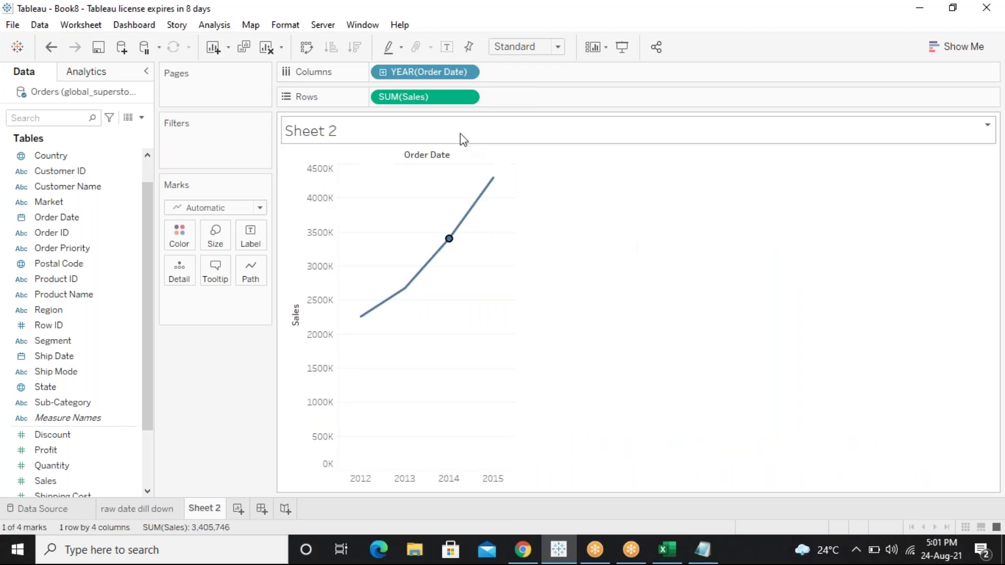
left_click(386, 77)
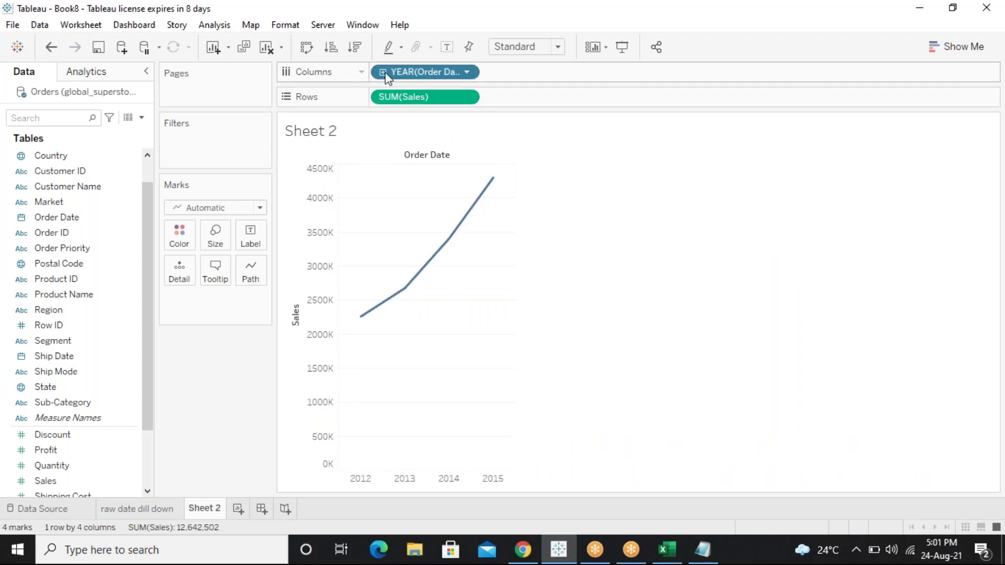
left_click(383, 72)
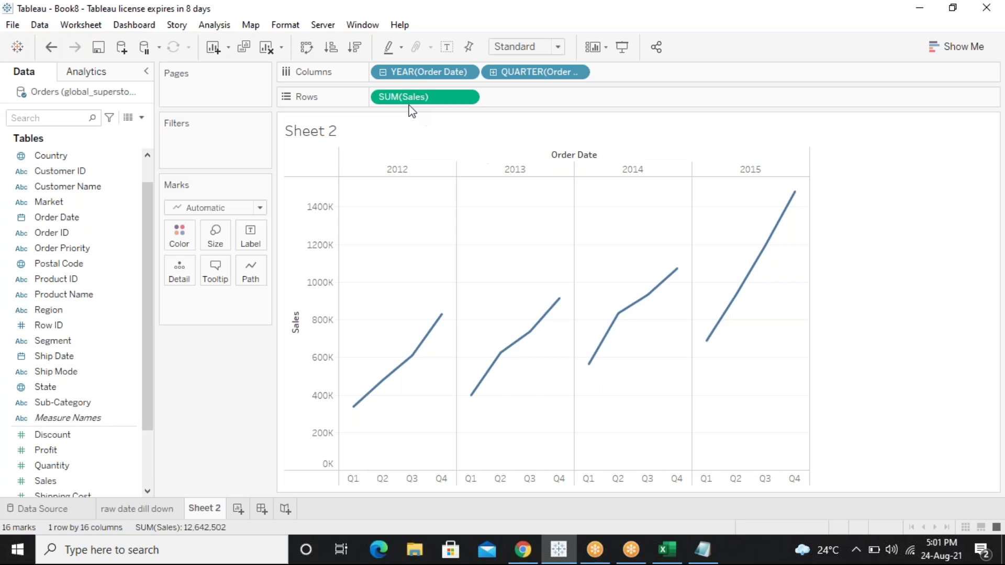
left_click(382, 72)
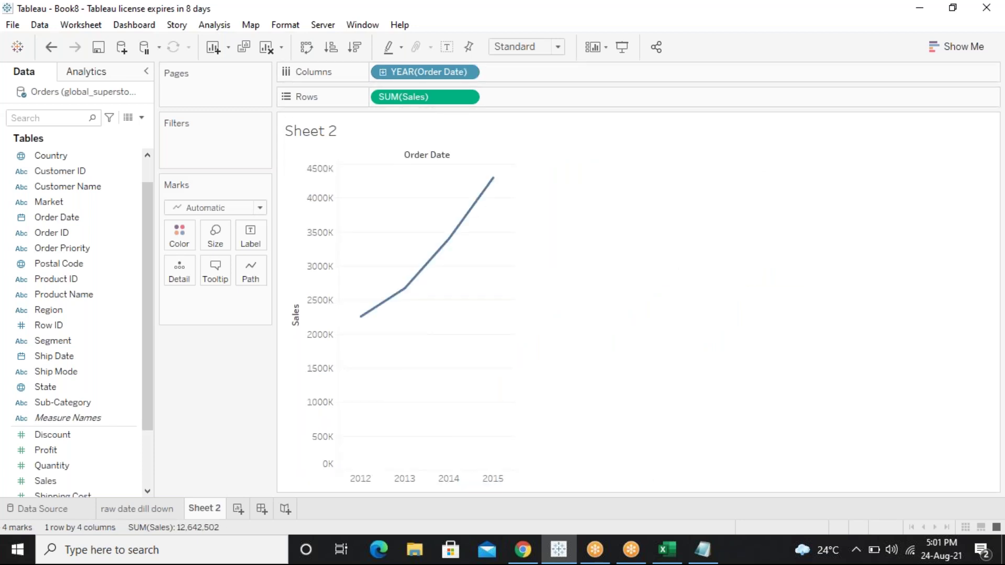
Convert Order Date from discrete to continuous Year and drill down level by level until Sales is plotted by day
left_click(465, 73)
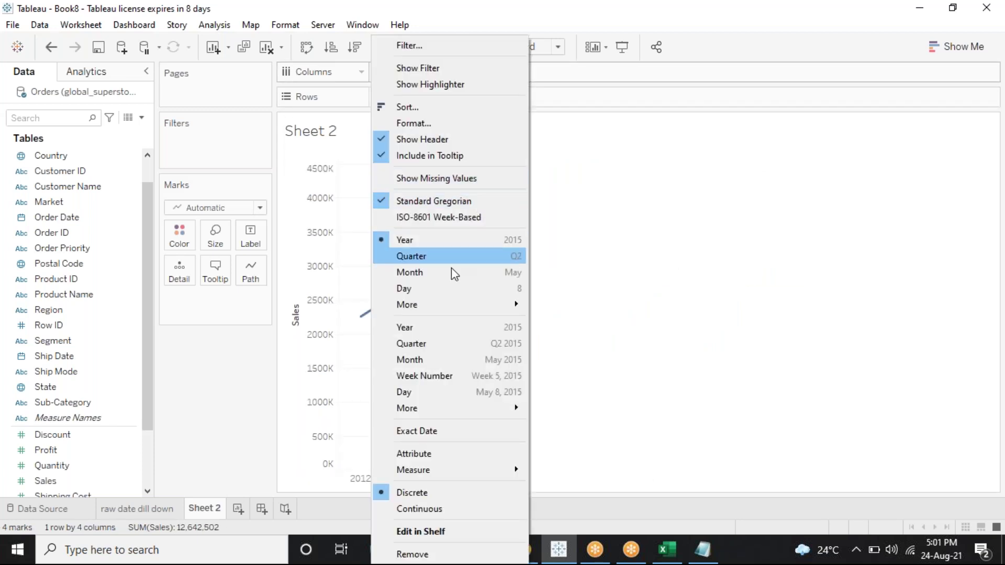
left_click(425, 327)
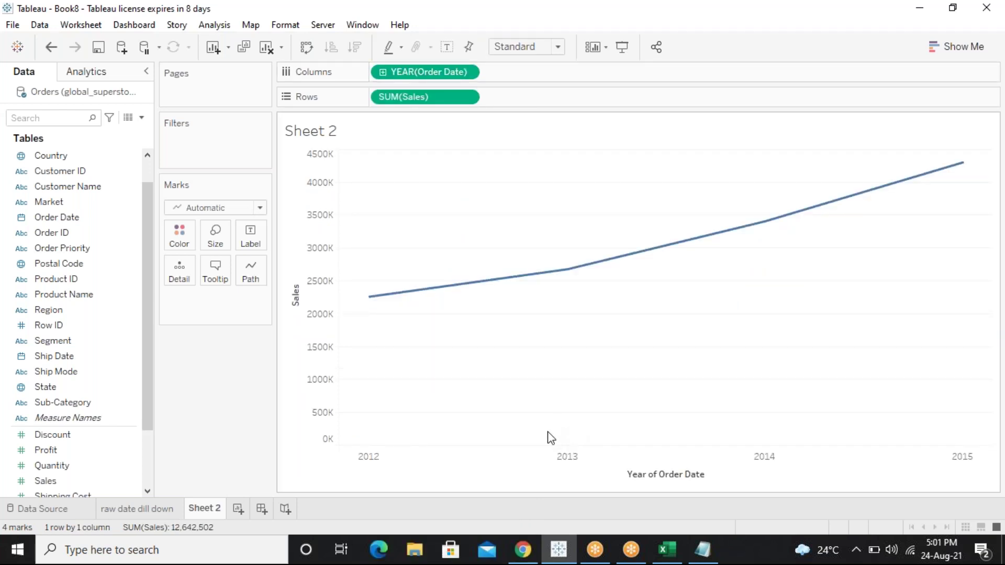
left_click(383, 73)
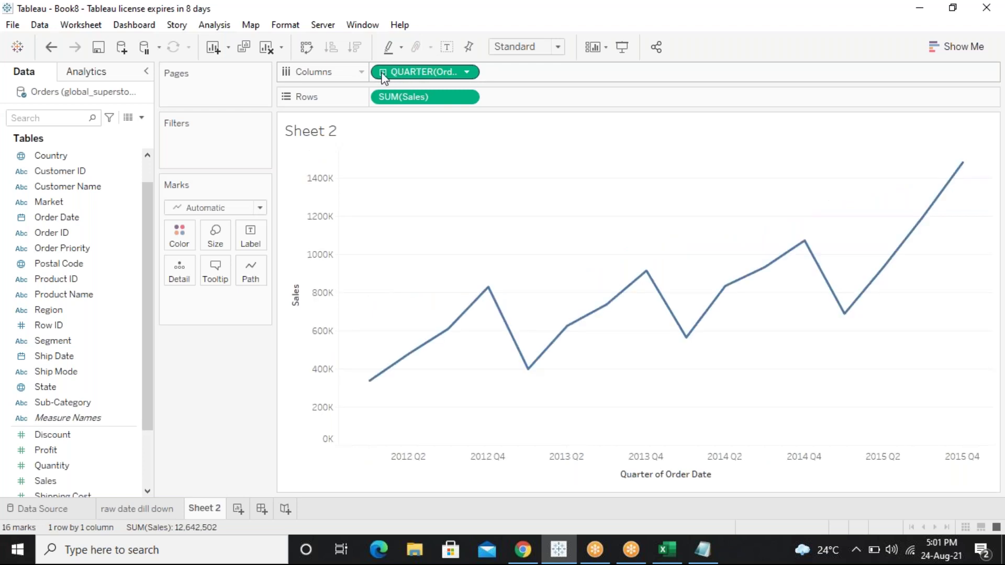
left_click(383, 72)
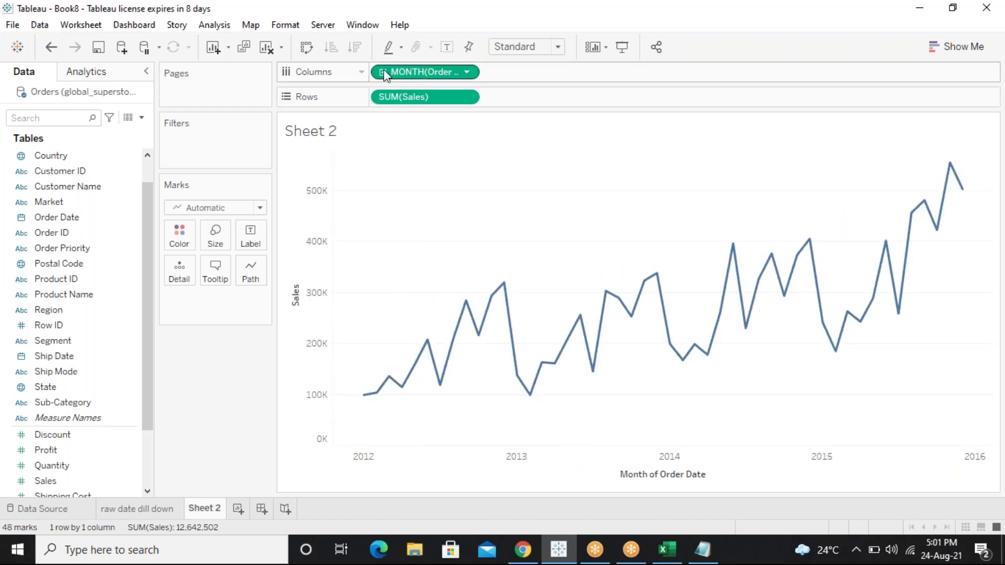
left_click(383, 73)
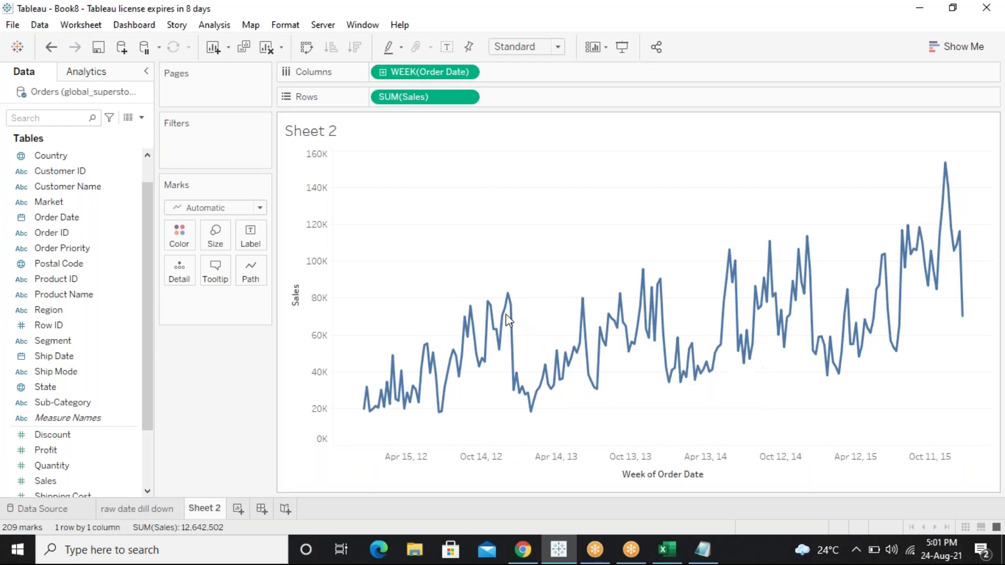
left_click(383, 73)
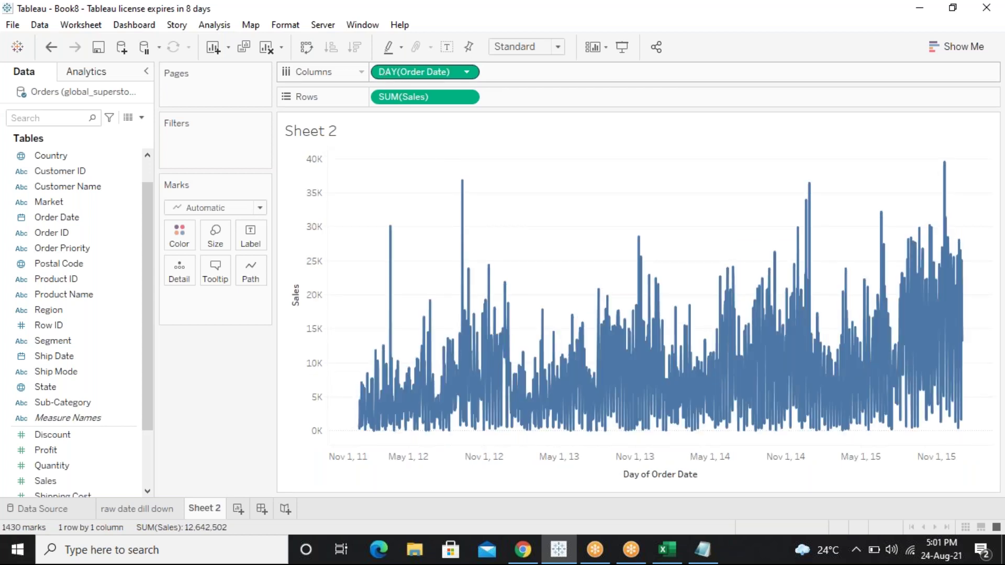
Rename Sheet 2 as "date hireachie" and add a new blank worksheet
right_click(204, 510)
left_click(263, 327)
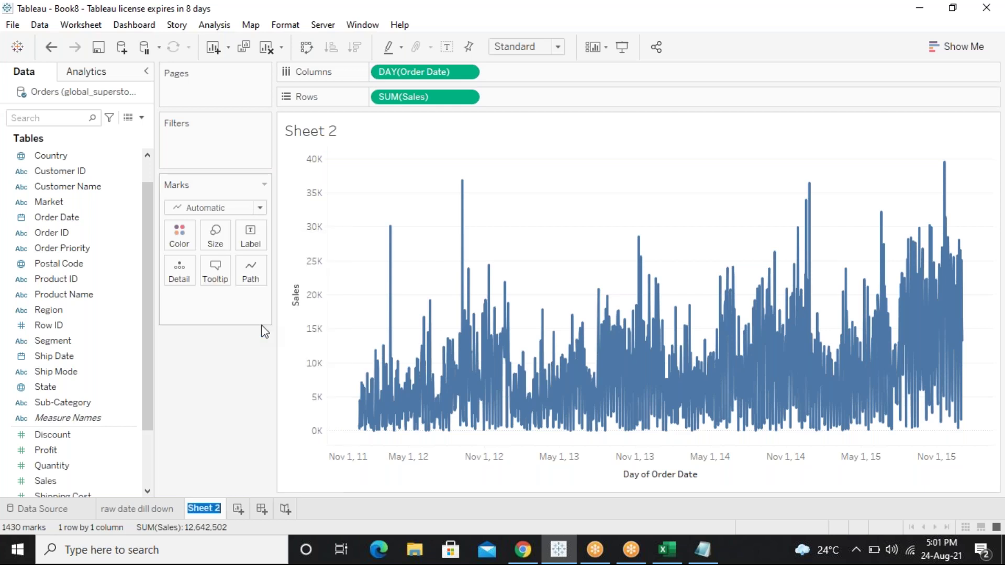
type("date hireach")
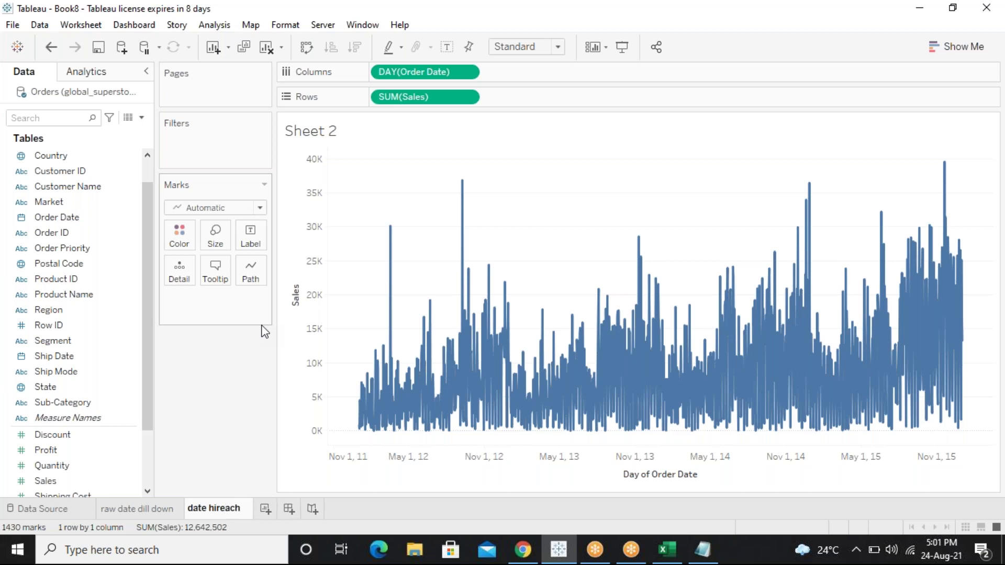
type("ie")
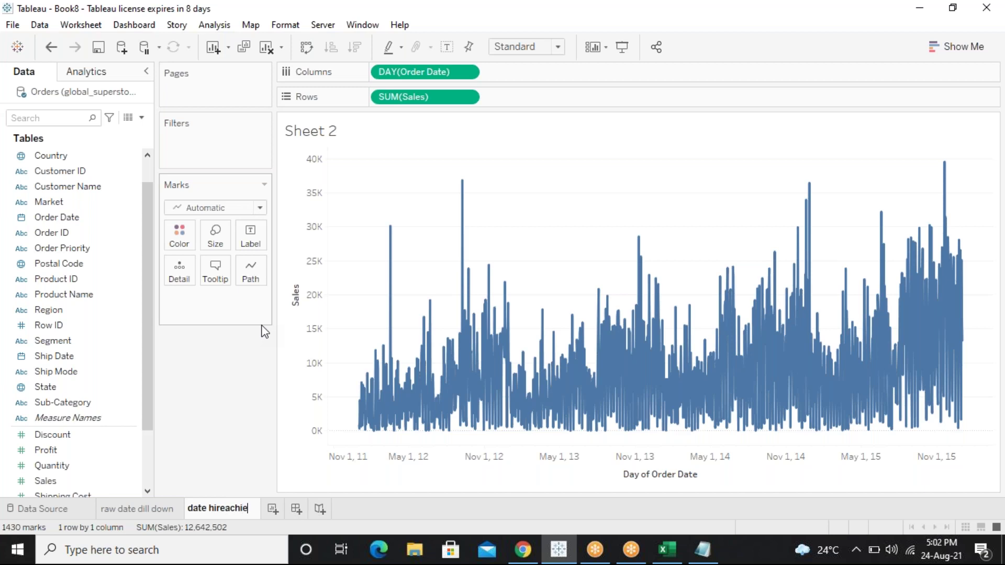
key("Return")
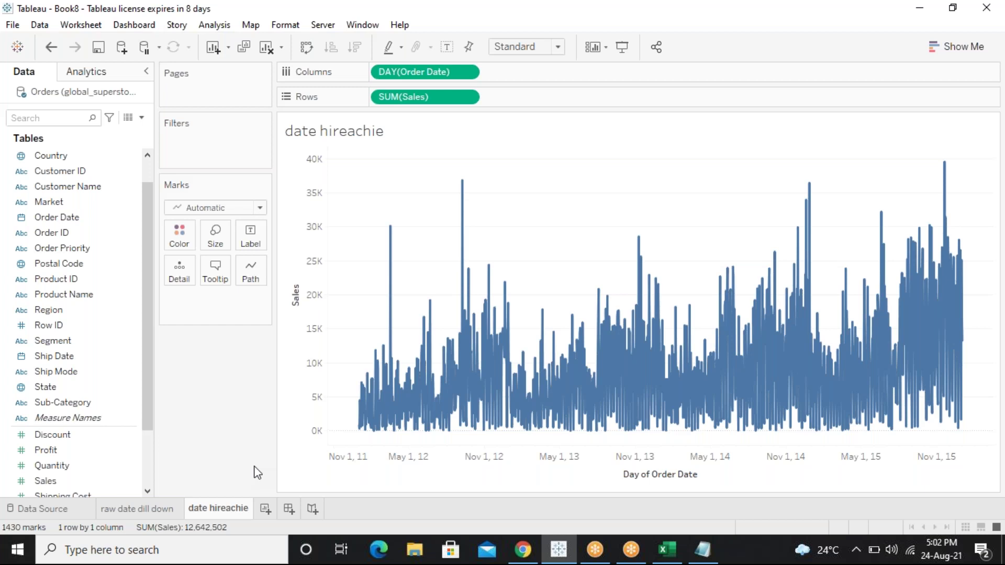
left_click(265, 509)
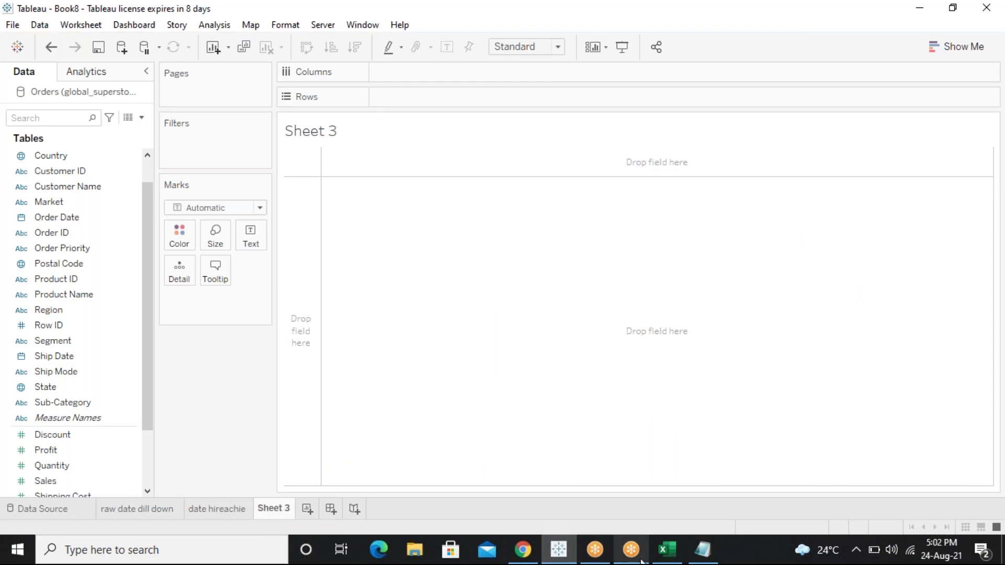
Switch to Notepad and replace CAT with SUB-CAT at the end of question 1
left_click(703, 549)
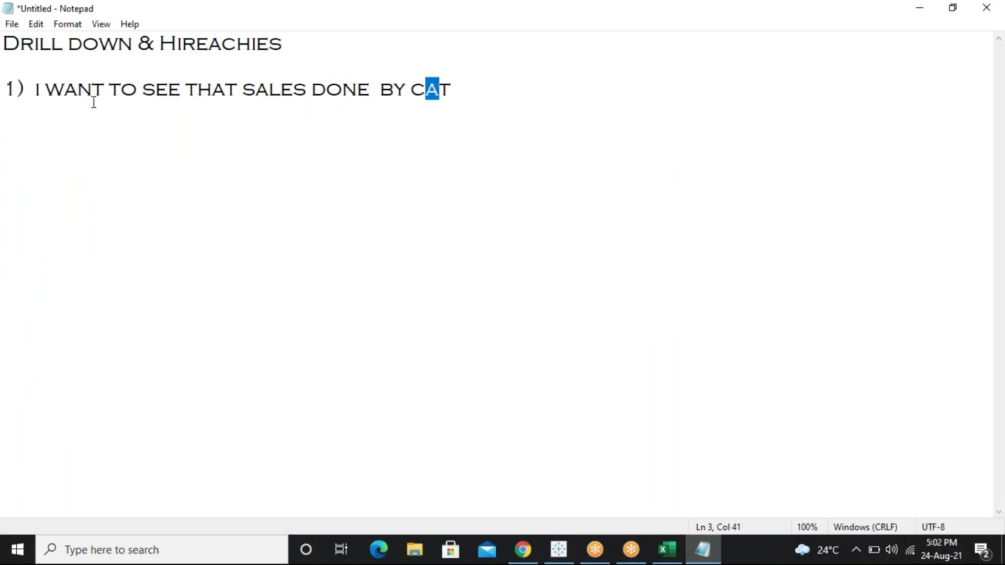
left_click_drag(411, 89, 459, 90)
type("SUB CAT")
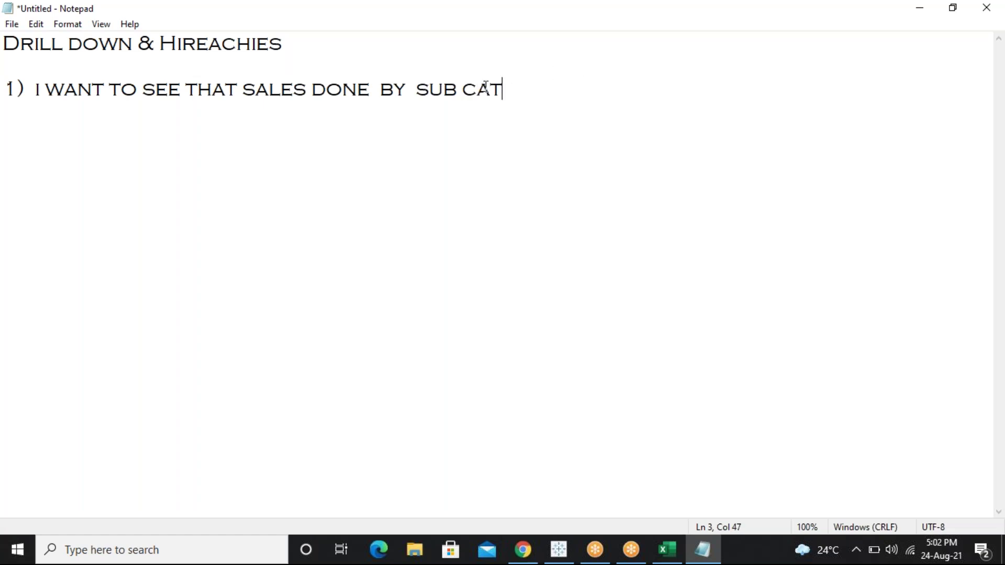
left_click(462, 89)
key("BackSpace")
type("-")
Switch back to Tableau, list Sales by Sub-Category in a text table on Sheet 3, and clear the sheet
left_click(557, 549)
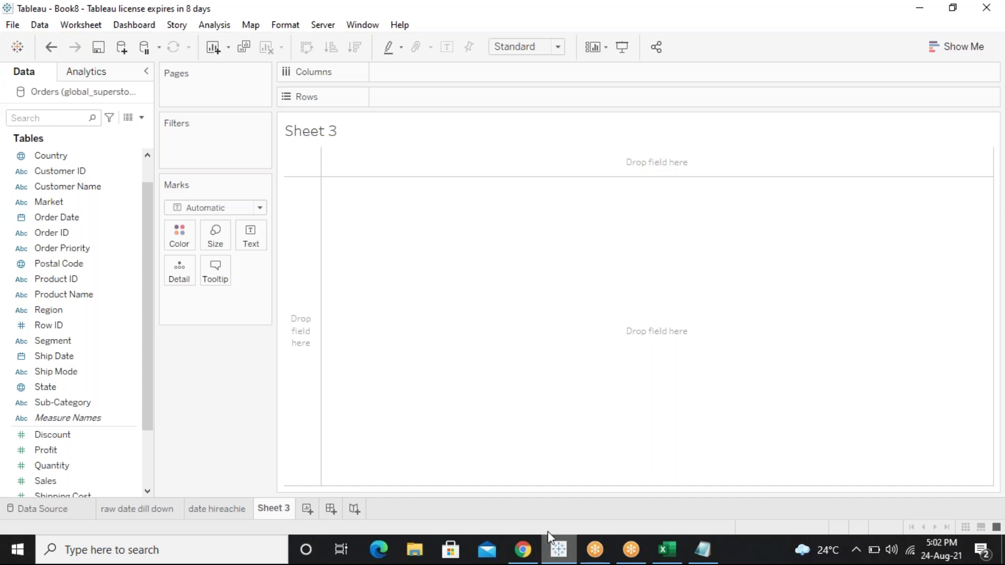
scroll(146, 253, "up", 1)
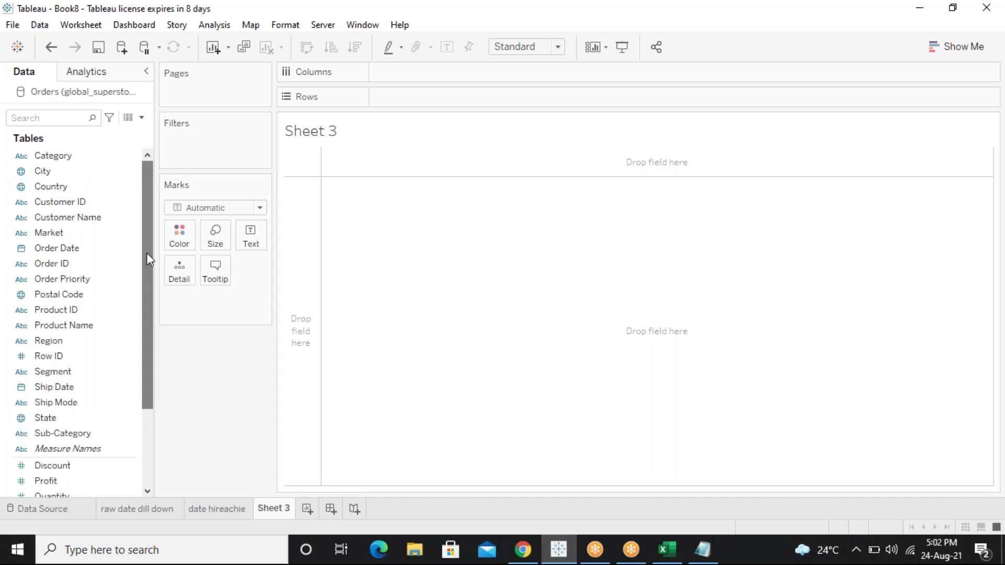
double_click(69, 434)
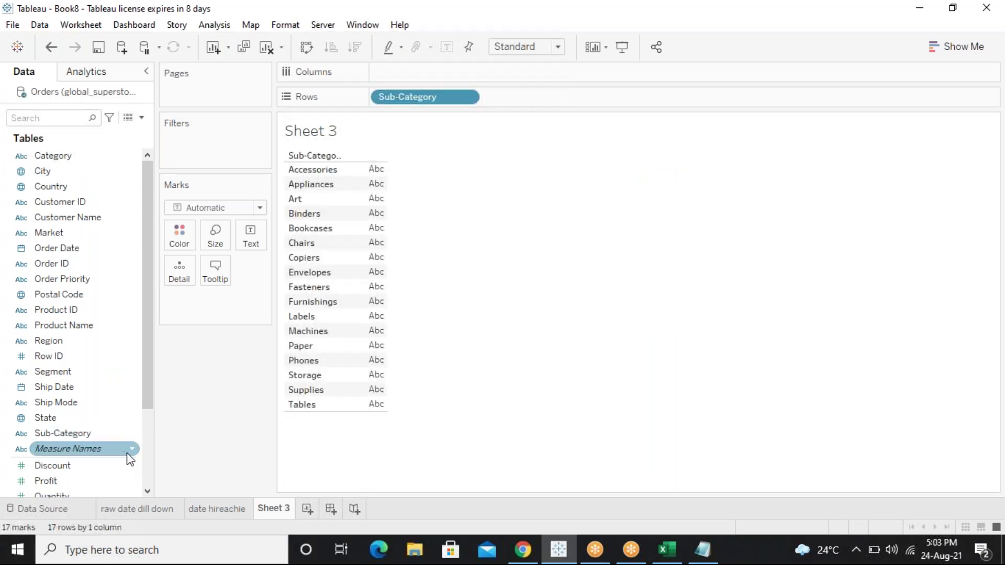
scroll(147, 454, "down", 3)
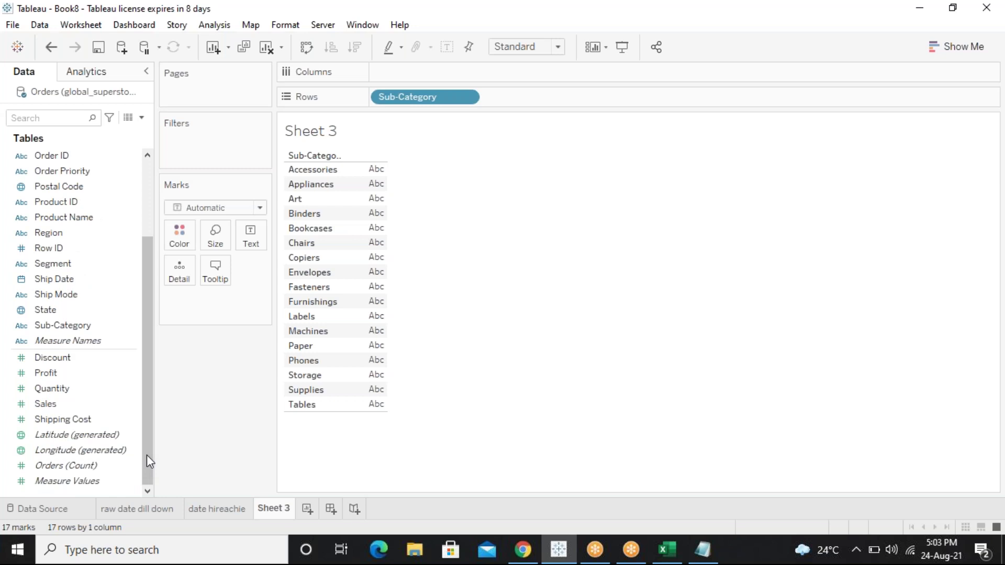
double_click(62, 407)
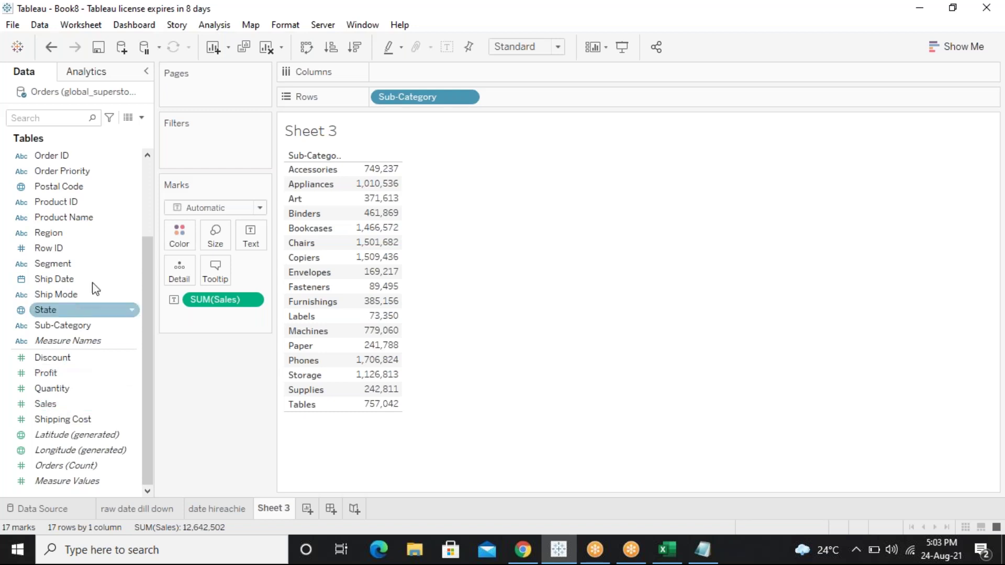
left_click(271, 53)
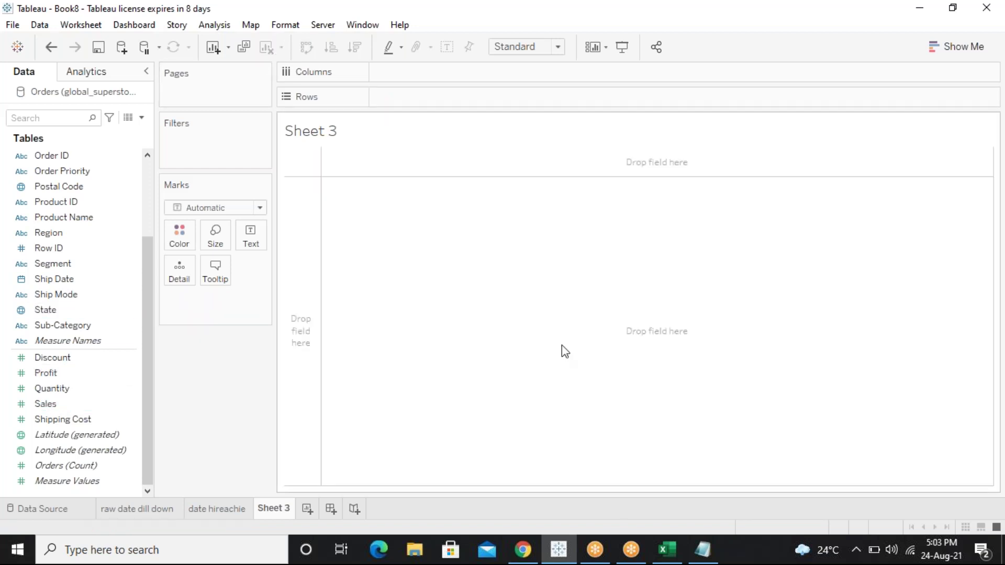
Switch to Notepad and insert "CAT &" before SUB-CAT in question 1
left_click(708, 560)
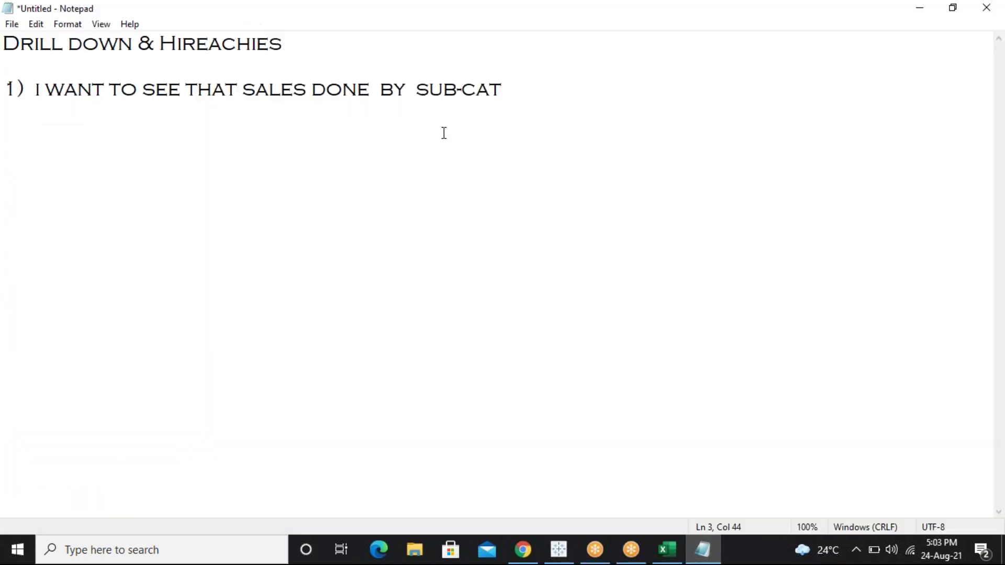
left_click(409, 87)
type("CAT")
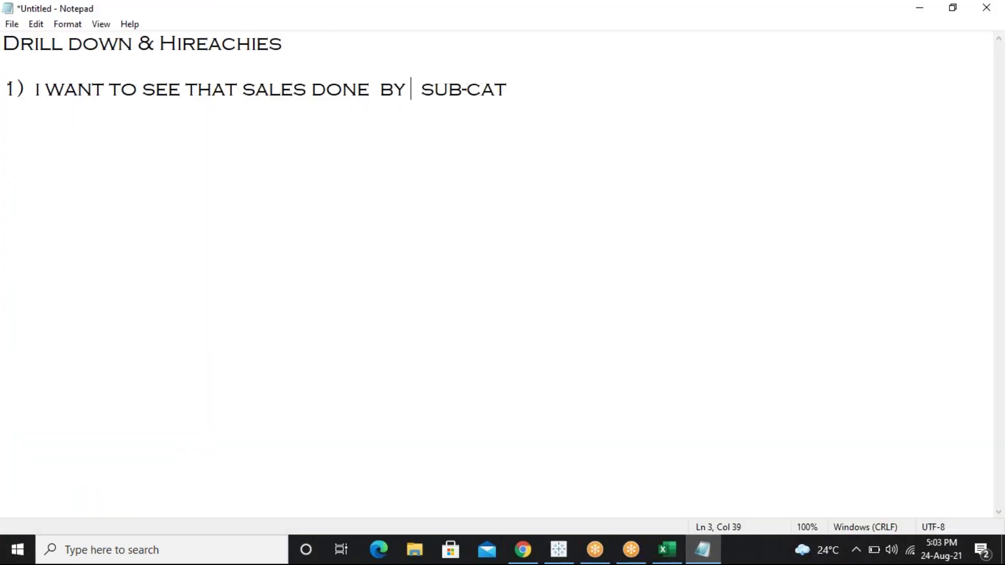
type("V")
key("BackSpace")
key("BackSpace")
type("&")
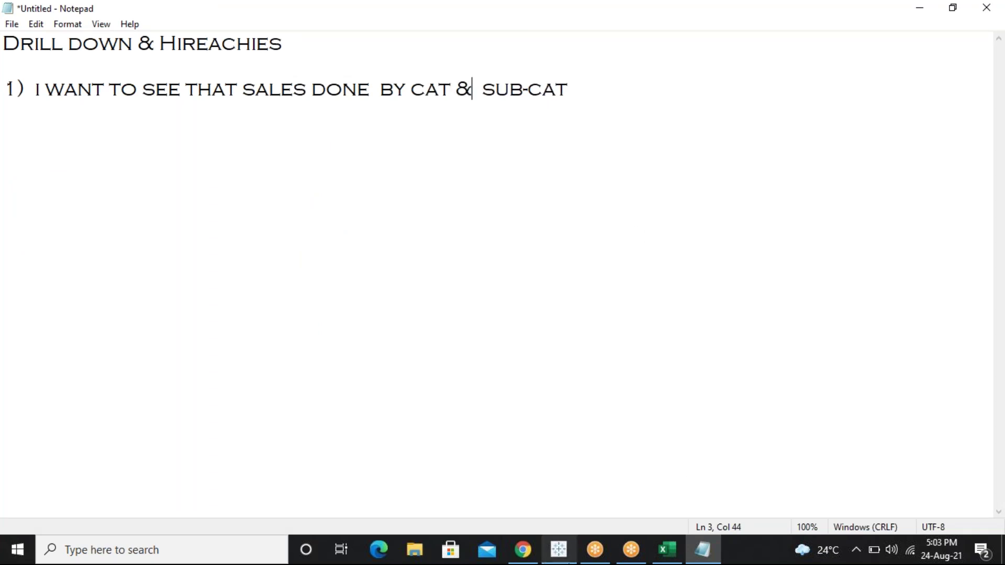
Switch back to Tableau and build a text table of Sales with Category and Sub-Category on Rows
left_click(559, 560)
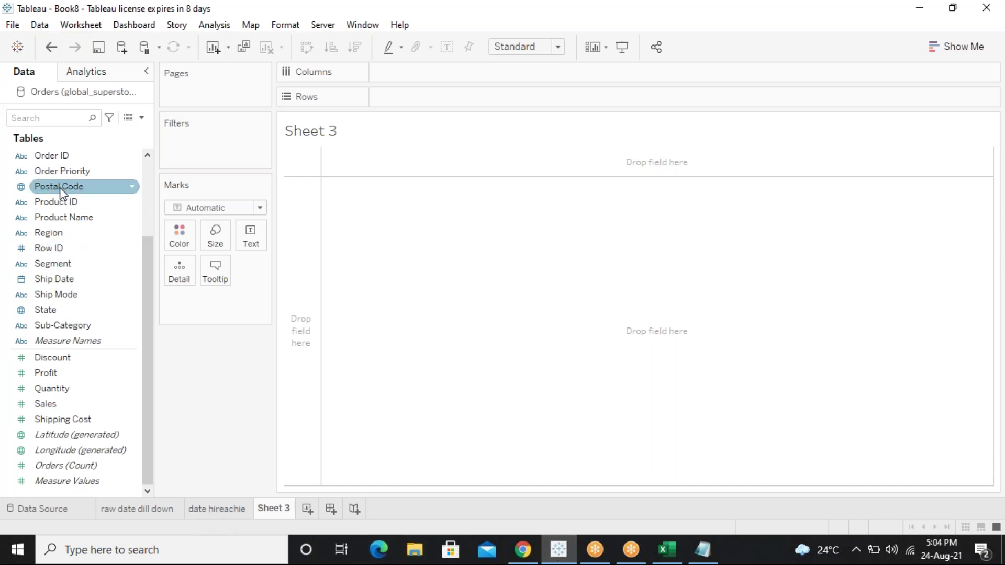
left_click_drag(147, 275, 148, 205)
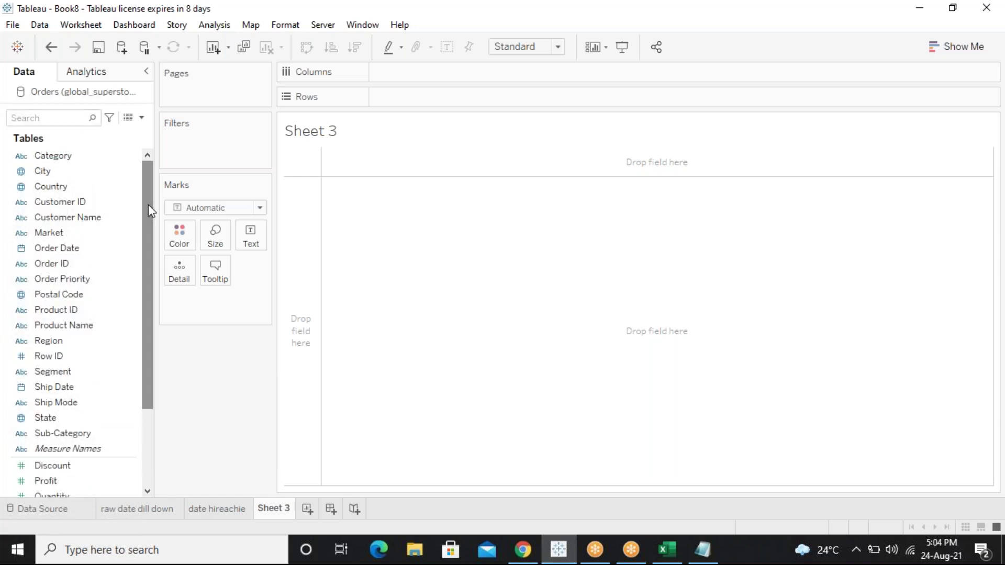
left_click_drag(75, 155, 437, 104)
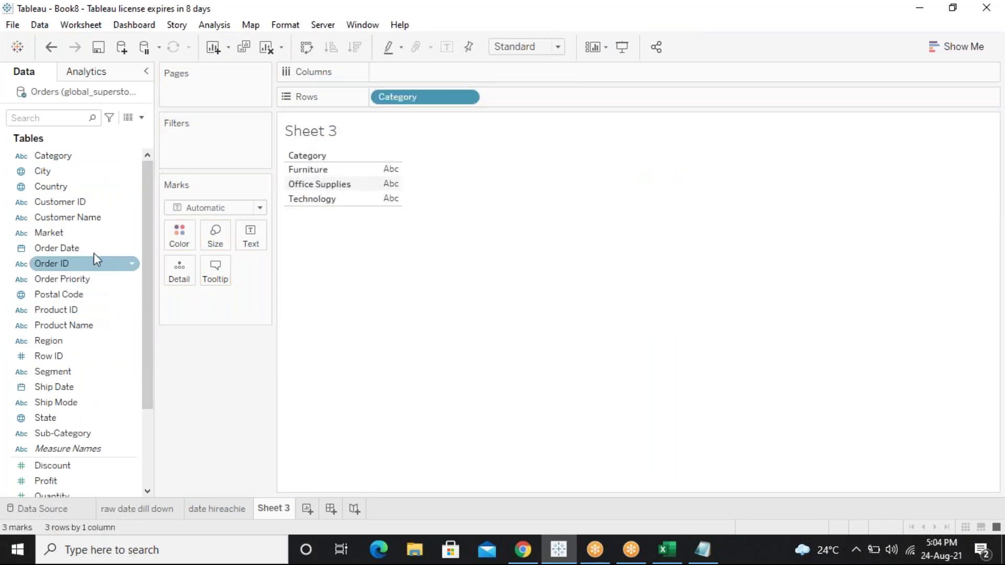
left_click_drag(140, 274, 587, 99)
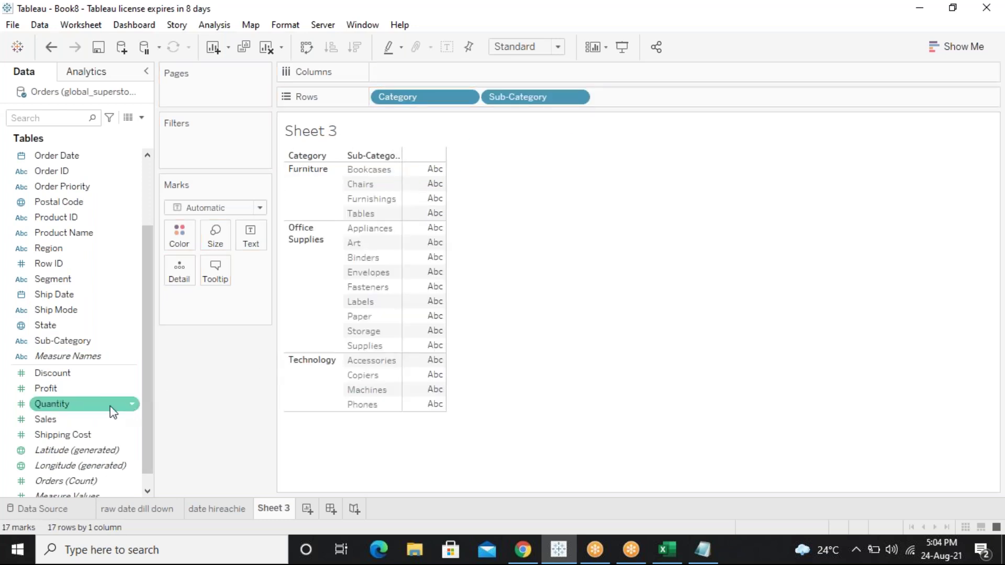
left_click_drag(86, 420, 437, 191)
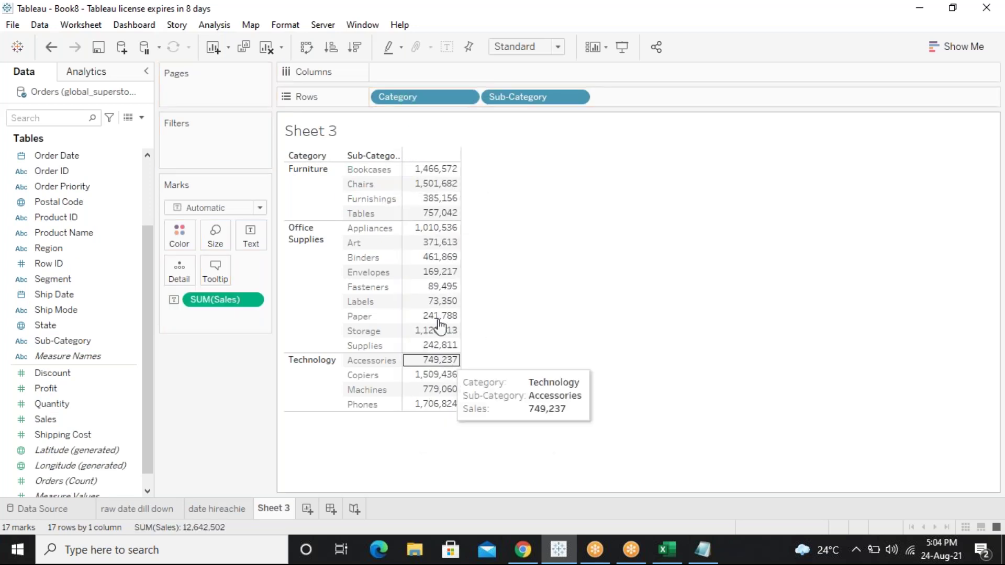
Try Sales as horizontal bars coloured by Sales, and restore Sales as the table's text values
left_click_drag(225, 299, 420, 74)
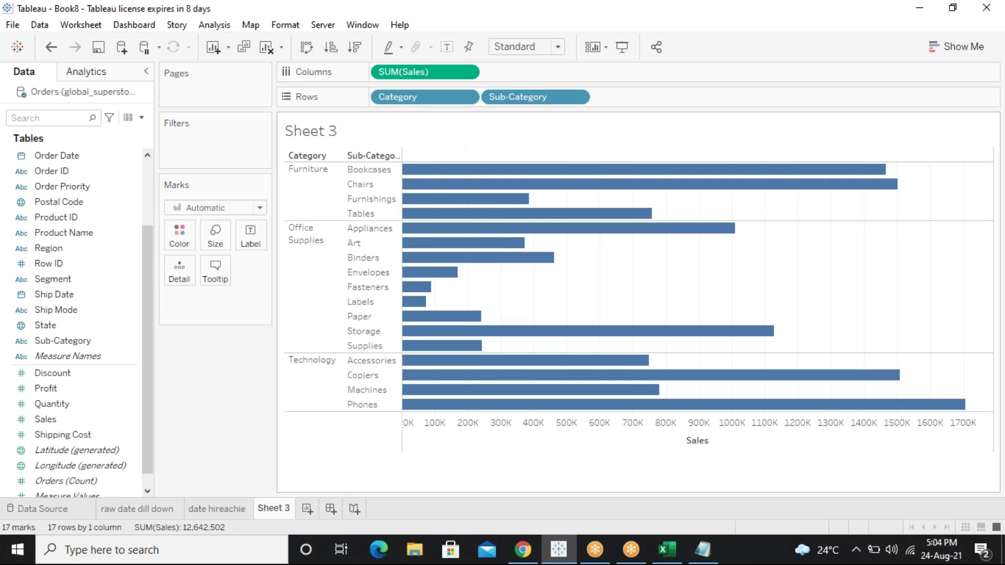
left_click_drag(395, 69, 430, 296)
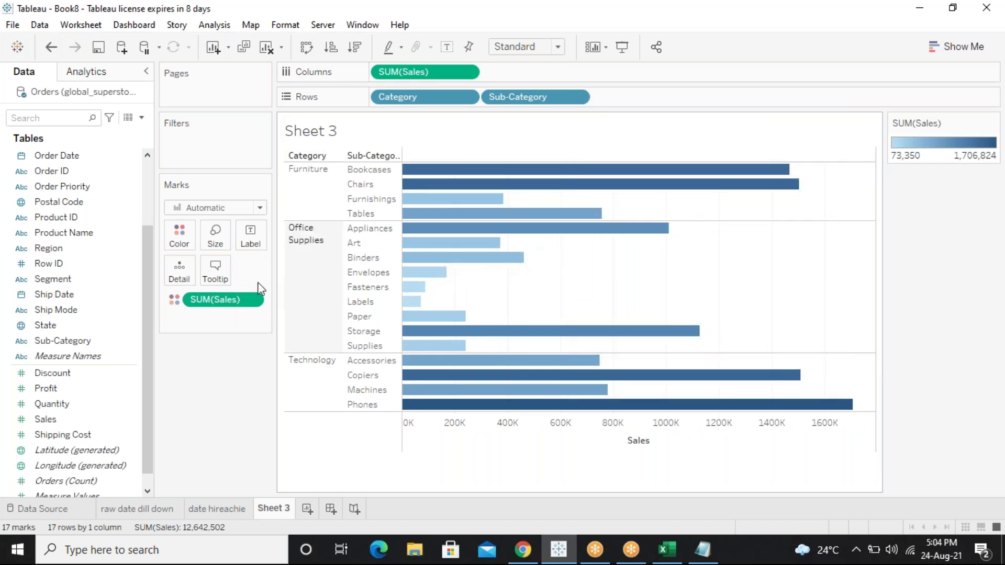
left_click(257, 299)
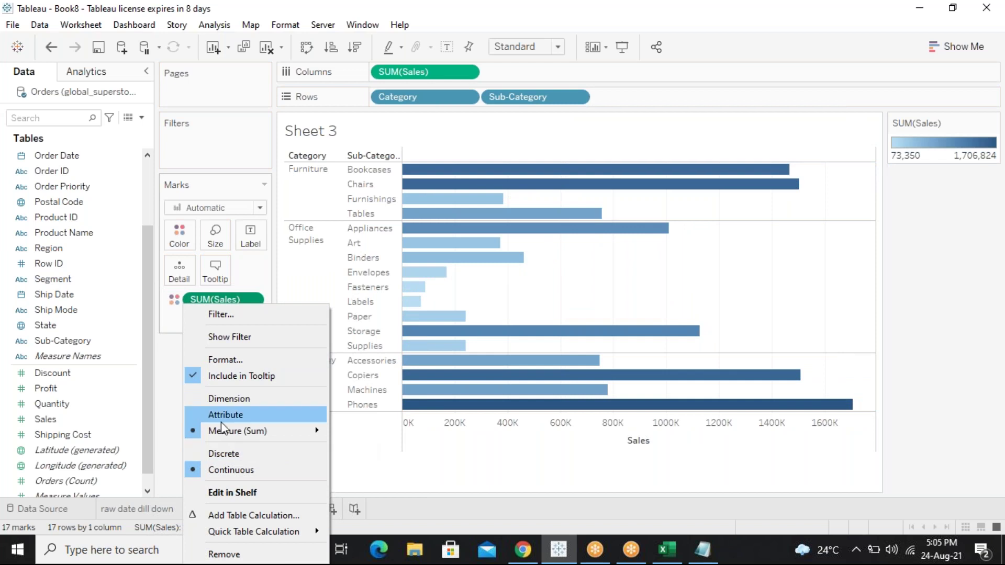
left_click(228, 296)
left_click_drag(227, 295, 251, 374)
left_click_drag(45, 419, 429, 278)
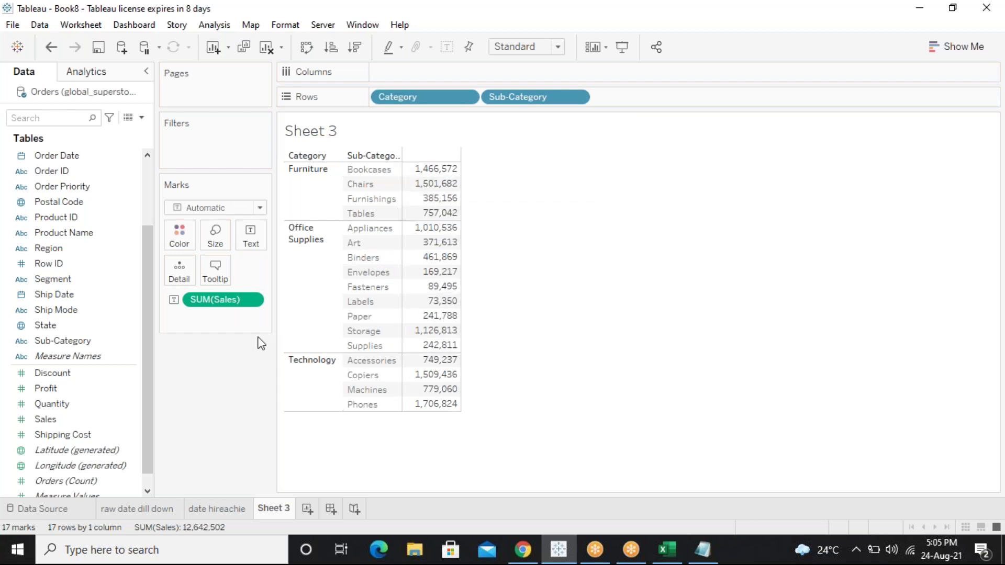
Move Sales from the table's text values to Columns to draw horizontal bars per Sub-Category
left_click_drag(227, 301, 253, 242)
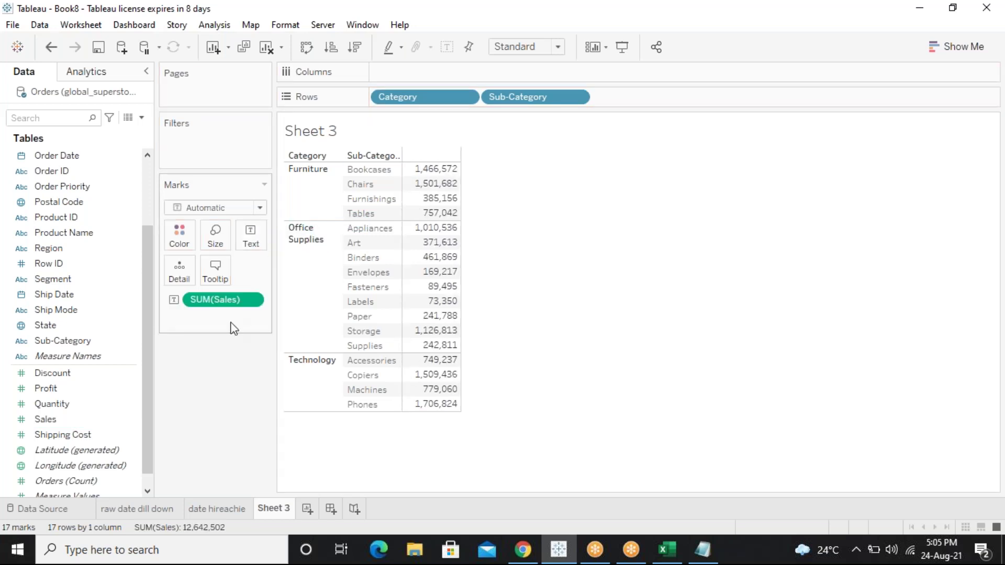
left_click_drag(229, 301, 455, 73)
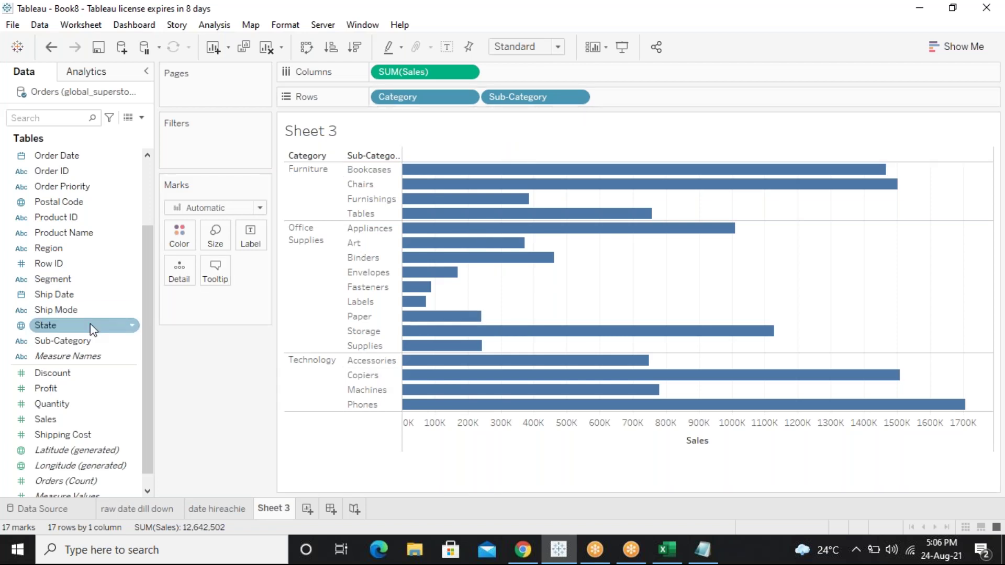
Combine Category and Sub-Category into a hierarchy named Products
left_click_drag(146, 297, 141, 221)
left_click(138, 219)
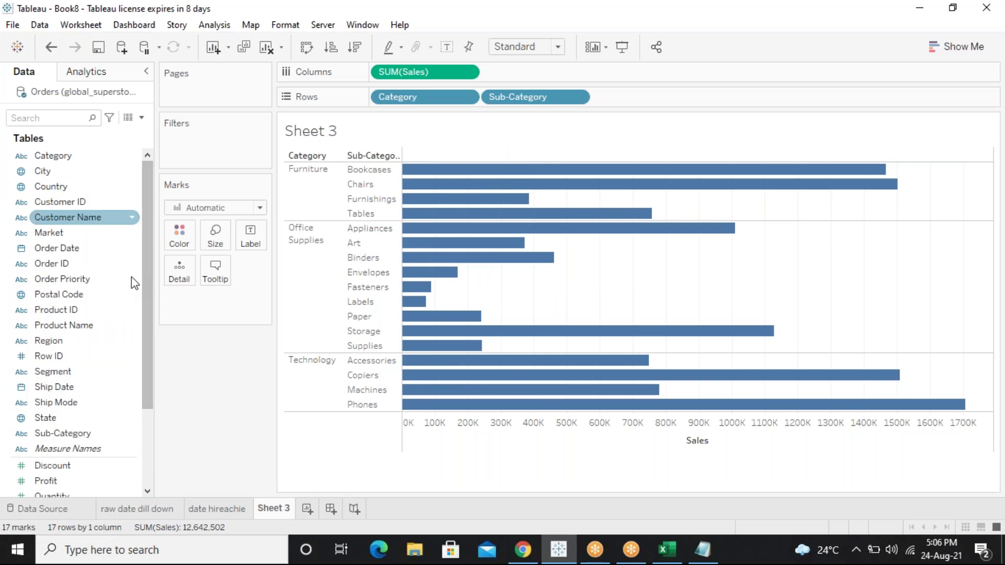
left_click(65, 435)
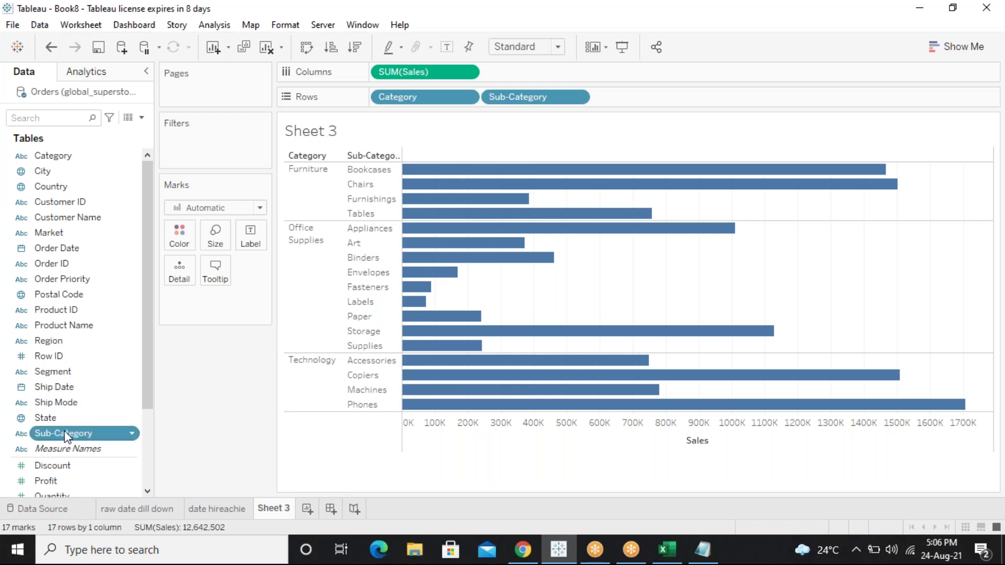
left_click(65, 435)
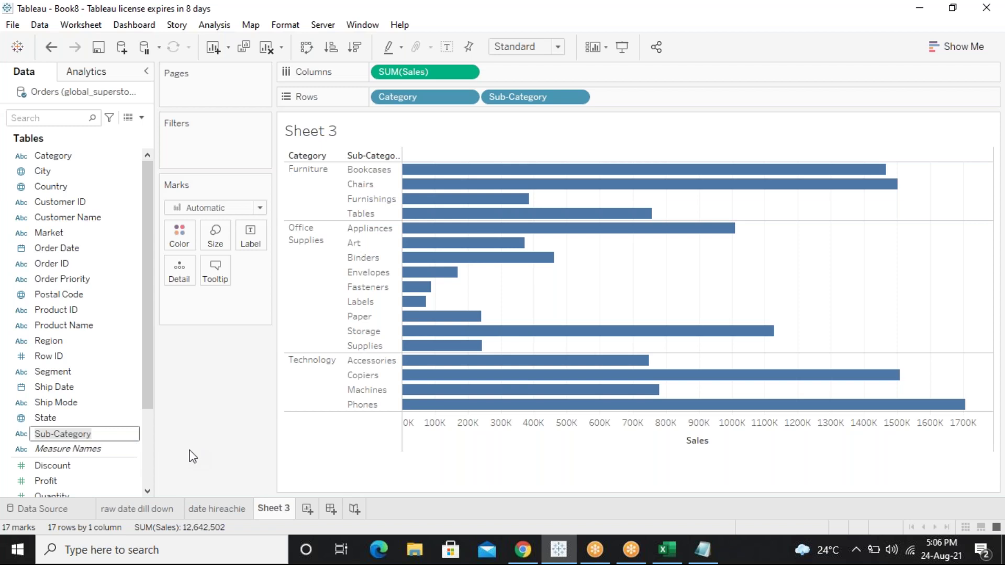
key("Return")
left_click_drag(80, 432, 61, 173)
left_click_drag(56, 159, 58, 159)
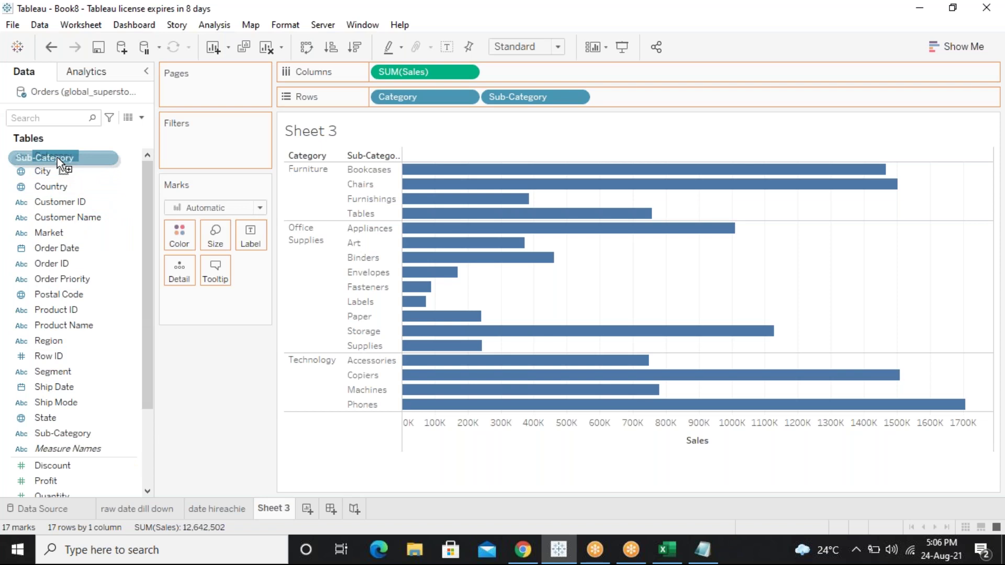
left_click_drag(58, 157, 57, 157)
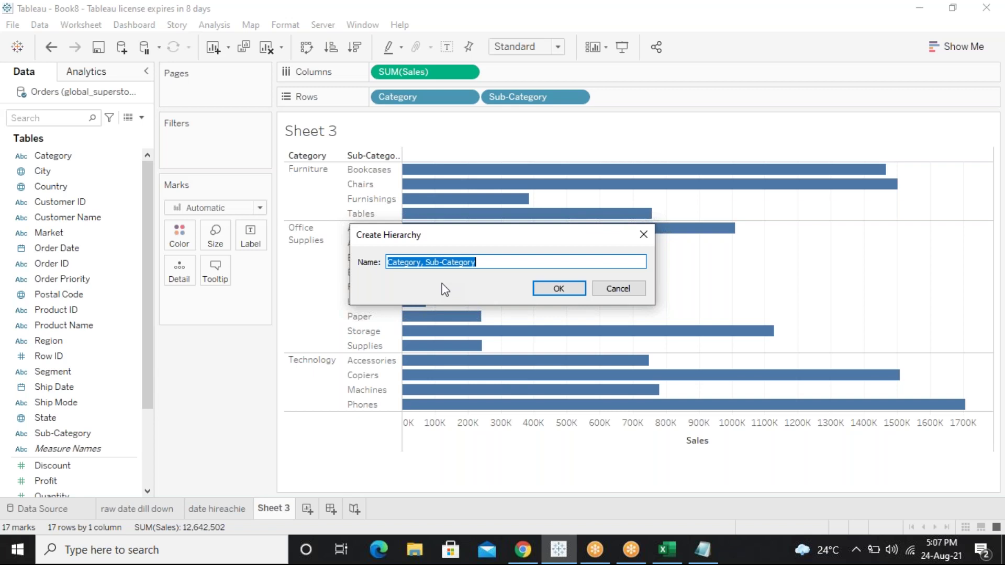
key("BackSpace")
type("Products")
key("Return")
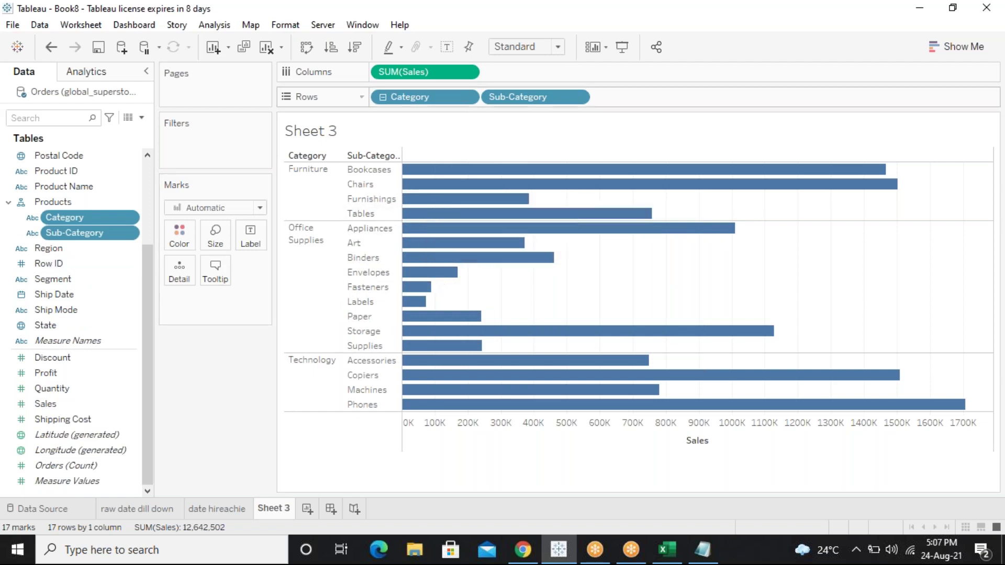
Remove Category and Sub-Category from Rows, keeping only Sales on Columns
left_click_drag(443, 98, 250, 389)
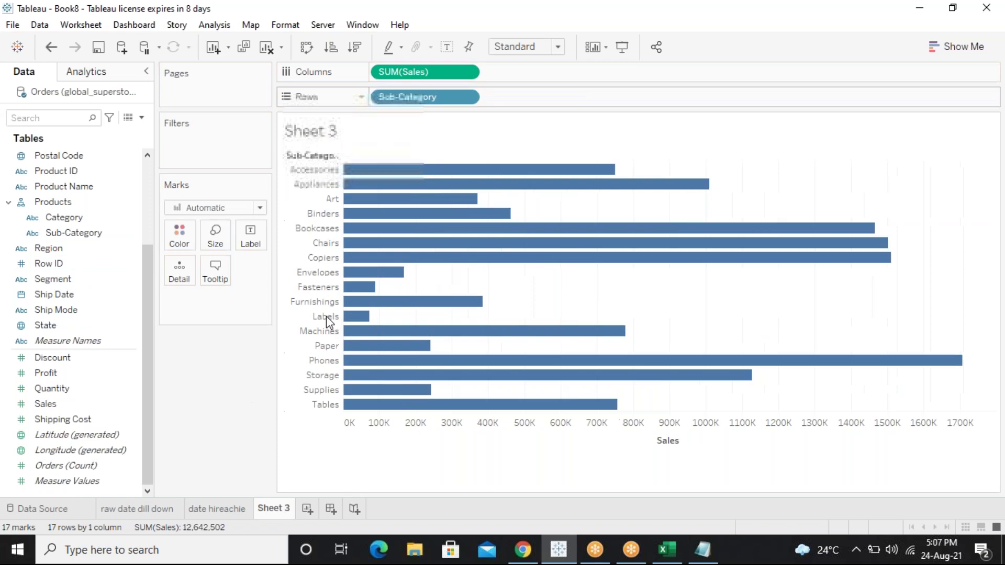
left_click_drag(433, 98, 250, 389)
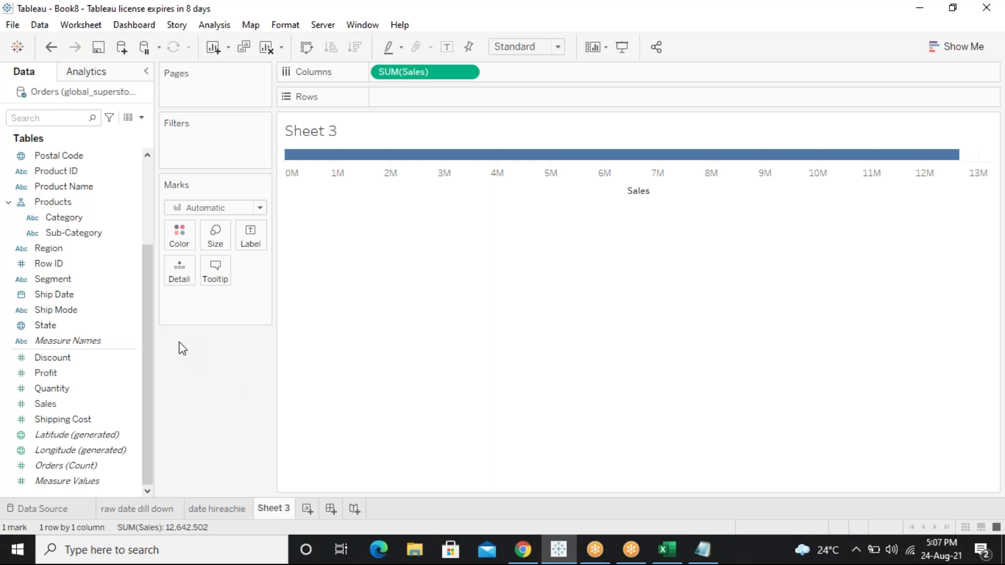
Place the Products hierarchy on Rows and drill down from Category to Sub-Category
left_click(57, 208)
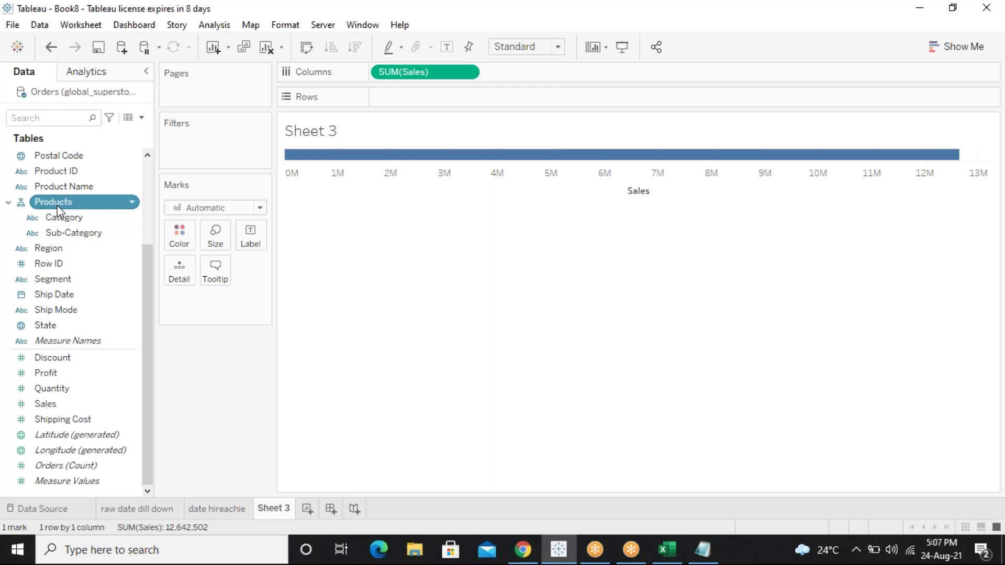
mouse_move(57, 208)
left_mouse_down()
mouse_move(176, 193)
mouse_move(228, 166)
mouse_move(423, 128)
mouse_move(433, 100)
left_mouse_up()
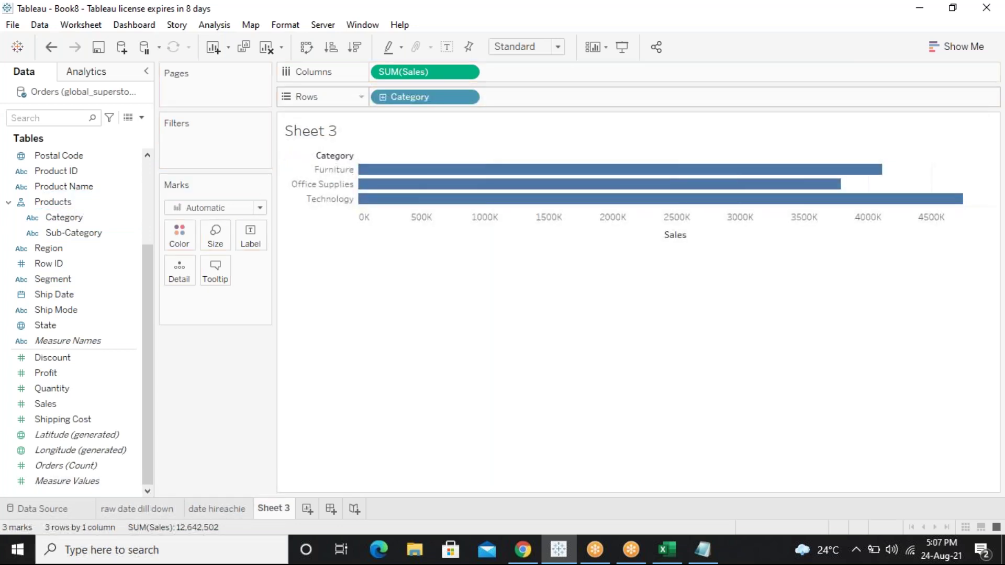
left_click(383, 97)
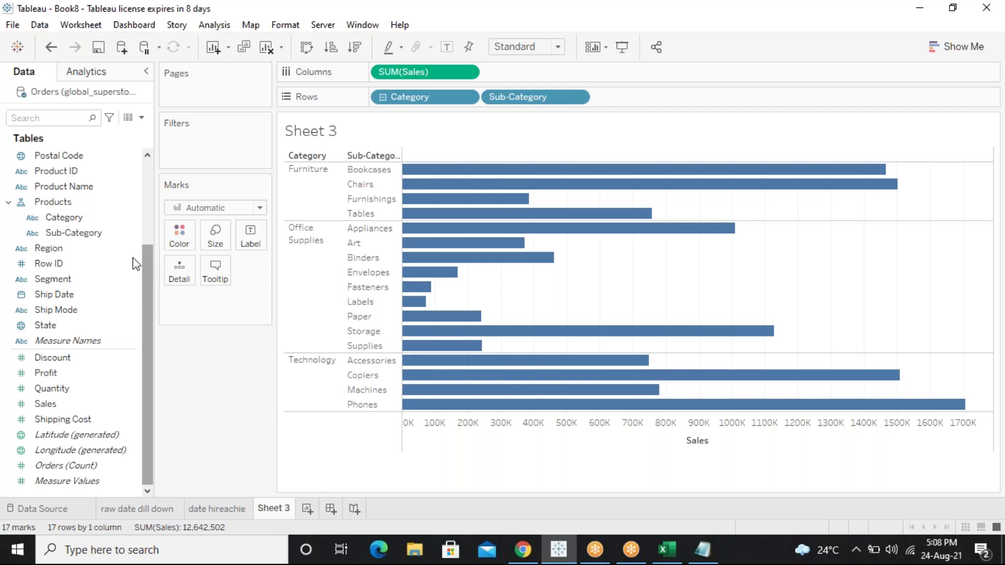
Rename the current worksheet, Sheet 3, as "hireachy of cat&subc"
right_click(275, 510)
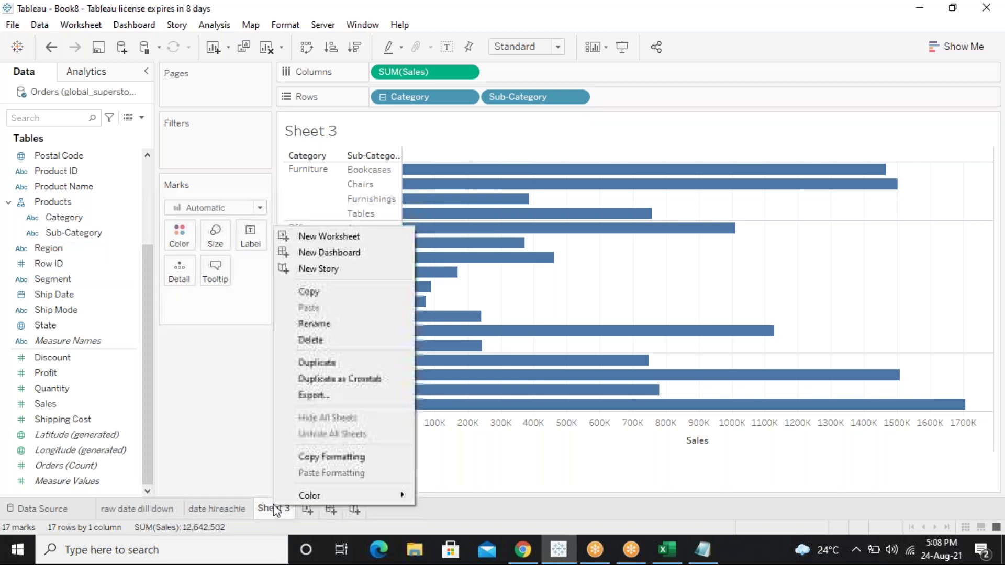
left_click(326, 328)
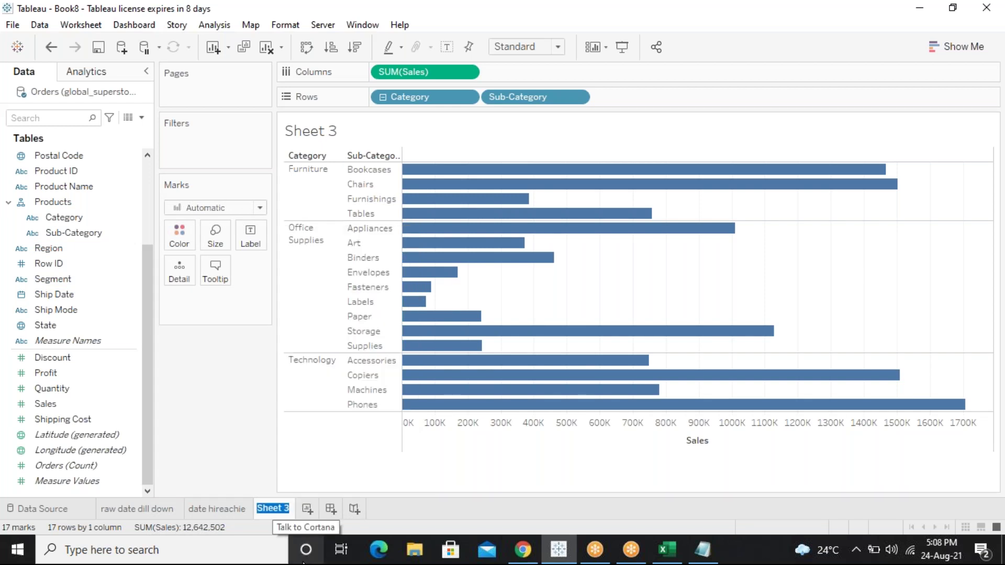
type("hirea")
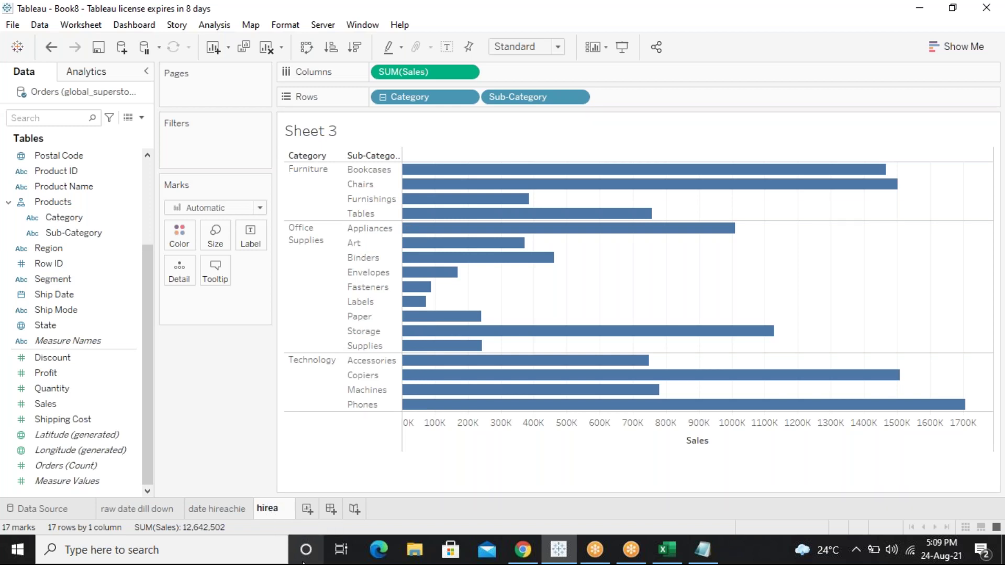
type("chy")
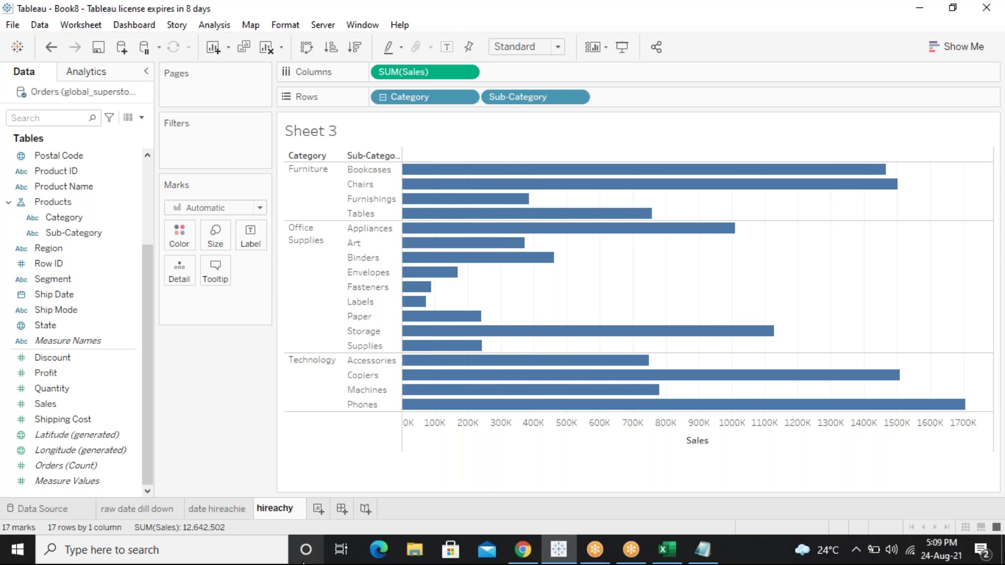
type(" of ")
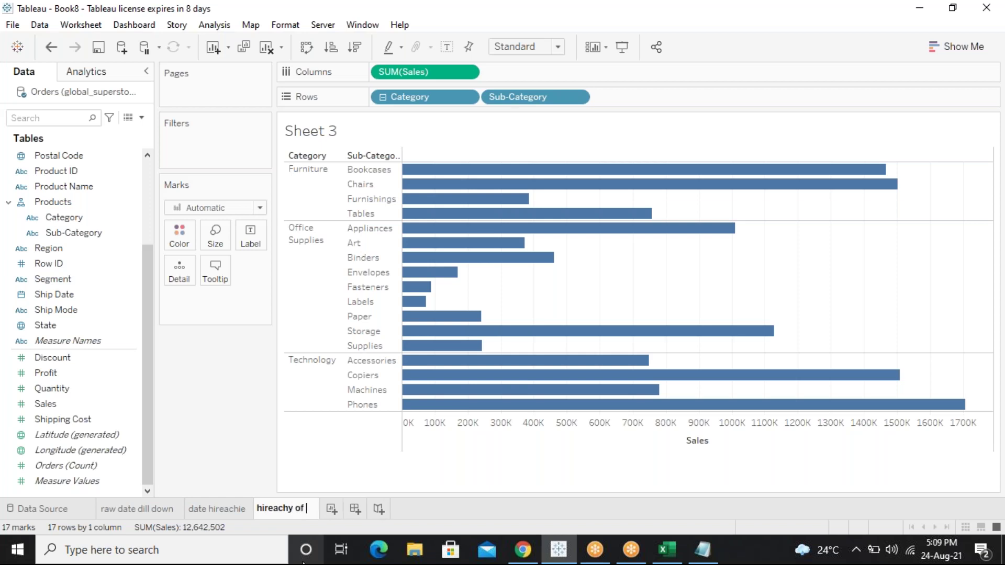
type("cat")
type("&")
type("subs")
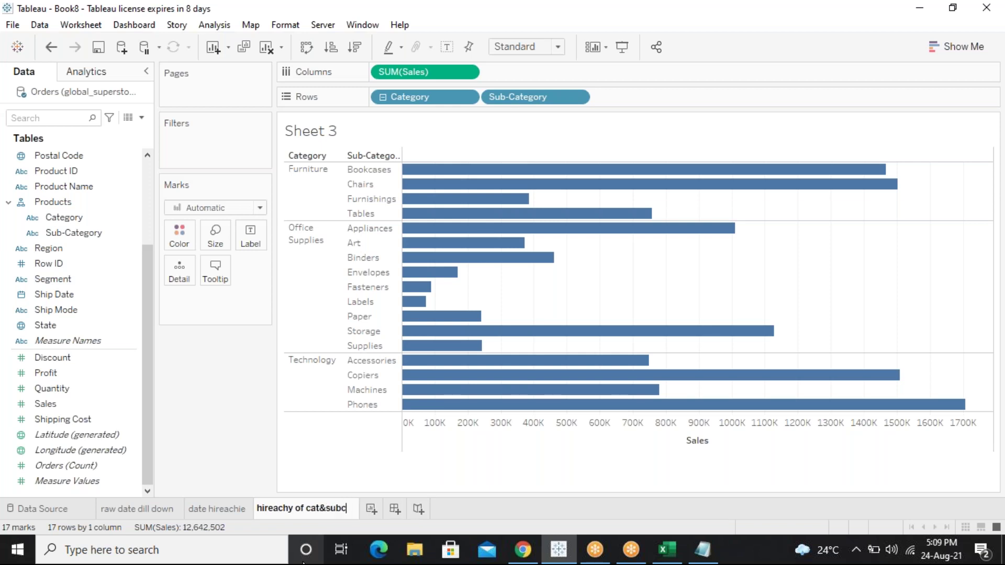
key("Return")
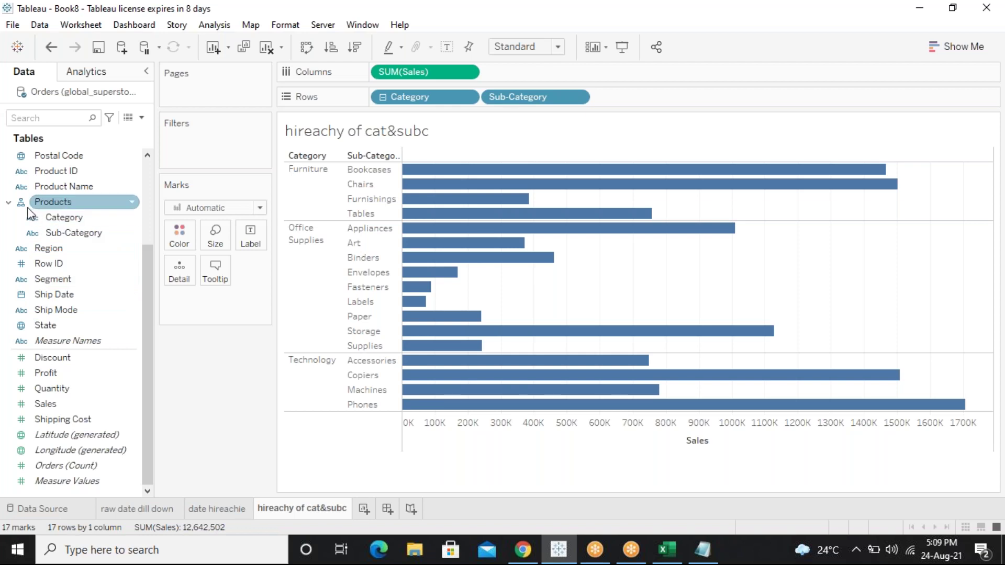
Remove the Products hierarchy and recreate it under the name Products by combining Sub-Category with Category
right_click(133, 207)
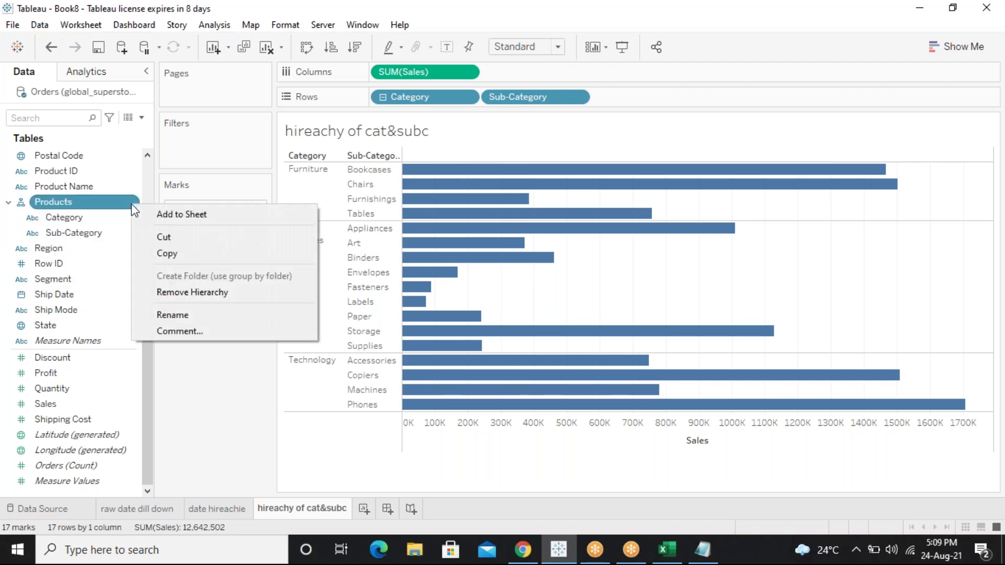
left_click(190, 294)
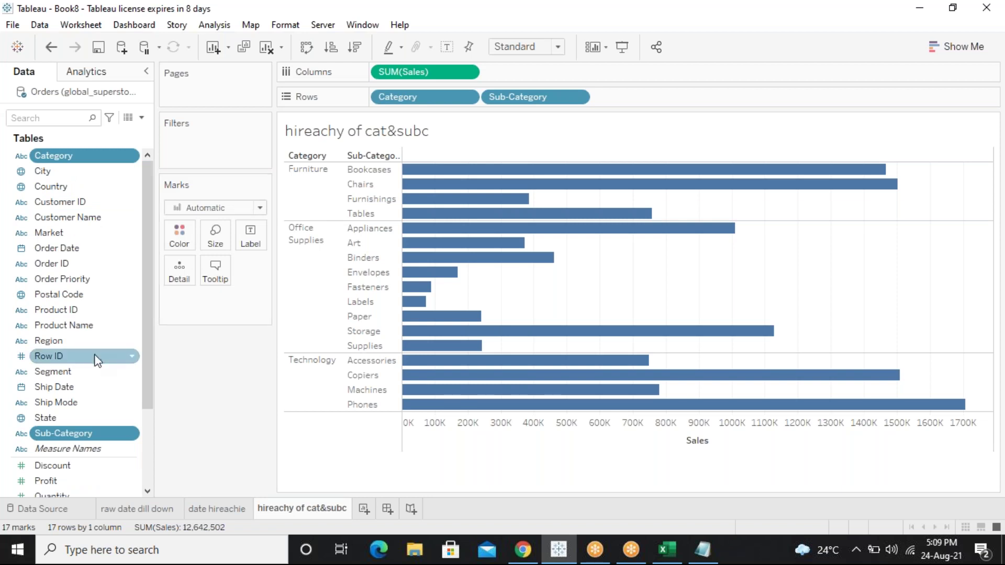
left_click_drag(102, 429, 86, 155)
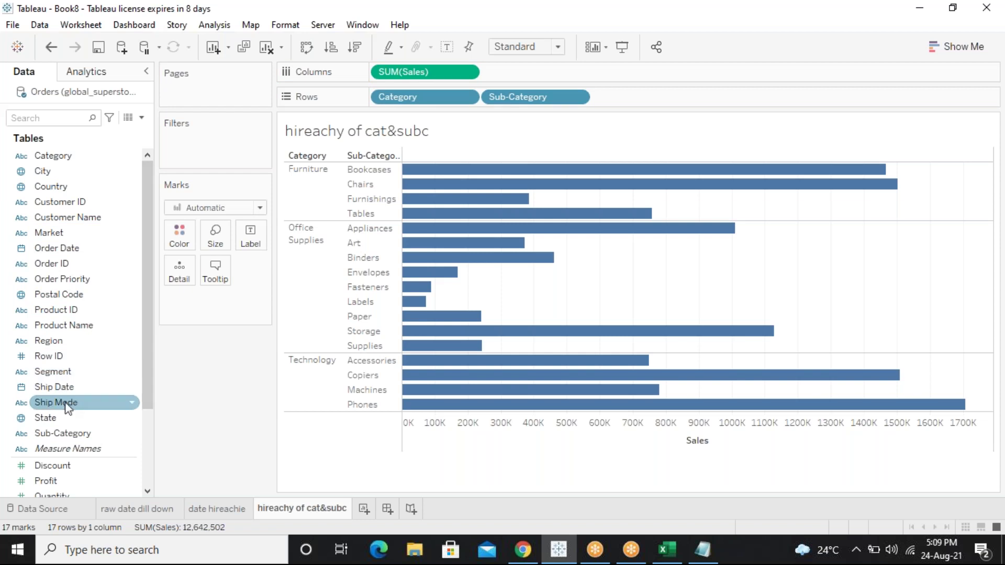
left_click_drag(63, 433, 56, 160)
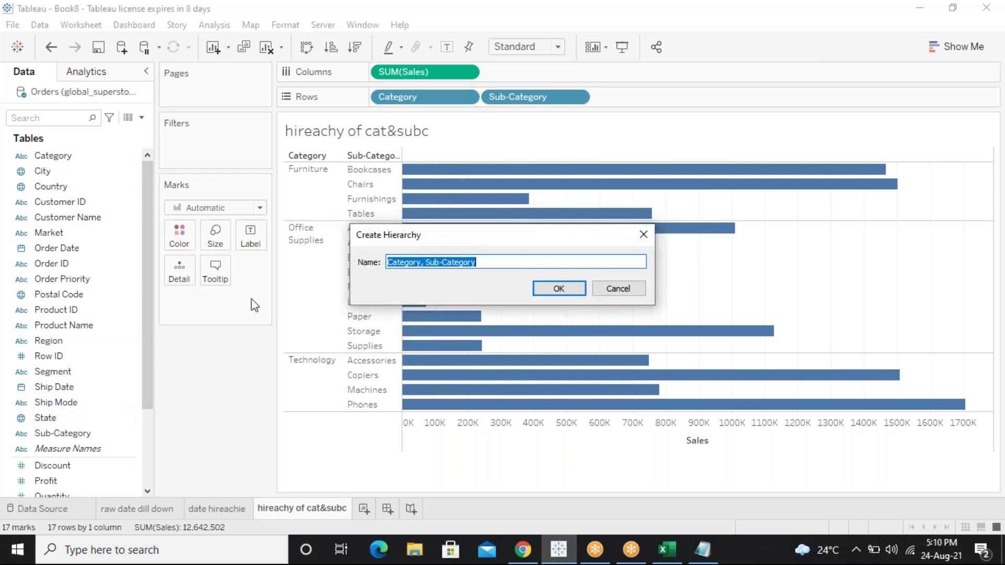
type("Products")
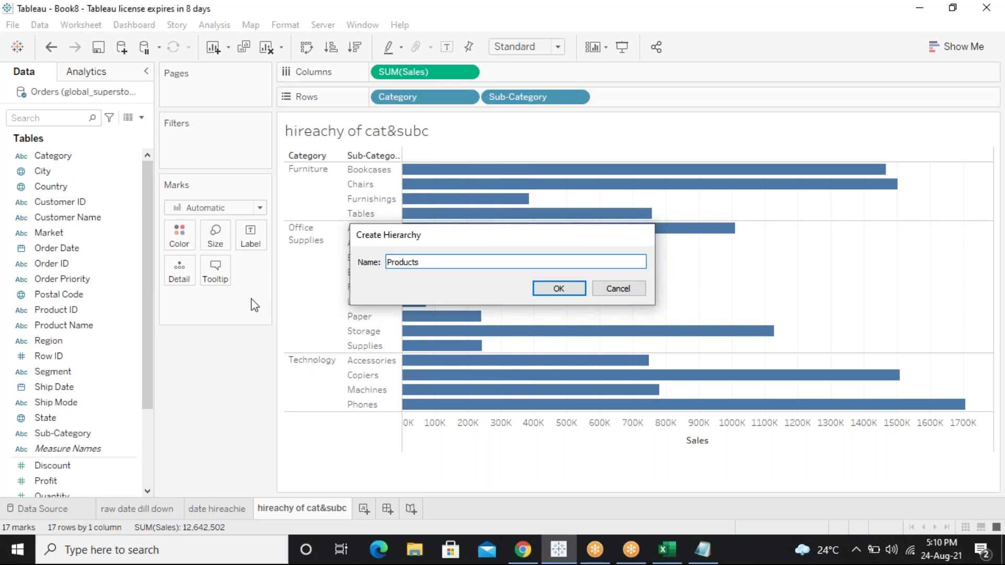
key("Return")
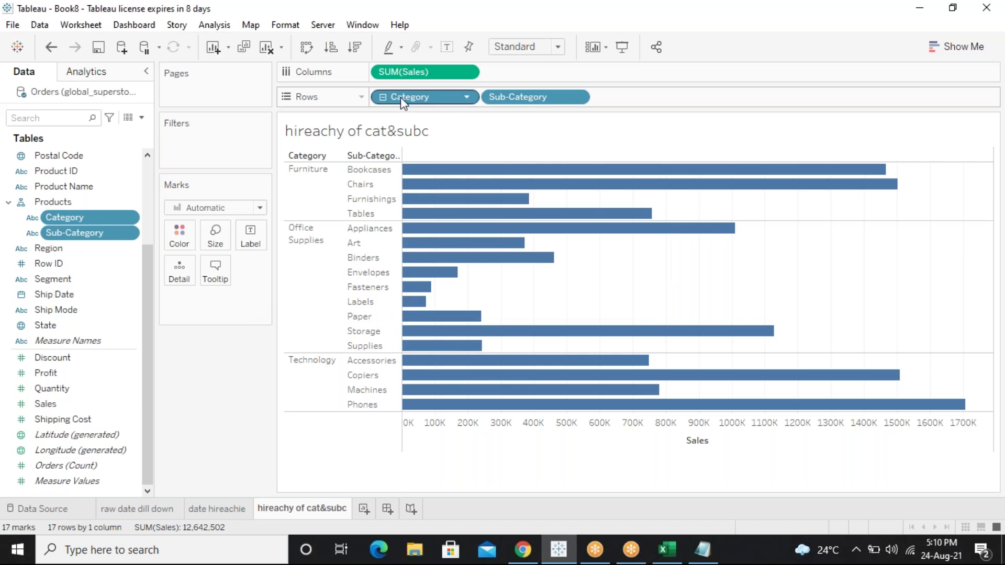
Collapse the Category level on Rows and drill back down to Sub-Category
left_click(382, 97)
left_click(383, 98)
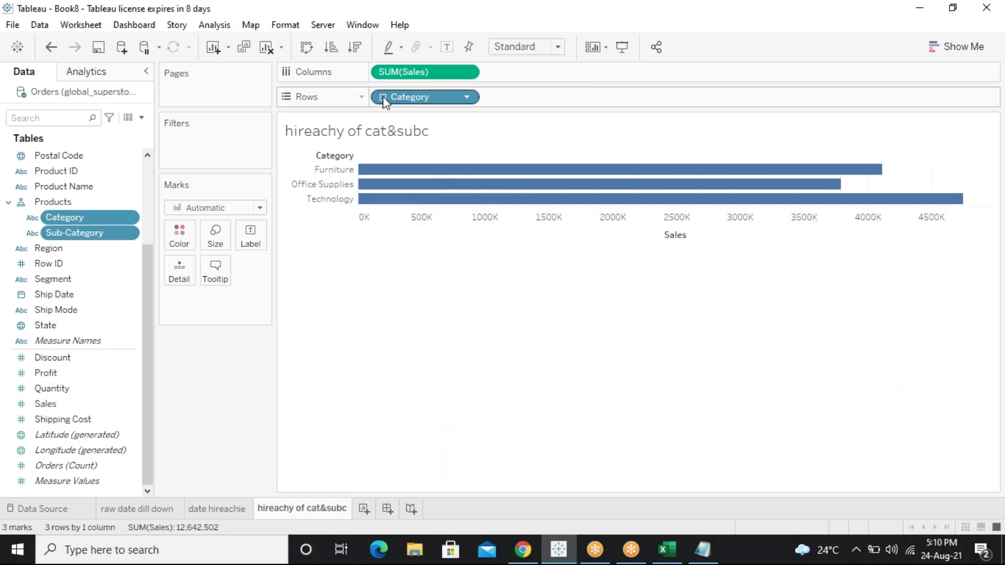
left_click(383, 98)
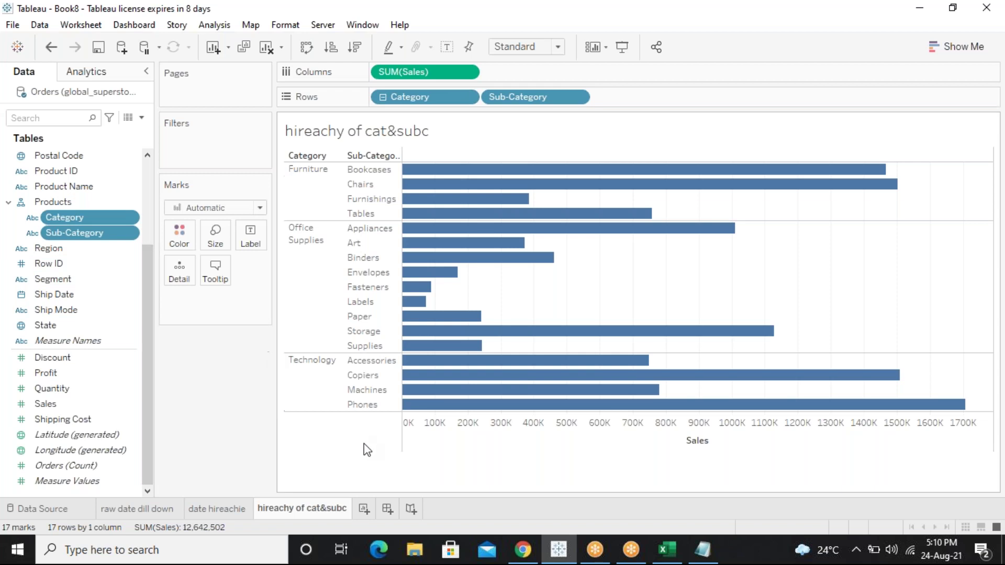
Review the raw date dill down, date hireachie and hireachy of cat&subc worksheets, comparing their drill-down levels
left_click(137, 506)
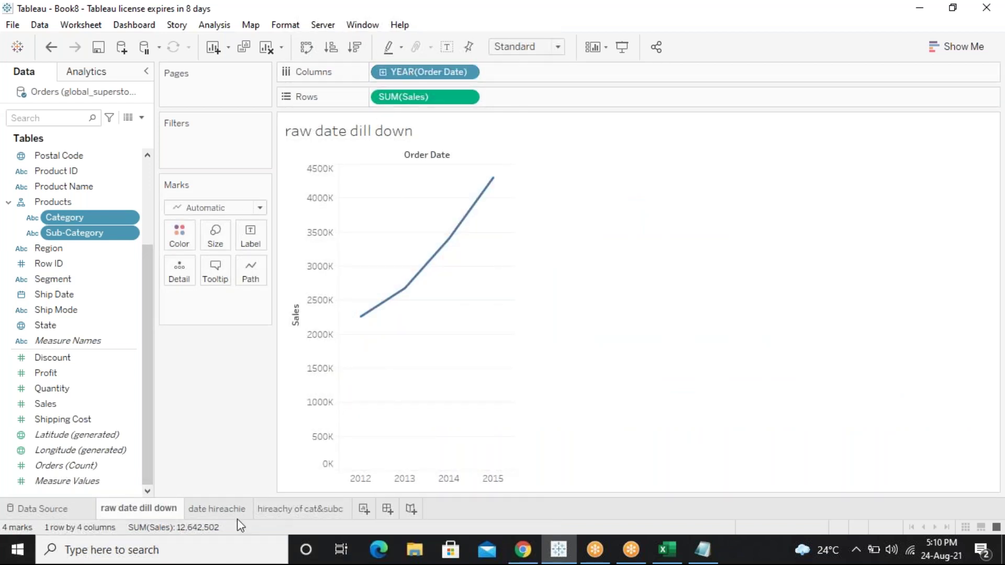
left_click(230, 507)
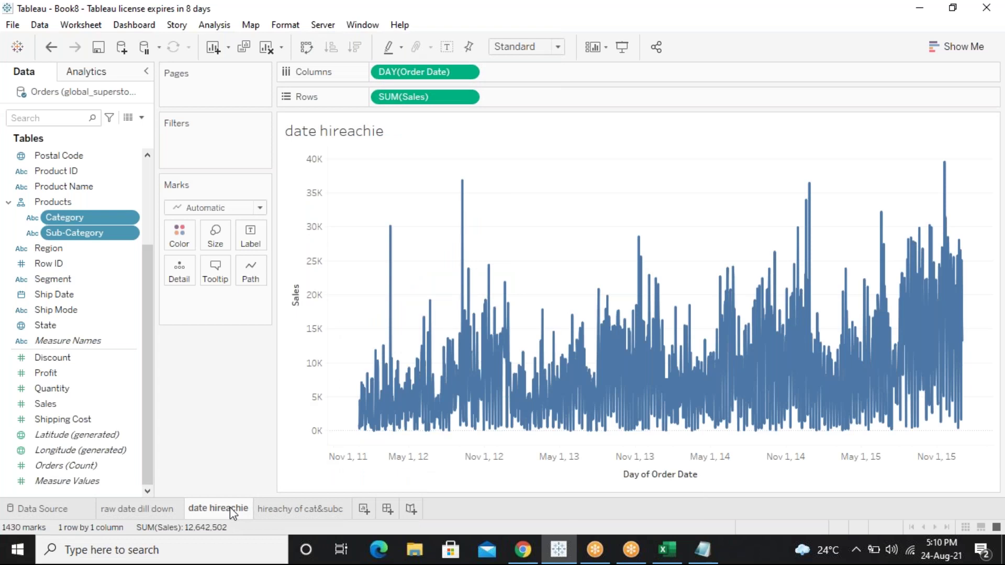
left_click(298, 510)
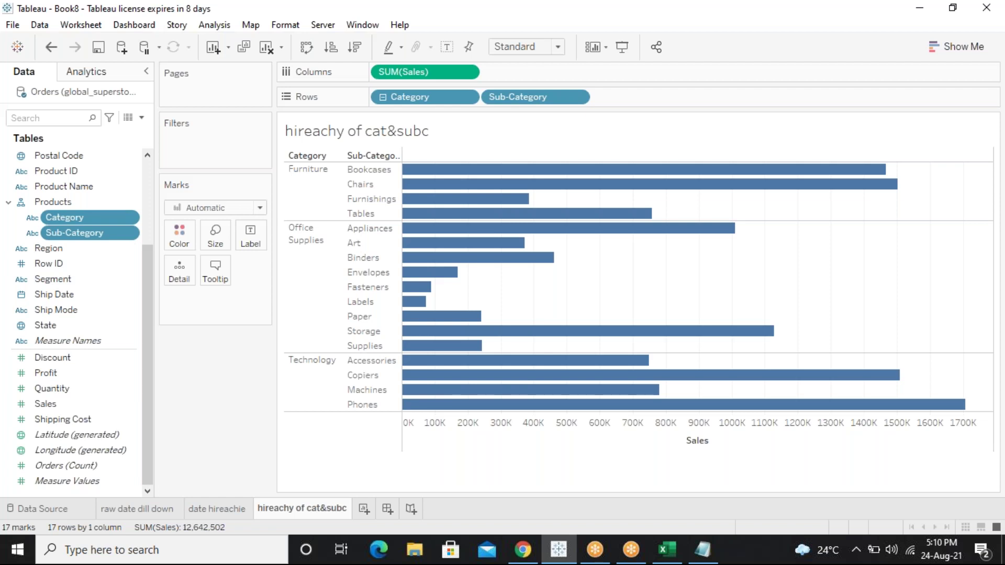
left_click(234, 505)
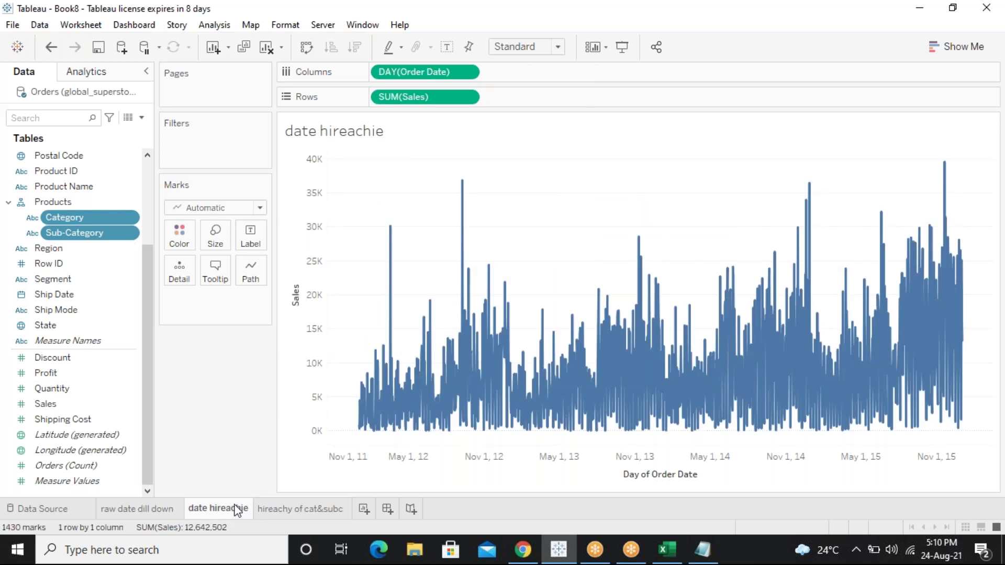
left_click(283, 515)
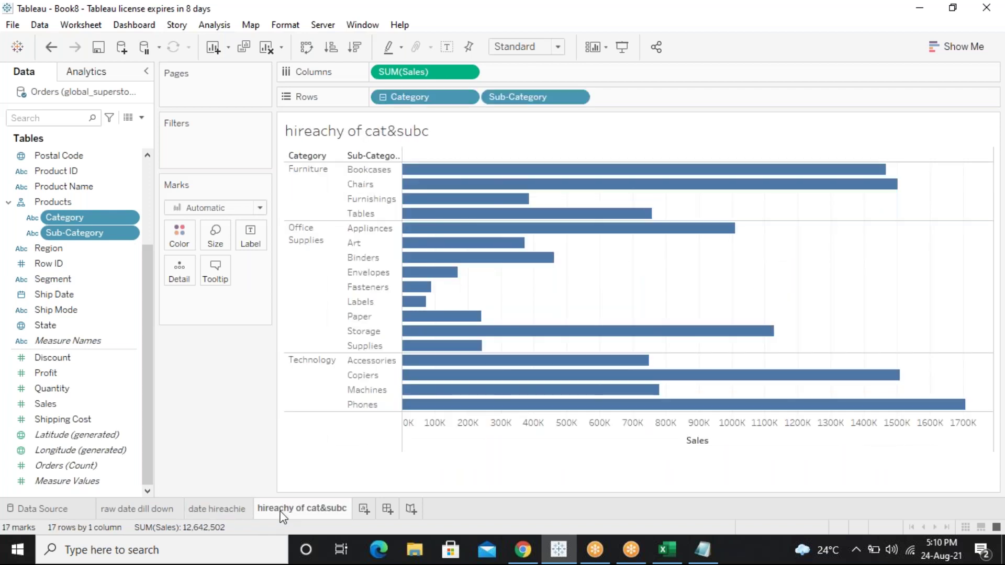
left_click(152, 510)
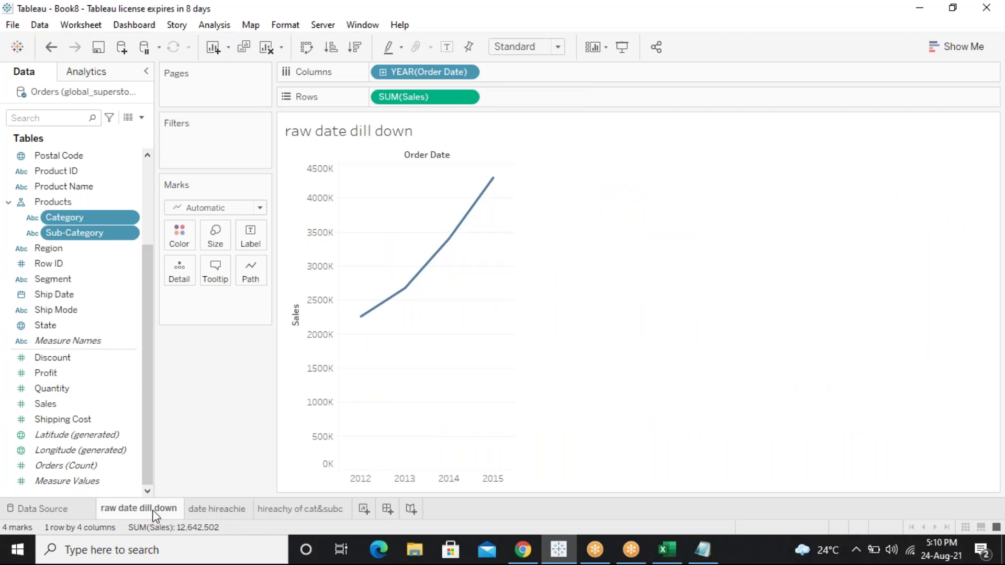
left_click(204, 509)
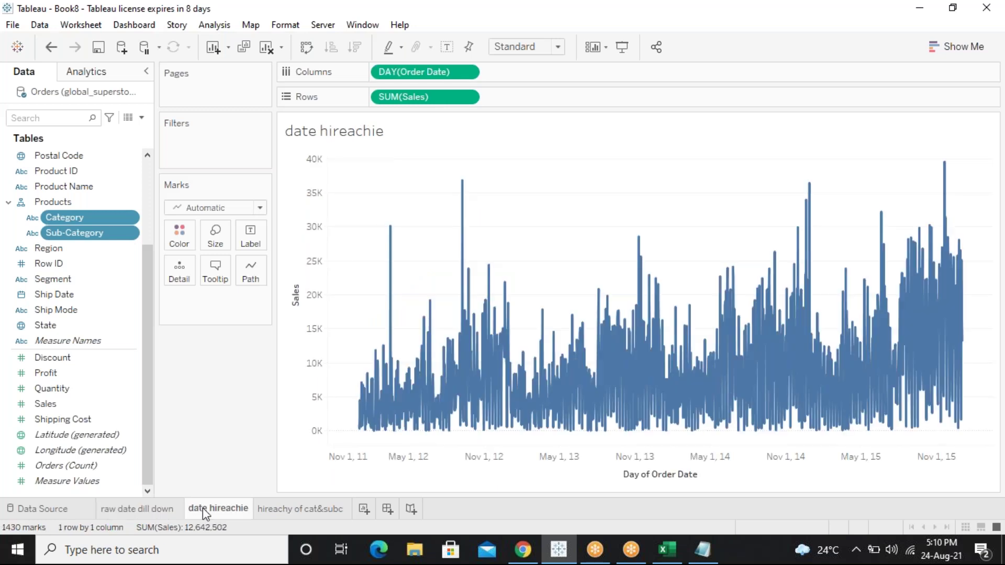
left_click(268, 510)
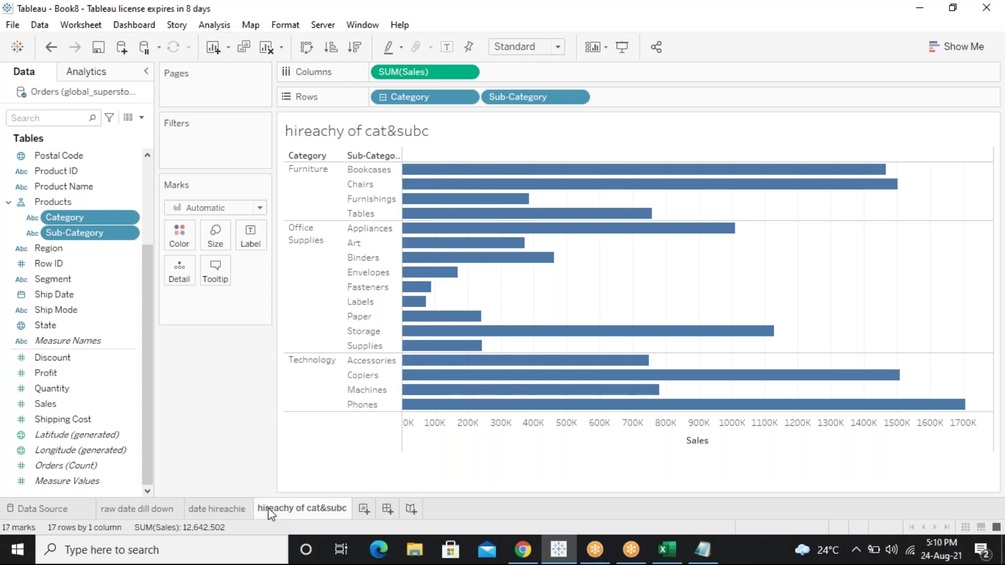
Add a blank worksheet, switch to Notepad and add the heading "Sorting :" two blank lines below the existing notes
left_click(359, 509)
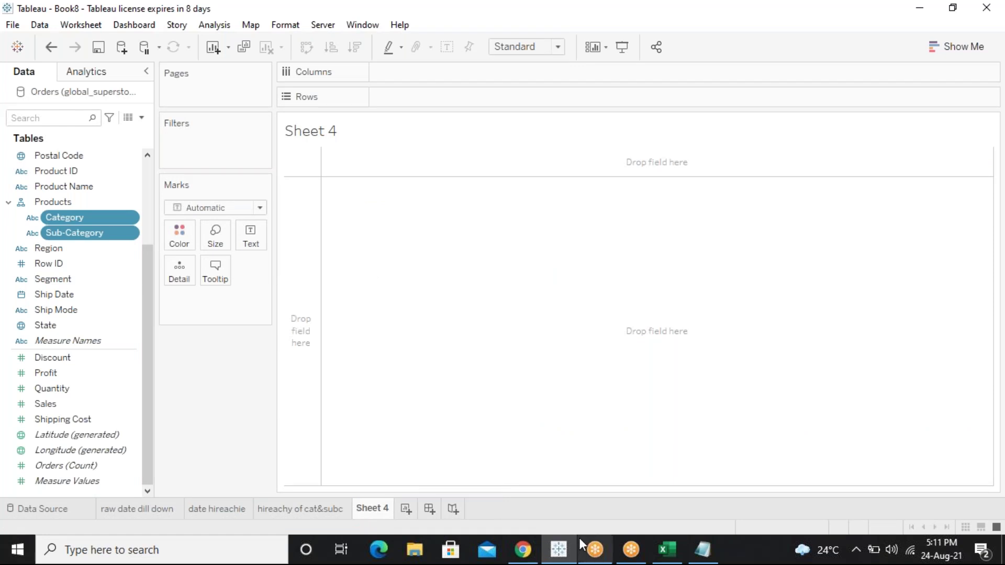
left_click(700, 552)
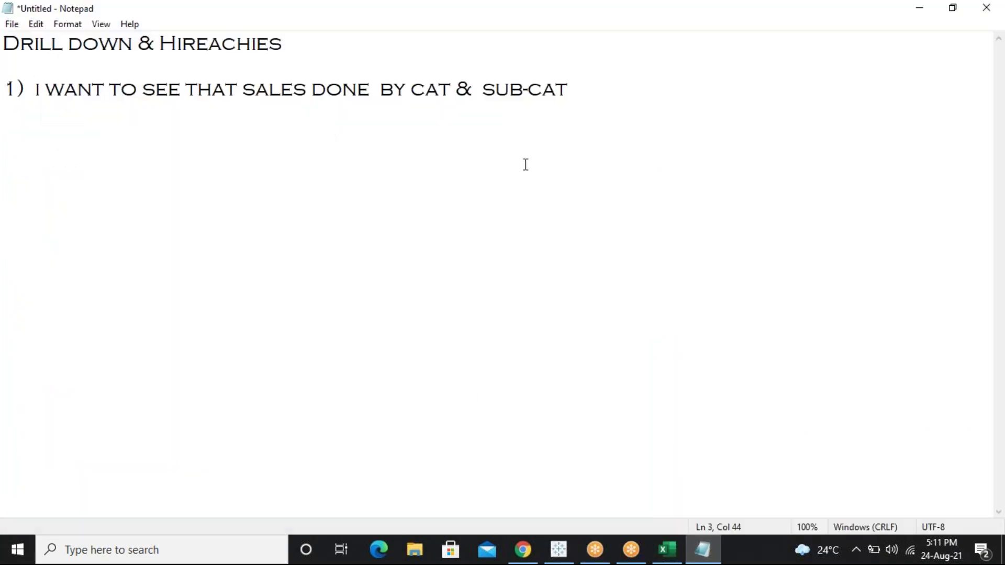
left_click(598, 90)
key("Return")
key("Return")
key("Return")
type("Sorting")
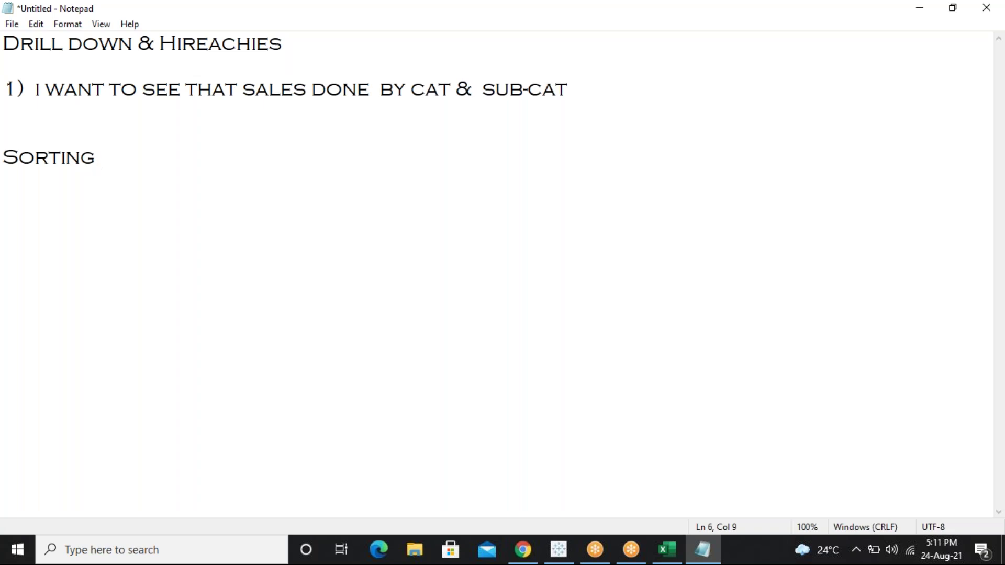
type(":")
List "1) quick sort" and "2) sorting by pills" under the Sorting heading
key("Return")
type("1) quick sort")
key("Return")
type("2) s")
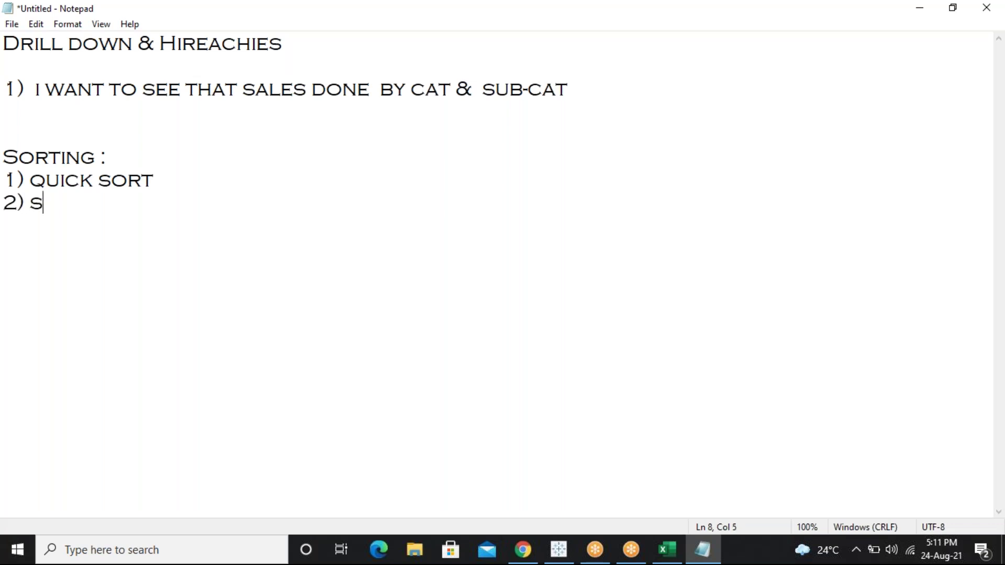
type("orting by pill")
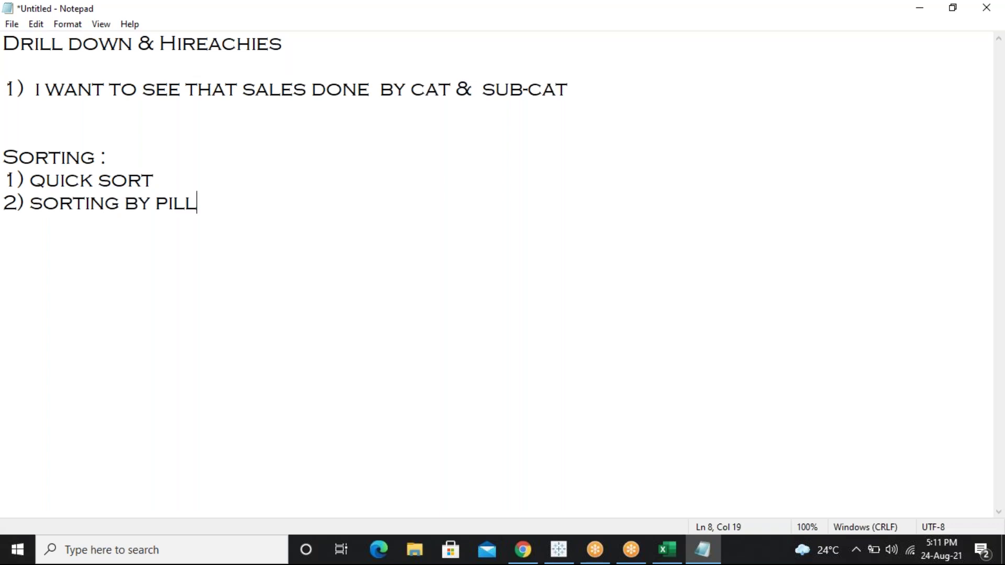
type("s")
Add "3) sorting by tool bar" and "4) sorting by shortcut method" to the list under the Sorting heading
key("Return")
type("3) sorting by ")
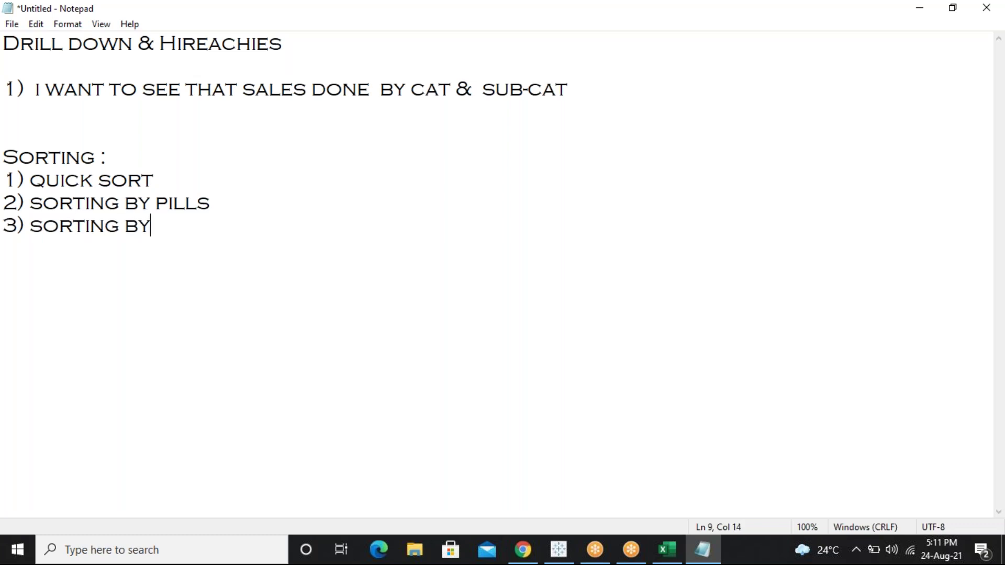
type("tool bar")
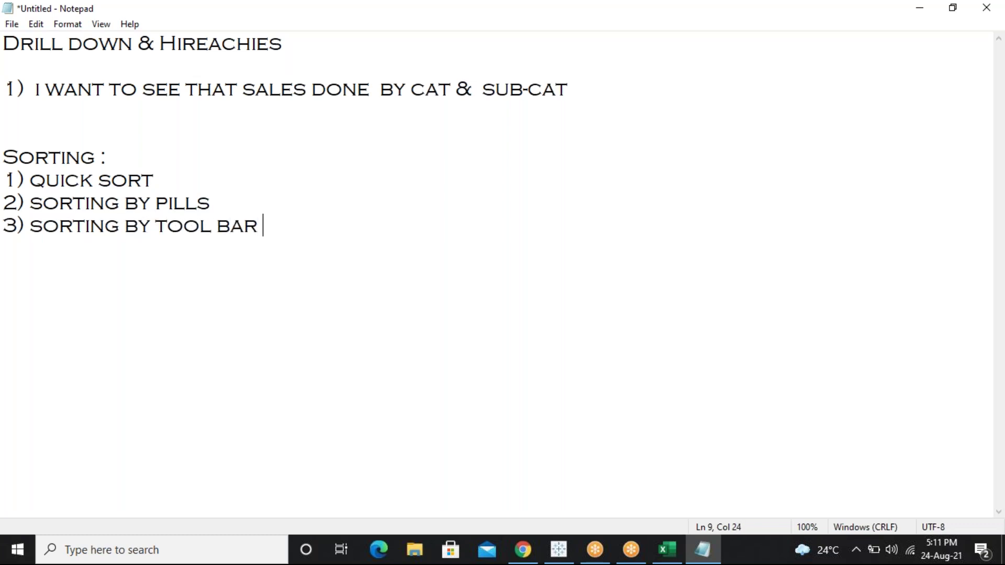
key("Return")
type("4) sorti")
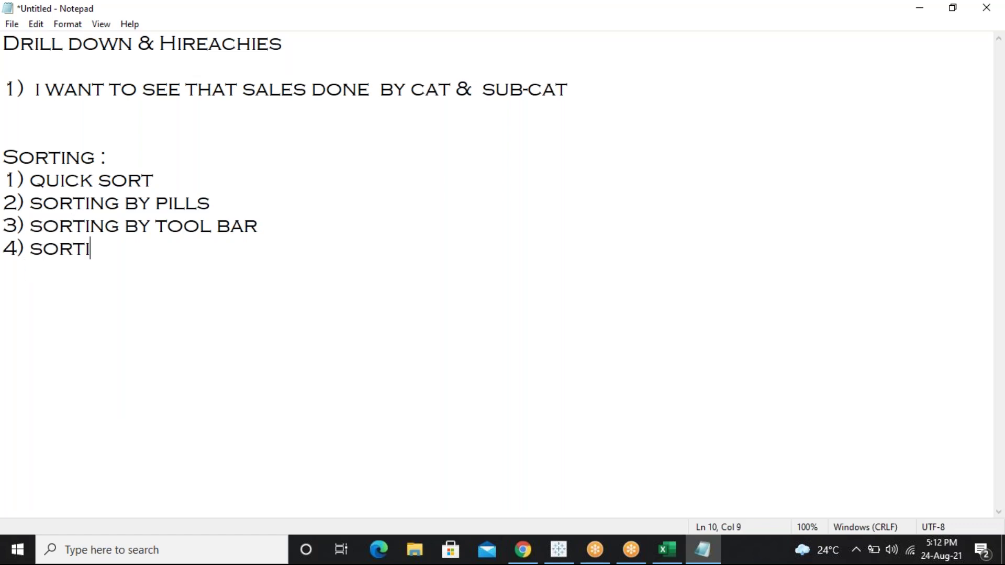
type("ng by shortcut metho")
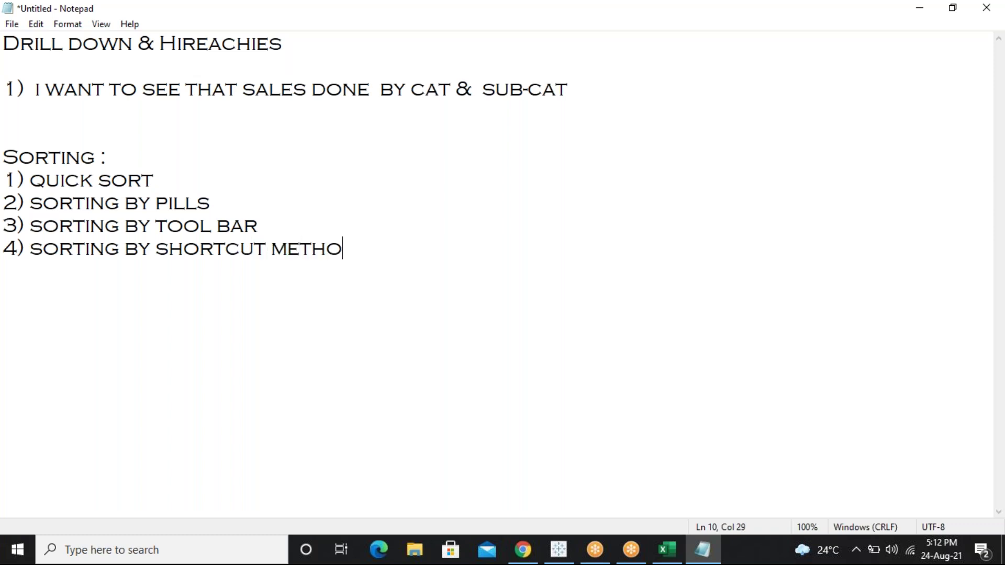
type("d")
Add "5) sorting by markscard" as the last list entry and highlight the whole Sorting section to review it
key("Return")
type("5) s")
type("ho")
key("BackSpace")
key("BackSpace")
type("orting by ")
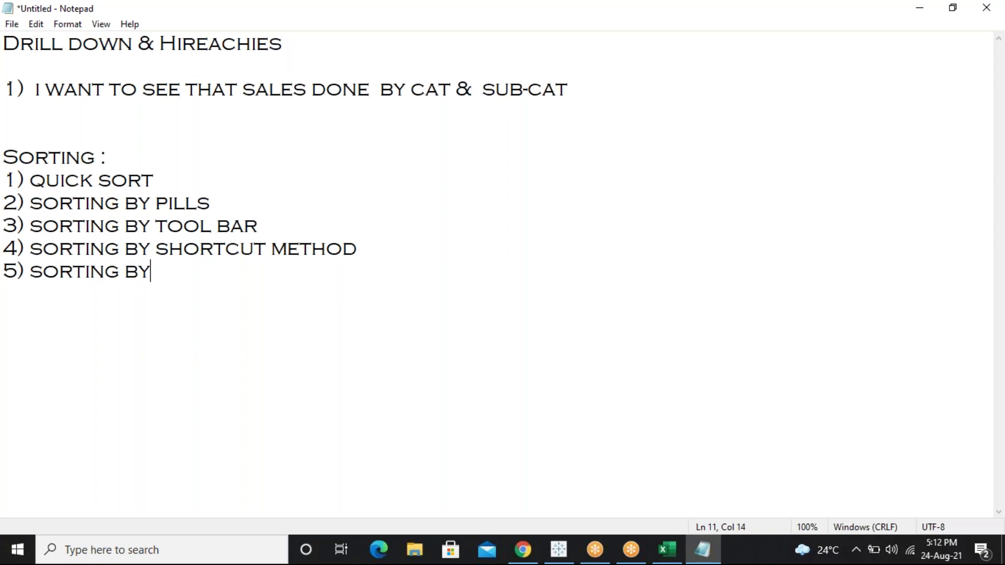
type("markscard")
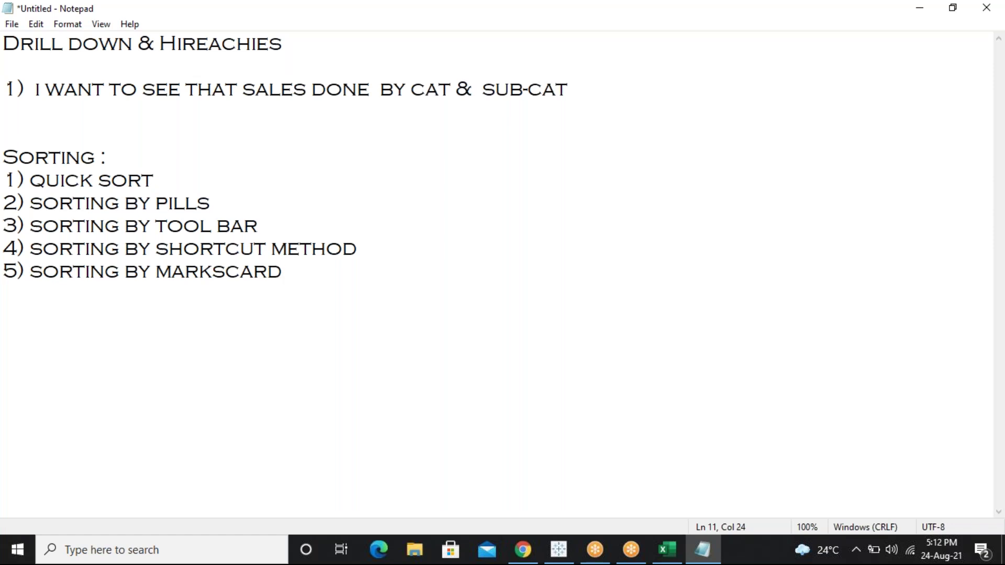
left_click_drag(343, 281, 9, 135)
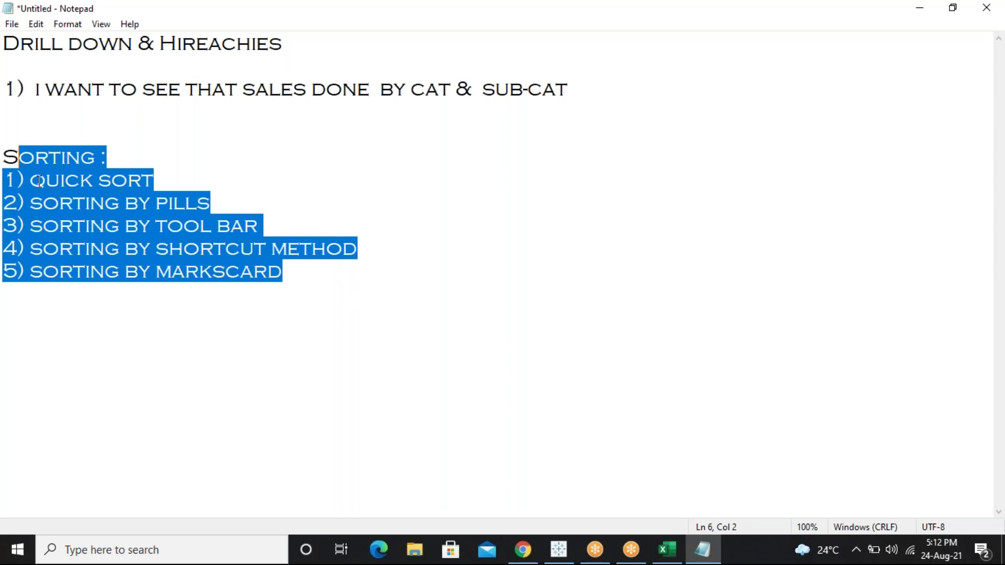
left_click_drag(63, 188, 4, 157)
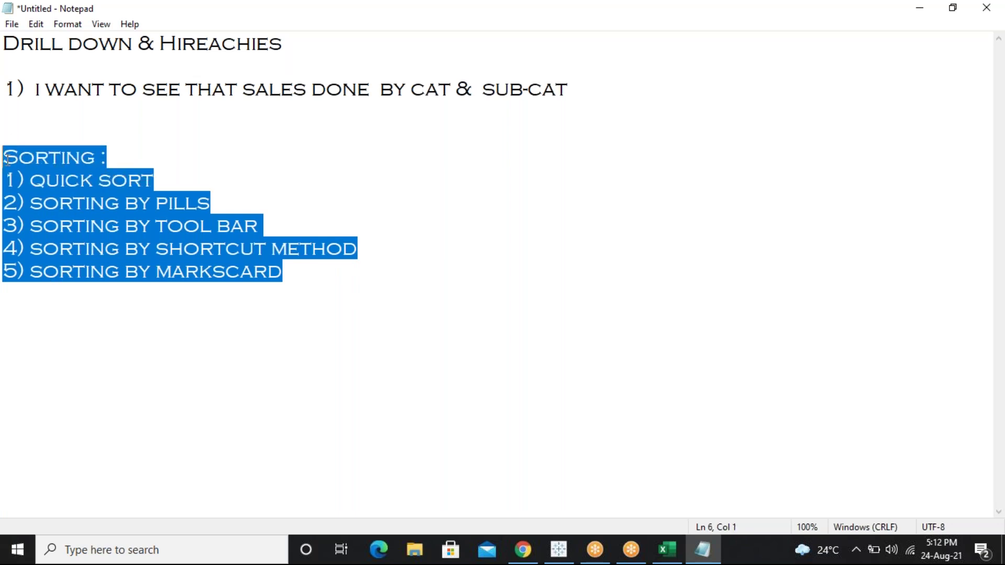
left_click(84, 194)
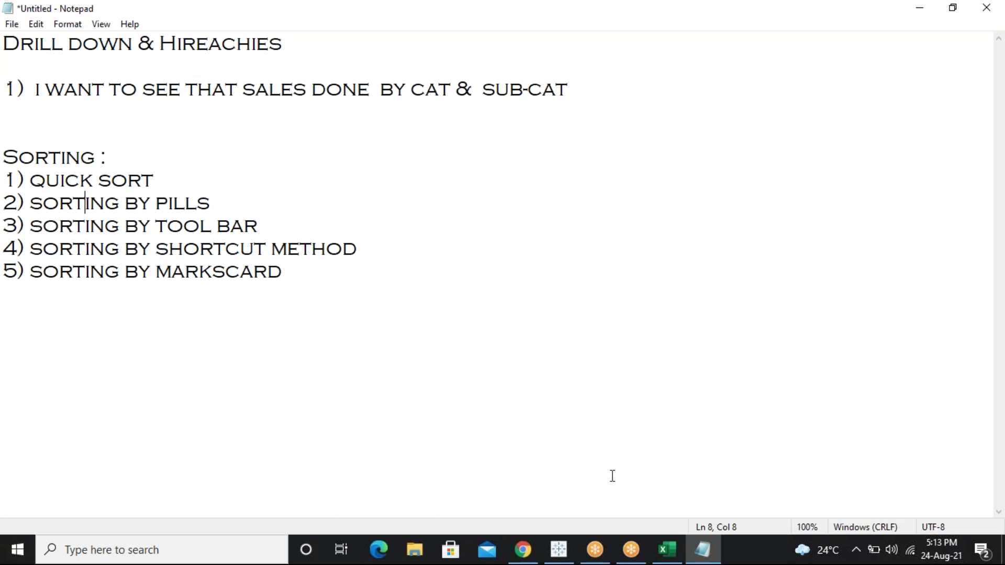
Switch to Tableau and place Category and Sub-Category from the Products hierarchy on Rows of Sheet 4
left_click(575, 559)
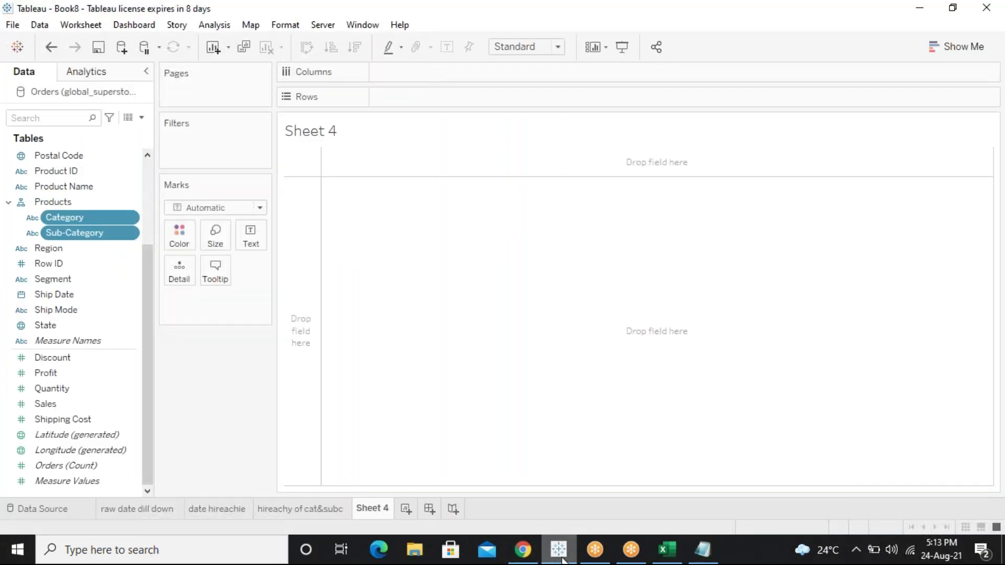
mouse_move(379, 506)
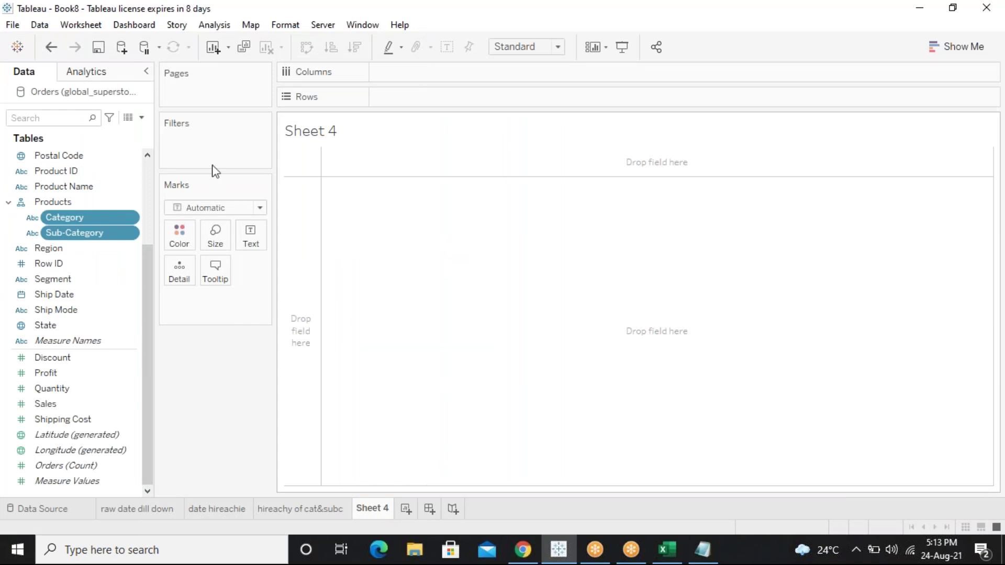
left_click_drag(150, 252, 155, 160)
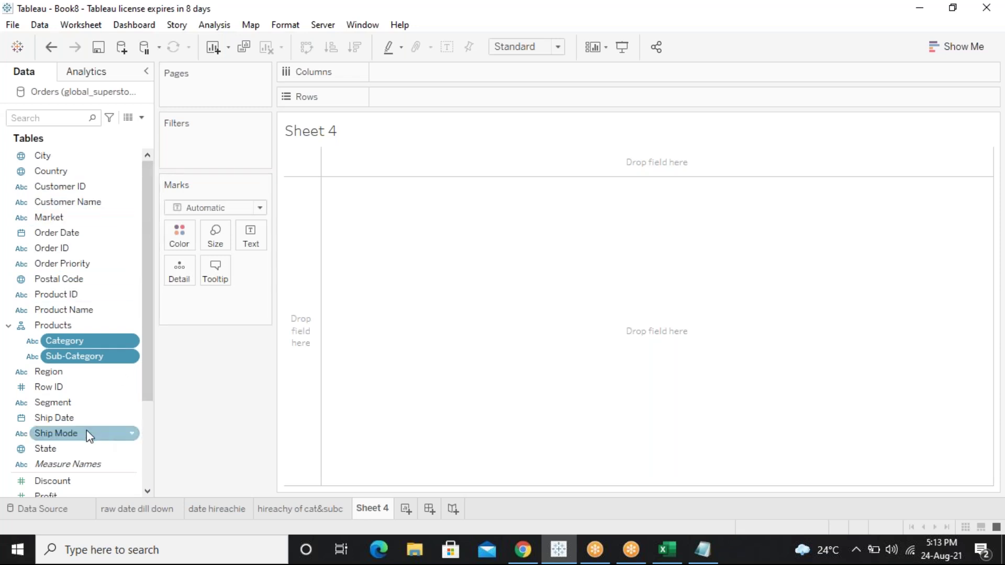
scroll(146, 399, "down", 1)
scroll(148, 383, "up", 1)
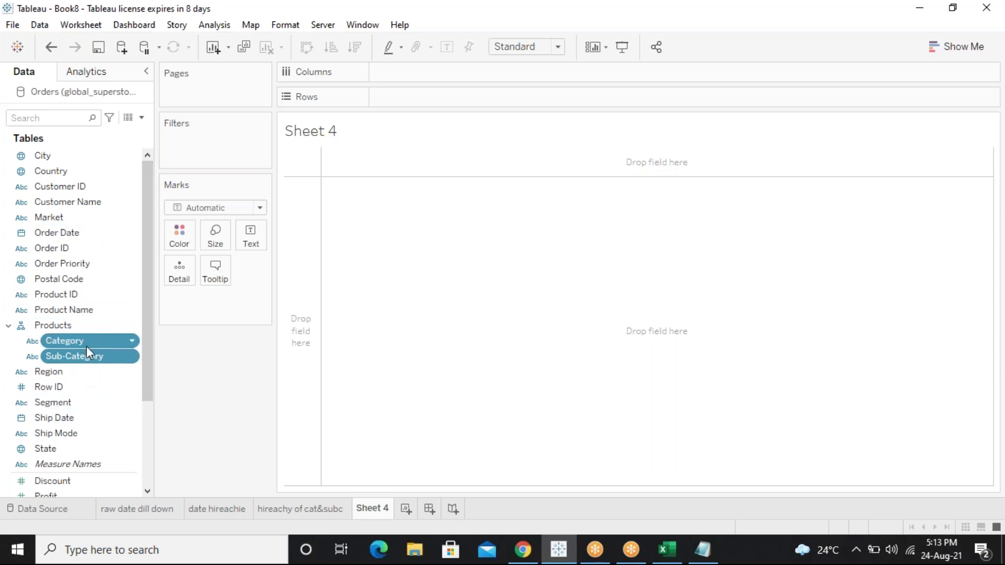
left_click_drag(87, 340, 417, 100)
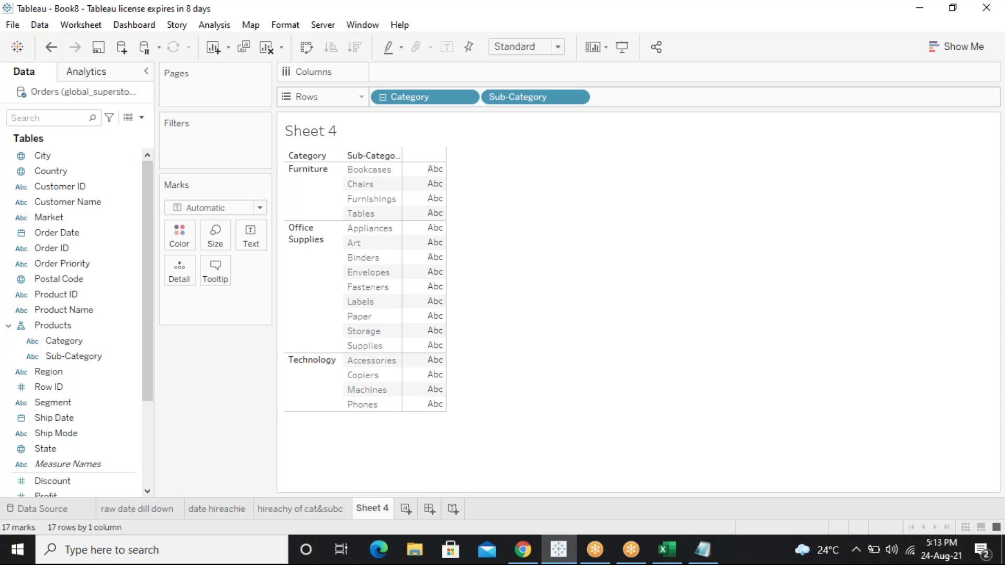
Check the options available for the Products hierarchy, then delete the Sheet 4 worksheet
left_click(56, 328)
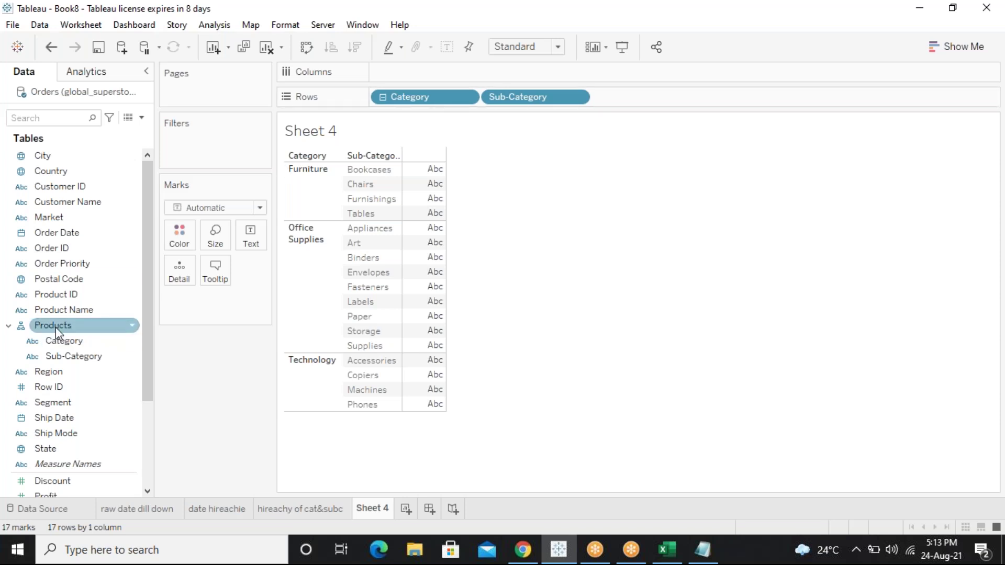
right_click(55, 328)
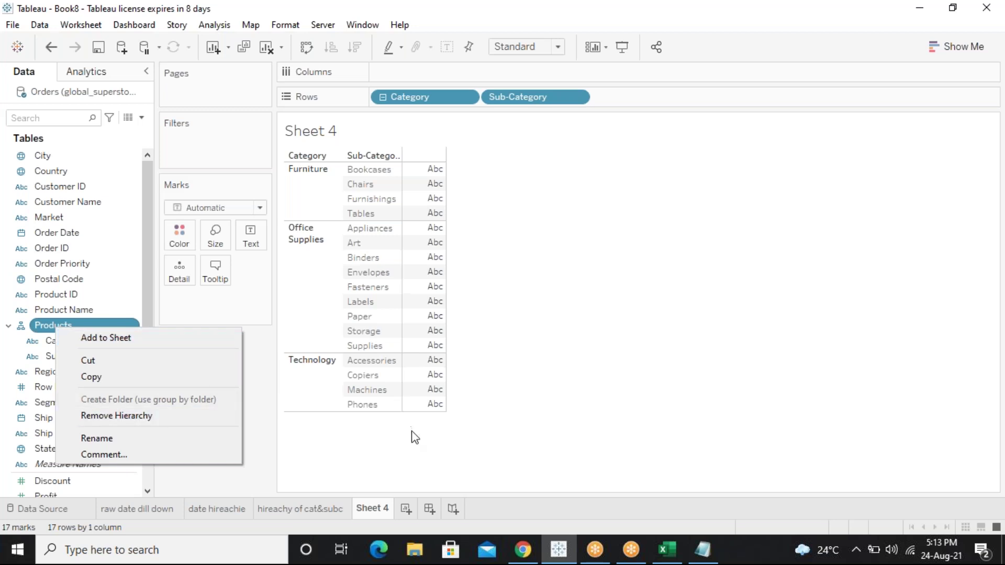
left_click(421, 457)
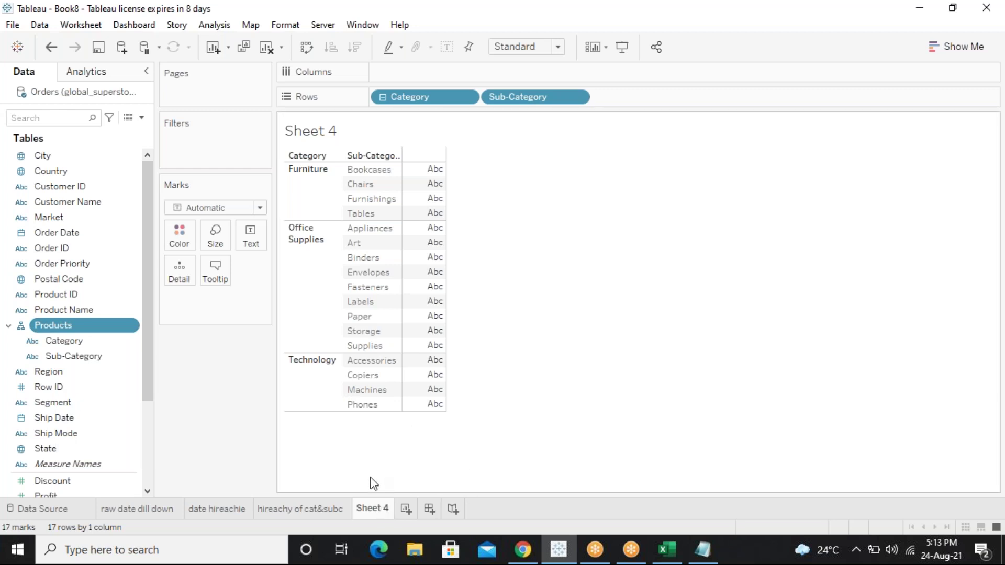
right_click(376, 508)
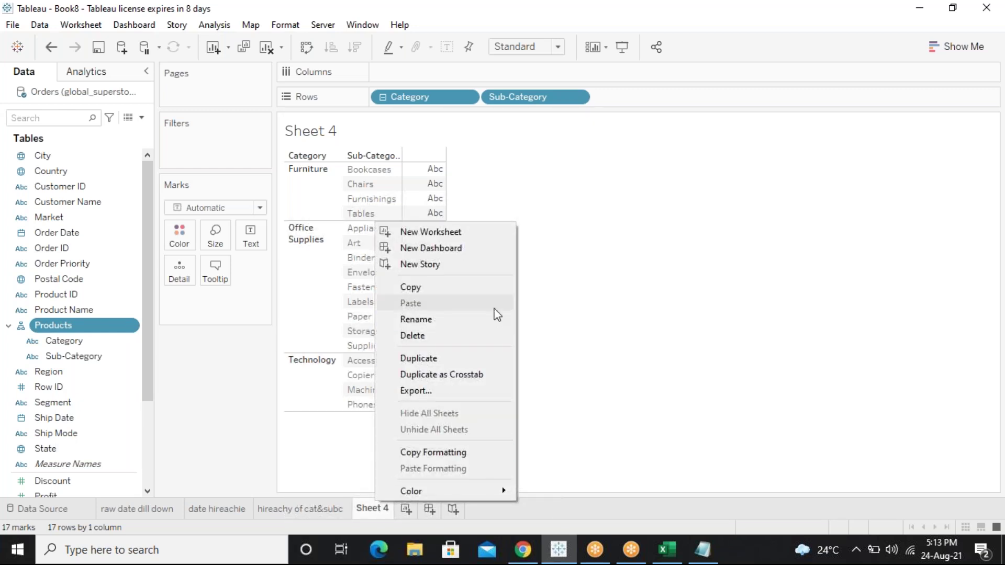
left_click(449, 337)
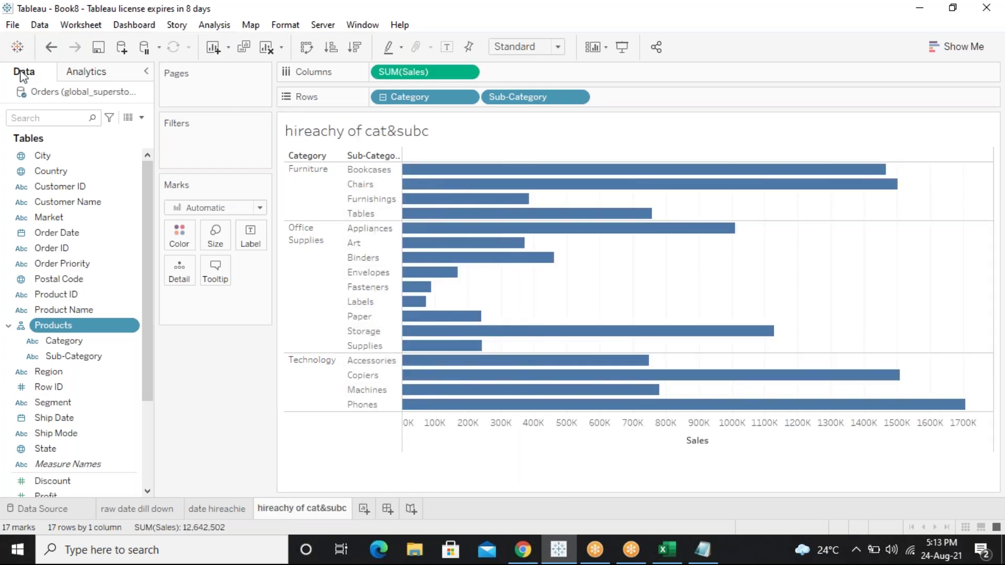
Save the workbook to the Desktop as a Tableau Workbook named hirachiy
left_click(20, 26)
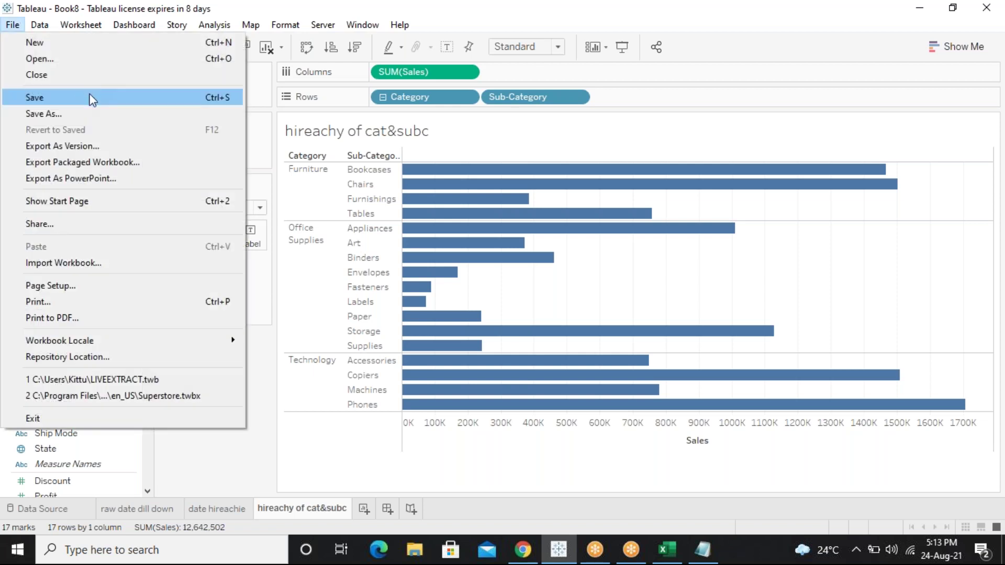
left_click(92, 97)
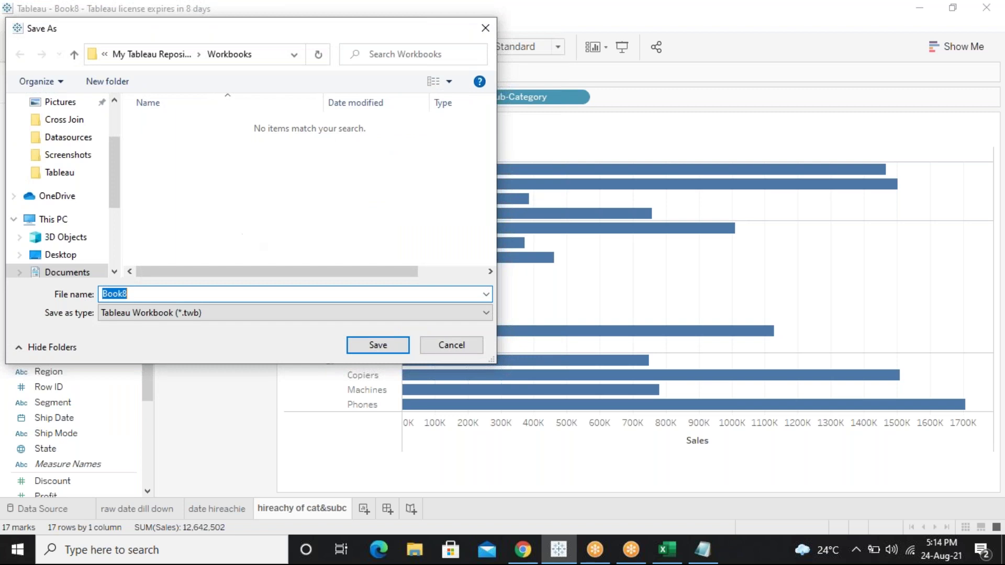
type("hir")
type("ach")
type("hie")
key("BackSpace")
key("BackSpace")
key("BackSpace")
type("iy")
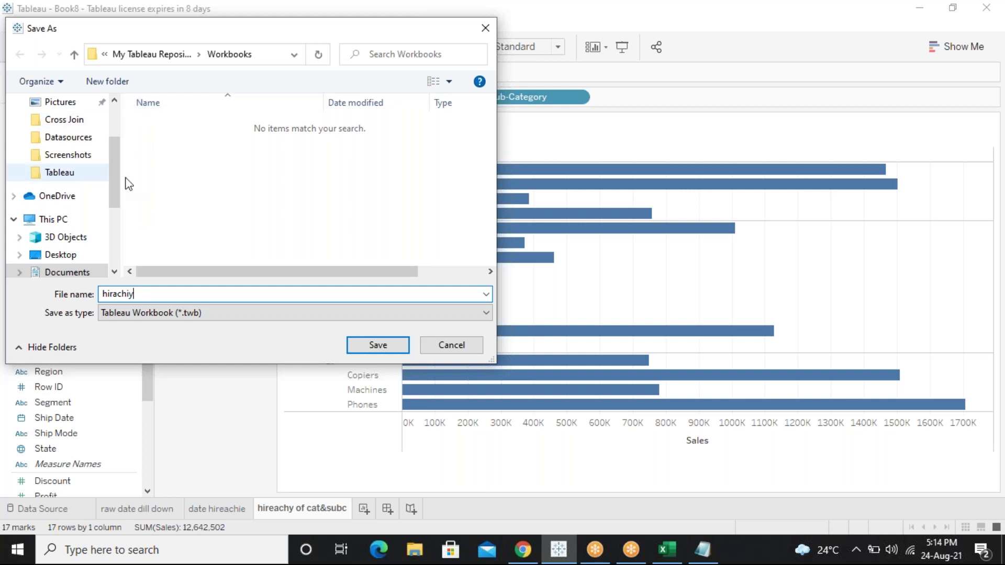
left_click(87, 254)
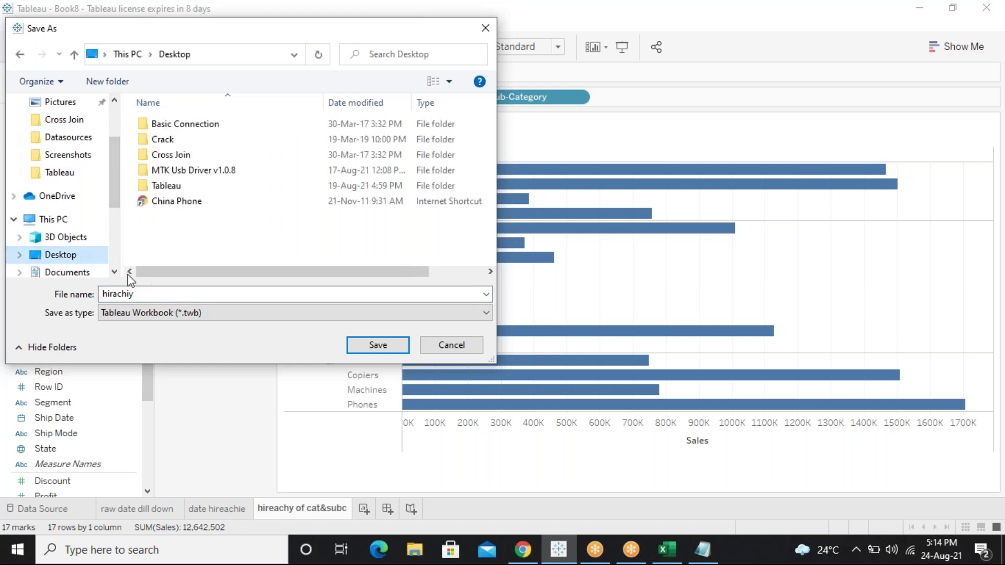
left_click(375, 345)
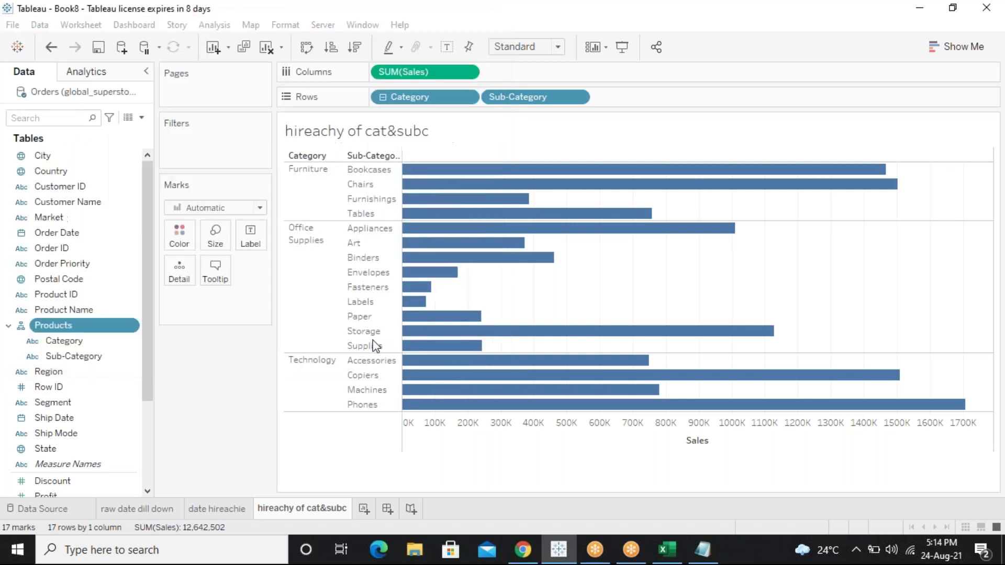
Close the workbook and connect a new one to the Orders sheet of the global_superstore_2016 Excel file
left_click(13, 25)
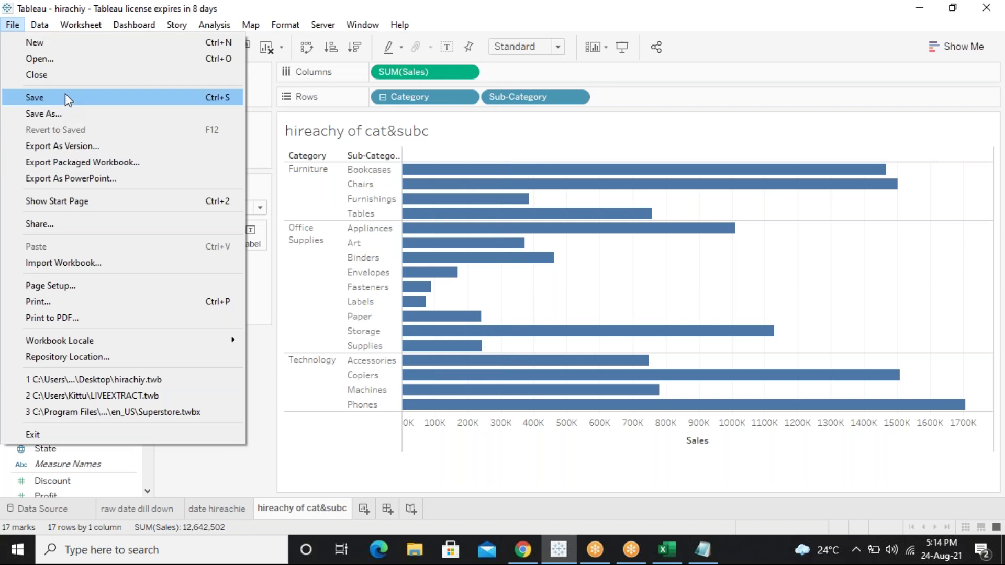
left_click(70, 79)
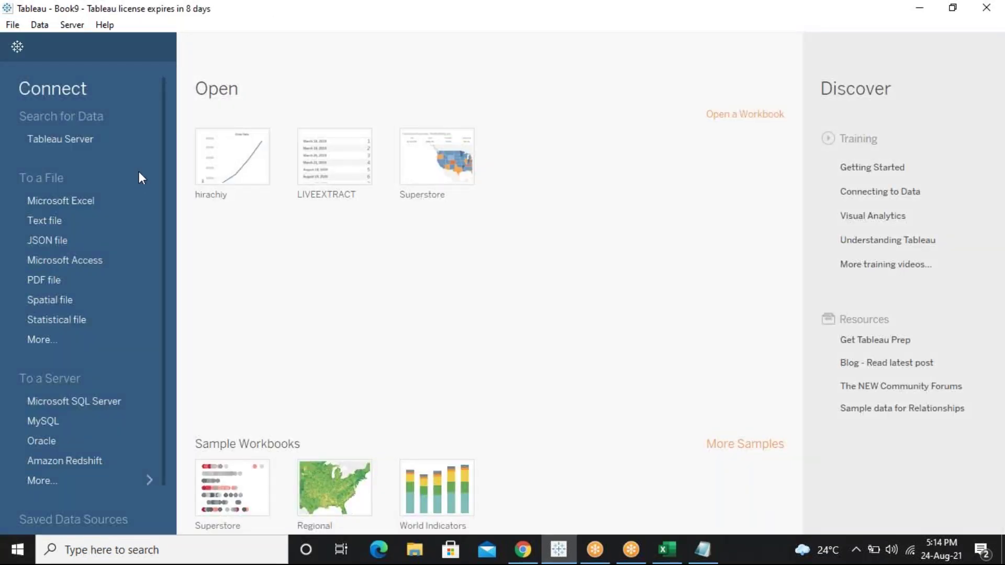
left_click(100, 205)
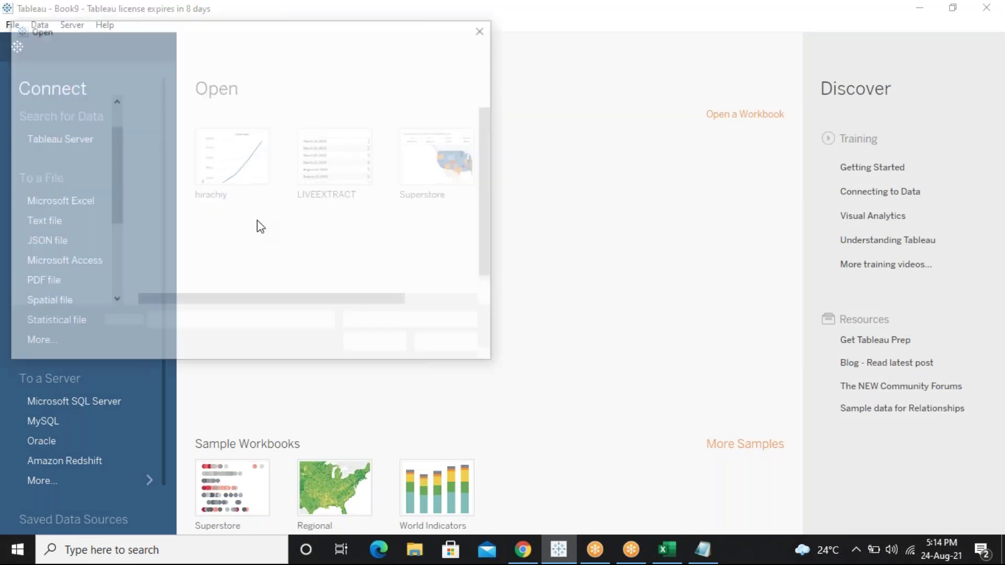
left_click(214, 233)
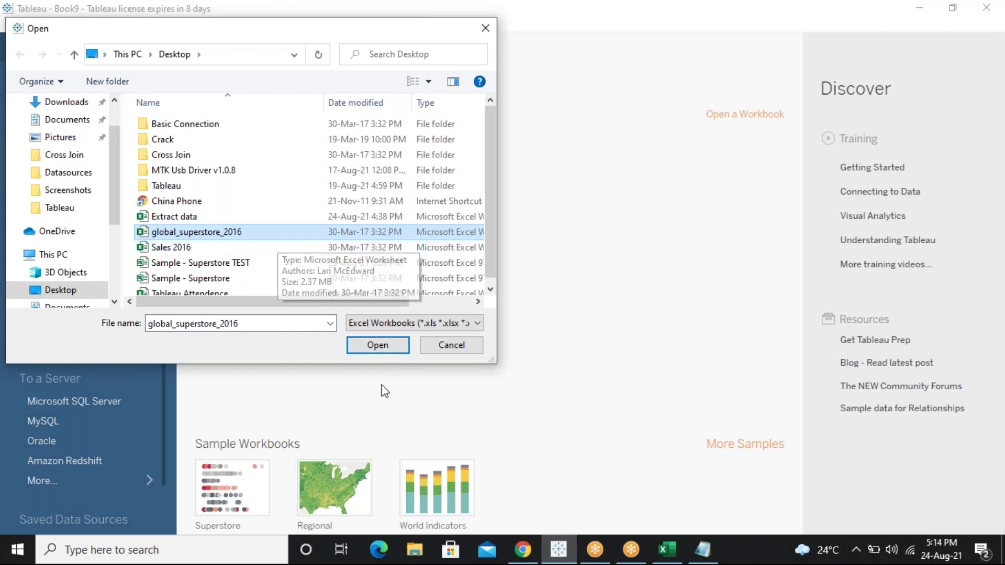
left_click(394, 348)
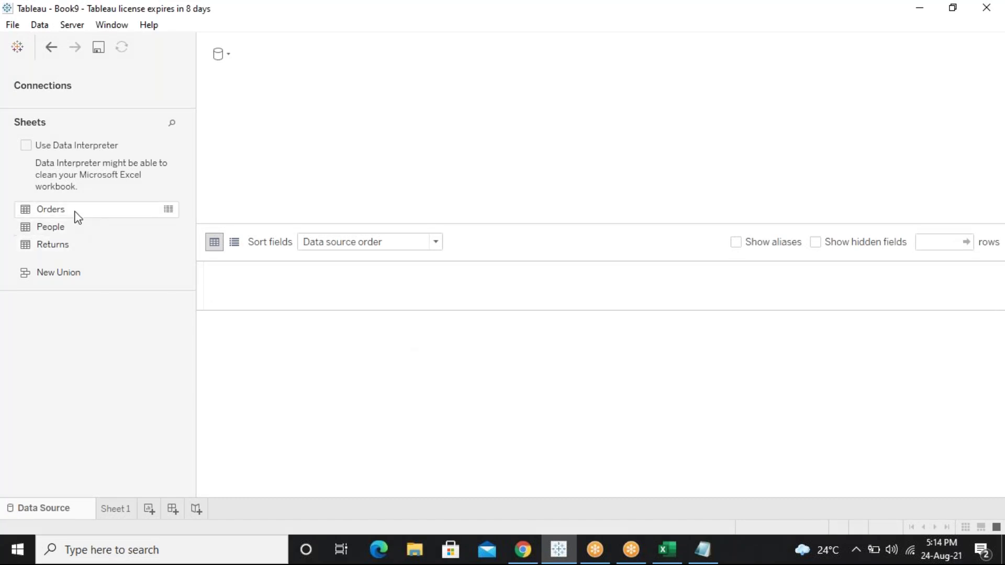
double_click(126, 209)
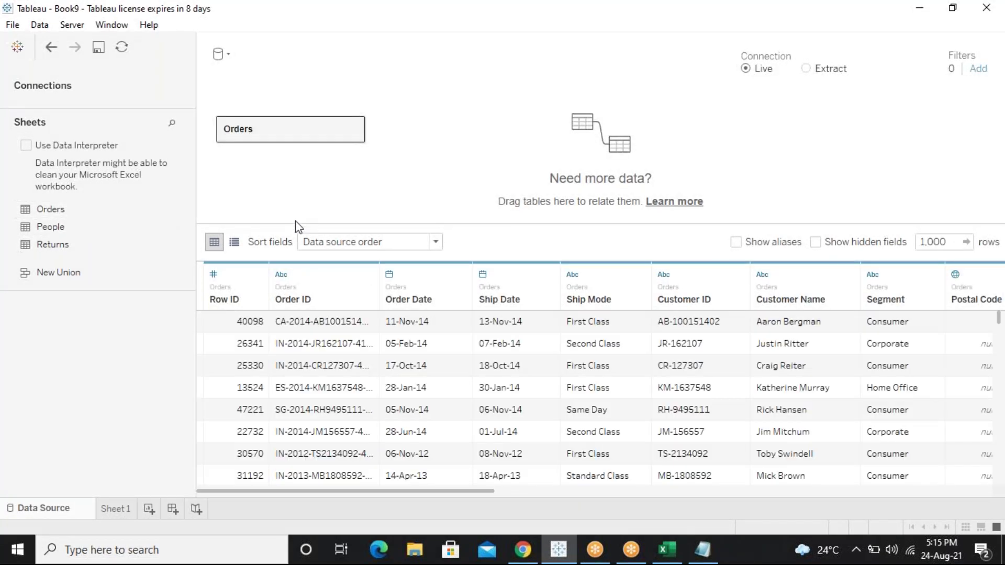
Build a bar chart of Sales by Category on Sheet 1 and swap rows and columns to make the bars horizontal
left_click(125, 513)
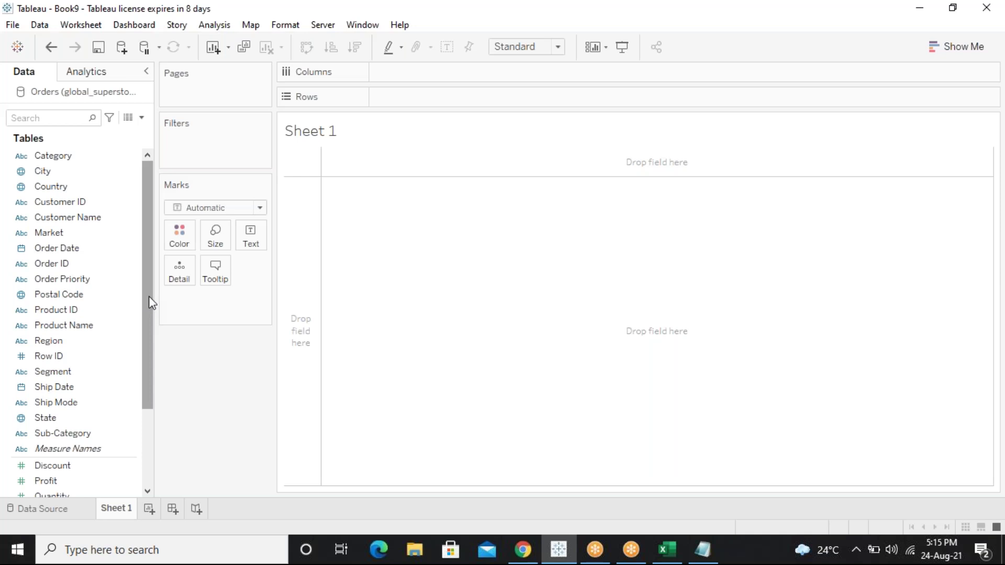
left_click_drag(96, 168, 479, 82)
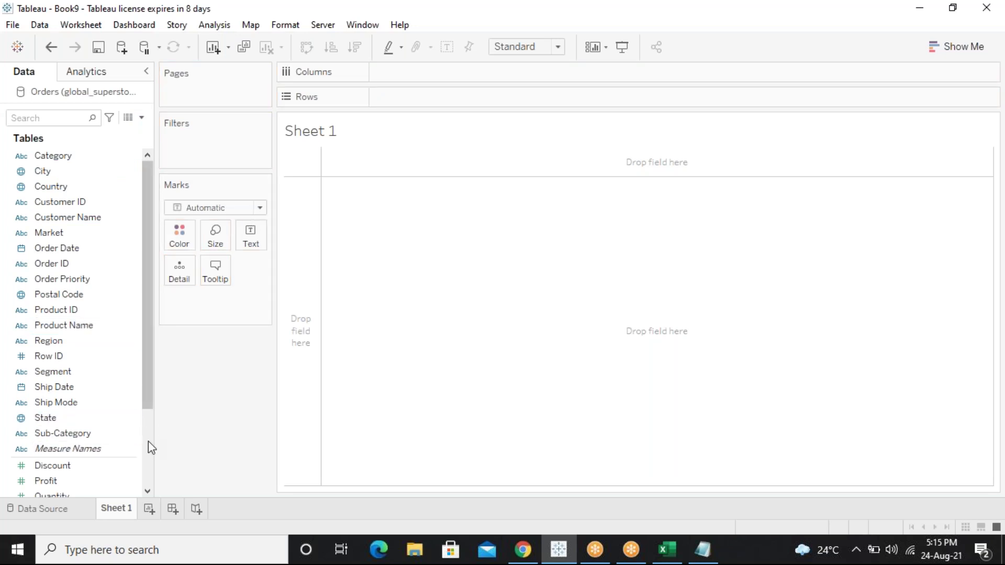
scroll(141, 442, "down", 3)
left_click(67, 406)
double_click(67, 408)
left_click_drag(143, 259, 143, 172)
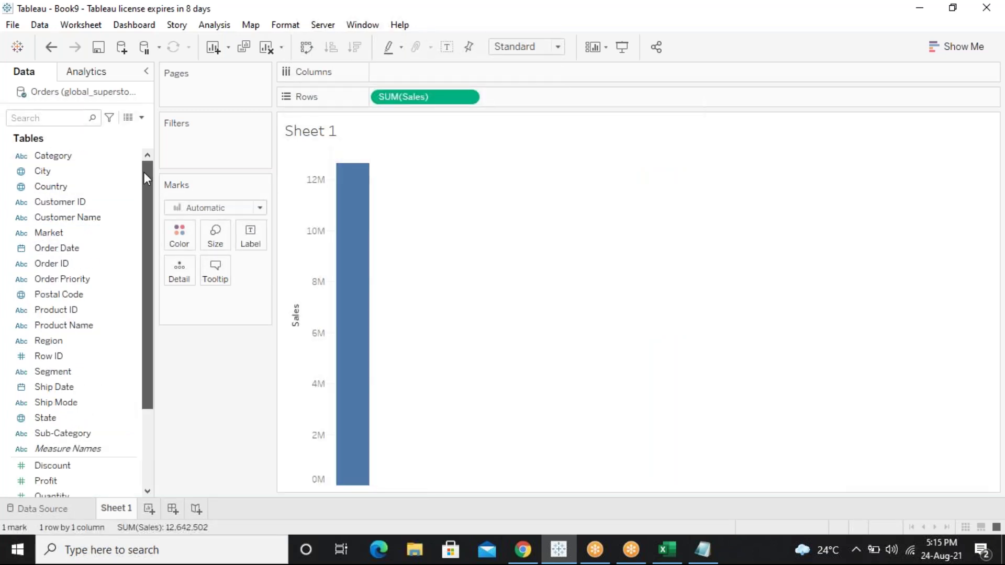
left_click(78, 157)
double_click(78, 157)
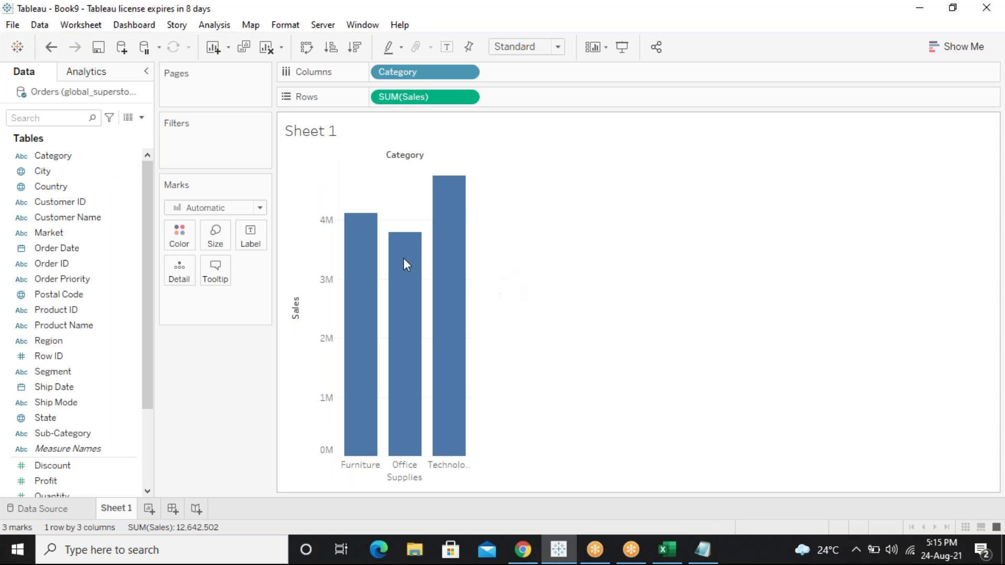
mouse_move(430, 241)
key("ctrl+w")
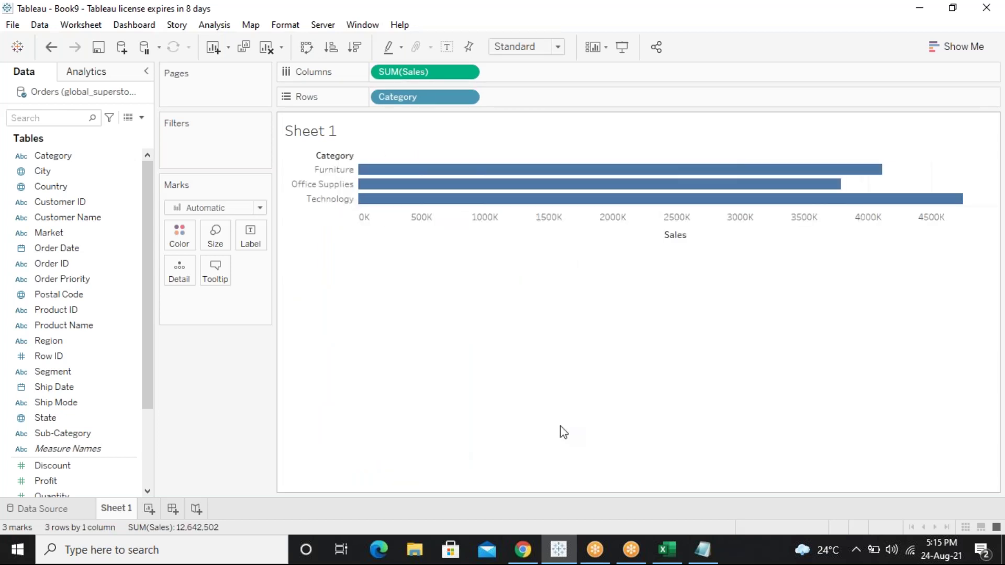
Swap rows and columns of the Sales by Category chart to make the bars vertical
key("ctrl+w")
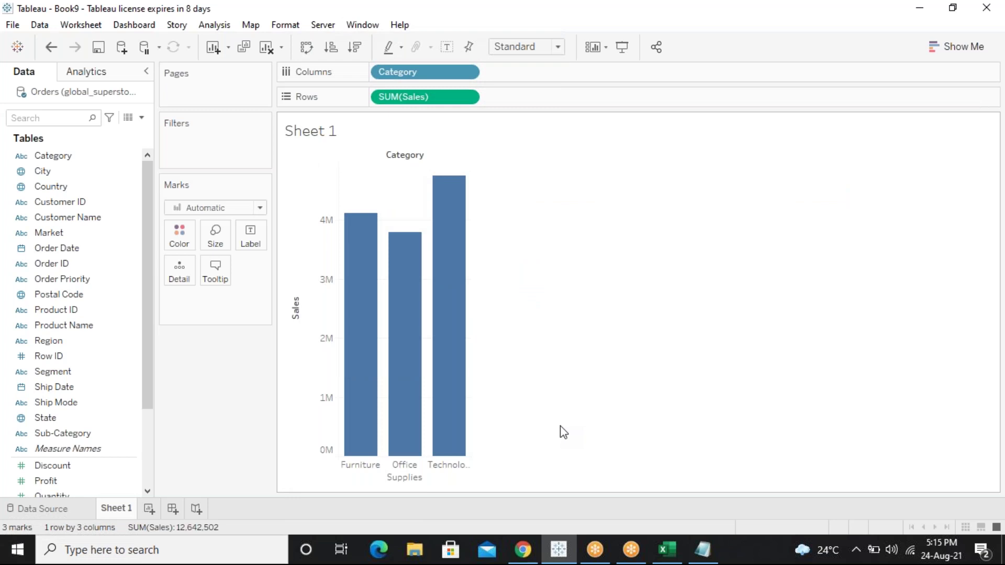
key("ctrl+w")
key("ctrl+w")
Cycle the quick sort on the Sales axis through descending and ascending, back to the original category order
left_click(297, 186)
mouse_move(312, 209)
left_click(295, 292)
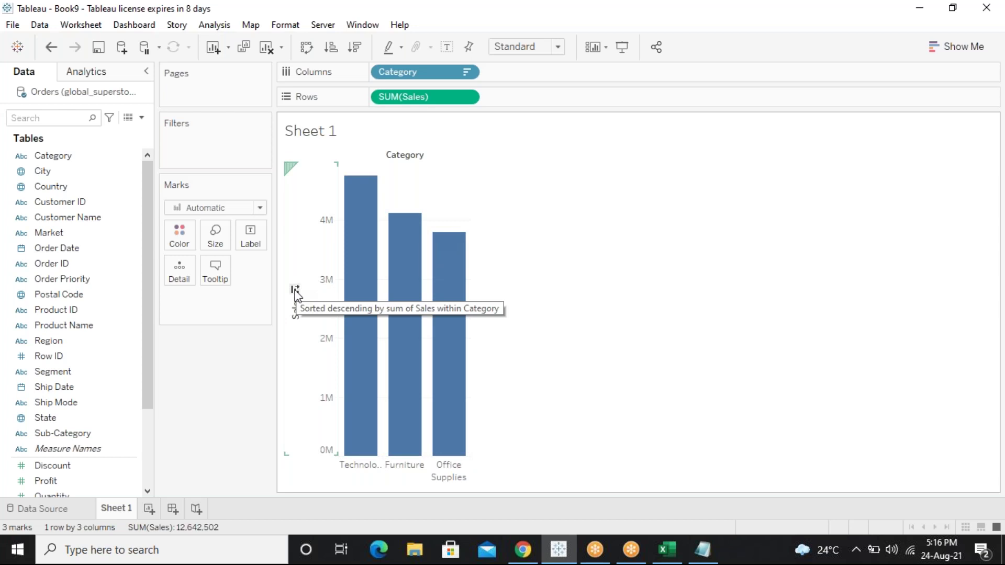
left_click(295, 292)
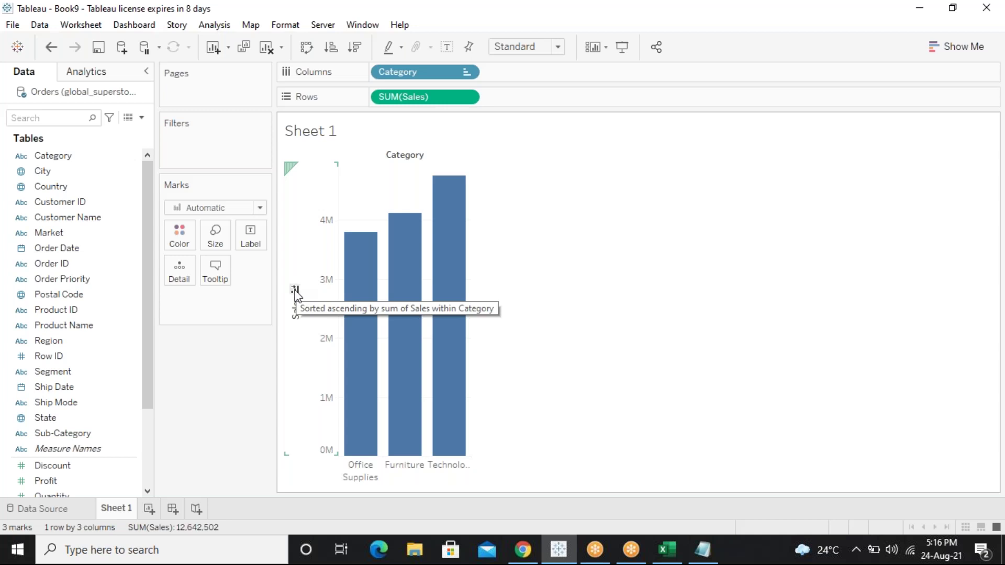
left_click(295, 290)
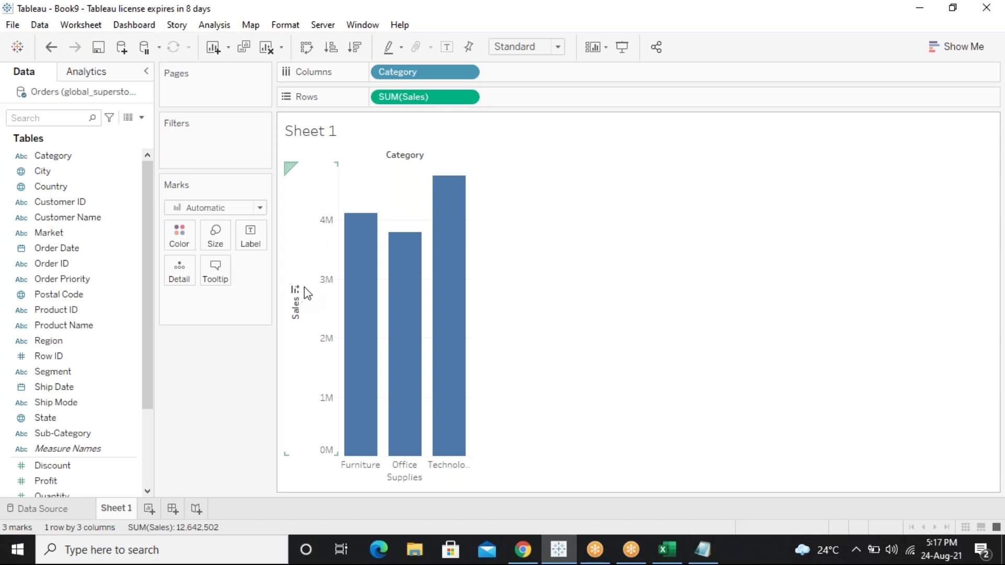
left_click(293, 254)
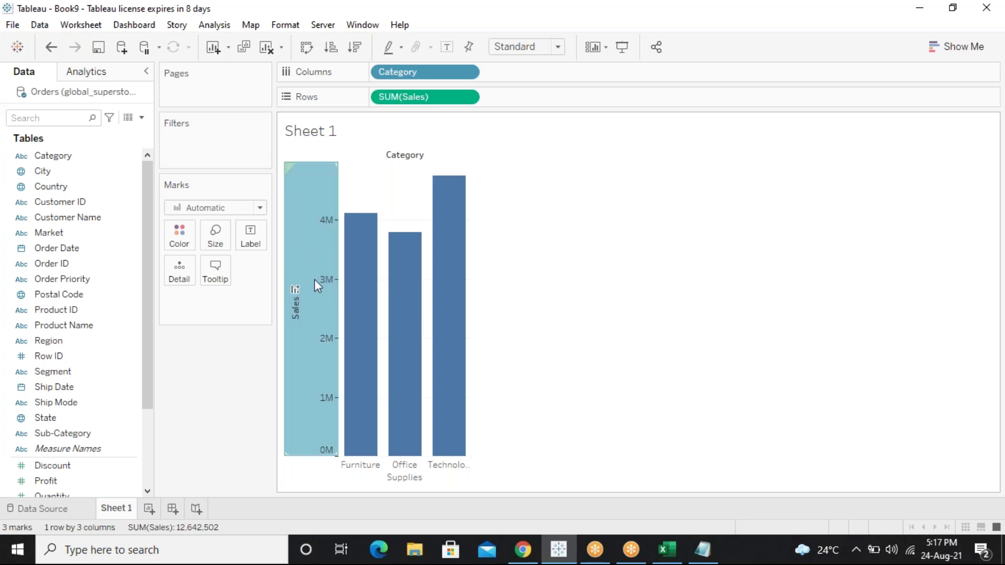
Rename the Sheet 1 worksheet as quick sort
right_click(119, 515)
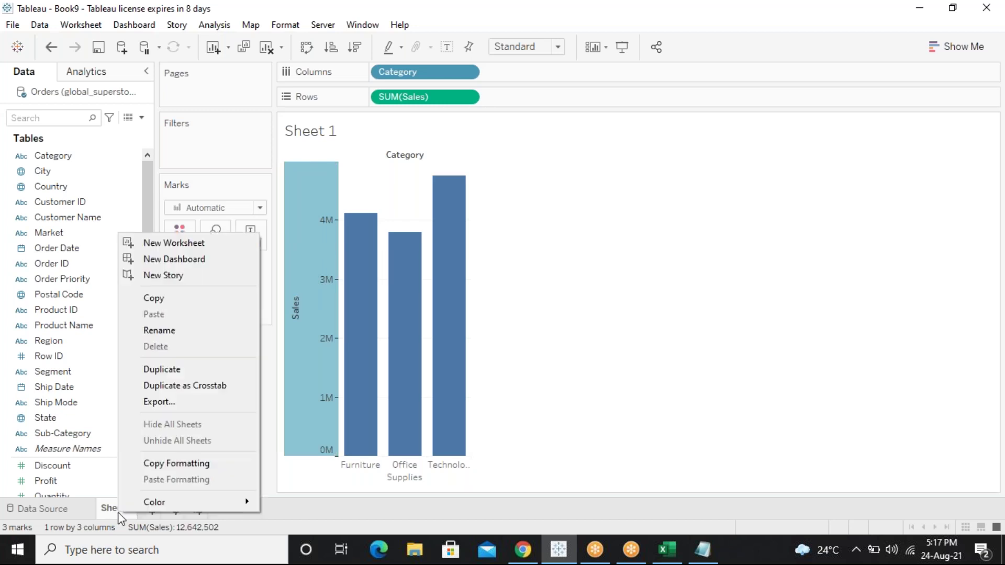
left_click(176, 333)
type("qu")
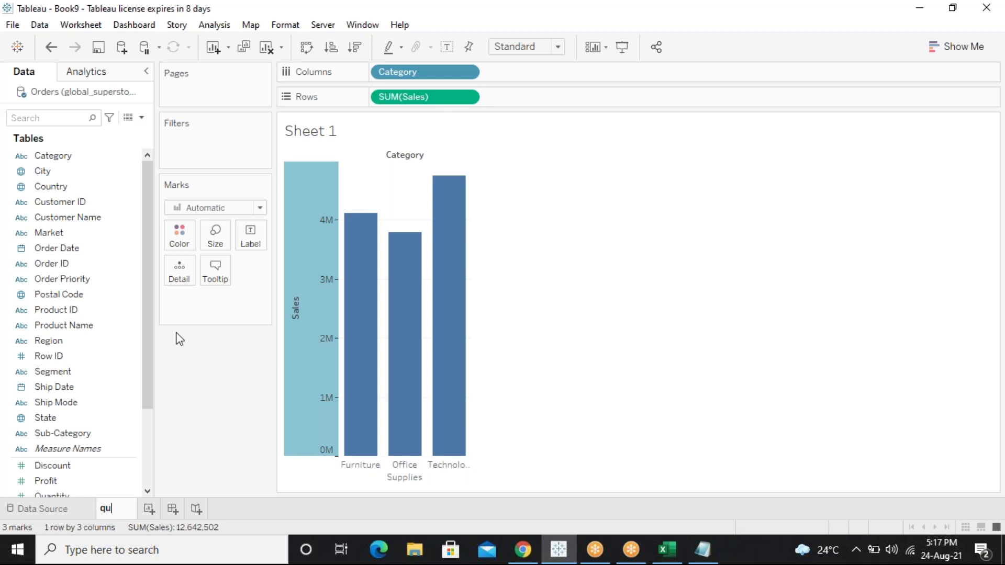
type("ick sort")
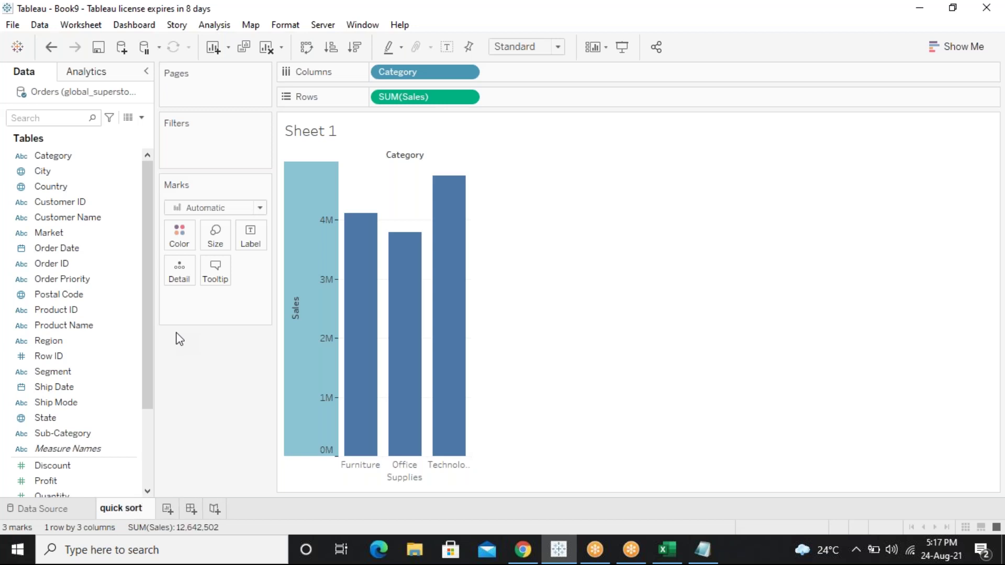
key("Return")
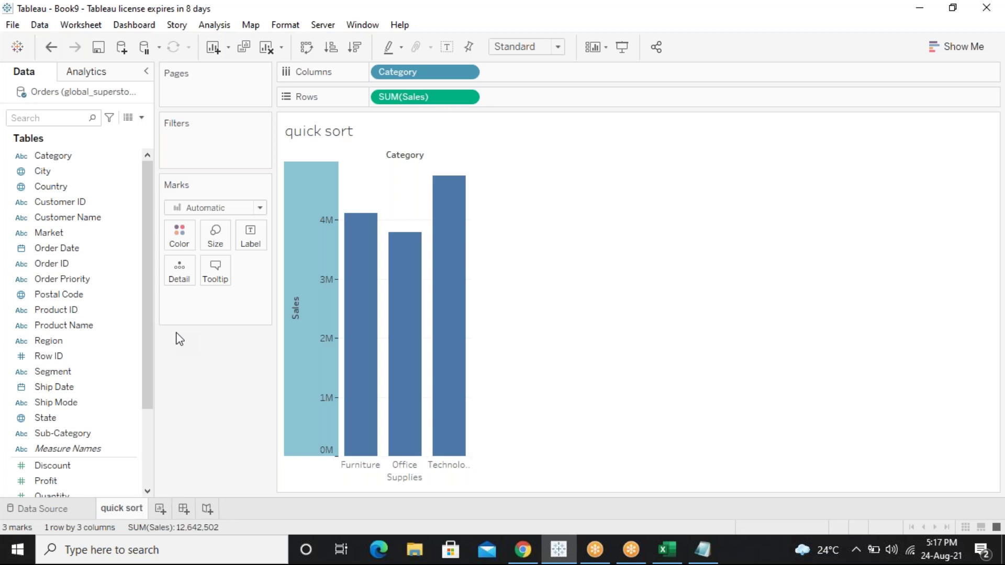
Sort the categories in descending order of Sales from the axis, then clear the quick sort worksheet
mouse_move(311, 316)
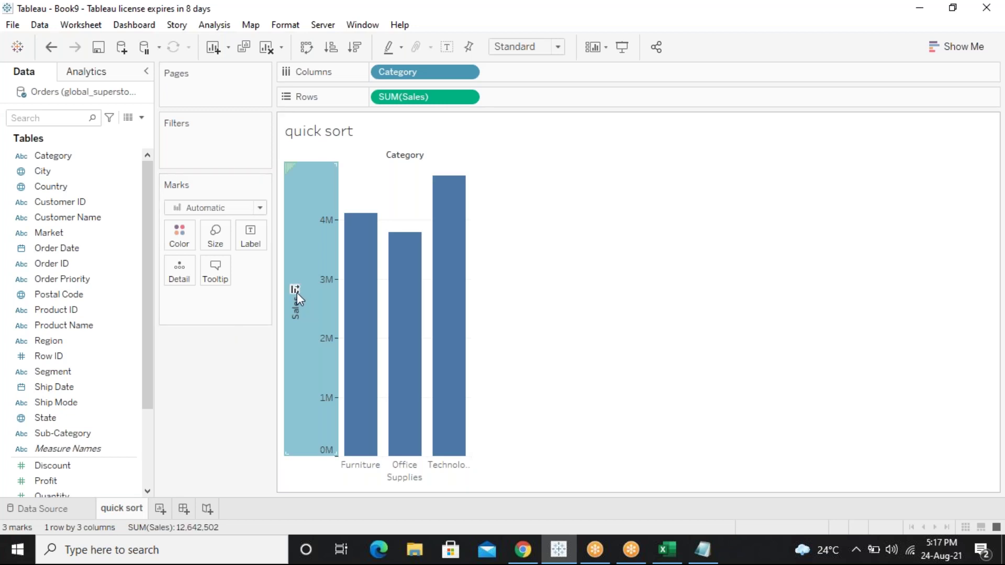
left_click(296, 292)
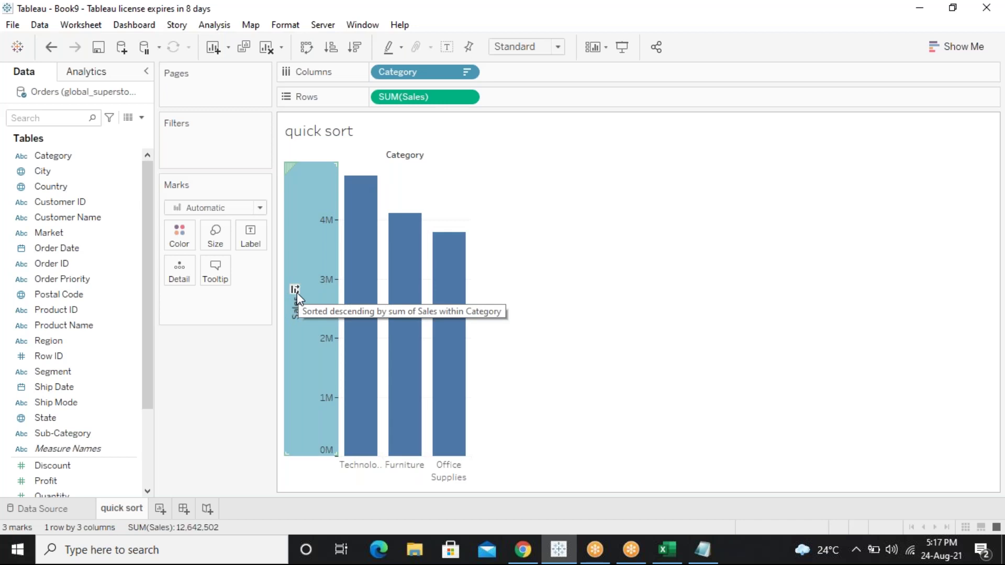
left_click(266, 48)
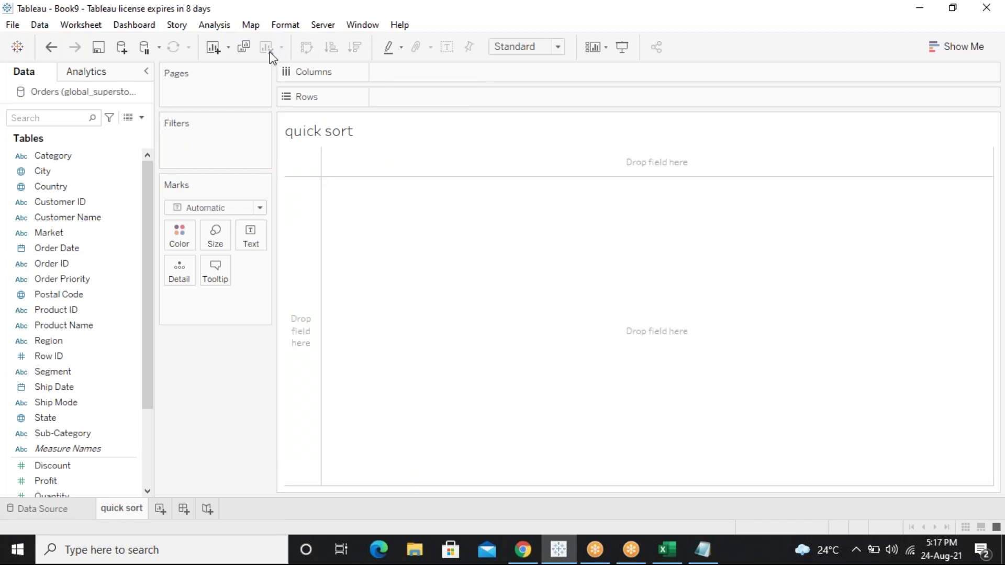
Rebuild the bar chart with Category on Rows and Sales on Columns, then swap the axes for vertical bars
double_click(74, 164)
scroll(145, 323, "down", 4)
left_click(94, 410)
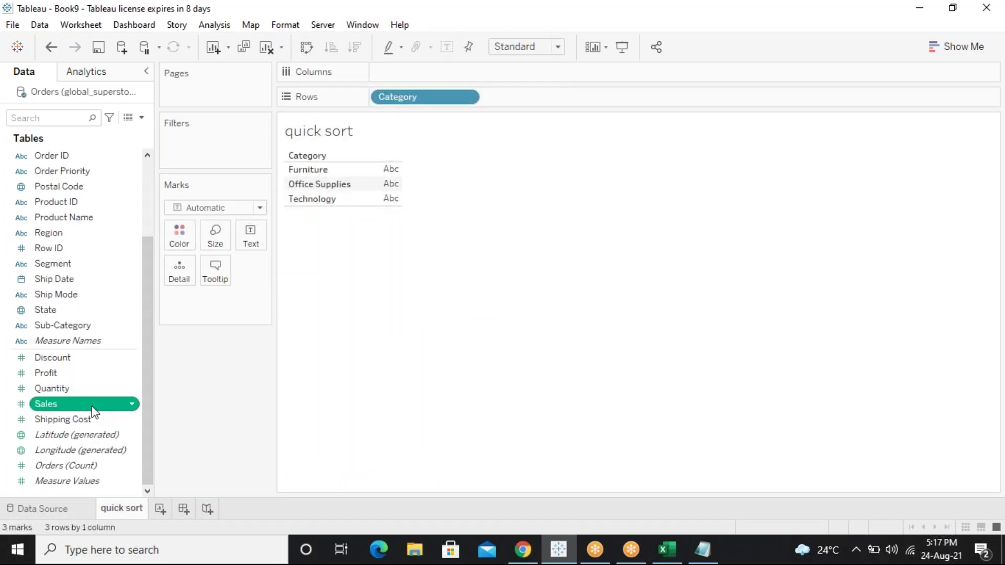
double_click(94, 411)
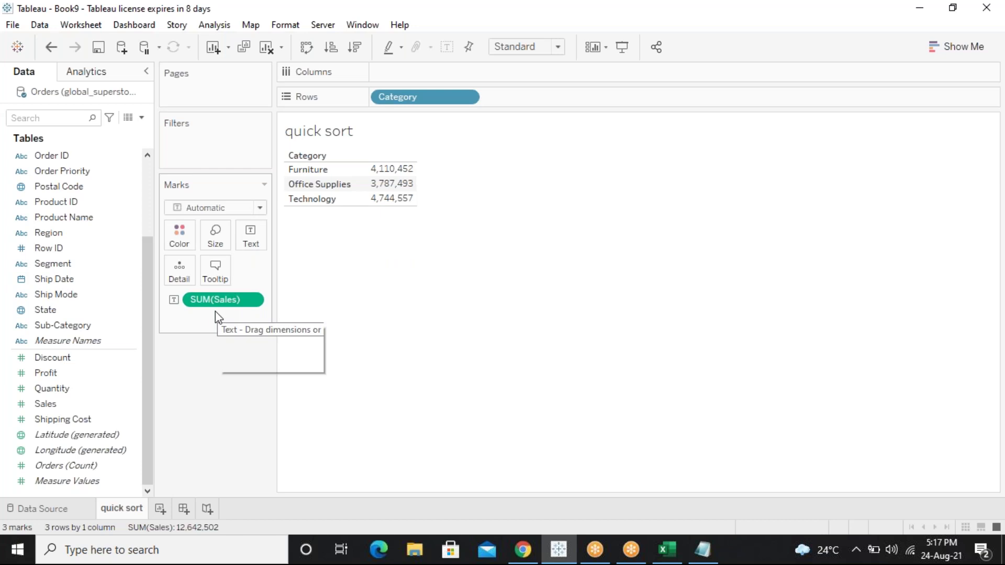
left_click_drag(218, 306, 439, 73)
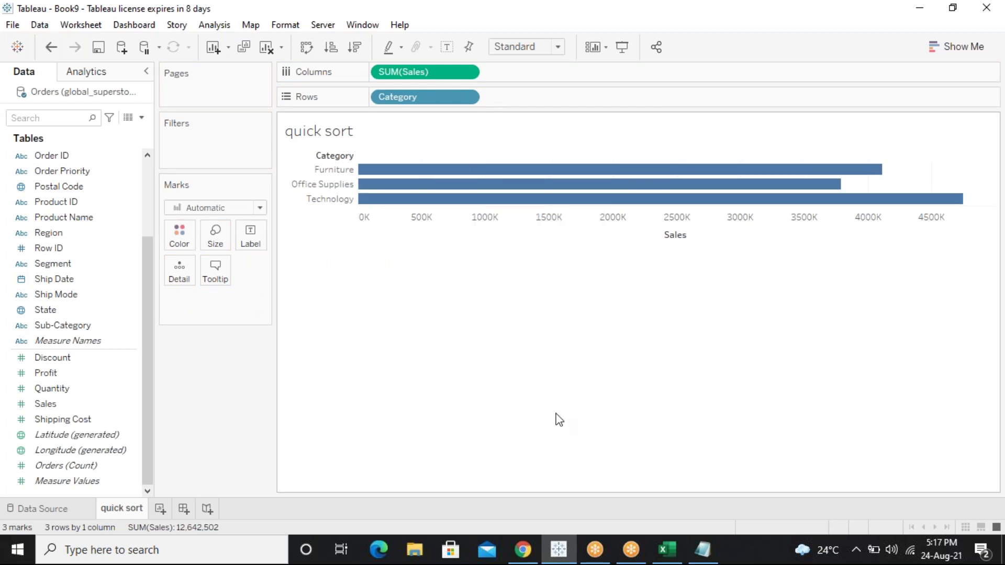
key("ctrl+w")
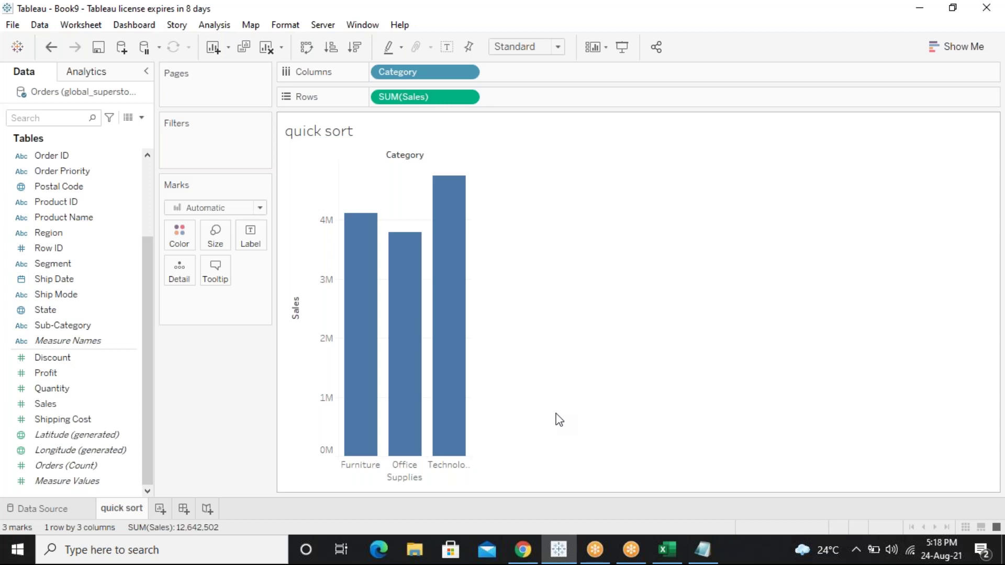
Cycle the Sales quick sort twice through descending, ascending and unsorted, ending with the categories in descending order
mouse_move(305, 341)
left_click(293, 328)
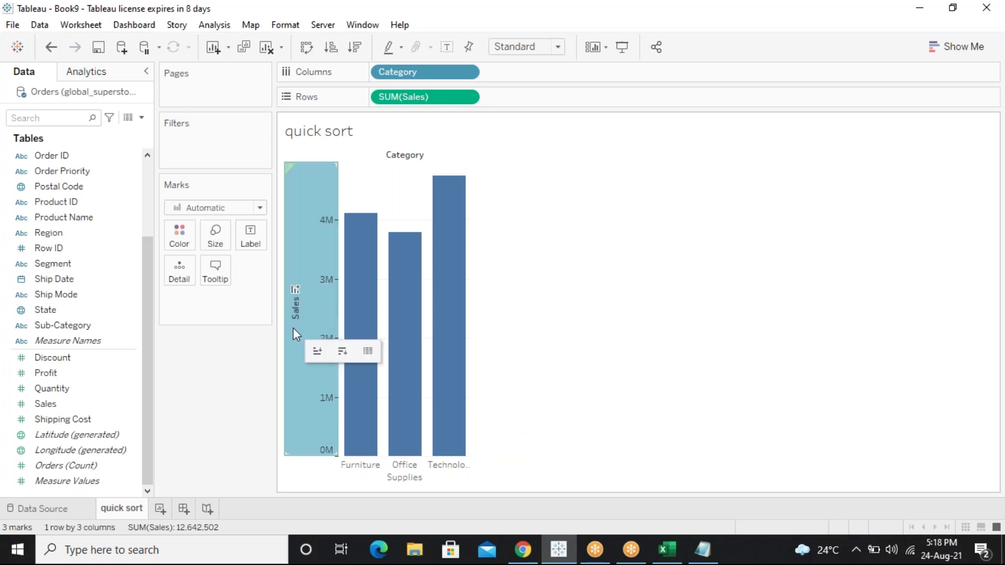
left_click(295, 289)
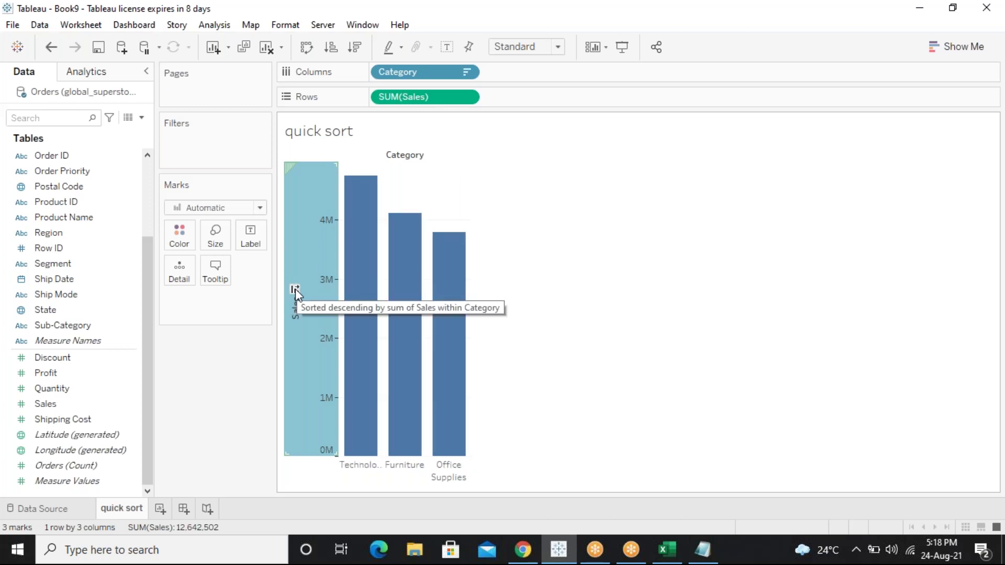
left_click(295, 289)
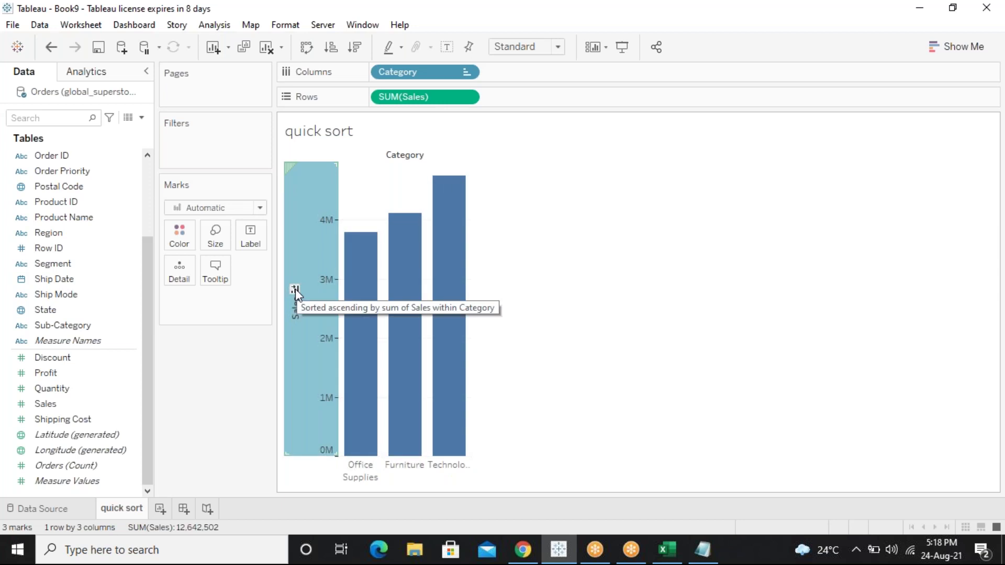
left_click(295, 289)
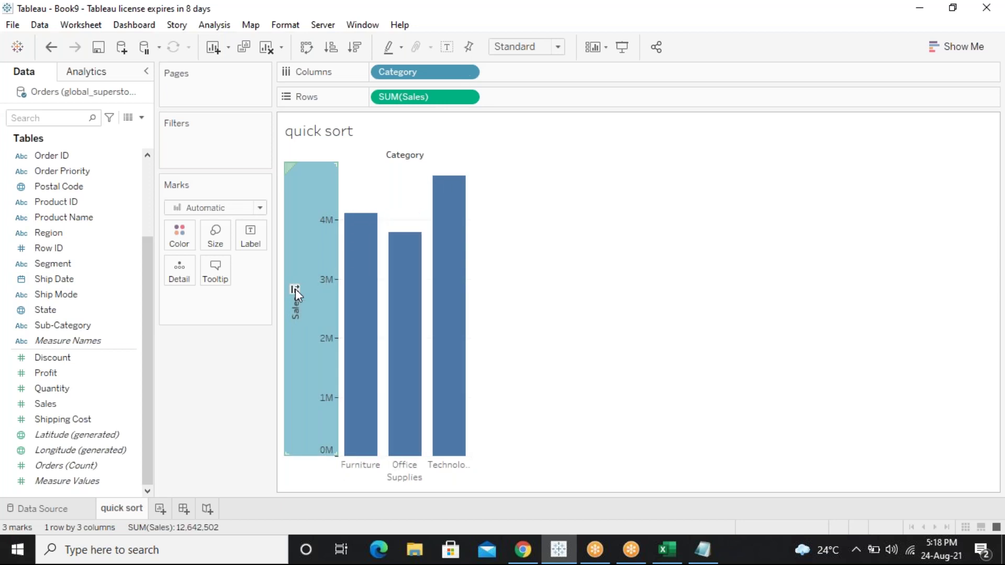
left_click(296, 289)
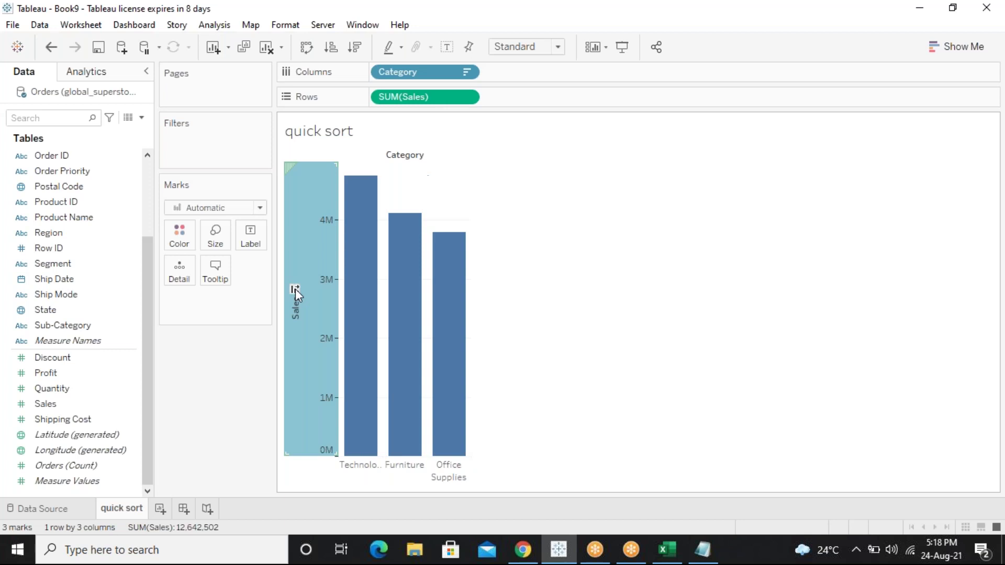
left_click(295, 289)
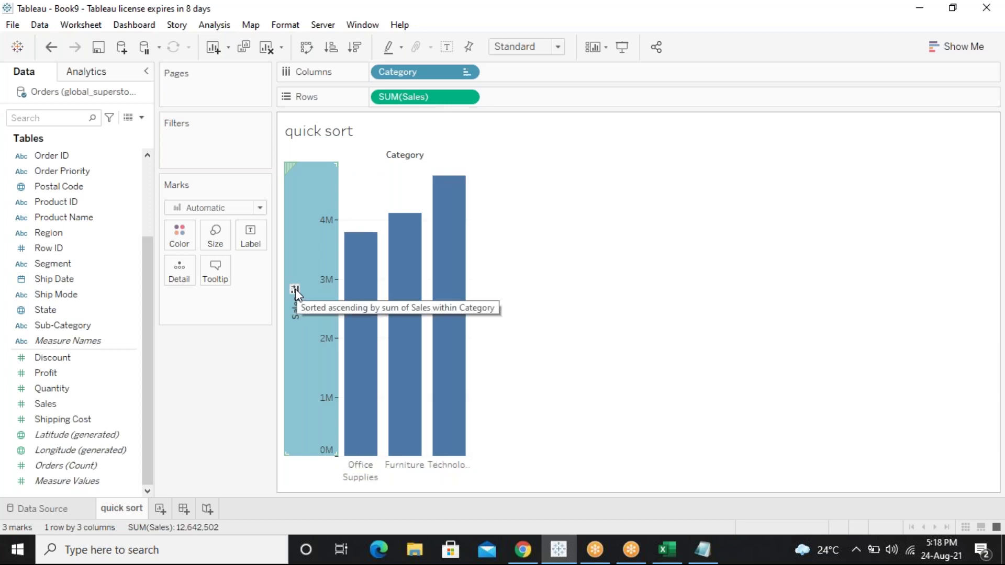
left_click(296, 289)
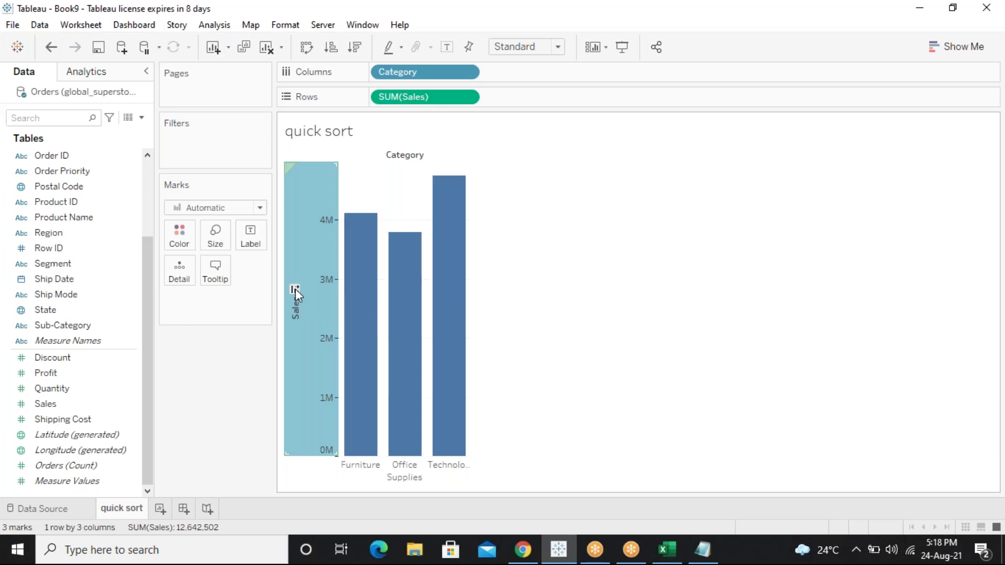
left_click(295, 289)
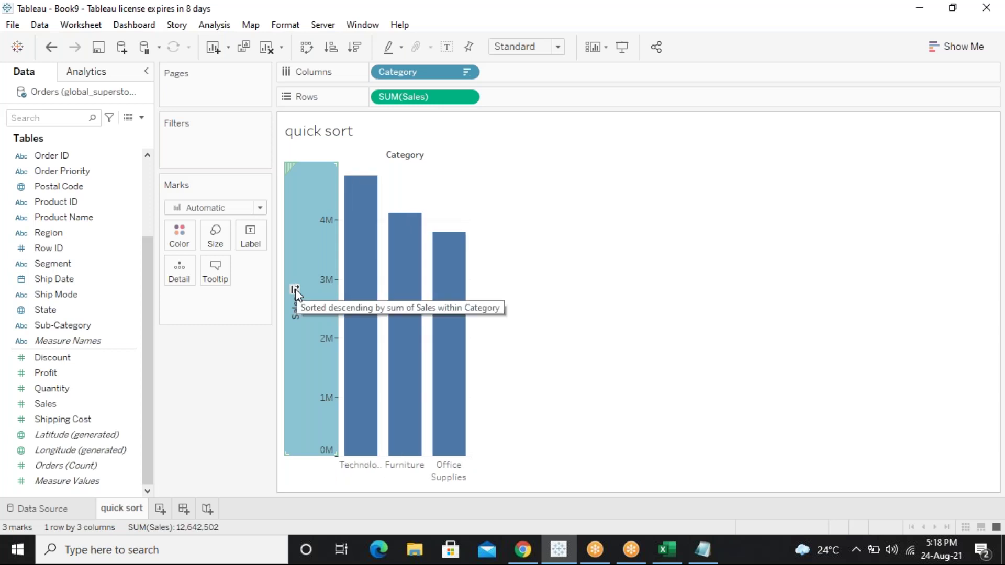
Highlight the Furniture and Technology categories one after the other, then select the Sales axis and inspect the Technology bar
left_click(422, 476)
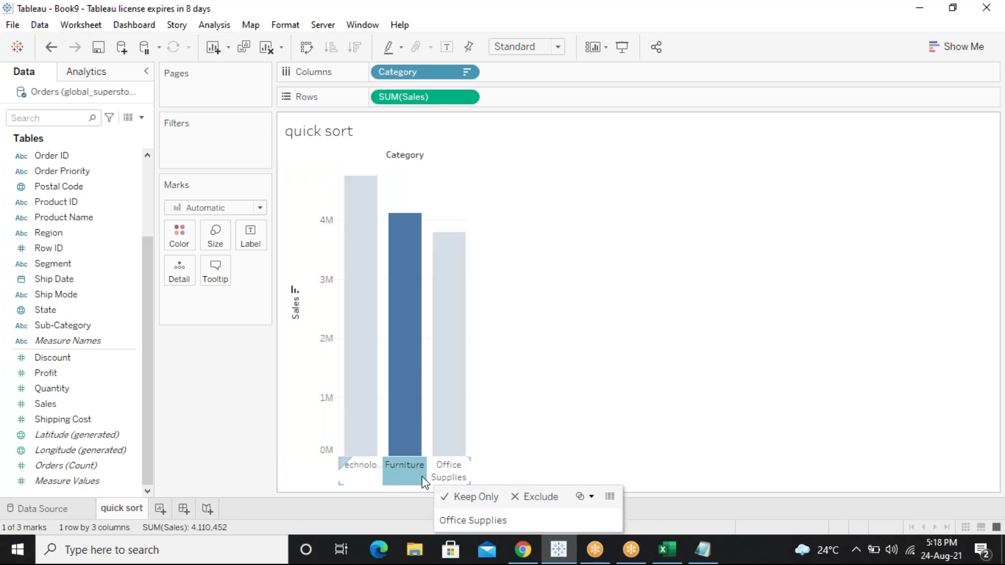
left_click(360, 479)
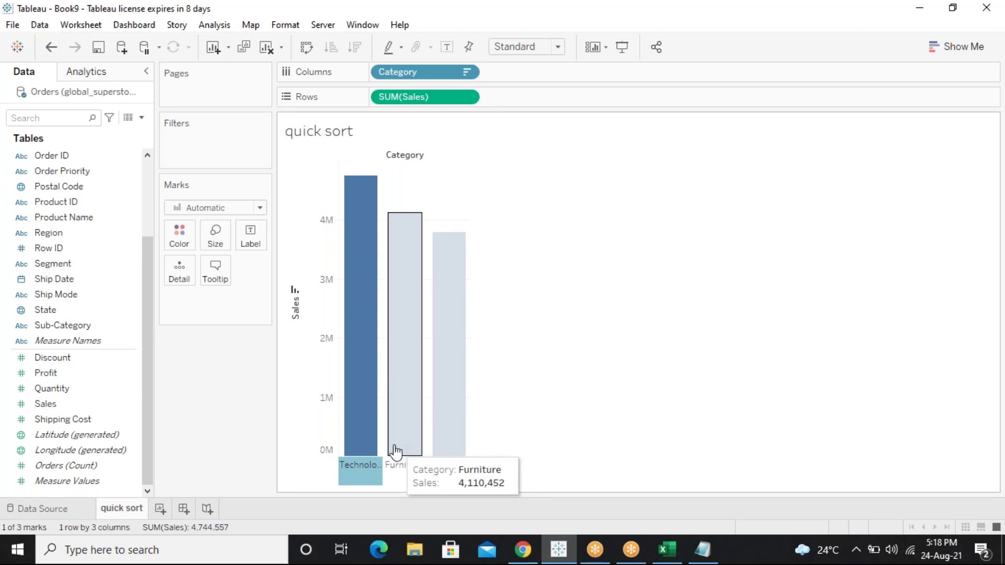
left_click(296, 308)
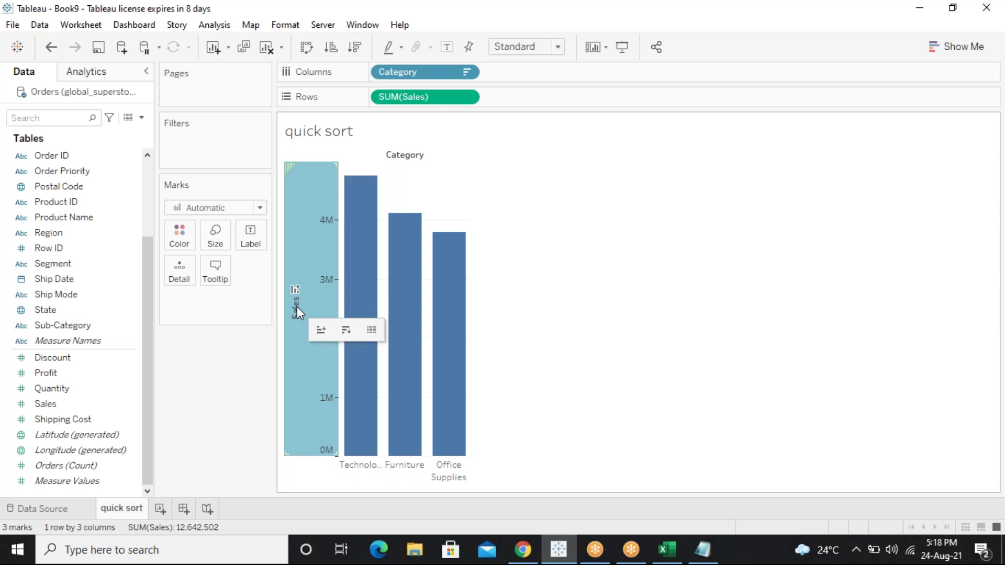
mouse_move(350, 281)
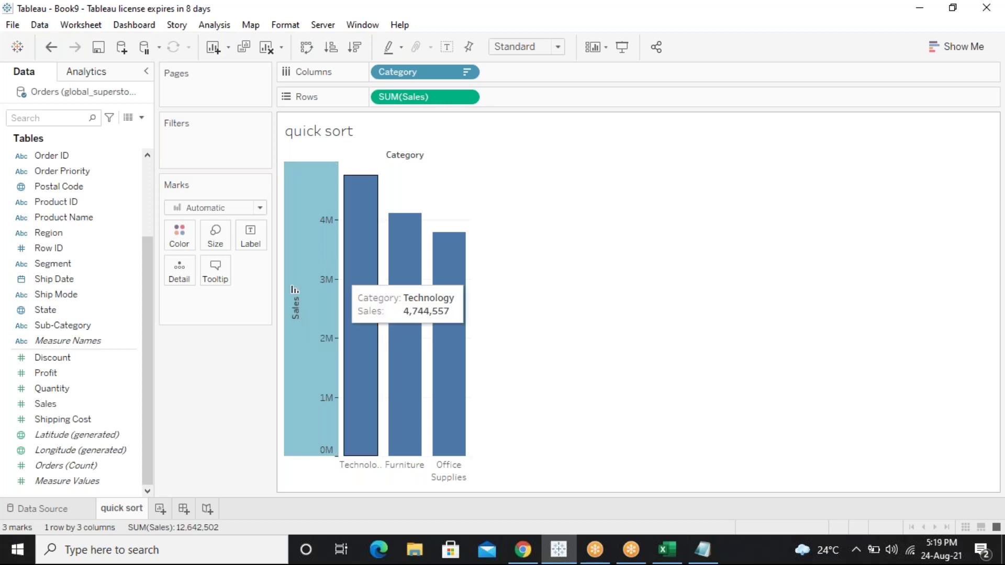
Swap rows and columns of the sorted chart so that the category bars are horizontal
key("ctrl+w")
key("ctrl+w")
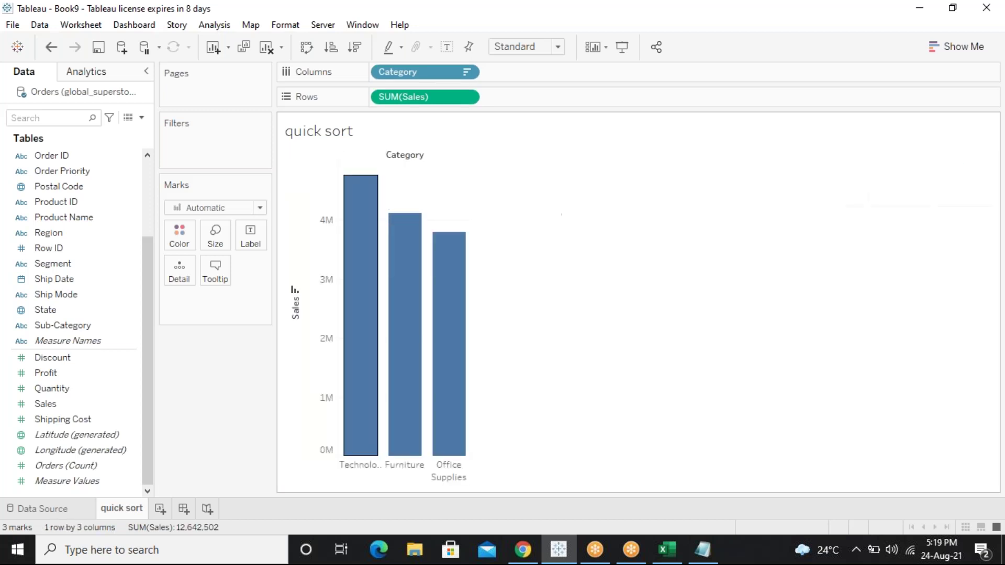
left_click(306, 50)
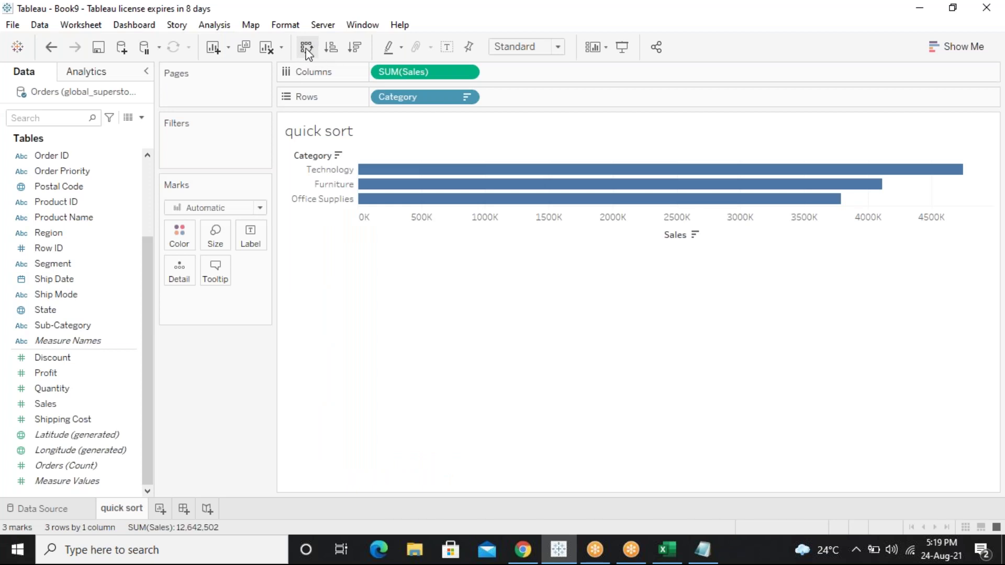
Switch to the Windows Control Panel, show all Control Panel items and open the Mouse properties
key("super+r")
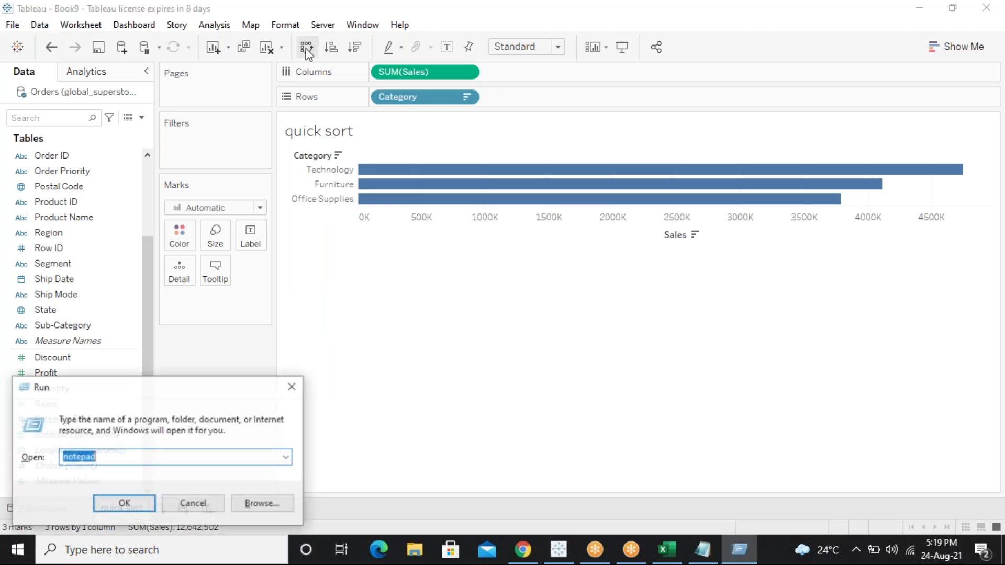
type("control")
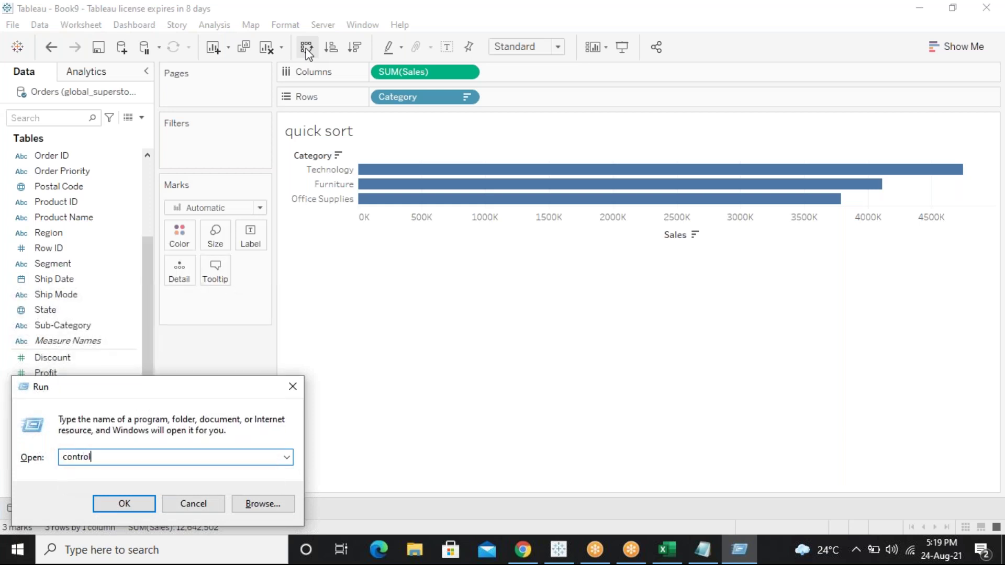
key("Return")
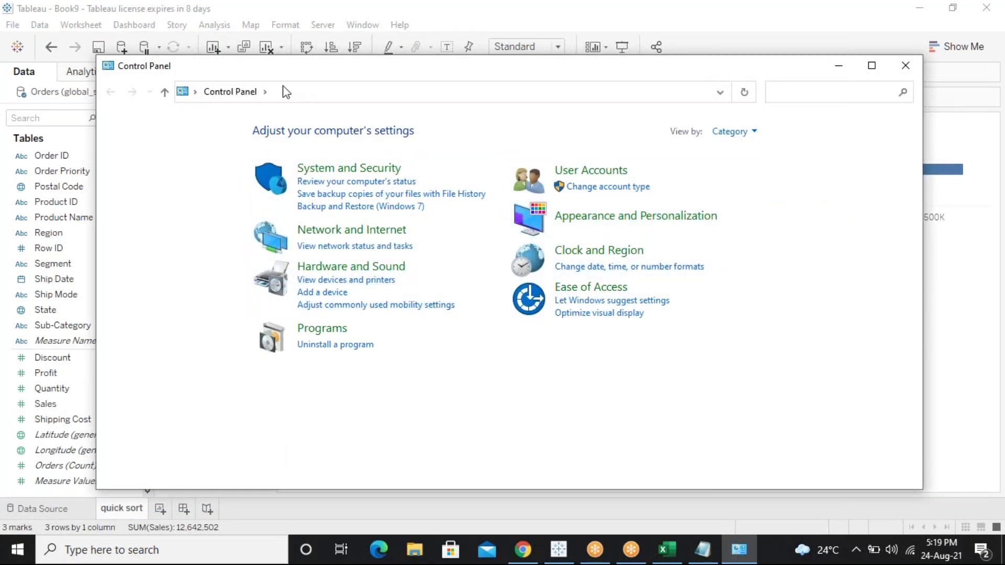
left_click(264, 92)
left_click(293, 111)
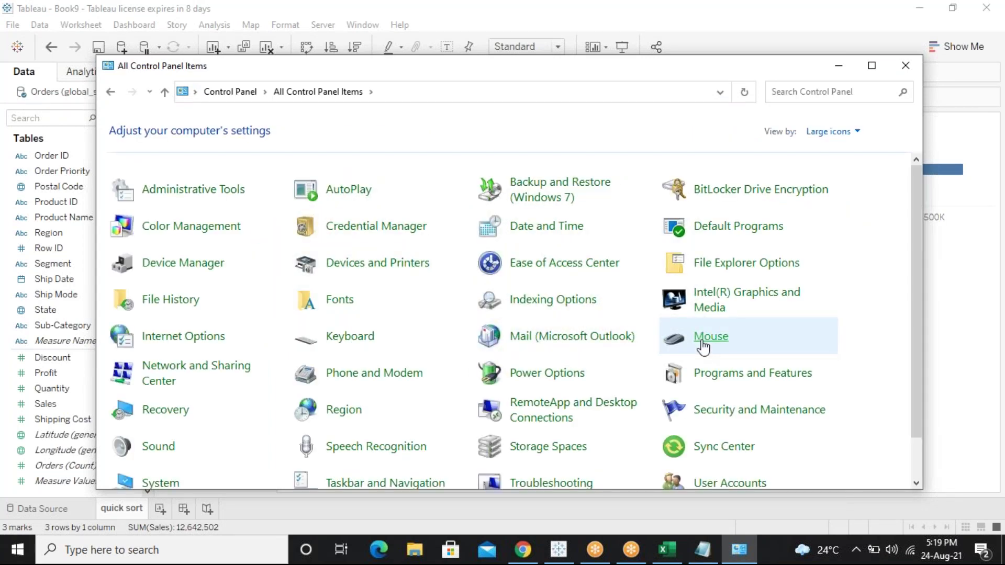
left_click(711, 336)
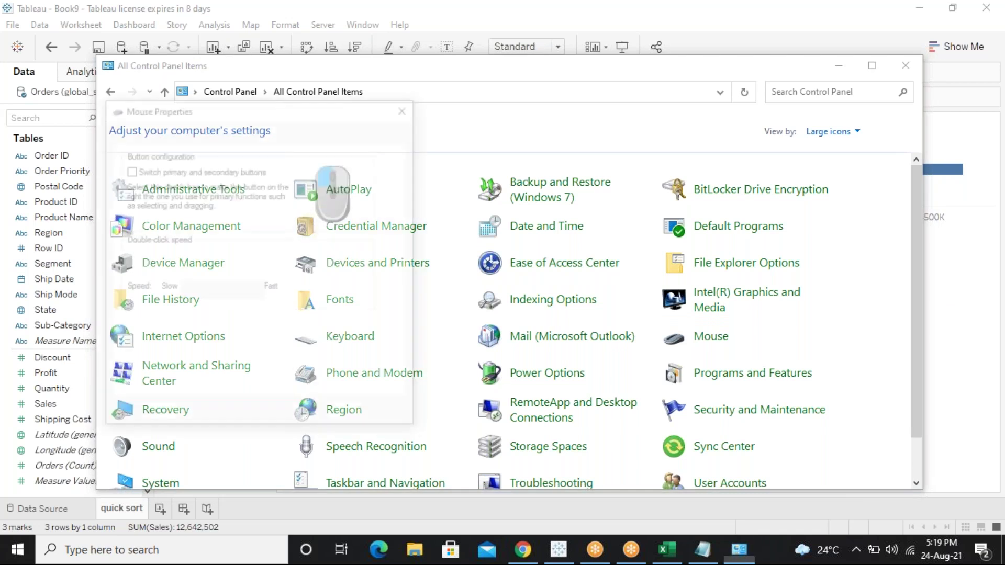
Enable the pointer option "Show location of pointer when I press the CTRL key", close the settings and test the pointer highlight
left_click(209, 133)
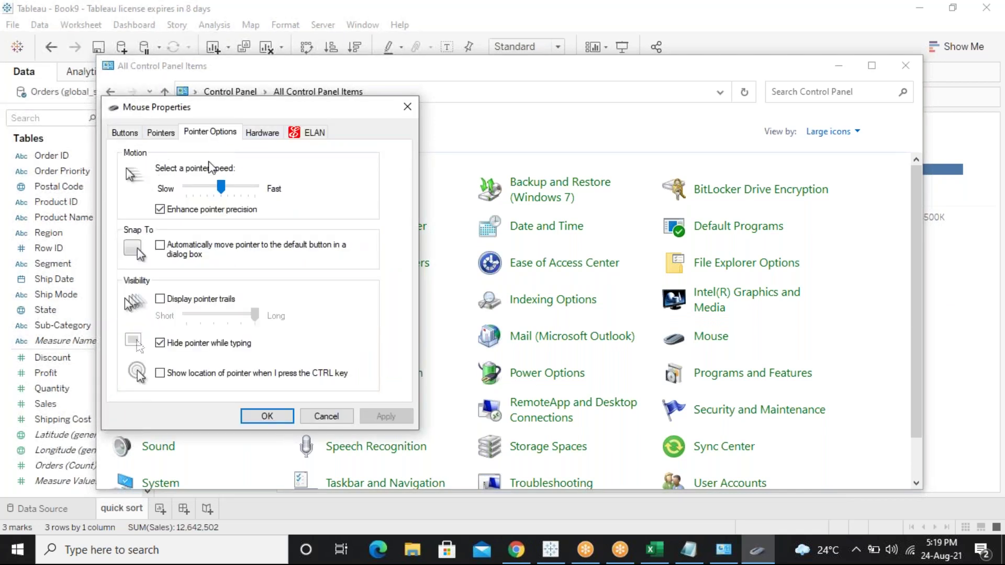
left_click(160, 373)
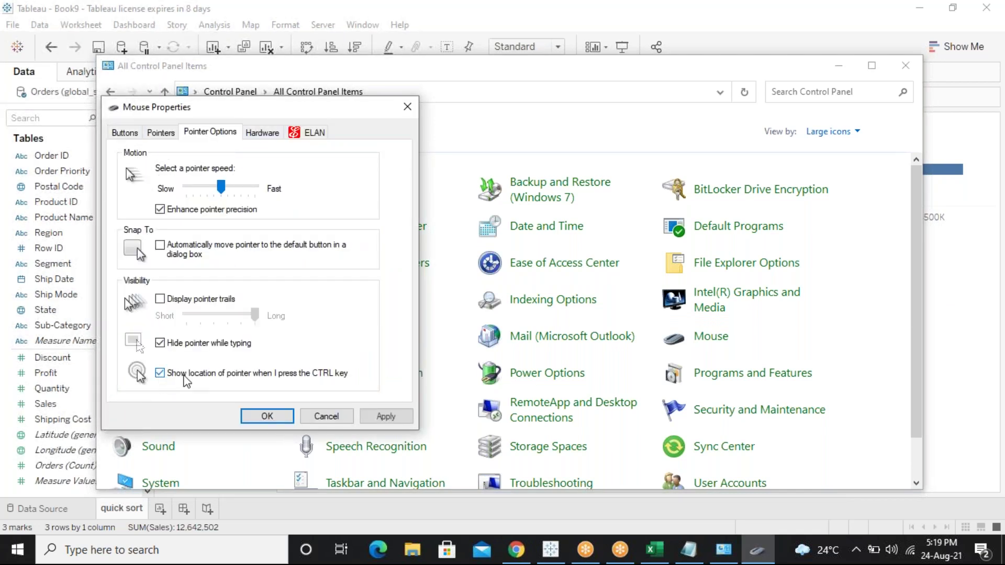
left_click(365, 418)
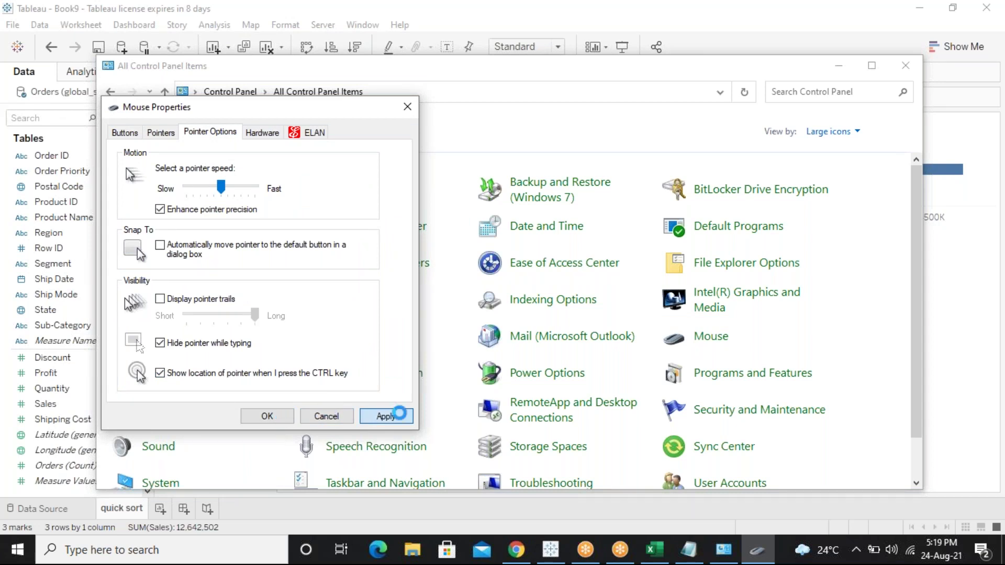
left_click(399, 415)
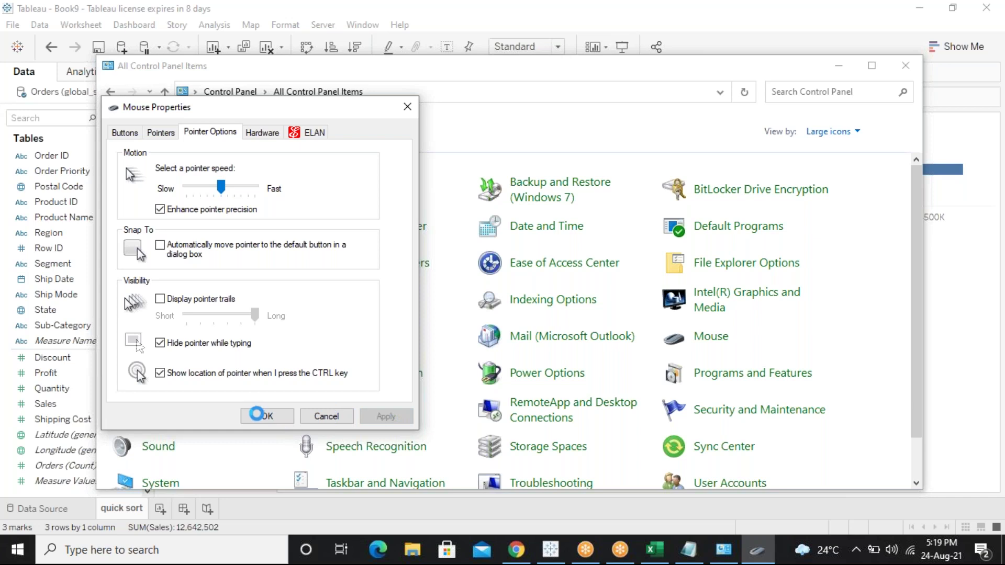
left_click(259, 415)
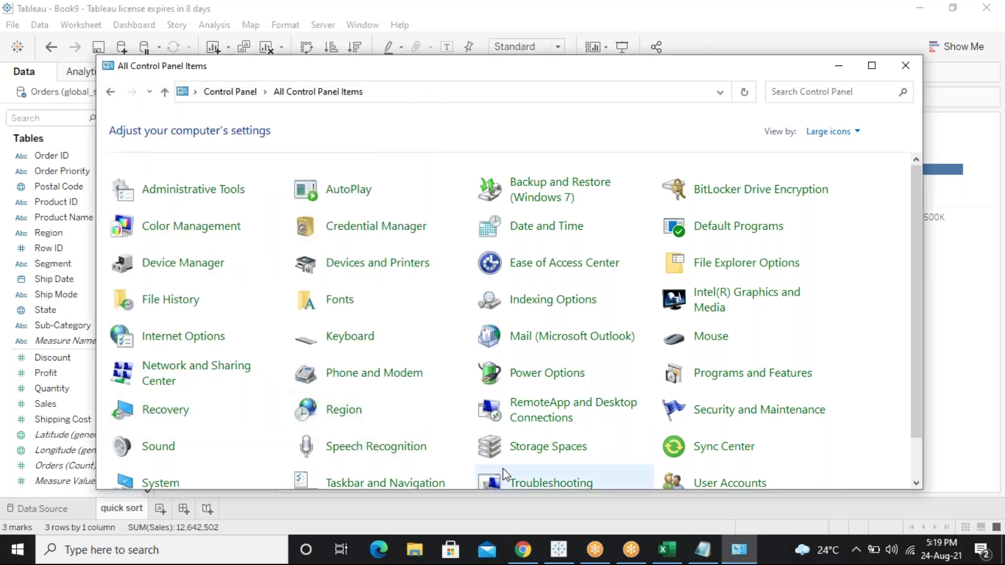
left_click(905, 66)
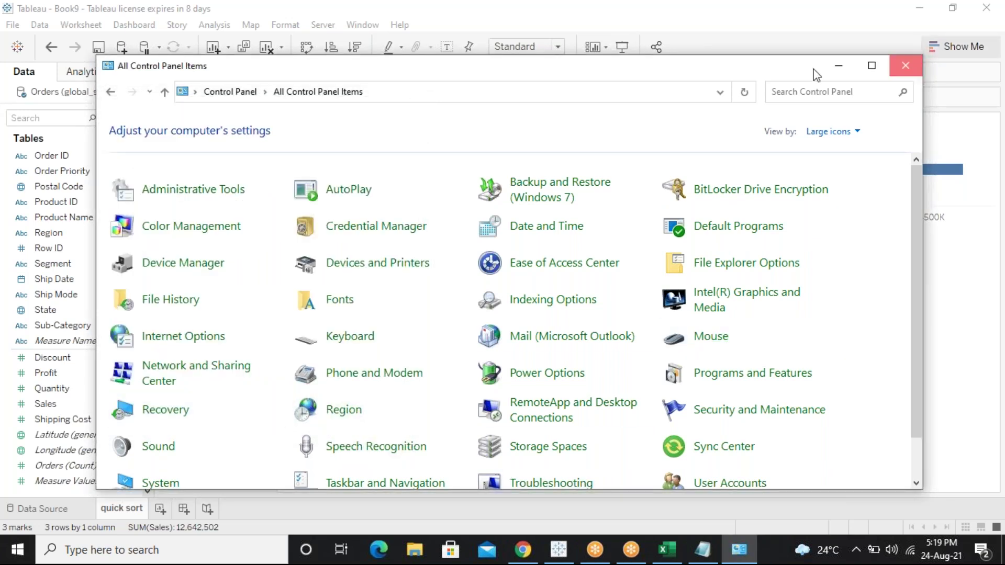
key("ctrl")
key("ctrl")
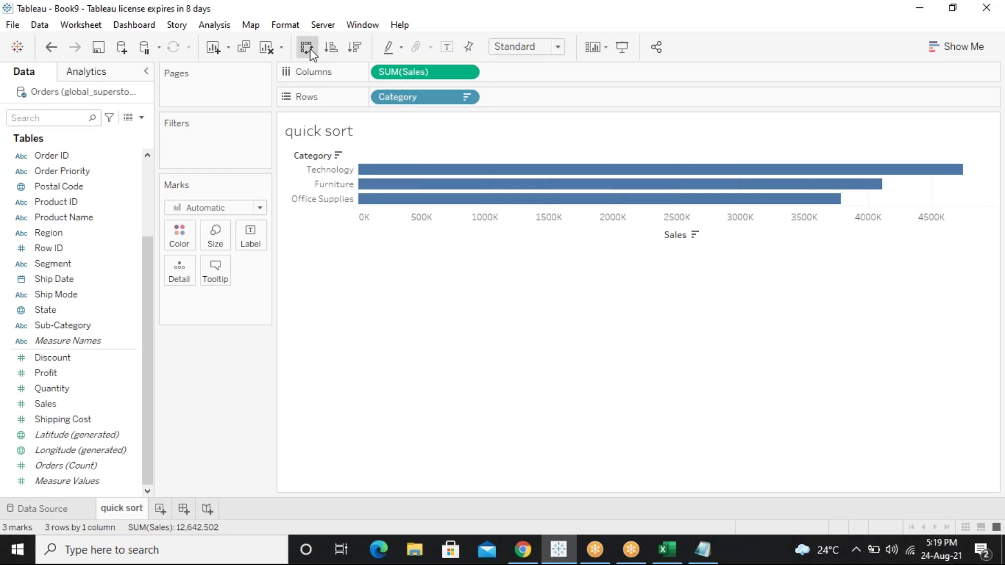
Swap rows and columns of the quick sort chart to get vertical bars, and add a new blank worksheet
left_click(307, 48)
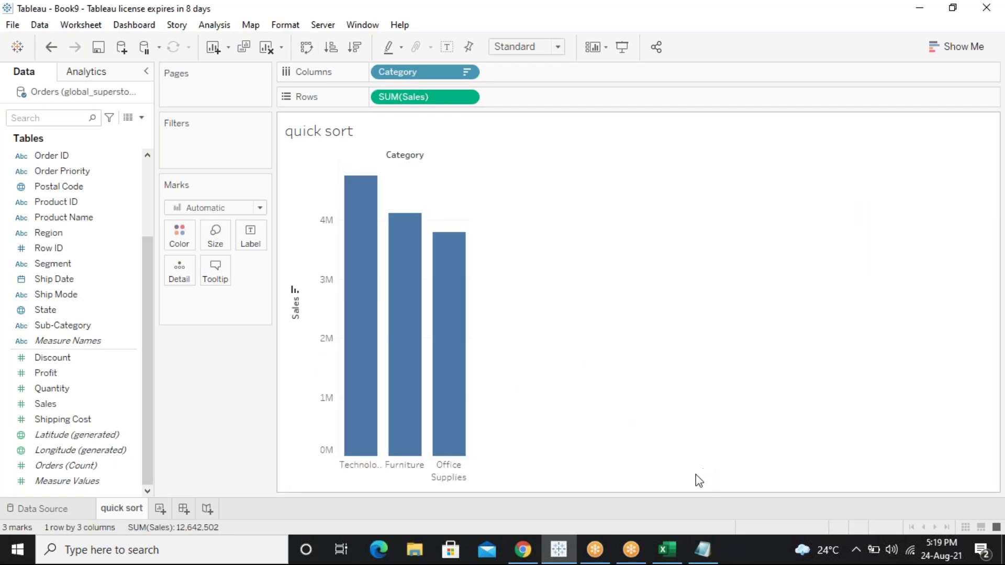
left_click(165, 511)
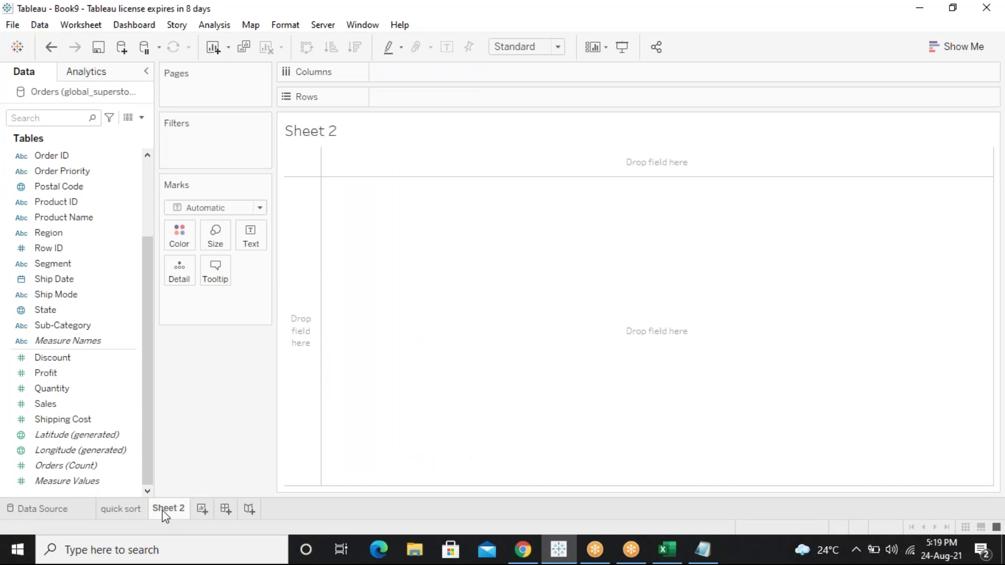
mouse_move(172, 513)
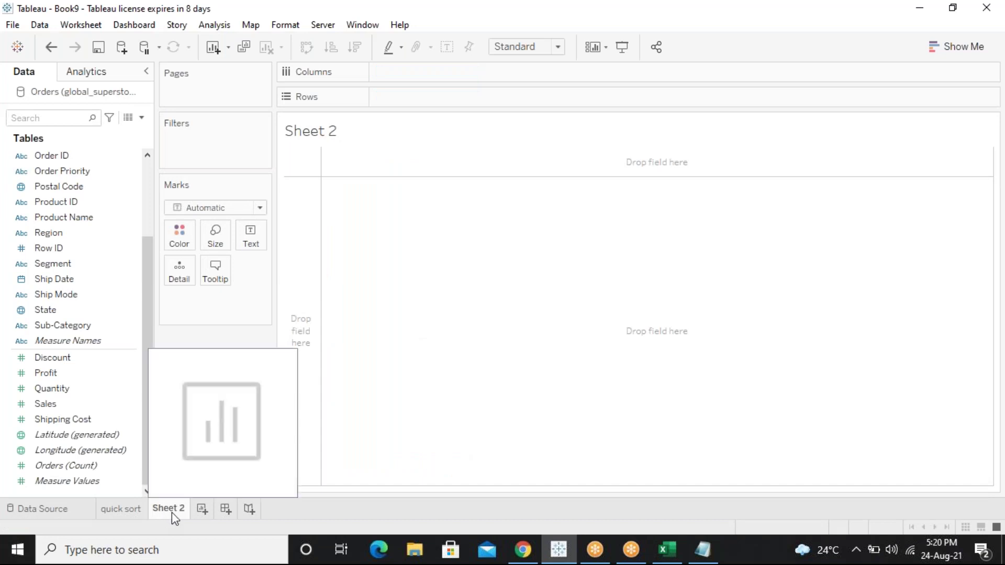
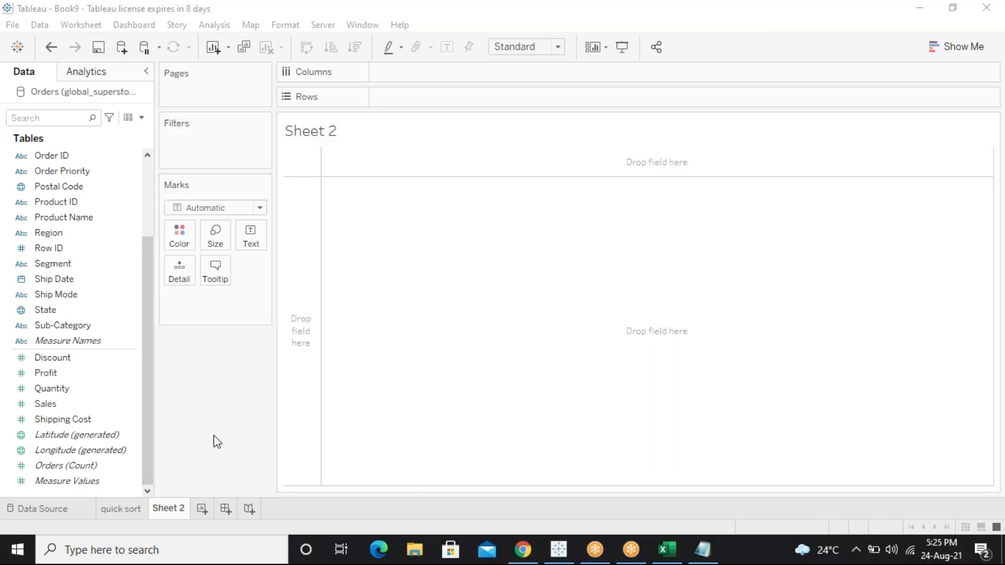
Build a bar chart on Sheet 2 with Category in Columns and the sum of Sales in Rows
left_click(116, 505)
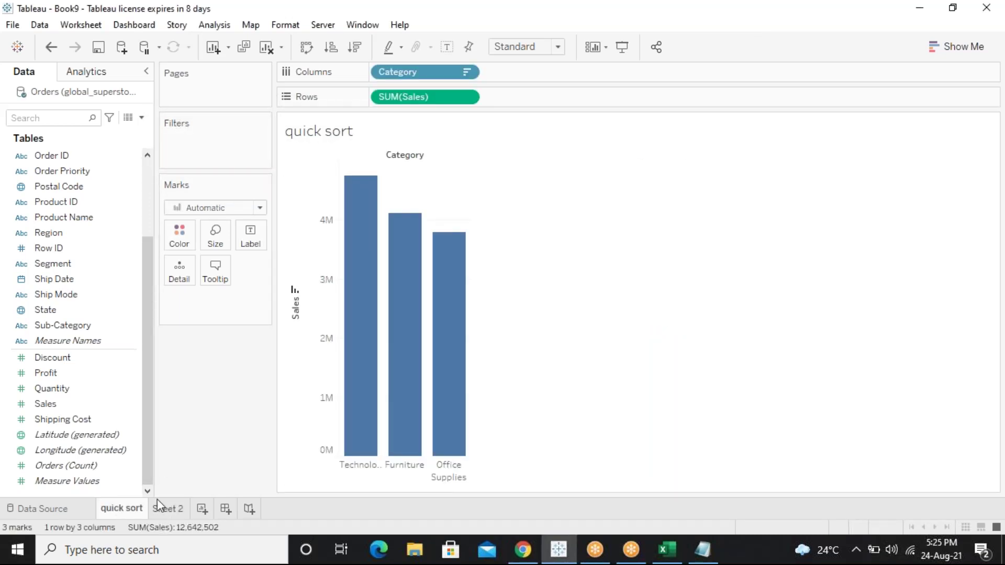
left_click(164, 506)
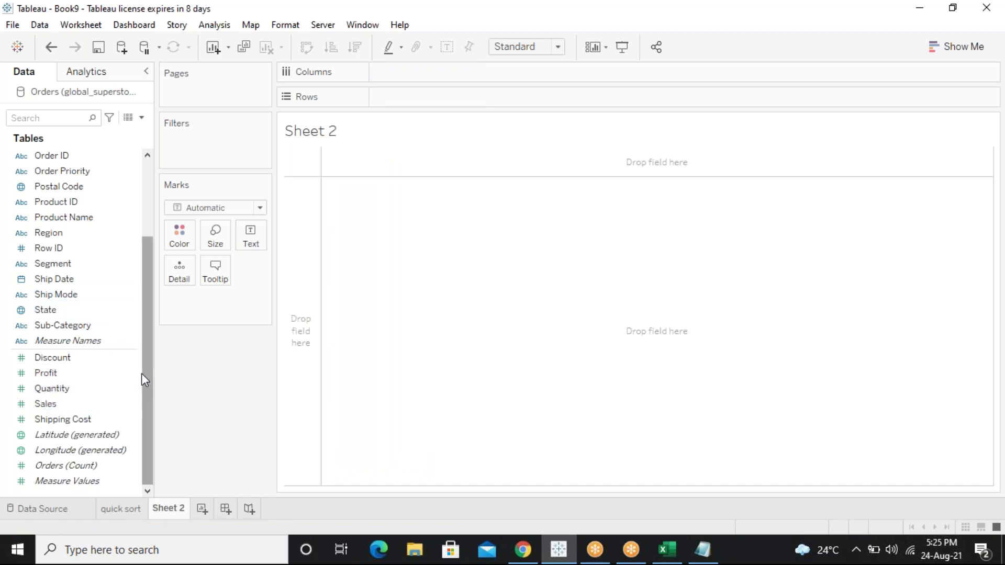
left_click_drag(142, 372, 143, 391)
double_click(78, 401)
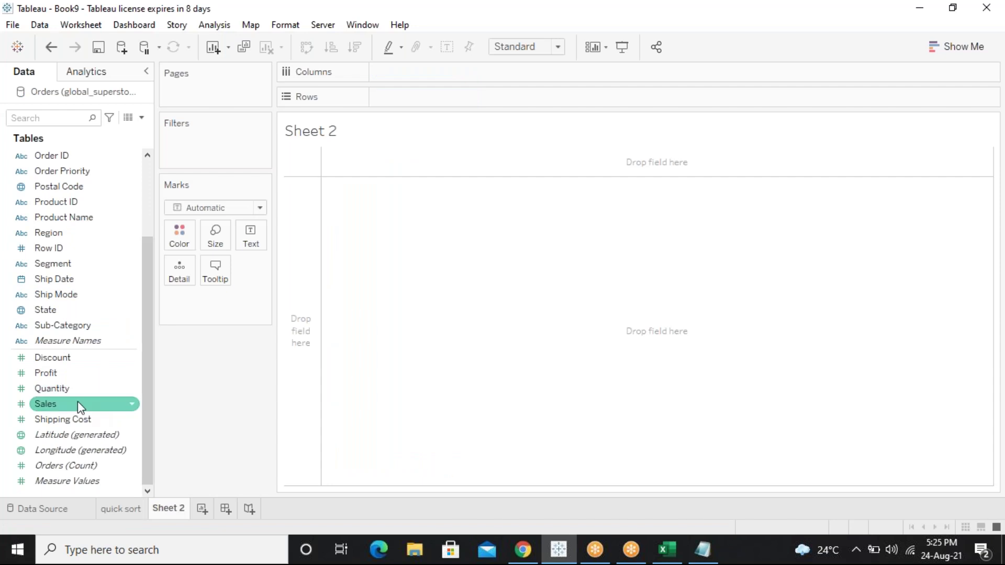
scroll(149, 199, "up", 3)
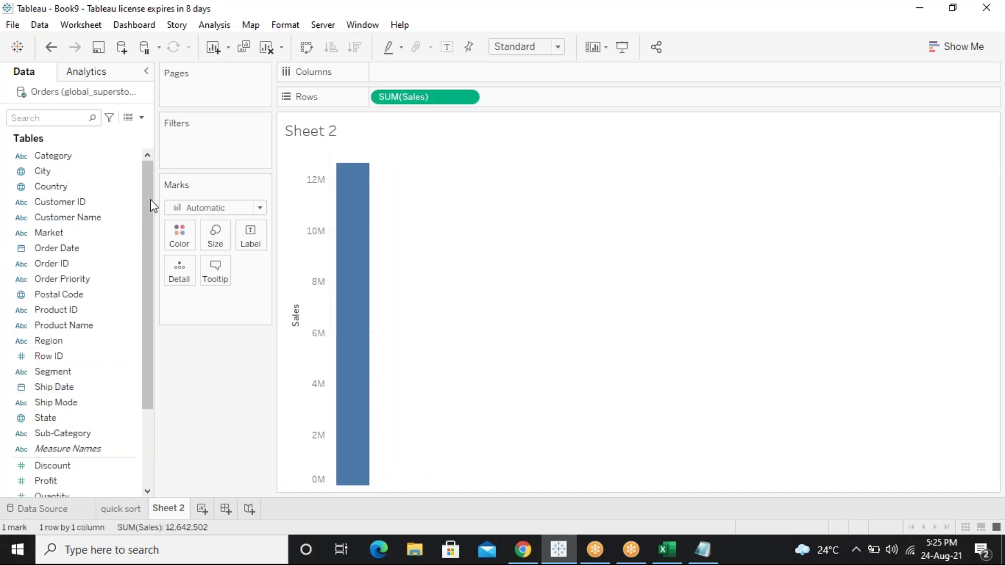
left_click(98, 162)
double_click(99, 164)
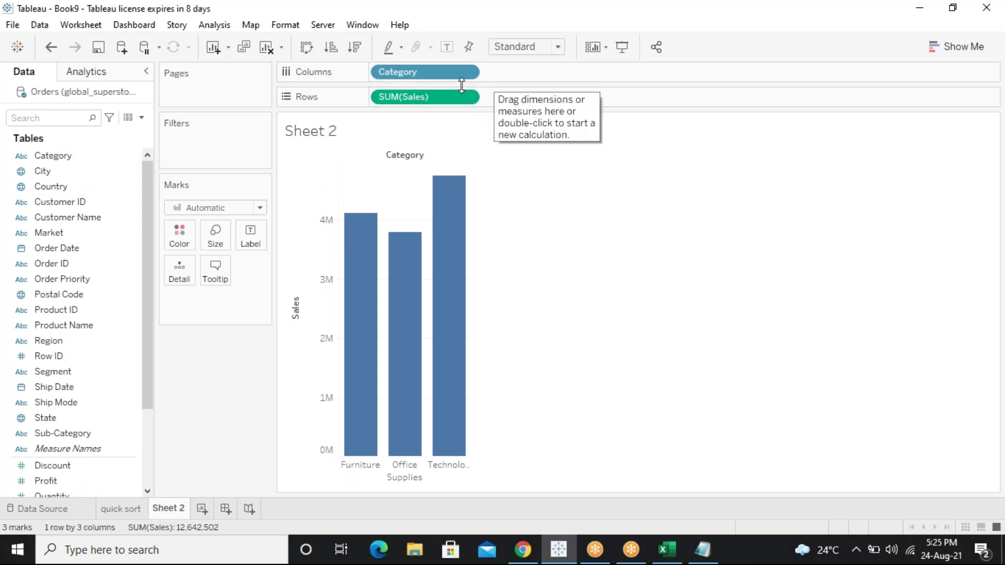
Move Sales to Columns and Category to Rows to make the bars horizontal
left_click_drag(448, 99, 581, 77)
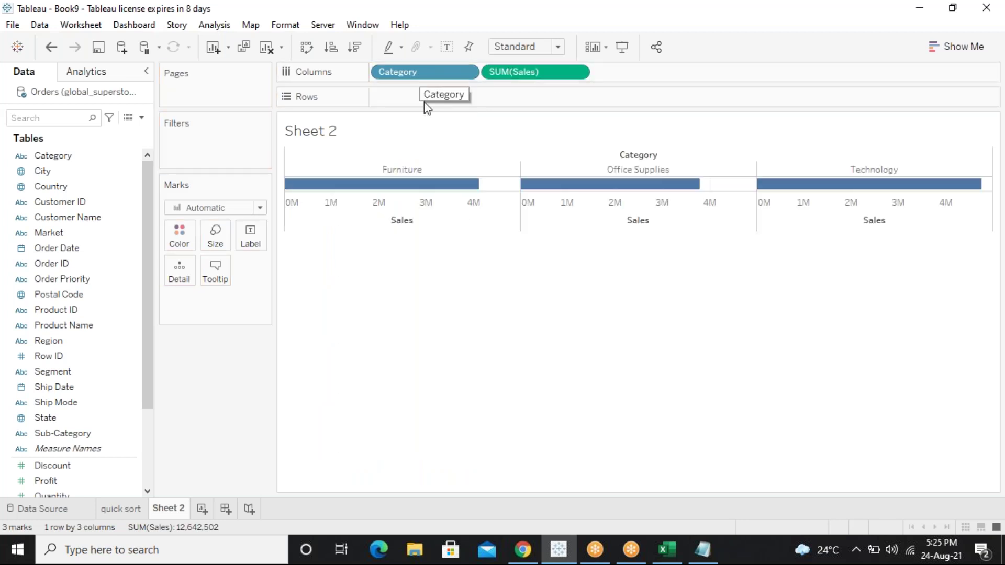
left_click_drag(422, 80, 377, 97)
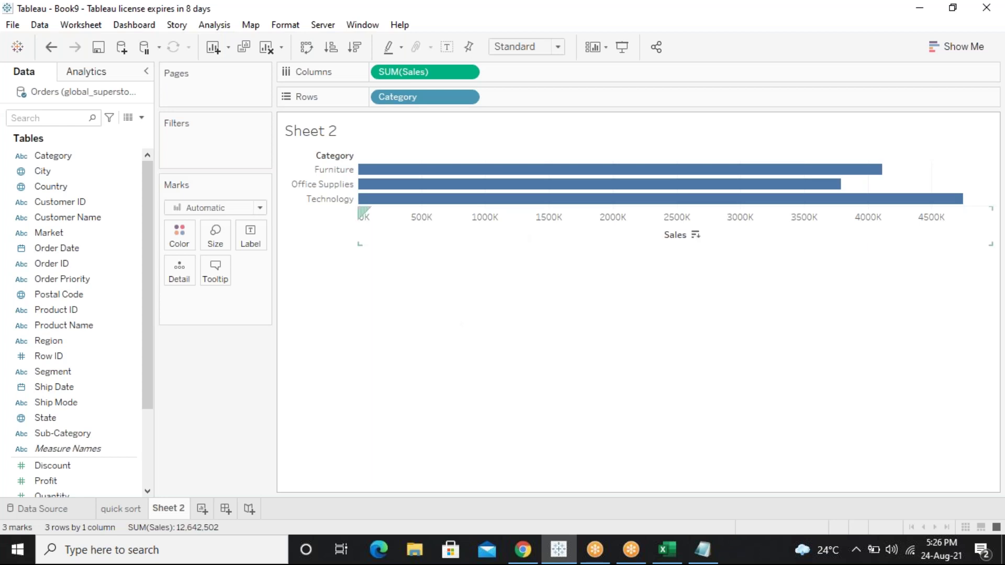
Try the treemap, highlight table, pie chart, heat map and stacked bar chart types for Sales by Category
left_click(959, 48)
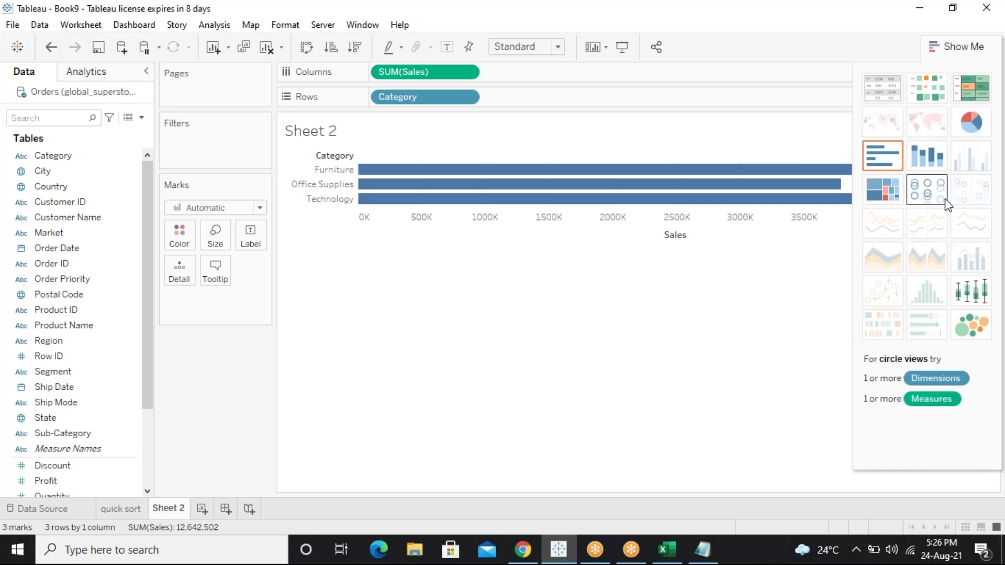
left_click(886, 195)
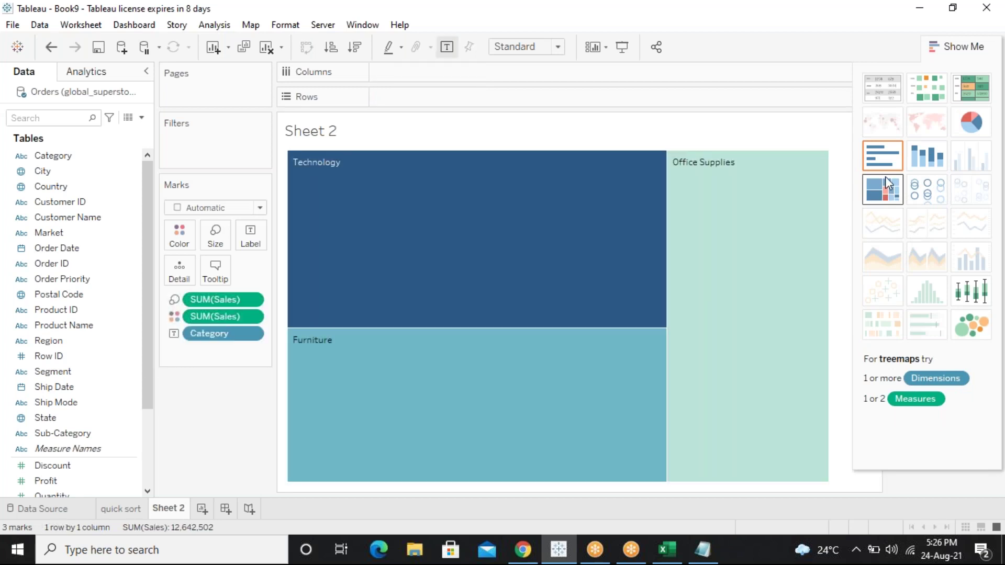
left_click(963, 100)
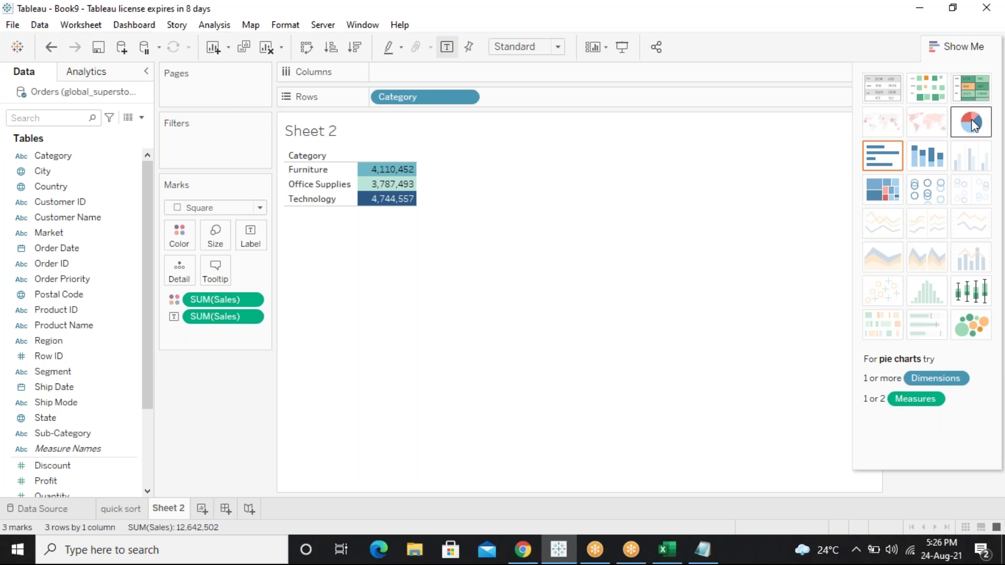
left_click(971, 124)
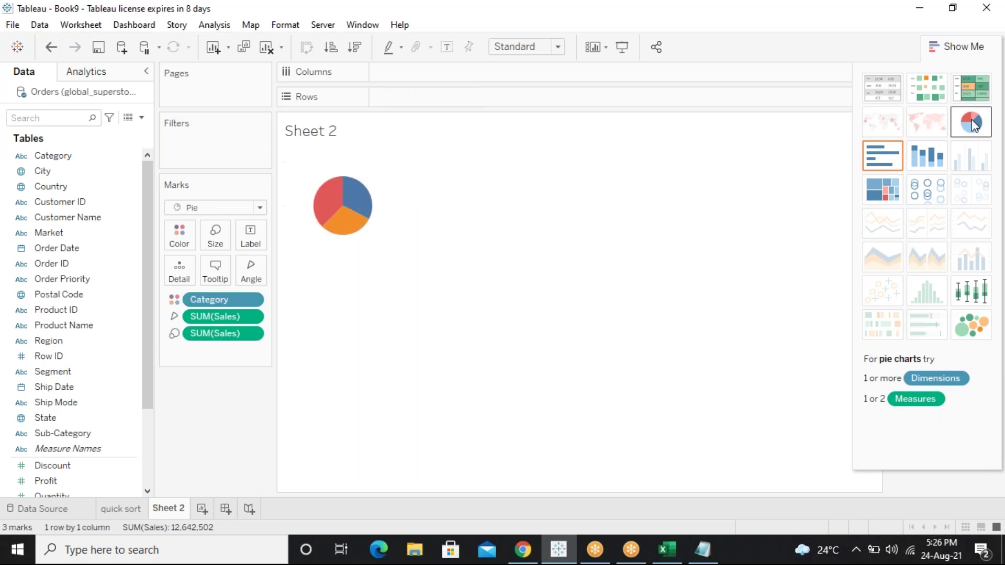
left_click(925, 97)
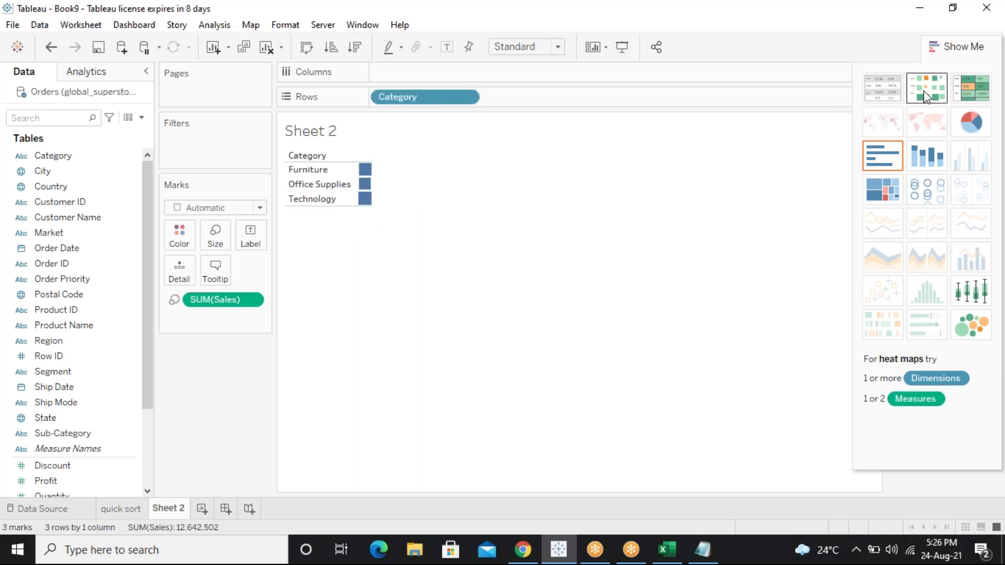
left_click(927, 162)
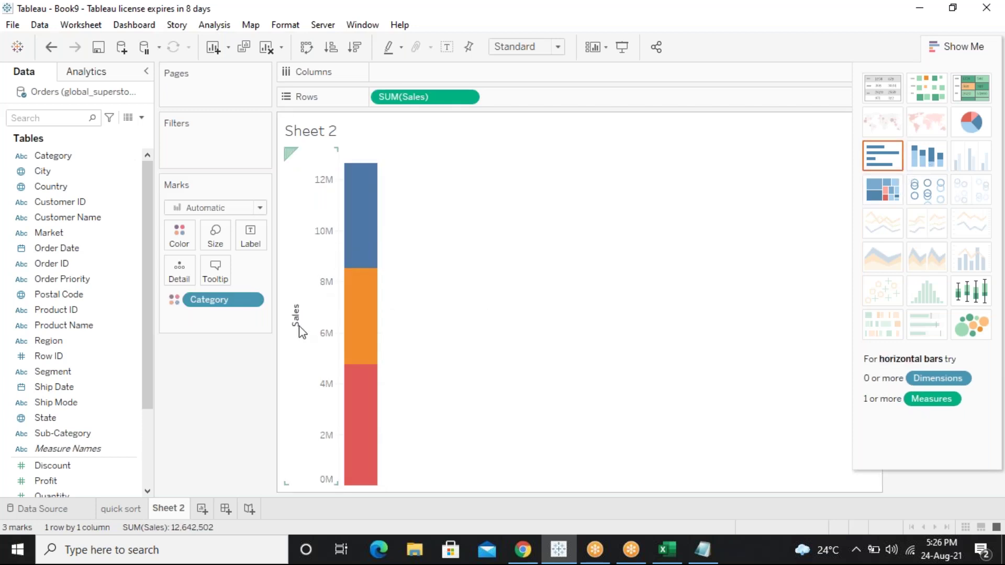
mouse_move(345, 231)
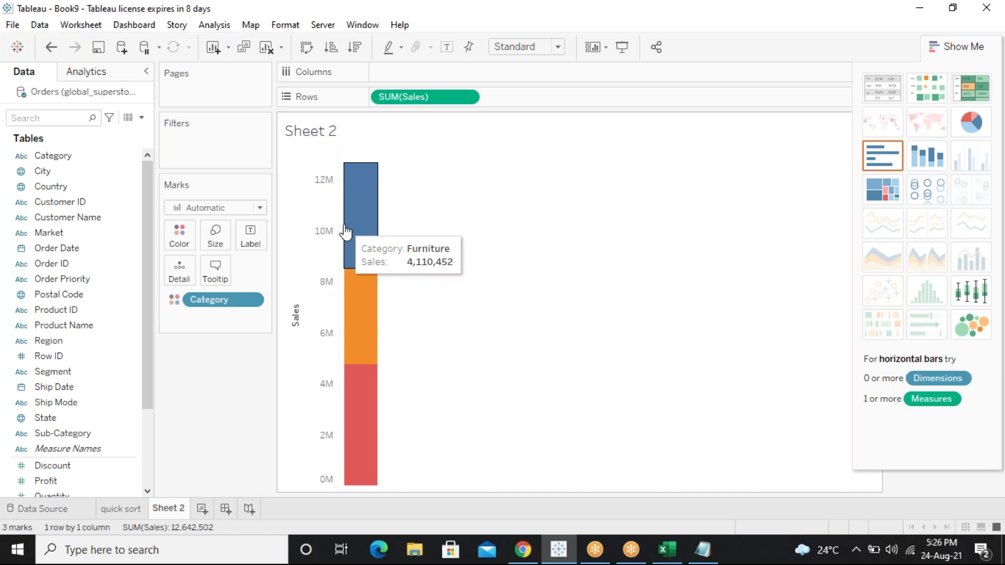
mouse_move(356, 314)
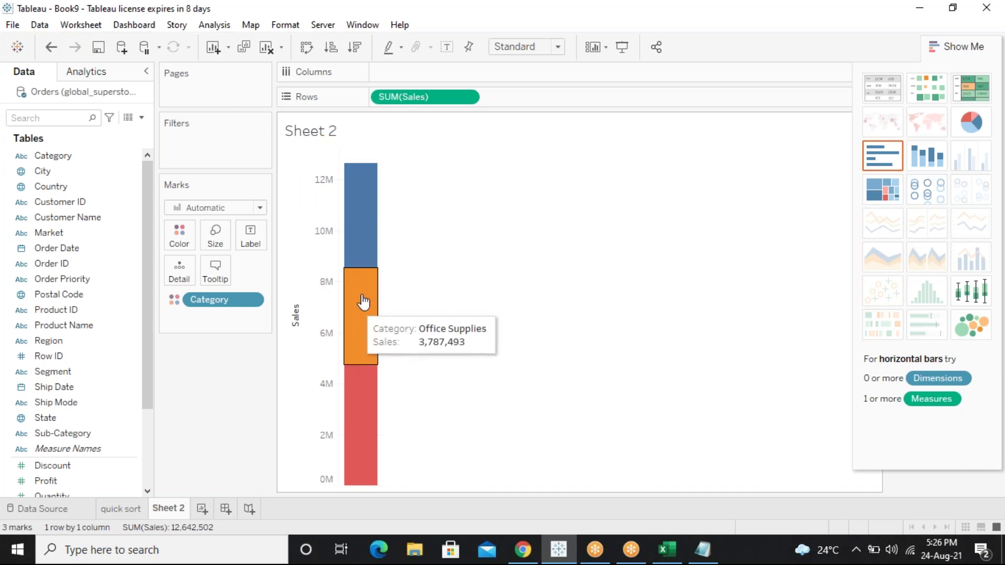
mouse_move(360, 261)
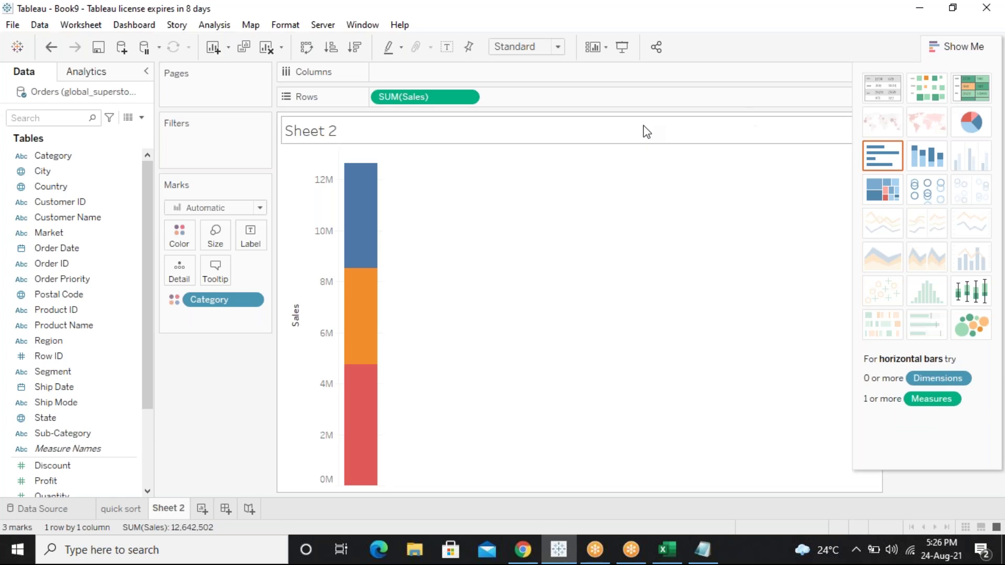
Undo the chart type changes and Category's move to Rows, and return Sales to Rows for vertical bars
left_click(52, 49)
left_click(53, 48)
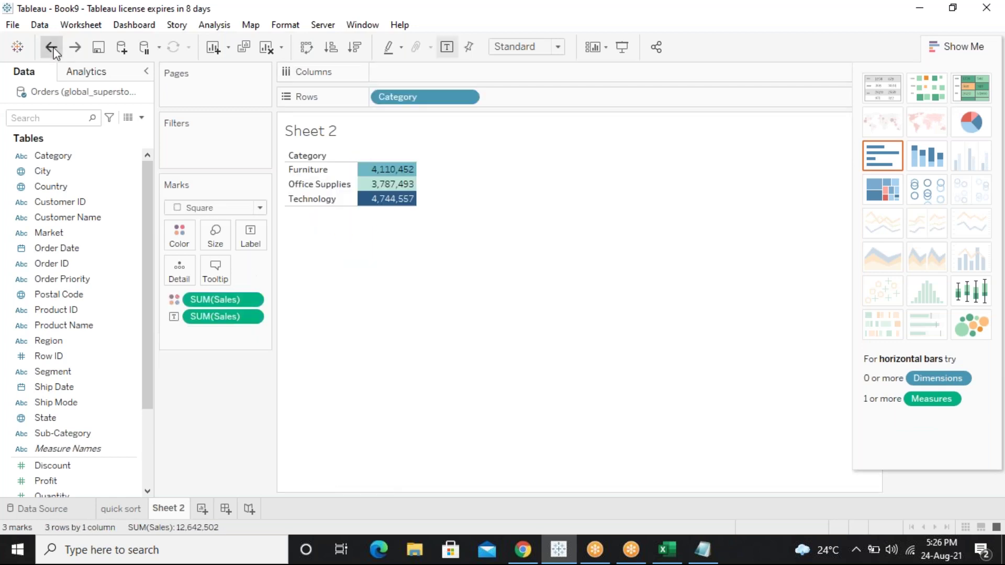
left_click(53, 48)
left_click(52, 49)
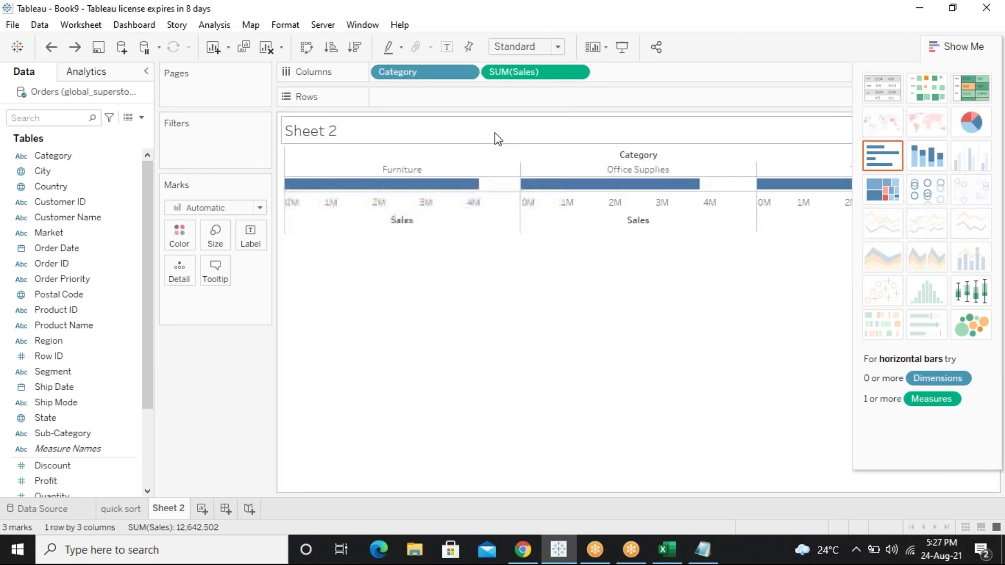
mouse_move(508, 68)
left_mouse_down()
mouse_move(469, 92)
mouse_move(426, 105)
mouse_move(419, 98)
left_mouse_up()
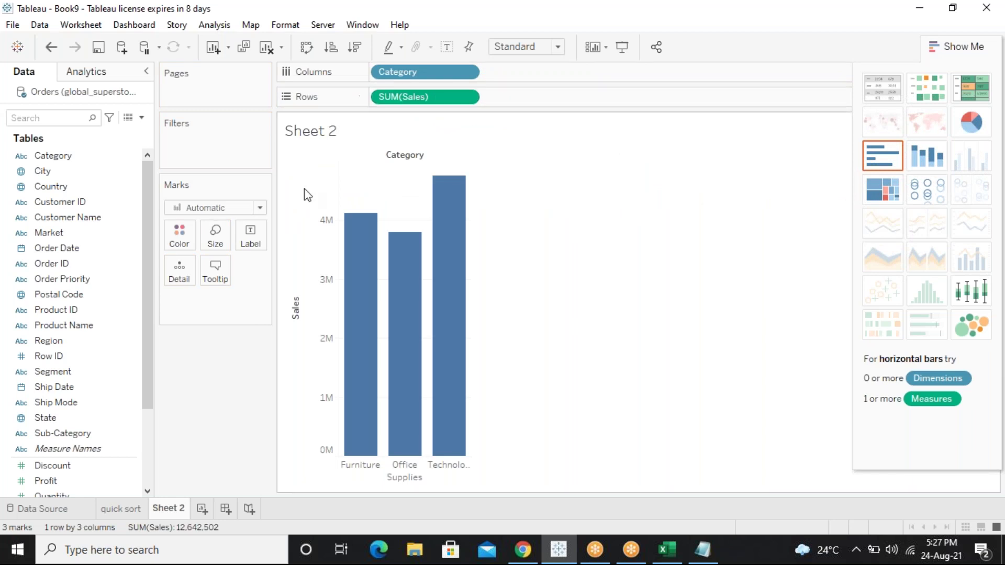
Turn the chart into a text table with Sales as the text mark and Category in Rows
left_click_drag(401, 95, 251, 240)
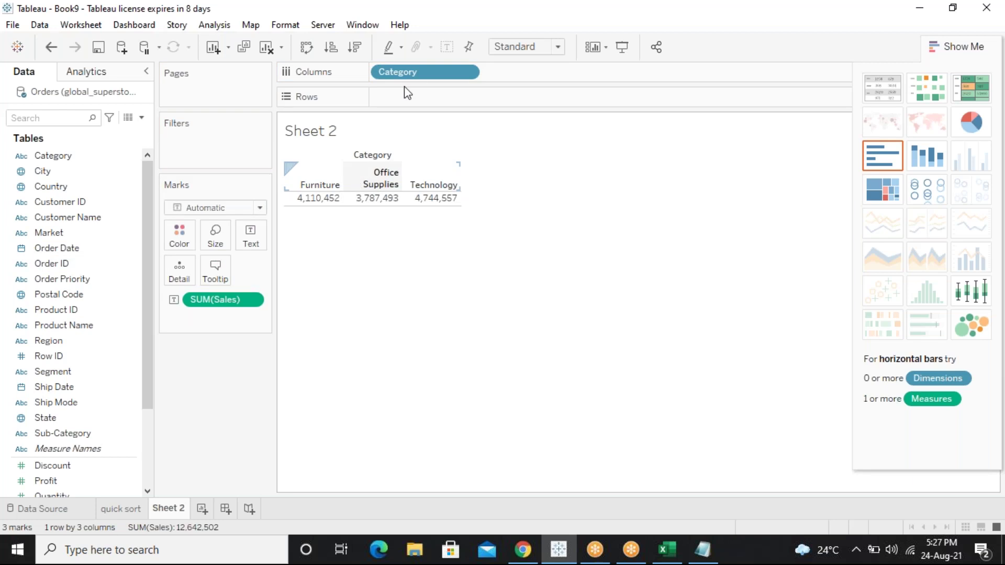
left_click_drag(411, 76, 410, 97)
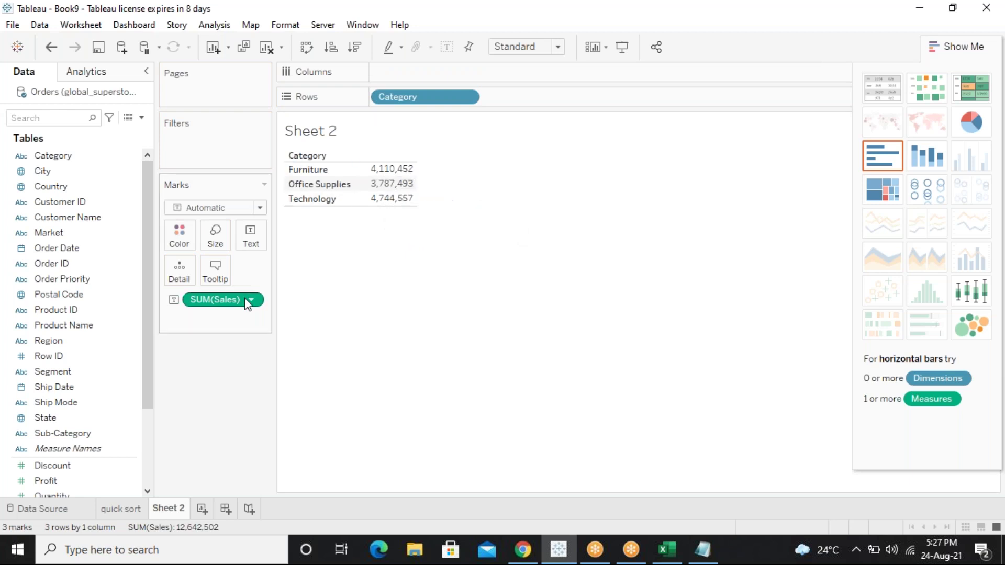
left_click(319, 187)
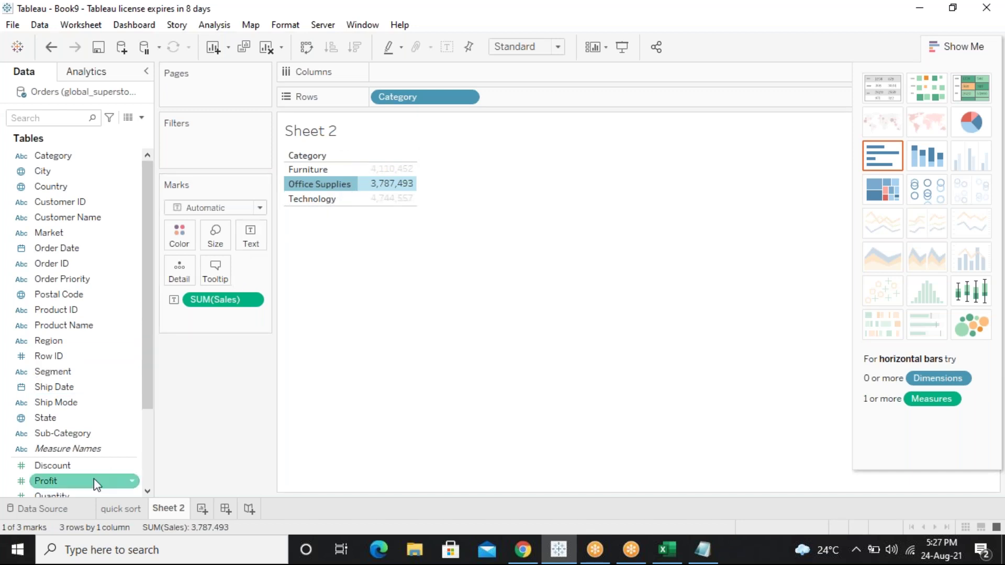
Add Sales to Columns for horizontal bars labelled with sales values, and close the chart type suggestions
left_click_drag(148, 403, 460, 72)
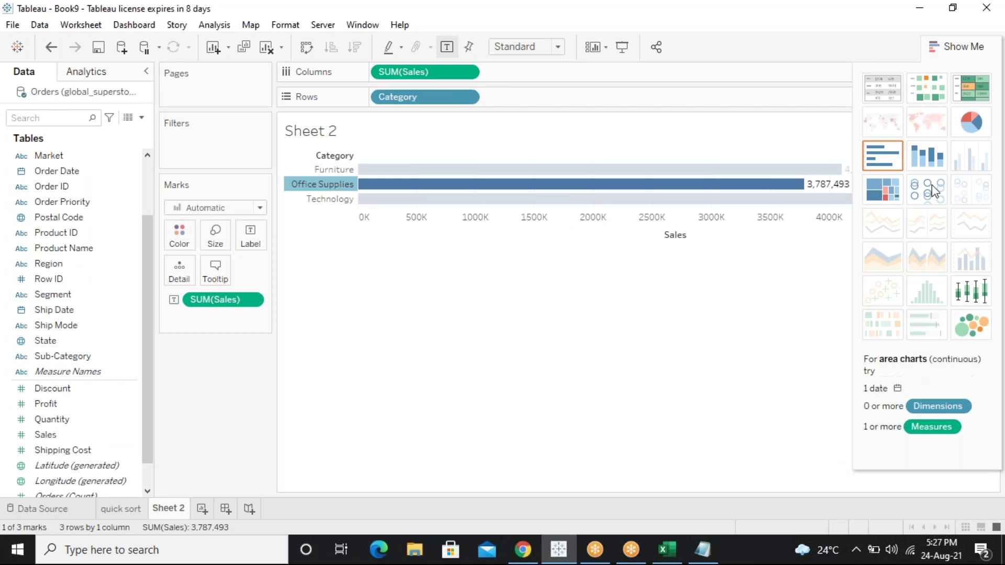
left_click(977, 50)
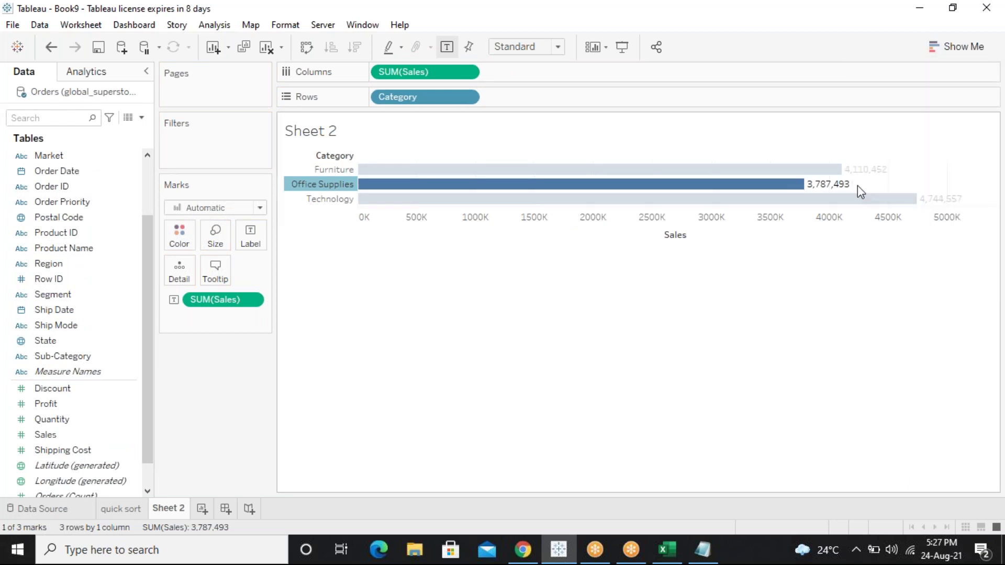
mouse_move(858, 200)
mouse_move(861, 180)
mouse_move(442, 95)
left_mouse_down()
mouse_move(539, 67)
mouse_move(450, 69)
mouse_move(446, 97)
left_mouse_up()
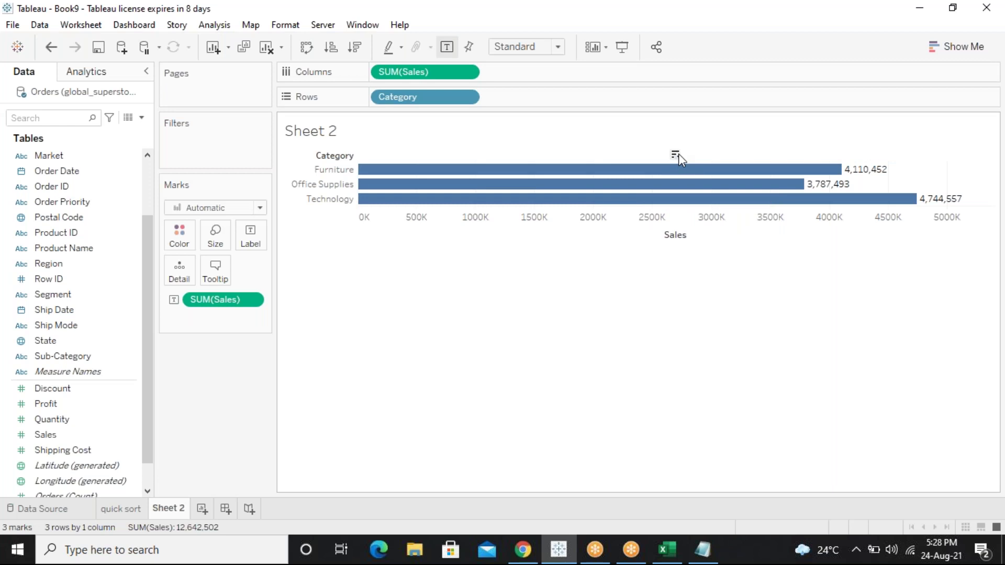
Cycle the Category sort by Sales through descending and ascending, back to the default order
left_click(675, 154)
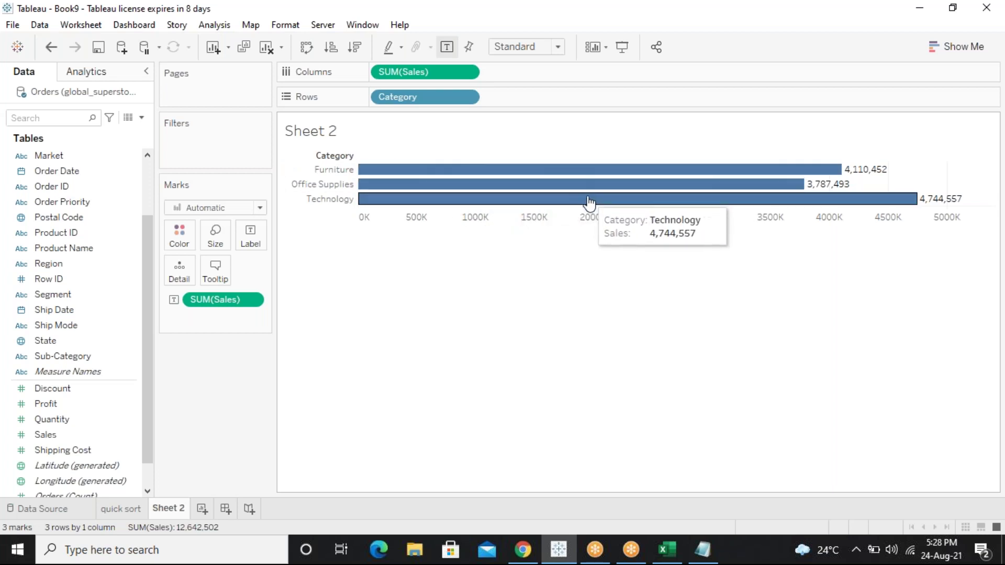
mouse_move(668, 157)
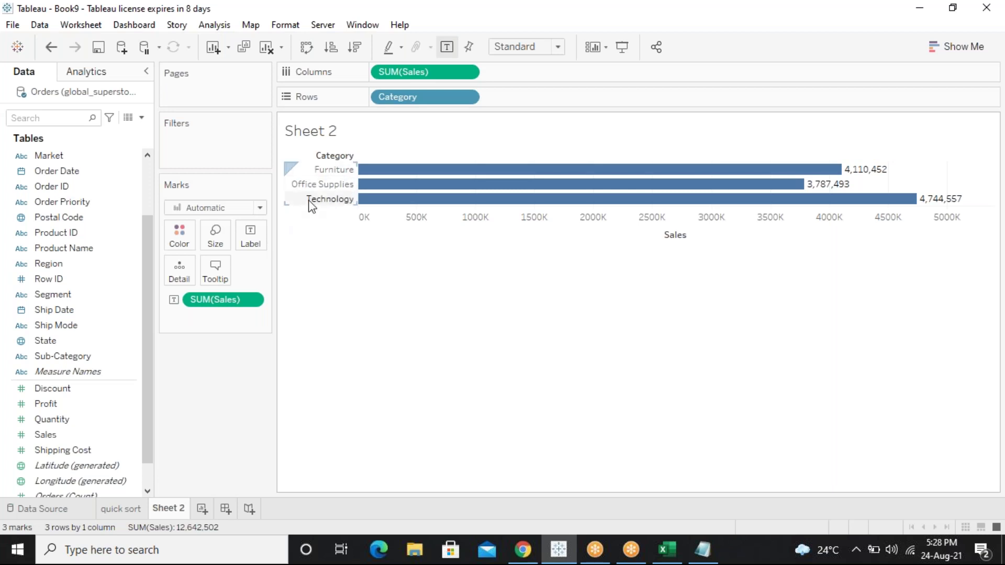
mouse_move(661, 204)
left_click(676, 155)
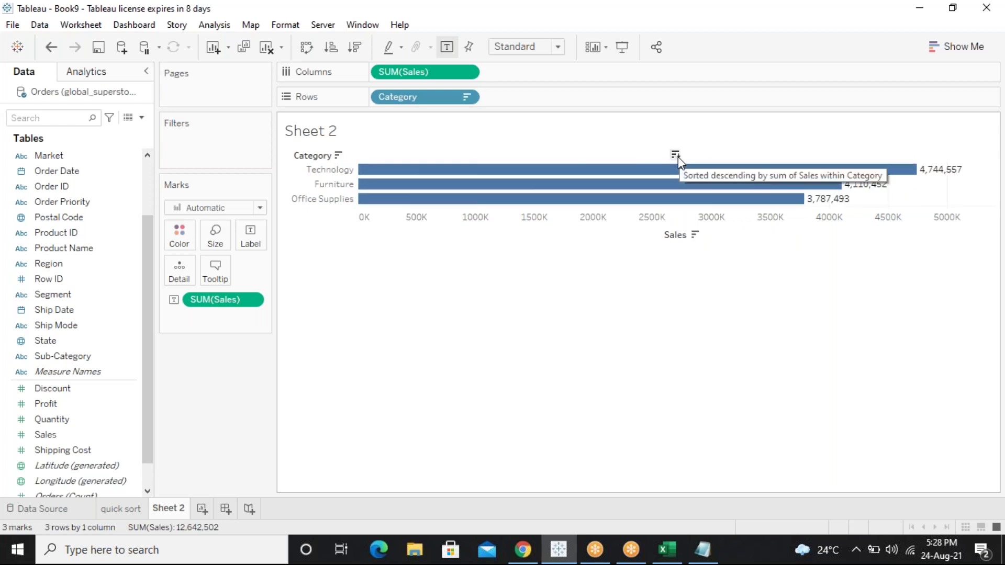
left_click(676, 155)
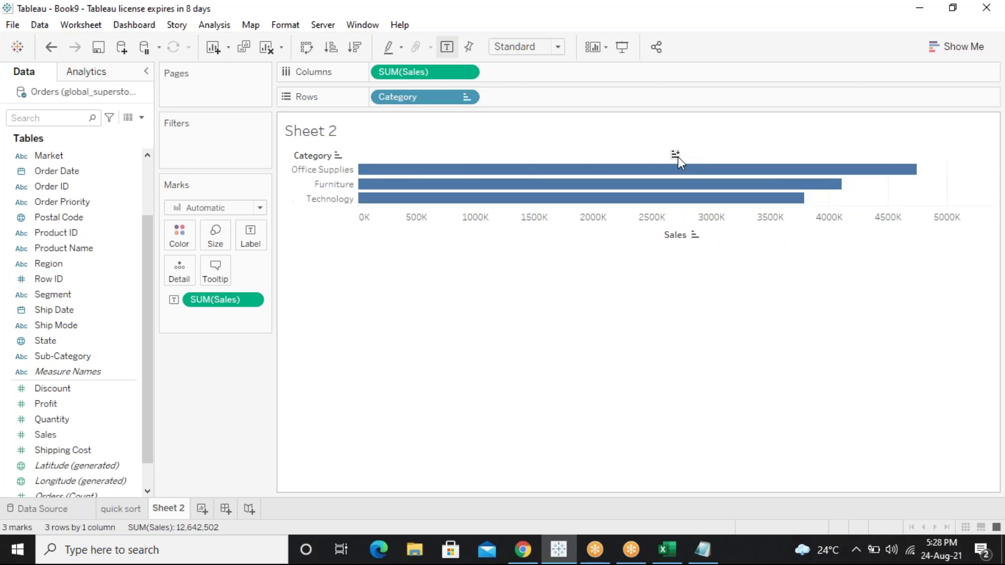
left_click(676, 156)
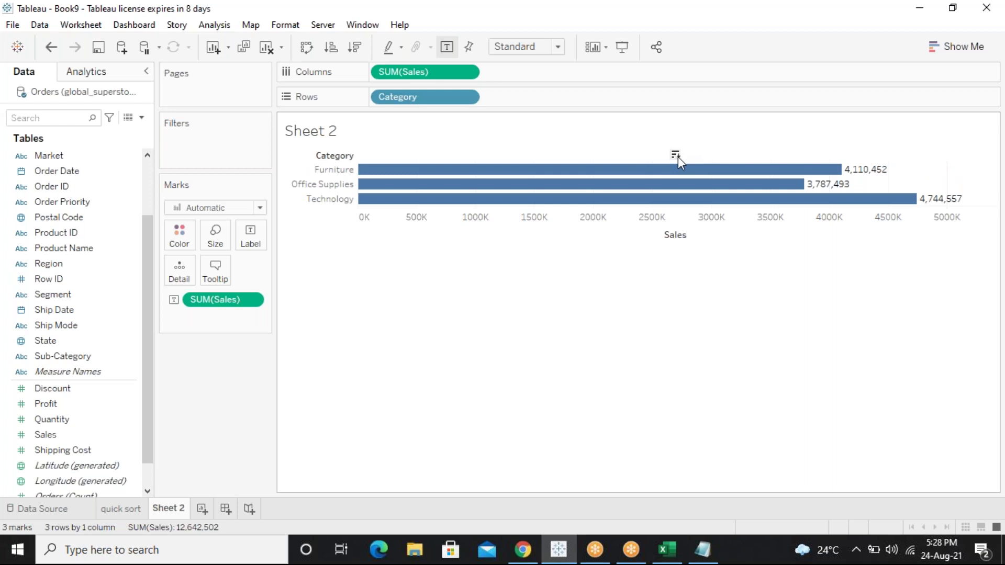
Sort the categories by Sales in descending order, and switch the sort to ascending
left_click(676, 155)
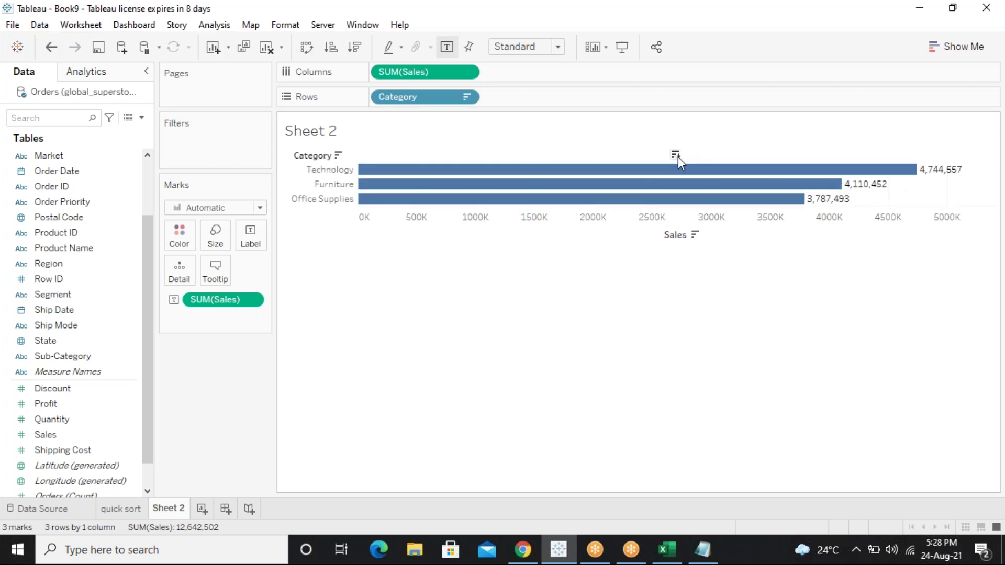
left_click(677, 154)
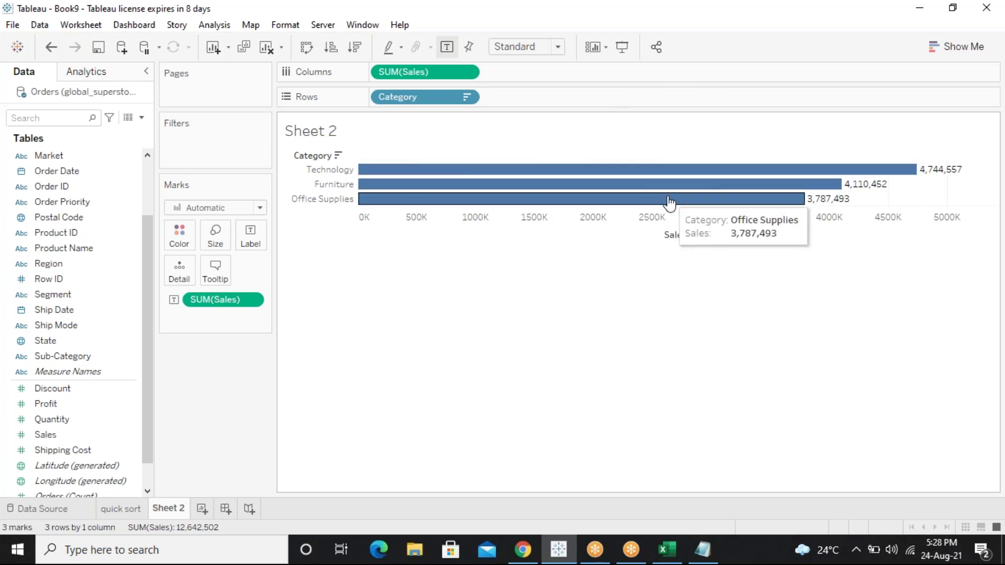
mouse_move(674, 183)
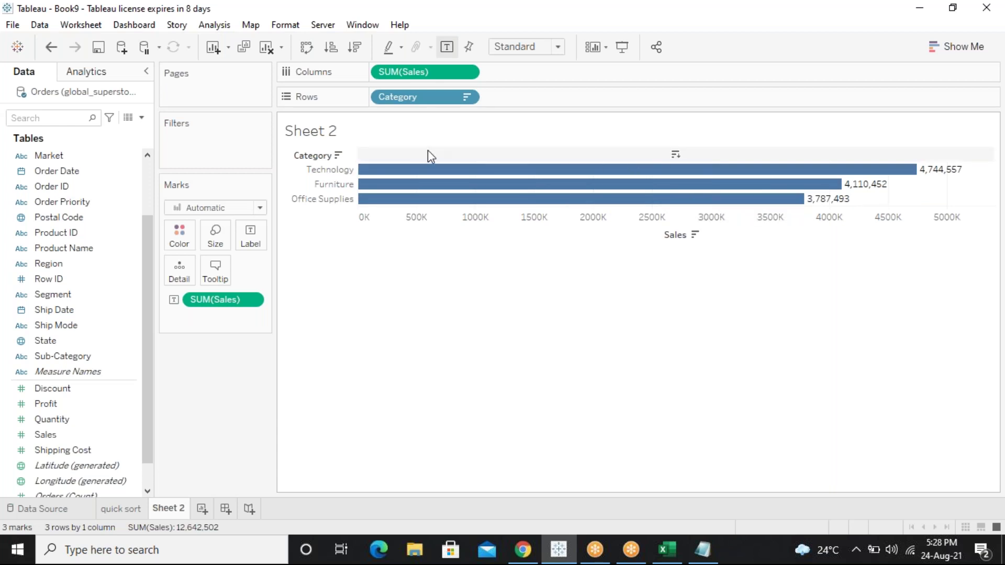
left_click(675, 155)
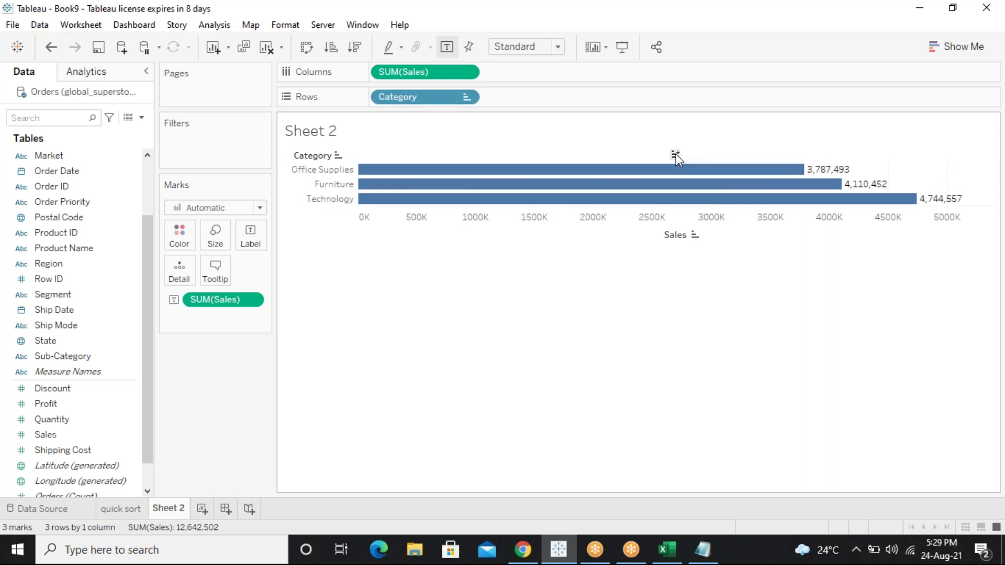
Sort the categories by Sales in descending order, and rename Sheet 2 to "quick sort 2"
left_click(676, 154)
left_click(676, 155)
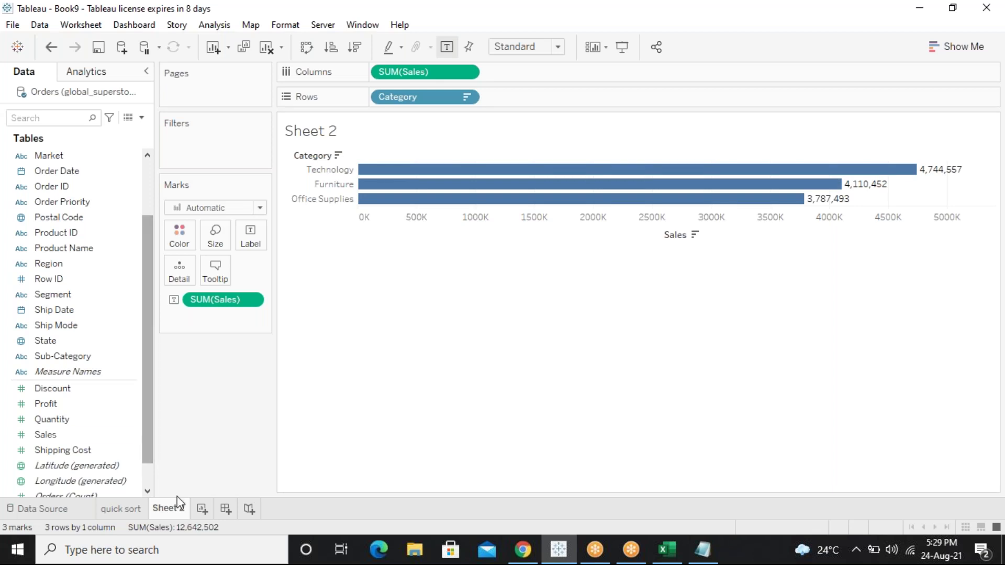
right_click(173, 512)
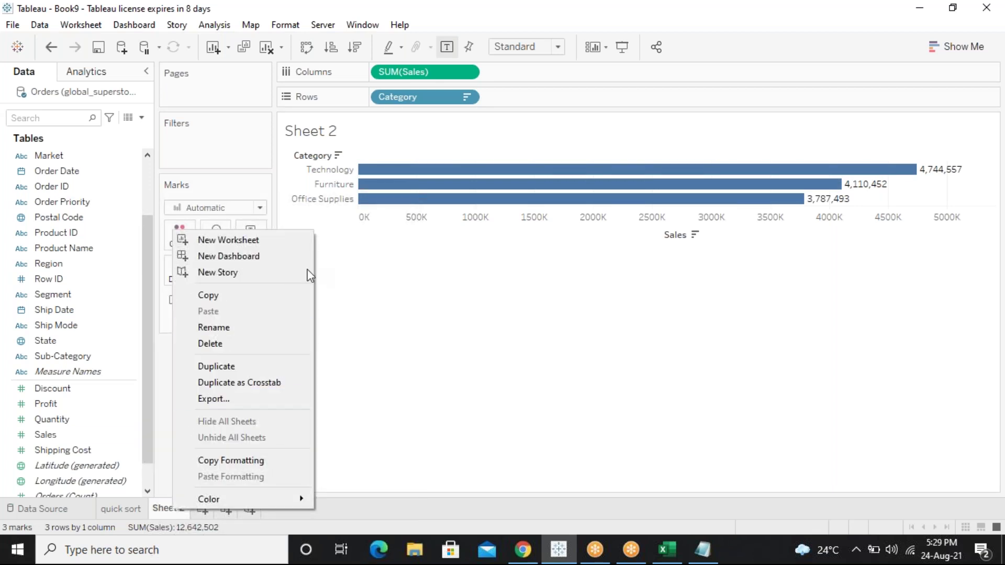
left_click(254, 329)
type("quick")
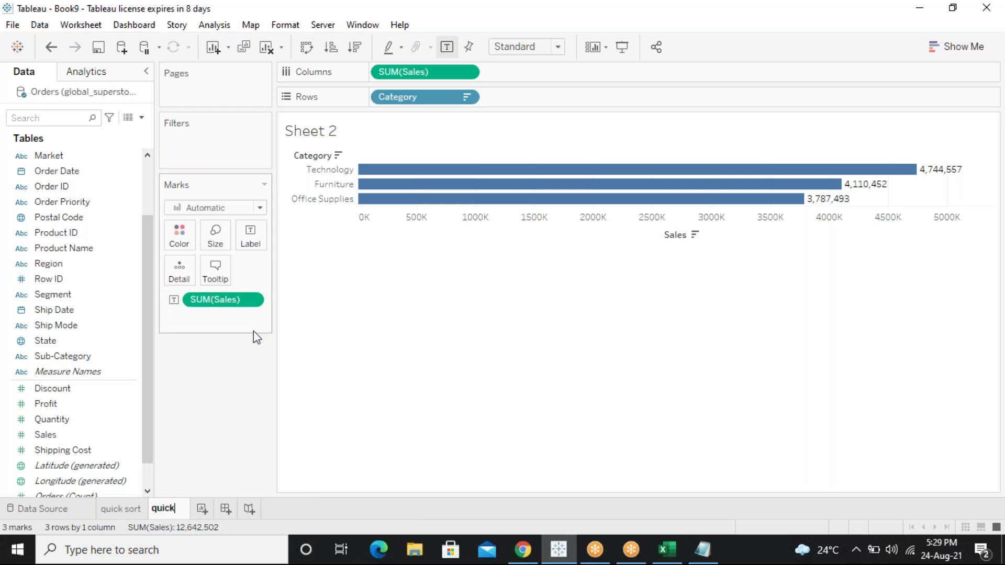
type(" sort 2")
key("Return")
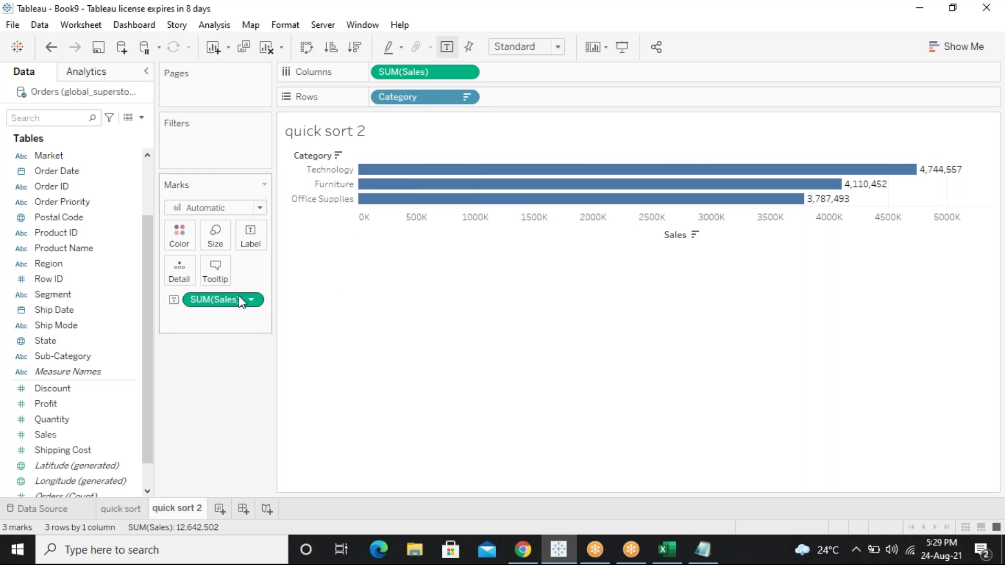
Remove the Sales labels from the bars and clear the sort on Category
left_click_drag(240, 301, 473, 126)
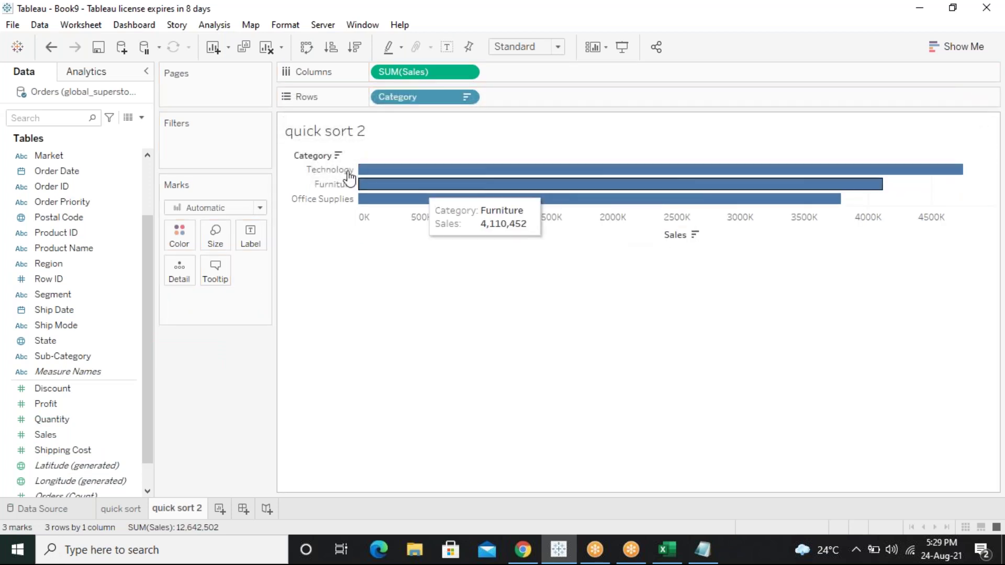
left_click_drag(335, 166, 563, 76)
left_click_drag(419, 72, 424, 97)
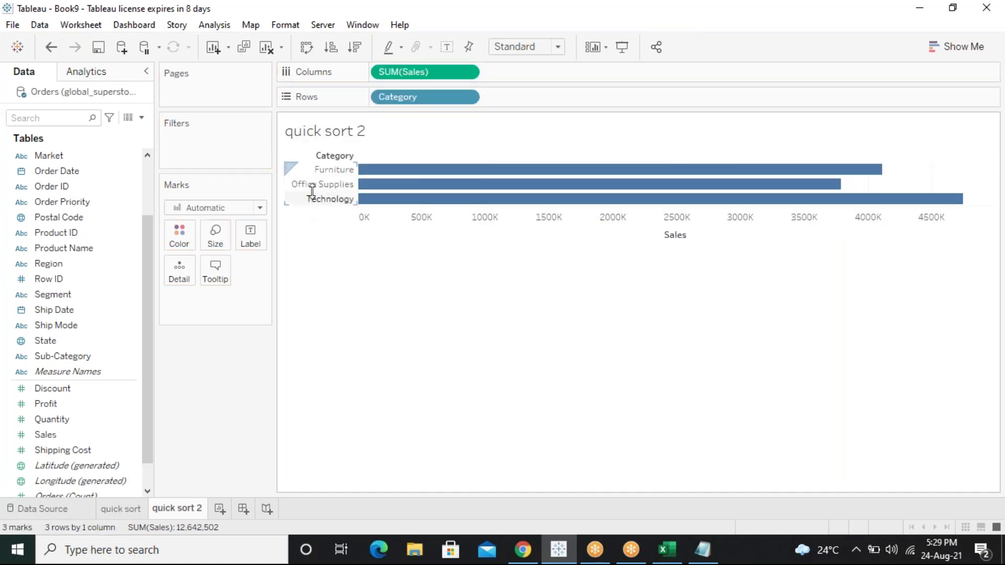
Swap rows and columns for vertical bars, and move Sales back to Columns and Category back to Rows
left_click(307, 54)
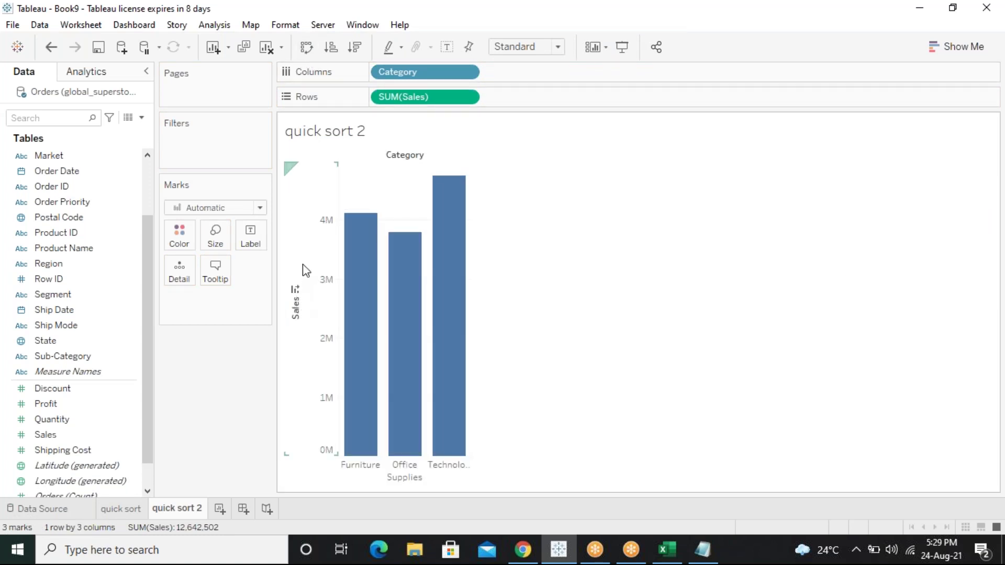
left_click_drag(445, 102, 583, 72)
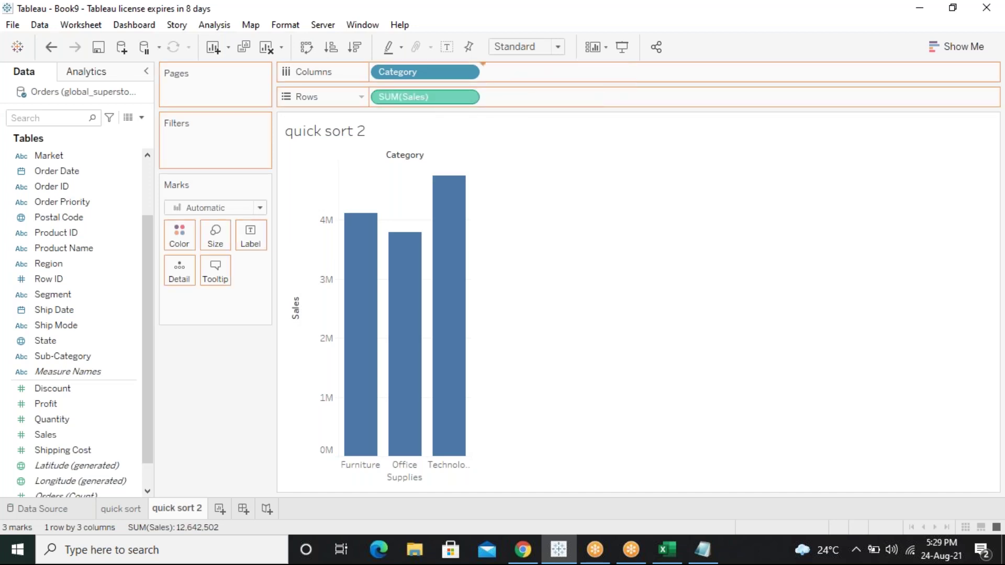
left_click_drag(454, 69, 451, 93)
left_click_drag(387, 95, 398, 97)
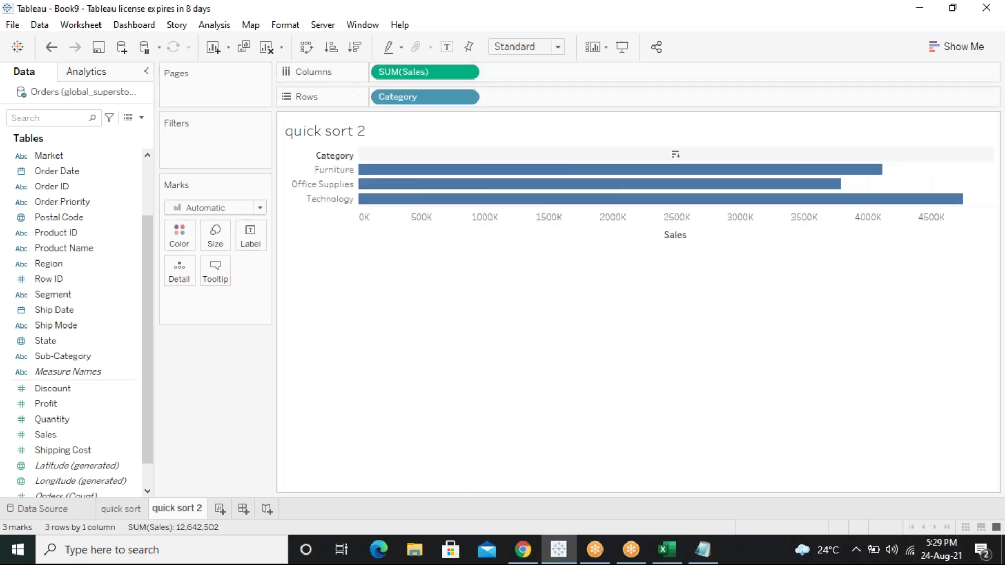
Cycle the horizontal bars' quick sort by Sales through descending and ascending, back to the default order
mouse_move(676, 155)
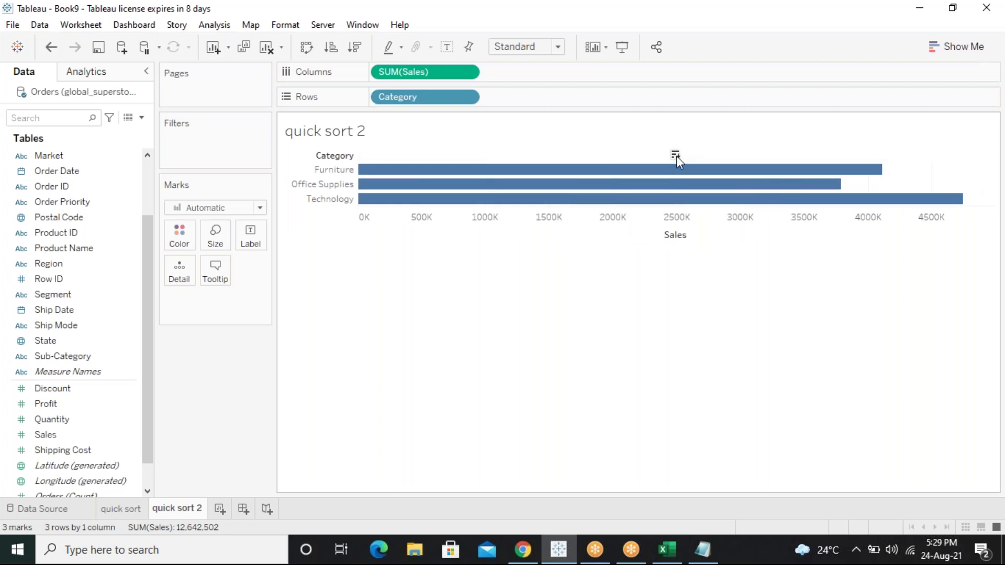
left_click(676, 156)
left_click(676, 156)
left_click(676, 156)
Create a new worksheet and build a vertical bar chart of Sales by Category
left_click(225, 509)
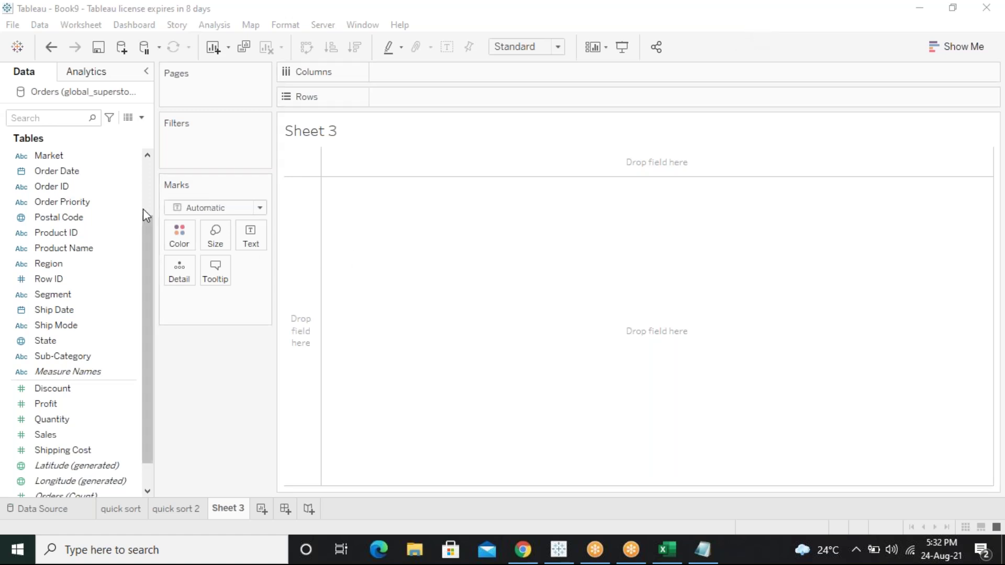
left_click(89, 439)
double_click(90, 438)
left_click(108, 341)
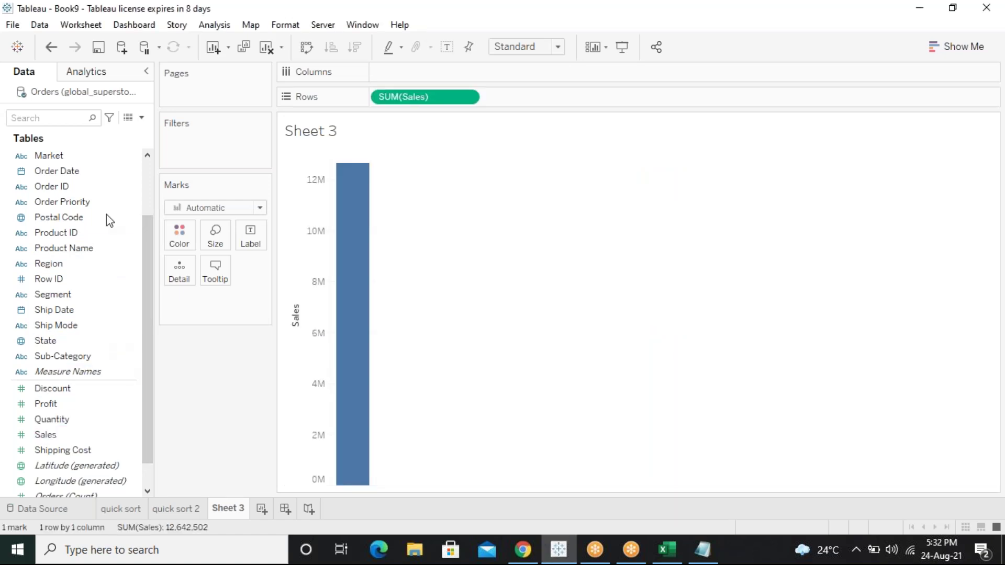
left_click(149, 199)
left_click(81, 157)
double_click(82, 157)
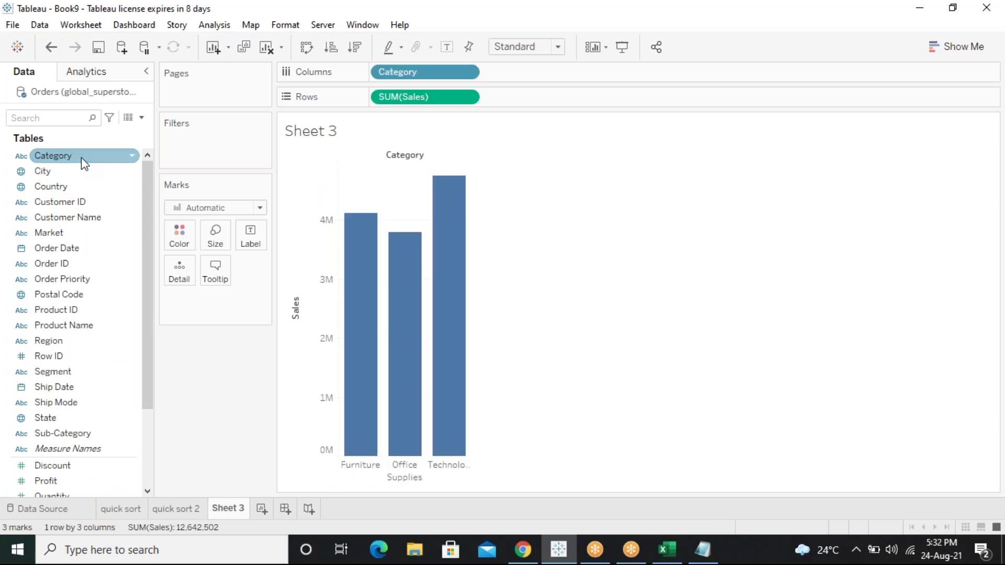
Move Sales to Columns and Category to Rows, and add Sub-Category to Rows after Category
left_click_drag(426, 100, 564, 76)
left_click_drag(446, 74, 445, 97)
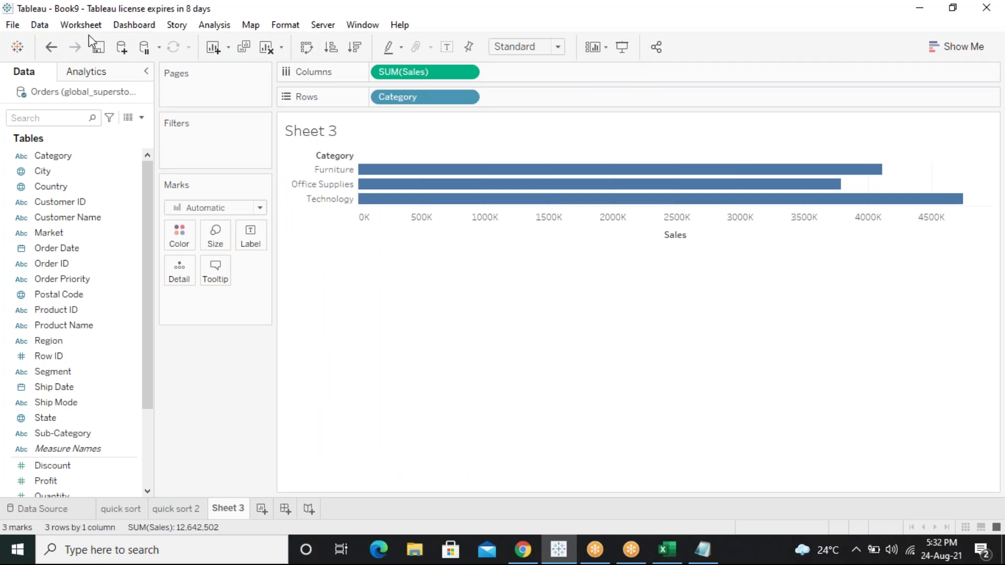
left_click(100, 24)
left_click(103, 24)
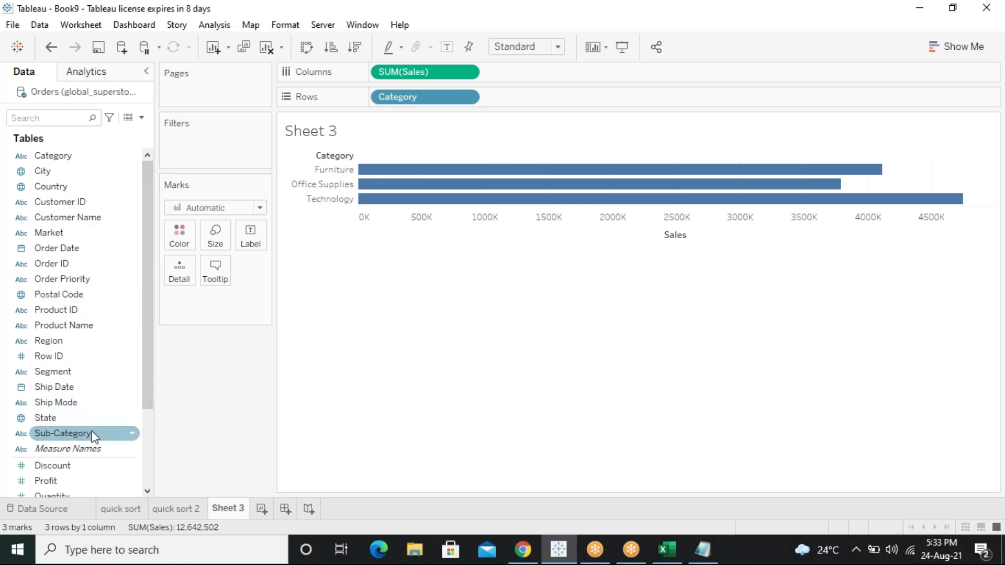
left_click_drag(93, 433, 558, 97)
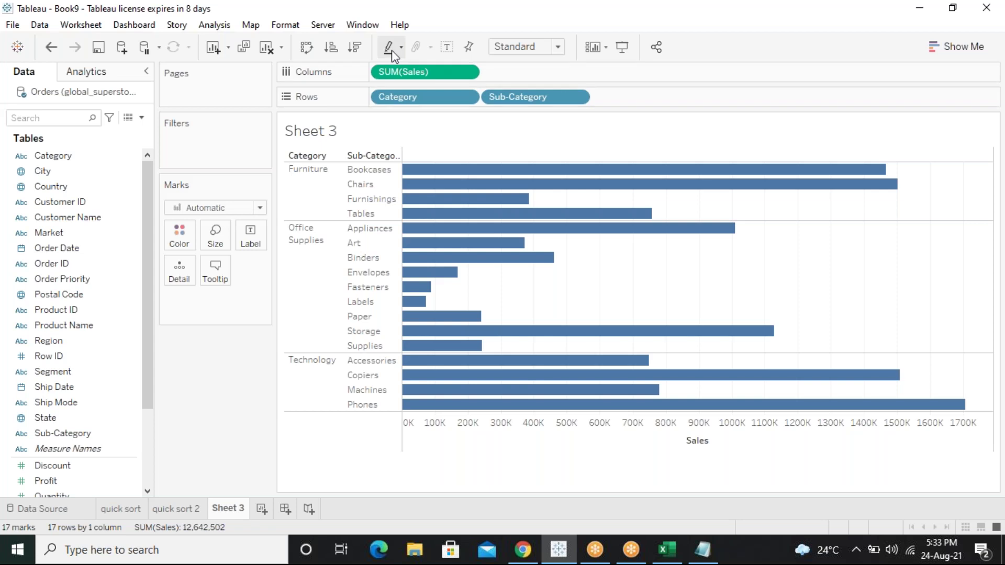
Sort the sub-categories by Sales within each category in ascending order, switch to descending, and return to ascending
left_click(331, 48)
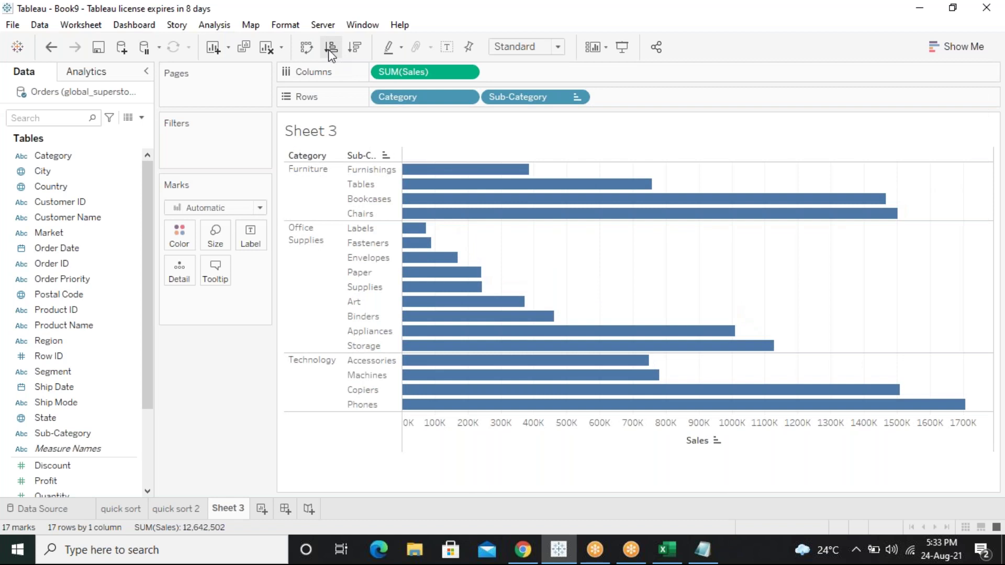
left_click(357, 48)
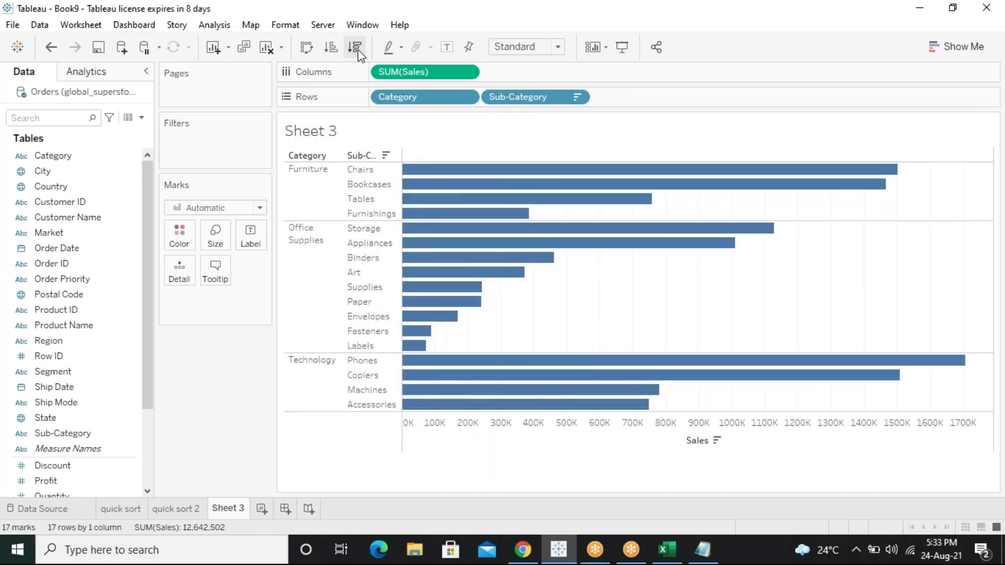
left_click(331, 48)
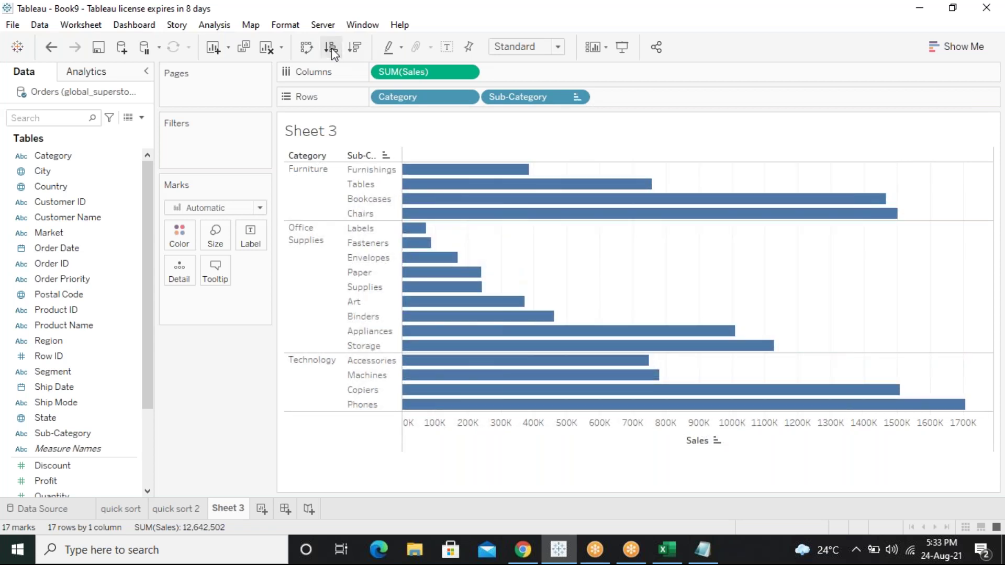
Clear the Sales sort on Sub-Category and sort the sub-categories alphabetically from A to Z using the header
left_click(386, 155)
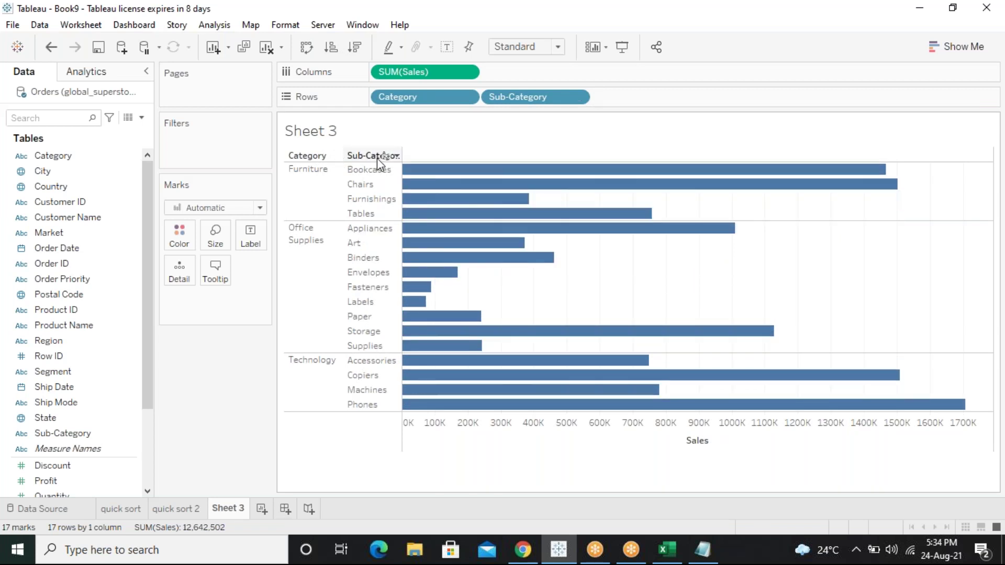
left_click(385, 156)
left_click(397, 156)
left_click(361, 157)
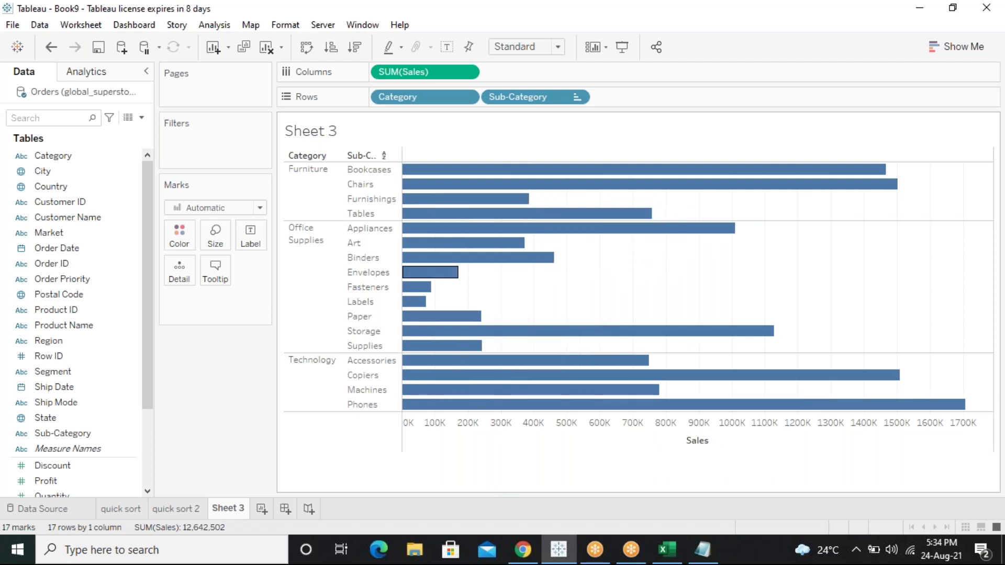
Check the Category sort options, and highlight individual categories and Furniture sub-categories to examine their bars, leaving nothing selected
left_click(337, 156)
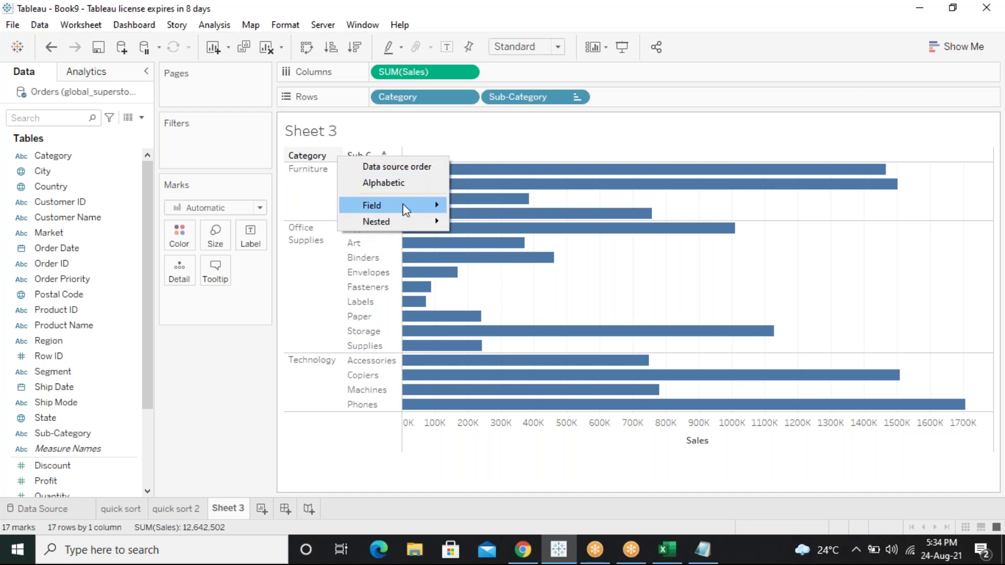
left_click(303, 340)
left_click(302, 335)
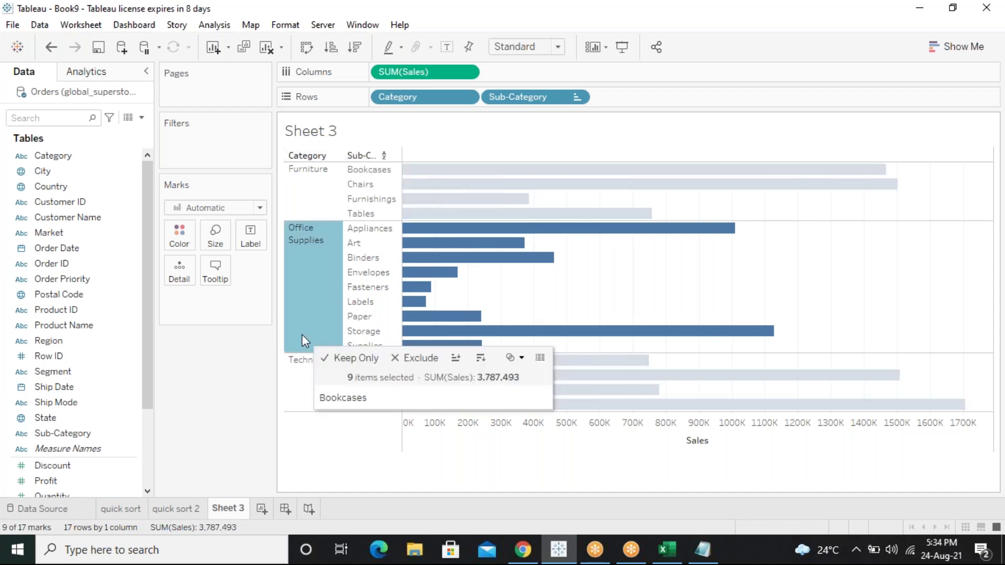
left_click(301, 401)
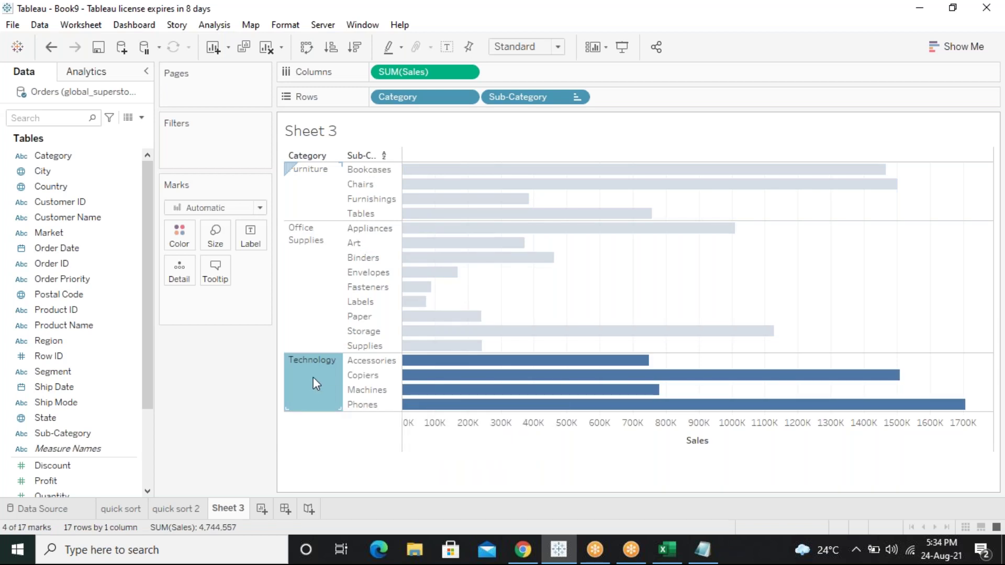
left_click(319, 327)
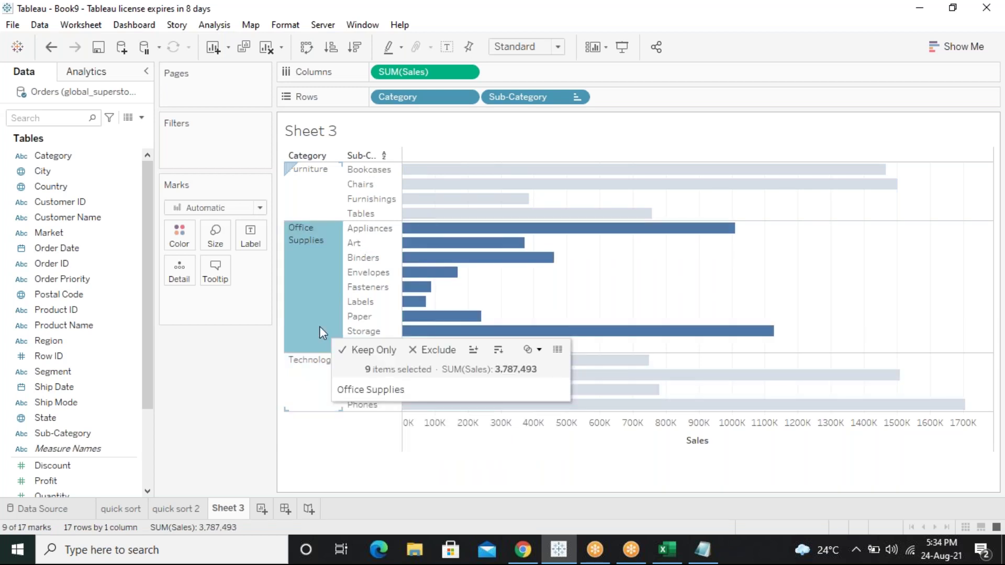
left_click(333, 182)
left_click(368, 185)
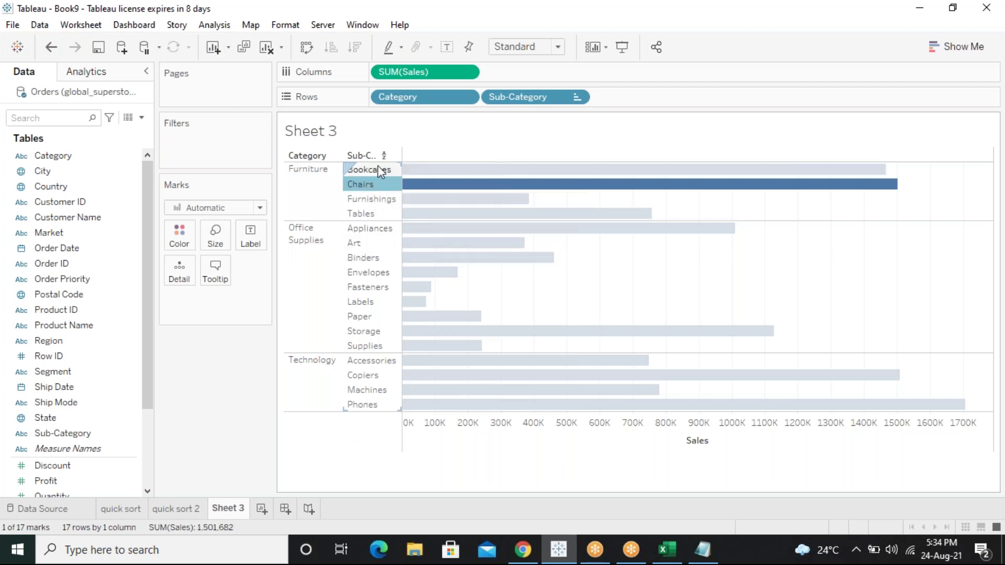
left_click(380, 171)
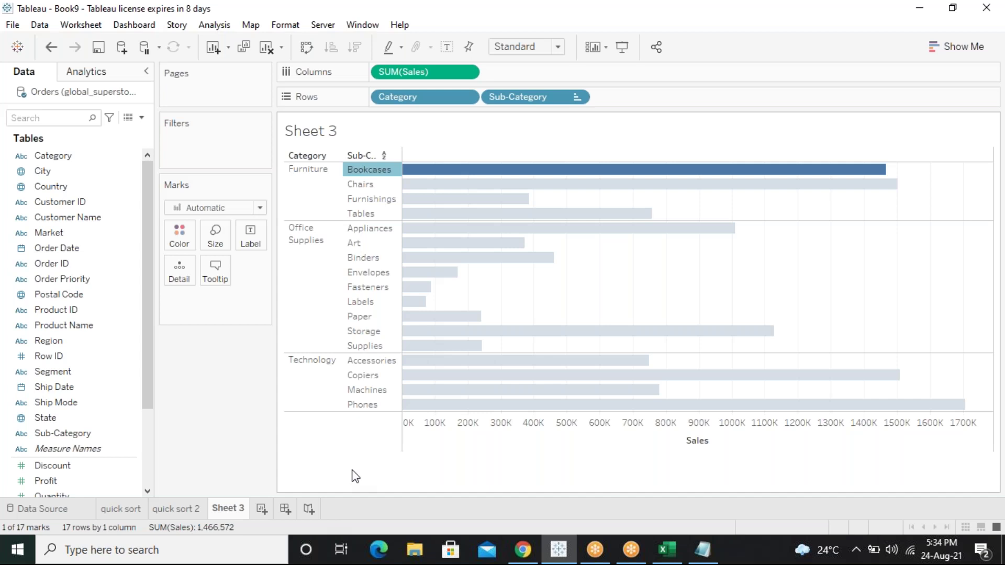
left_click(413, 475)
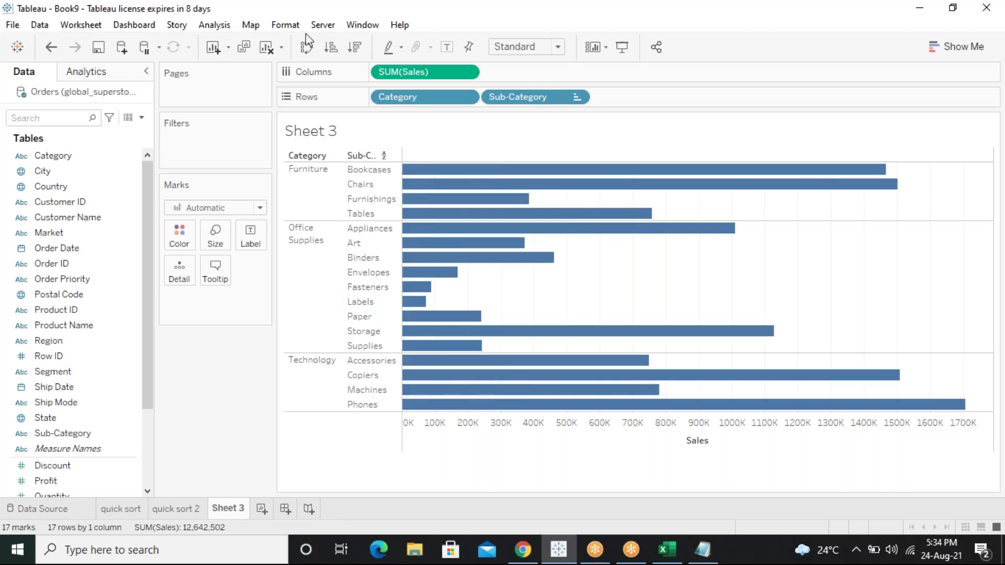
Sort the sub-categories by Sales in ascending order, and sort on the selected Office Supplies category in descending order
left_click(330, 47)
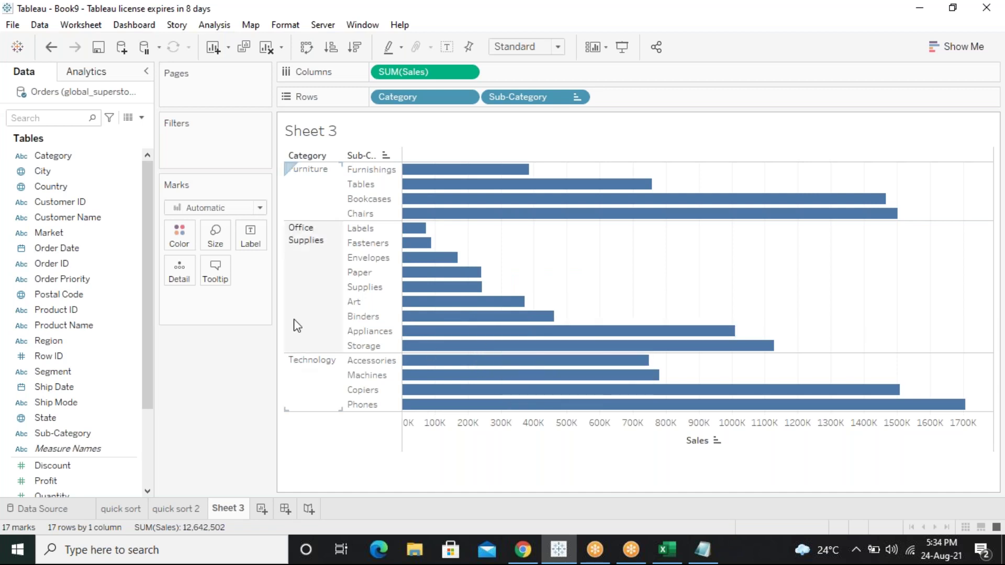
left_click(296, 228)
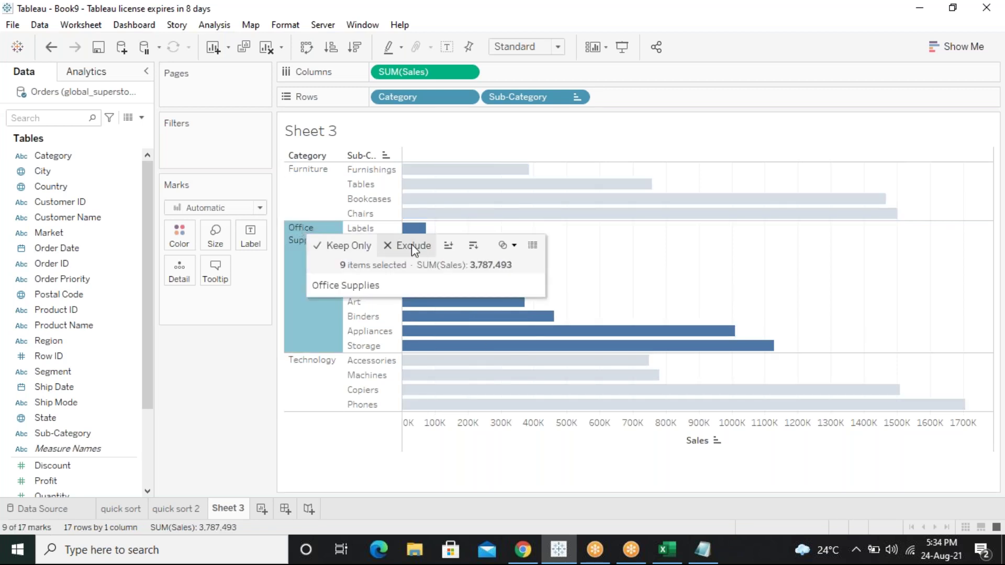
left_click(471, 247)
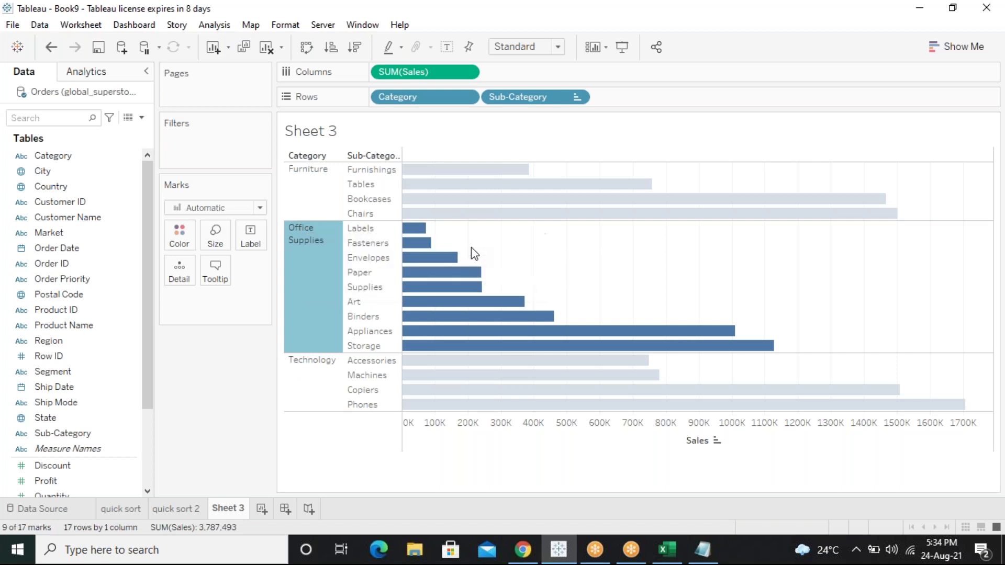
mouse_move(456, 281)
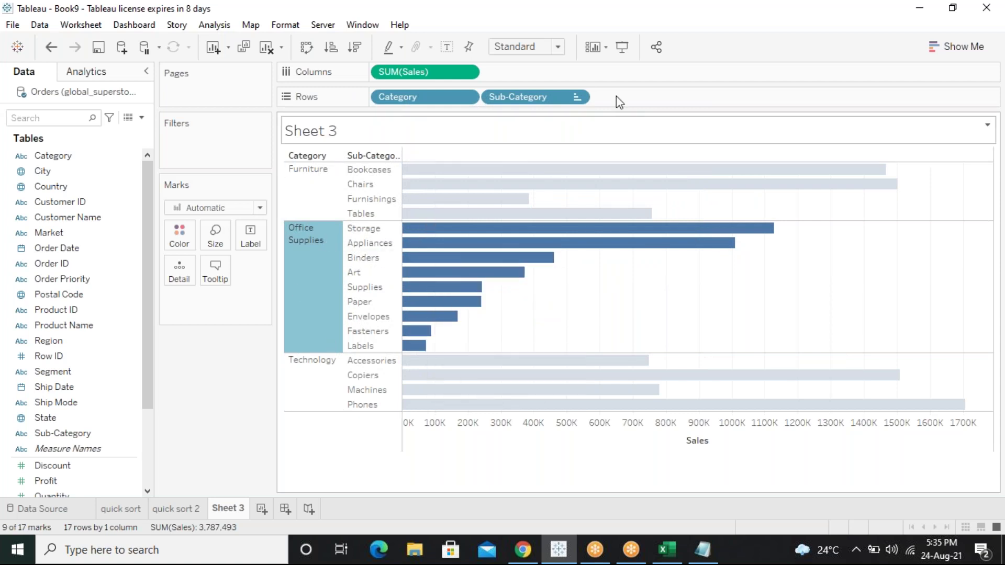
Examine the manual sort order of Sub-Category and its other sort options, leaving the sort as it is
left_click(577, 98)
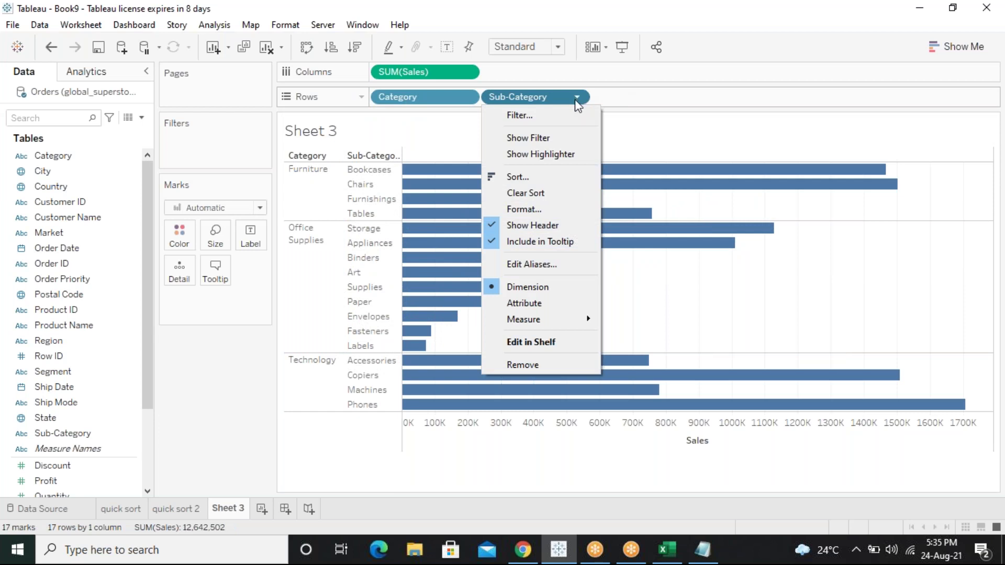
key("Escape")
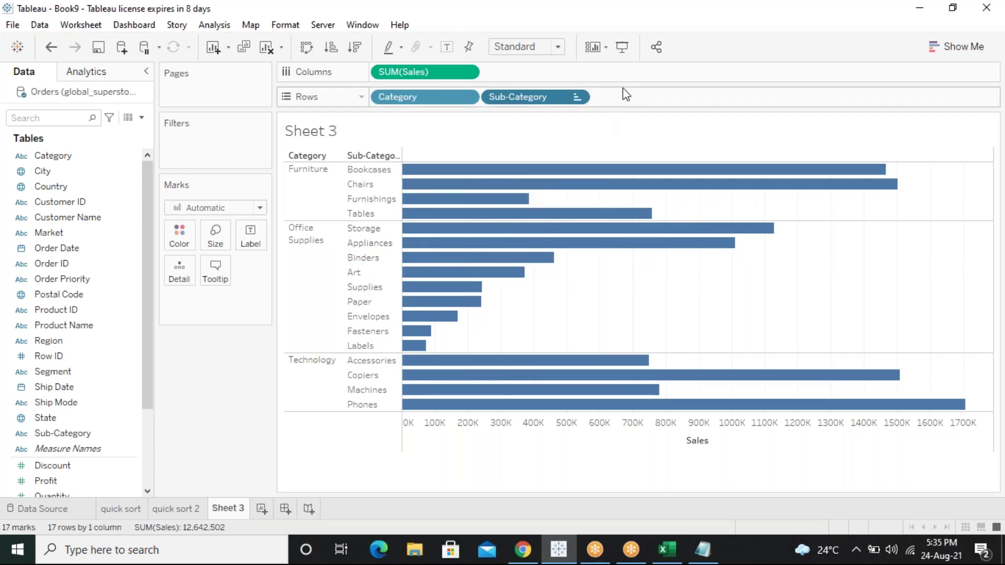
left_click(576, 98)
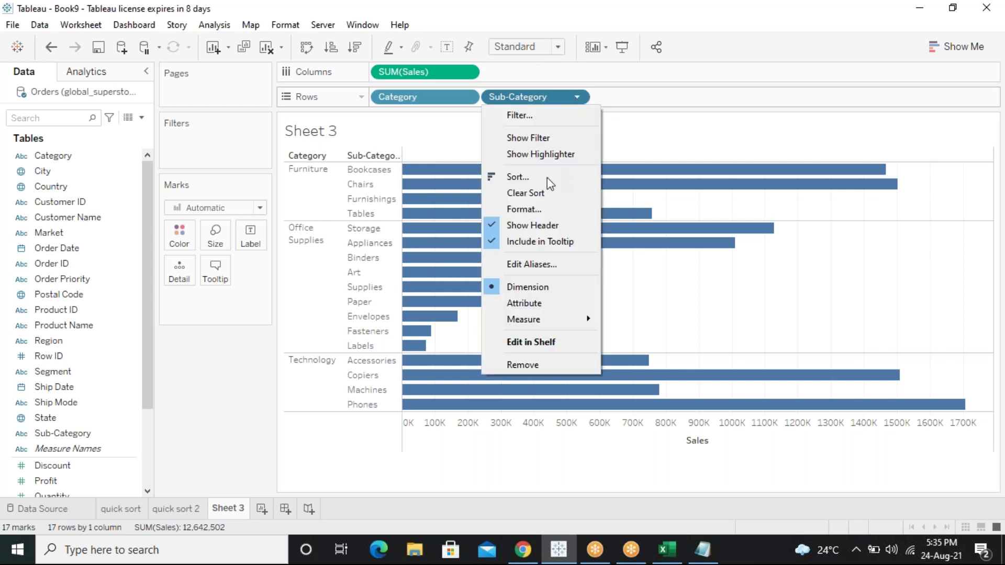
left_click(547, 178)
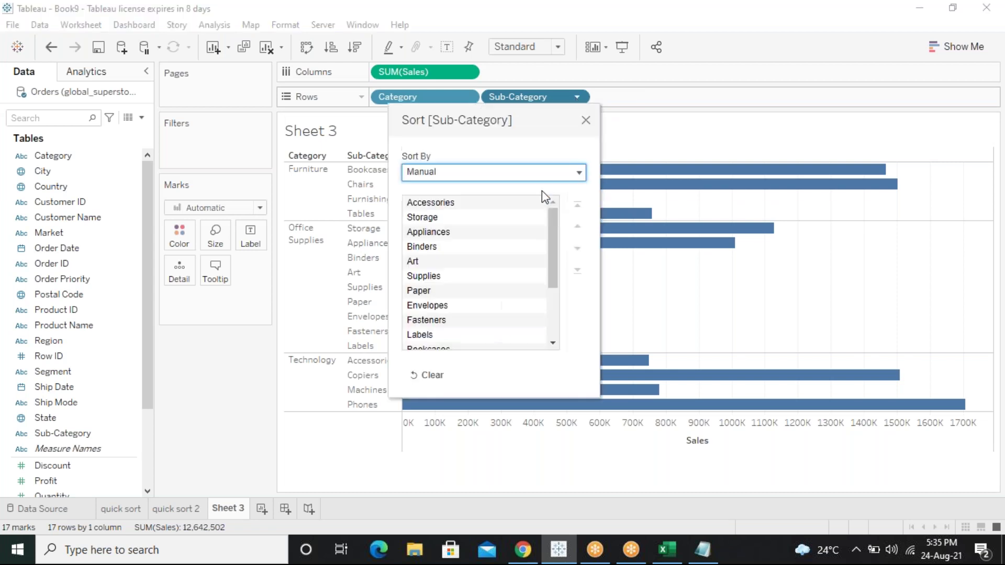
left_click(586, 124)
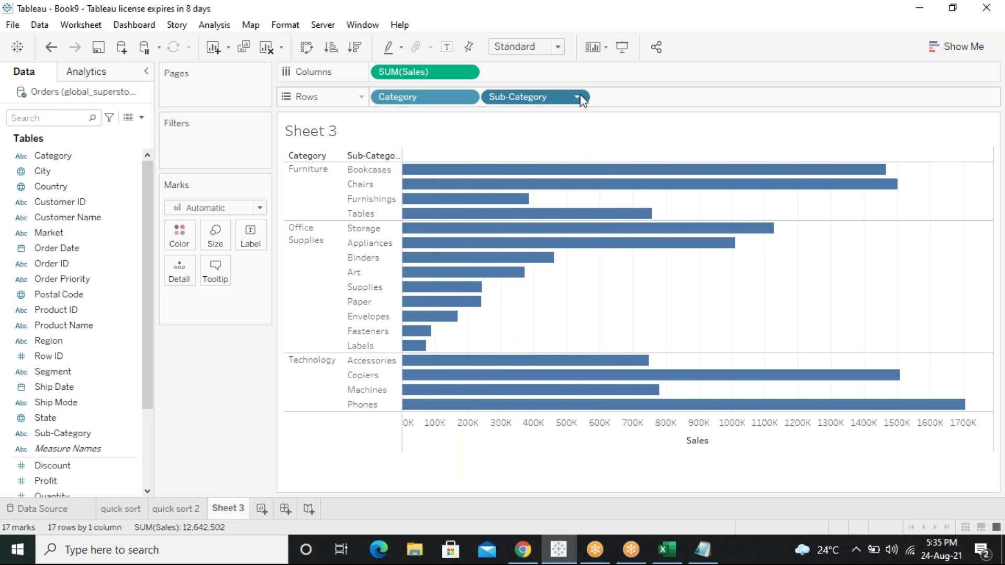
left_click(581, 98)
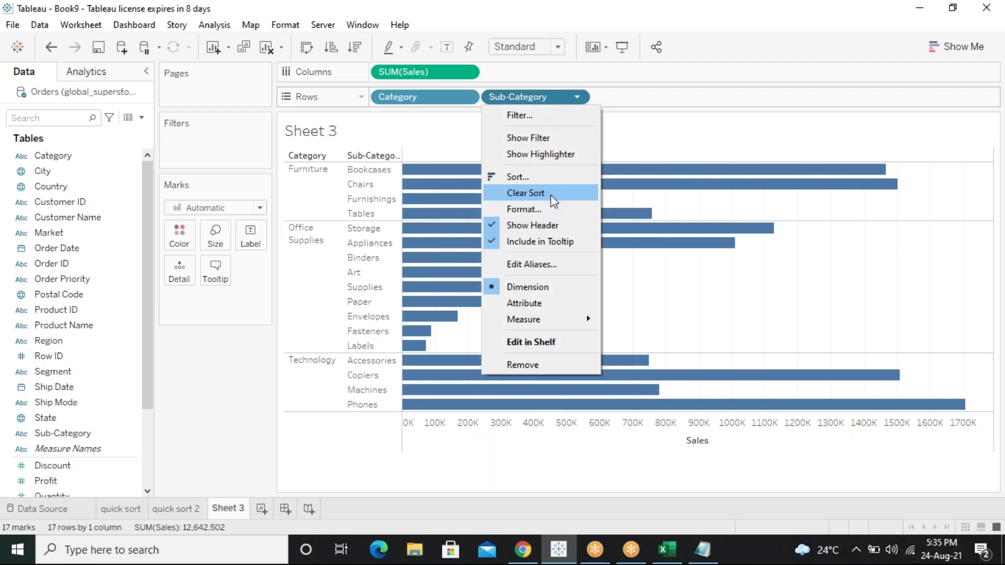
left_click(348, 468)
Remove Sub-Category and Category from Rows, and combine the two fields into a hierarchy named Products
left_click_drag(516, 100, 296, 313)
left_click_drag(417, 99, 208, 417)
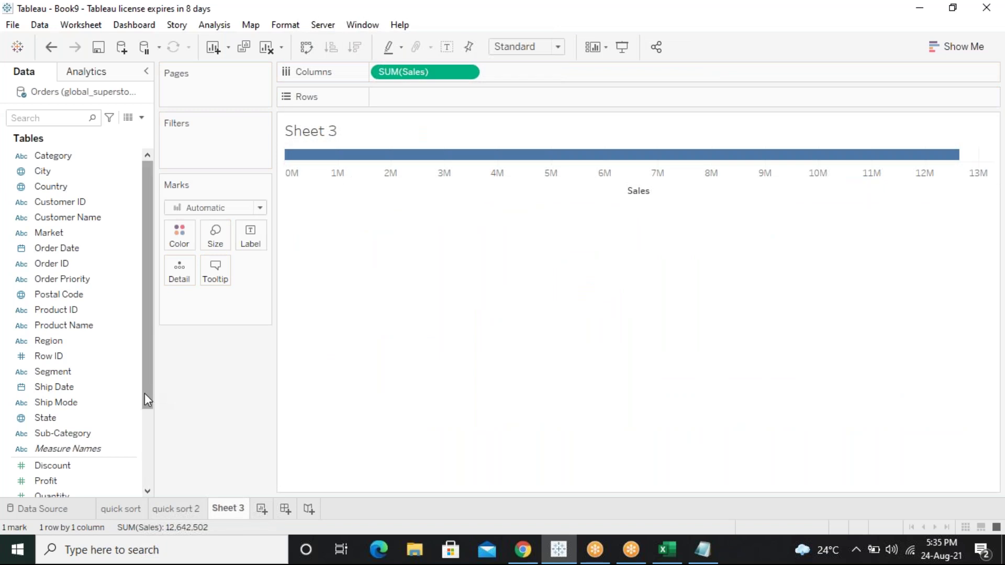
left_click(80, 434)
left_click_drag(82, 436, 72, 155)
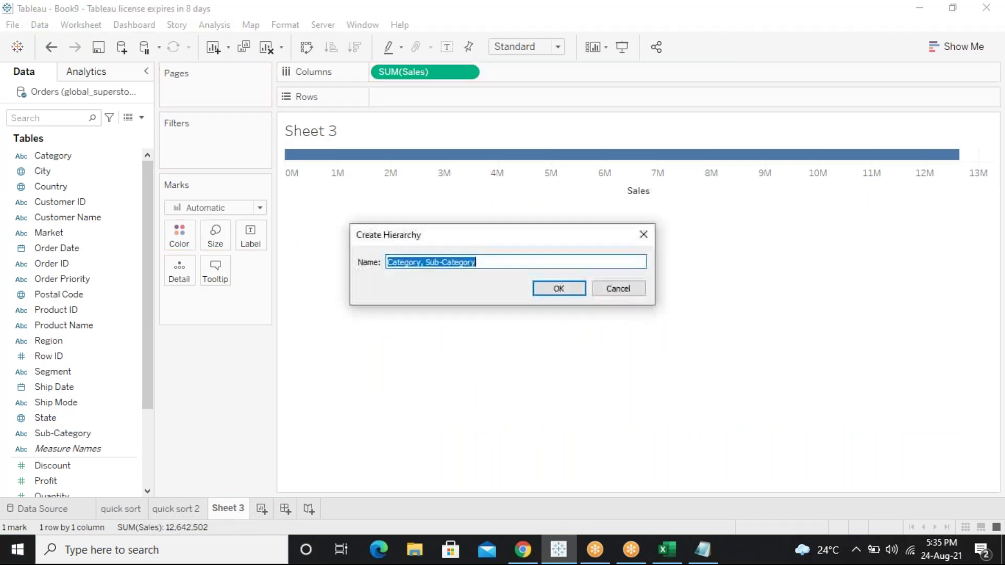
type("Products")
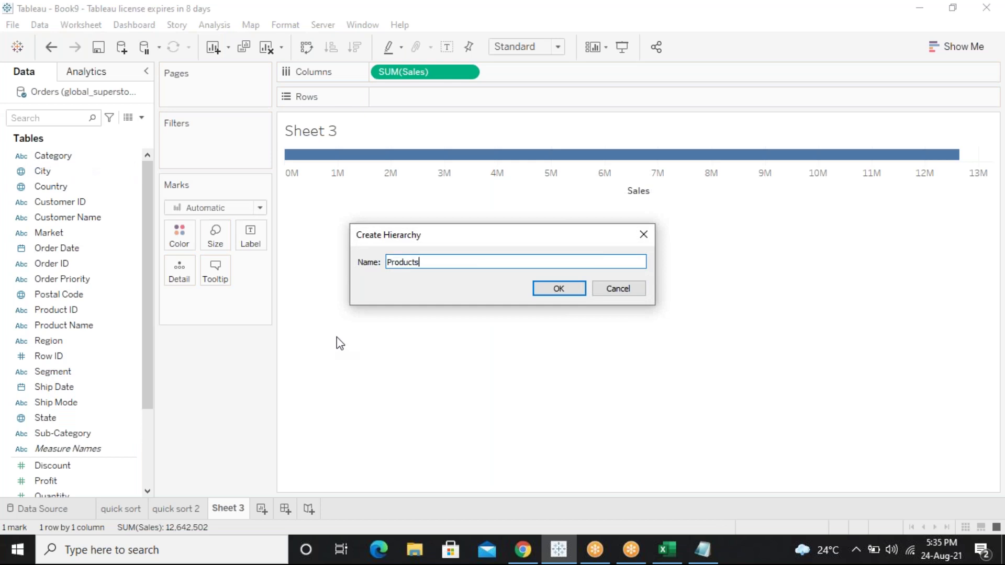
key("Return")
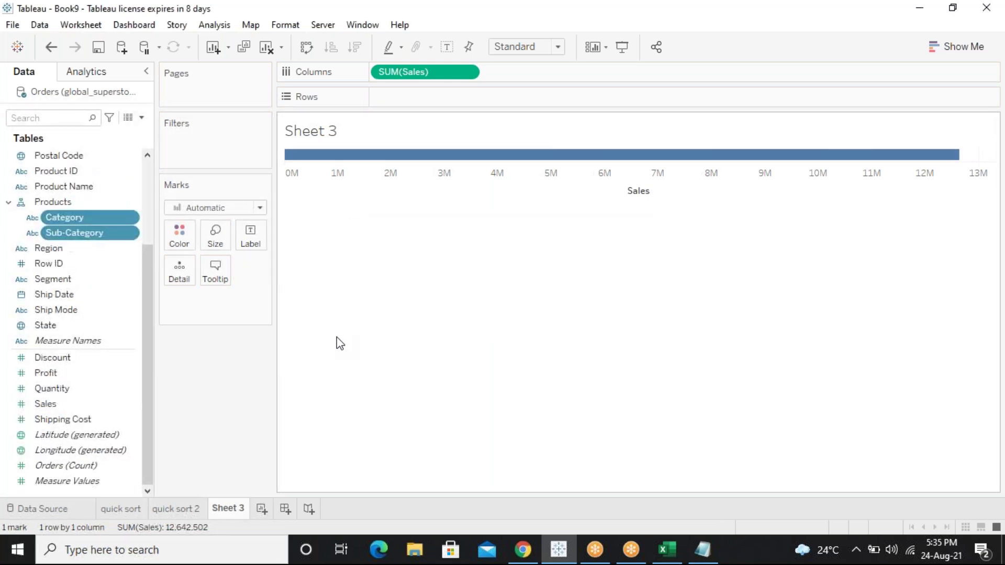
Add the Products hierarchy to Rows and expand Category down to the Sub-Category level
left_click_drag(60, 207, 425, 106)
left_click(383, 98)
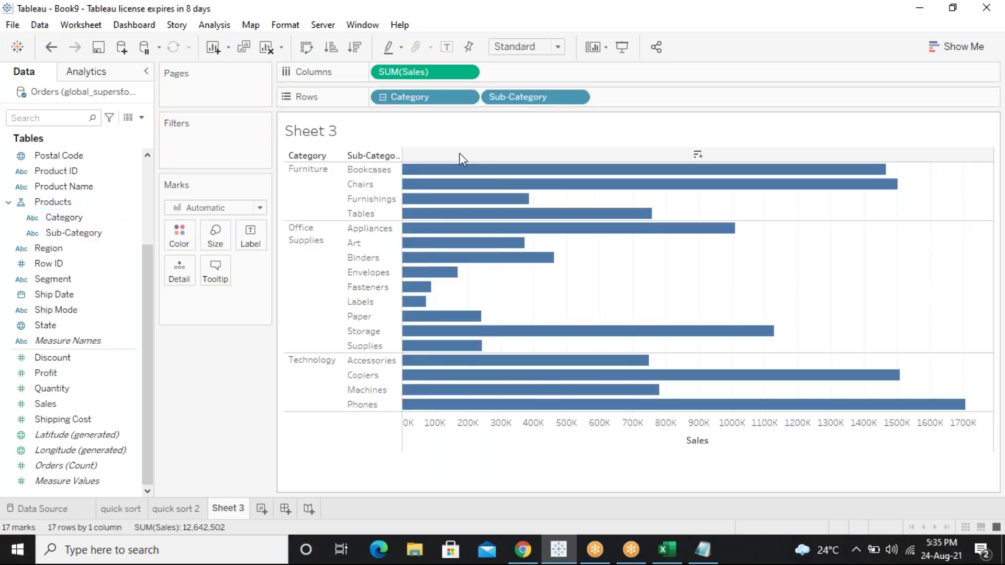
left_click(467, 98)
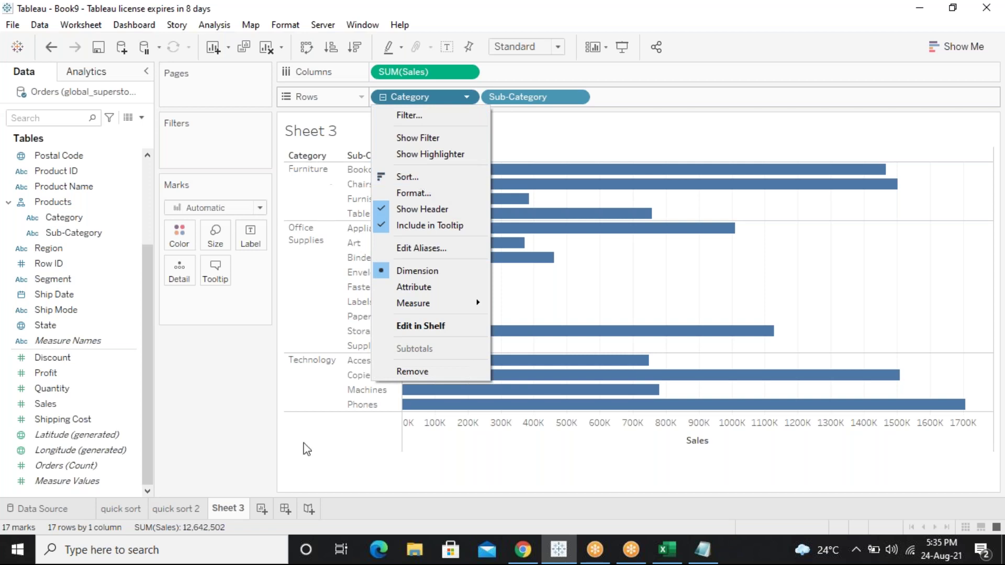
left_click(310, 463)
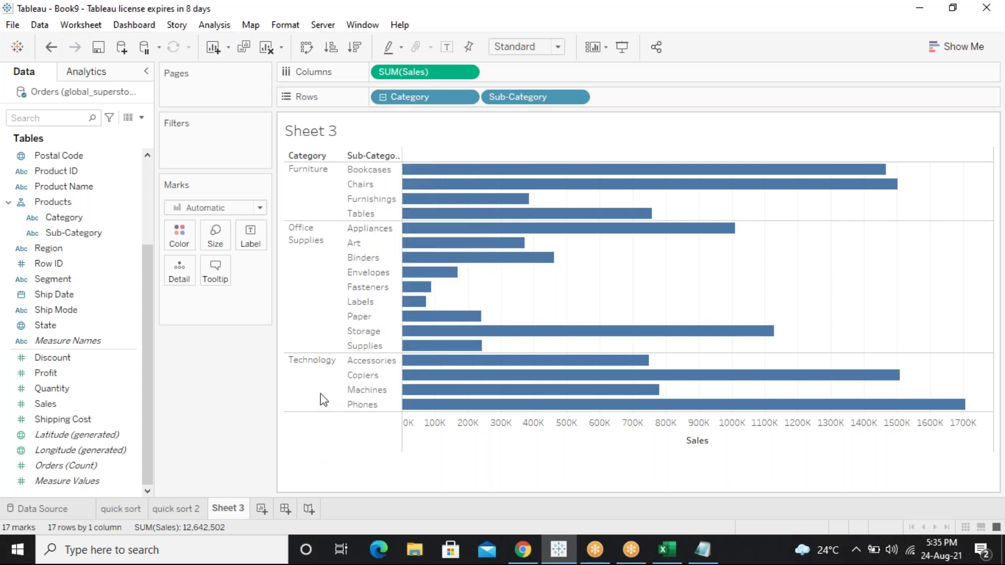
Open the sort settings of Category and sort it alphabetically in ascending order
left_click(467, 98)
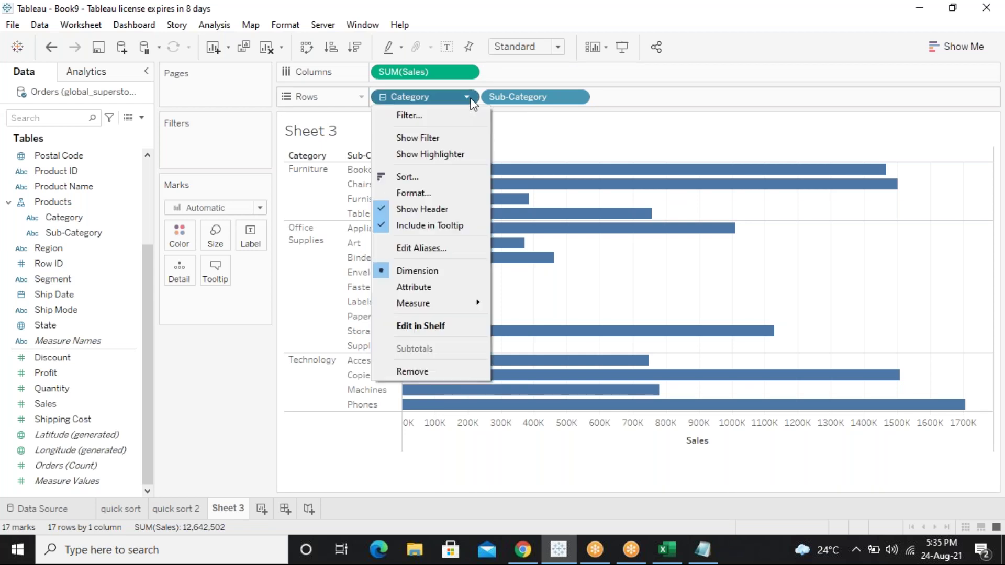
left_click(425, 182)
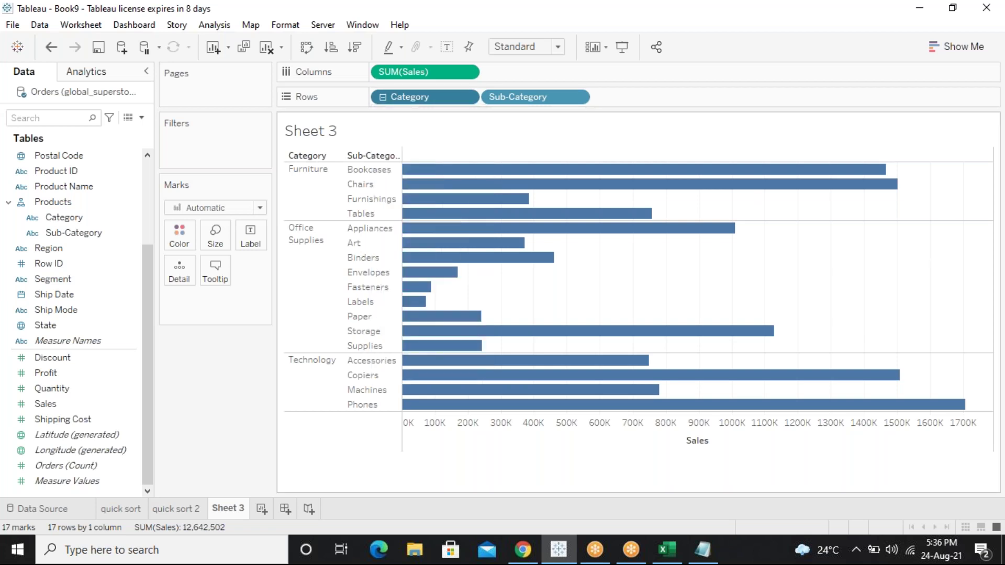
mouse_move(399, 158)
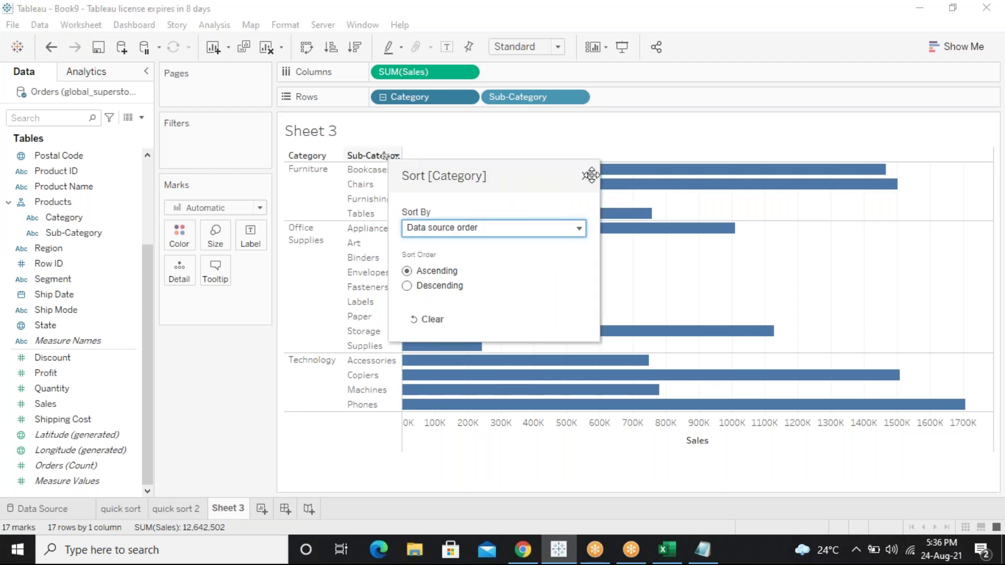
left_click(576, 231)
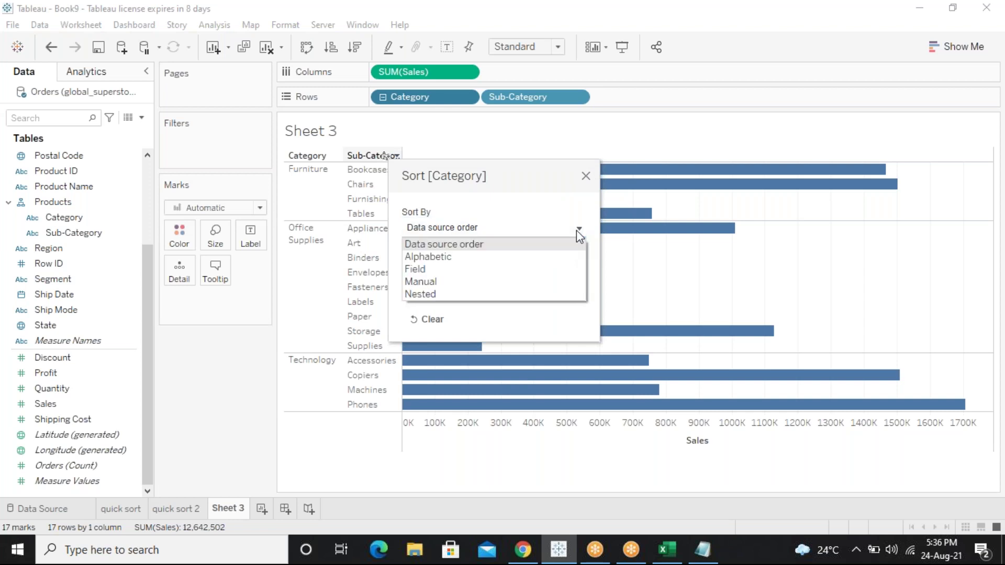
left_click(441, 259)
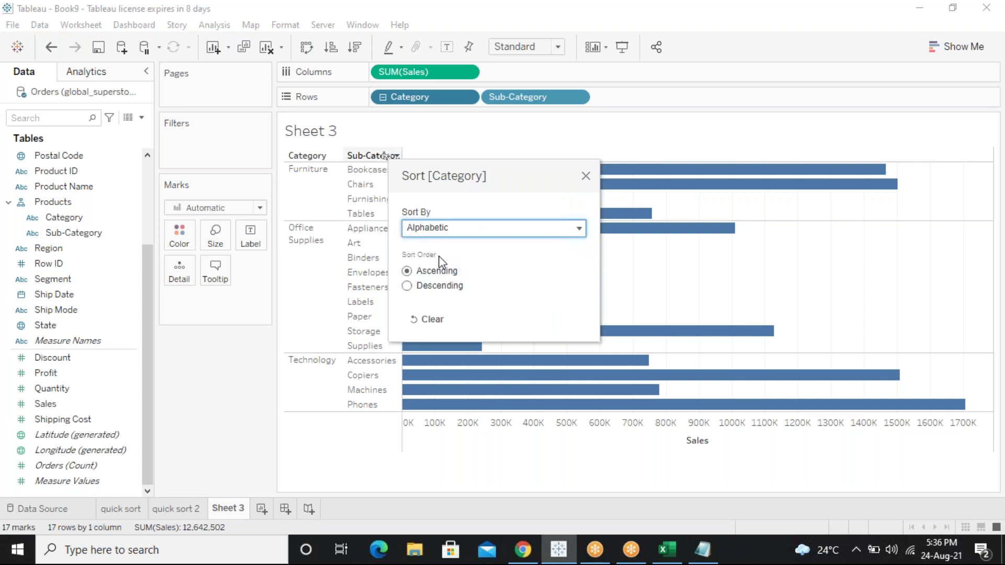
Sort Category by the Sales field in ascending order, keeping Sum as the aggregation
left_click(481, 231)
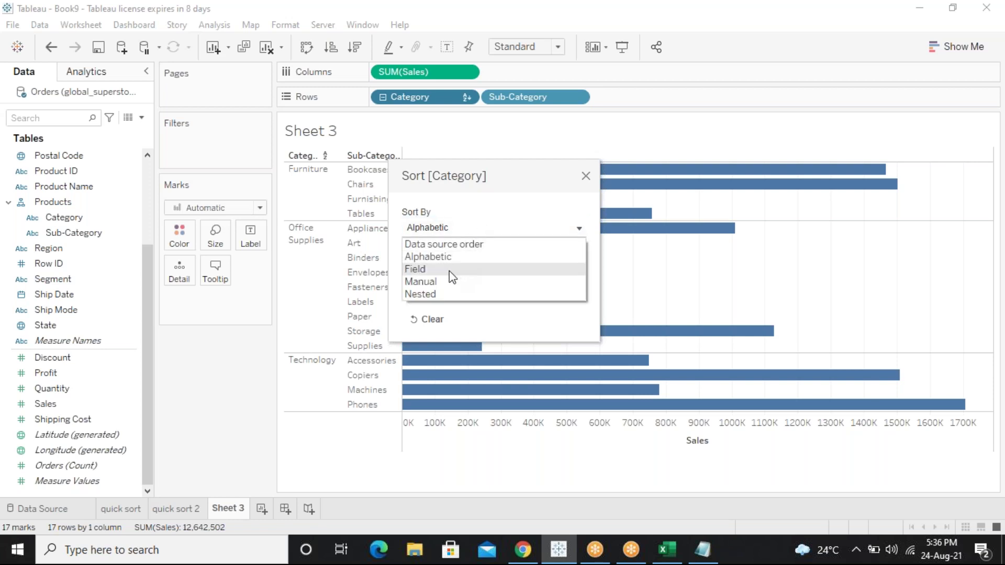
left_click(452, 269)
left_click(462, 227)
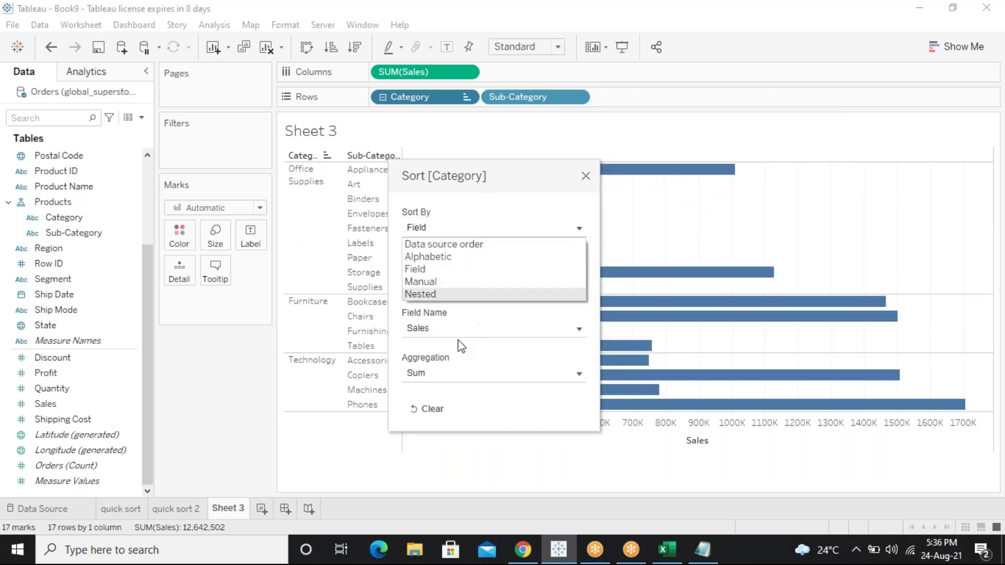
left_click(460, 331)
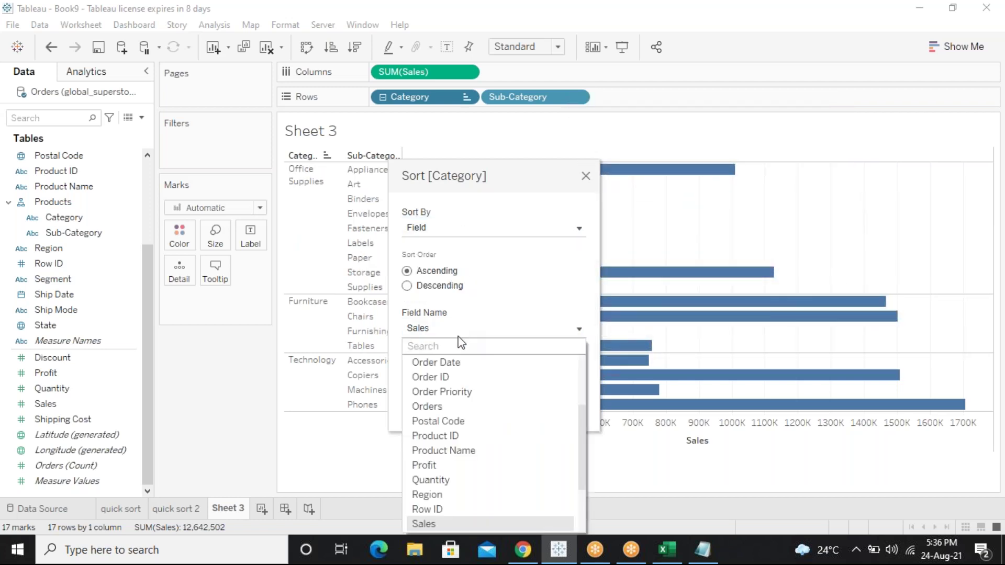
left_click(484, 324)
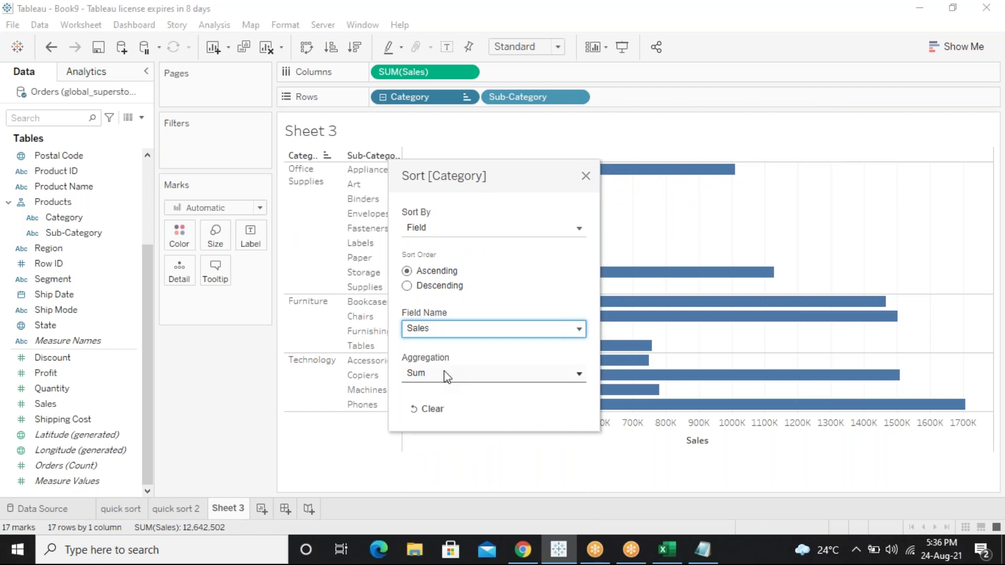
Switch the Category sort to manual and arrange the categories as Furniture, Technology, Office Supplies
left_click(471, 222)
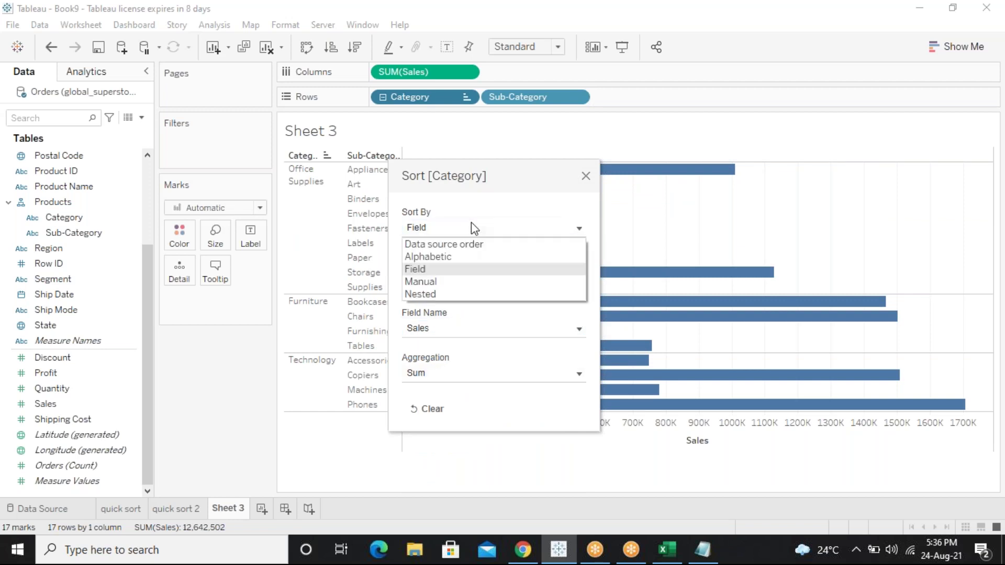
left_click(451, 283)
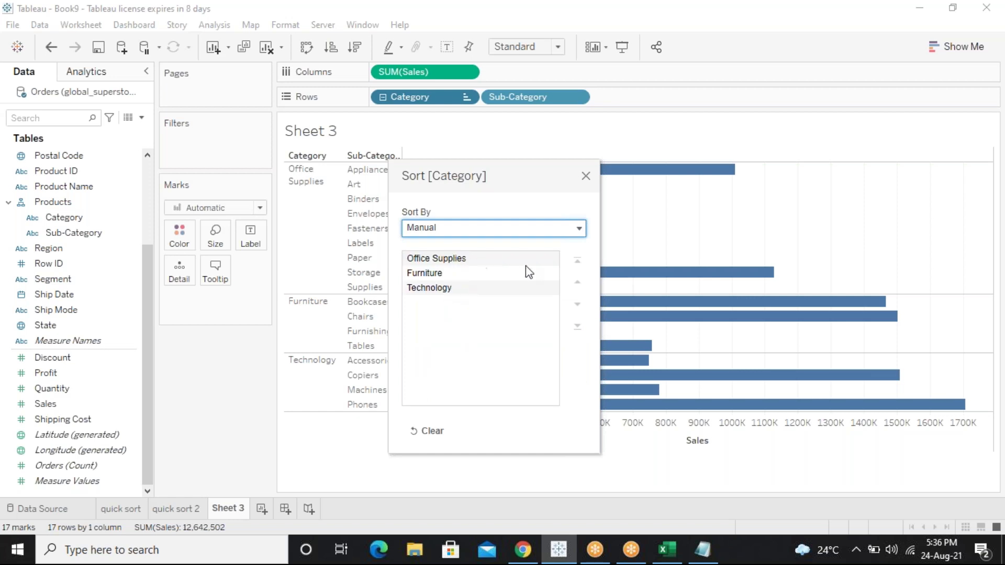
left_click(493, 278)
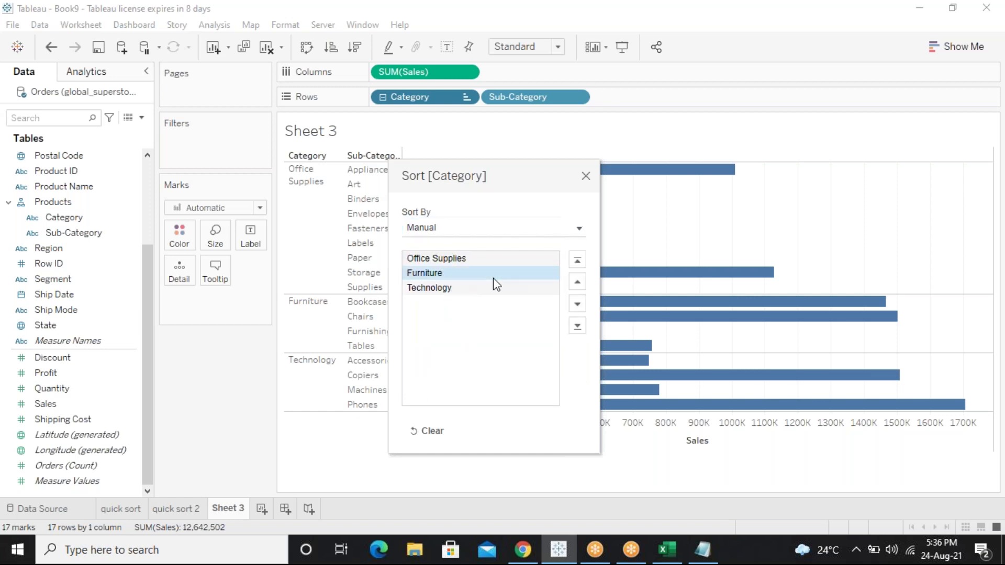
left_click(578, 260)
left_click(530, 294)
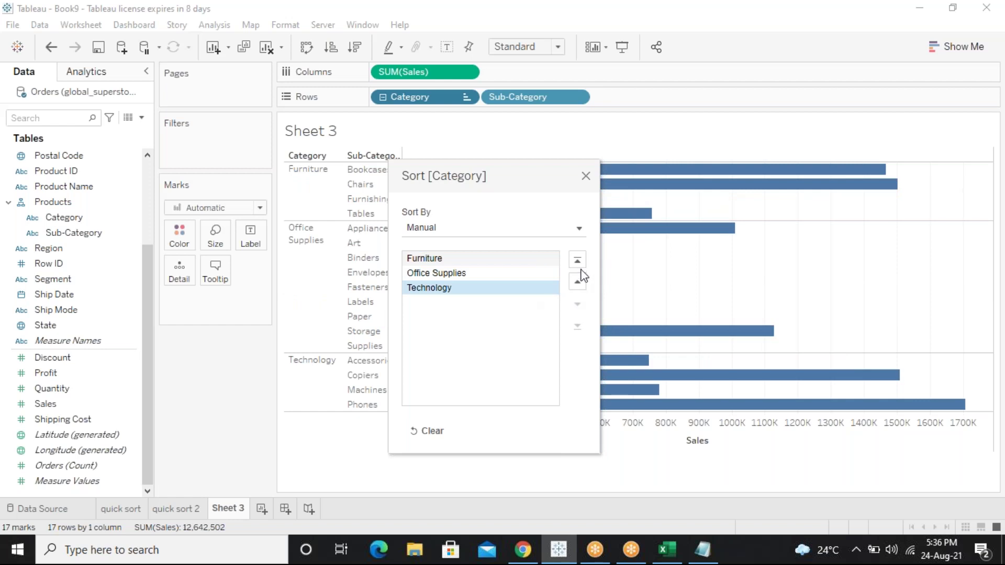
left_click(578, 283)
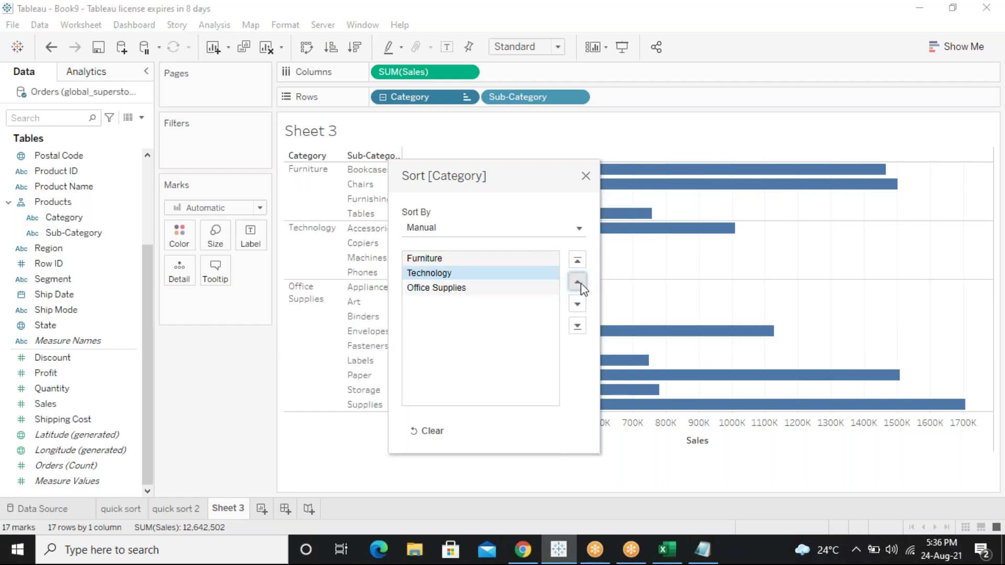
Apply a nested ascending sort by Sales to Category, clear the sort, and close the sort settings
left_click(577, 229)
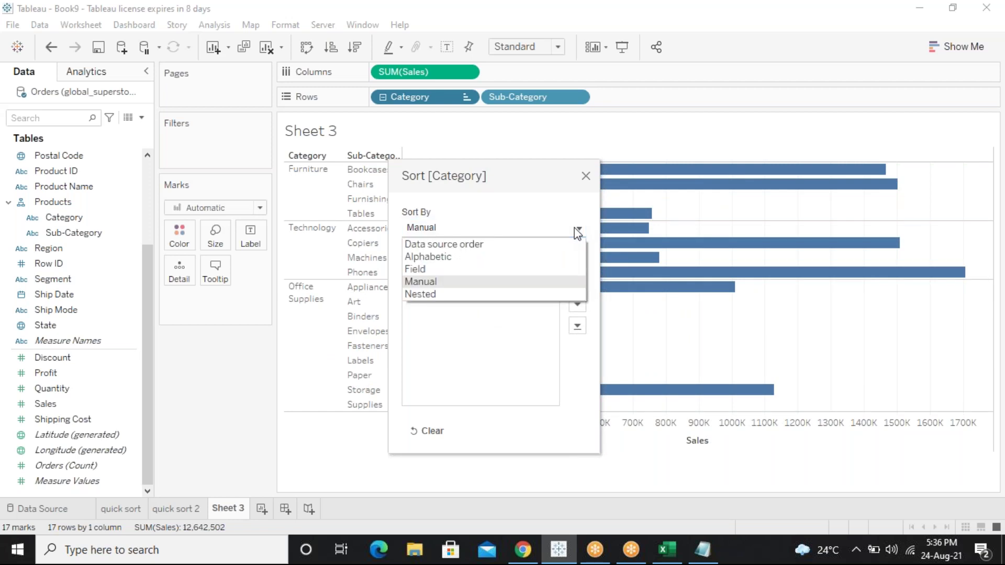
left_click(416, 294)
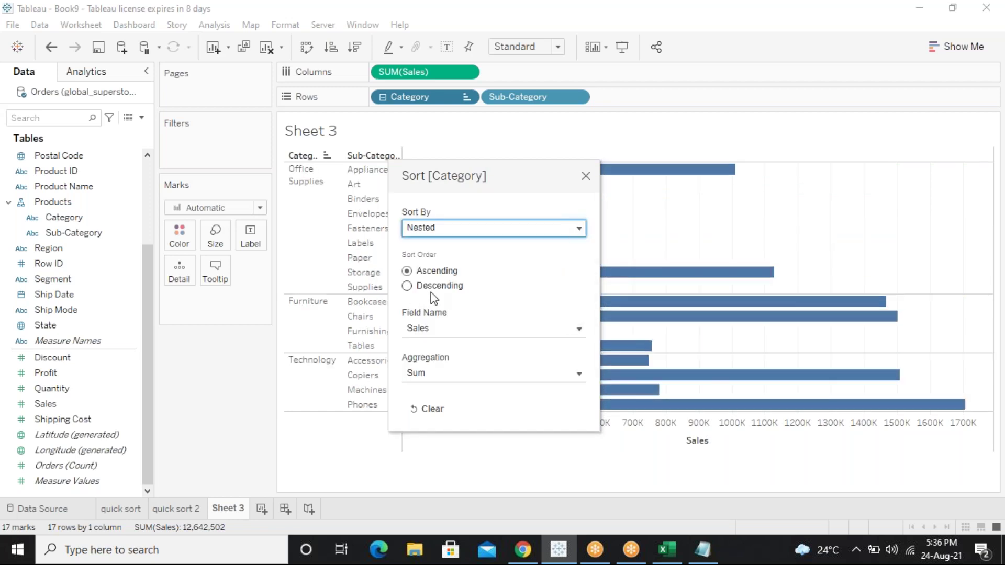
left_click_drag(466, 173, 766, 146)
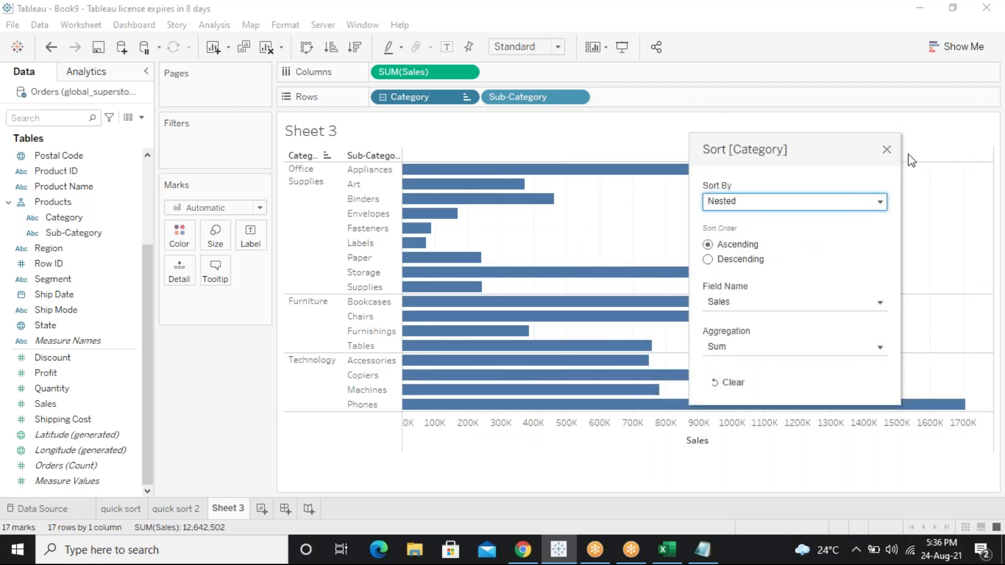
left_click(729, 386)
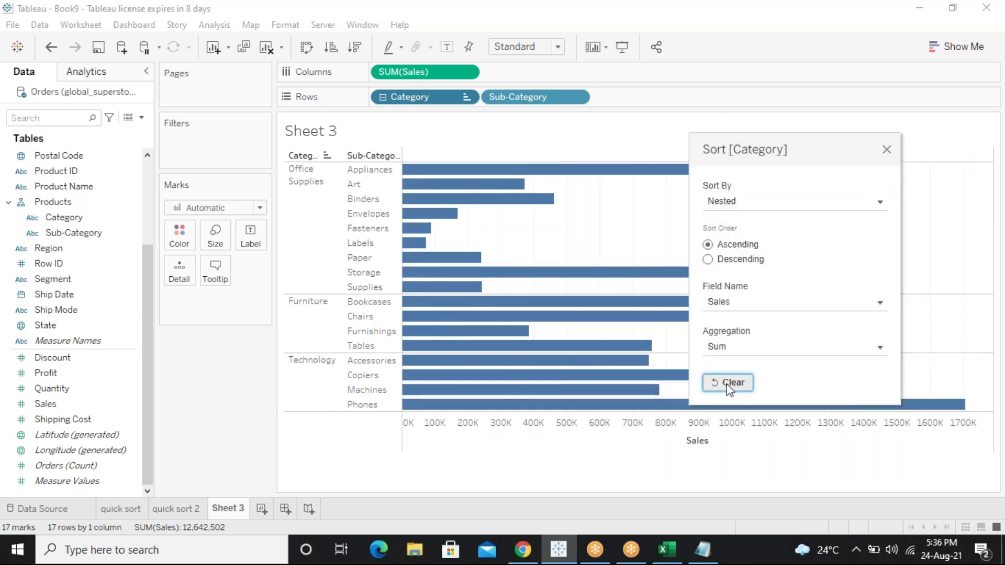
left_click(514, 139)
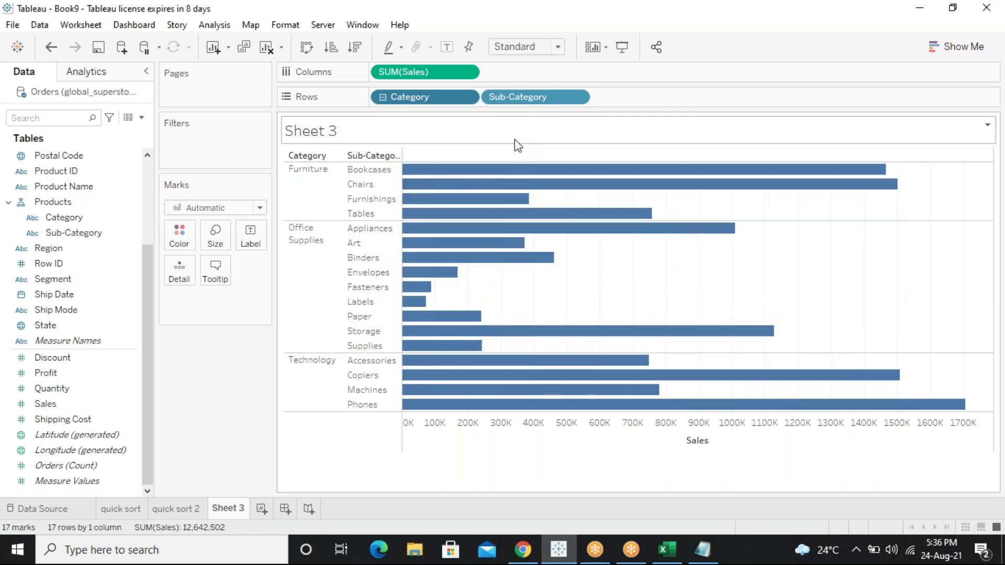
Open Category's sort settings and try its data source order in descending order before returning to ascending
left_click(467, 97)
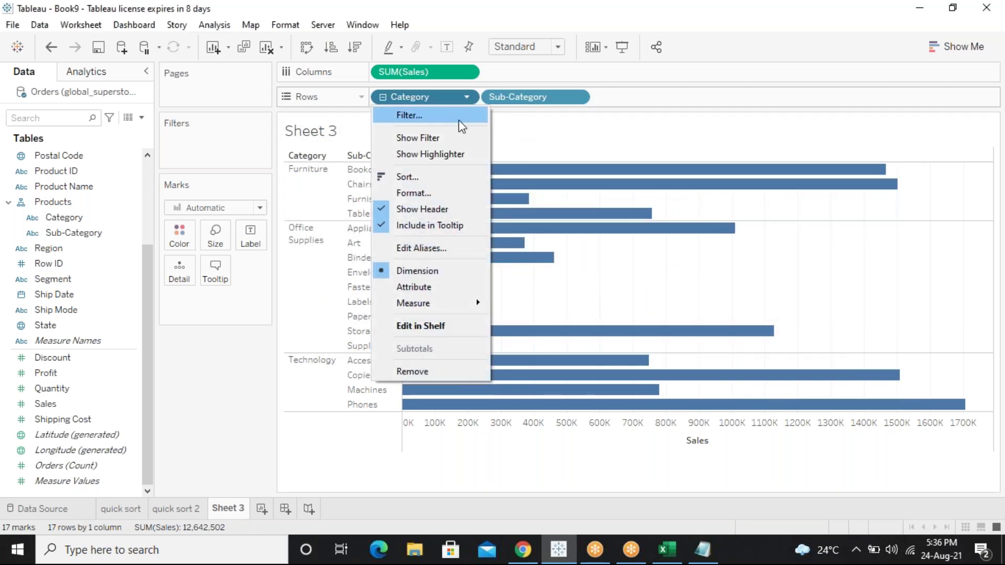
left_click(429, 177)
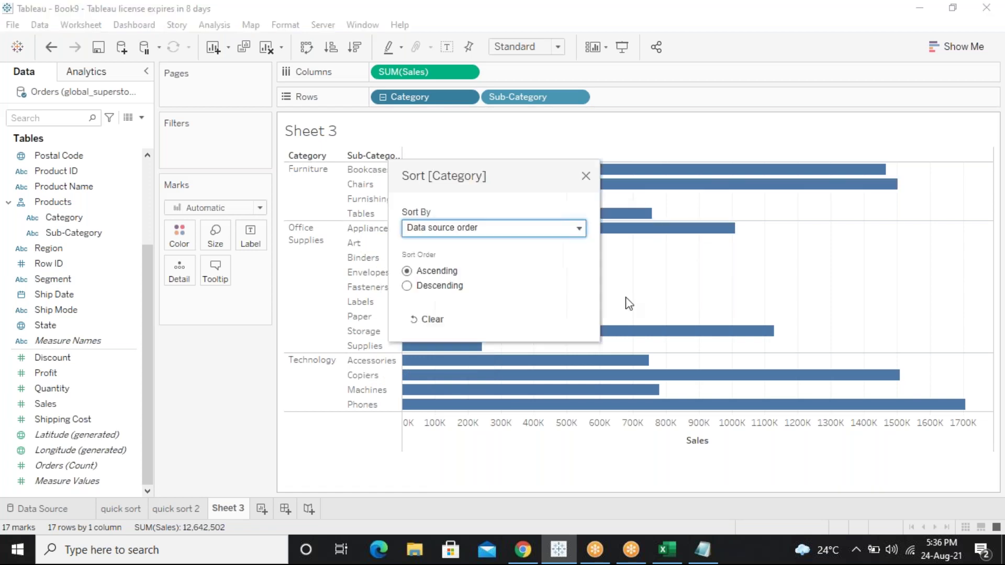
left_click_drag(511, 174, 691, 180)
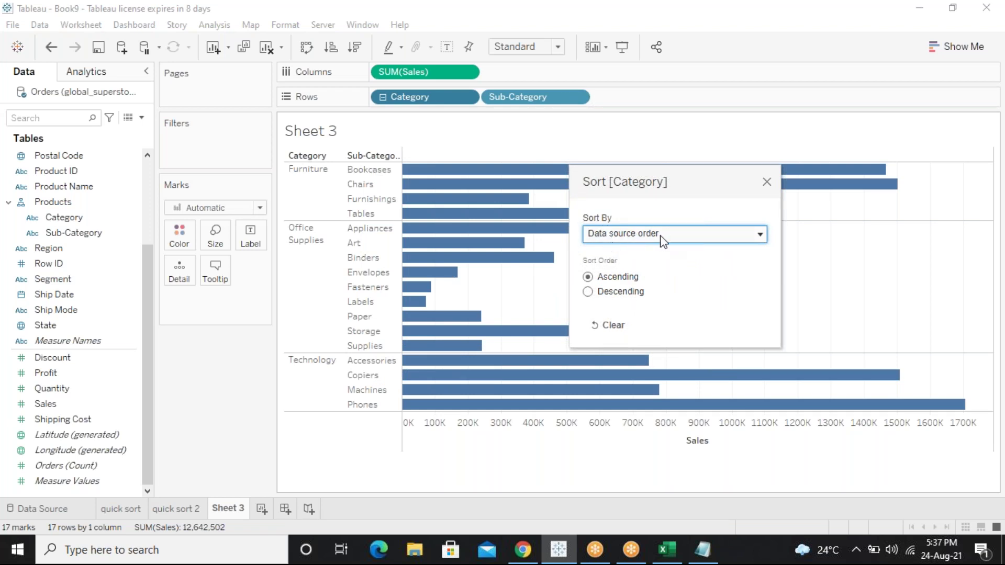
left_click(605, 293)
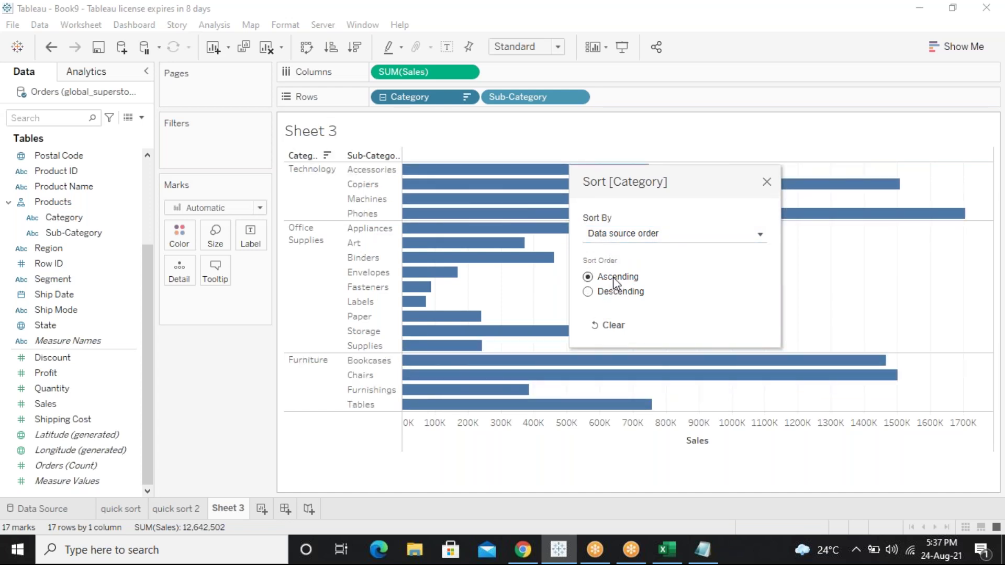
Sort Category alphabetically, trying descending order before returning to ascending
left_click(688, 233)
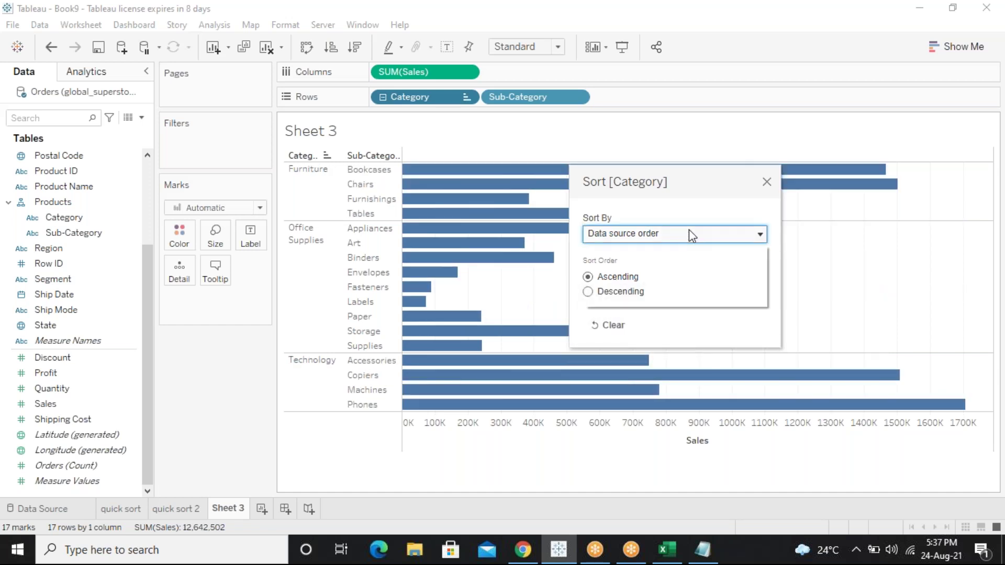
left_click(610, 262)
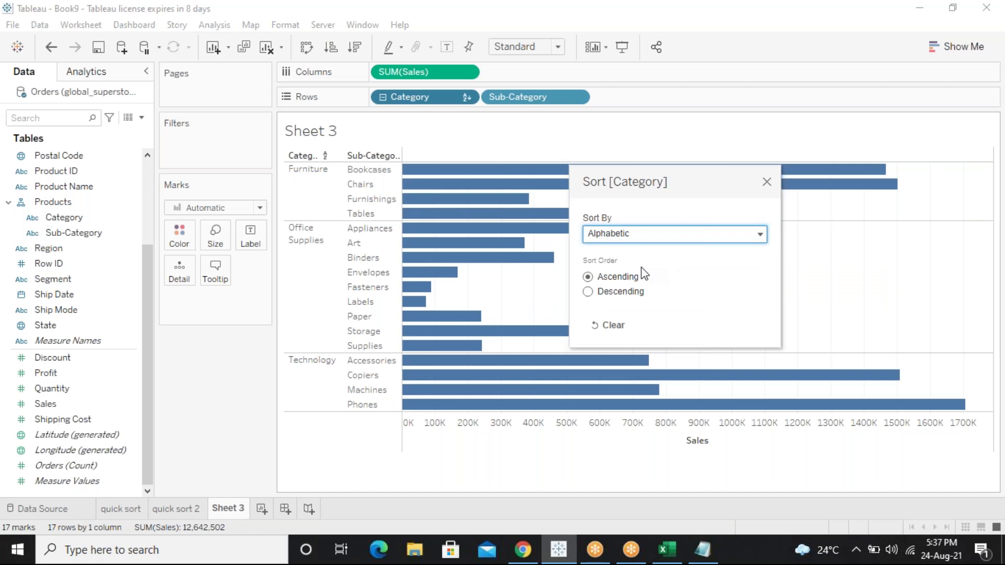
left_click(620, 294)
left_click(630, 277)
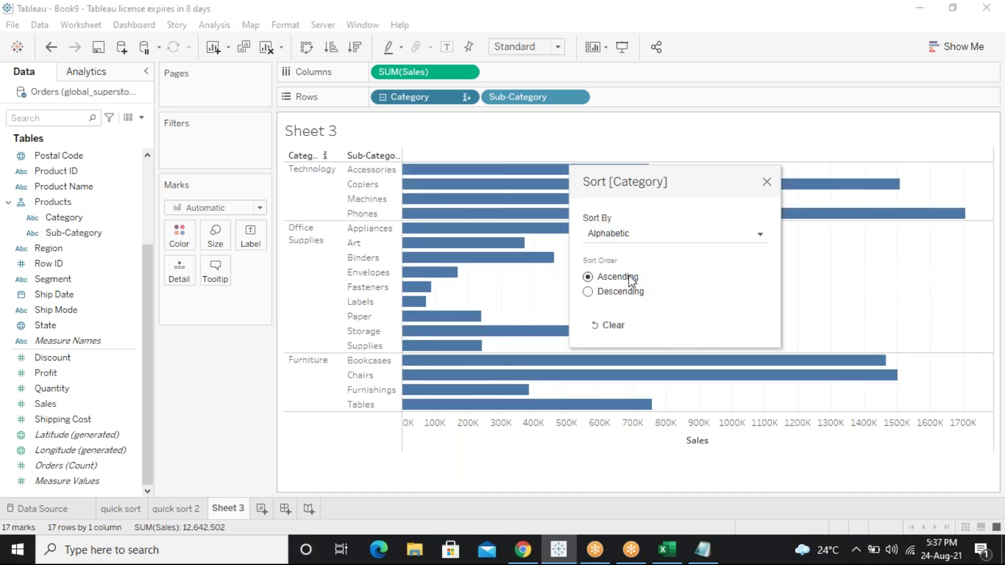
Sort Category by the Sales field in ascending order with Average as the aggregation, and close the sort settings
left_click(664, 234)
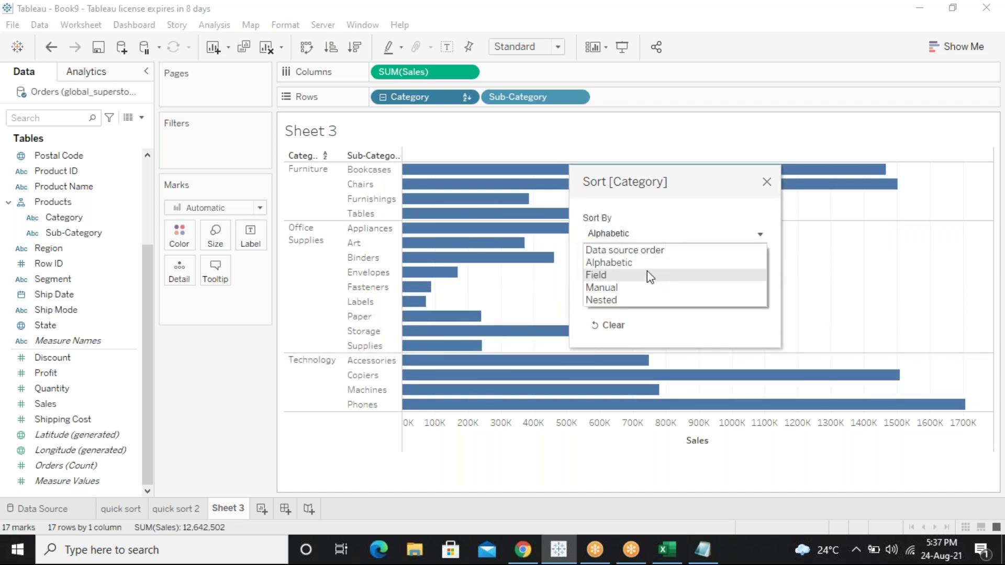
left_click(642, 276)
left_click(610, 337)
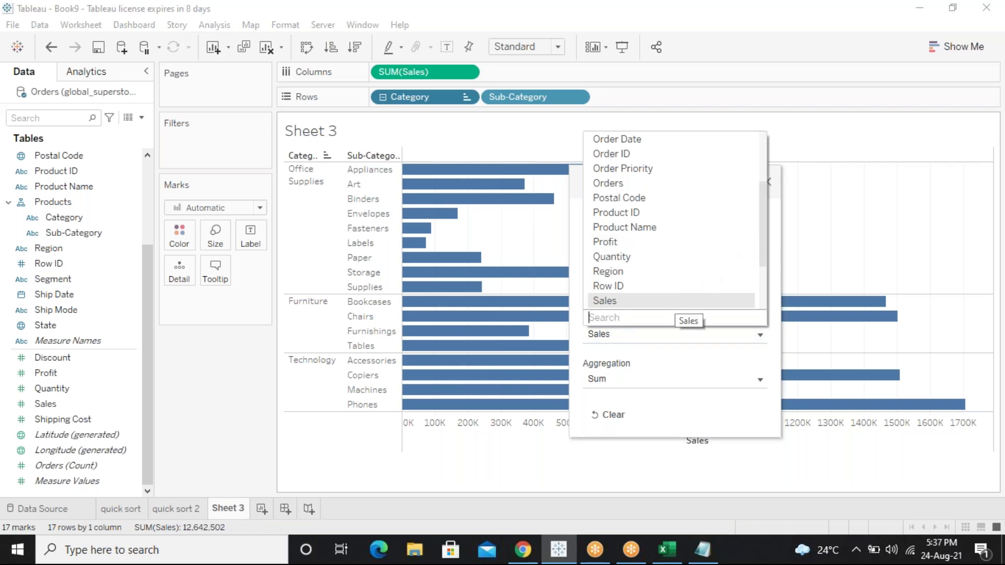
left_click(646, 351)
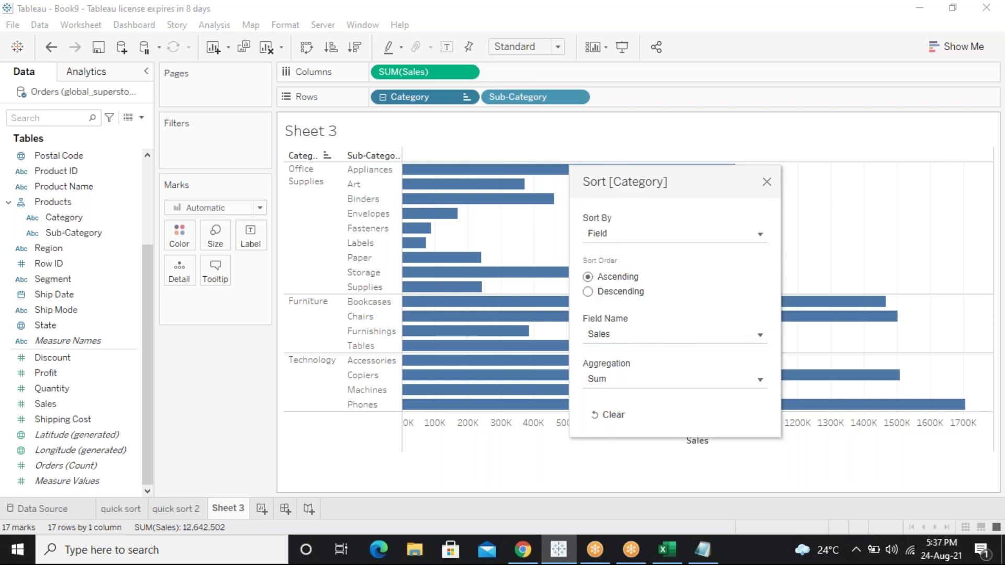
left_click(635, 384)
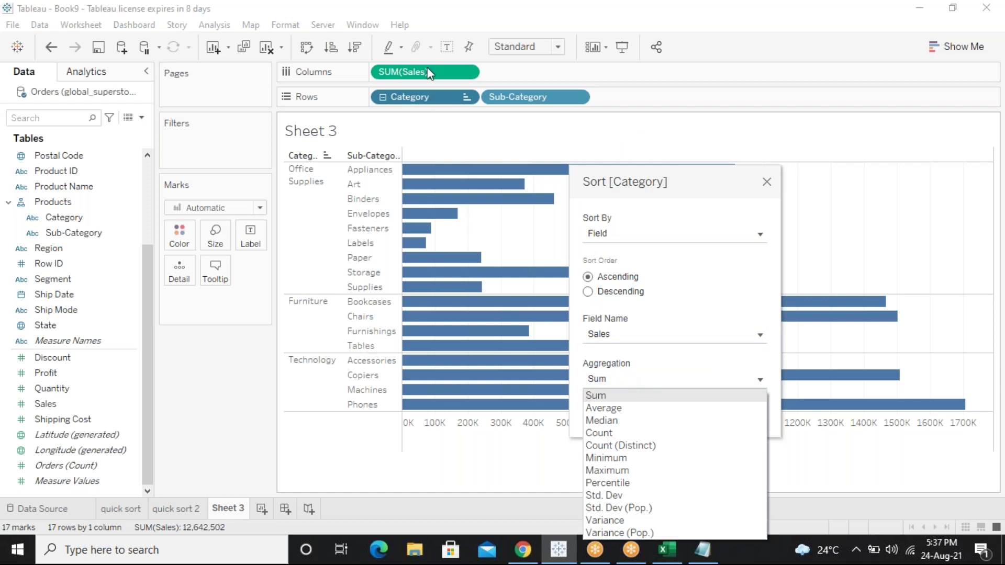
left_click(618, 408)
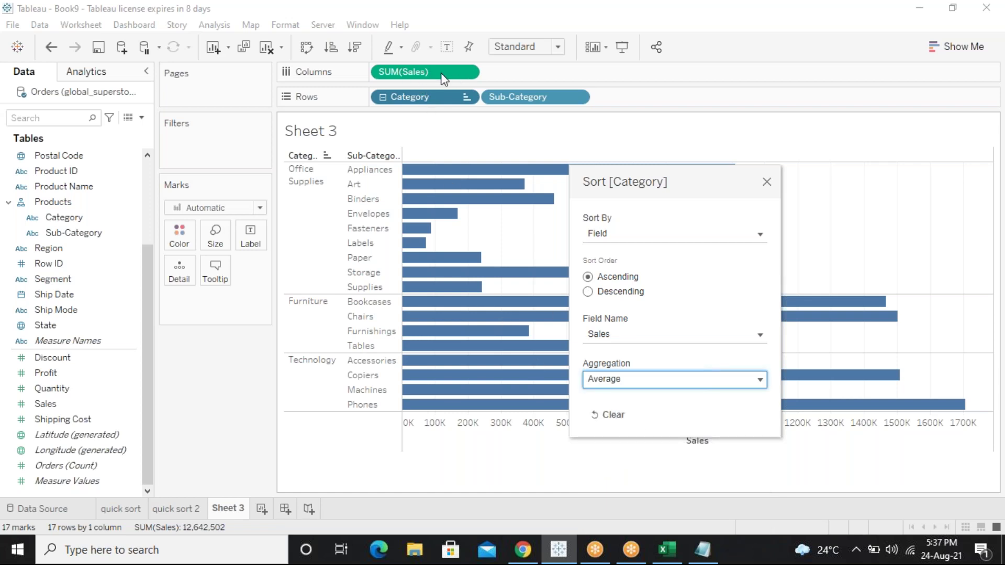
left_click(768, 183)
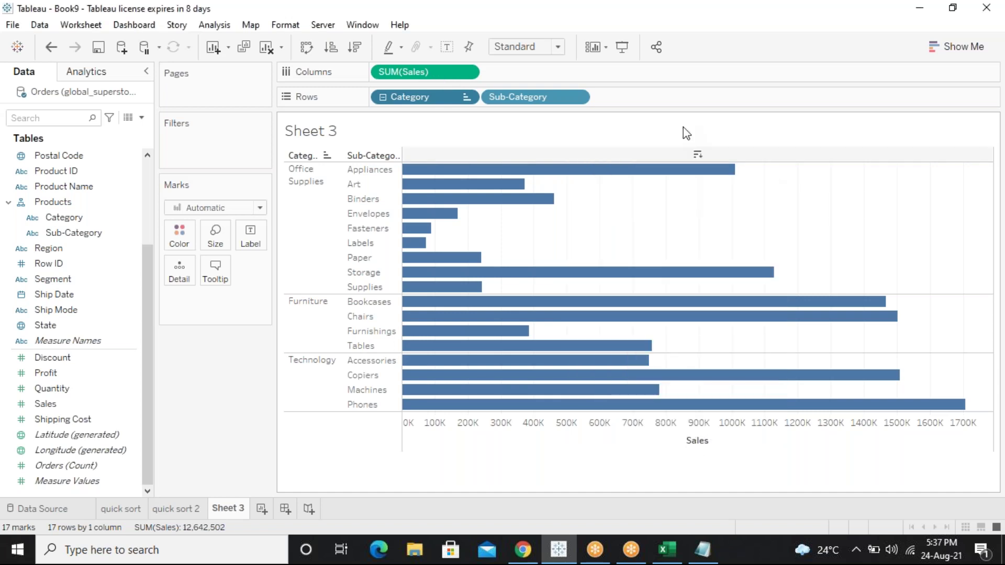
Change the aggregation of the Sales measure in Columns to Average
left_click(466, 72)
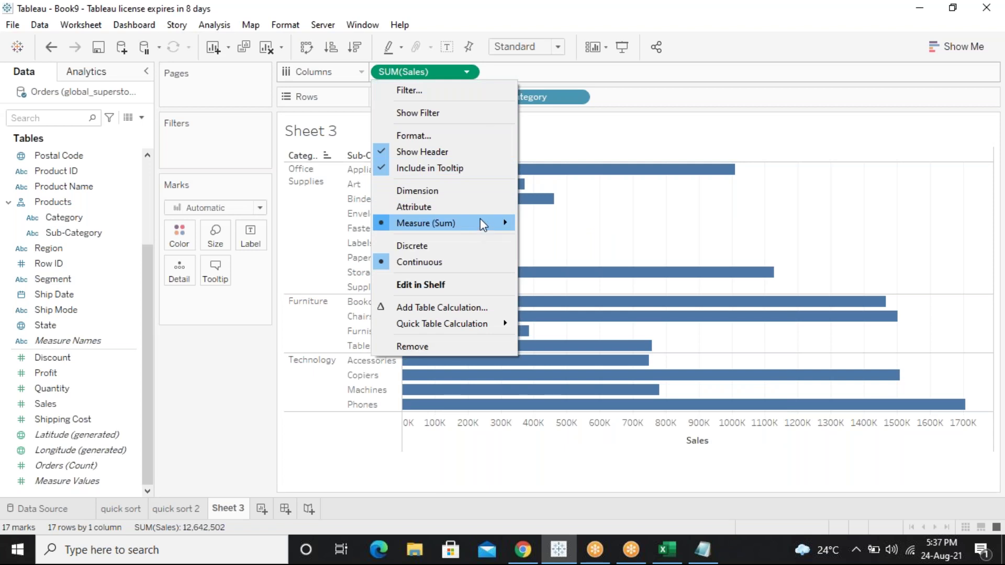
mouse_move(478, 226)
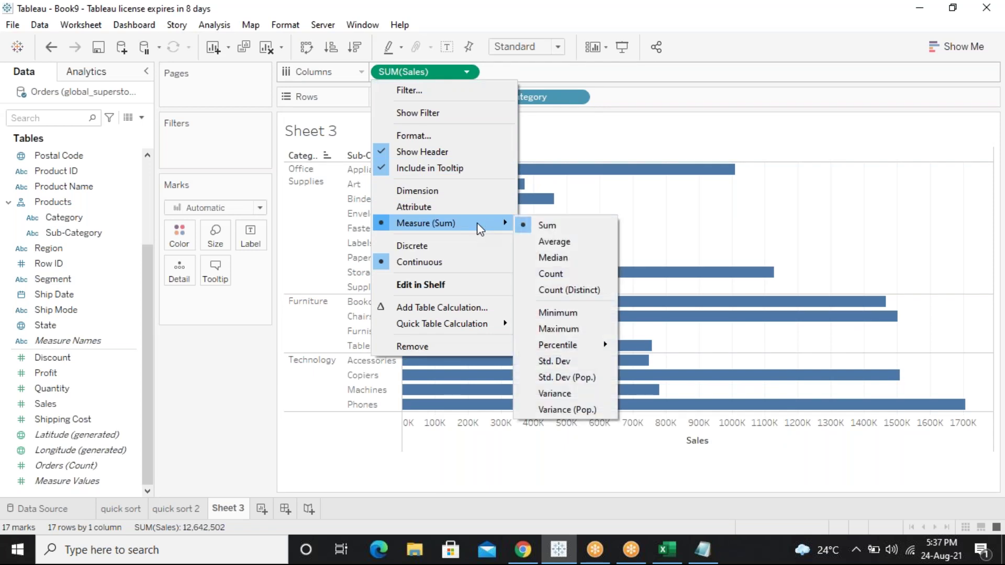
left_click(549, 243)
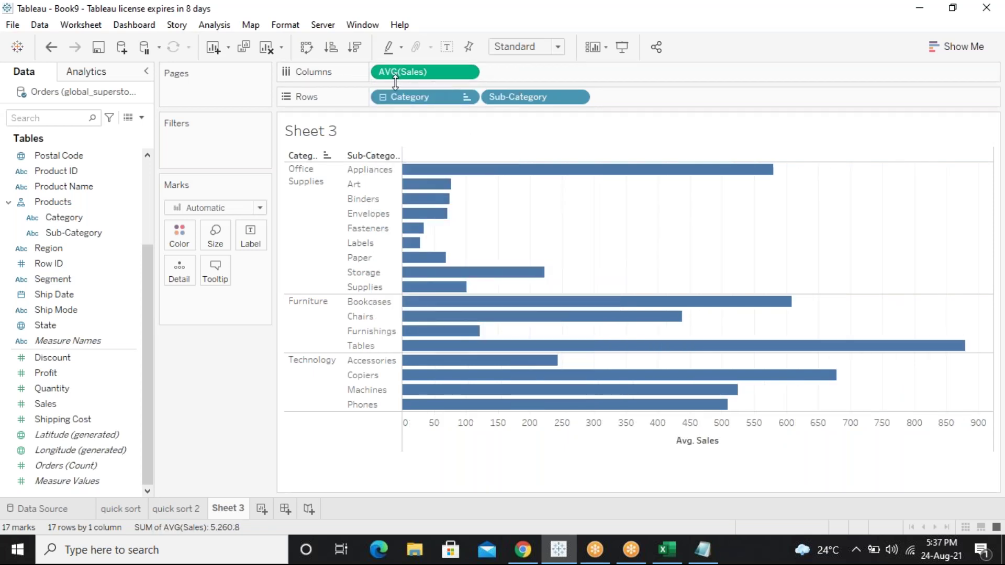
Reopen the sort settings of Category and clear its field sort
left_click(465, 98)
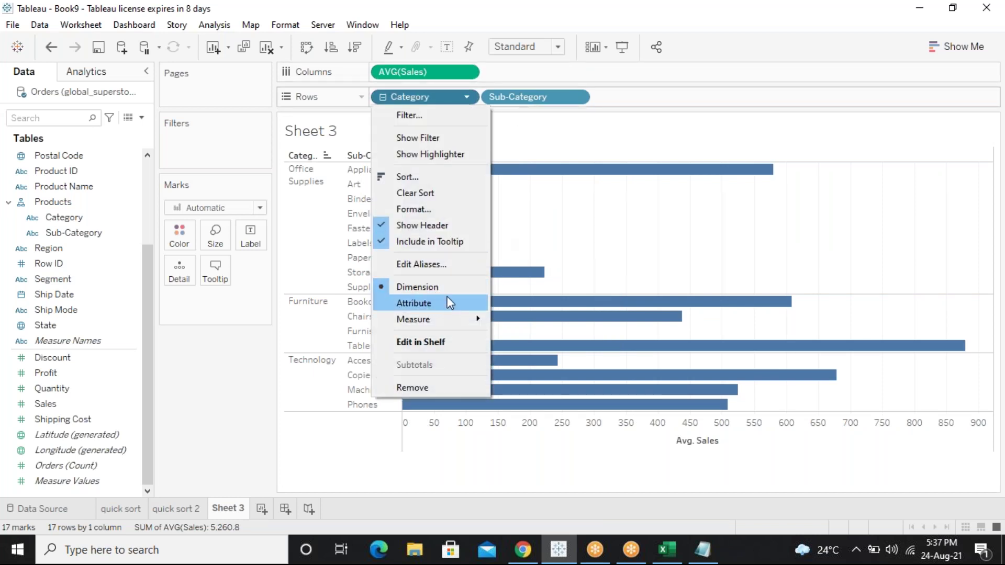
left_click(436, 177)
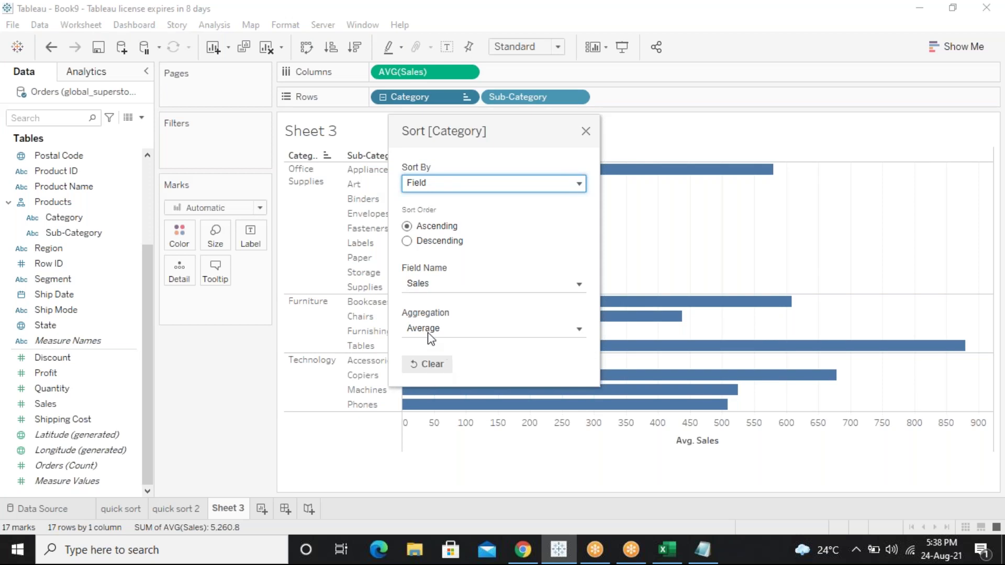
left_click(432, 365)
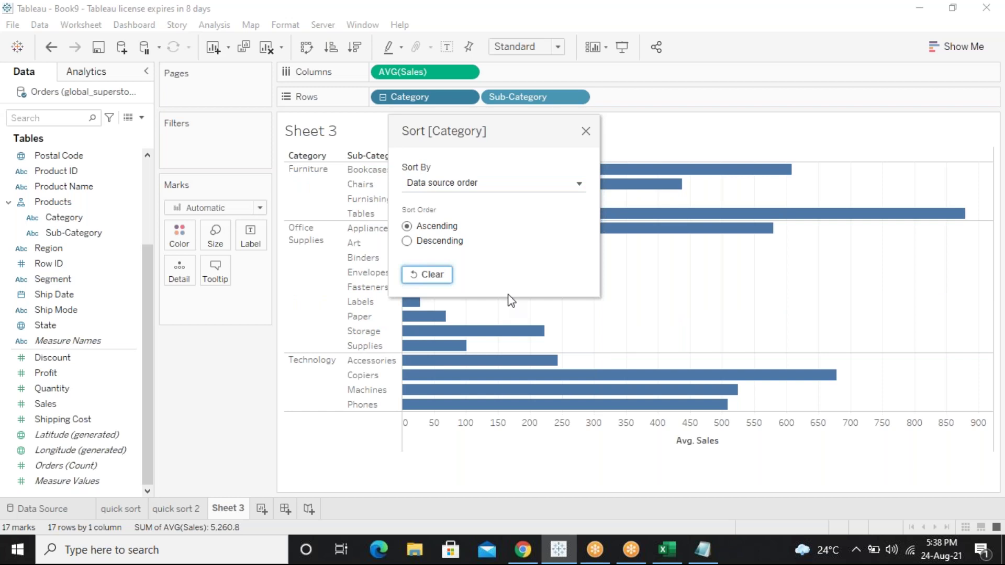
Sort Category manually in the order Office Supplies, Furniture, Technology, and close the sort settings
left_click_drag(510, 126, 658, 183)
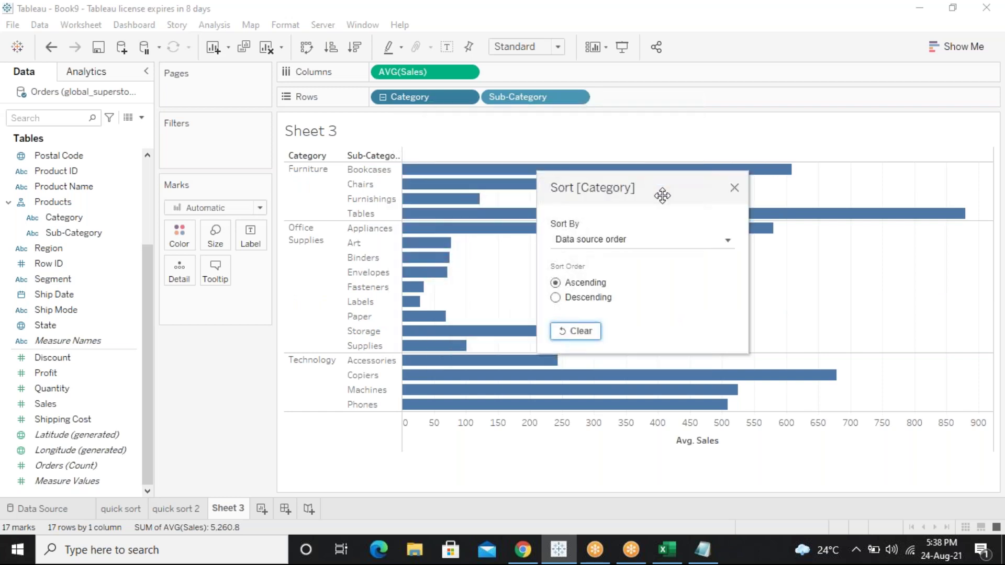
left_click(648, 242)
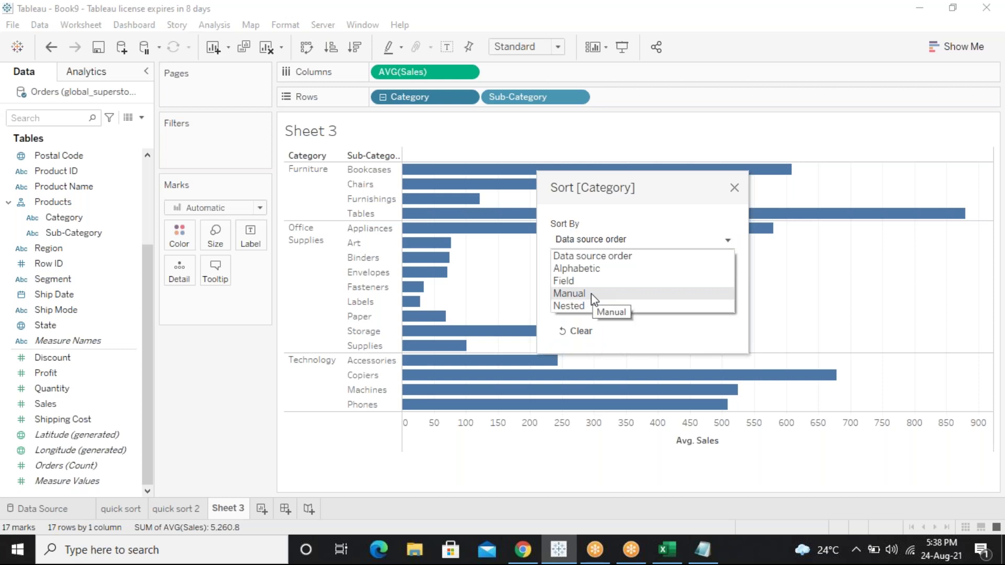
left_click(592, 293)
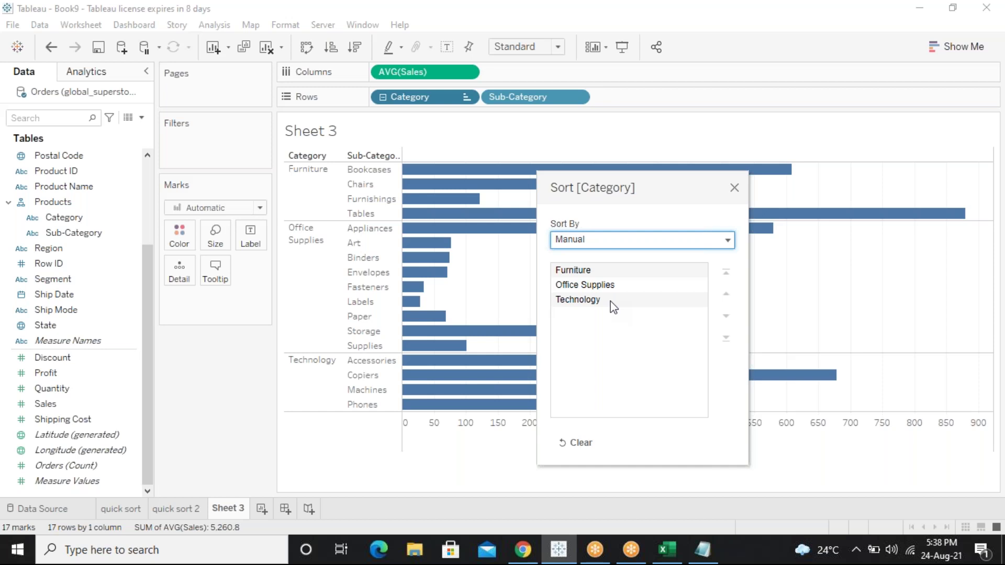
left_click(581, 271)
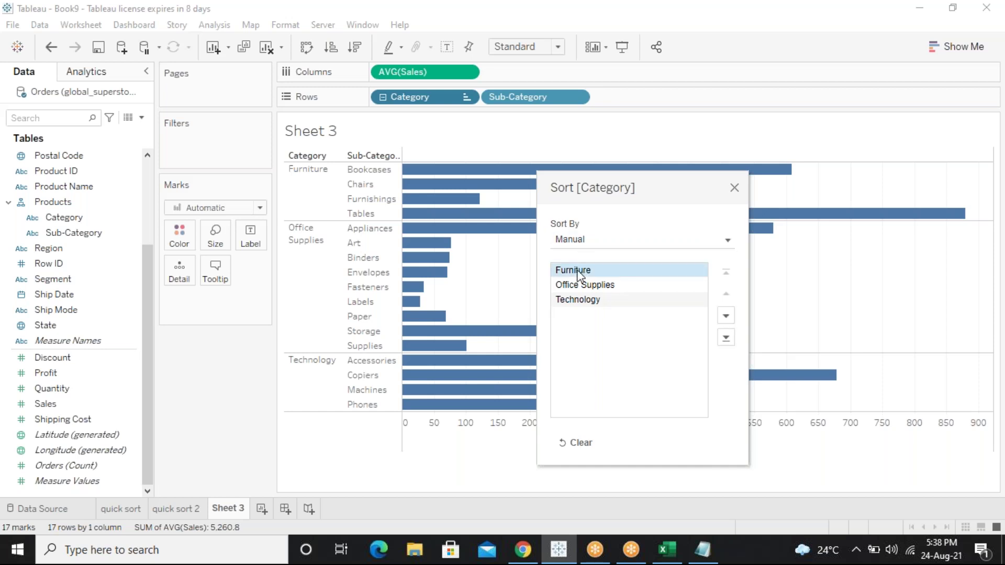
left_click(726, 339)
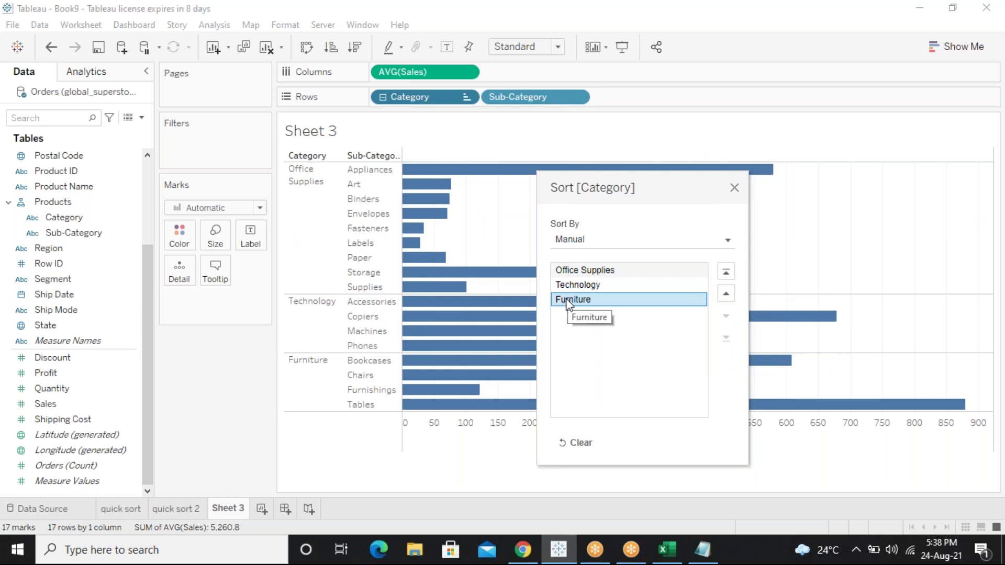
left_click(726, 295)
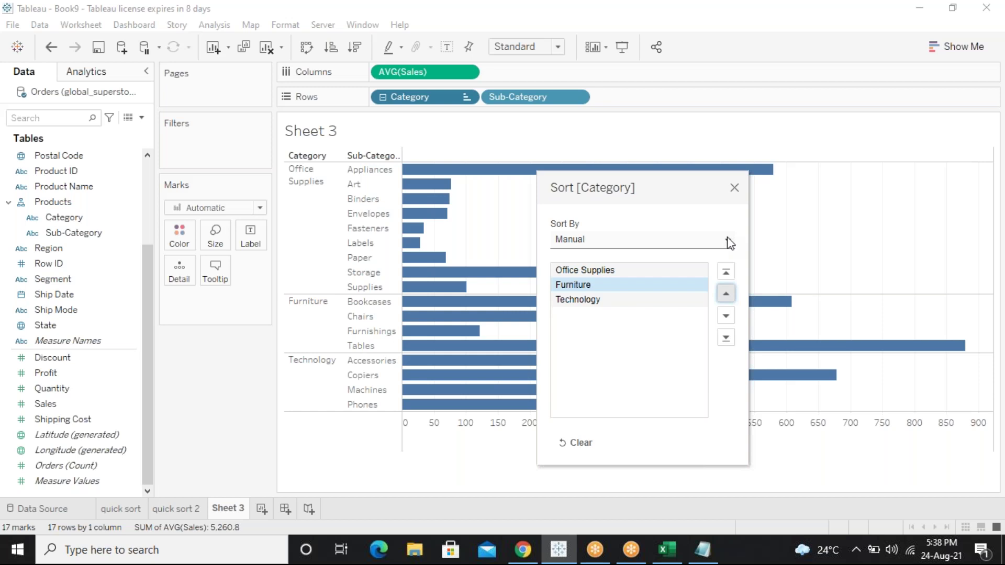
left_click(734, 190)
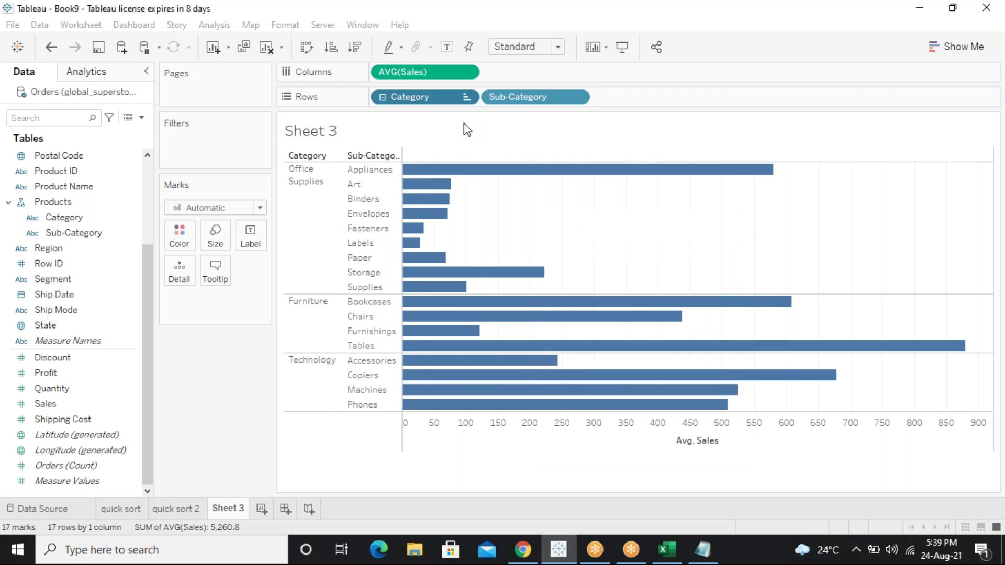
Set the aggregation of the Sales measure in Columns back to Sum
left_click(465, 72)
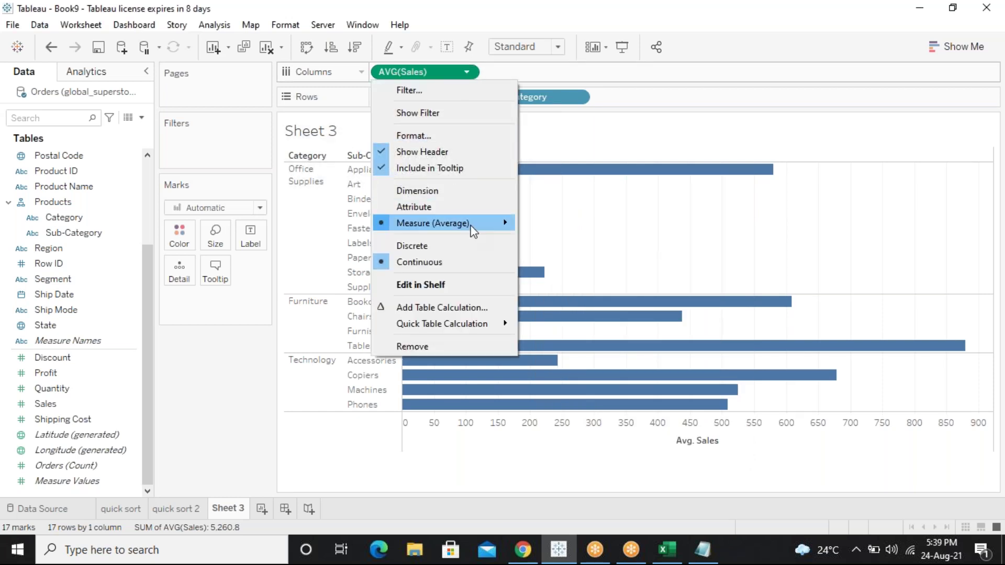
mouse_move(471, 224)
left_click(556, 236)
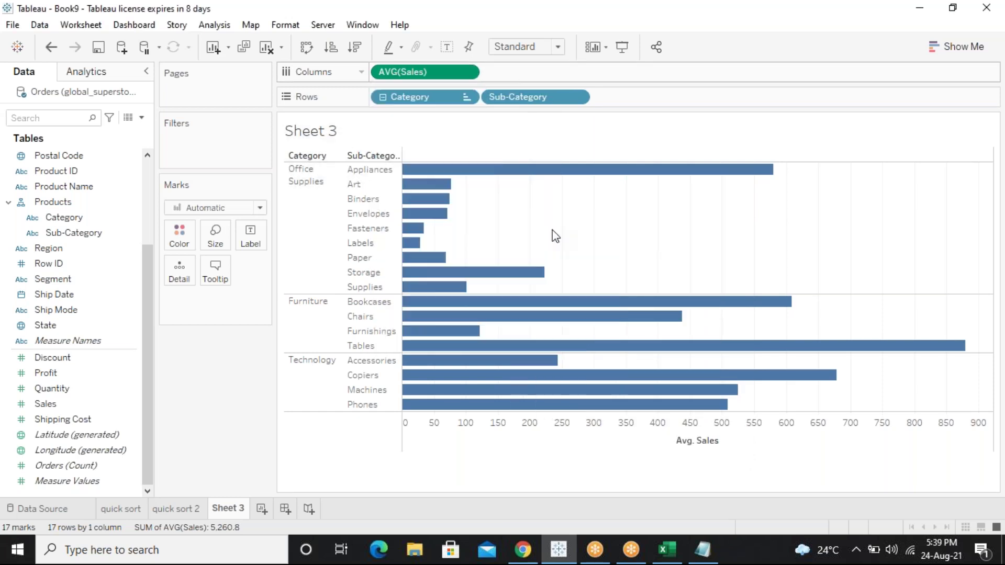
Switch the Category sort from manual to data source order, trying descending before returning to ascending
left_click(466, 97)
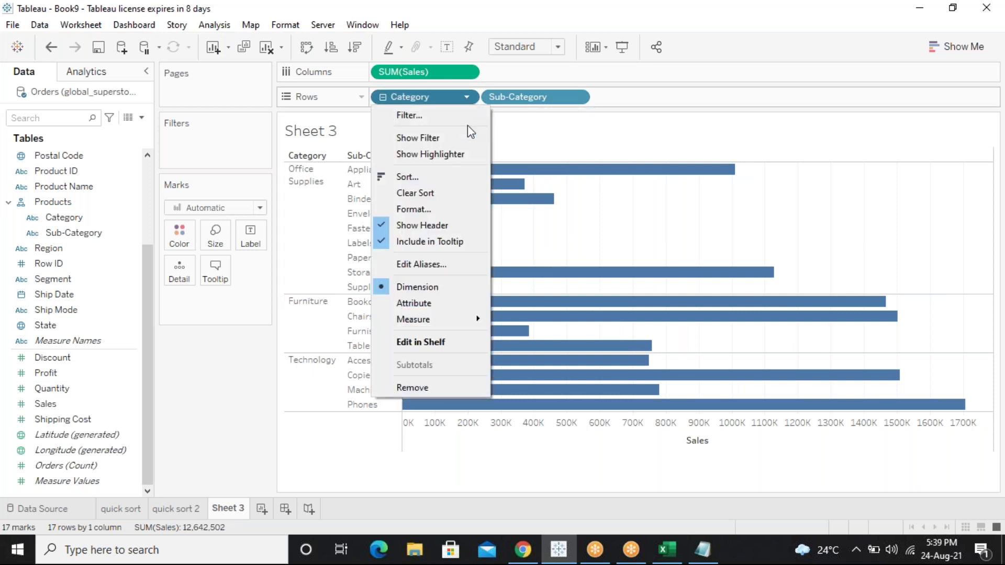
left_click(423, 179)
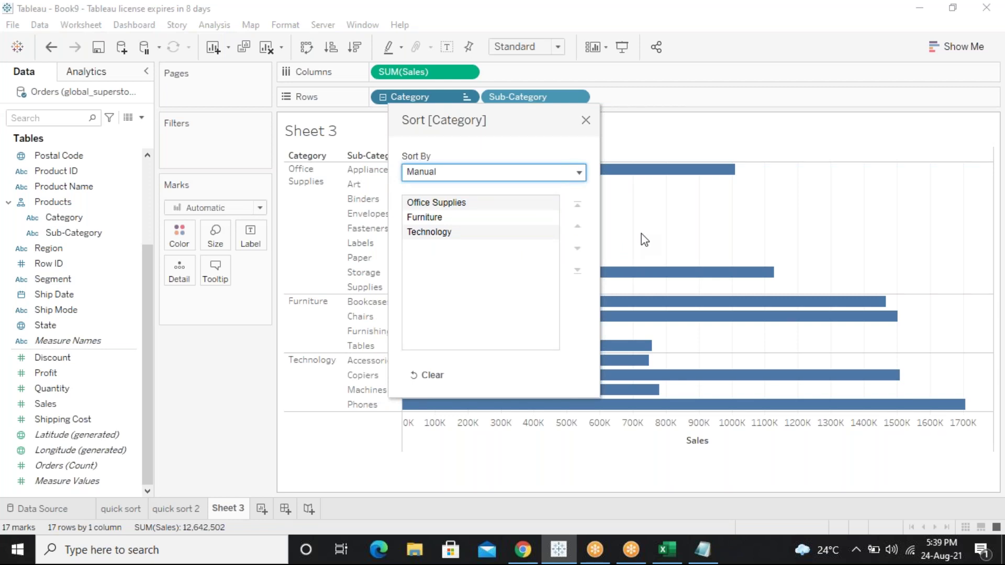
left_click_drag(499, 120, 743, 172)
left_click(731, 216)
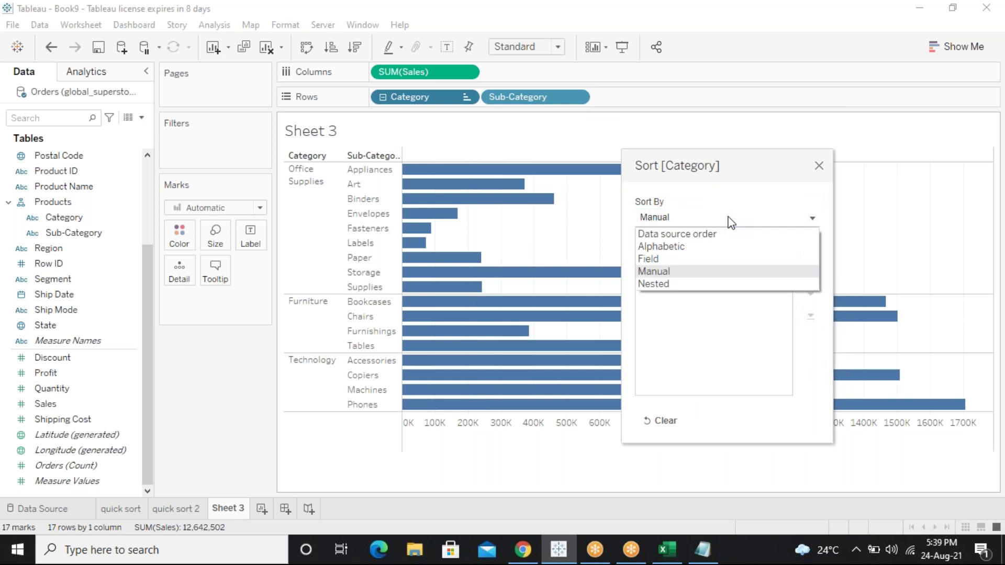
left_click(699, 233)
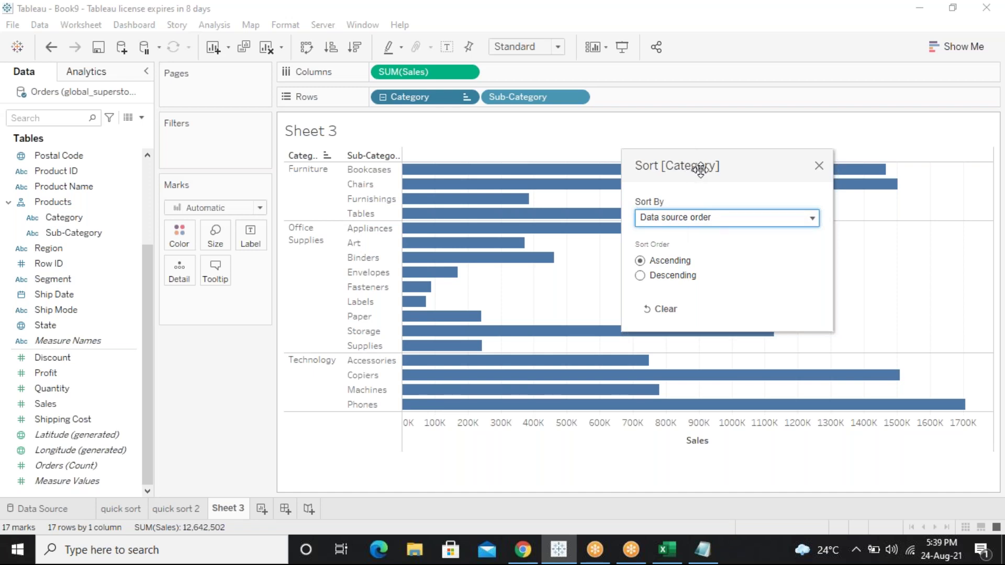
left_click_drag(693, 169, 797, 180)
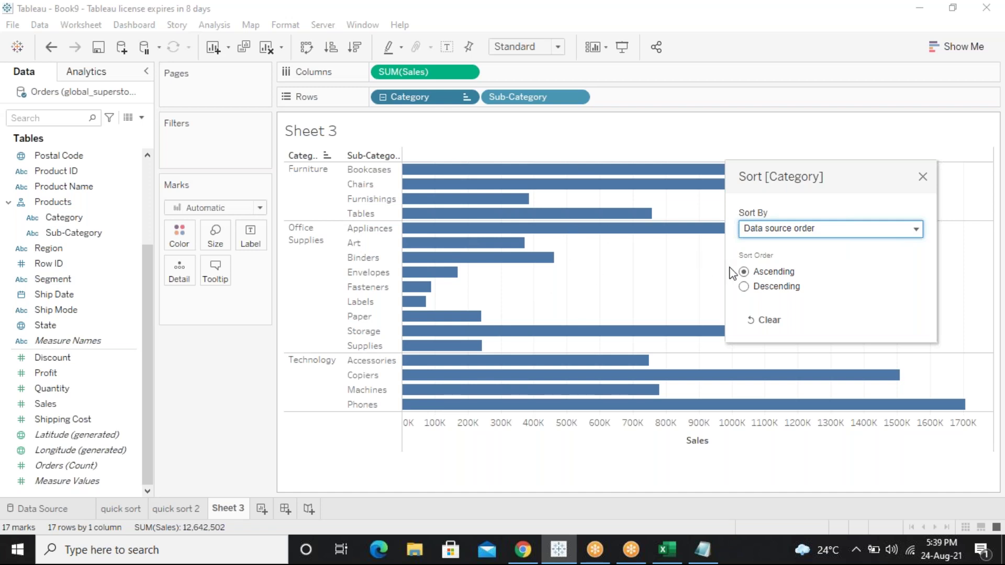
left_click(776, 288)
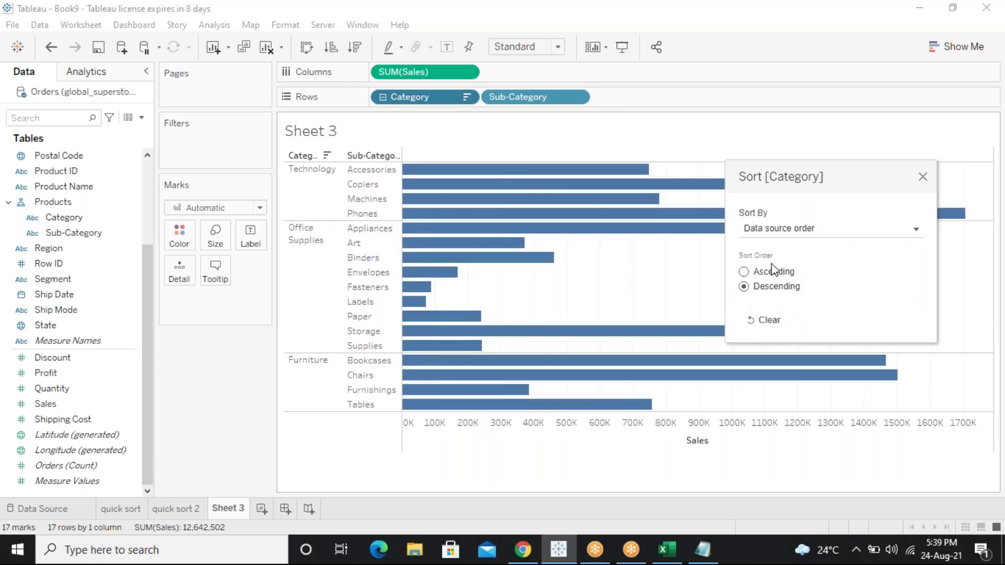
left_click(769, 274)
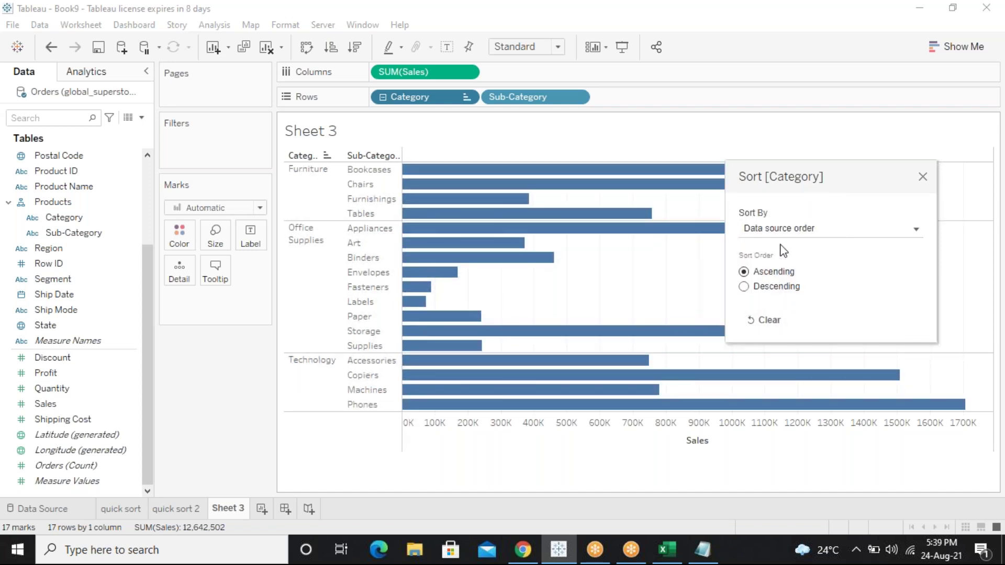
Sort Category alphabetically, trying descending order before returning to ascending
left_click_drag(841, 182, 714, 162)
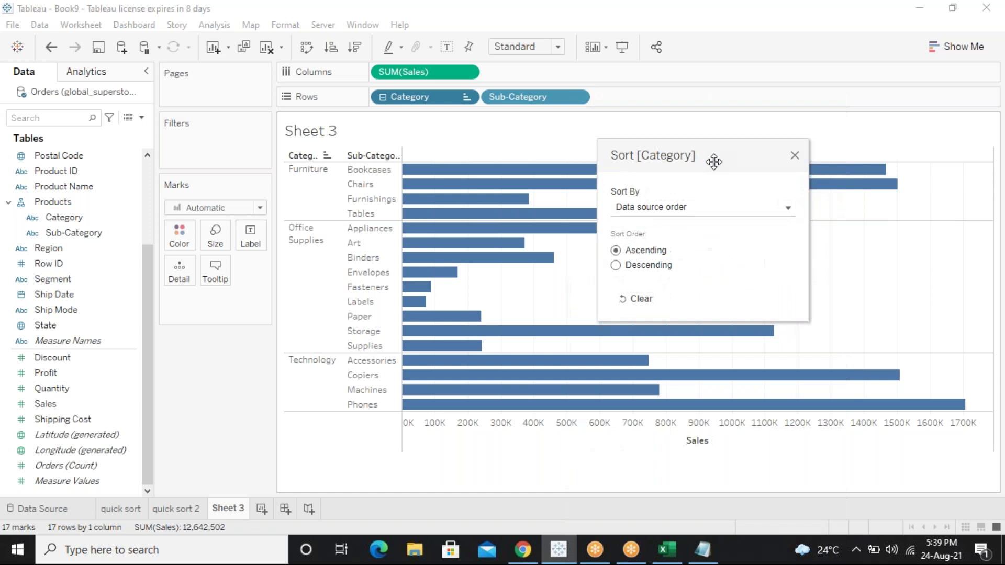
left_click(687, 207)
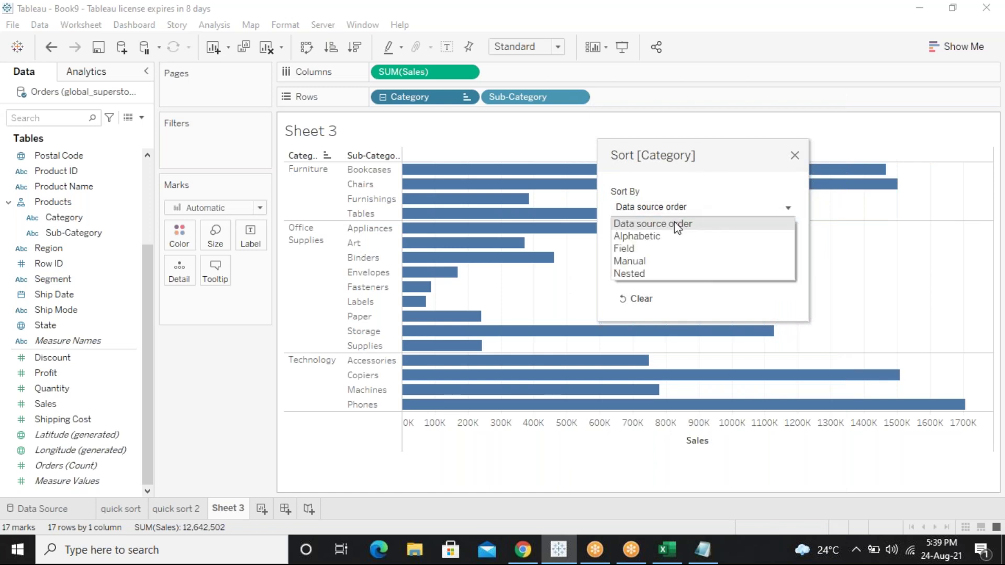
left_click(664, 234)
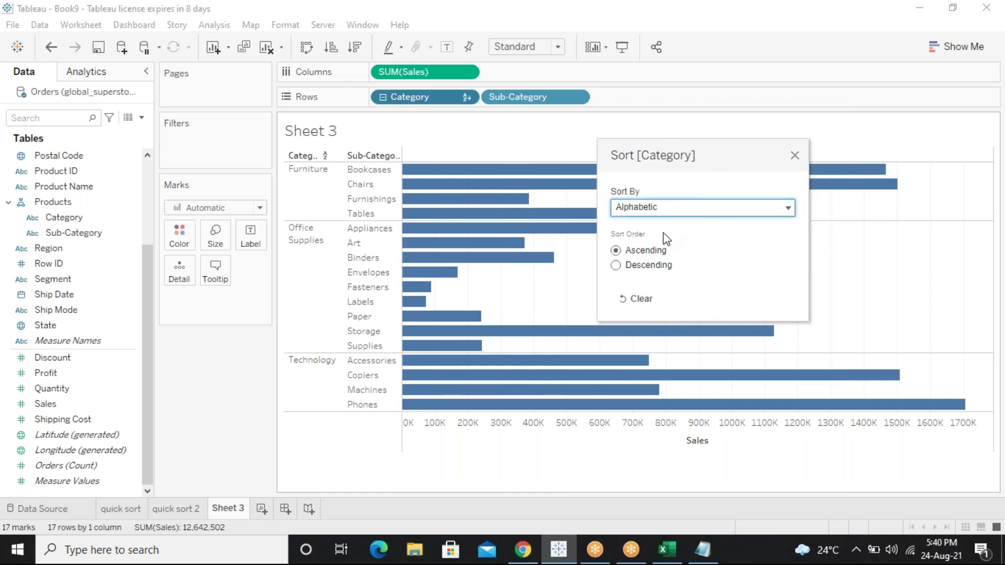
left_click_drag(708, 143, 768, 143)
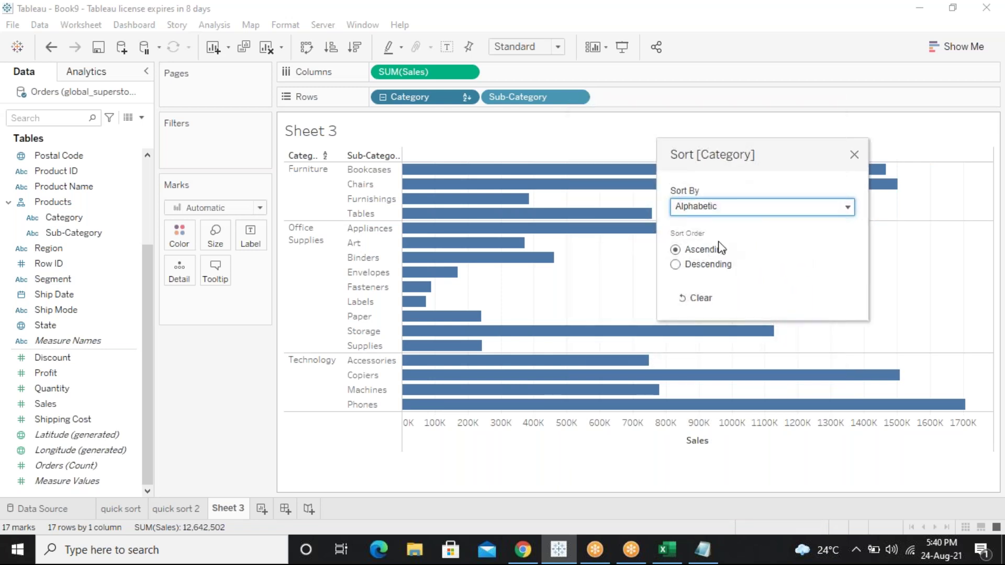
left_click(712, 263)
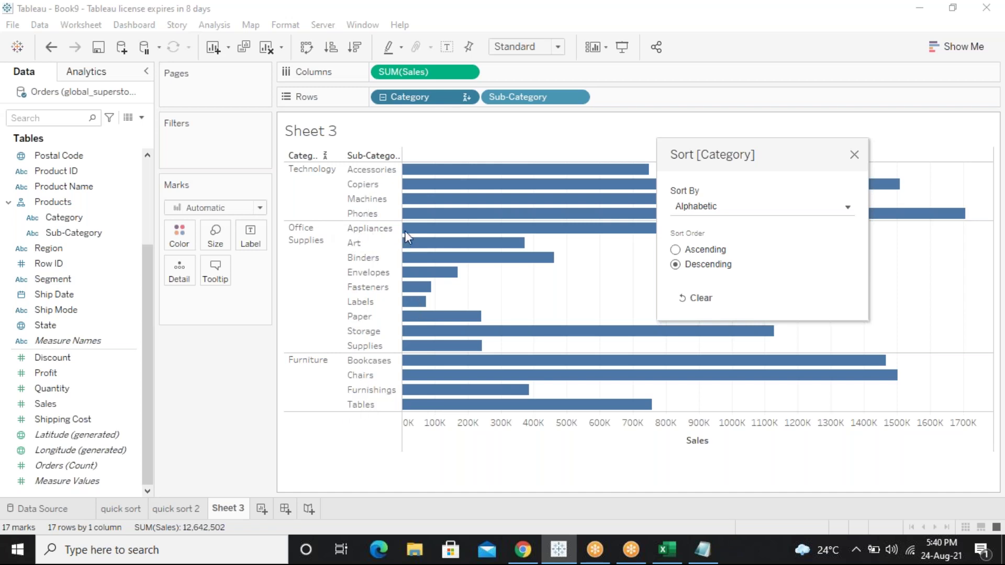
left_click(696, 250)
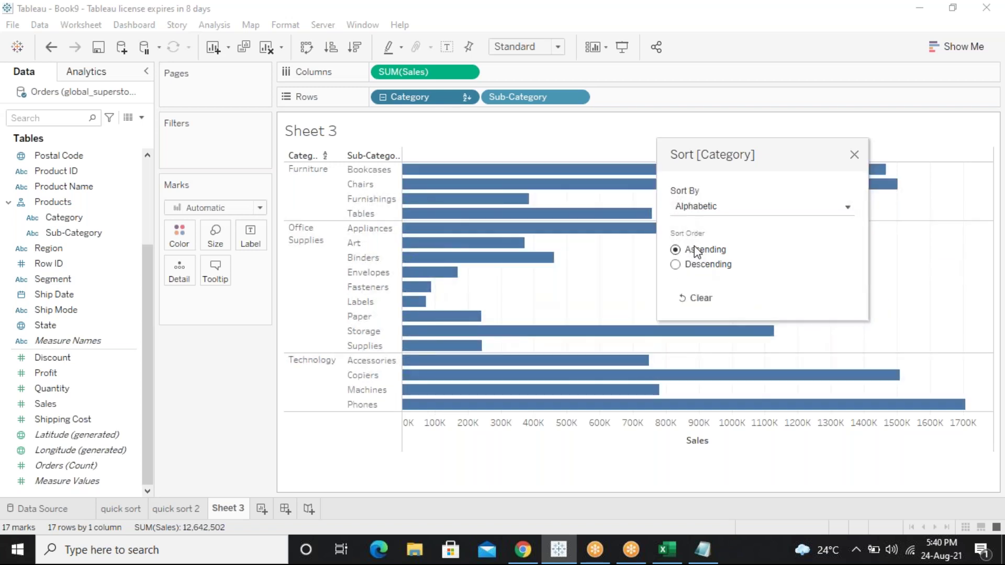
Sort Category by the field Sales in ascending order with Average aggregation, and close the sort settings
left_click(725, 206)
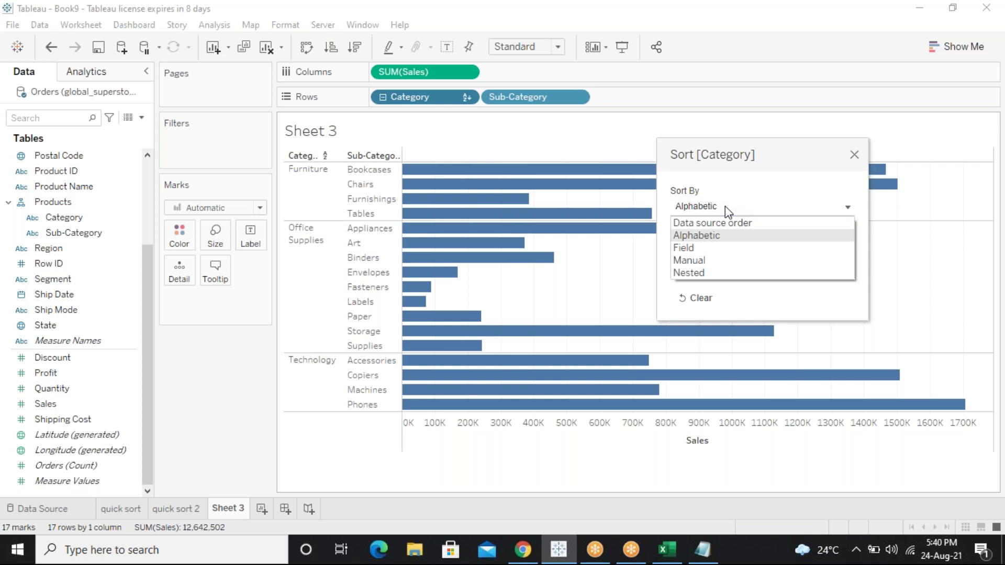
left_click(704, 249)
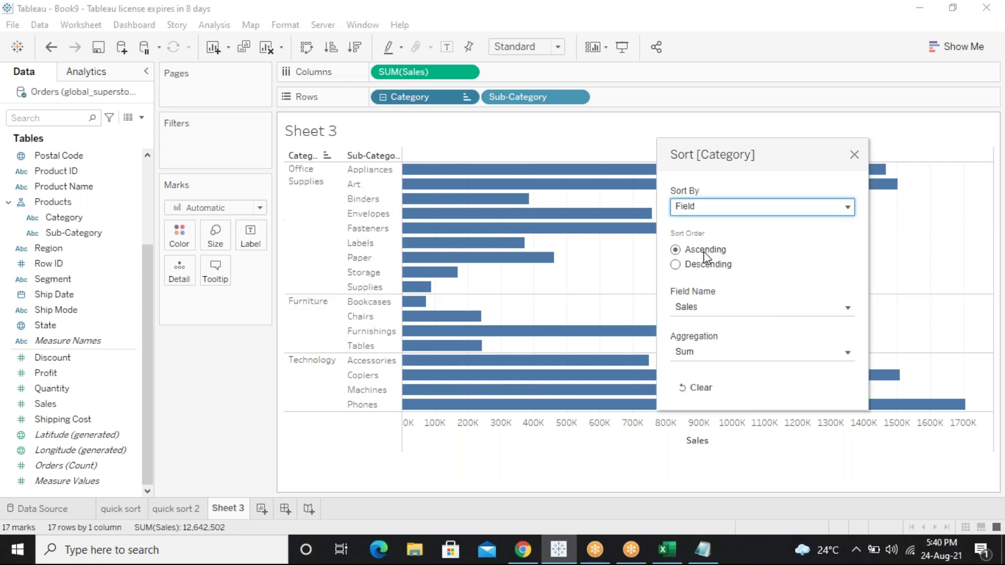
left_click(696, 310)
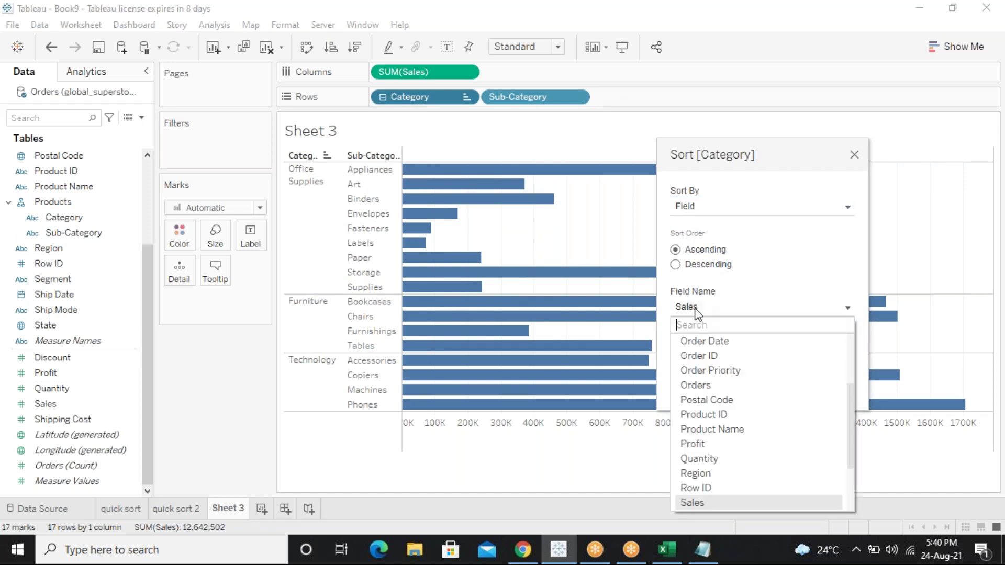
left_click(781, 306)
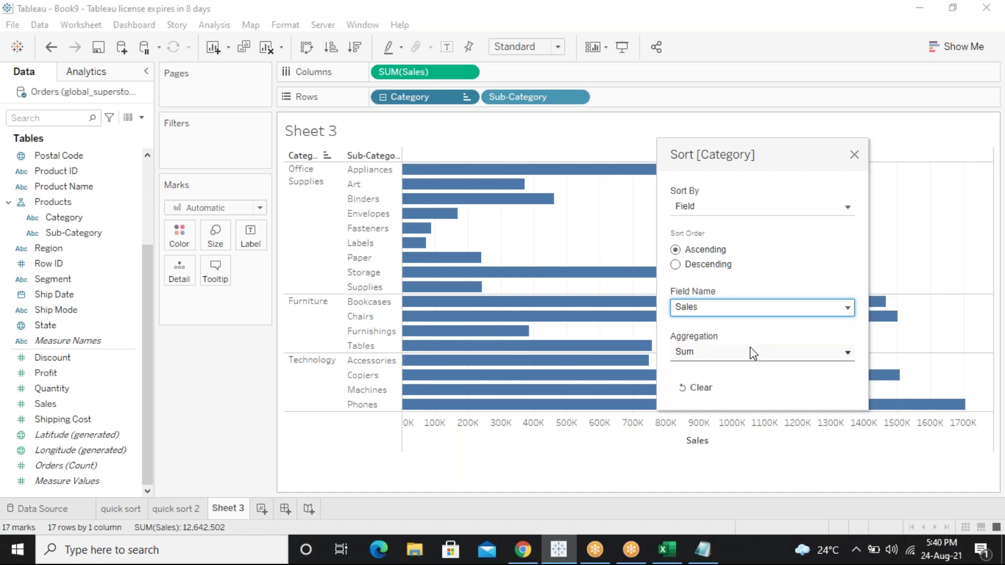
left_click(726, 354)
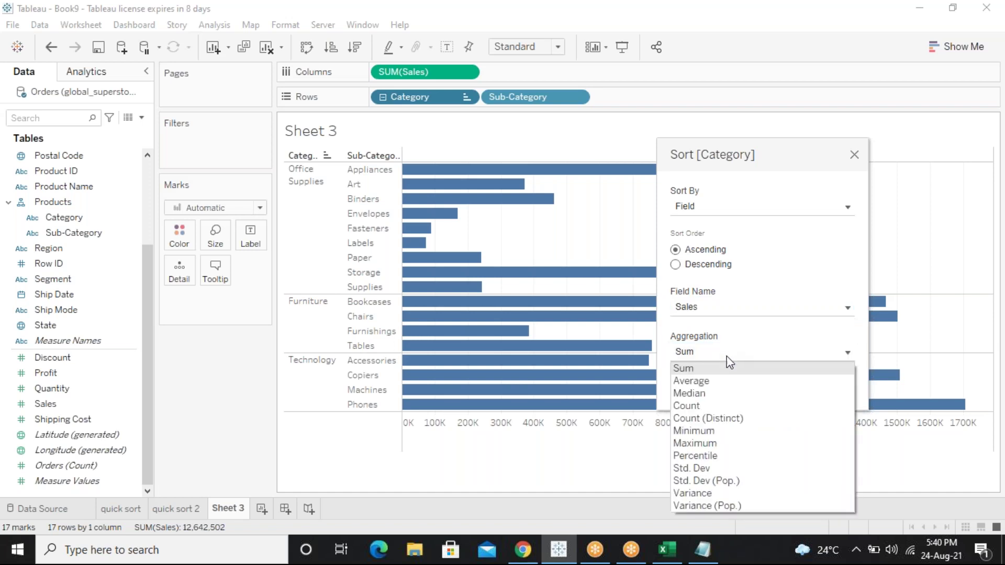
left_click(696, 381)
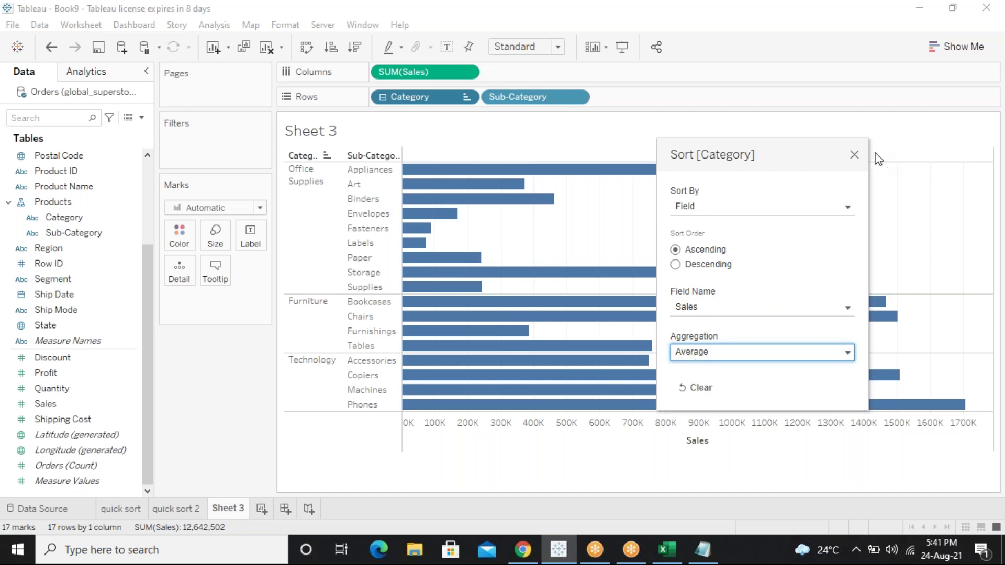
left_click(854, 155)
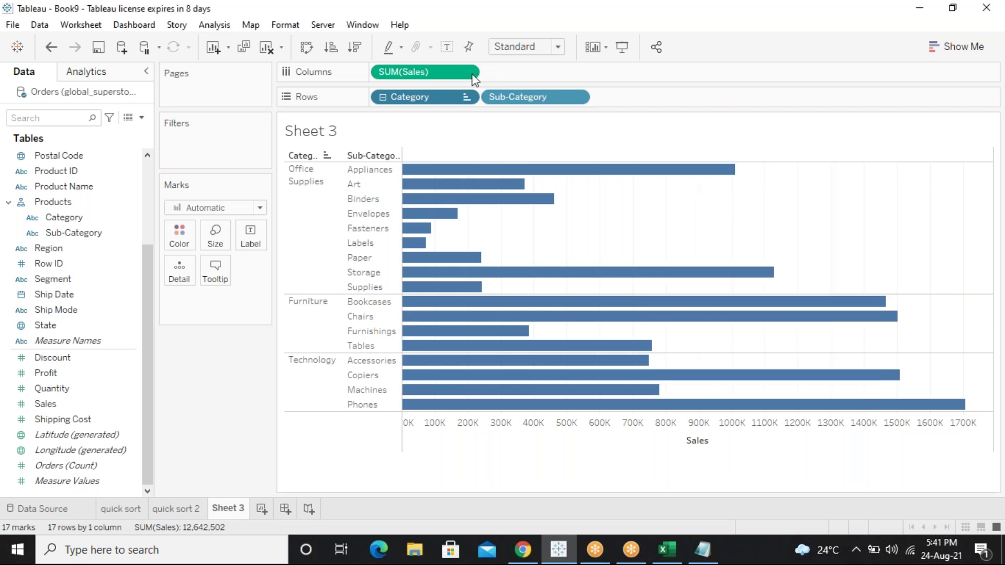
Switch the aggregation of the Sales measure in Columns to Average, and return it to Sum
left_click(466, 73)
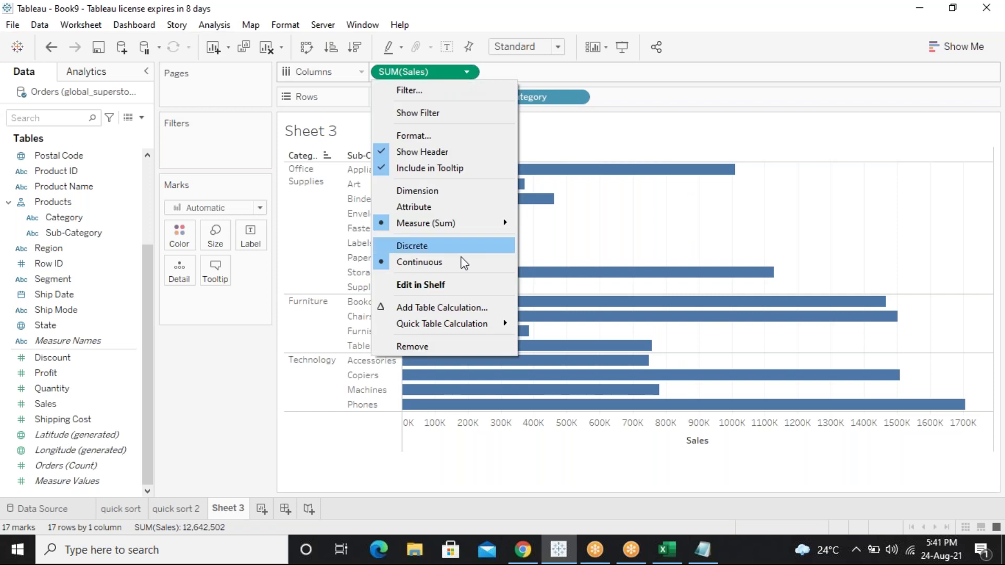
mouse_move(501, 227)
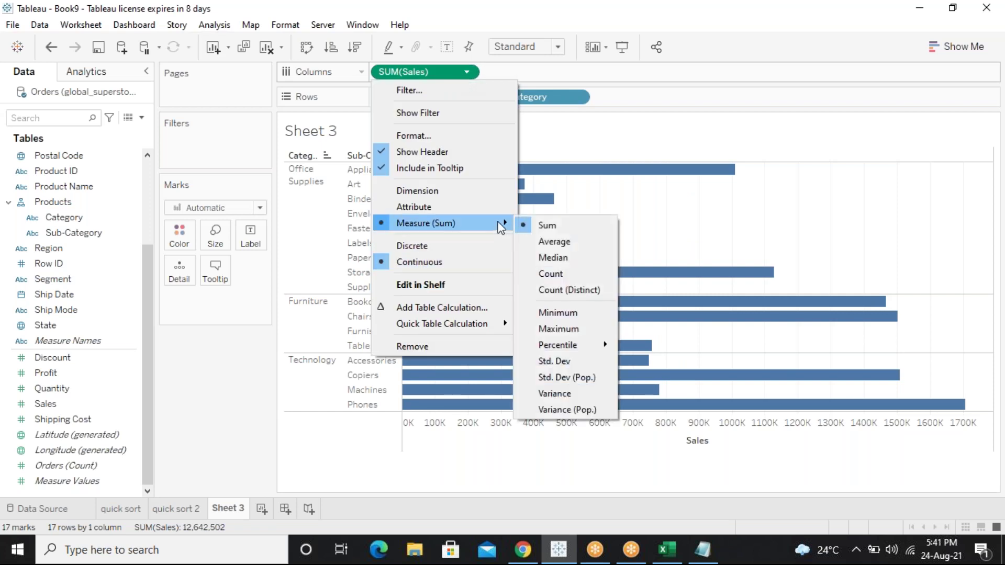
left_click(554, 238)
left_click(467, 73)
mouse_move(435, 224)
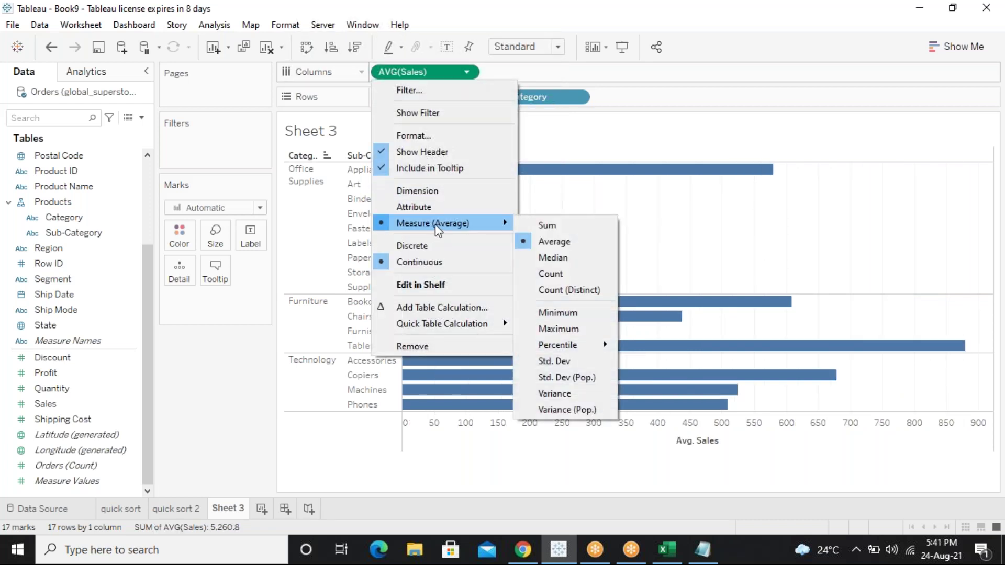
left_click(539, 226)
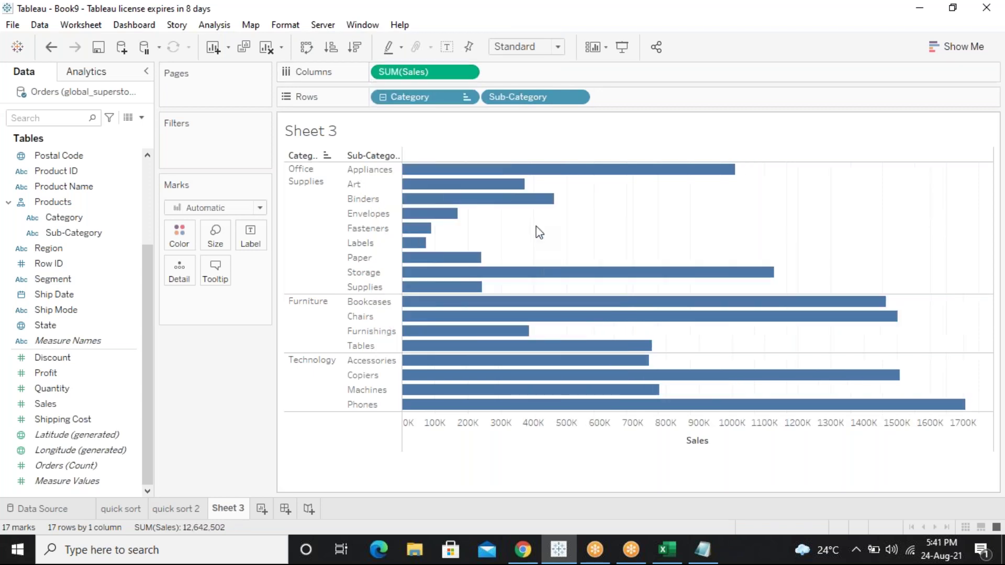
Set the aggregation of the Sales measure in Columns to Average
left_click(468, 73)
mouse_move(443, 230)
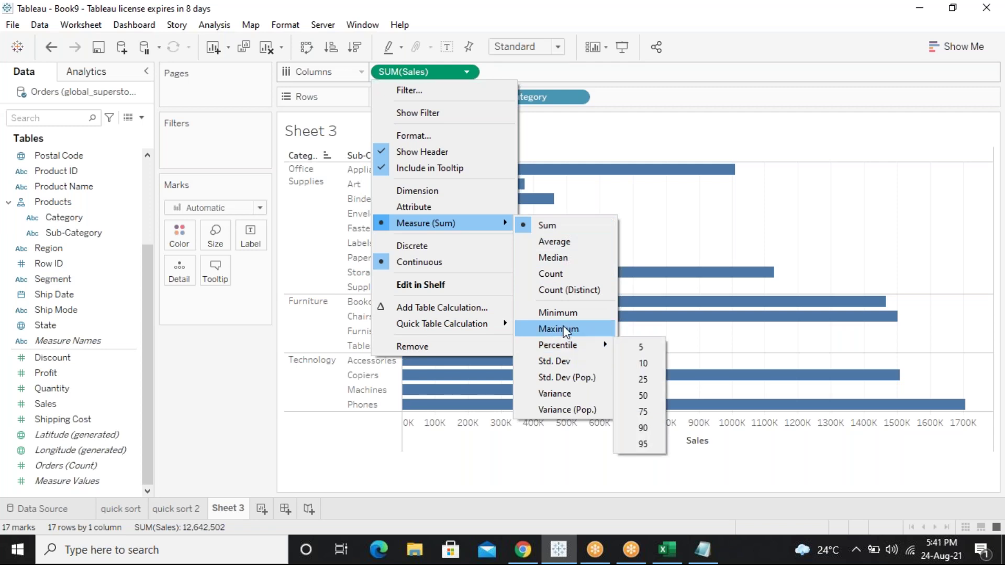
left_click(580, 249)
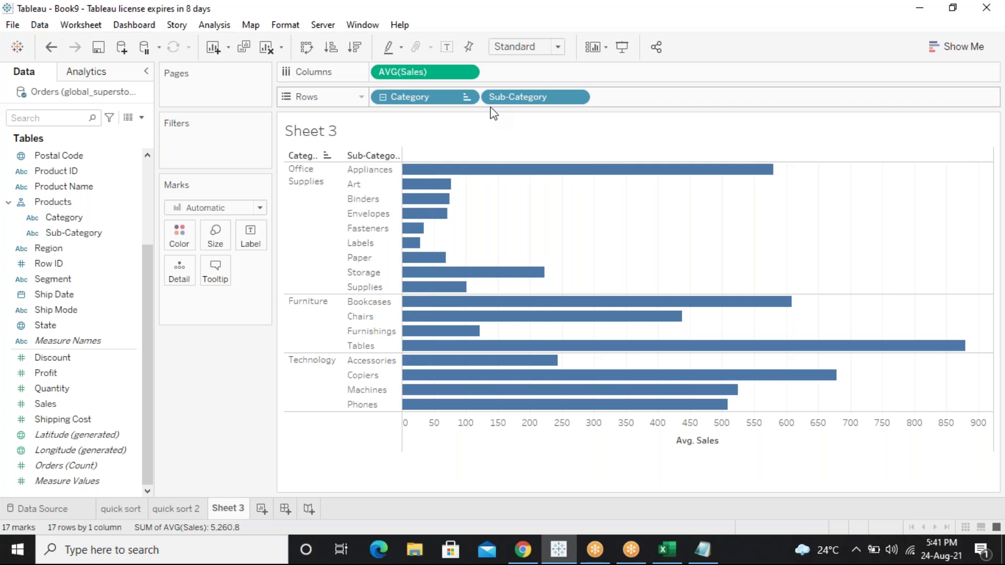
left_click(577, 97)
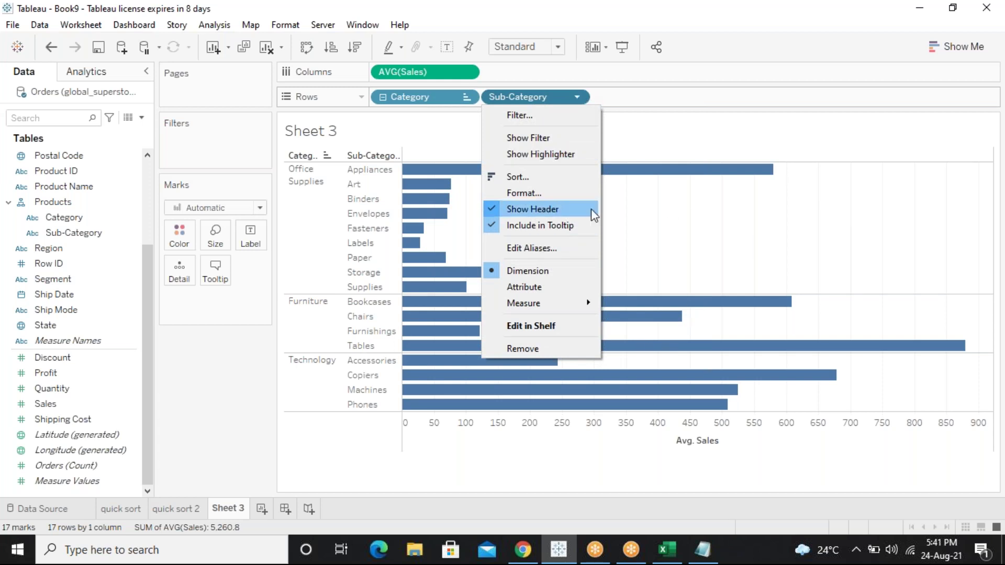
left_click(516, 480)
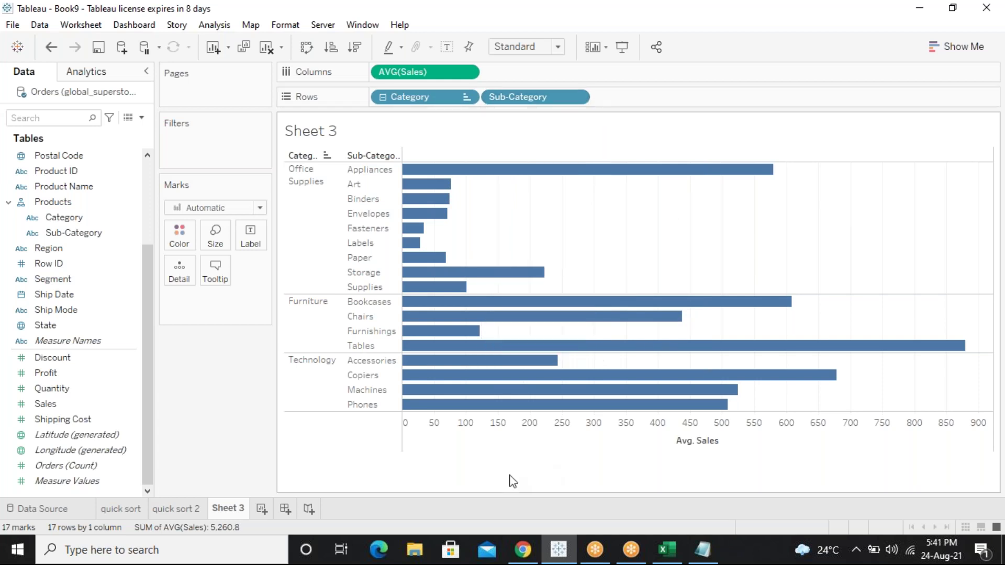
Add a new blank worksheet after Sheet 3 and make it the active sheet
left_click(262, 509)
left_click(237, 511)
left_click(271, 509)
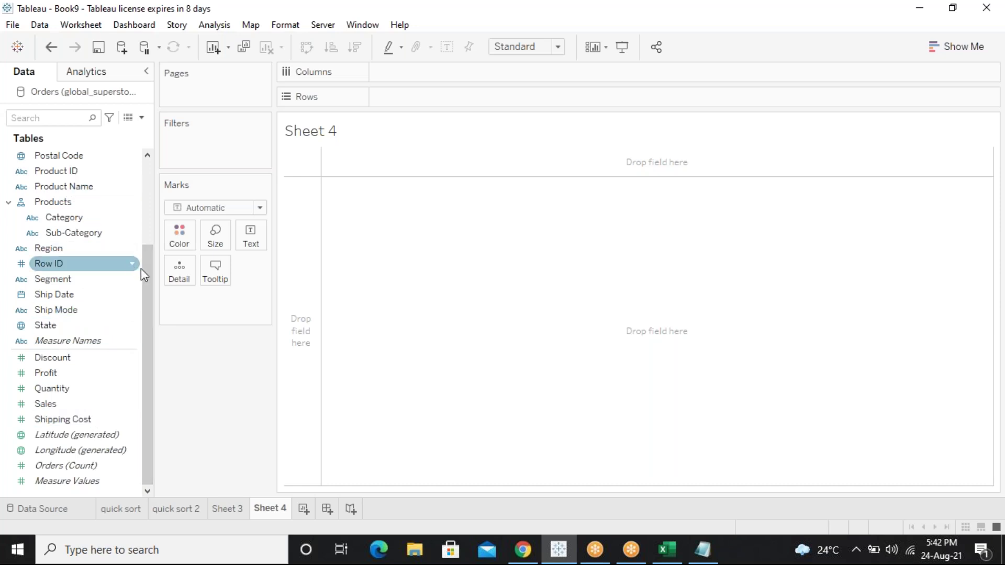
Build a bar chart of Sales by Category and Sub-Category, and swap its rows and columns to make the bars horizontal
left_click_drag(78, 218, 424, 73)
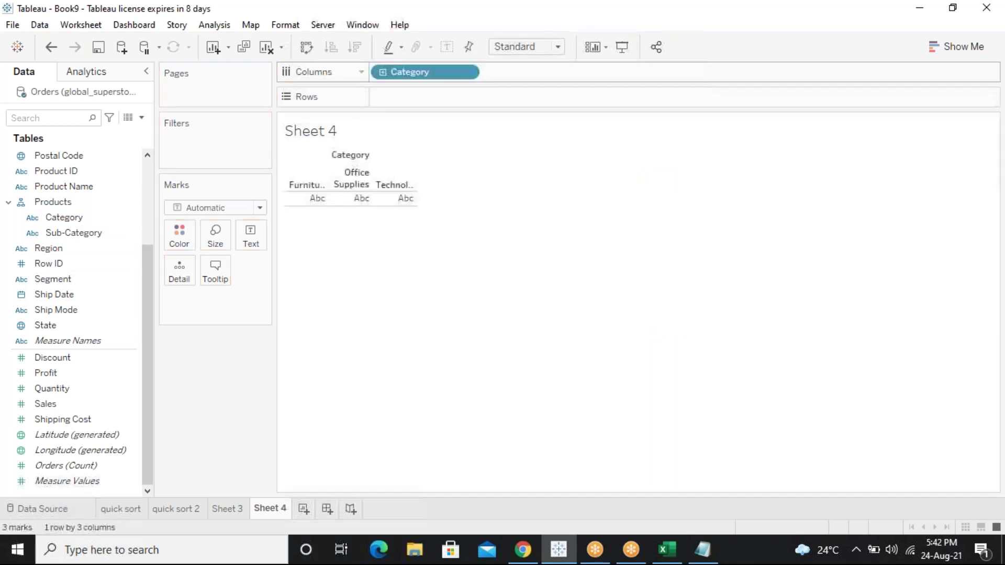
left_click(383, 72)
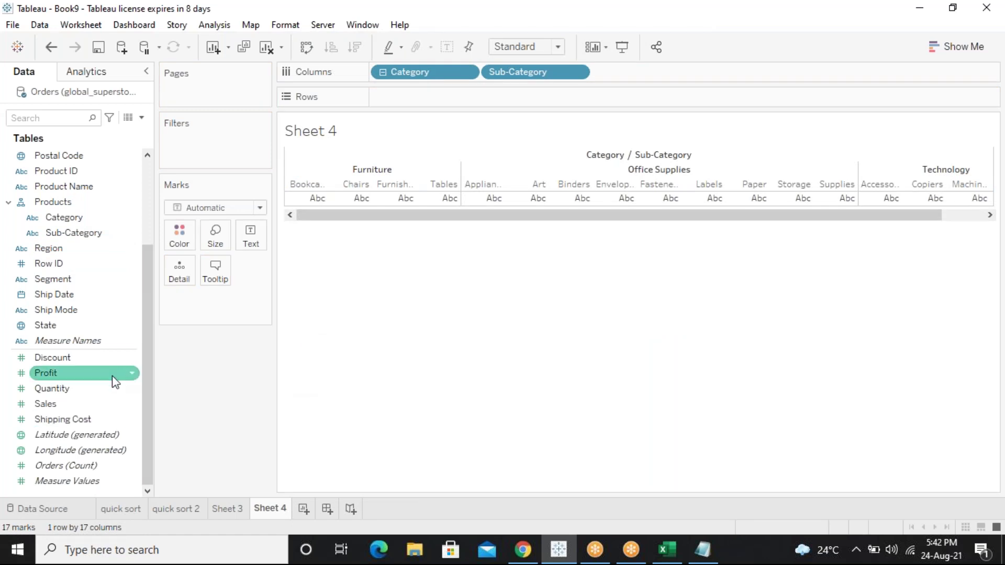
left_click_drag(76, 404, 453, 104)
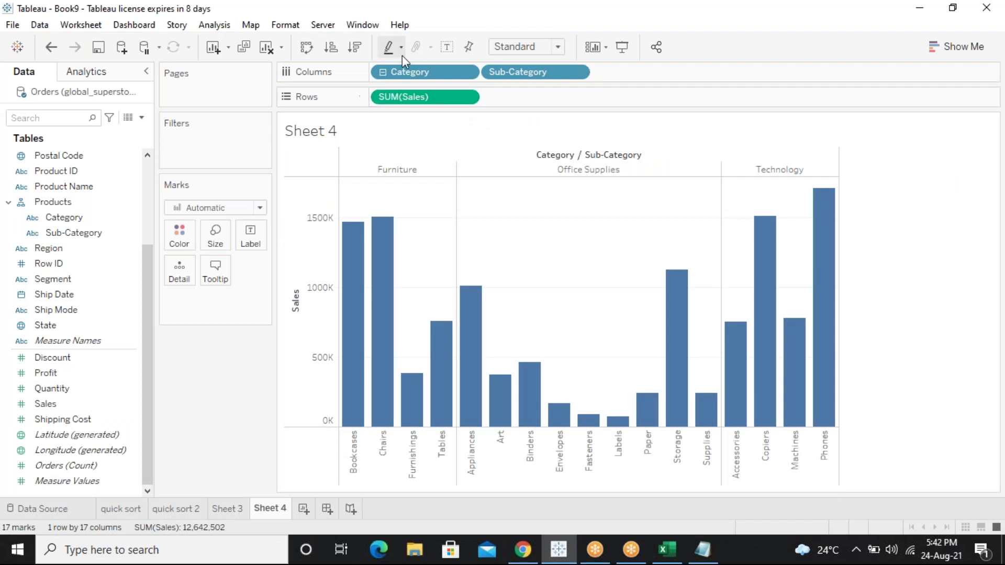
left_click(307, 50)
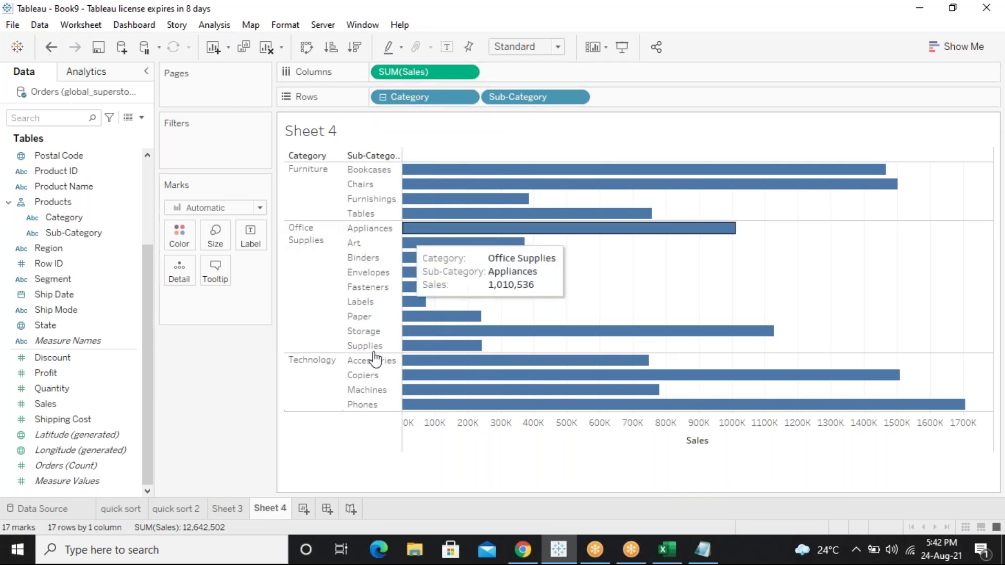
mouse_move(411, 200)
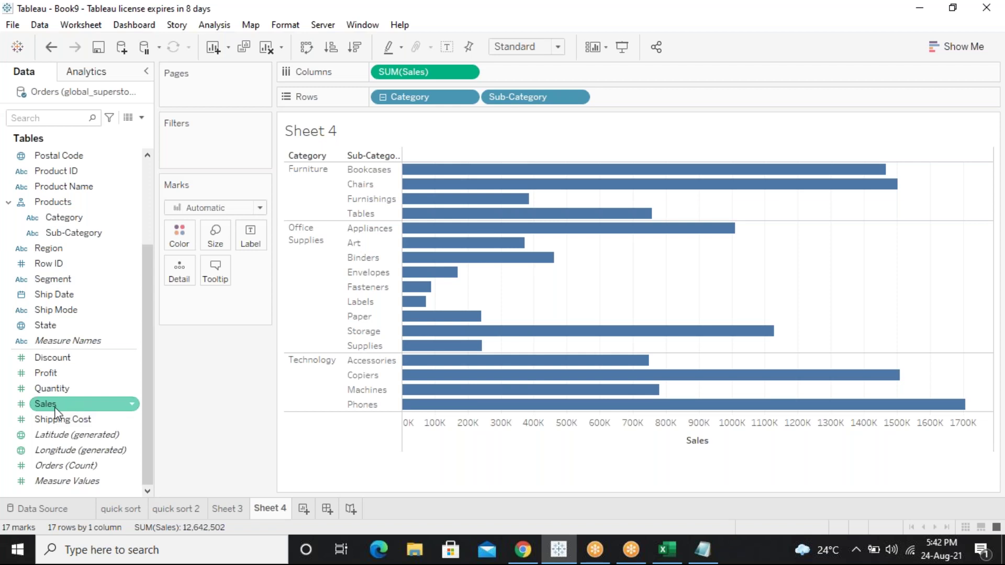
Try to add a filter on the average of Sales, and cancel the filter setup
left_click(134, 406)
right_click(135, 407)
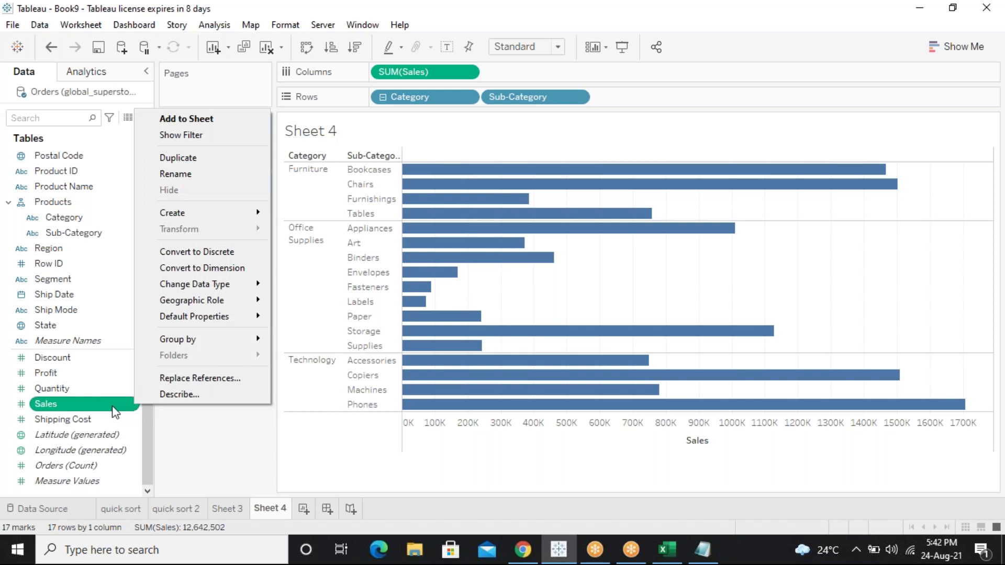
left_click(111, 406)
left_click_drag(111, 406, 240, 144)
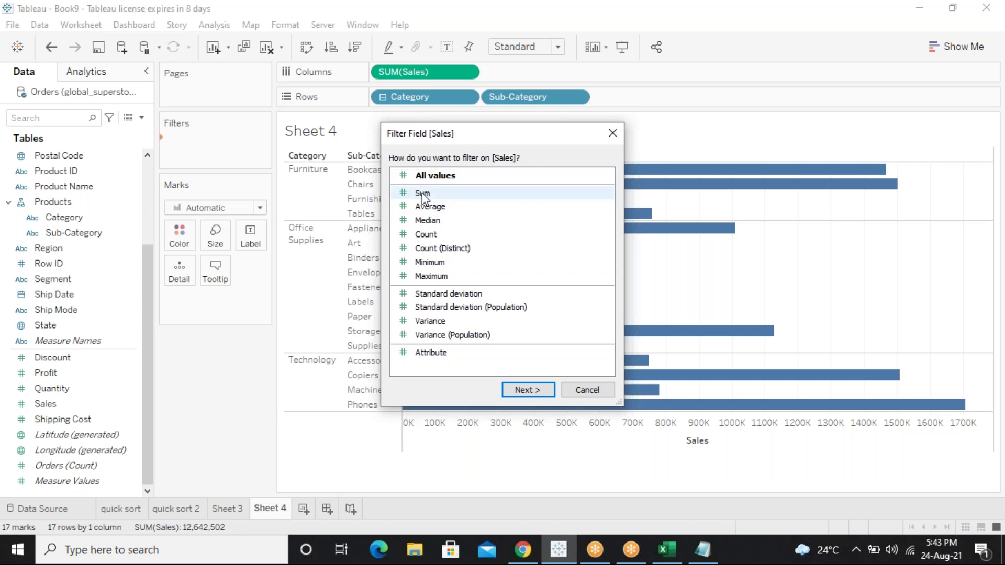
left_click(429, 207)
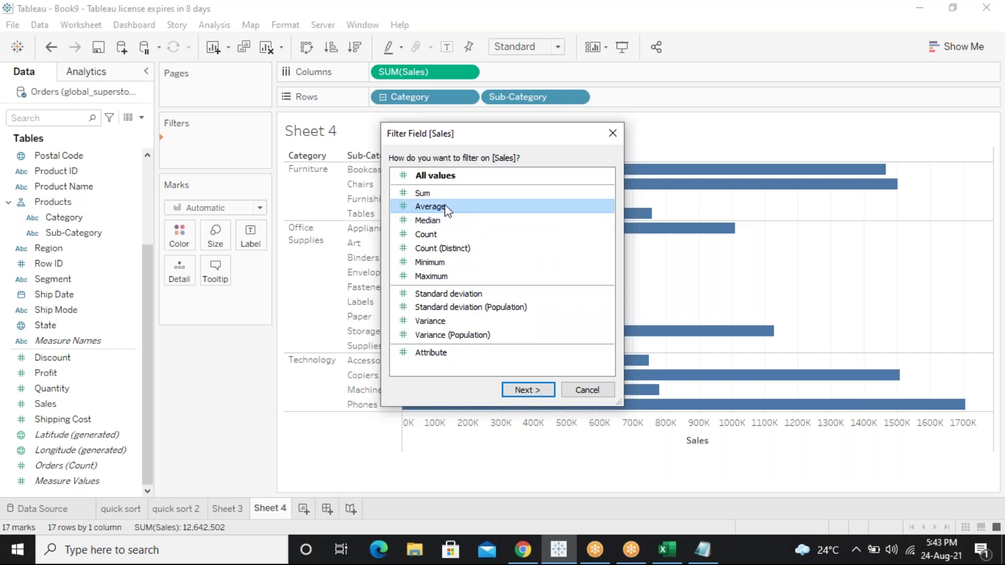
left_click(614, 134)
left_click(88, 360)
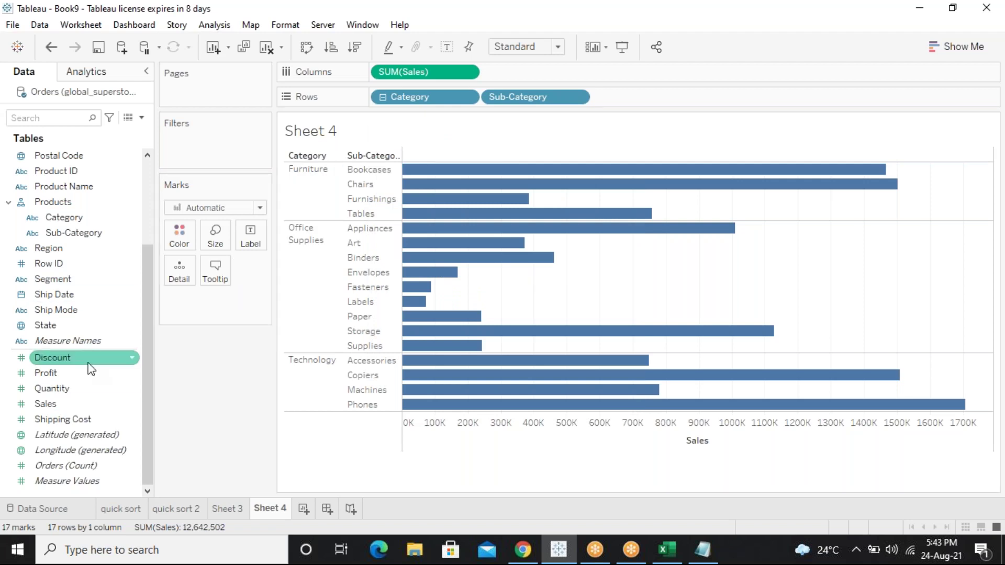
left_click(251, 359)
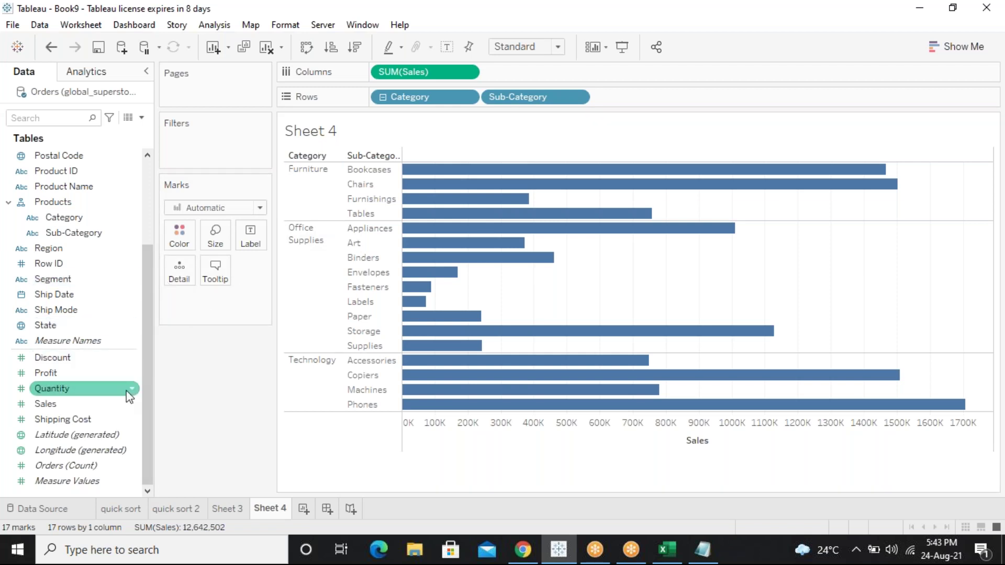
left_click(76, 403)
mouse_move(76, 403)
left_mouse_down()
mouse_move(168, 278)
mouse_move(221, 339)
mouse_move(79, 408)
left_mouse_up()
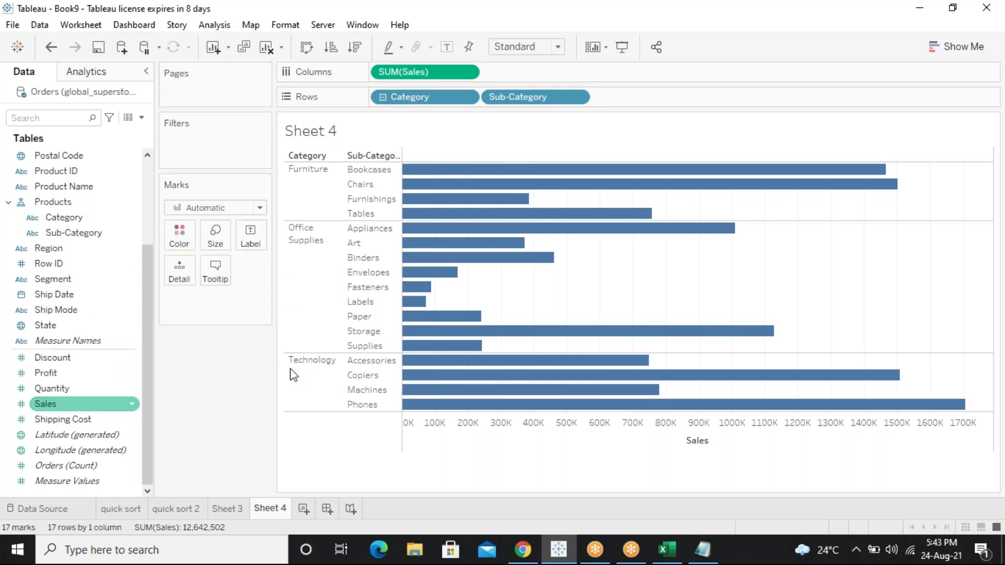
Clear everything from Sheet 4 and collapse the Products hierarchy in the field list
left_click(267, 47)
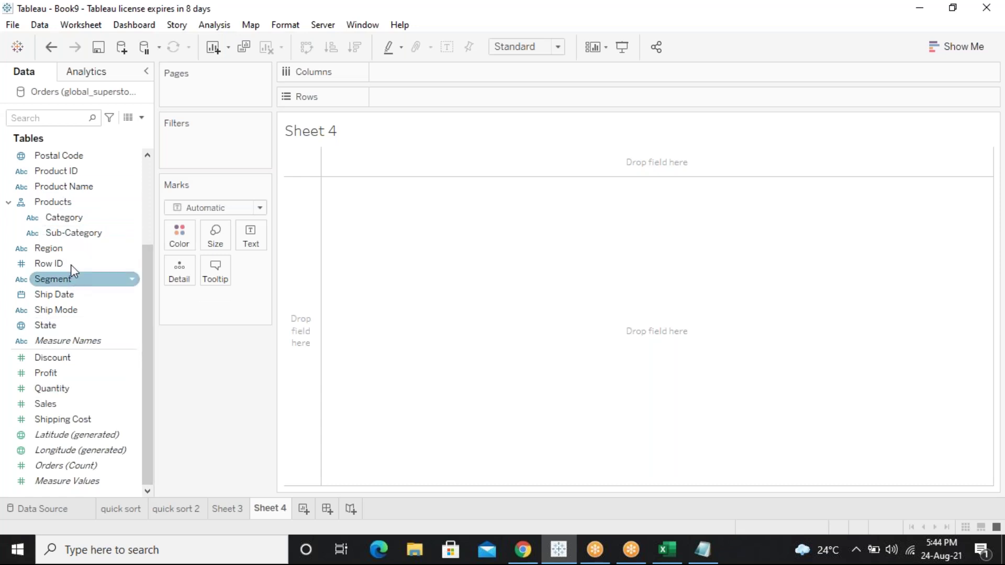
left_click(67, 207)
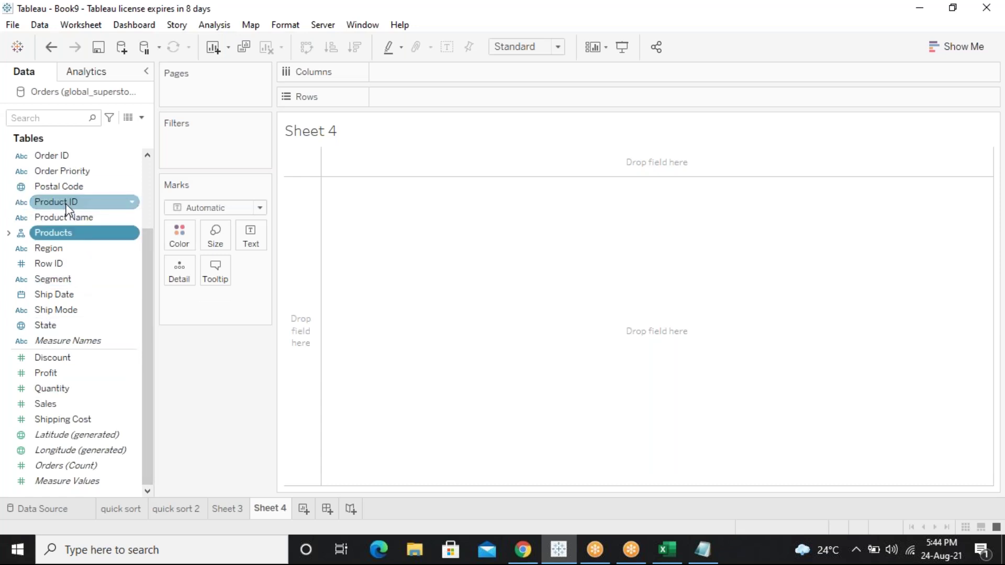
Build a text table of Sales and Profit by Category, and expand the rows down to Sub-Category
key("F2")
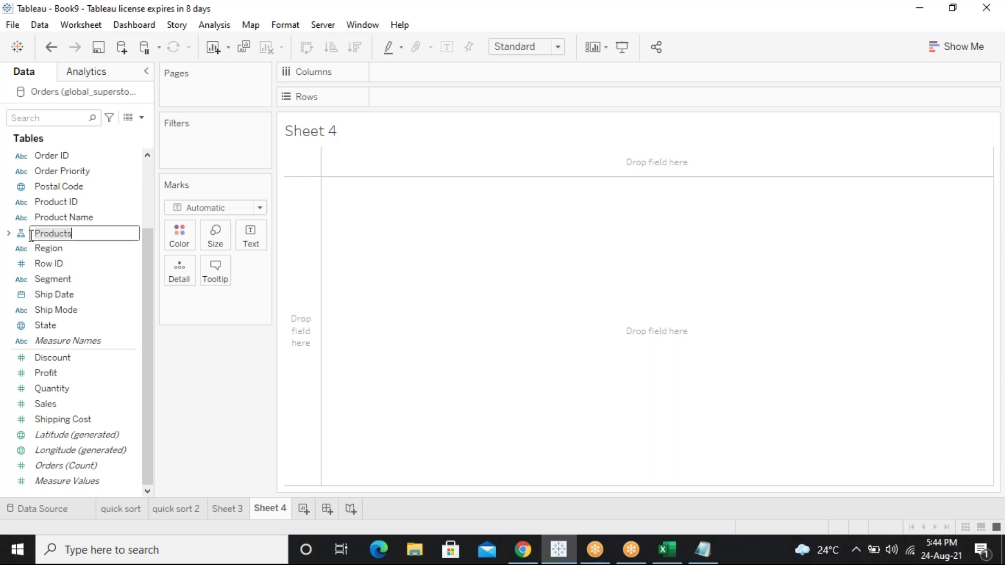
left_click(9, 233)
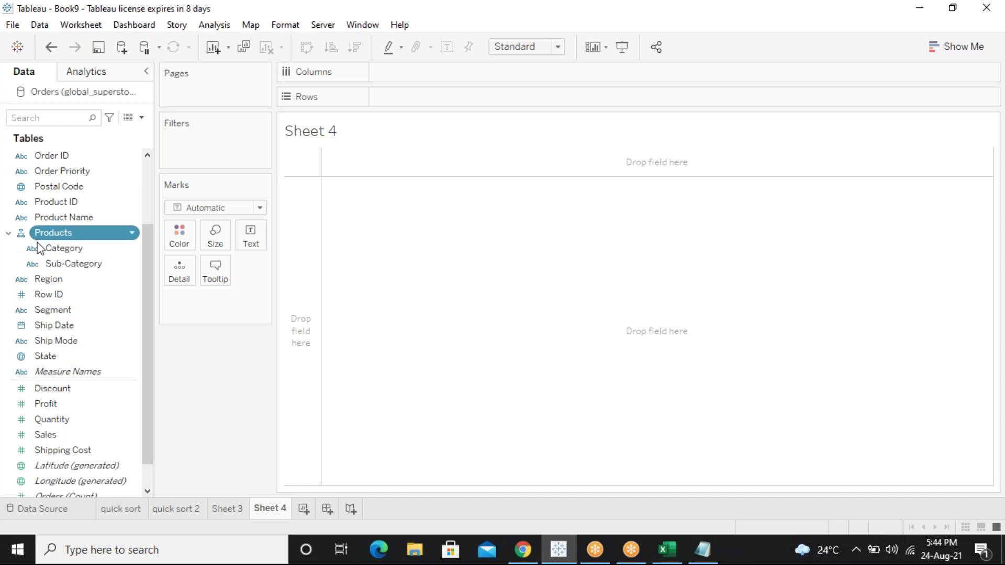
double_click(52, 250)
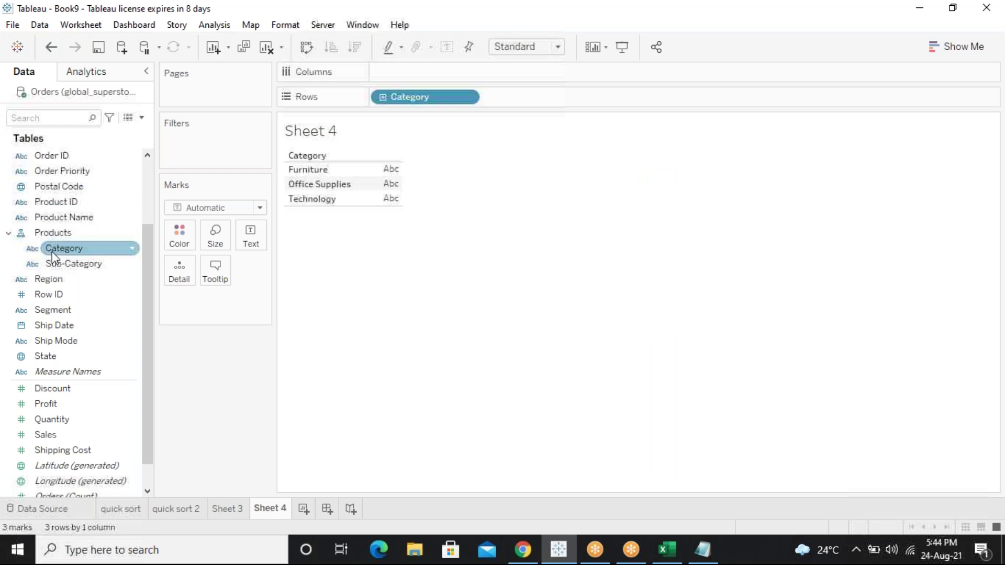
left_click_drag(45, 434, 251, 241)
left_click_drag(45, 404, 251, 242)
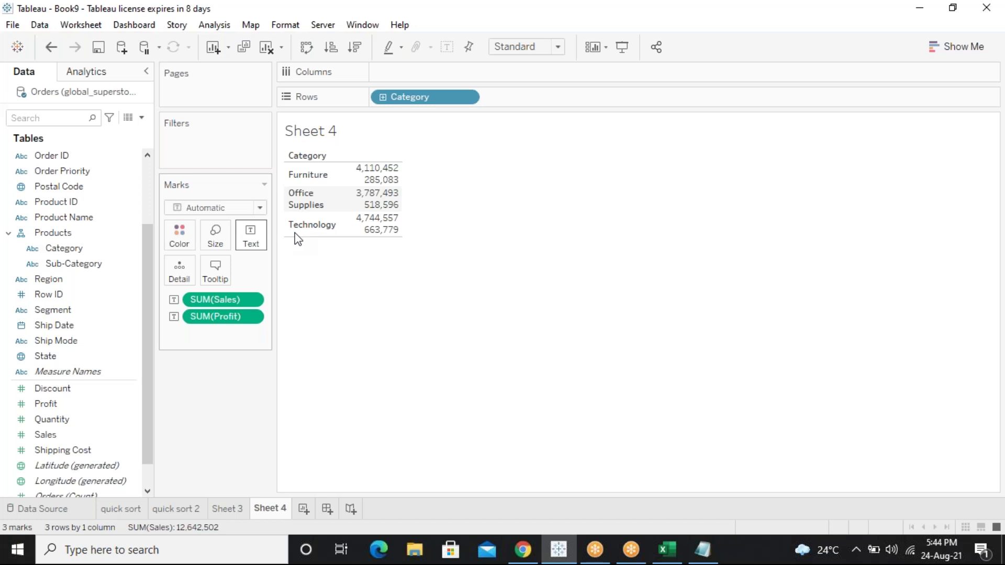
left_click(383, 97)
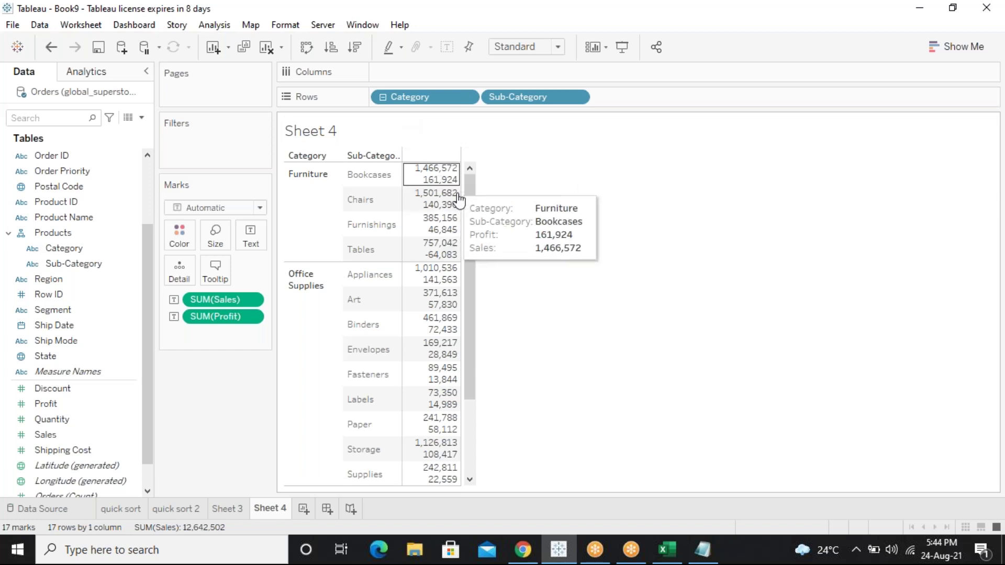
Sort the sub-categories within each category by Sales in descending order, and clear the sheet
mouse_move(458, 199)
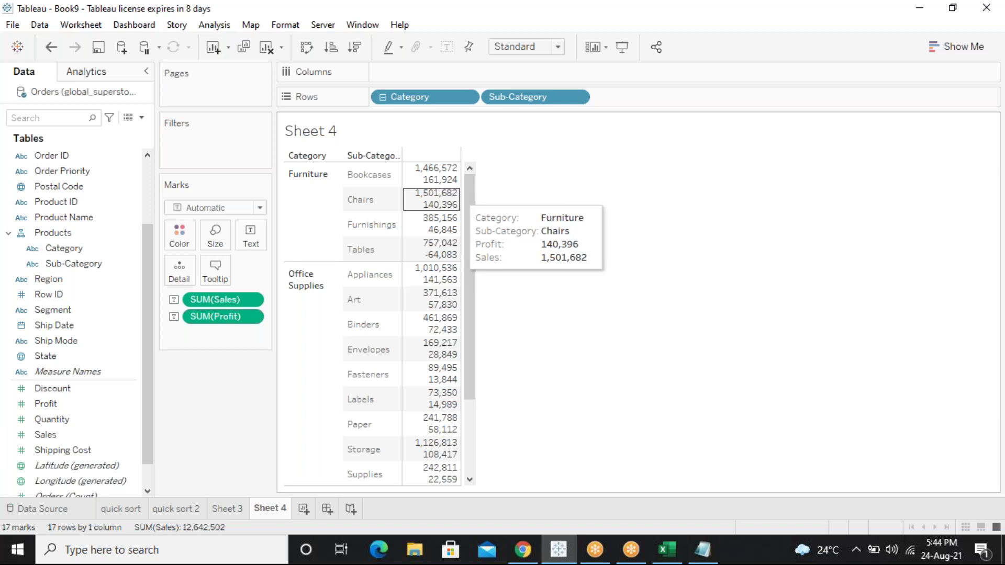
mouse_move(439, 183)
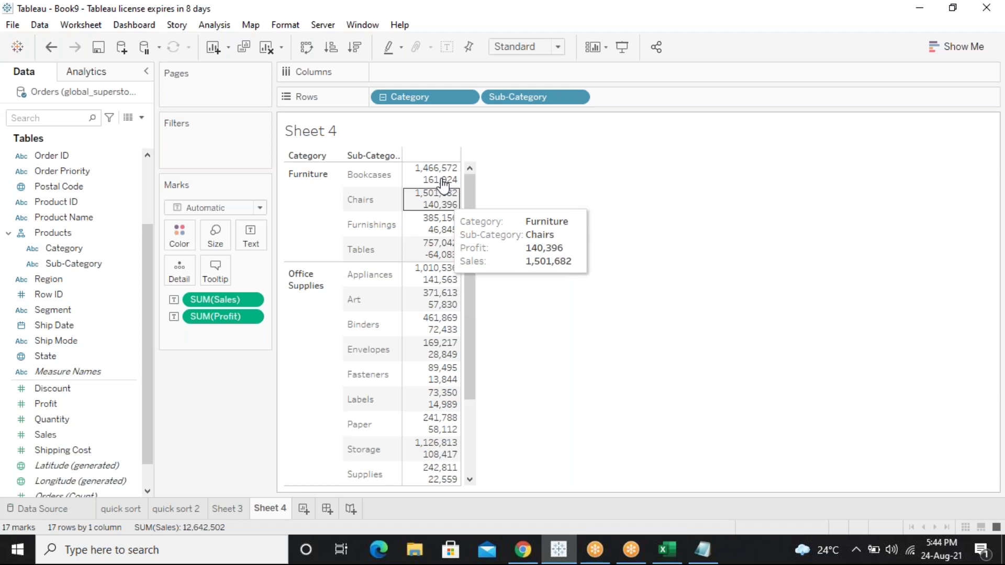
scroll(475, 321, "down", 3)
scroll(474, 311, "up", 3)
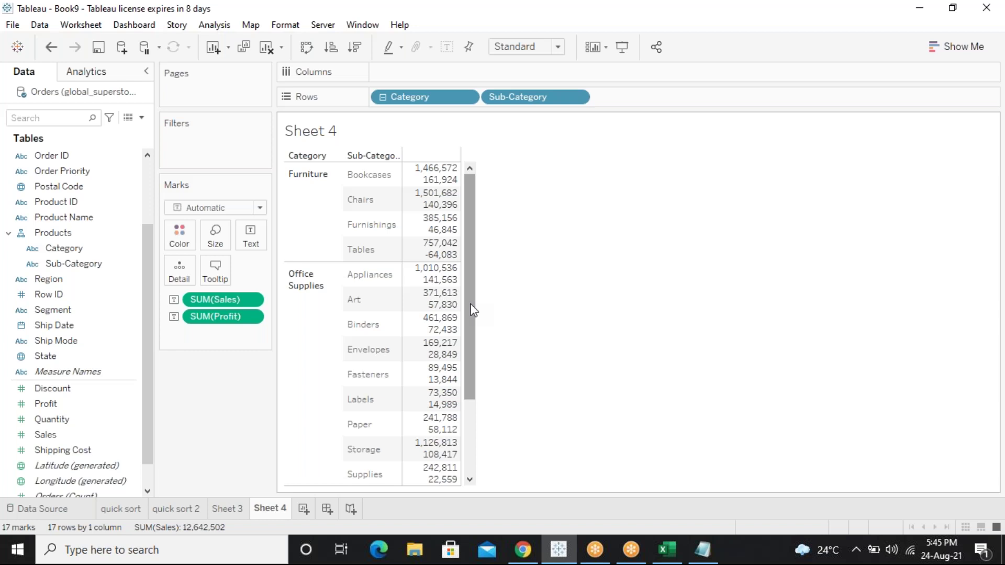
left_click(355, 48)
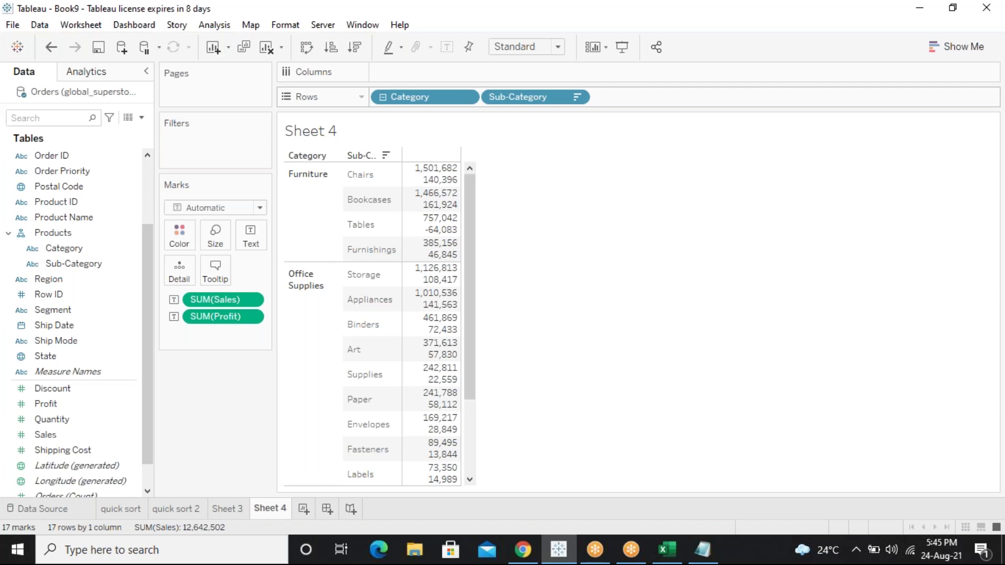
key("alt+shift+BackSpace")
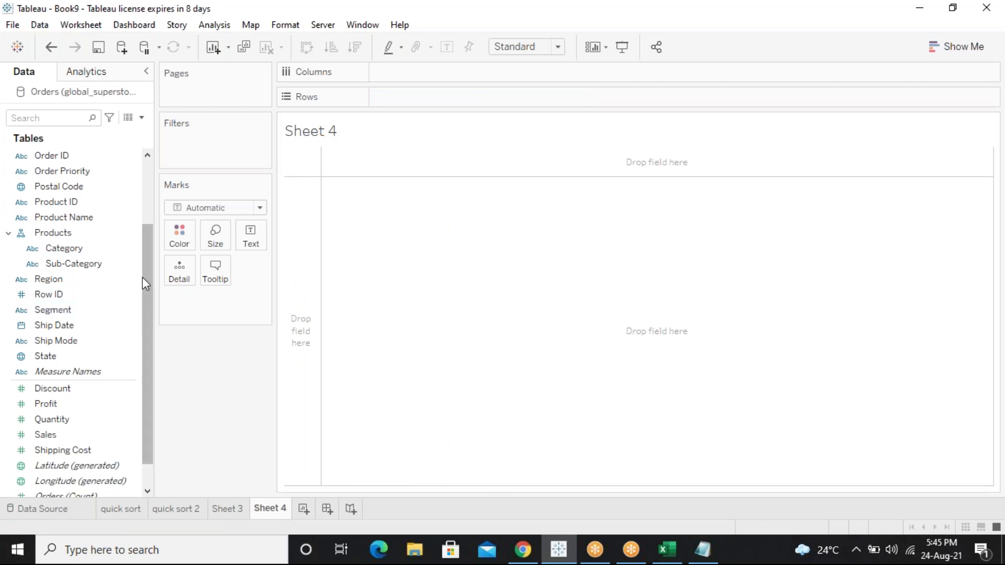
Remove the Products hierarchy so that Category and Sub-Category are separate fields
scroll(142, 278, "up", 1)
scroll(157, 318, "down", 2)
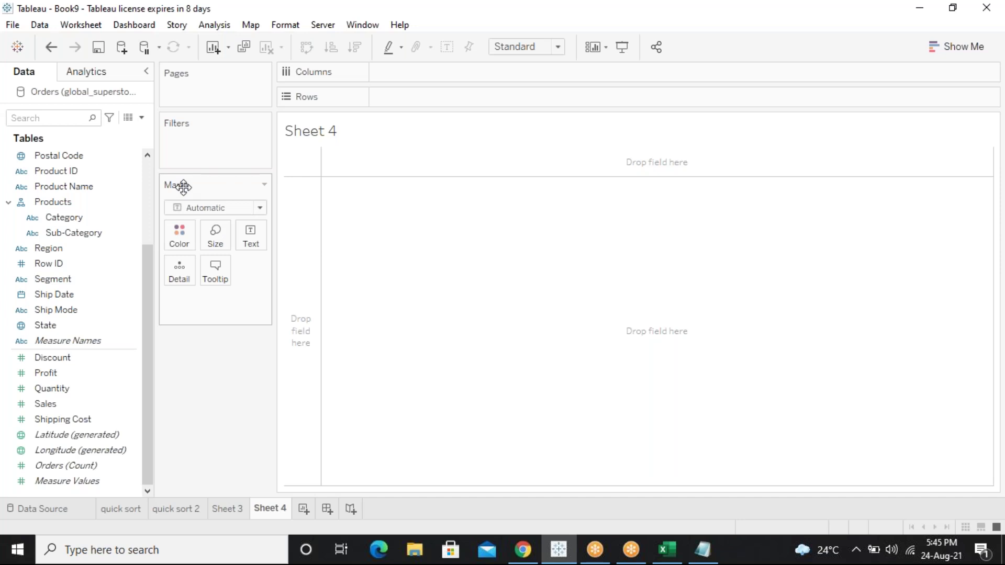
mouse_move(61, 217)
left_mouse_down()
mouse_move(421, 107)
mouse_move(404, 99)
mouse_move(419, 94)
mouse_move(51, 214)
left_mouse_up()
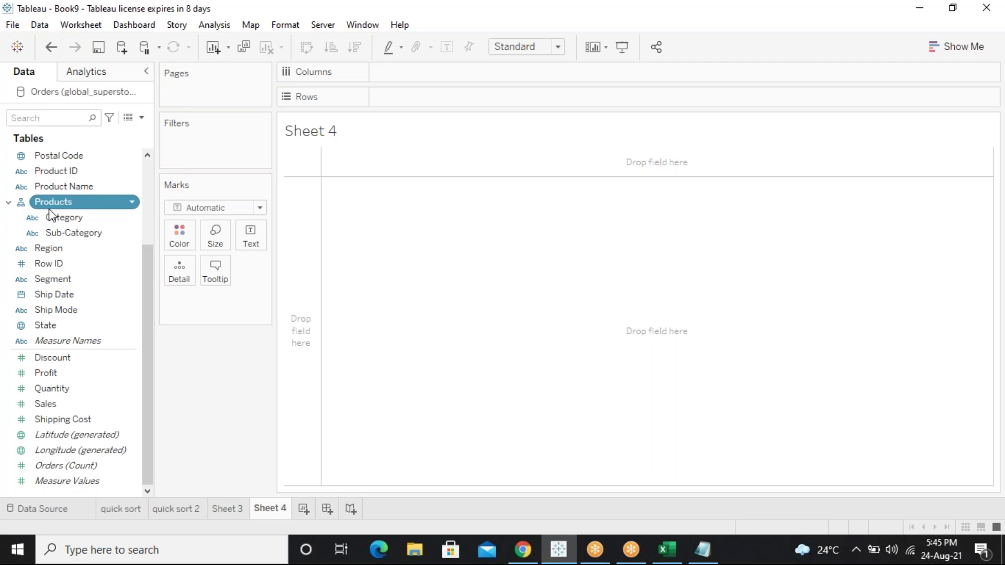
right_click(51, 215)
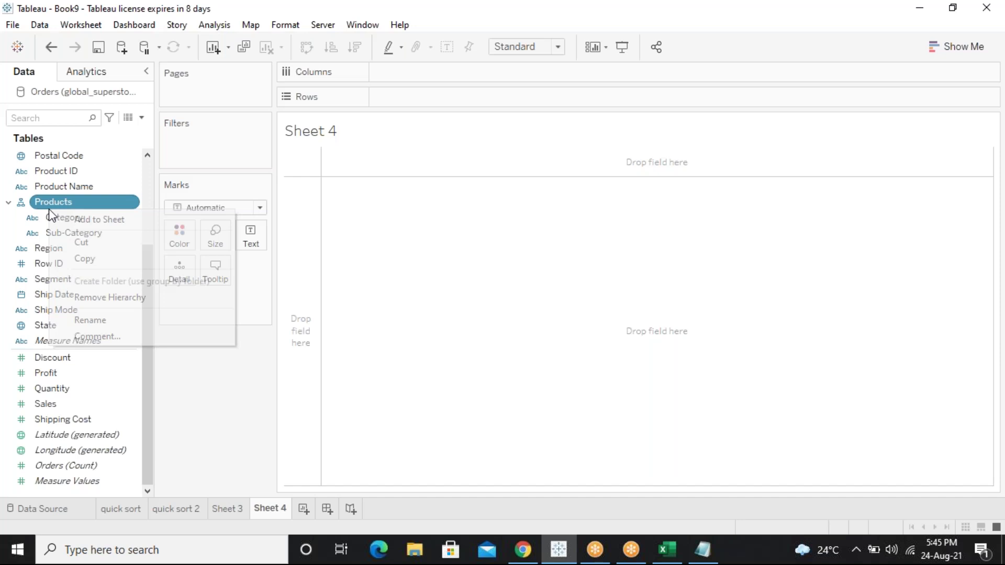
left_click(108, 297)
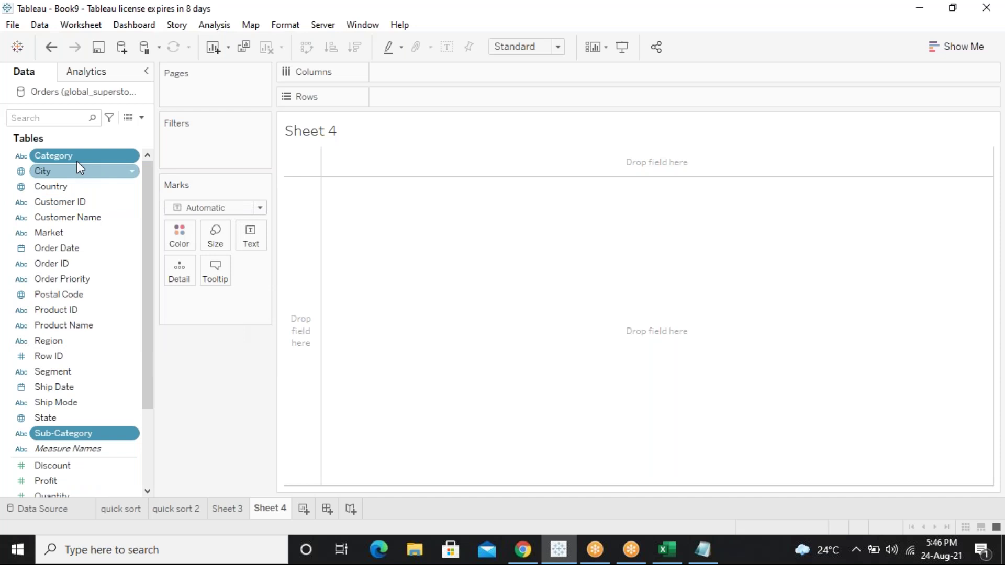
Build a bar chart of Sales by Sub-Category coloured by Profit, and sort it by Sales in descending order
double_click(62, 434)
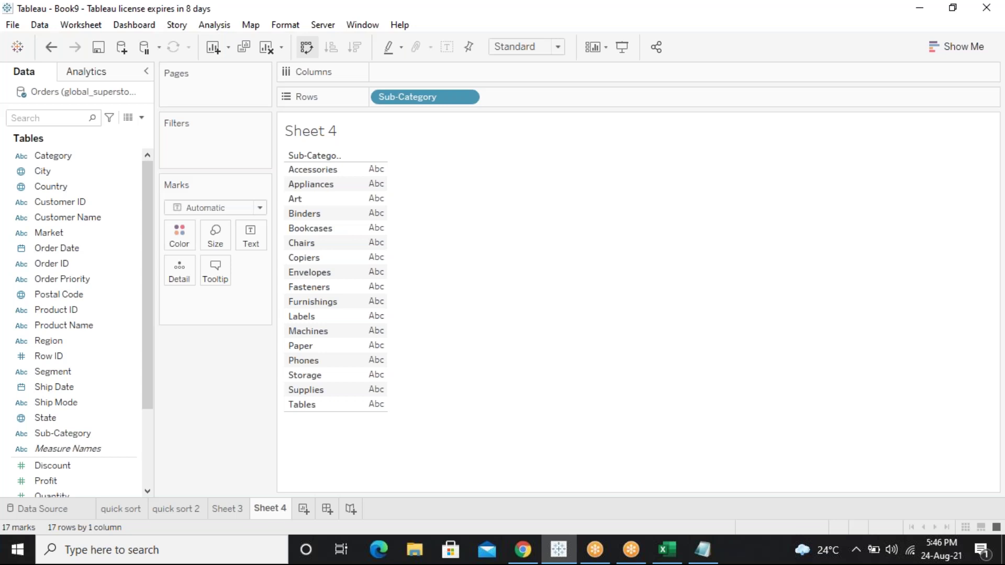
mouse_move(45, 481)
left_mouse_down()
mouse_move(142, 448)
mouse_move(113, 372)
mouse_move(153, 265)
mouse_move(190, 263)
mouse_move(205, 367)
mouse_move(90, 368)
left_mouse_up()
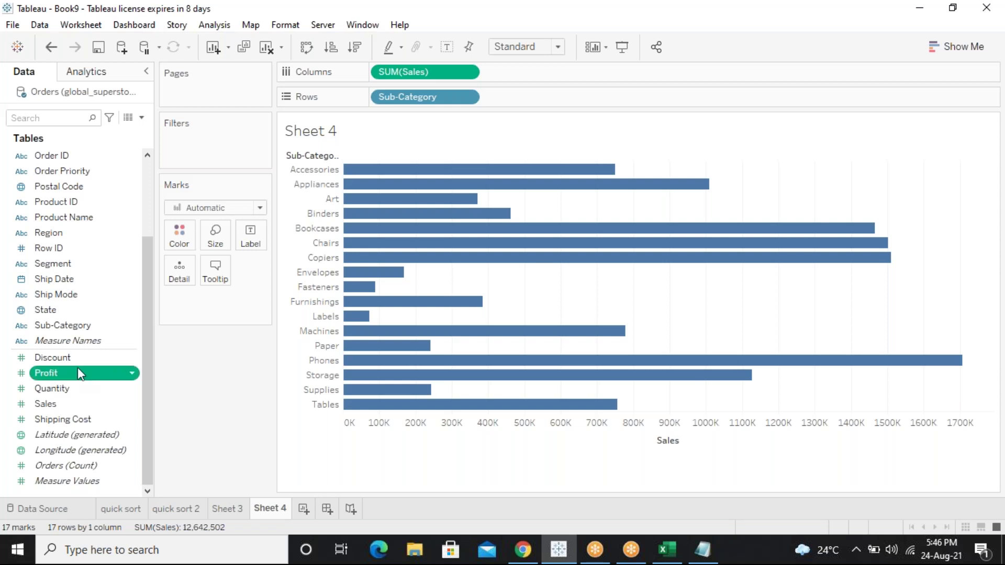
left_click_drag(77, 367, 179, 235)
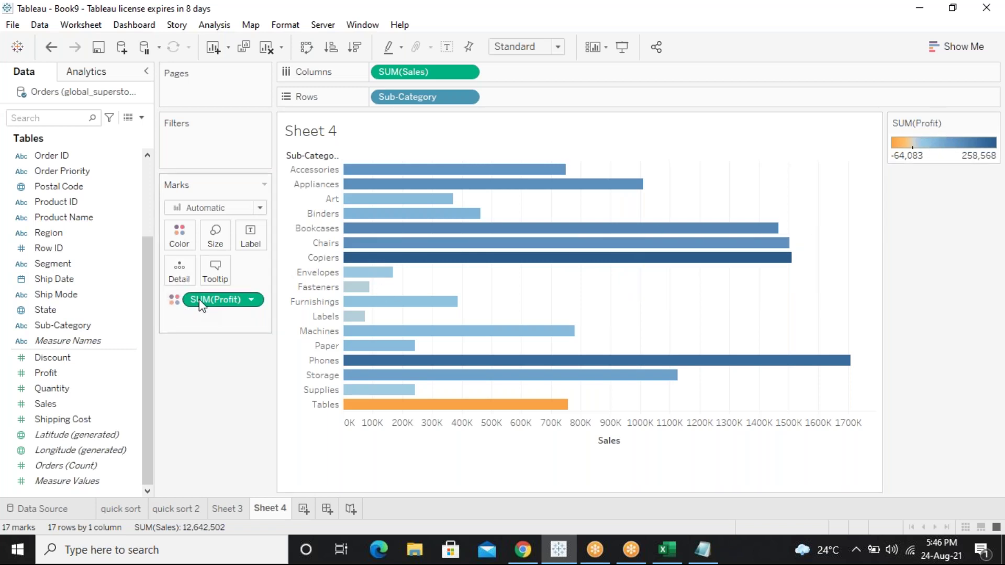
left_click(332, 50)
left_click(355, 49)
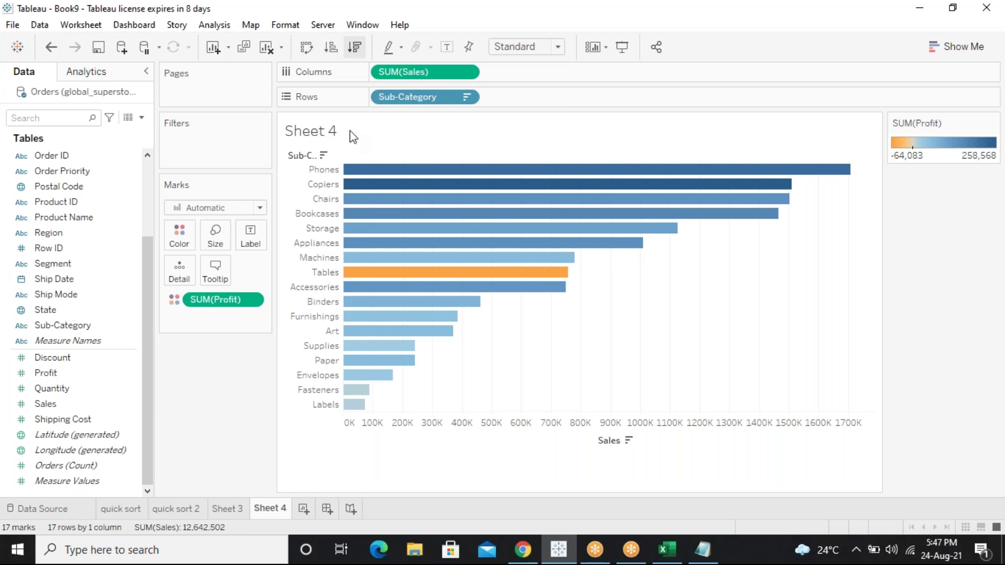
Sort the sub-categories by the Profit on the colour mark, first in ascending and finally in descending order
double_click(220, 299)
left_click(220, 325)
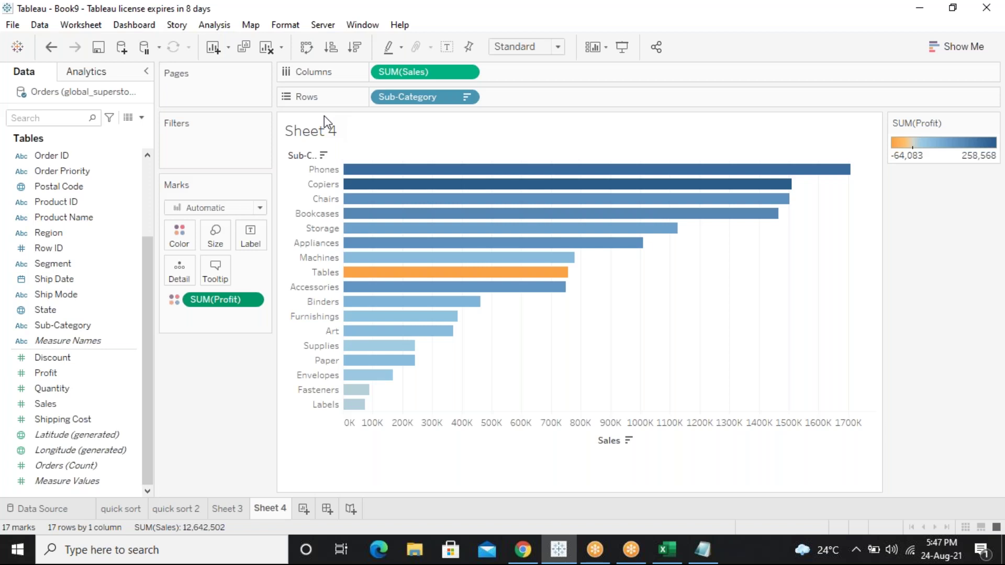
left_click(355, 47)
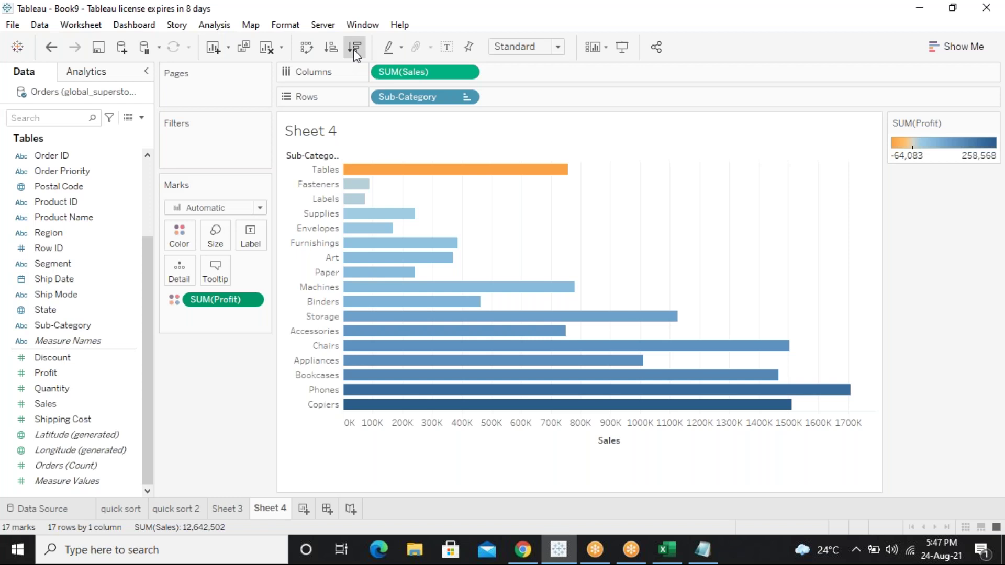
left_click(353, 49)
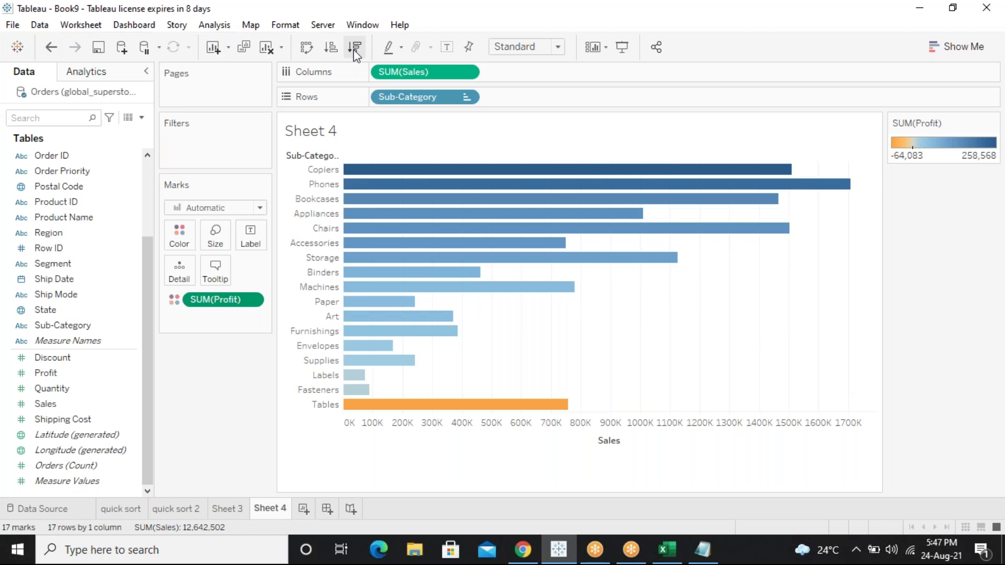
mouse_move(702, 176)
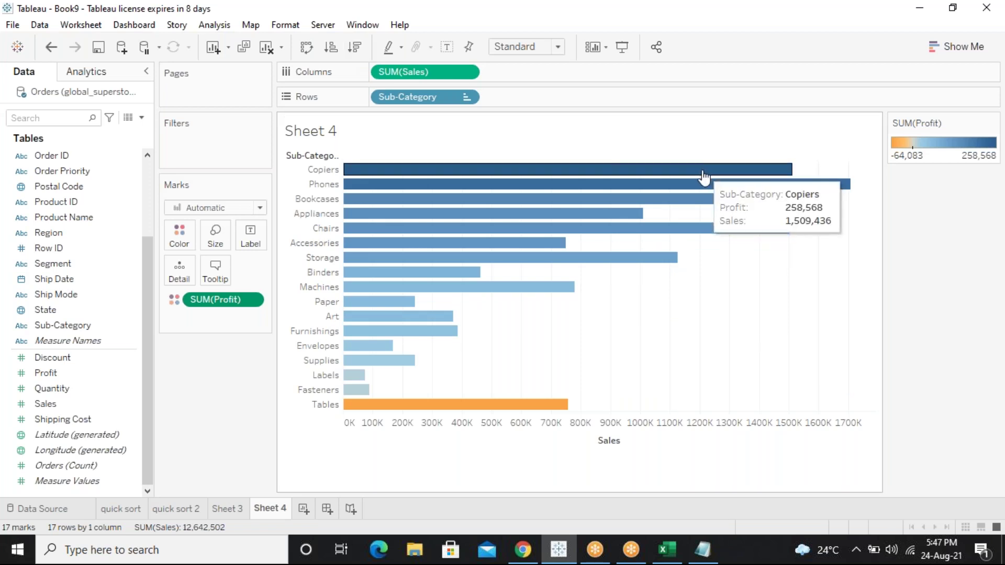
mouse_move(445, 291)
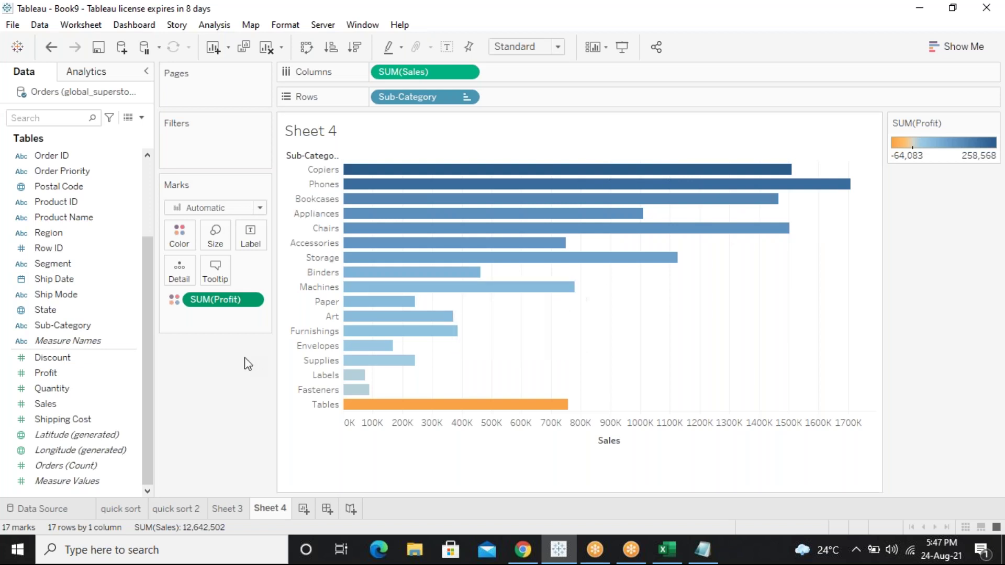
Label the bars with the sum of Profit and compare the values of the sub-categories
left_click_drag(60, 374, 250, 239)
mouse_move(765, 173)
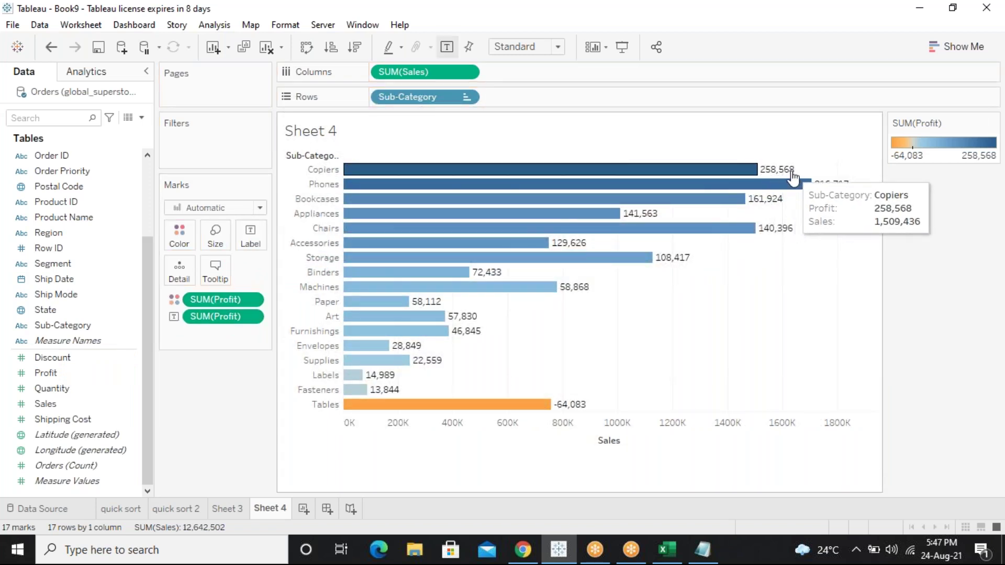
mouse_move(809, 184)
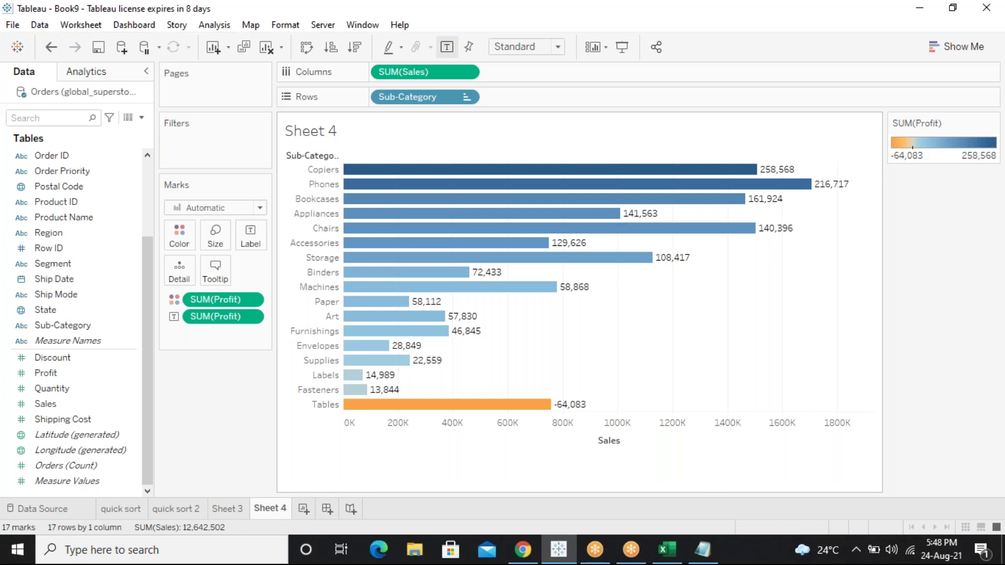
mouse_move(658, 261)
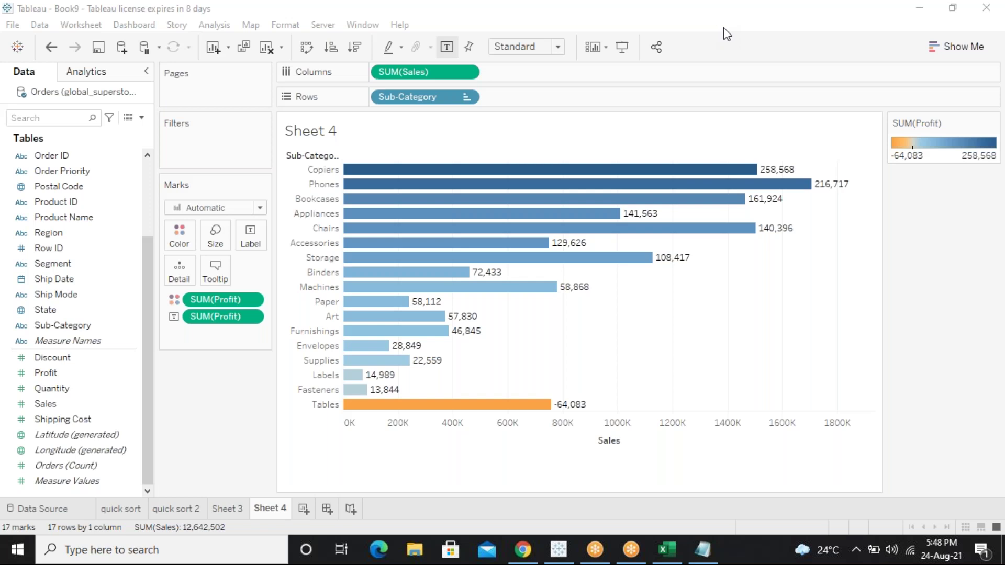
Clear Sheet 4 and rebuild the horizontal bar chart of Sales by Sub-Category, coloured by Profit
left_click(271, 51)
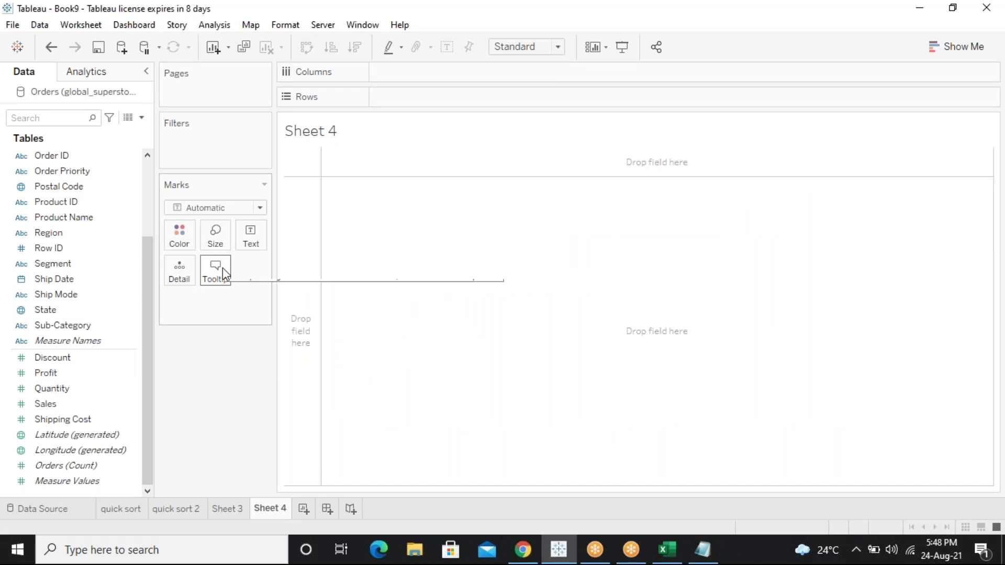
left_click_drag(145, 361, 152, 411)
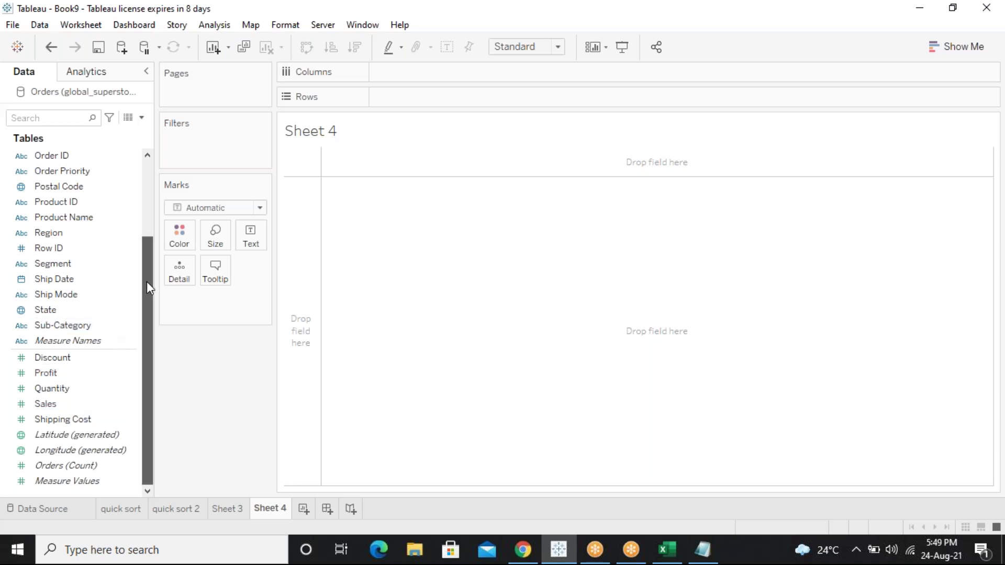
left_click(118, 328)
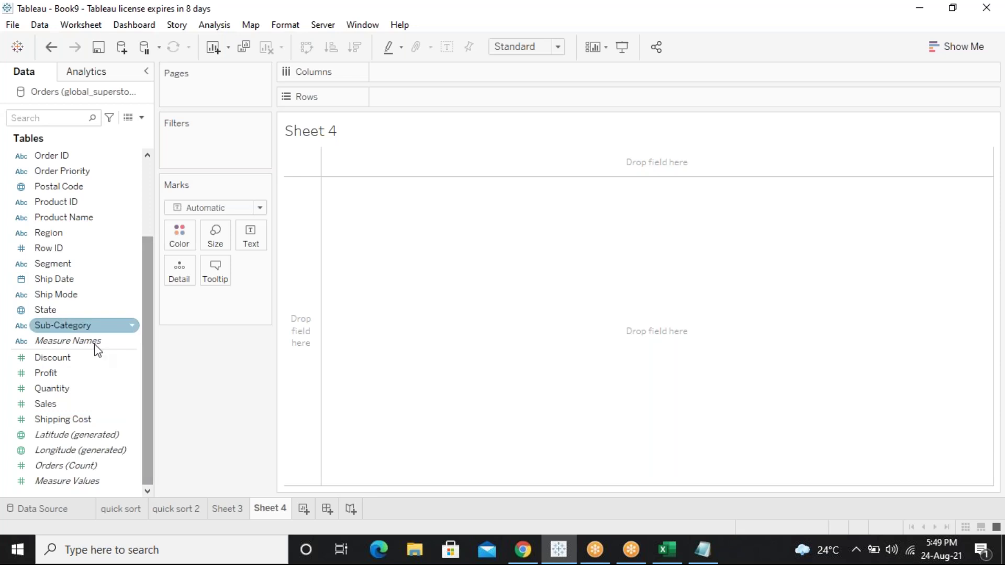
left_click_drag(45, 403, 403, 72)
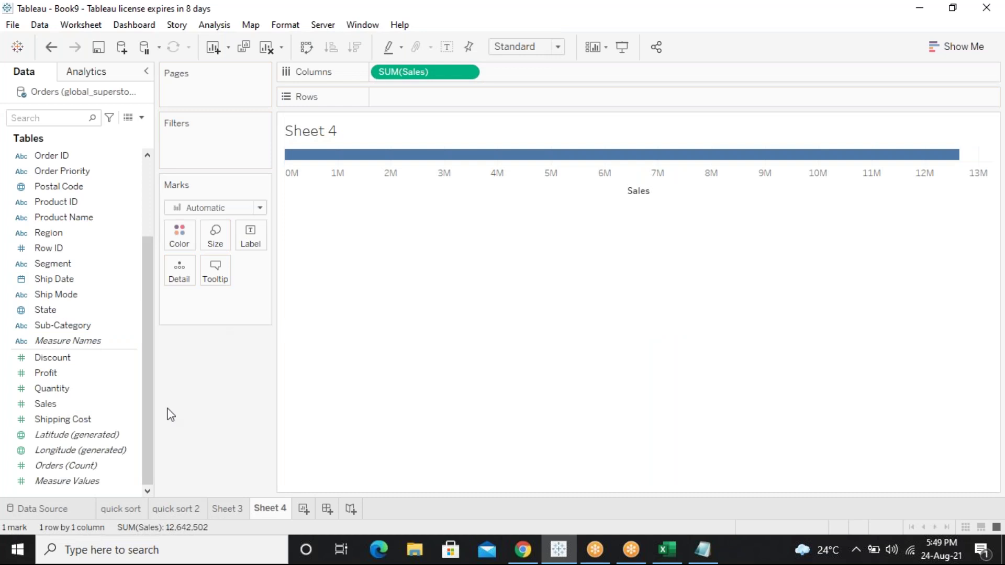
left_click_drag(65, 327, 164, 263)
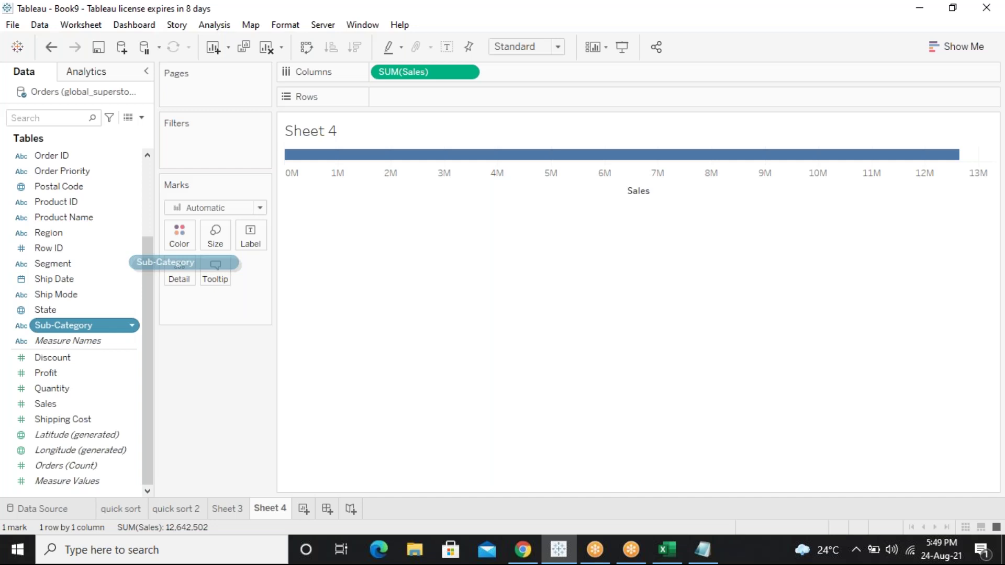
left_click_drag(164, 264, 437, 105)
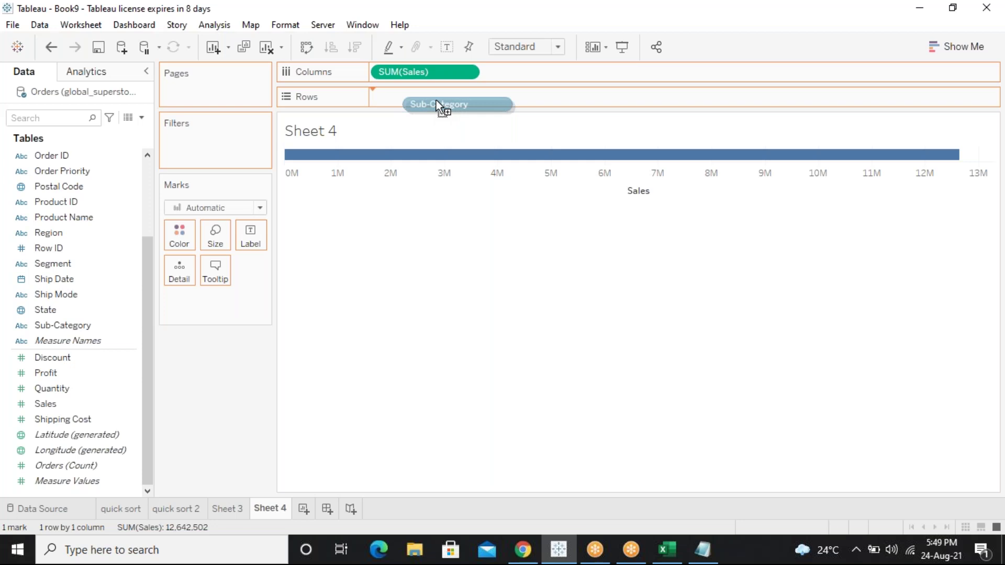
left_click_drag(436, 101, 436, 101)
left_click_drag(45, 373, 179, 236)
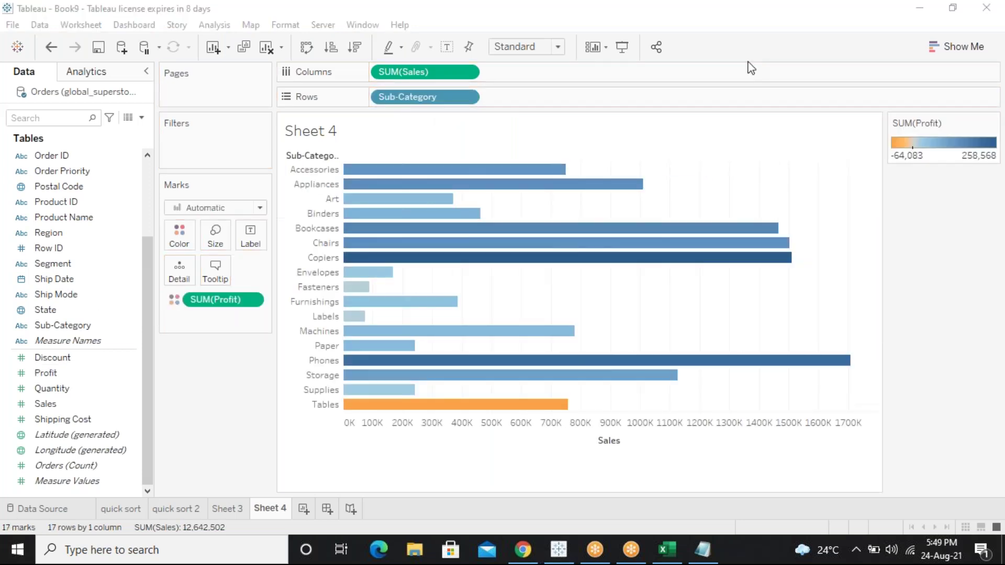
Sort the sub-category bars by Sales in ascending order
mouse_move(686, 228)
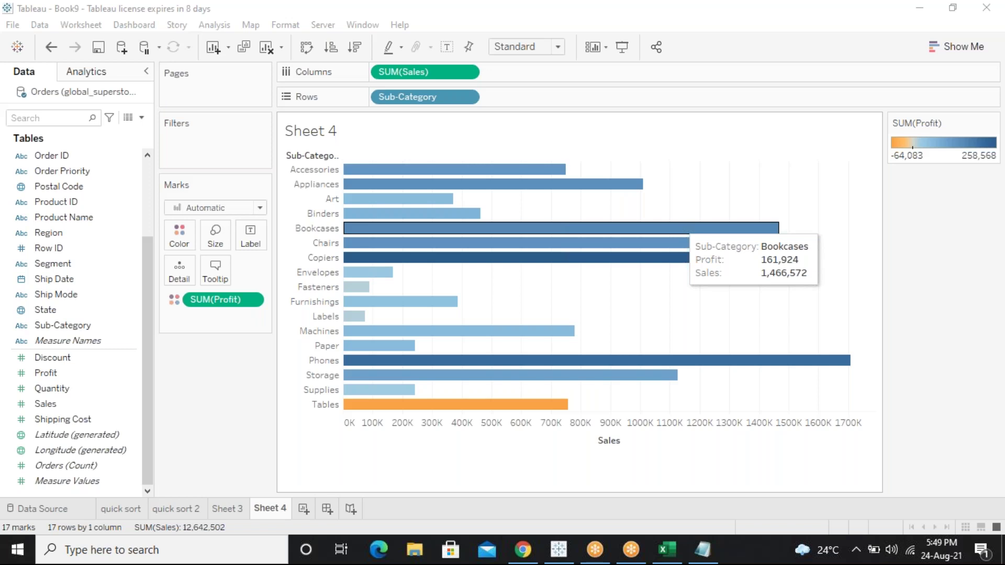
left_click(330, 48)
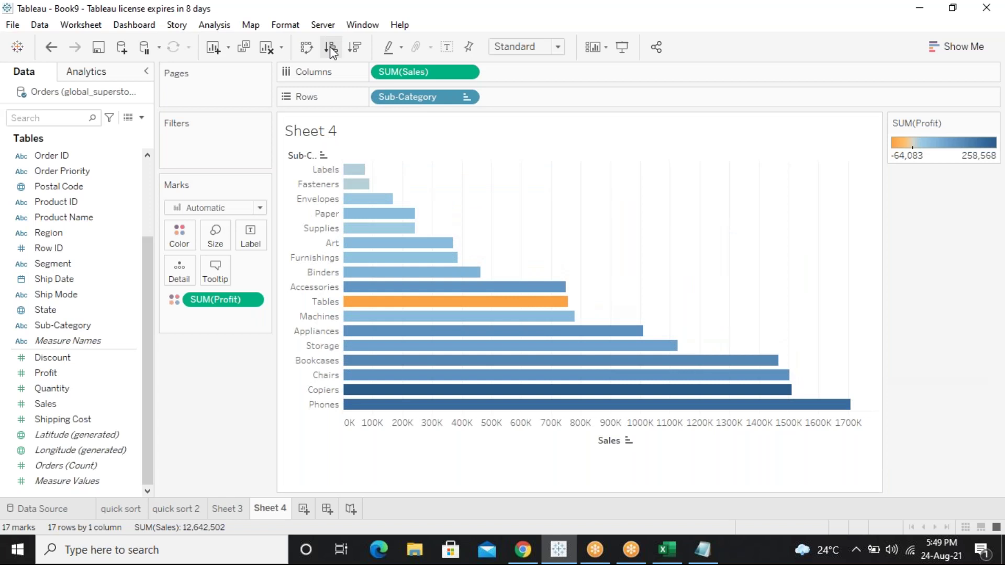
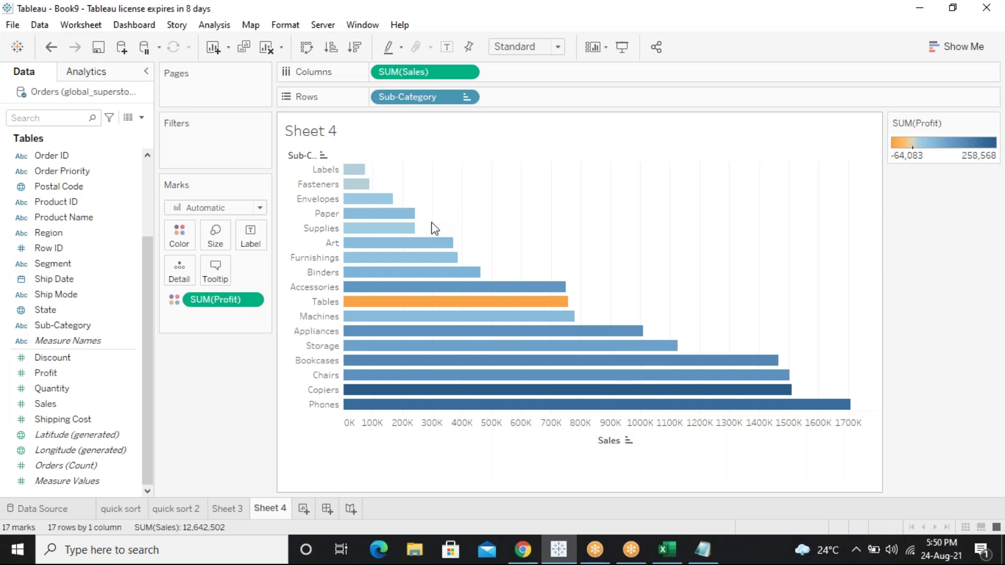
Sort the sub-category bars by Sales in descending order
mouse_move(361, 171)
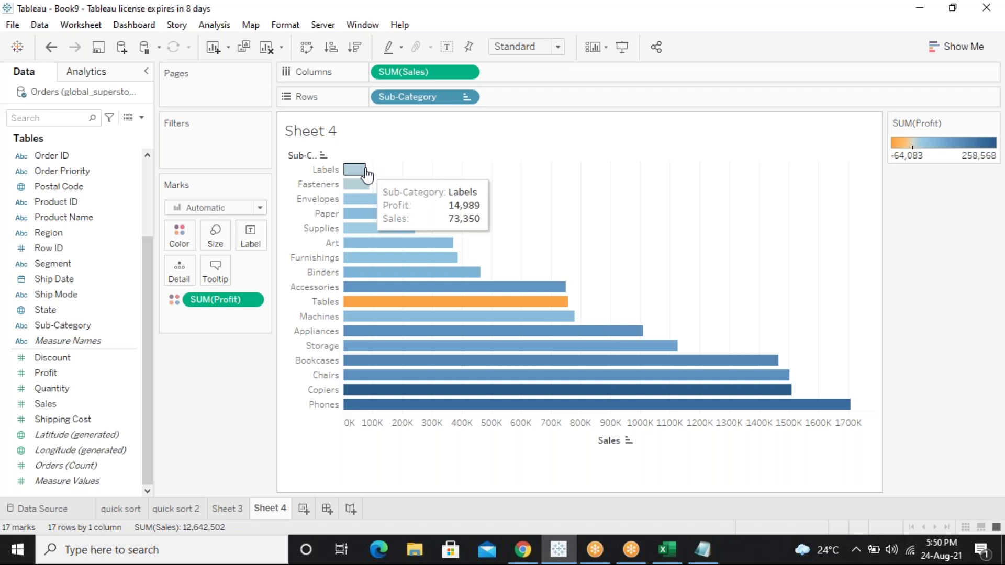
mouse_move(366, 189)
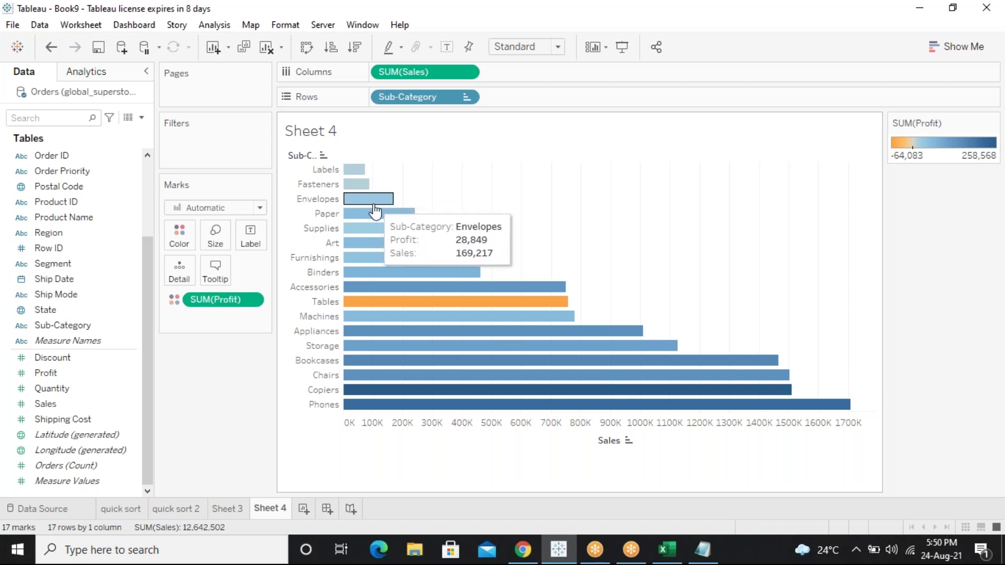
left_click(357, 48)
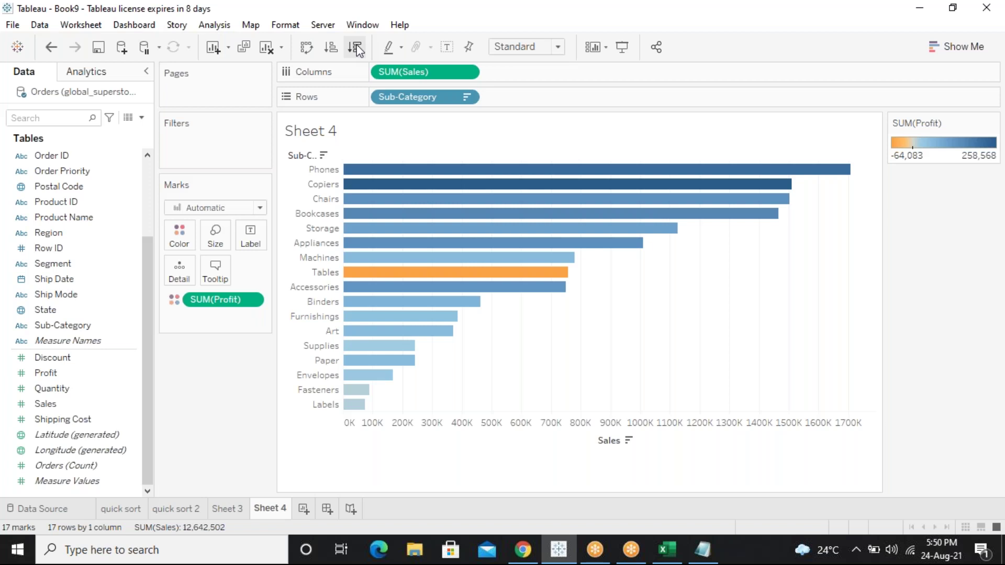
Sort the sub-category bars in ascending order by the Profit on the colour mark and inspect individual bars
left_click(210, 306)
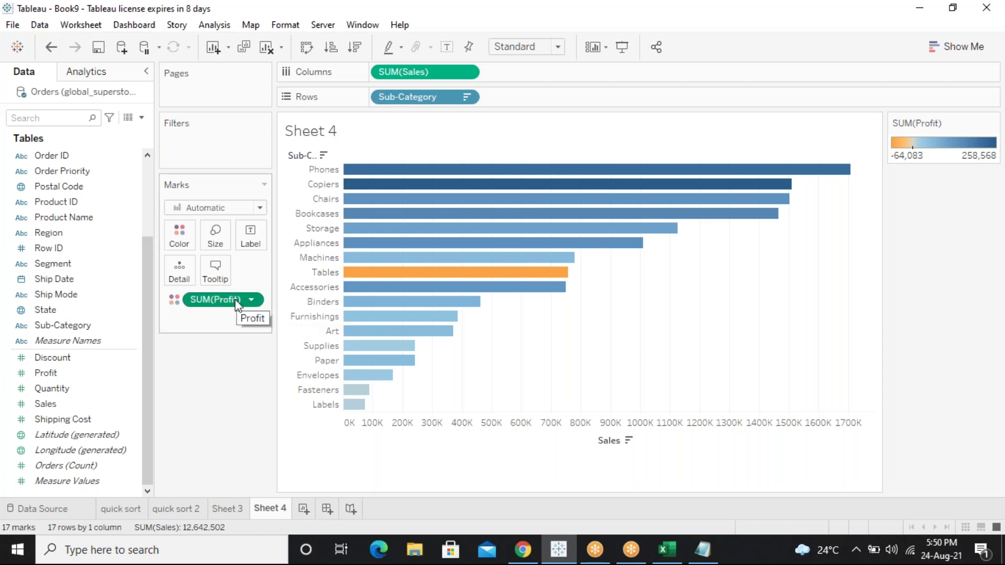
left_click(331, 47)
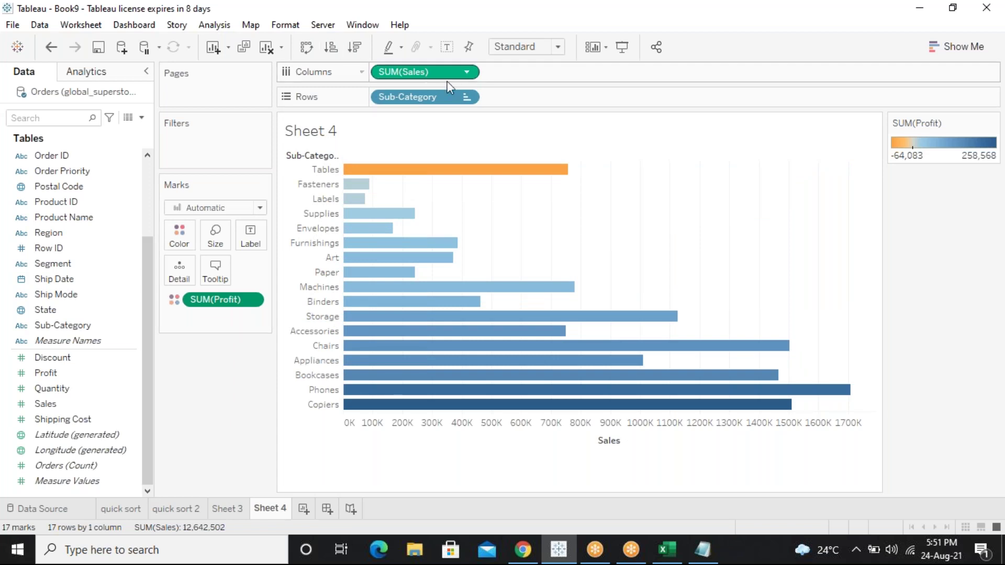
mouse_move(519, 174)
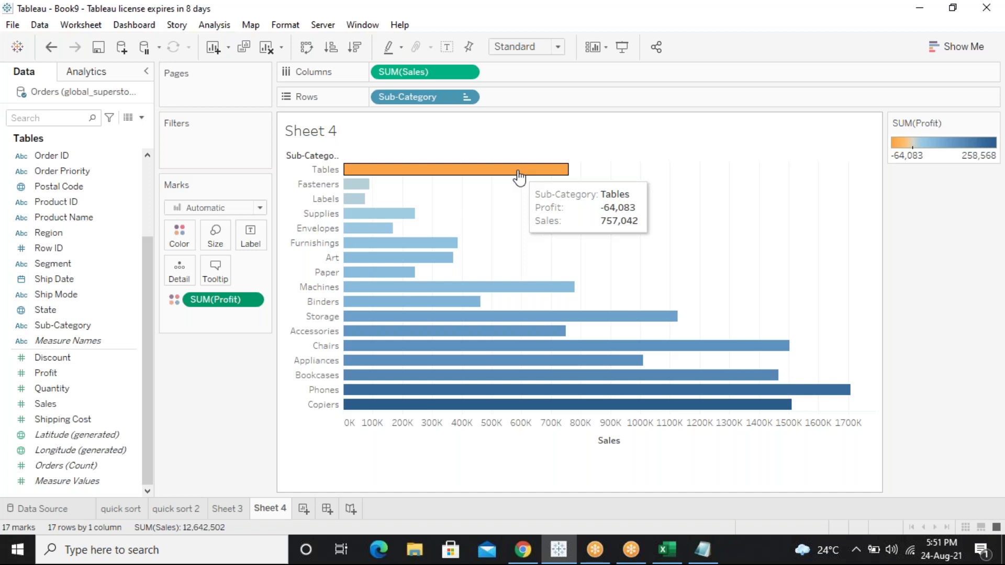
mouse_move(366, 195)
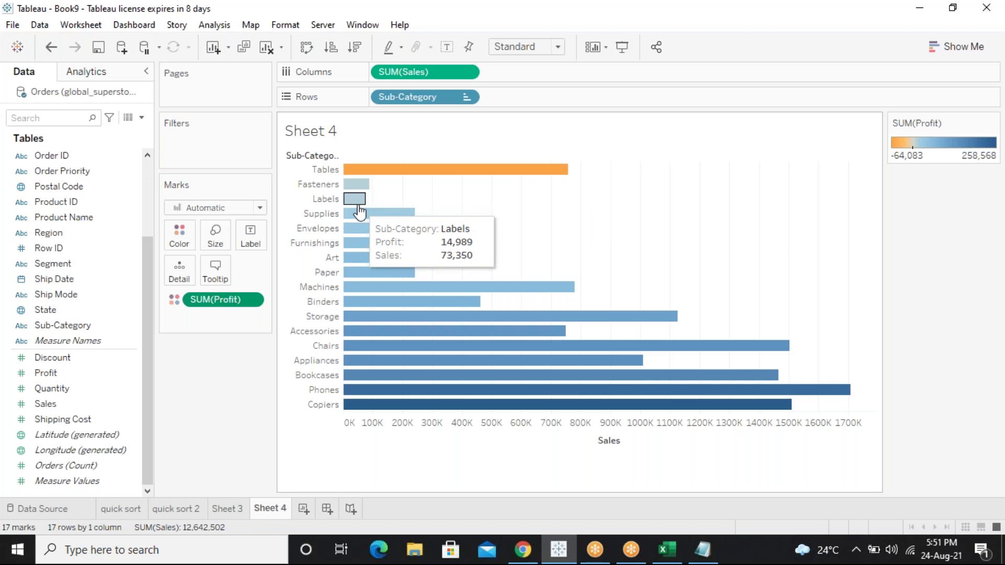
mouse_move(402, 174)
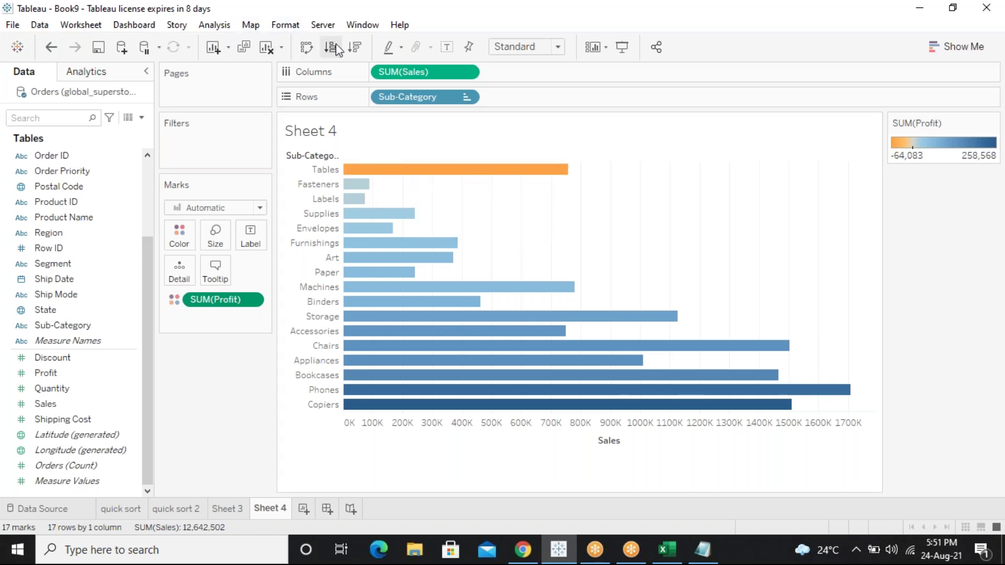
Undo the last sorting and re-sort the sub-categories by the colour mark's Profit, first ascending and finally descending
left_click(51, 48)
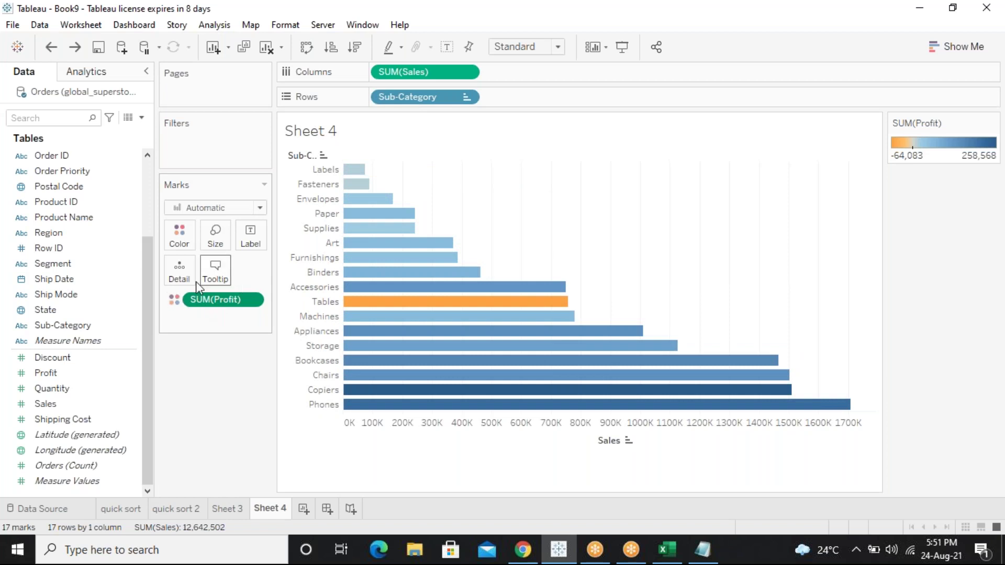
left_click(219, 310)
left_click(330, 47)
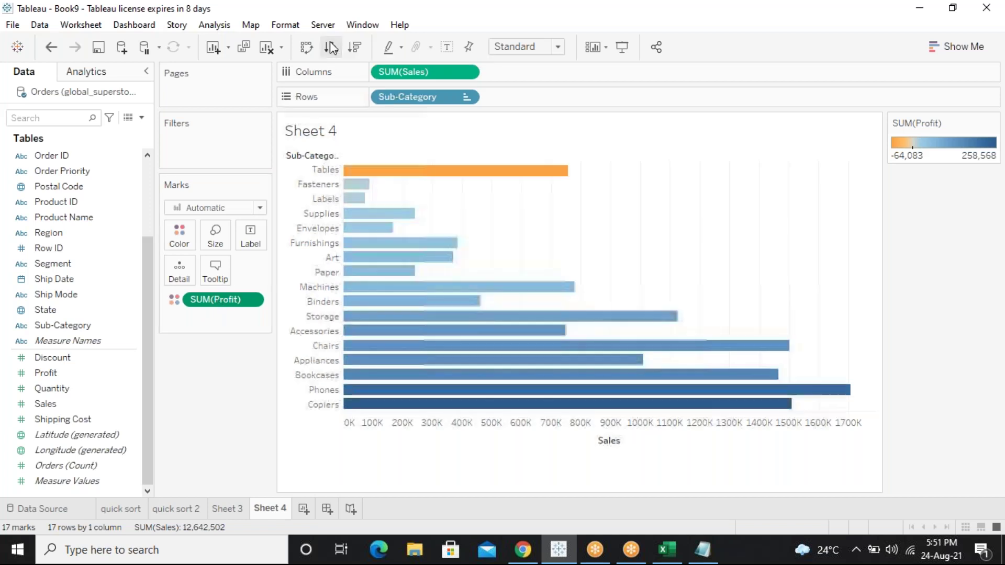
left_click(354, 47)
left_click(334, 48)
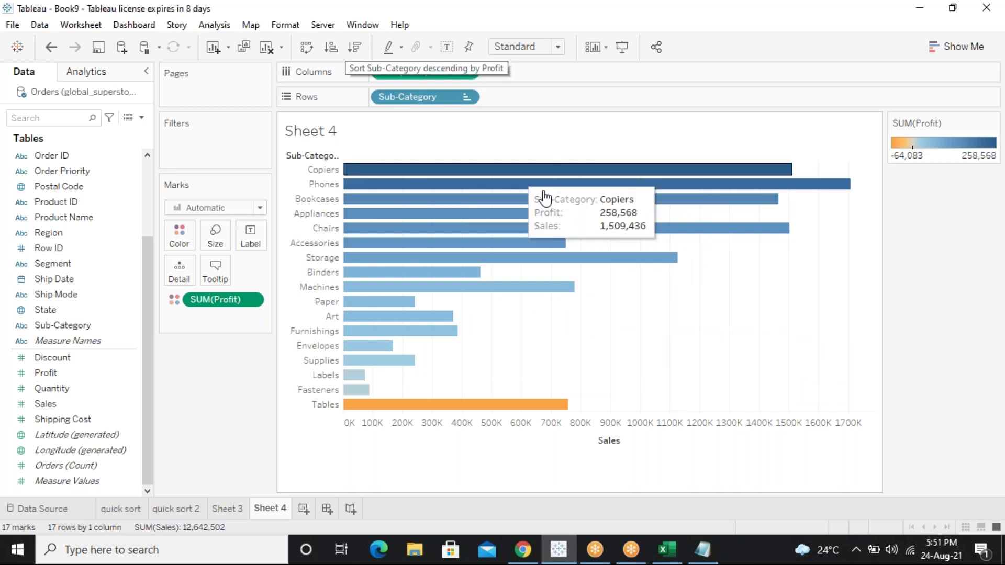
mouse_move(785, 178)
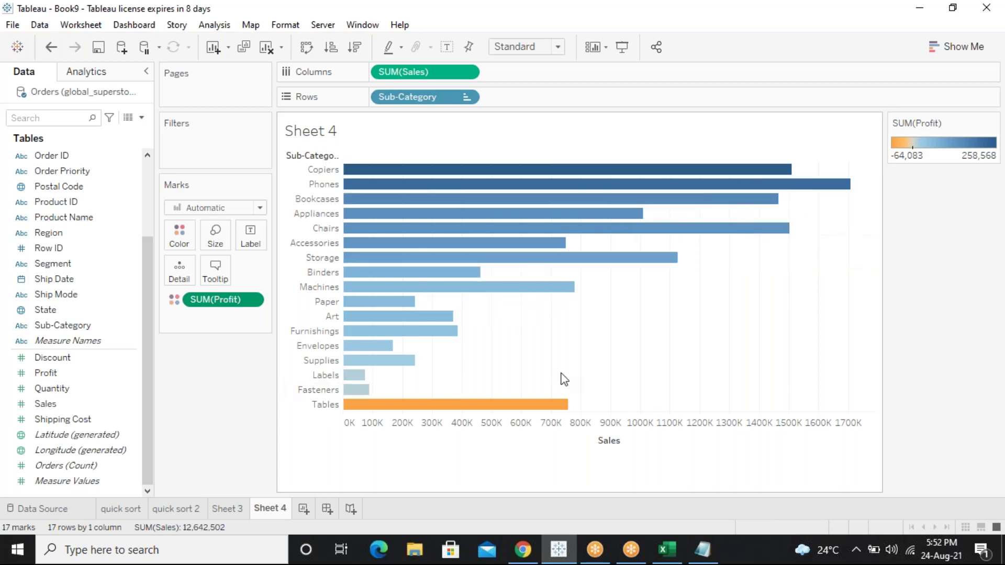
mouse_move(746, 185)
Label the sub-category bars with the sum of Profit
left_click(63, 378)
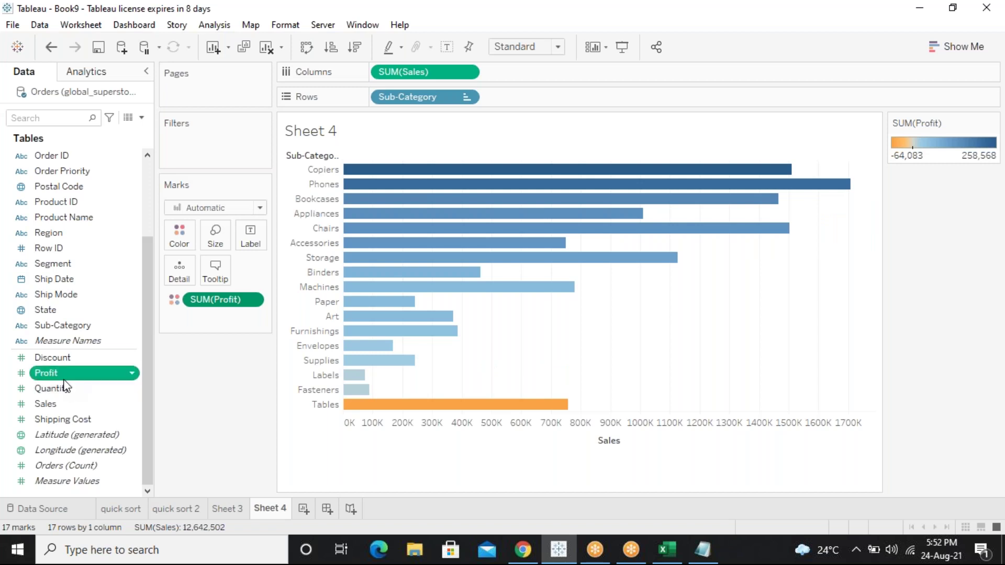
left_click_drag(63, 380, 256, 241)
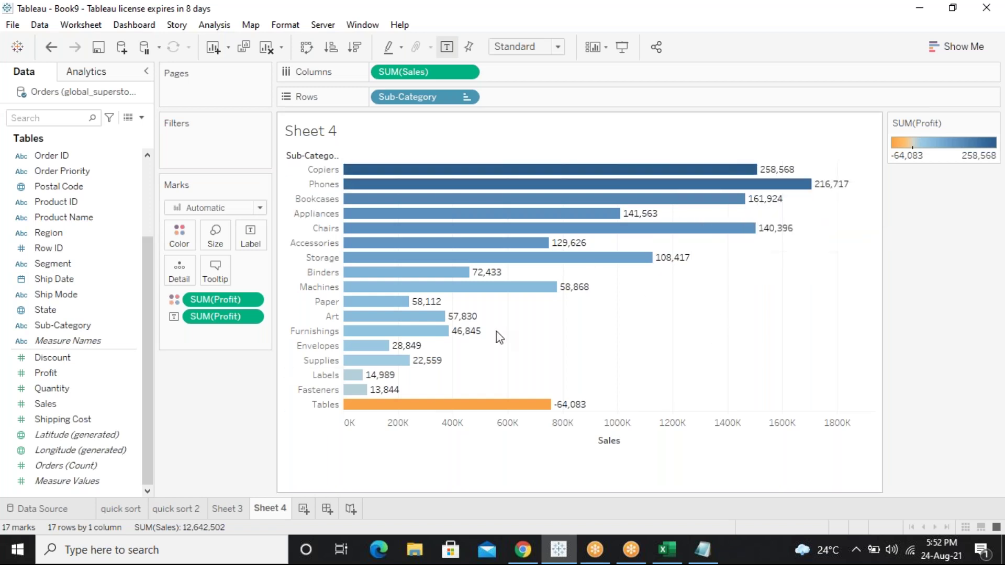
mouse_move(561, 411)
Rename the Sheet 3 worksheet as "sort tool bar"
left_click(226, 510)
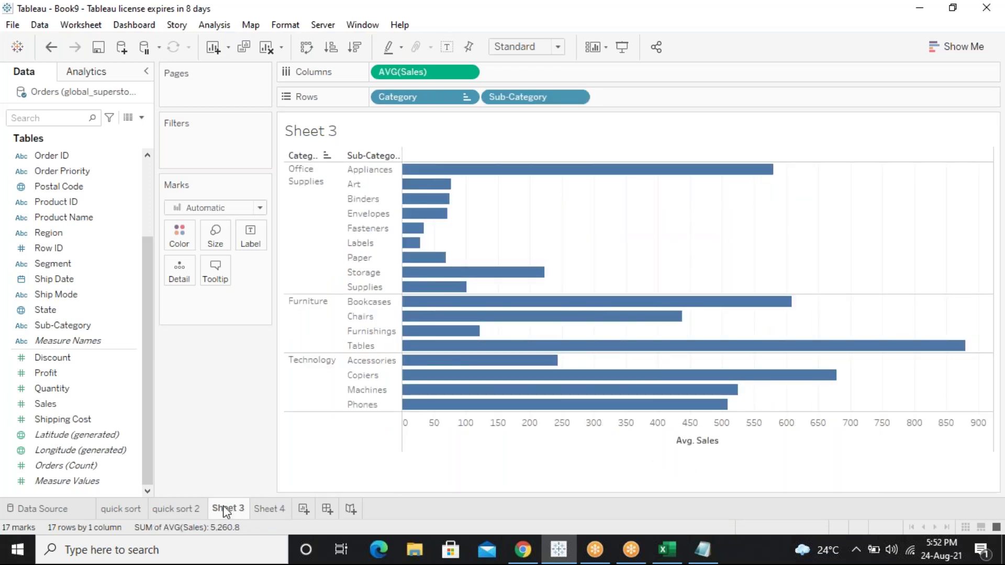
right_click(227, 509)
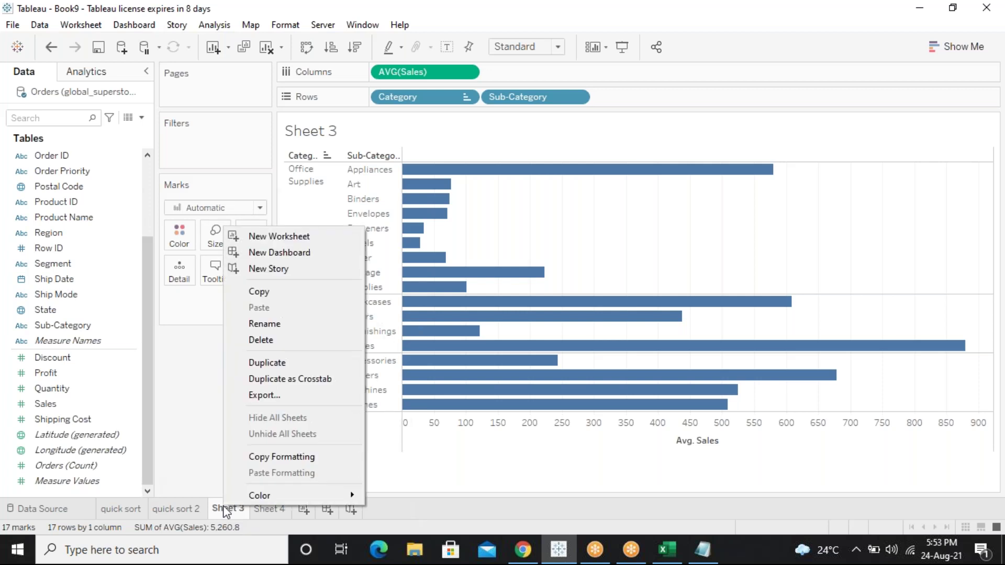
left_click(281, 324)
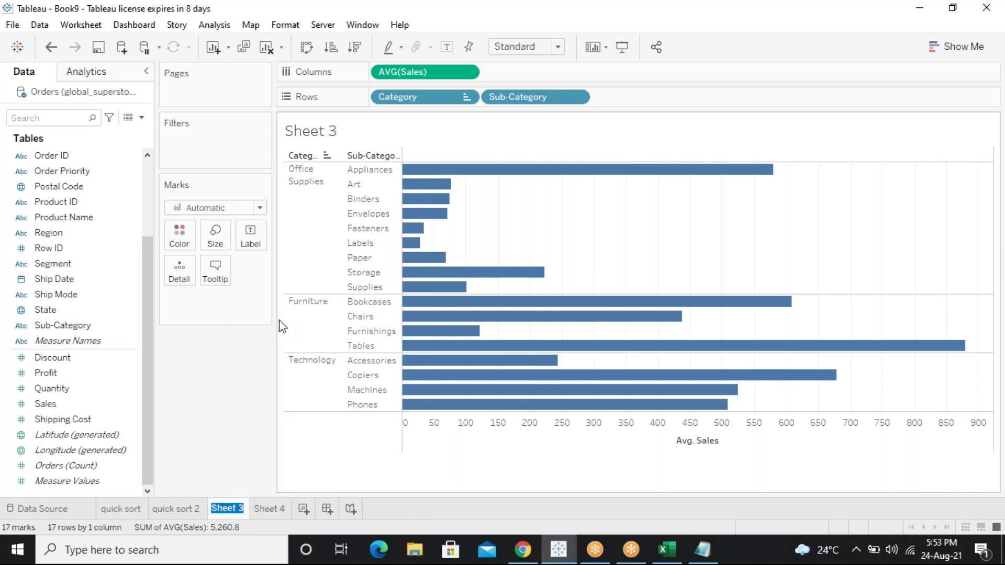
type("sort tool b ar")
key("Return")
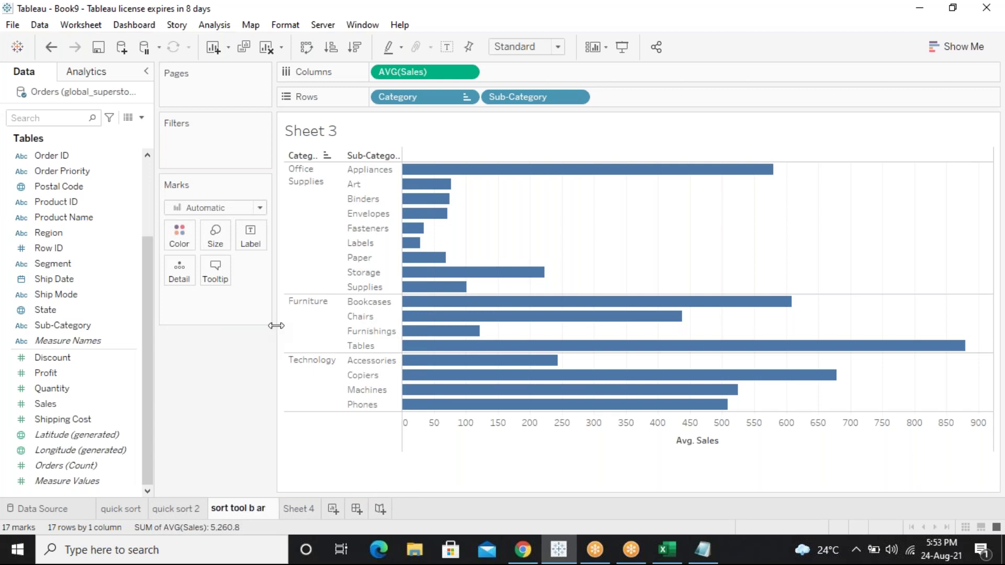
key("BackSpace")
key("BackSpace")
key("BackSpace")
type("ar")
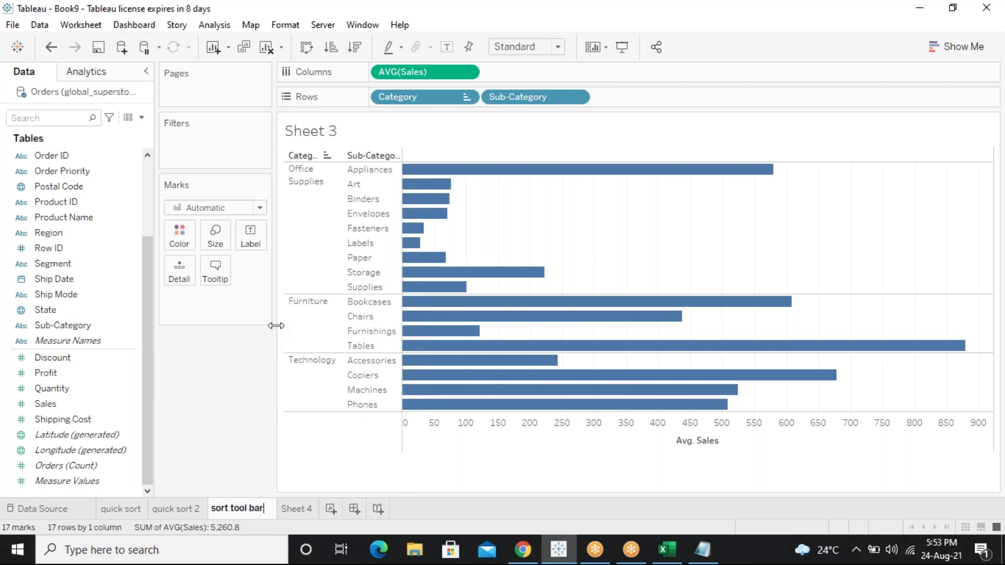
key("Return")
Rename the Sheet 4 worksheet as "sort markscard"
right_click(287, 508)
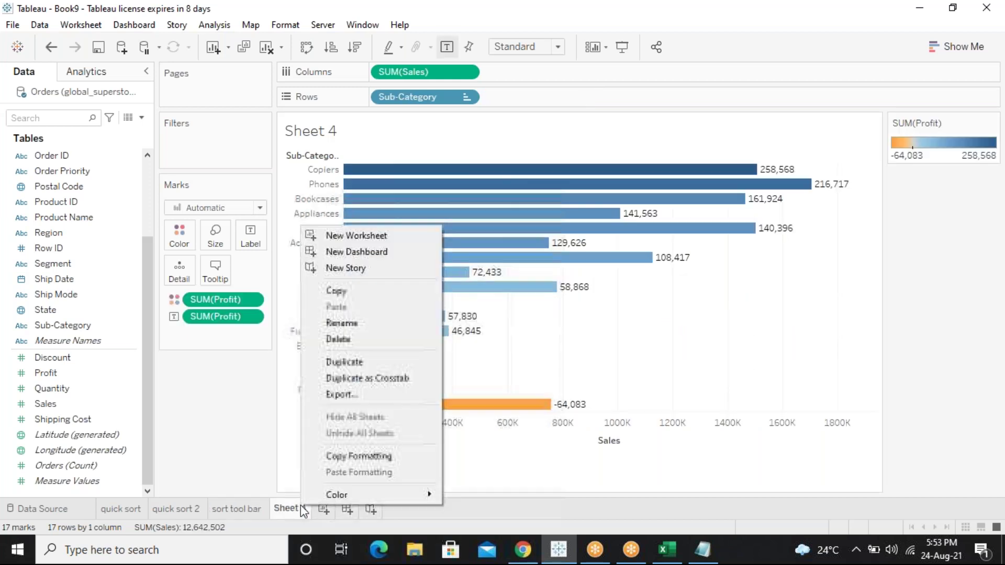
left_click(343, 323)
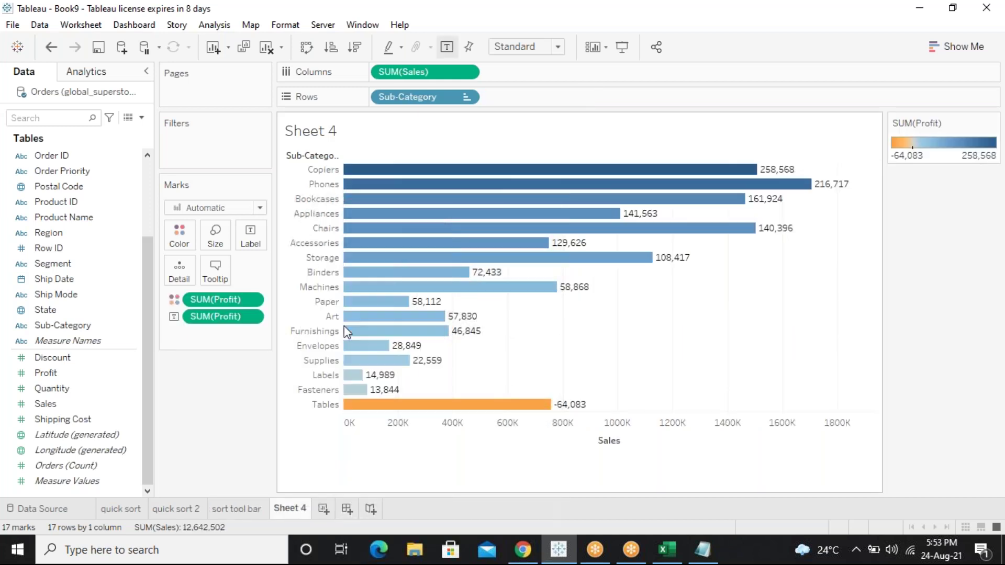
type("sort")
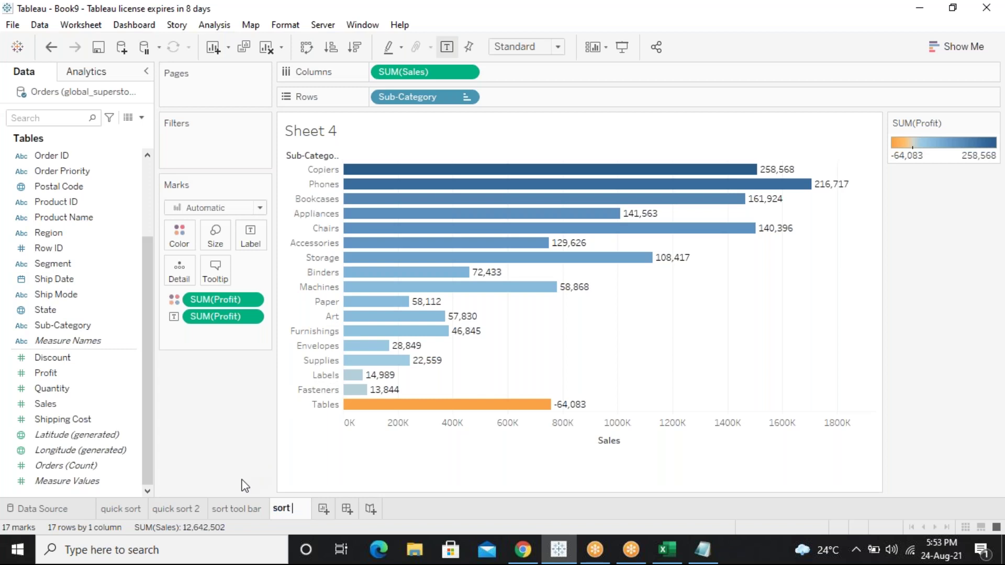
type(" mark")
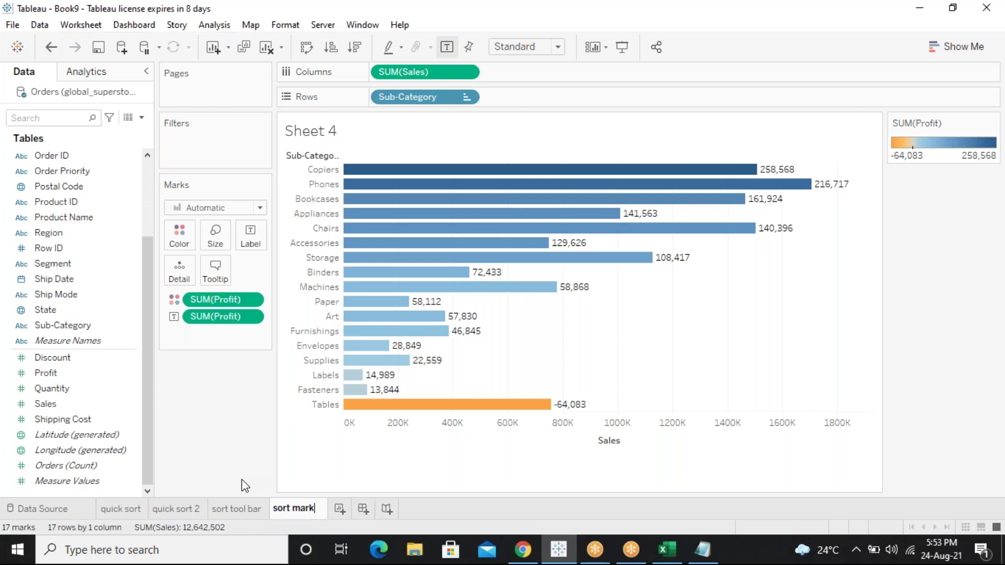
type("scard")
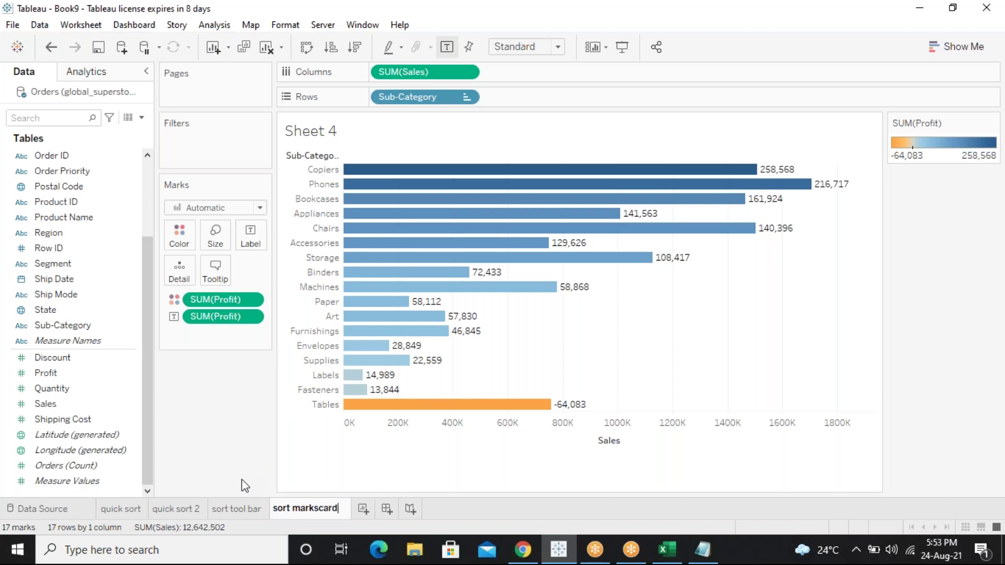
key("Return")
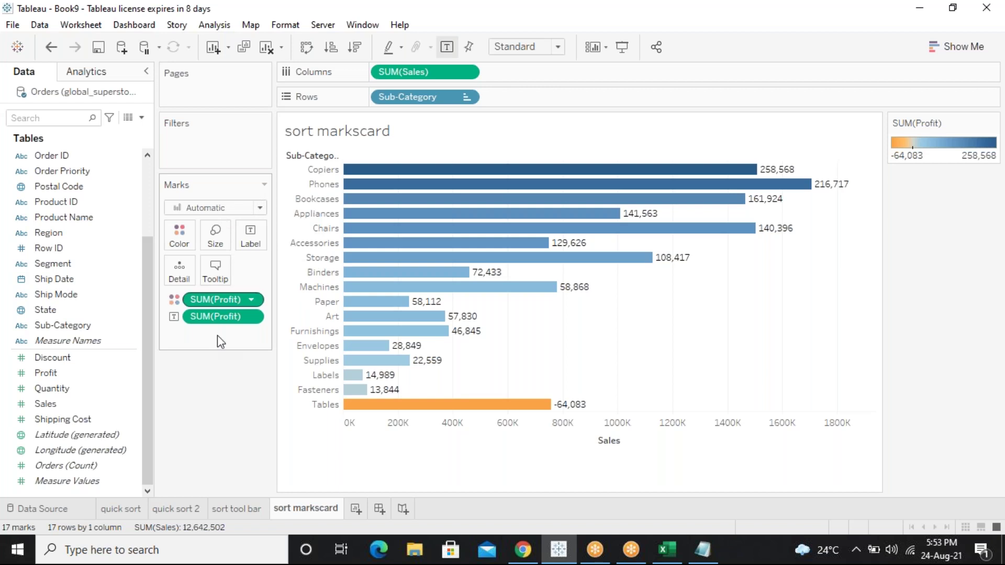
Add a new worksheet and build a text table of Sales with Category and Sub-Category on rows
left_click(358, 509)
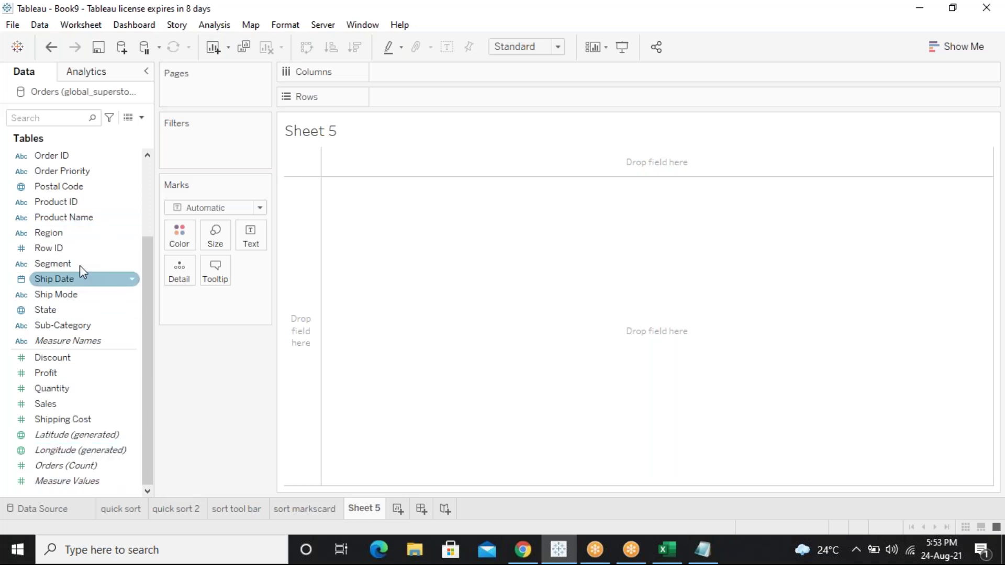
left_click_drag(149, 293, 150, 239)
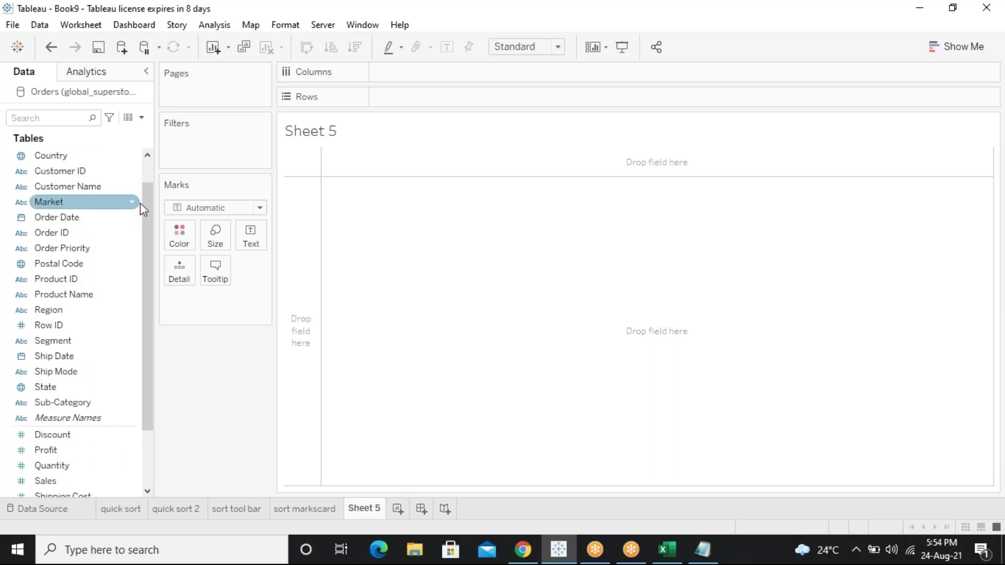
left_click_drag(143, 203, 145, 185)
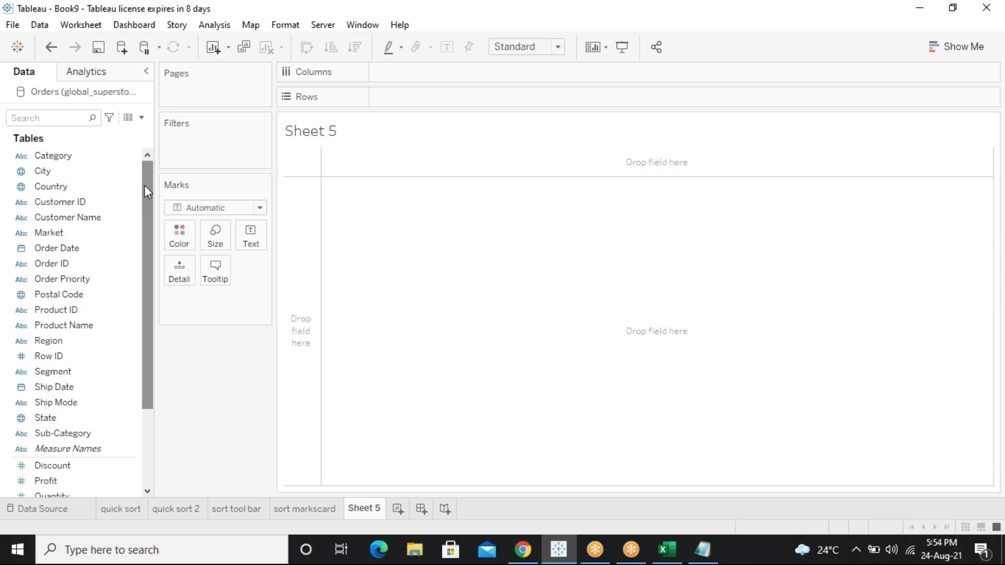
double_click(67, 160)
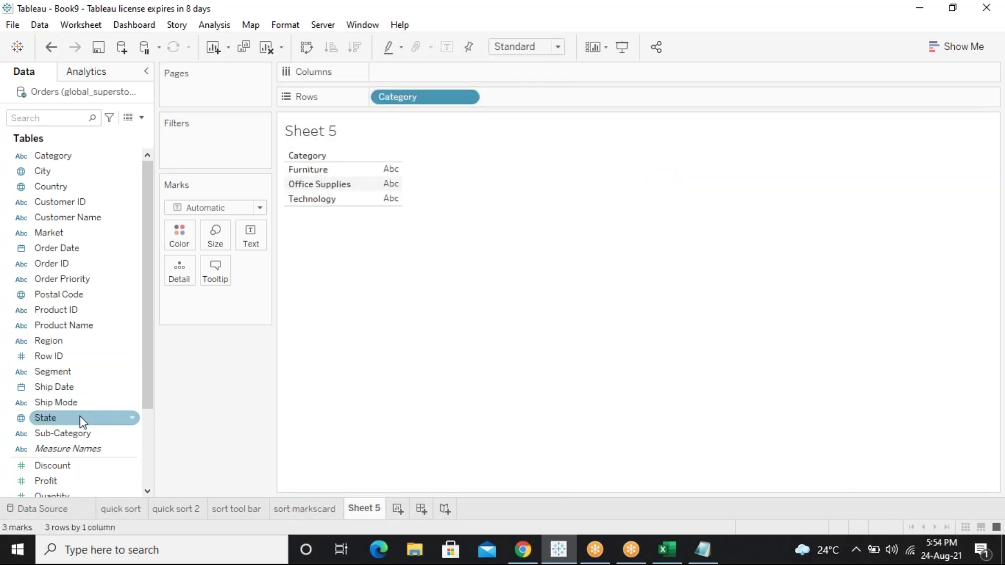
double_click(80, 432)
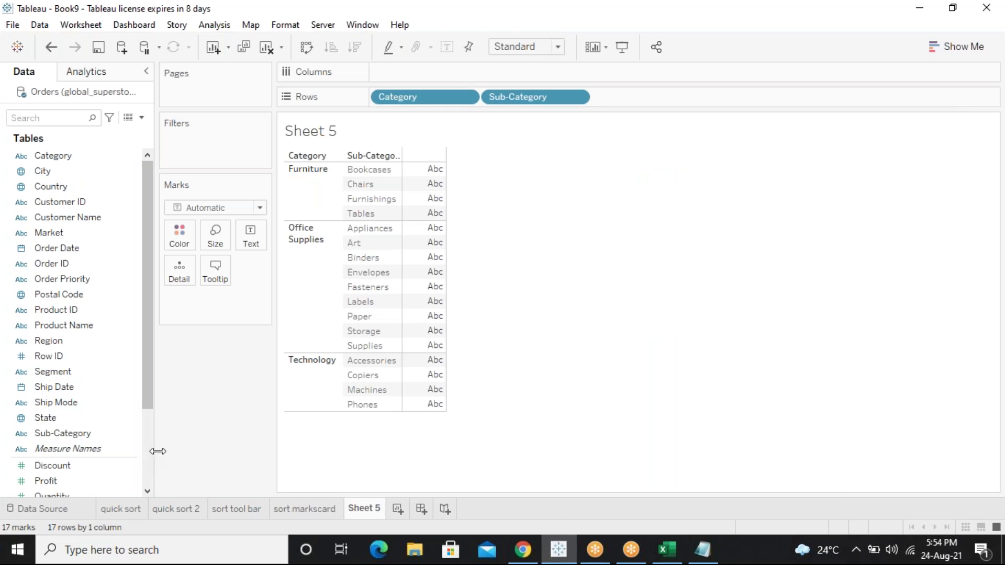
scroll(149, 458, "down", 3)
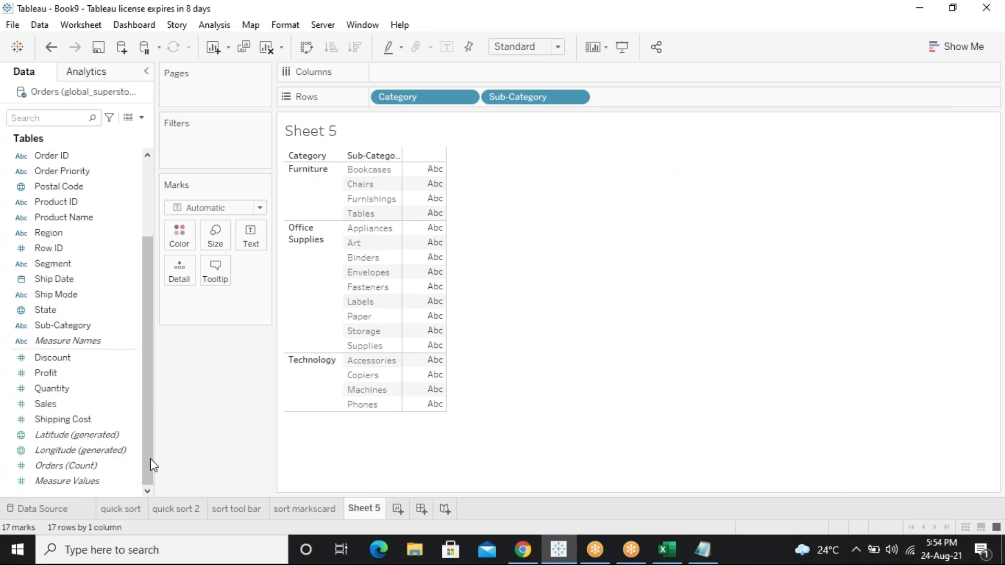
left_click(60, 407)
left_click_drag(60, 407, 246, 232)
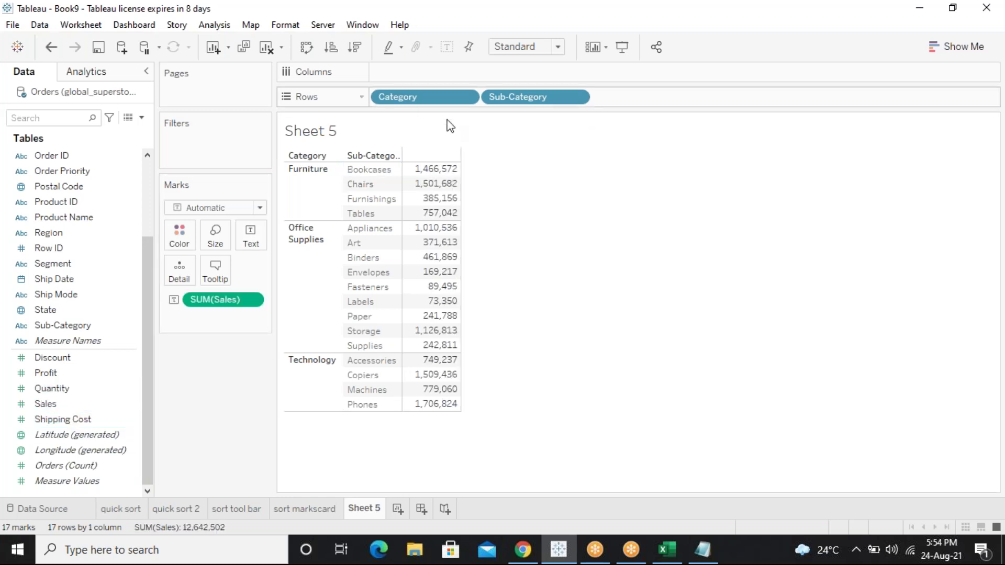
Turn the table into a vertical bar chart with Sales on rows and Category and Sub-Category on columns
left_click_drag(239, 299, 657, 100)
left_click_drag(544, 97, 460, 78)
left_click_drag(442, 98, 665, 79)
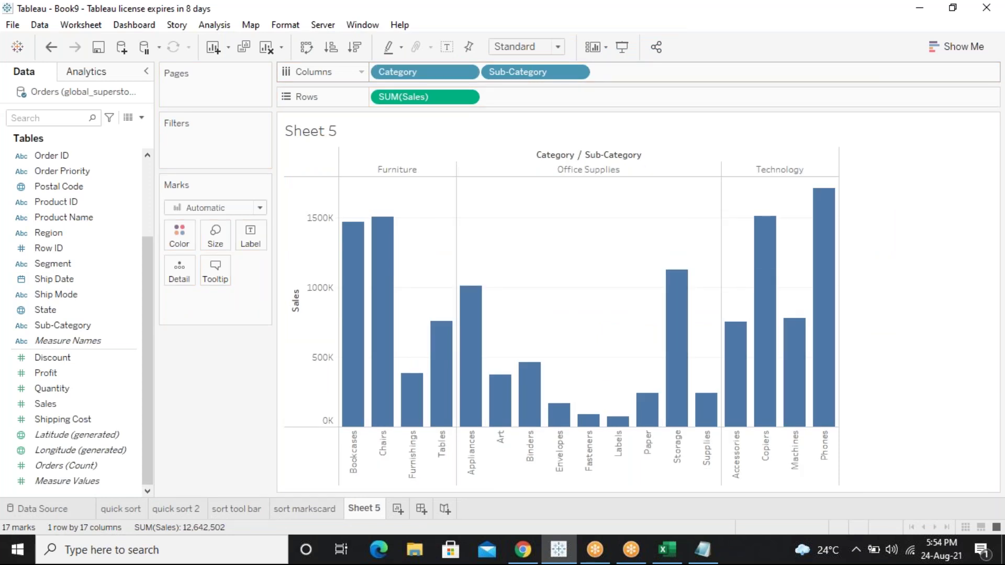
mouse_move(386, 262)
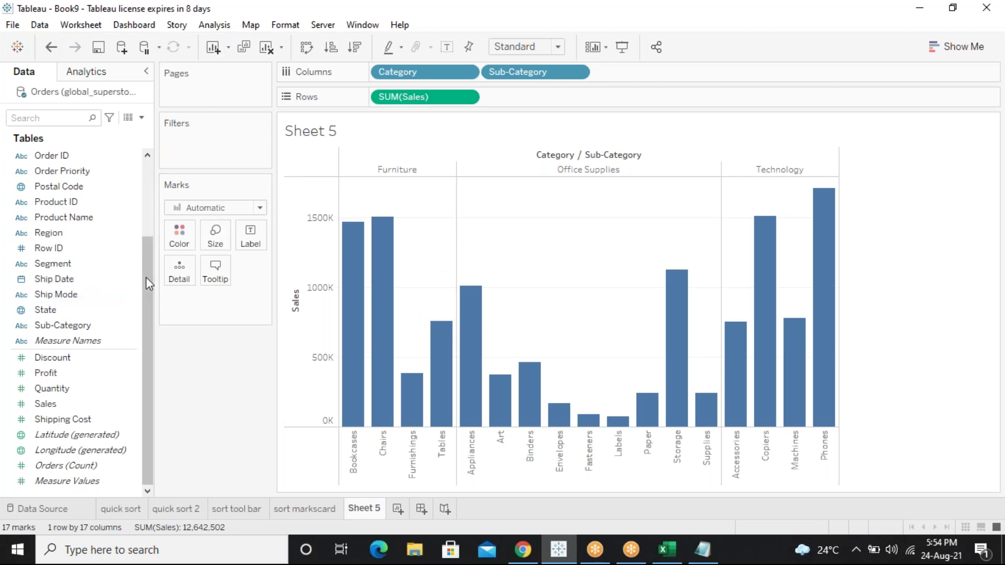
Combine Sub-Category with Category in the data fields into a hierarchy named "products"
left_click(71, 325)
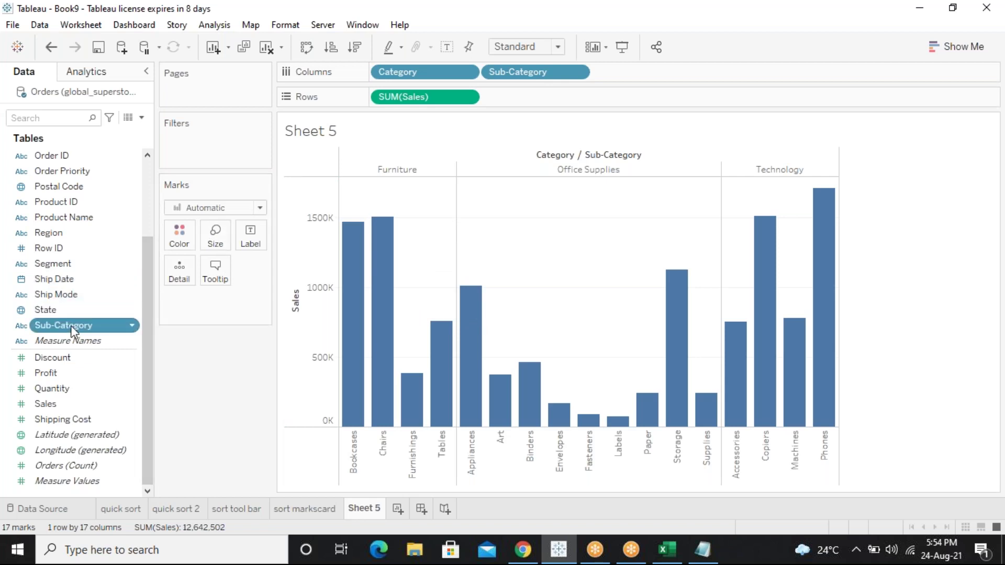
scroll(144, 319, "up", 3)
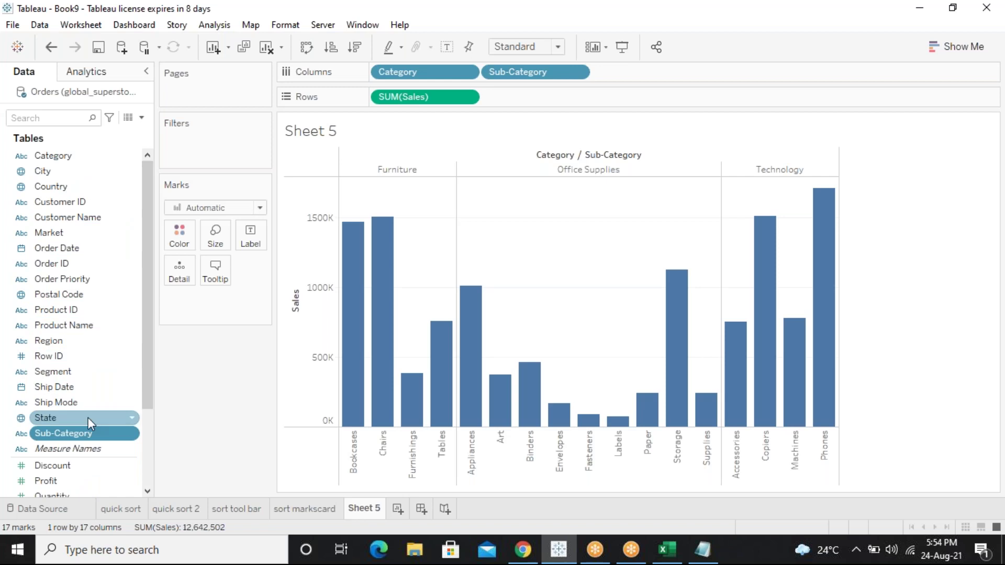
left_click_drag(62, 434, 73, 159)
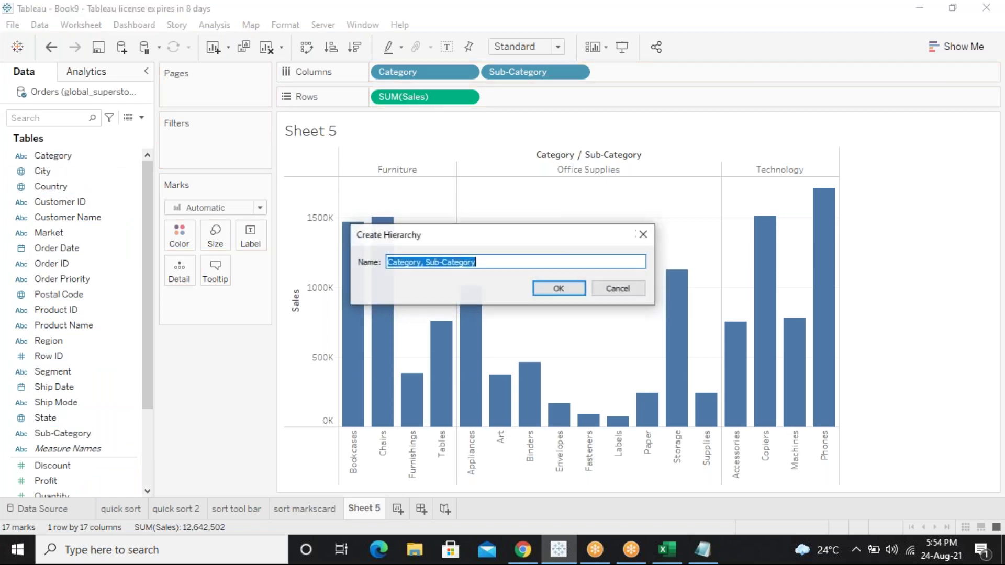
type("products")
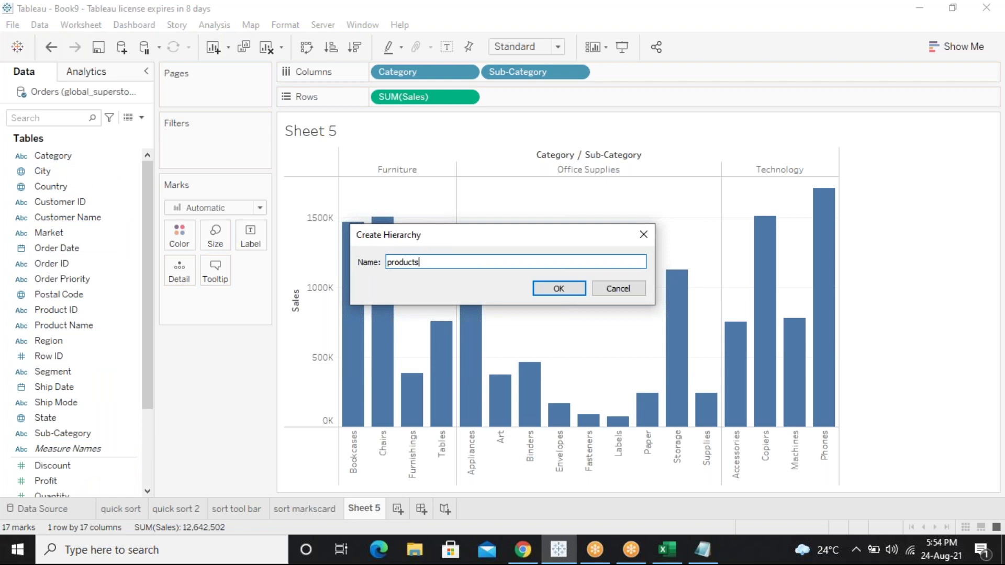
key("Return")
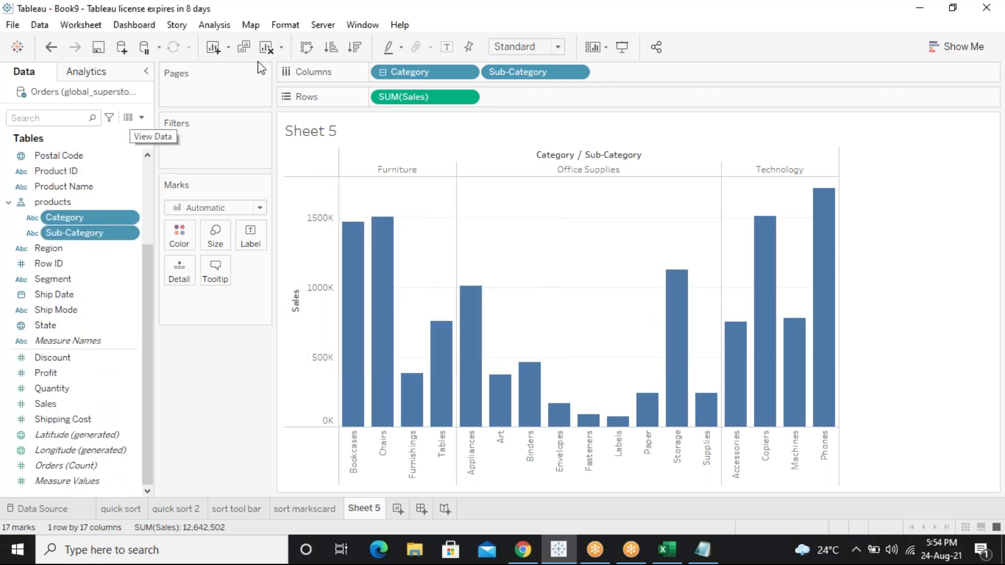
left_click(382, 73)
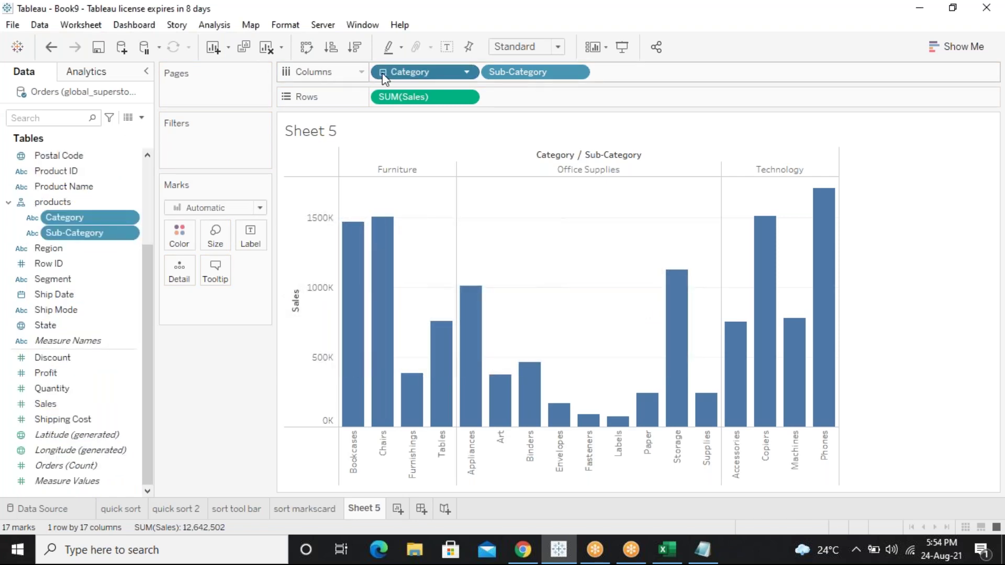
left_click(382, 73)
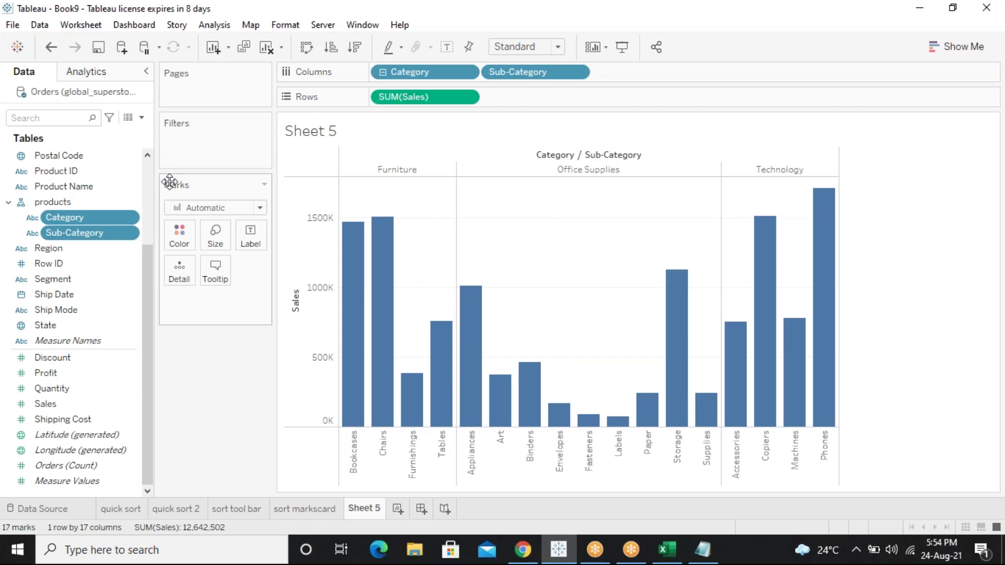
Examine the commands available for the products hierarchy and its Category field in the data fields
right_click(133, 208)
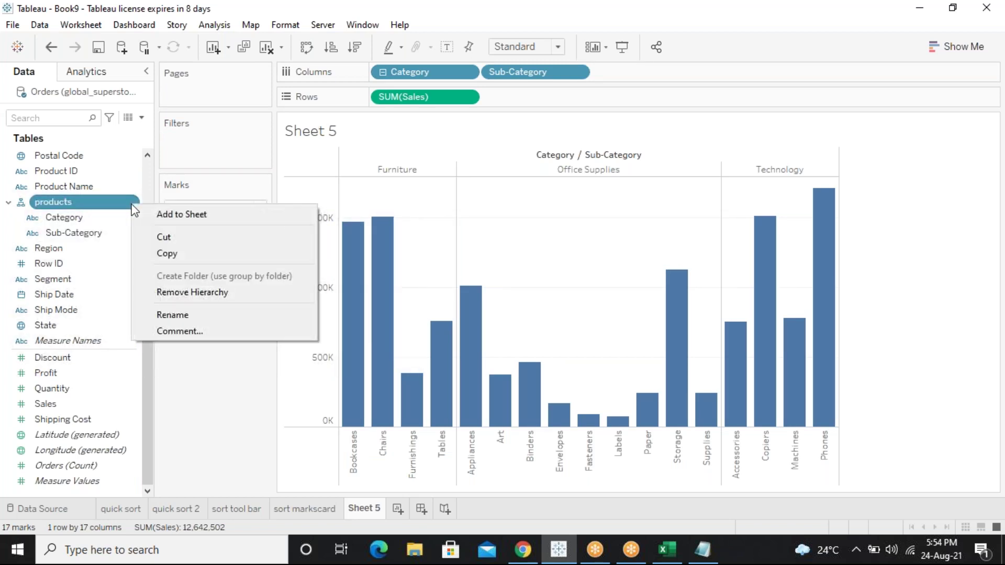
left_click(111, 210)
left_click(110, 217)
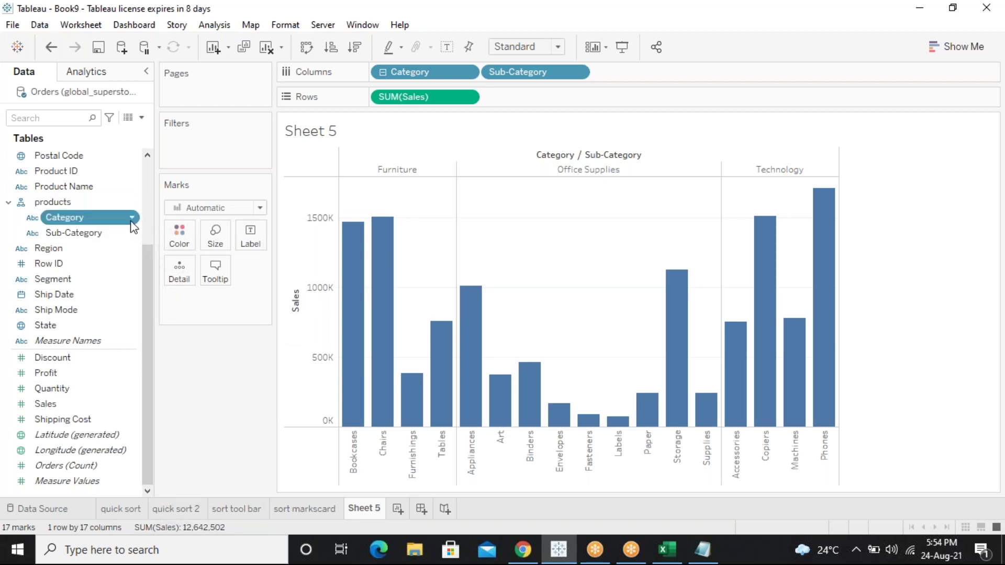
left_click(132, 219)
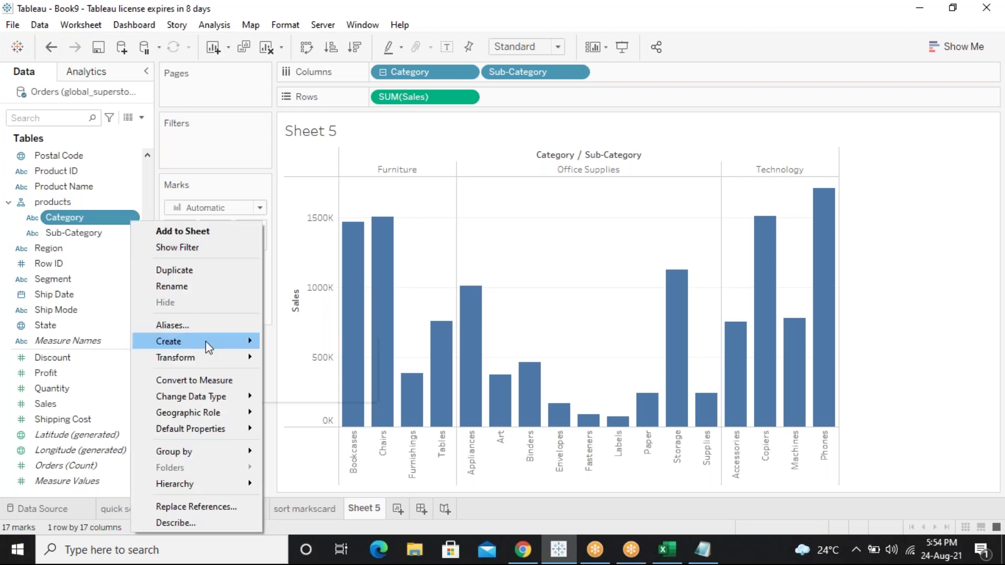
mouse_move(209, 347)
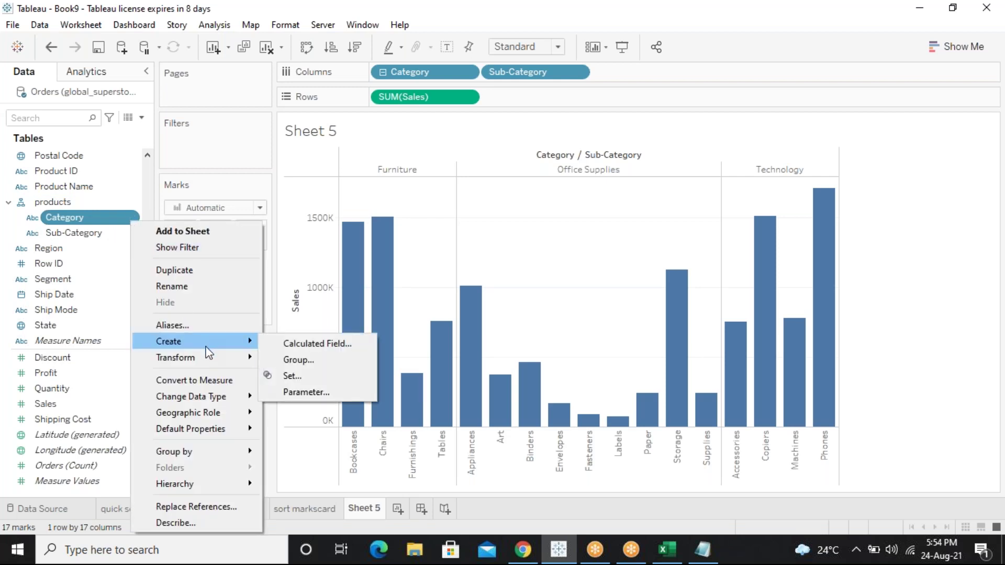
mouse_move(212, 451)
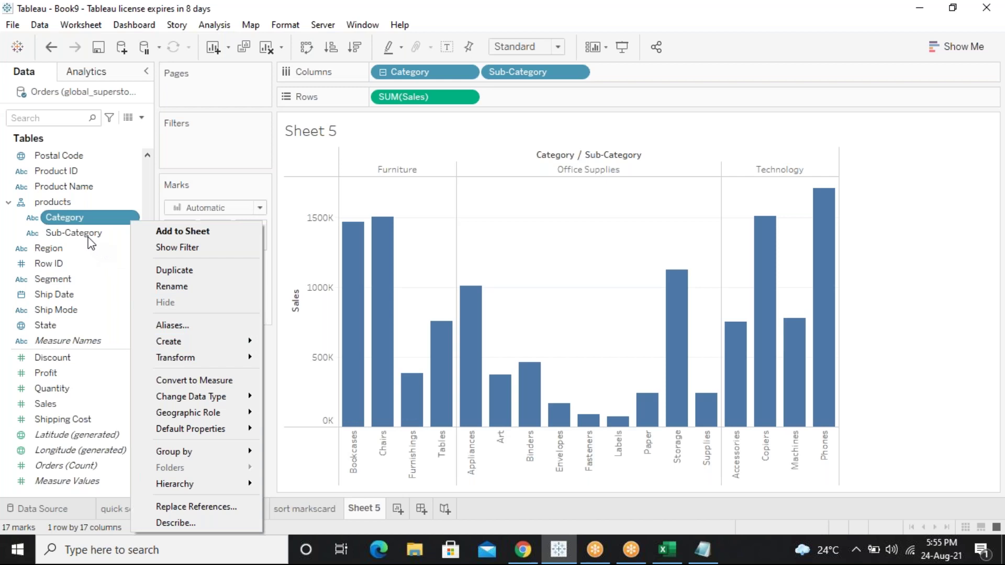
left_click(394, 146)
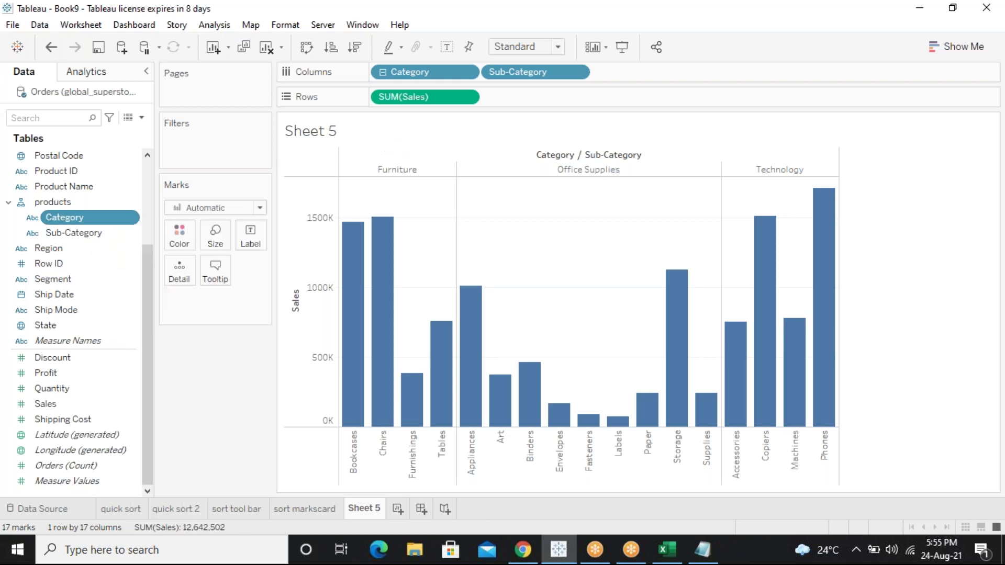
Review the Sort By choices for the Category field on Columns and close the sort settings unchanged
left_click(467, 72)
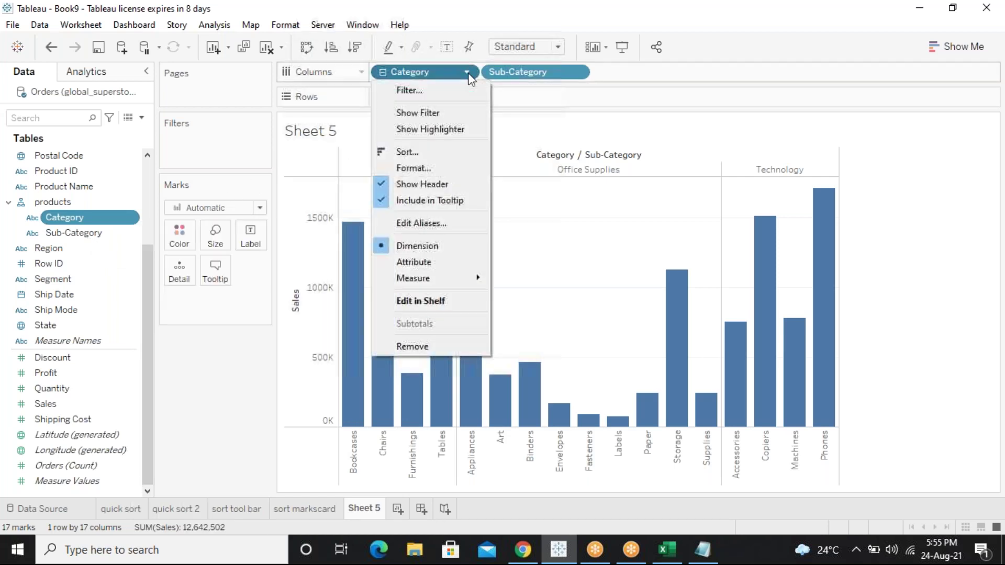
left_click(400, 152)
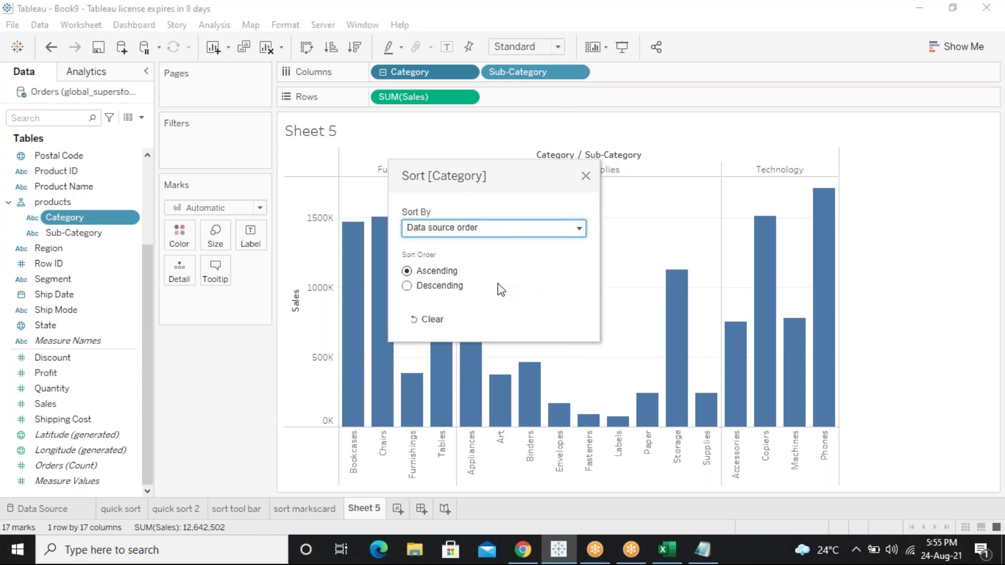
left_click(472, 229)
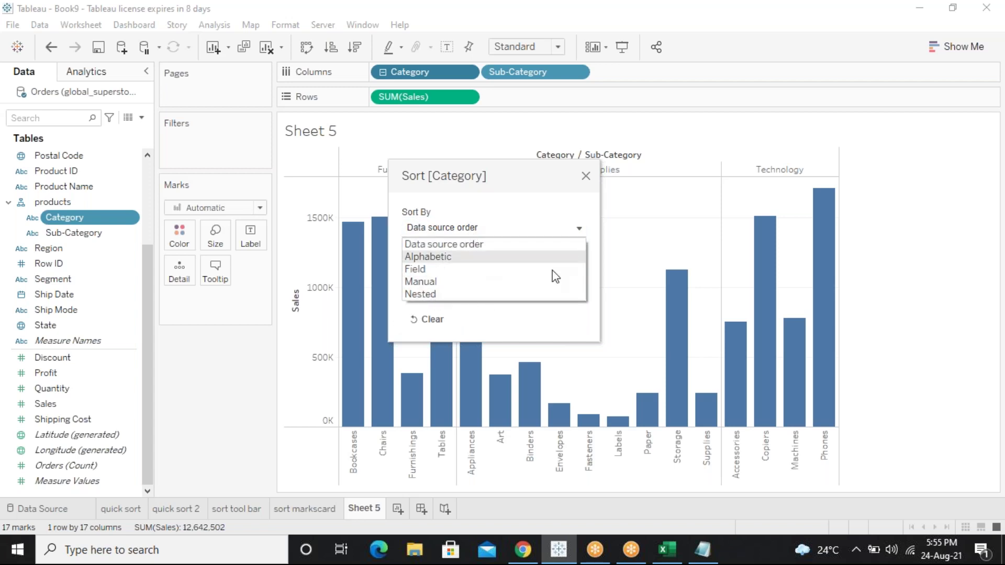
left_click(586, 176)
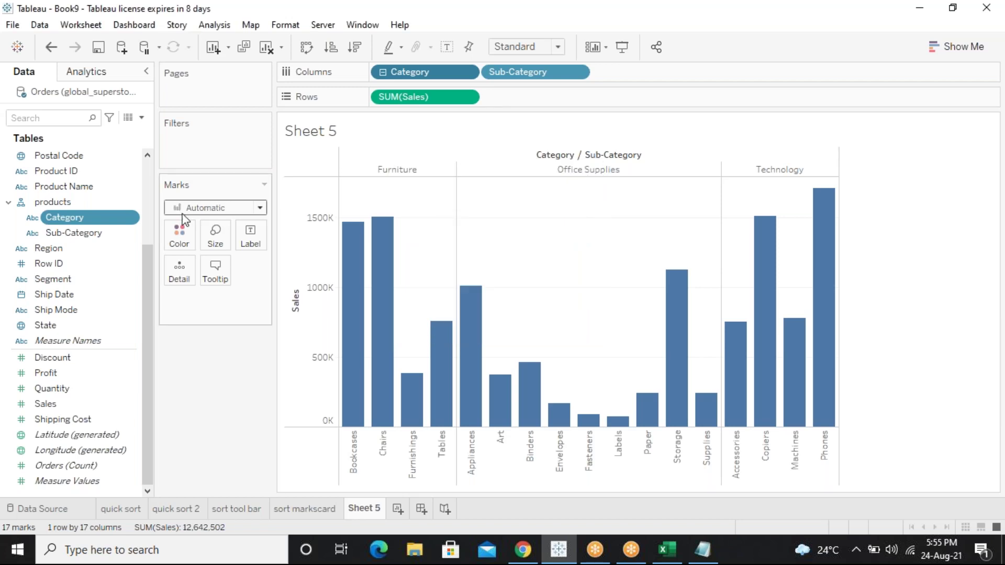
View the default sort properties of the Category field inside the products hierarchy
right_click(134, 210)
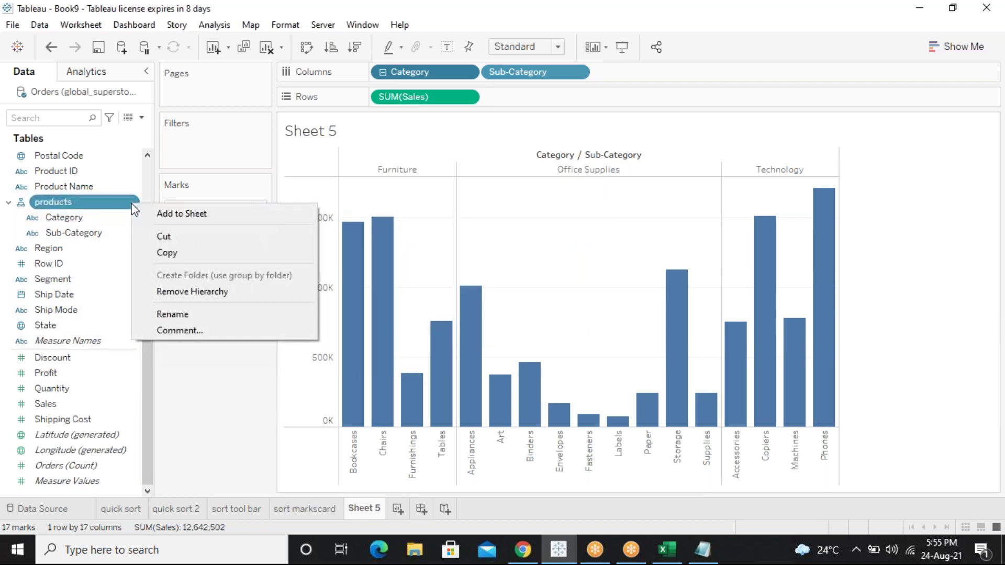
left_click(90, 216)
right_click(90, 216)
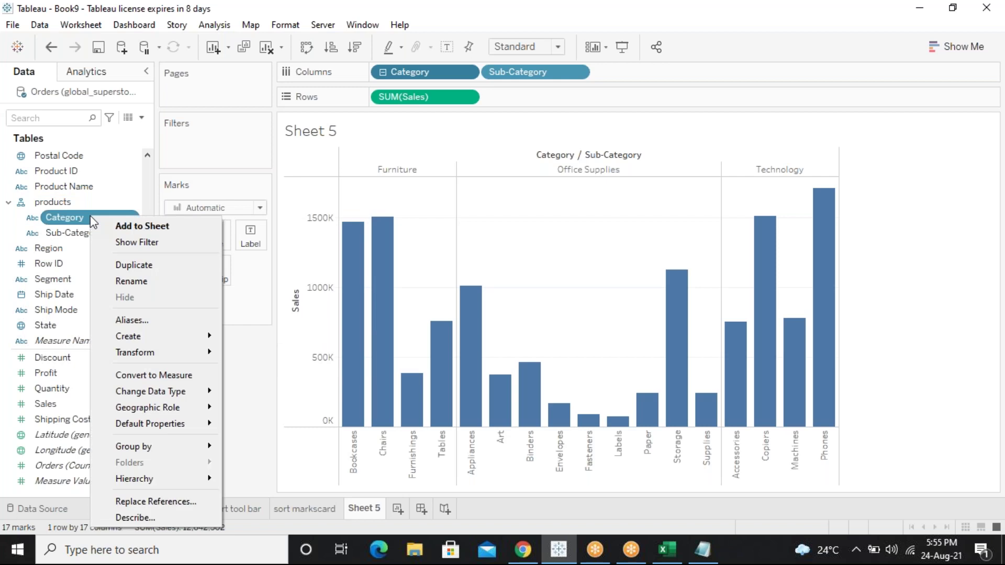
mouse_move(171, 356)
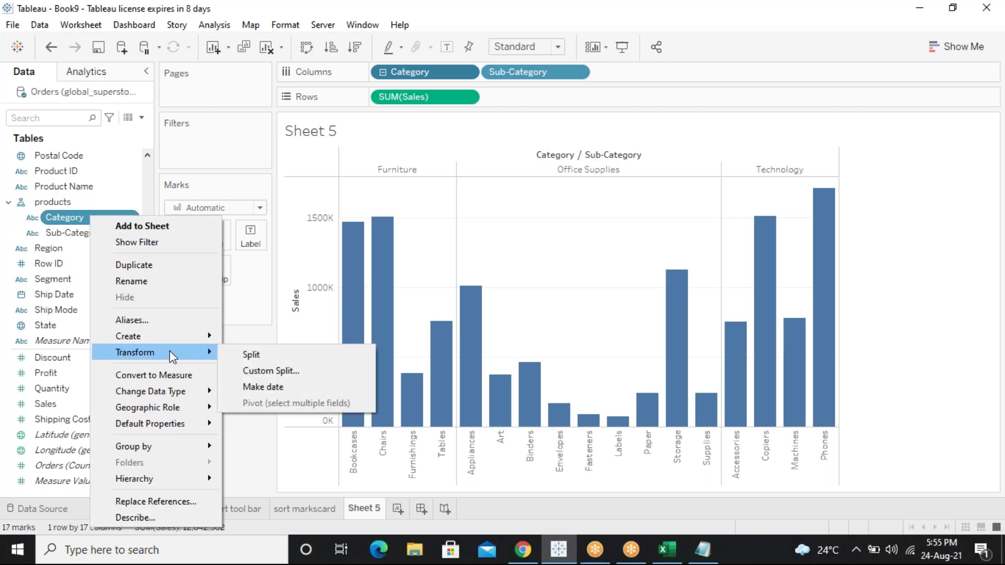
mouse_move(188, 426)
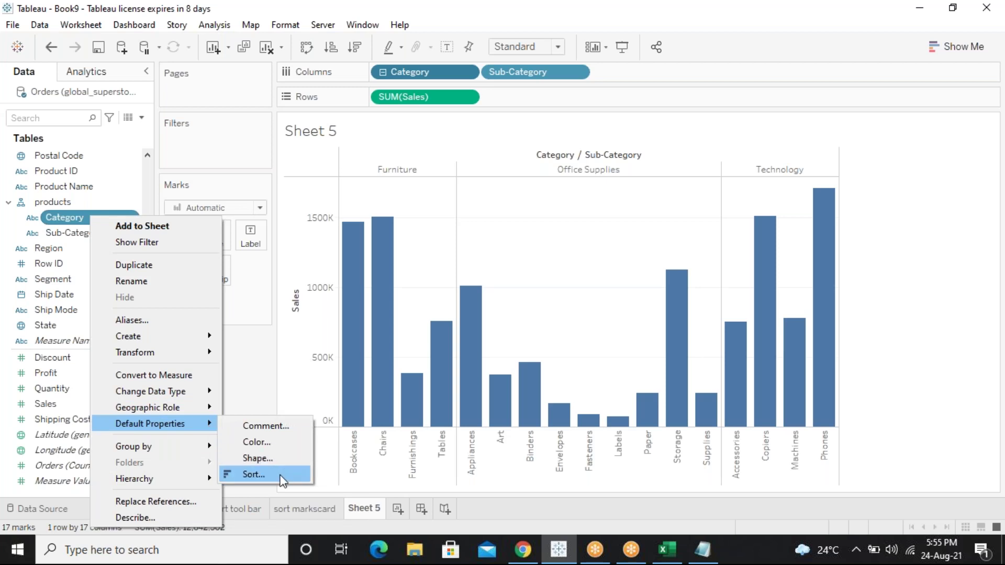
left_click(253, 474)
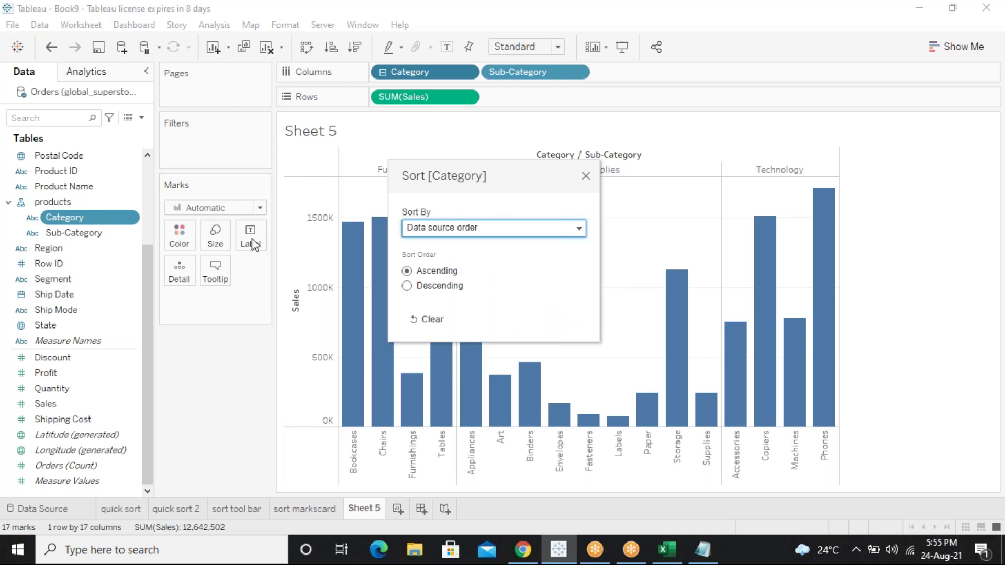
left_click(584, 174)
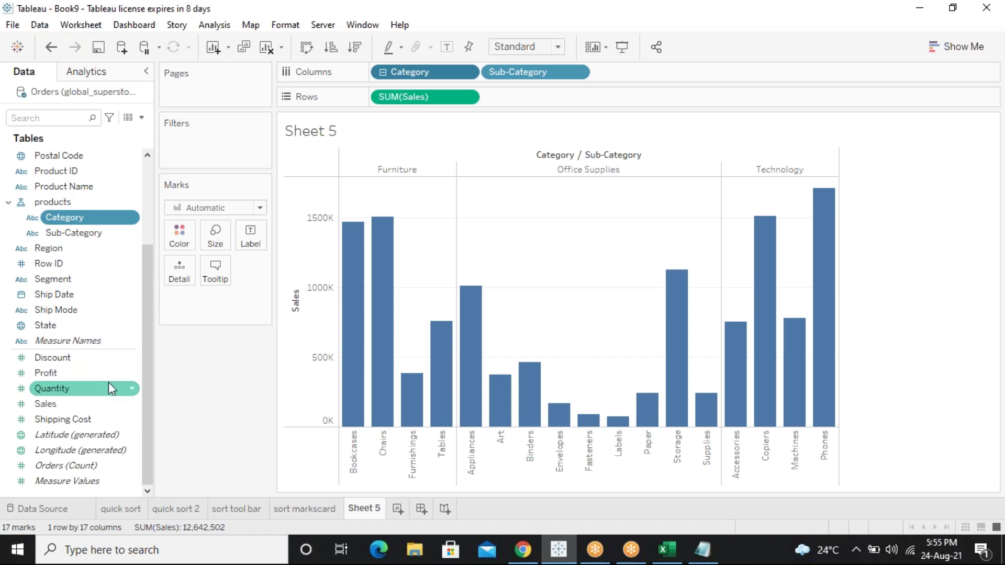
Check the Sales measure and the Product ID dimension for available sort commands, including Product ID's default properties
left_click(125, 407)
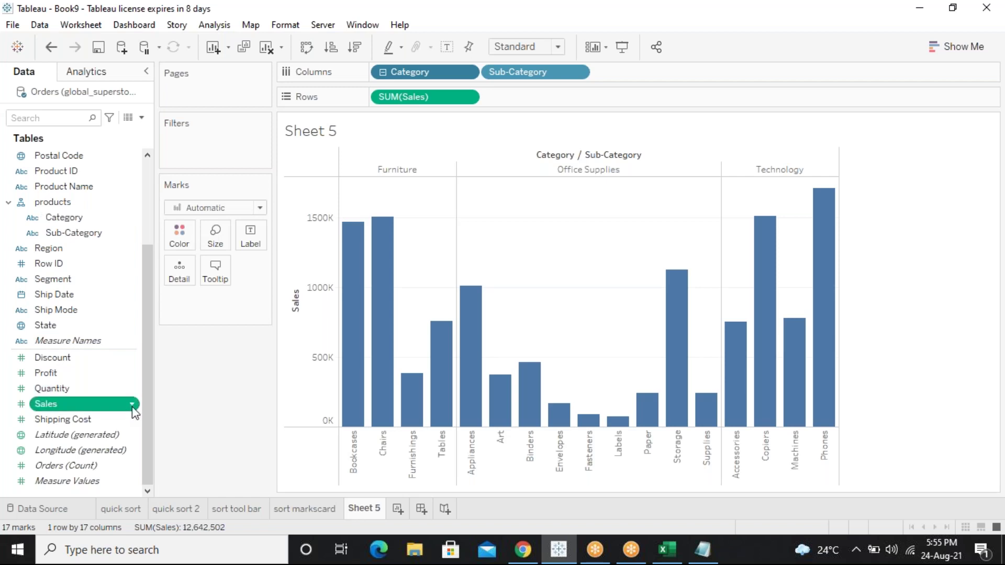
right_click(125, 407)
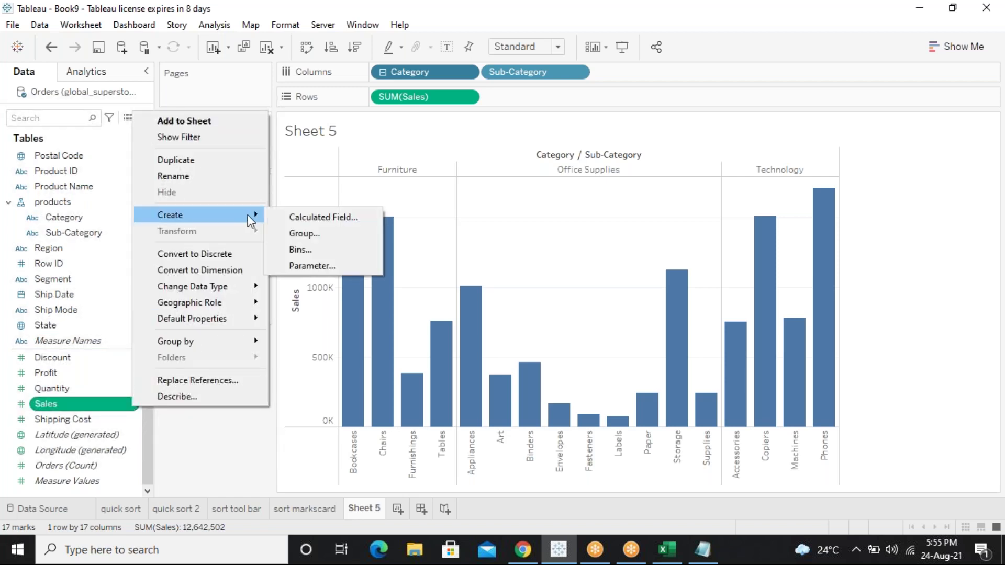
left_click(246, 86)
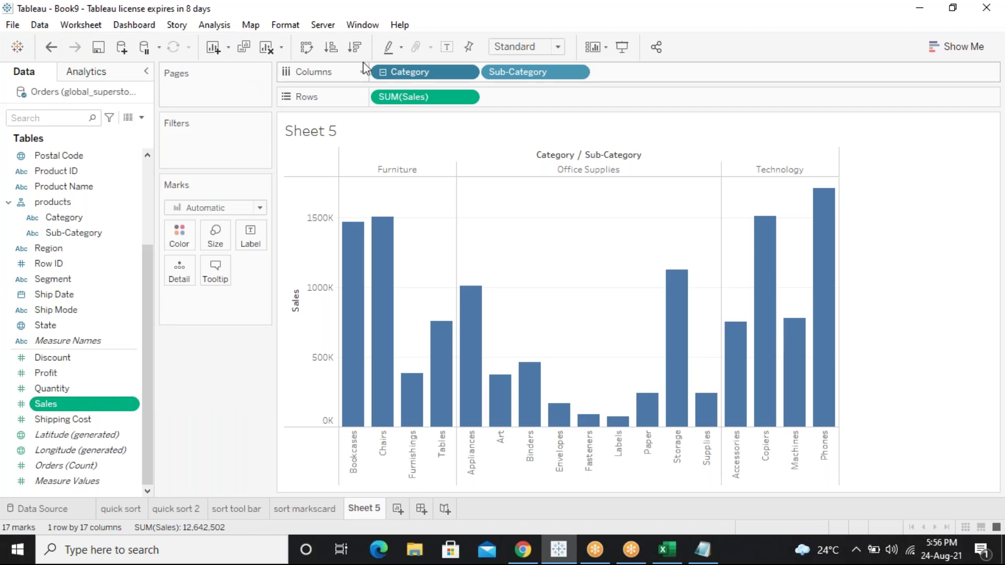
left_click(124, 170)
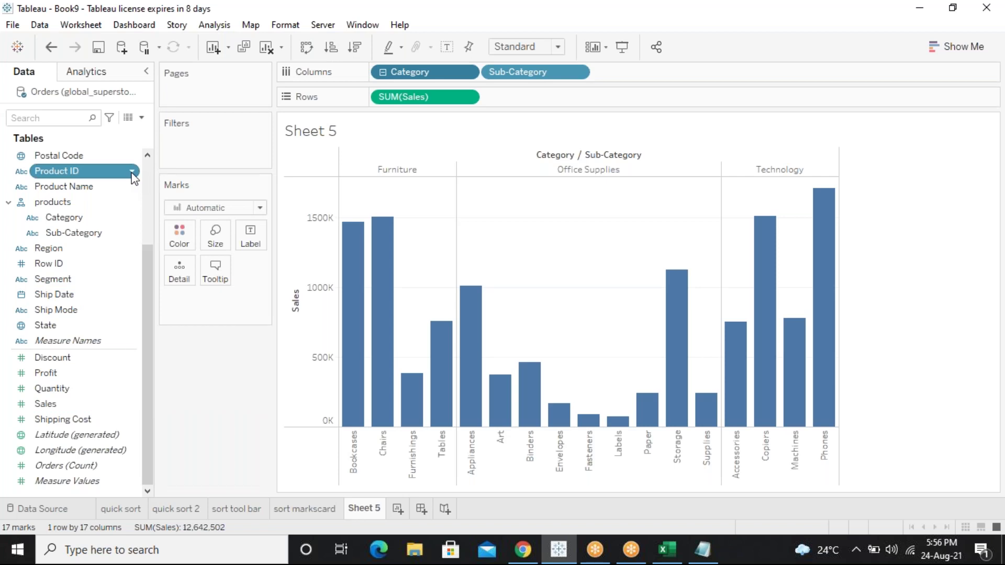
left_click(133, 175)
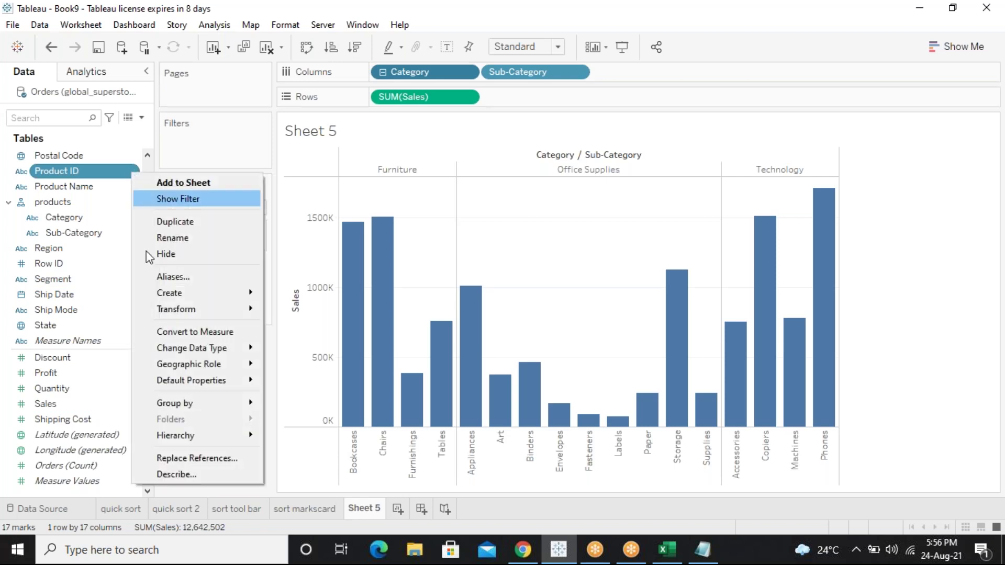
mouse_move(241, 293)
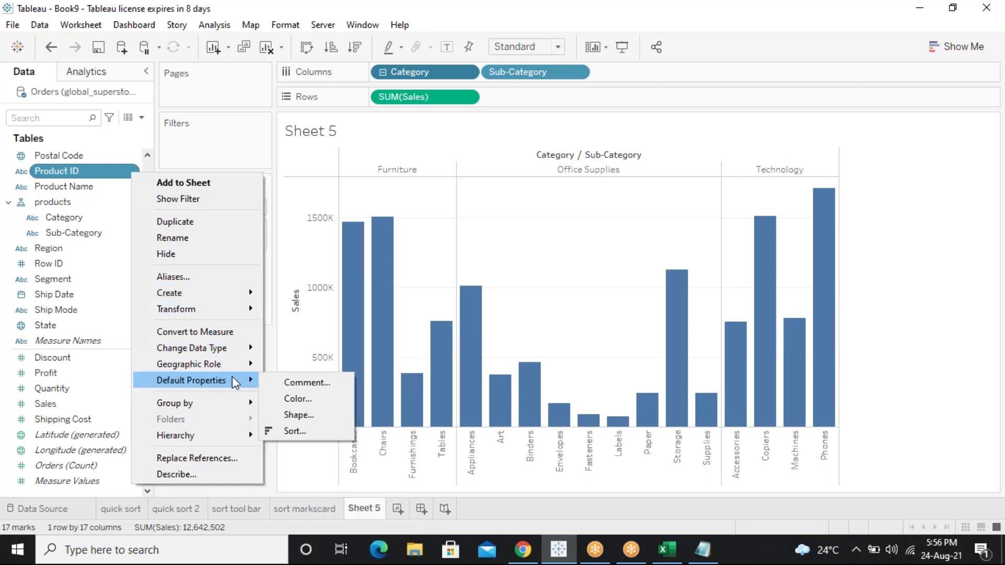
mouse_move(233, 418)
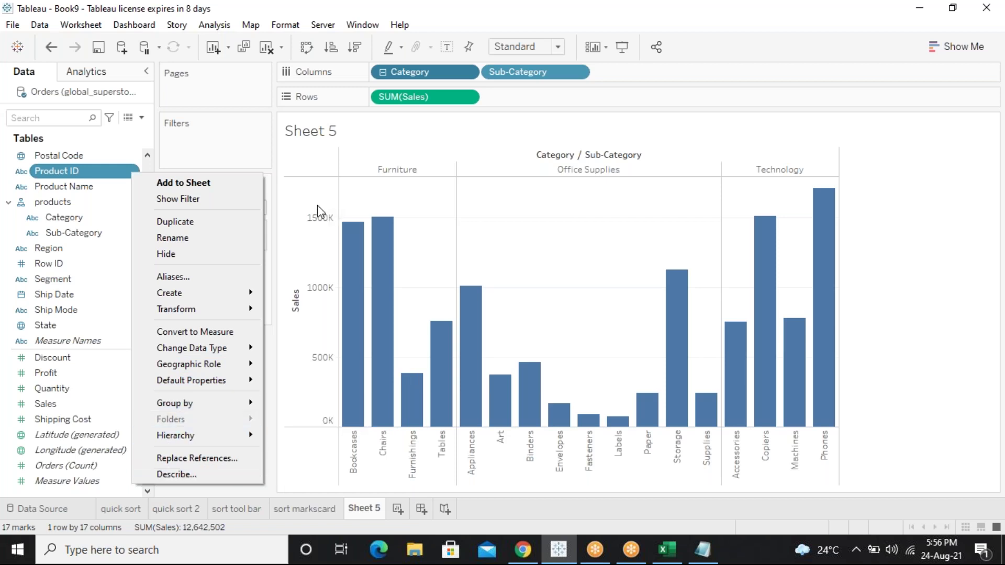
left_click(325, 154)
Reopen the sort settings of Category on Columns, look through the sort methods again, and close them
left_click(467, 73)
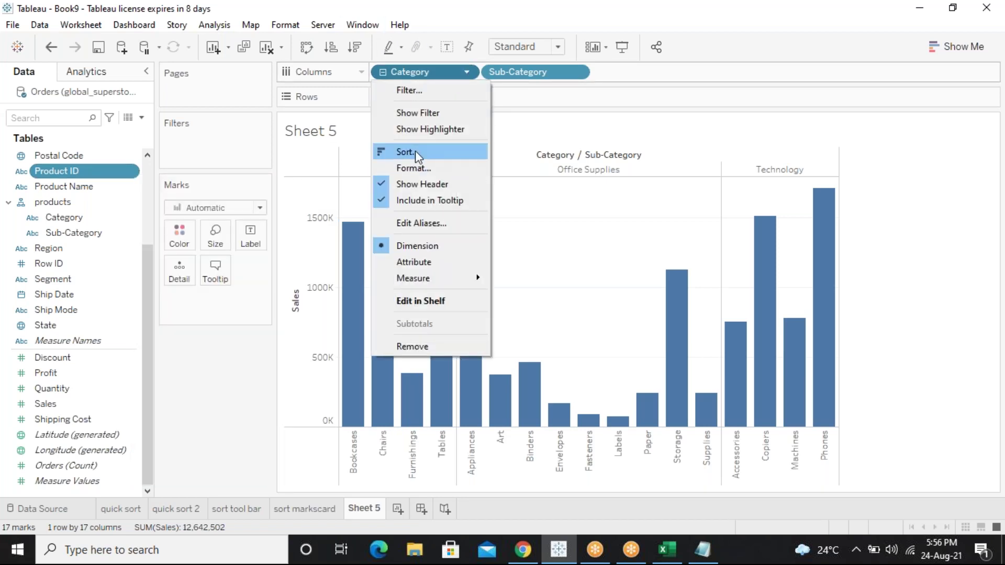
left_click(418, 153)
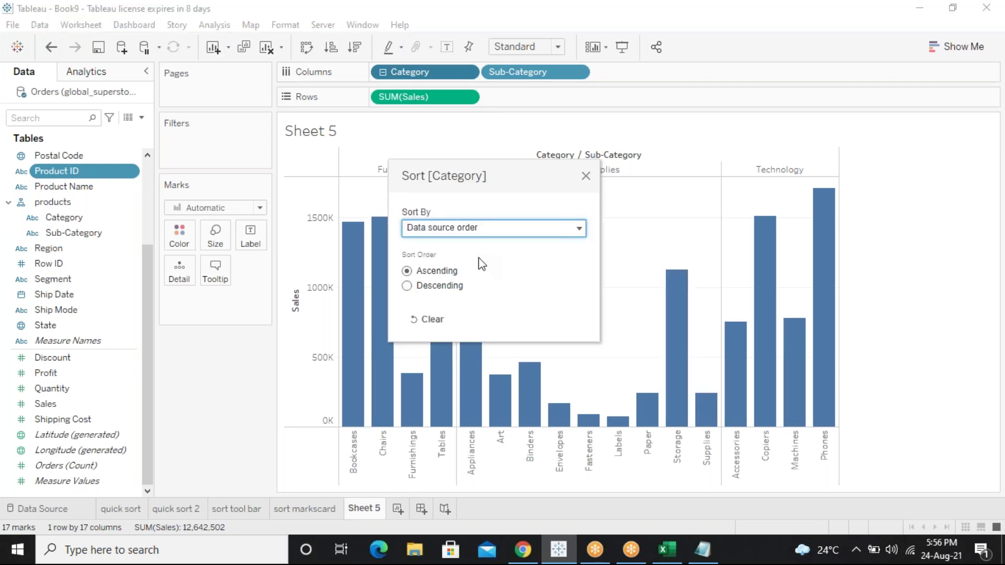
left_click(519, 226)
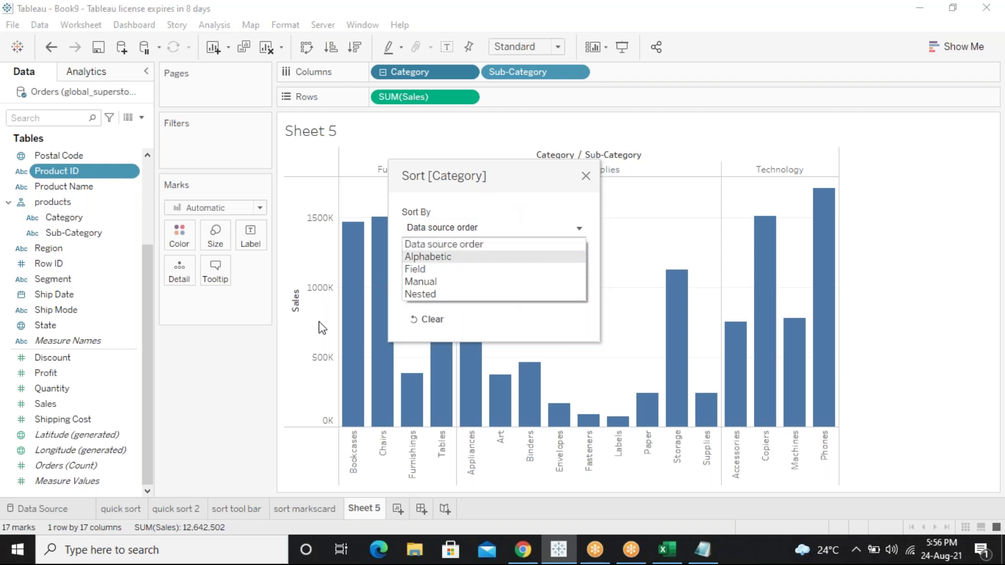
left_click(252, 403)
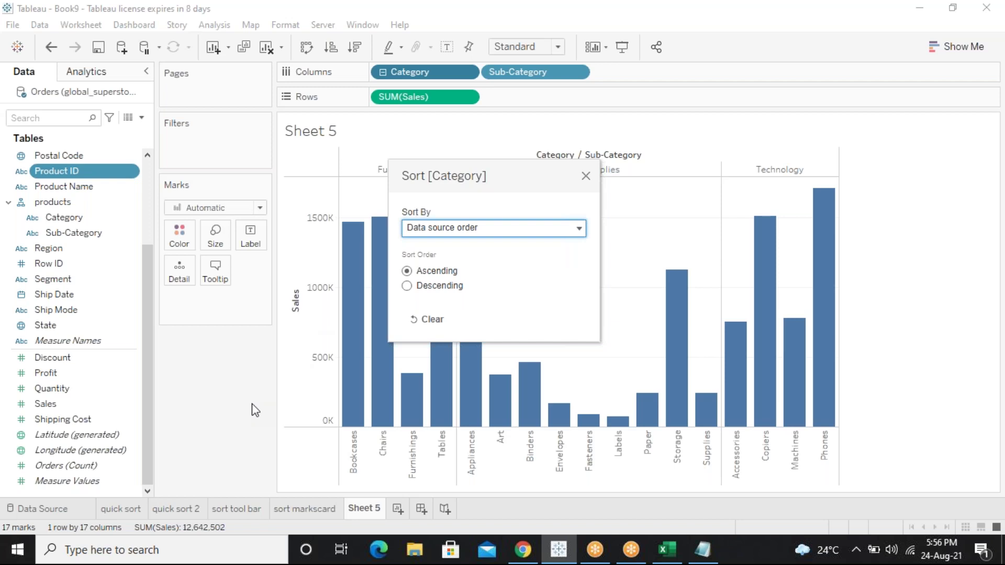
left_click(586, 176)
Save the Tableau workbook as sort on the Desktop and close Tableau
left_click(10, 26)
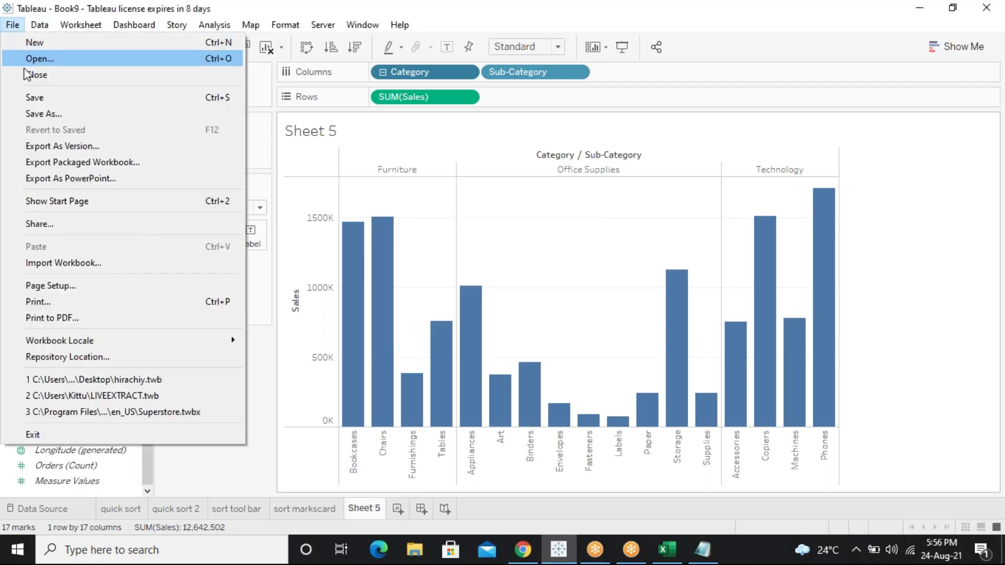
left_click(42, 99)
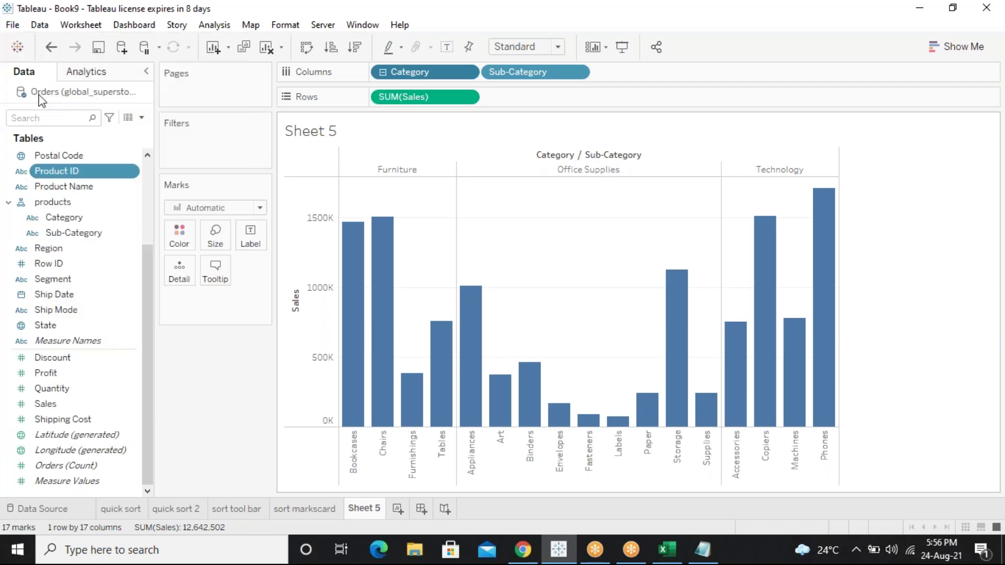
type("sort")
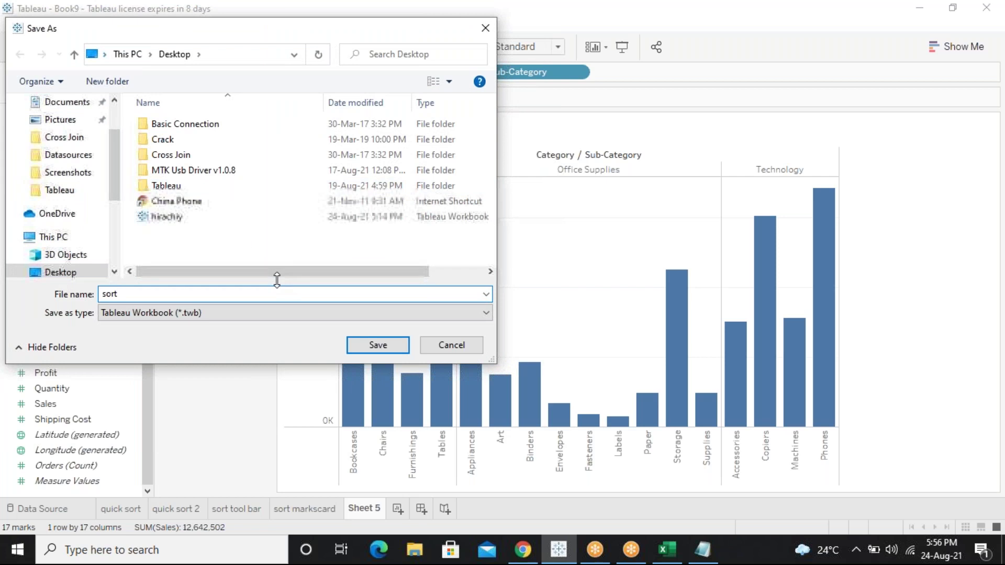
key("Return")
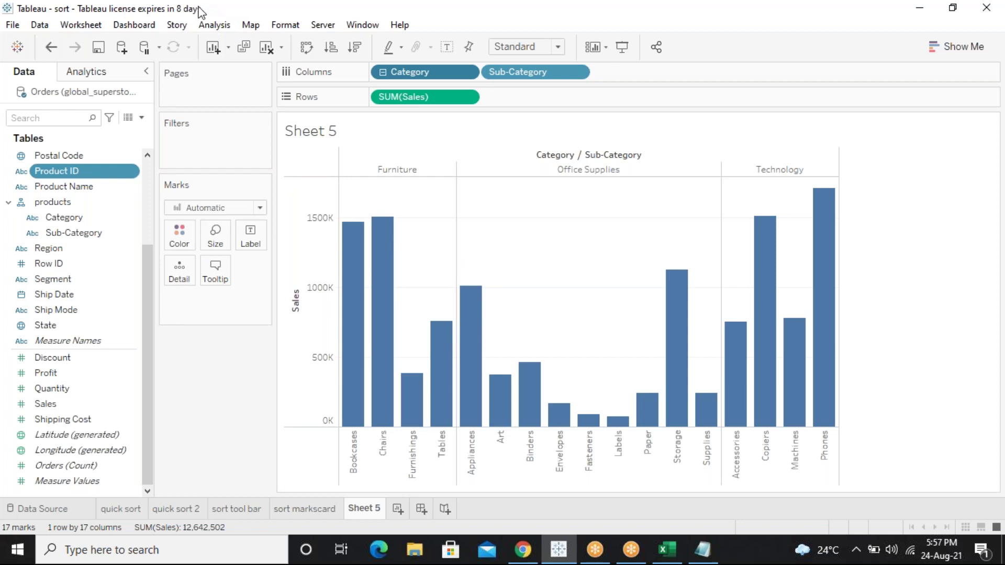
left_click_drag(199, 10, 178, 89)
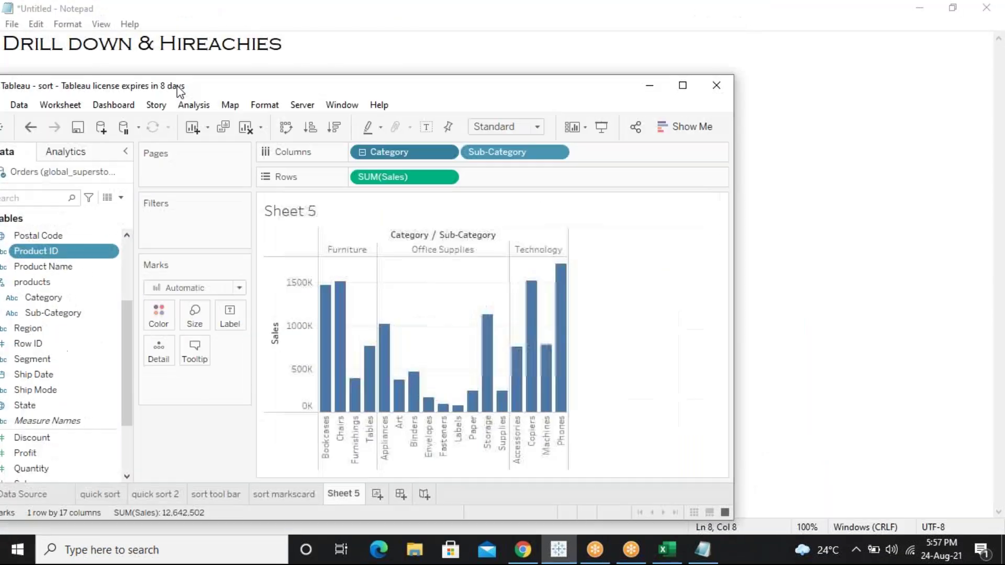
left_click(715, 85)
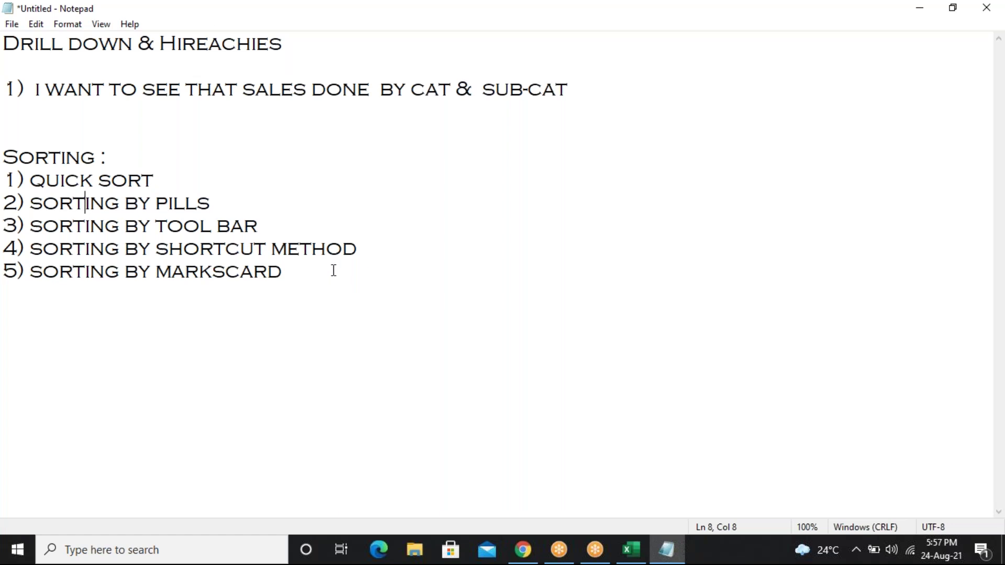
Minimize the Notepad notes and close the Extract data workbook so that the desktop is clear
key("super+Down")
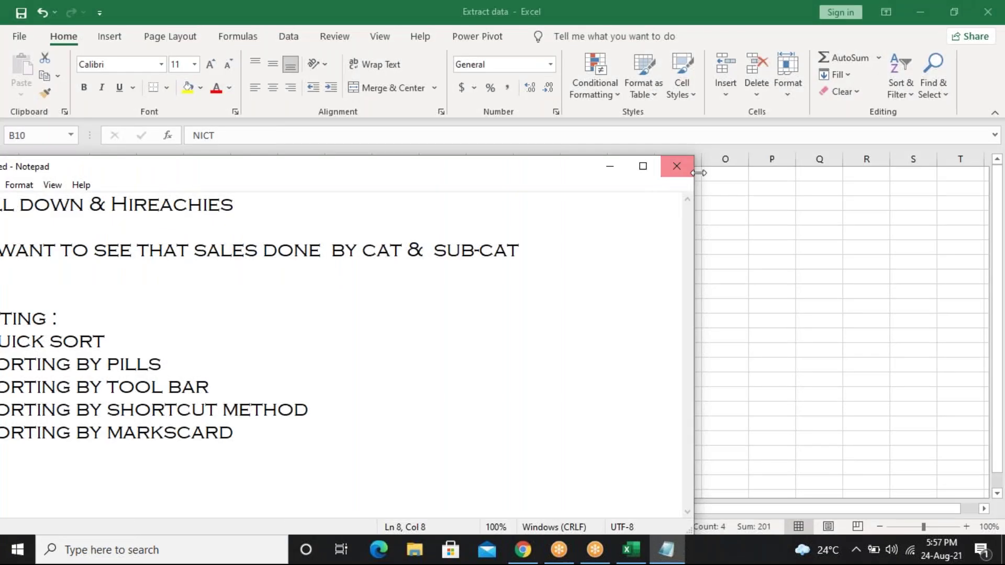
left_click(644, 165)
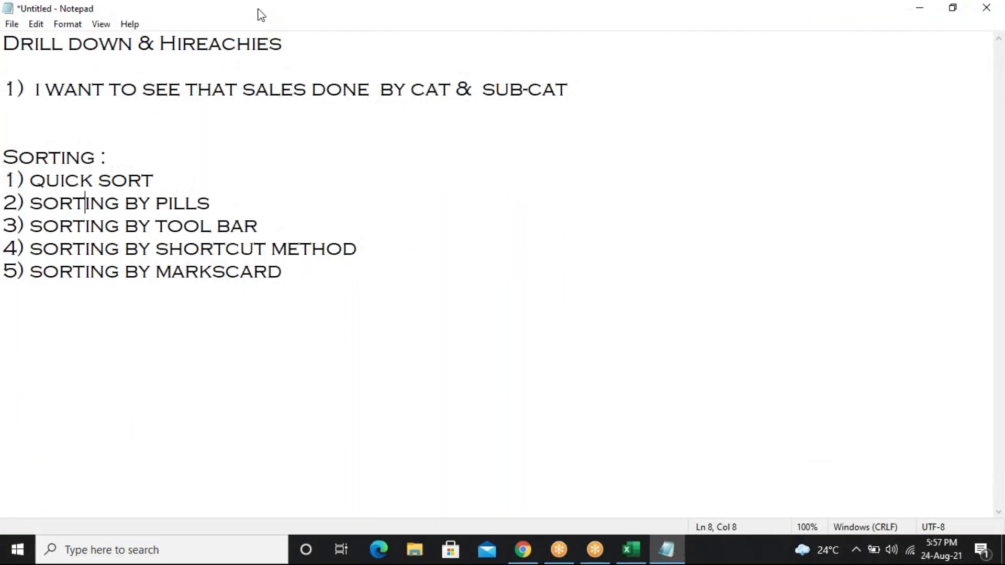
key("super+Down")
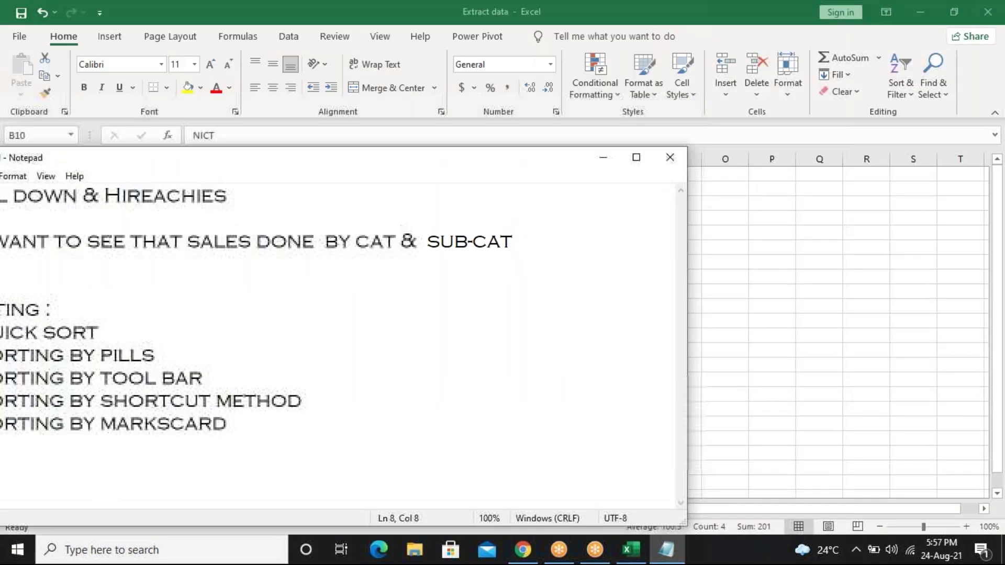
left_click(603, 159)
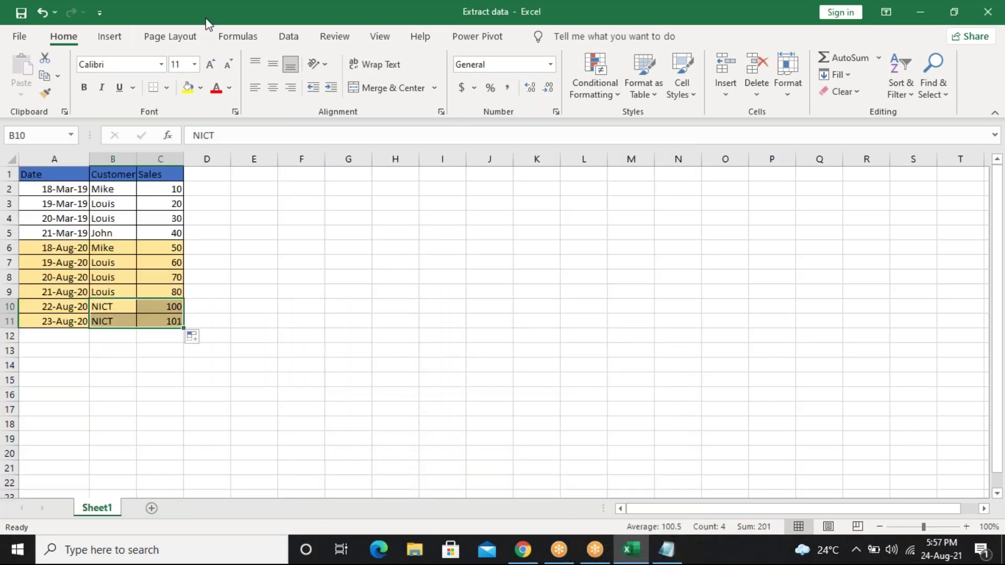
key("super+Down")
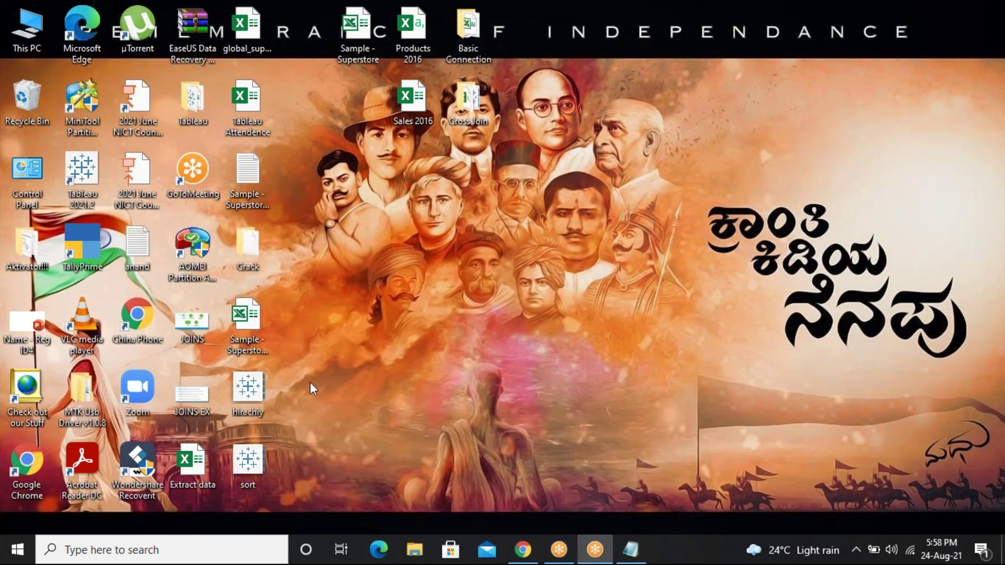
Open the Tableau Attendence workbook from the desktop, maximize it, and launch Tableau 2021.2
double_click(248, 475)
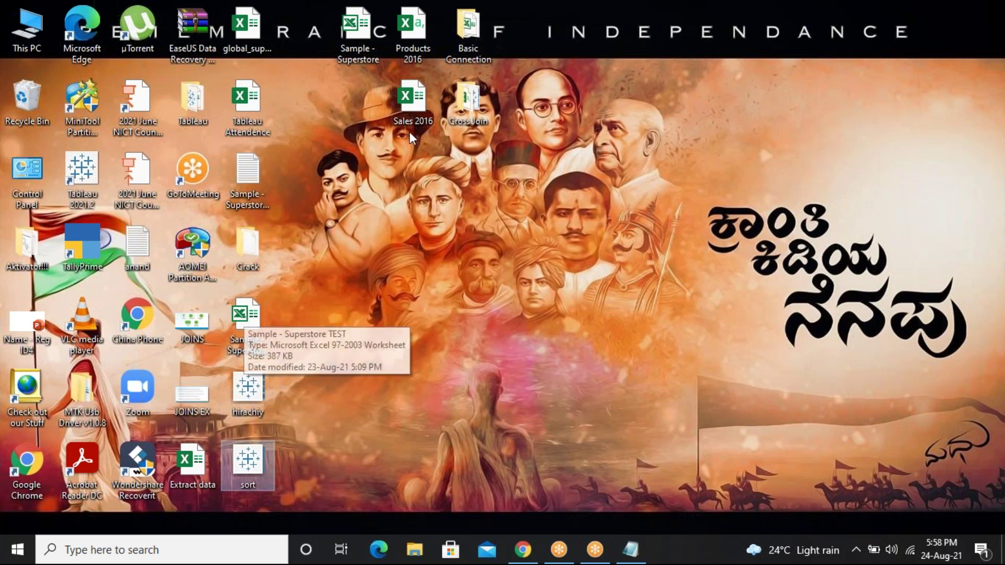
left_click(250, 107)
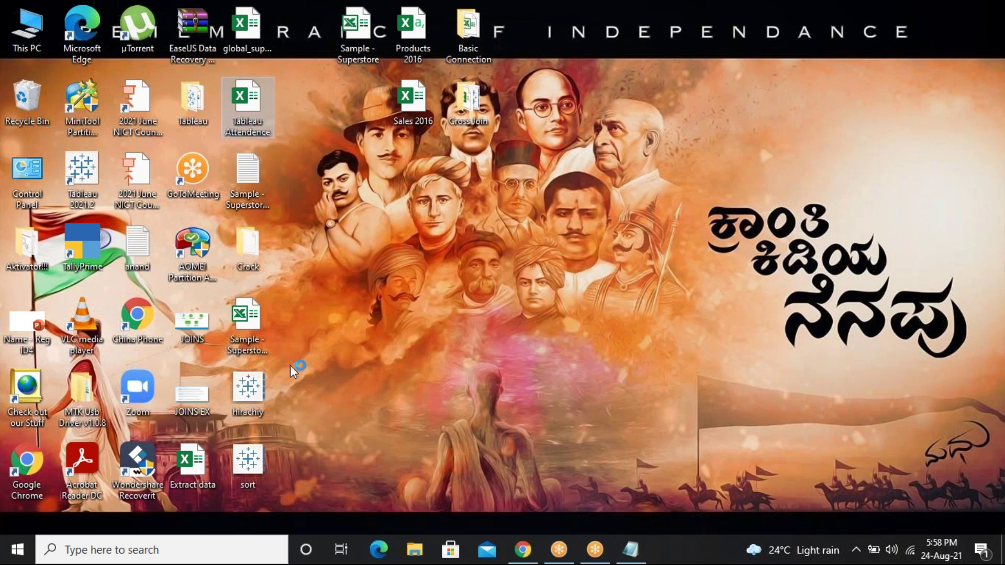
double_click(92, 203)
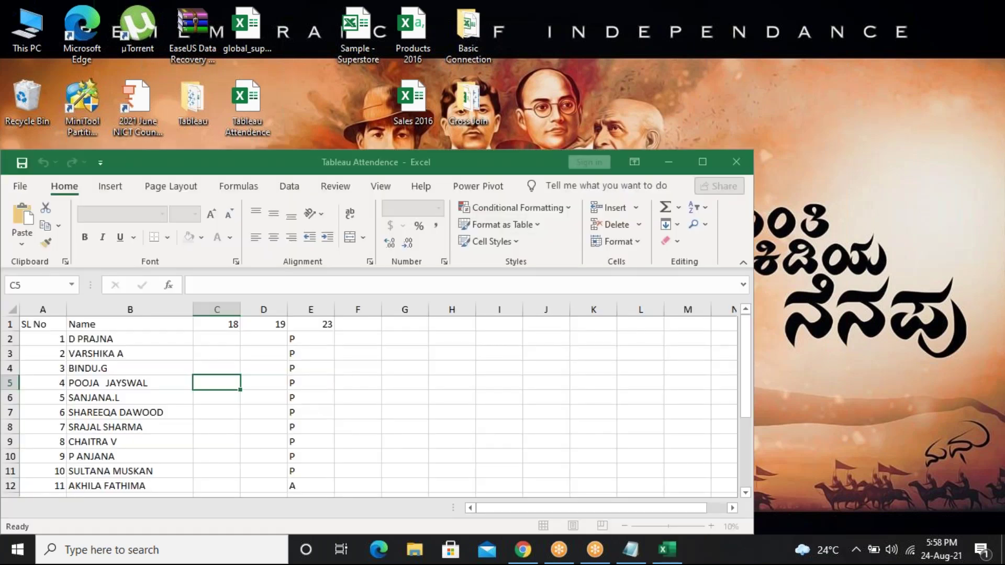
left_click(704, 164)
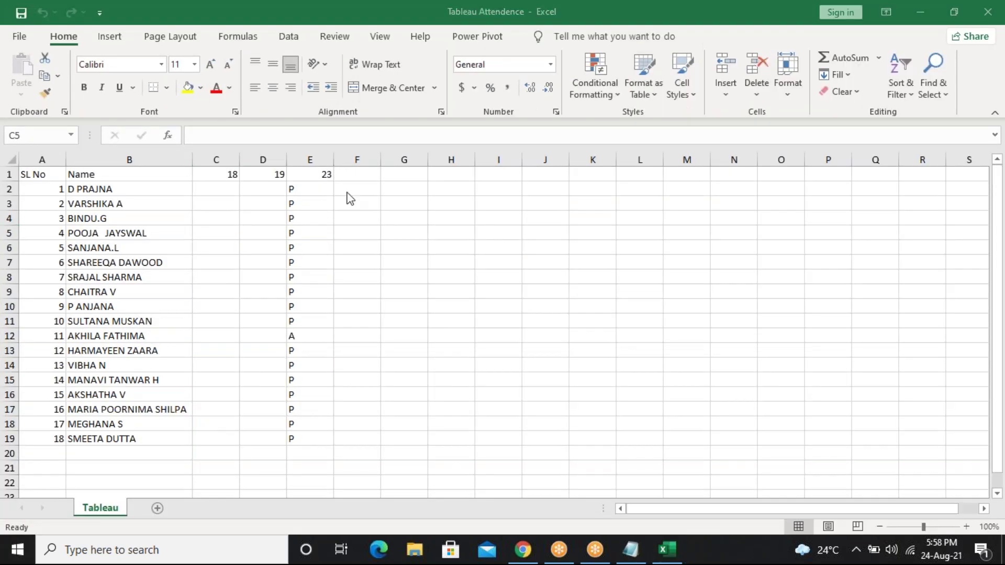
Head column F with 24 in cell F1 and enter P for the first student in F2
left_click(356, 172)
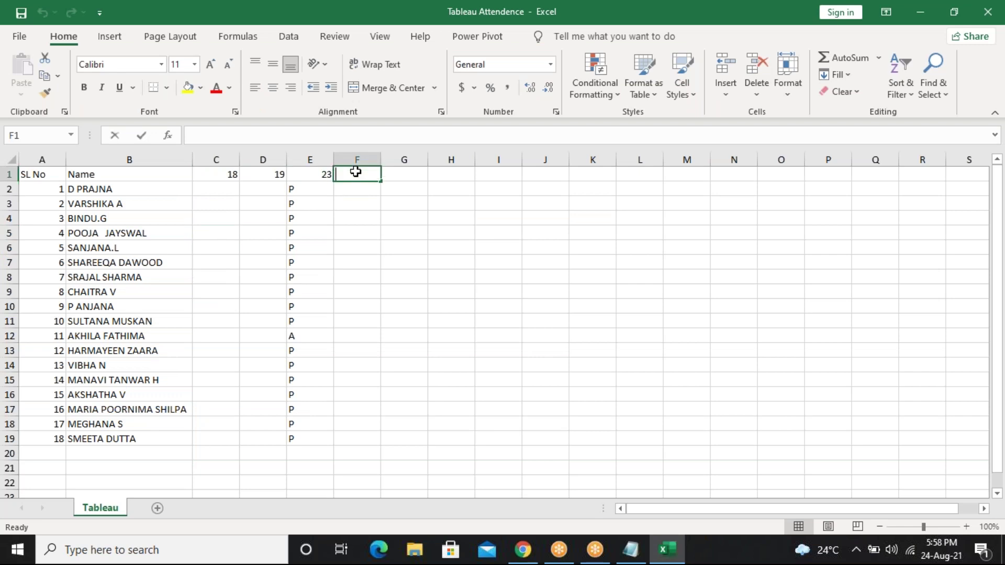
type("24")
key("Return")
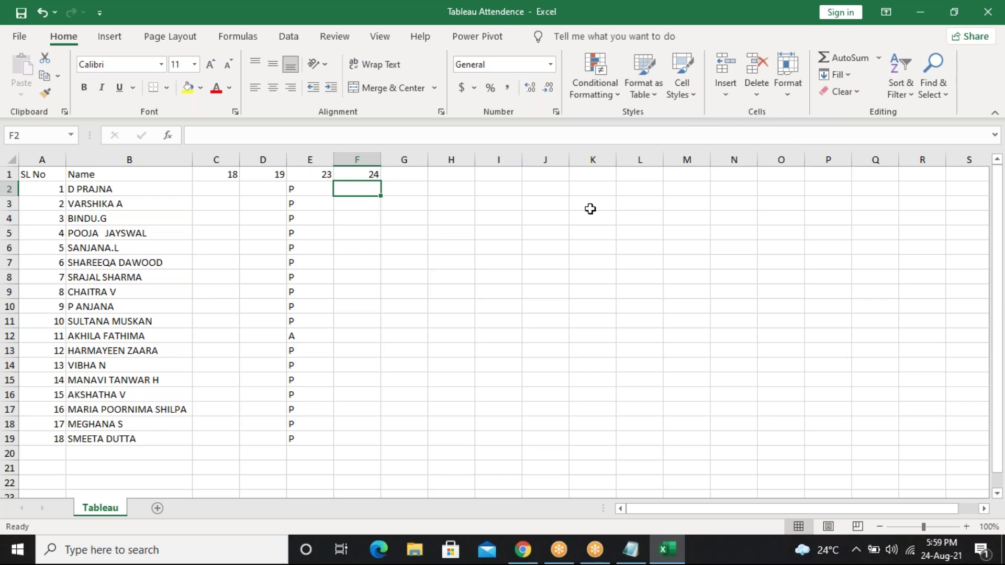
type("p")
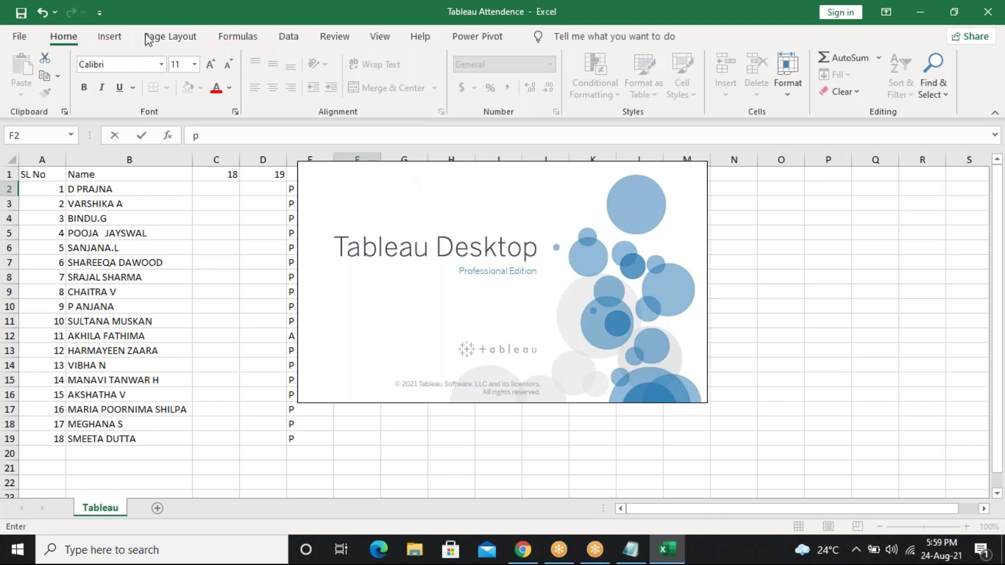
double_click(148, 12)
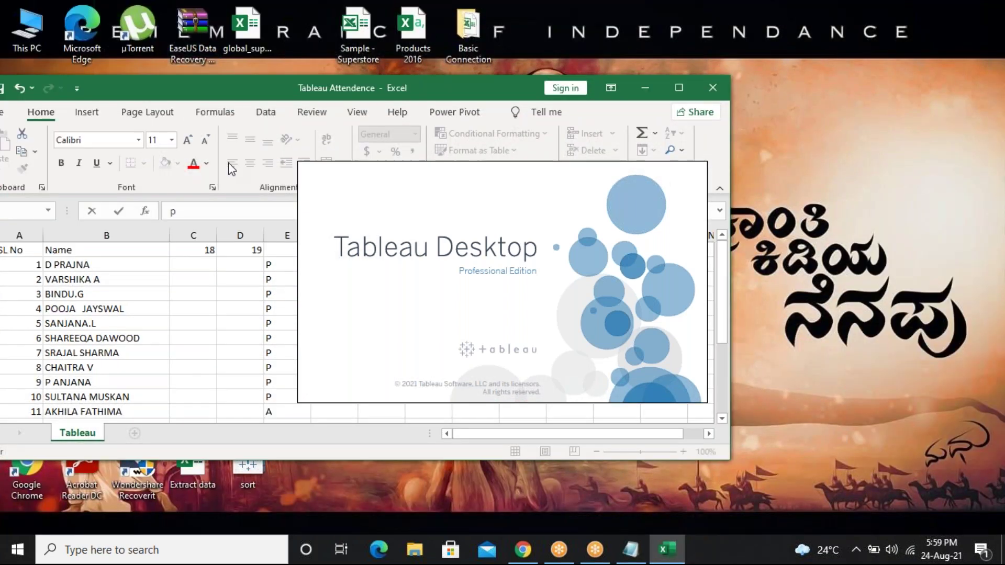
left_click_drag(488, 87, 429, 97)
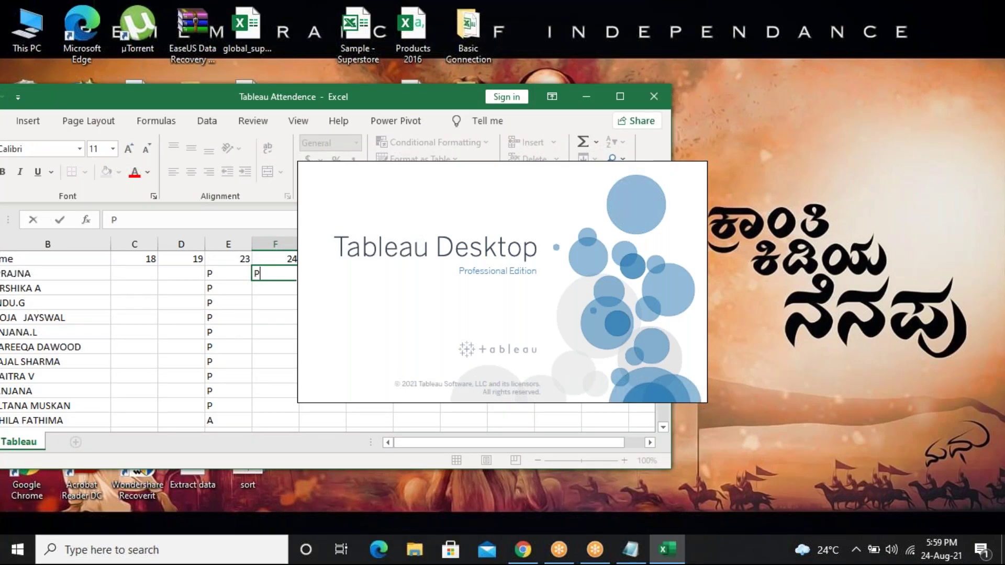
key("Return")
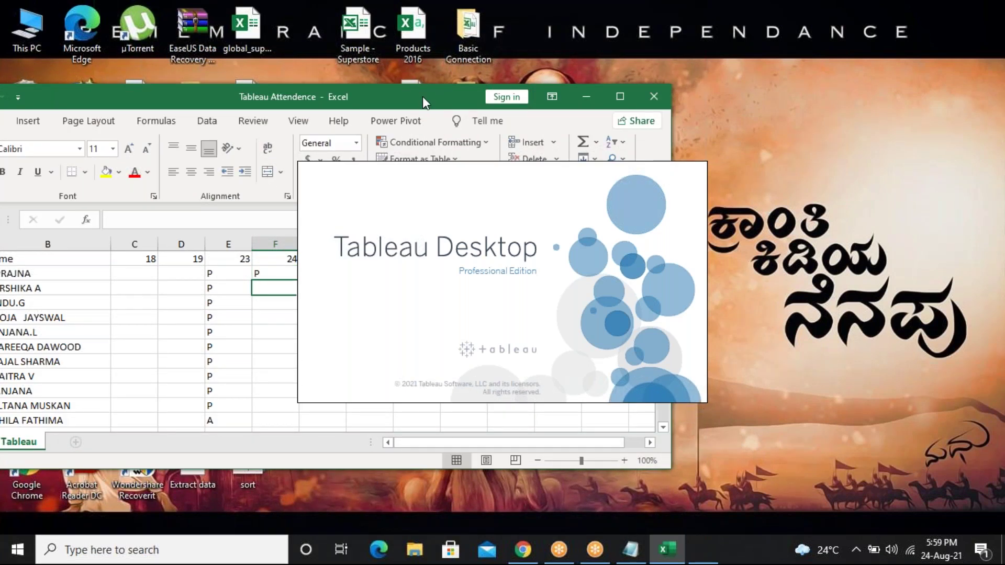
Dismiss Tableau's trial and File Recovery dialogs and minimize its start window, keeping the attendance workbook maximized
left_click_drag(422, 96, 479, 101)
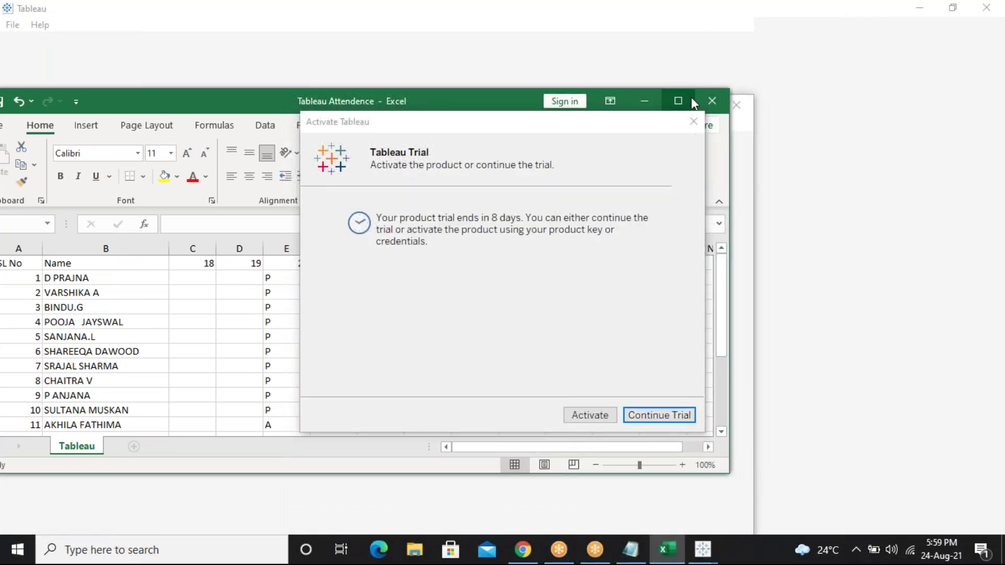
left_click(694, 122)
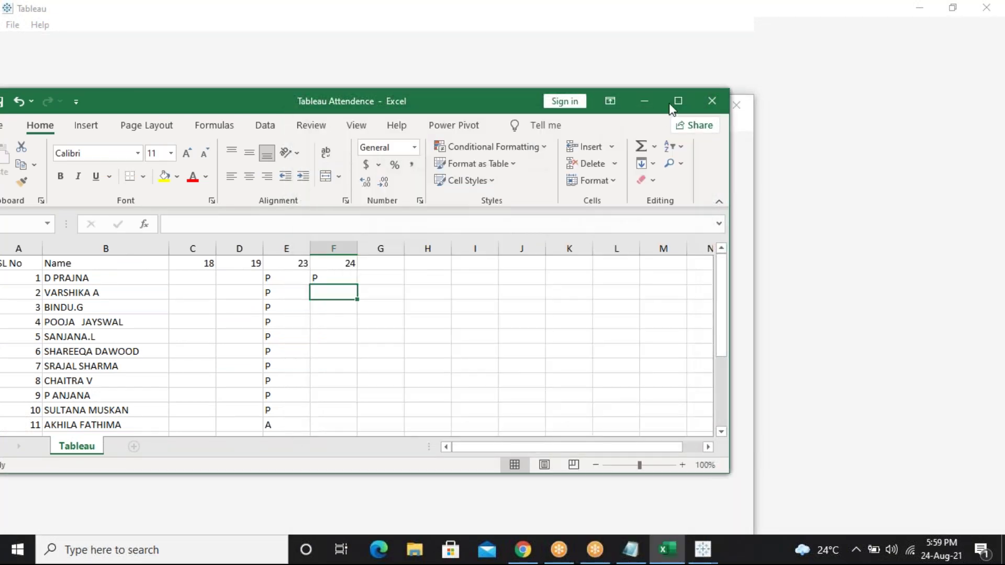
left_click(675, 101)
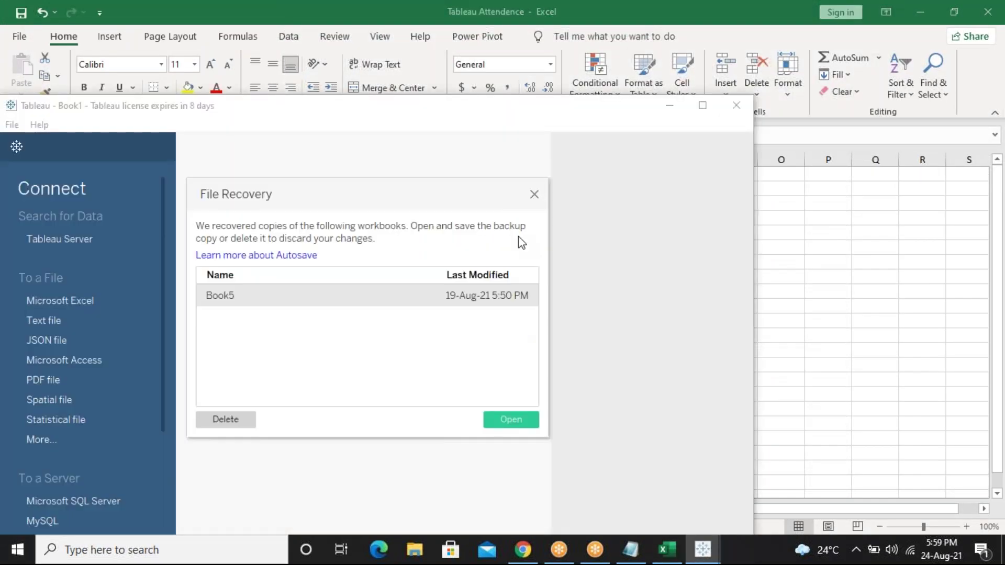
left_click(534, 194)
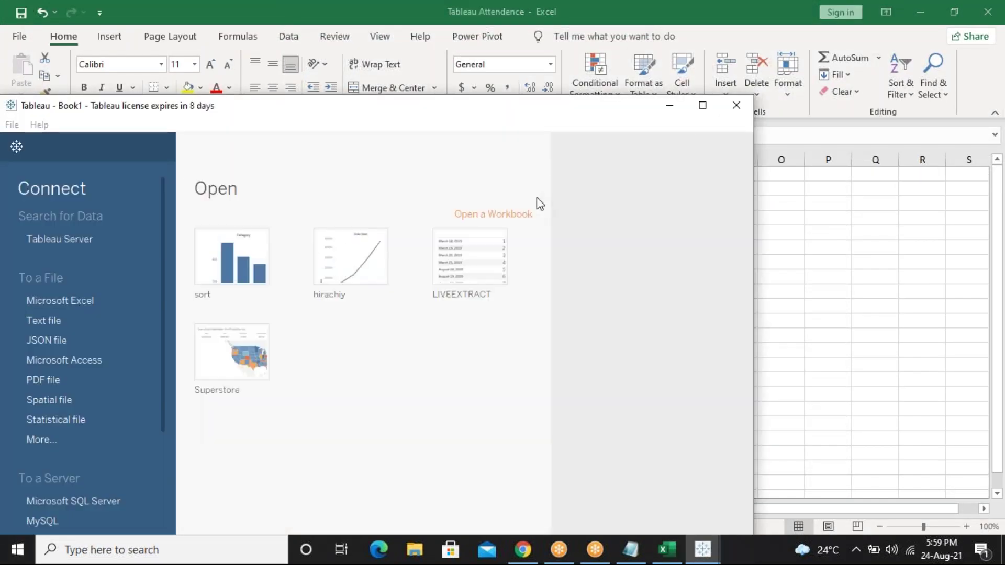
left_click(675, 106)
Switch to the Tableau Attendence workbook in Excel and enter P, A and P in cells F3 to F5
left_click(667, 556)
type("P")
key("Return")
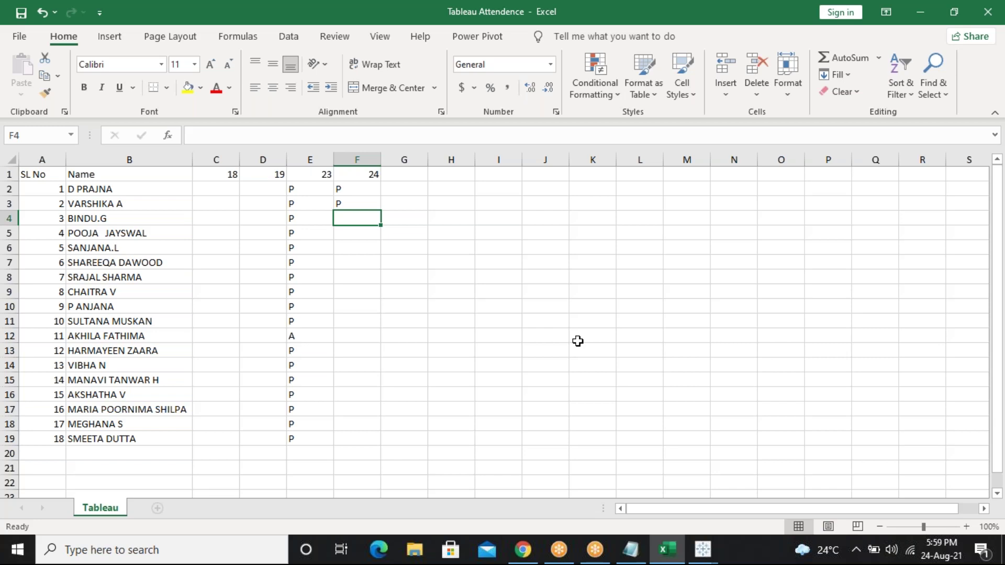
type("A")
key("Return")
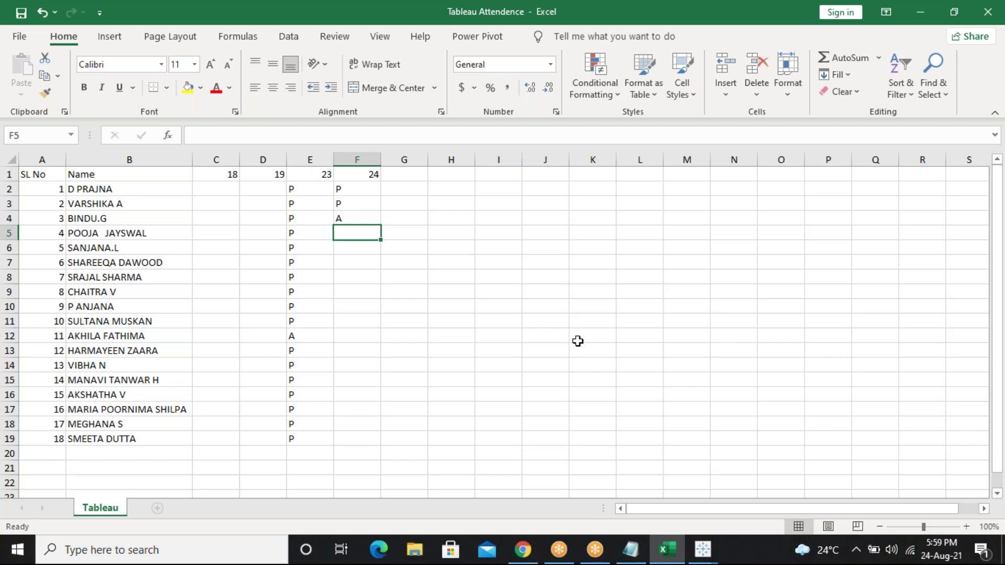
type("P")
key("Return")
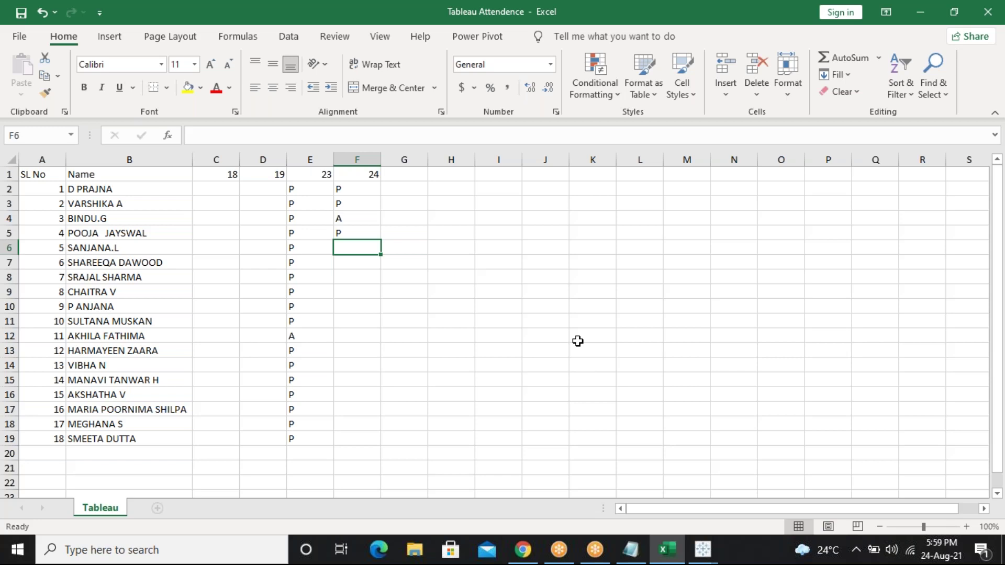
Change the third student's attendance mark in cell F4 to P
left_click(356, 220)
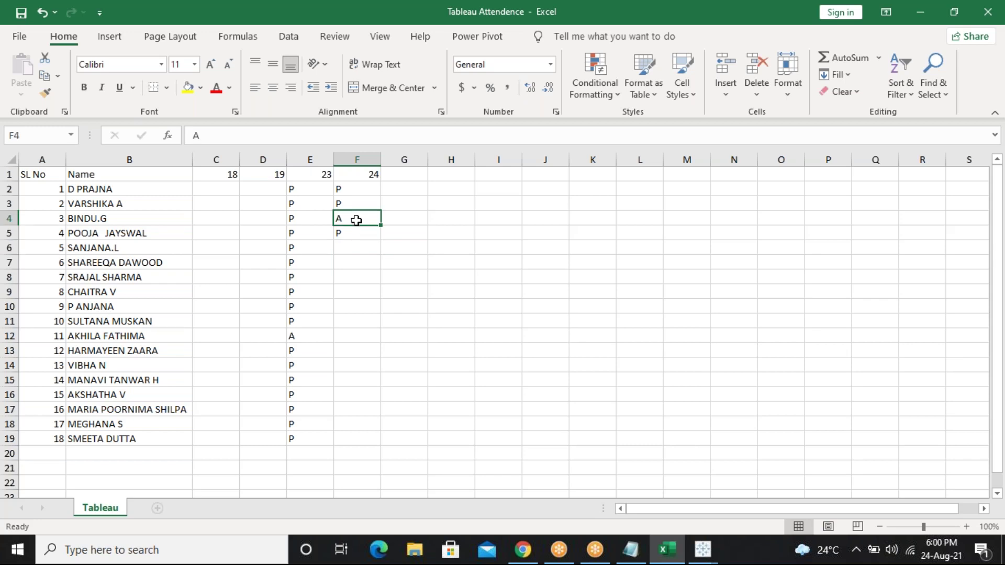
type("P")
key("Return")
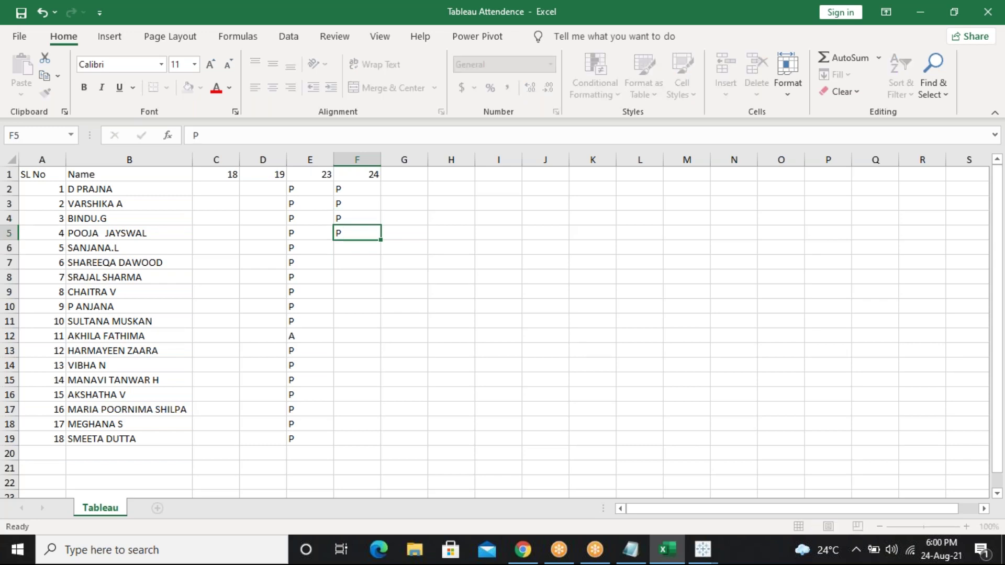
key("Return")
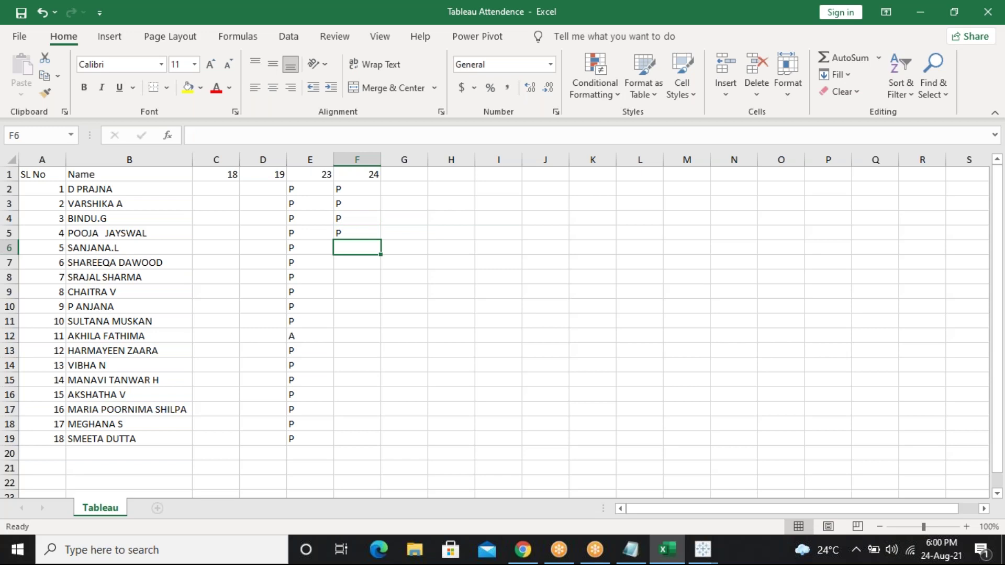
Enter the fifth to eleventh students' attendance for the 24th in cells F6 to F12 as P, A, P, A, P, P and A
type("P")
key("Return")
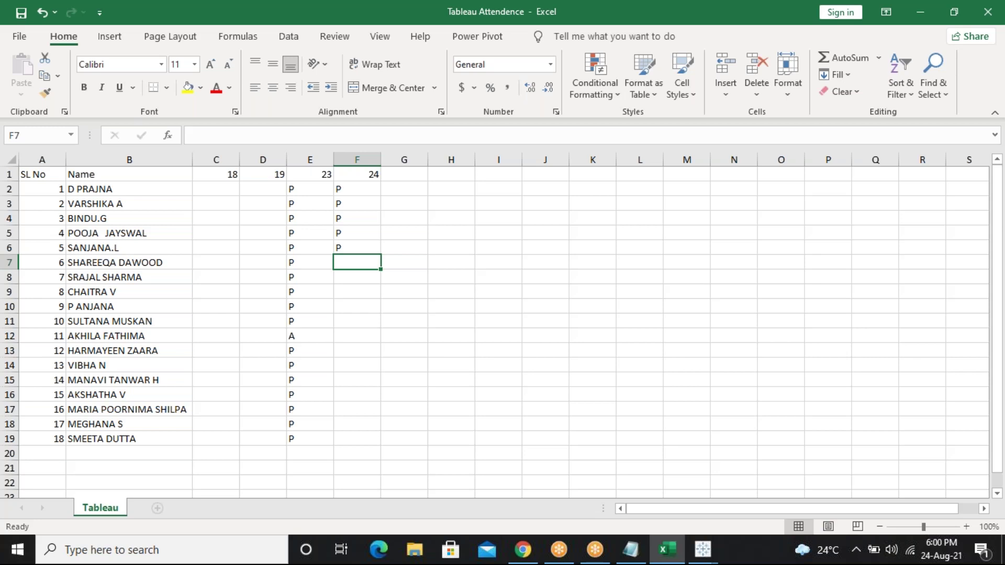
type("A")
key("Return")
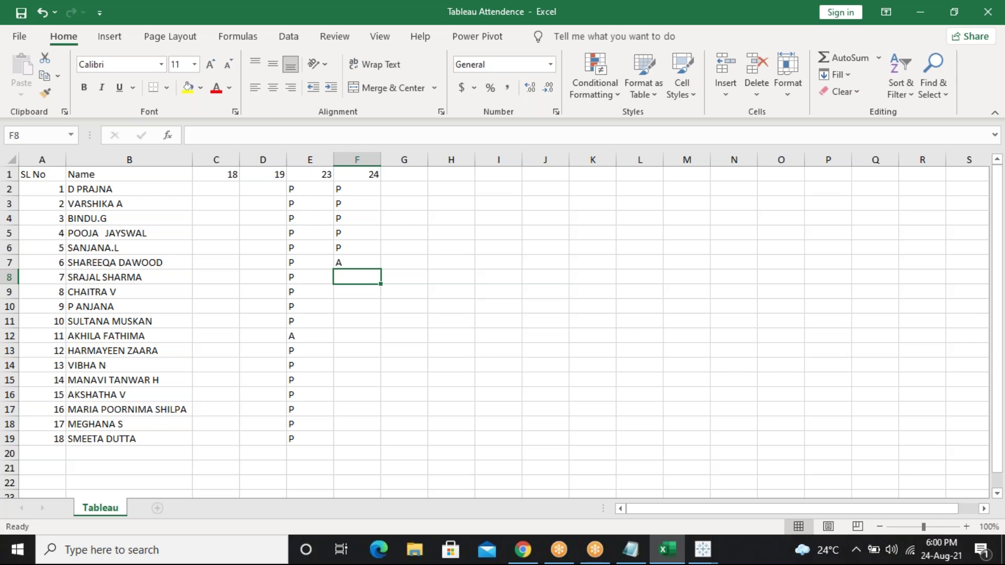
type("P")
key("Return")
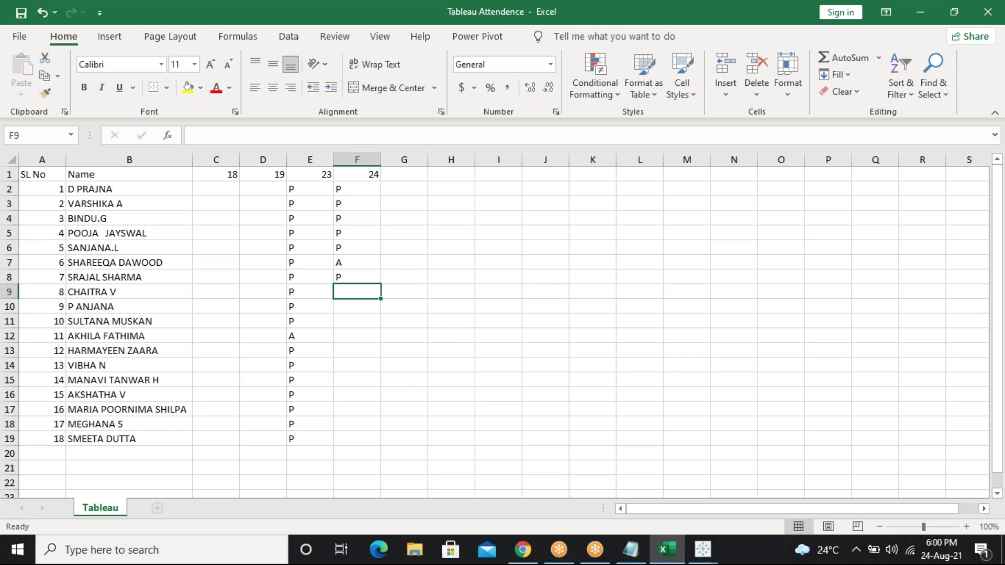
type("A")
key("Return")
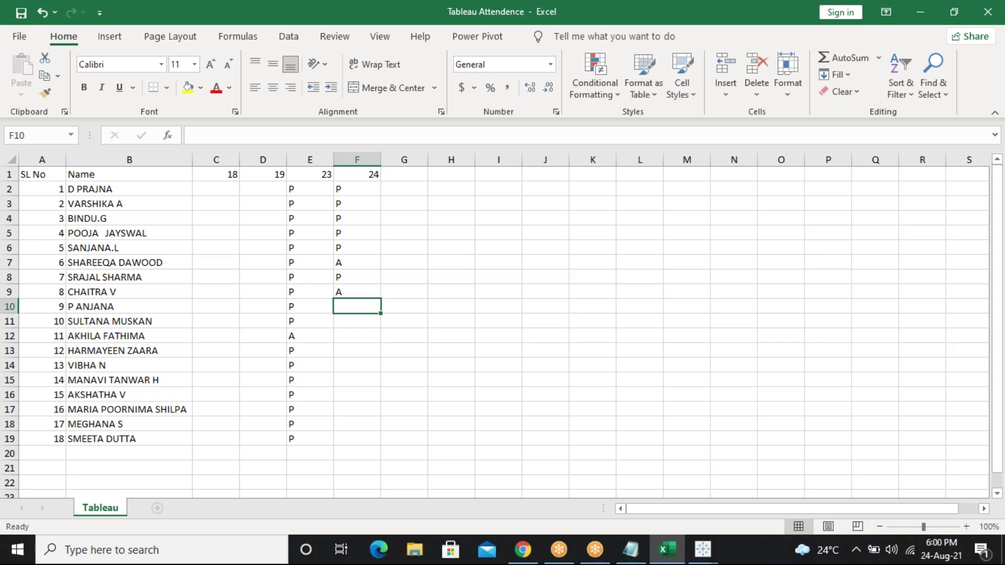
type("P")
key("Return")
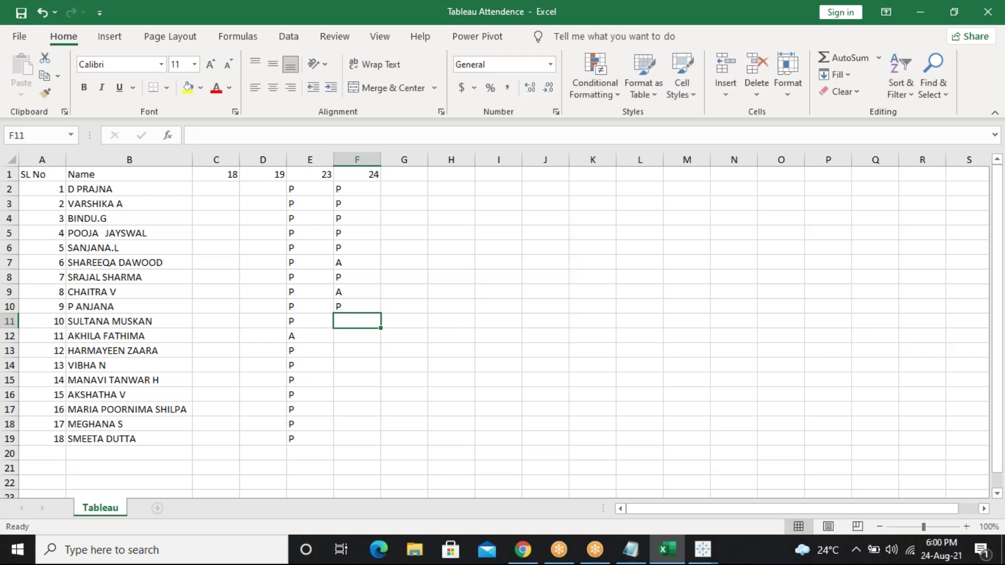
type("P")
key("Return")
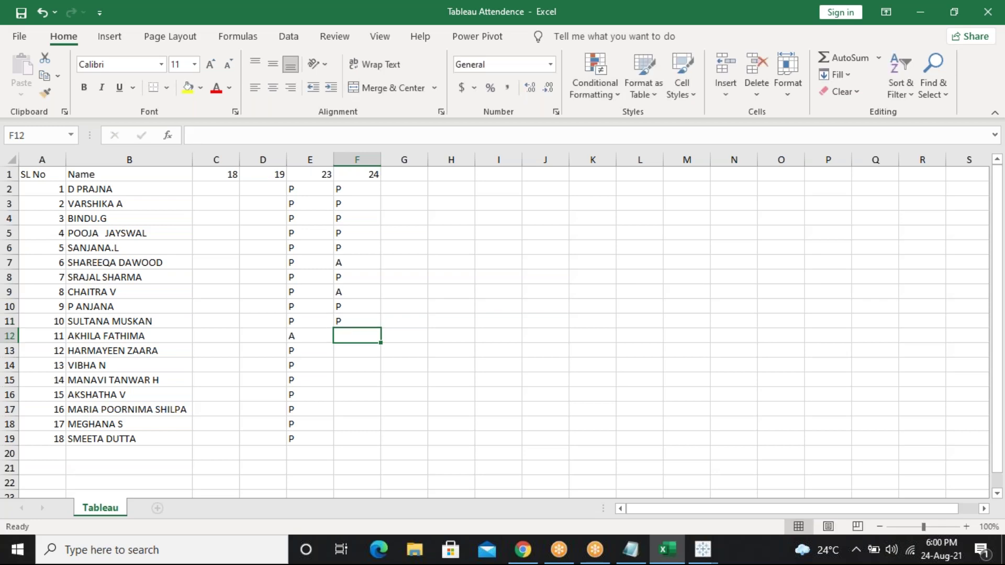
type("A")
key("Return")
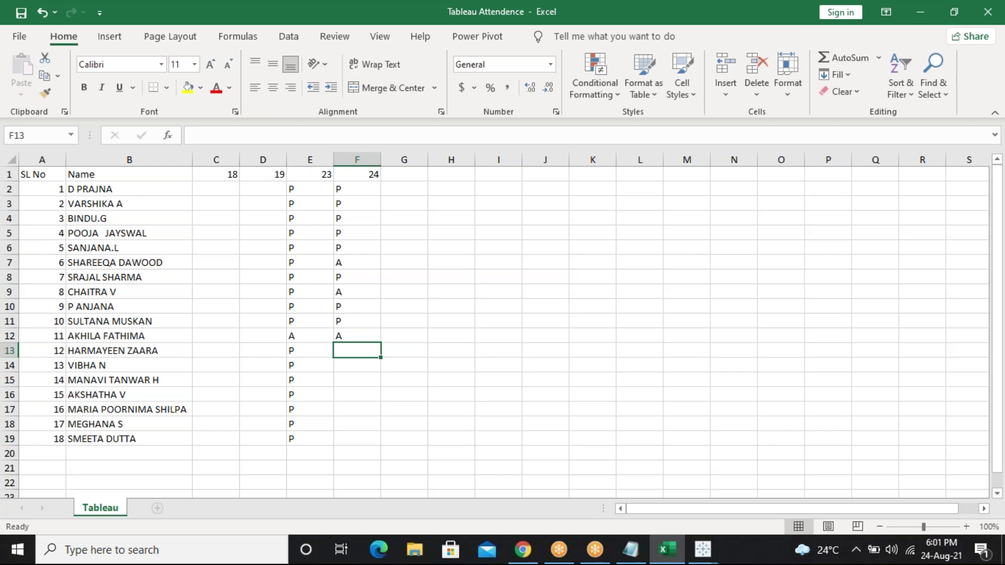
Enter P for the twelfth to eighteenth students in cells F13 to F19 and save the attendance workbook
type("P")
key("Return")
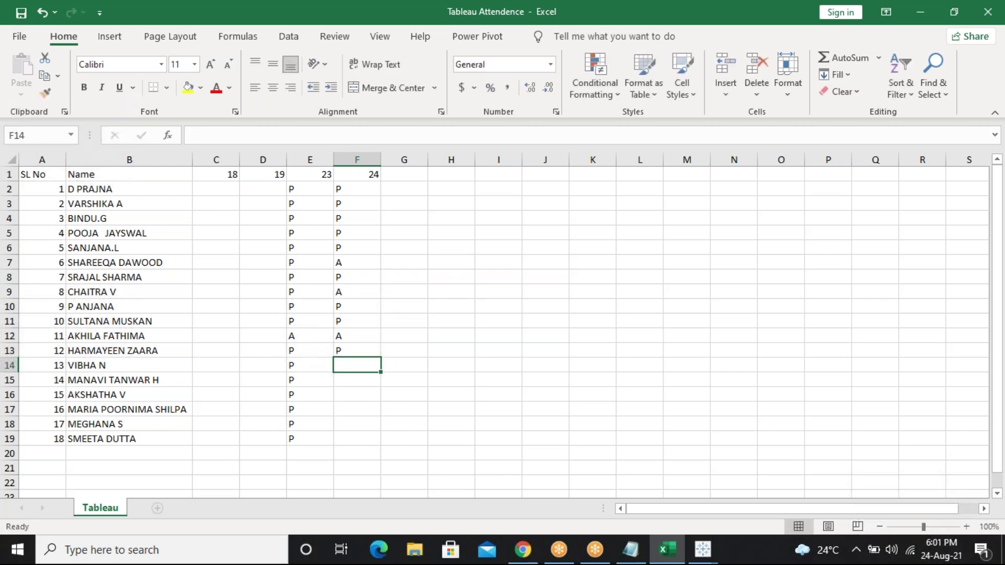
type("P")
key("Return")
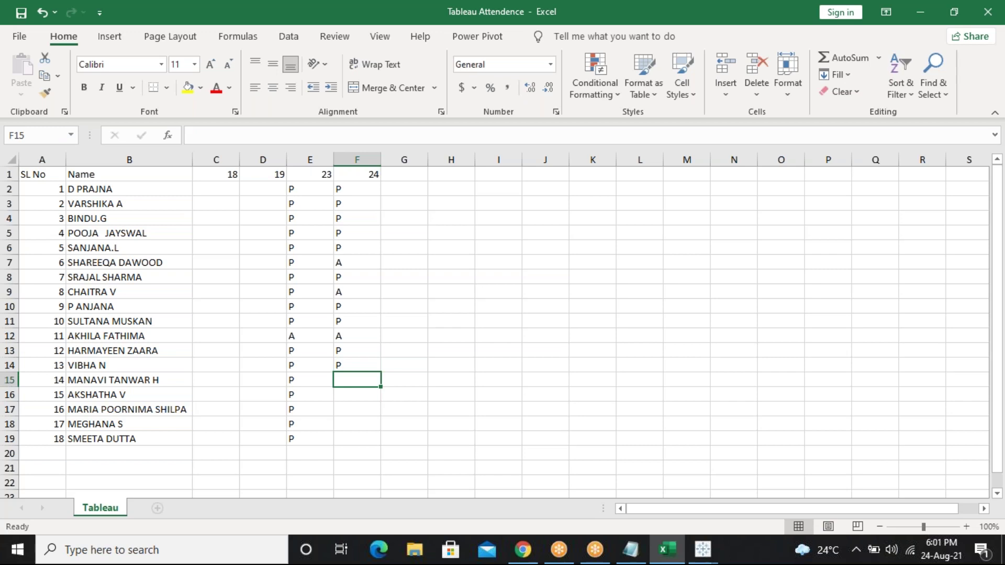
type("P")
key("Return")
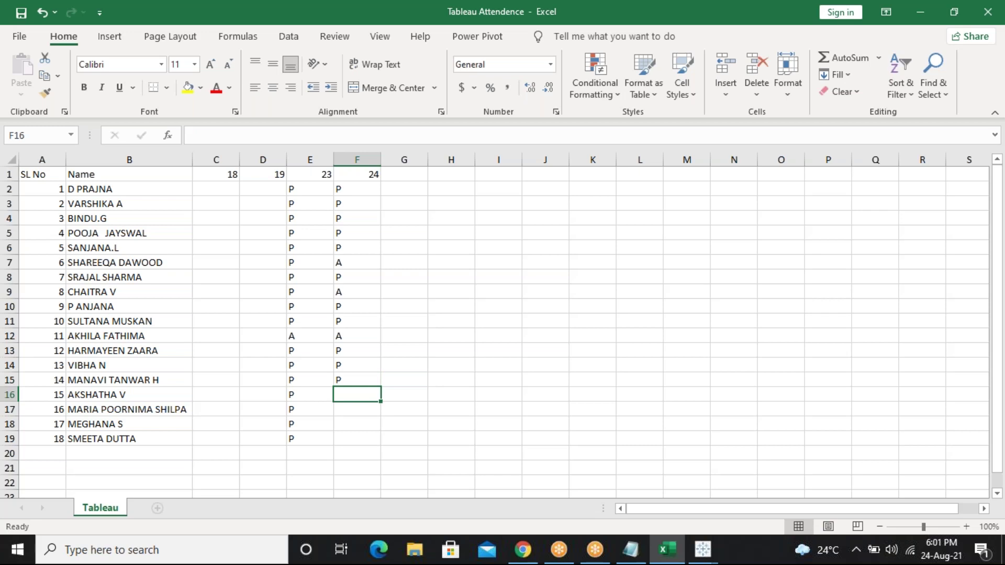
type("P")
key("Return")
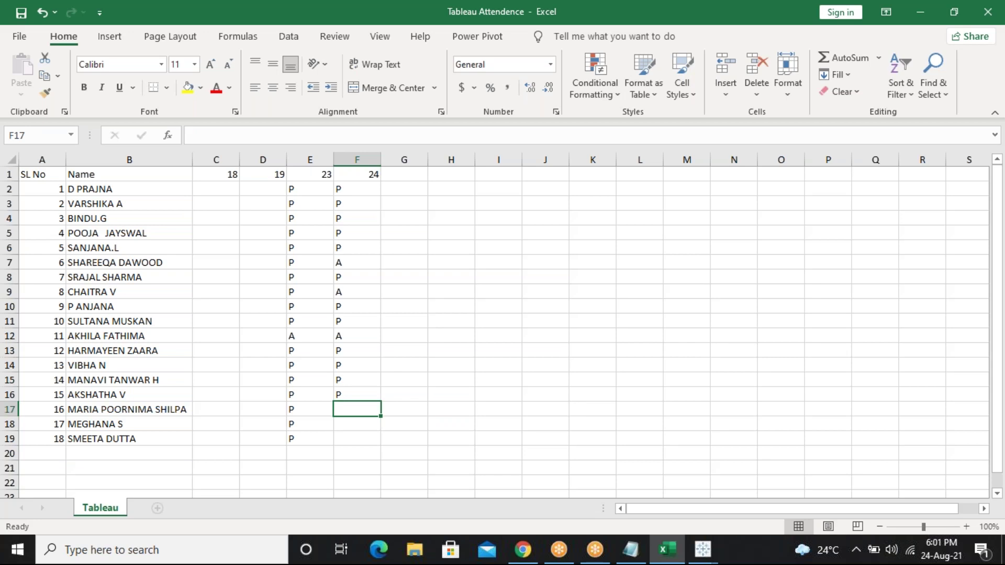
type("P")
key("Return")
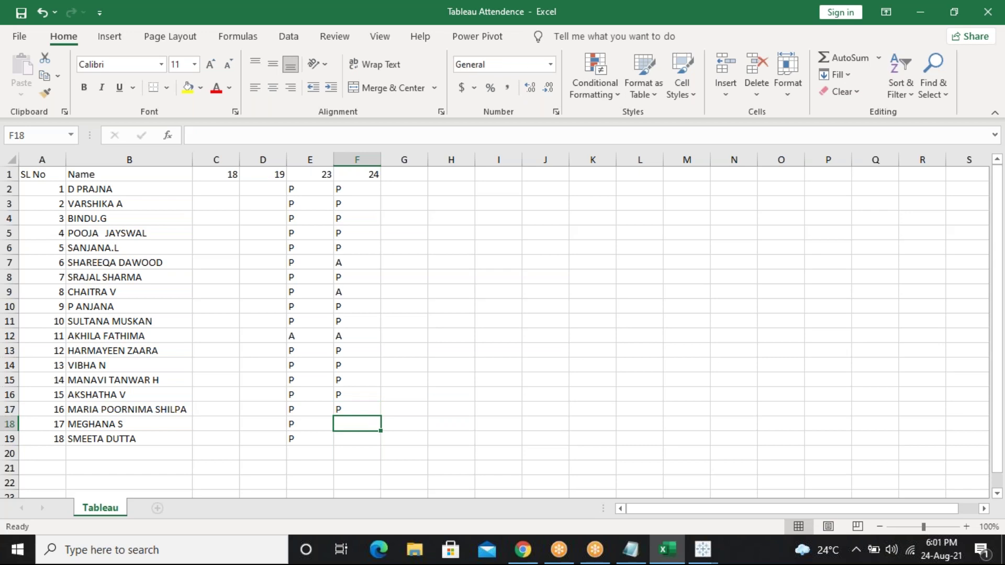
type("P")
key("Return")
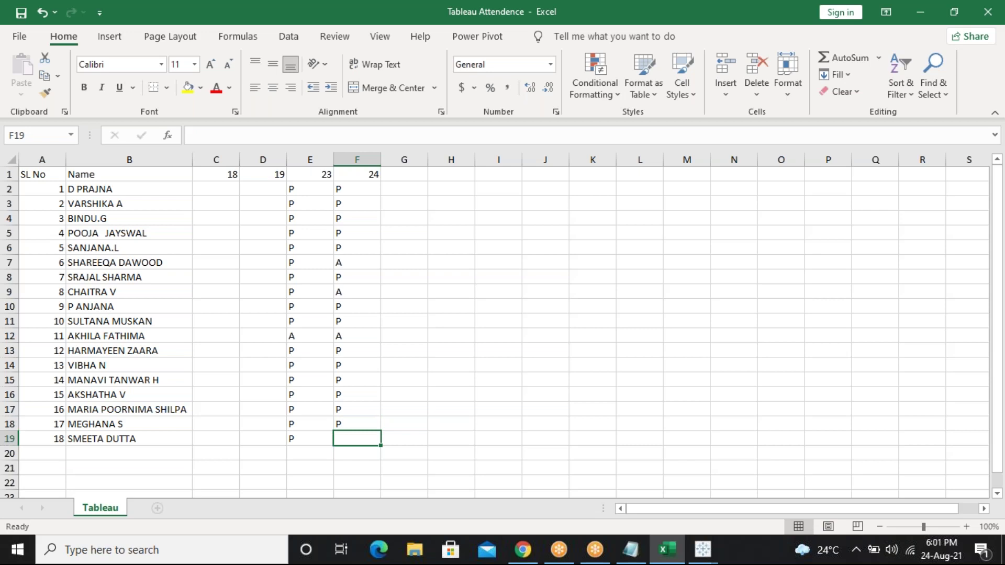
type("P")
key("Return")
key("ctrl+s")
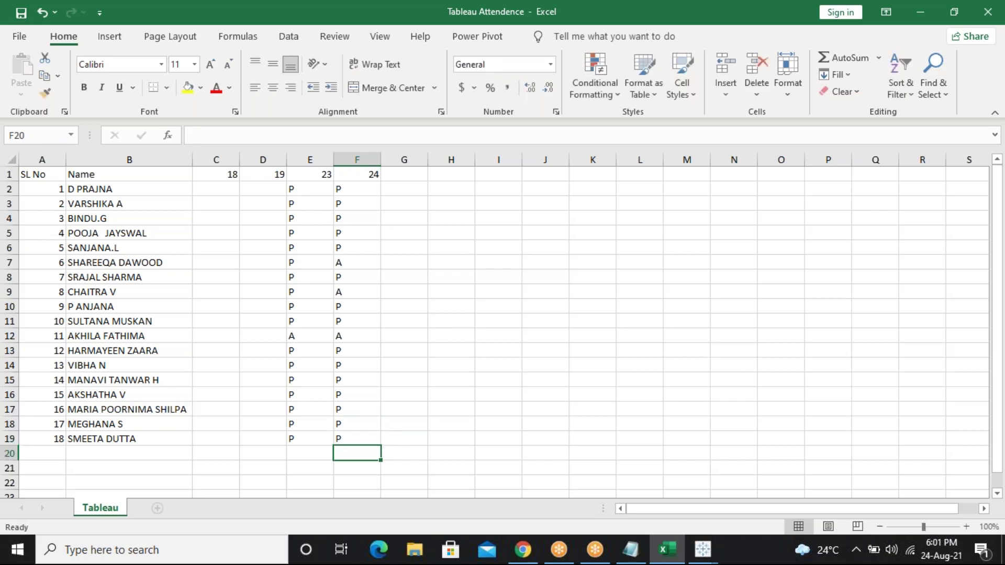
Switch to the sort workbook in Tableau and add a blank worksheet after Sheet 5
double_click(149, 13)
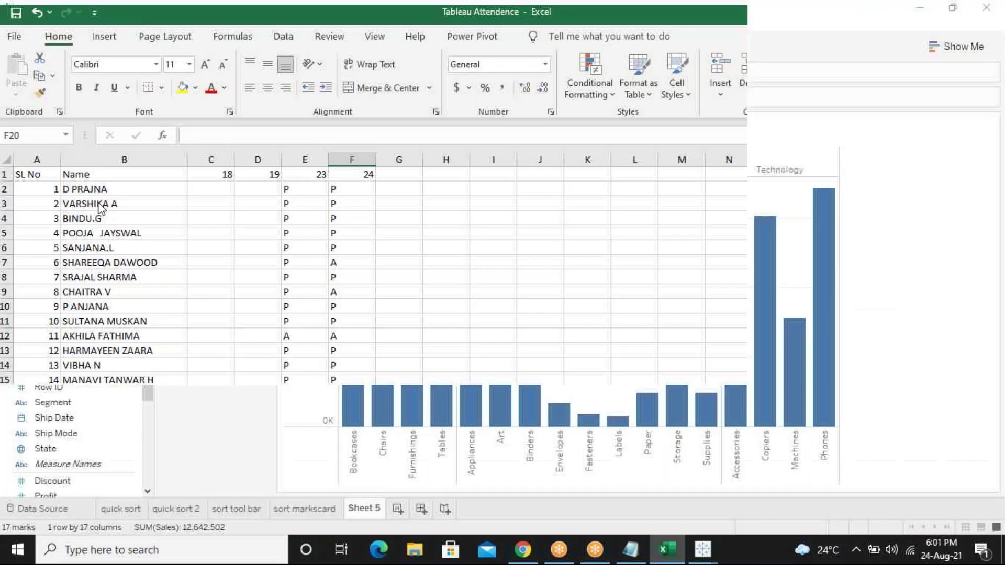
left_click(672, 222)
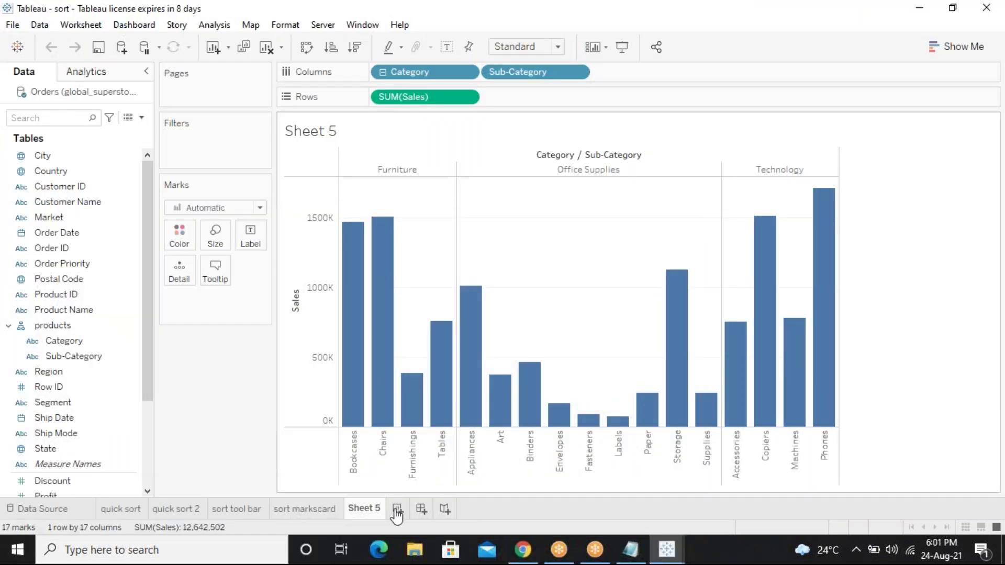
left_click(397, 510)
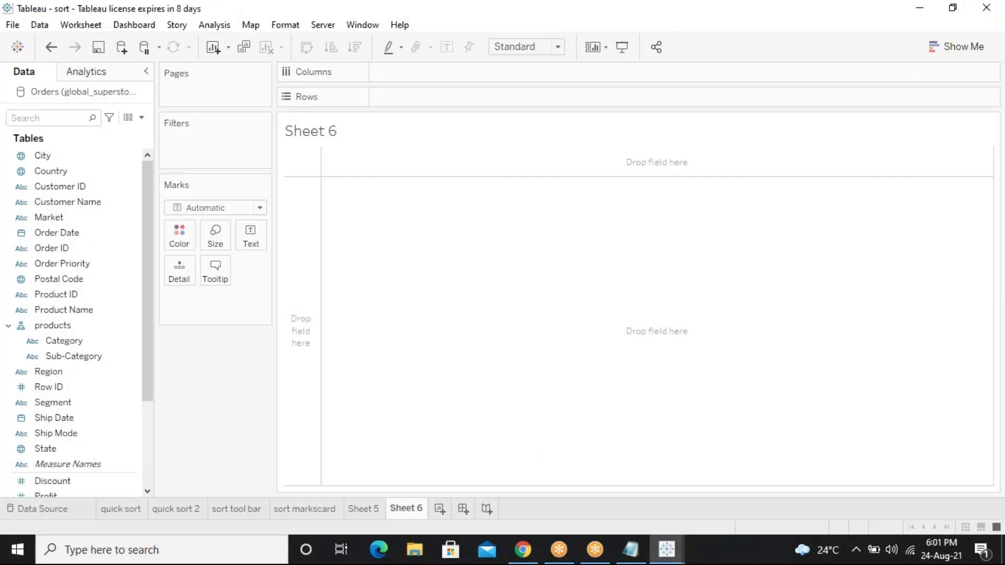
Return to Sheet 5 and swap its rows and columns to make the bars horizontal
left_click(366, 511)
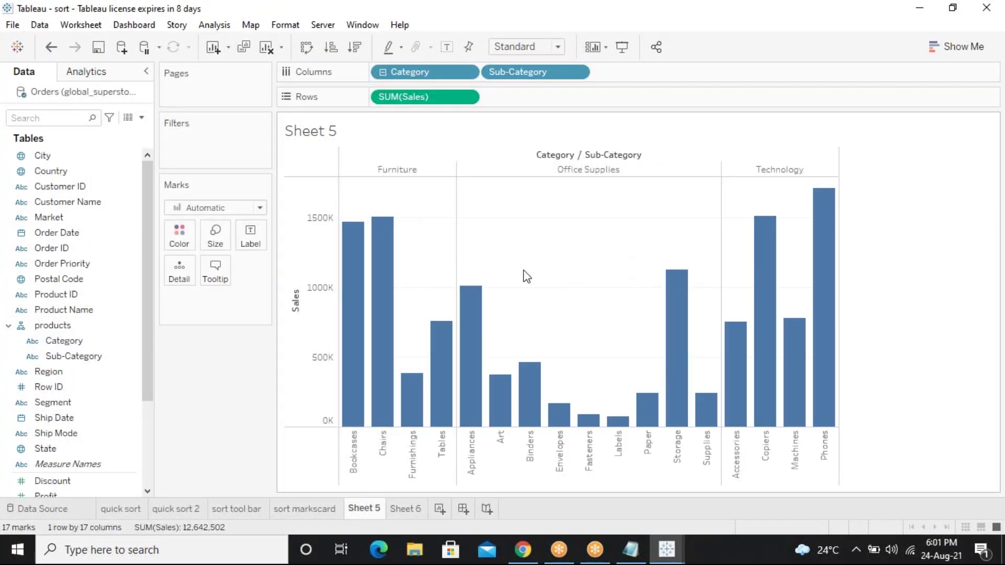
left_click(306, 47)
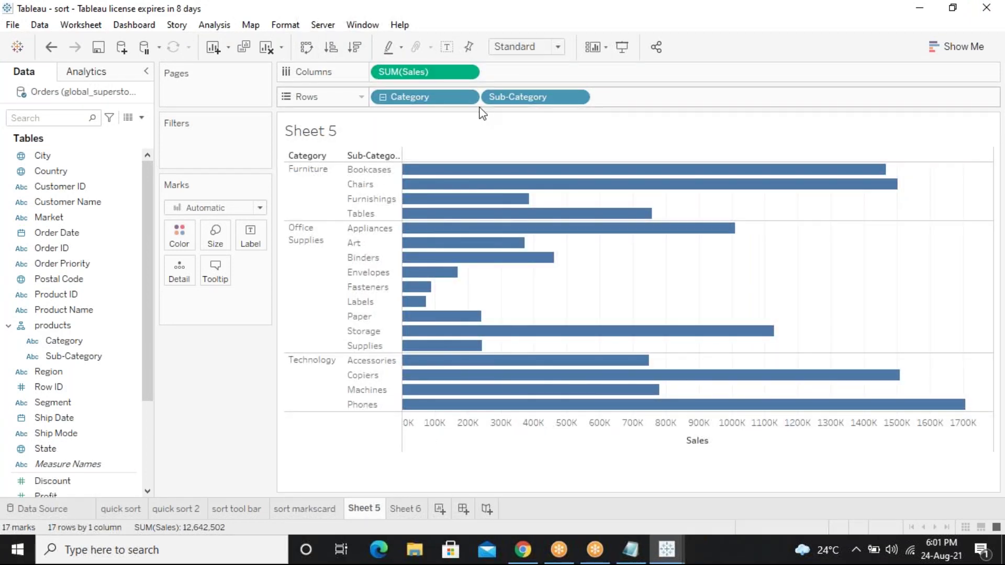
Try sorting Category by data source order in descending order, and clear that sort
left_click(466, 97)
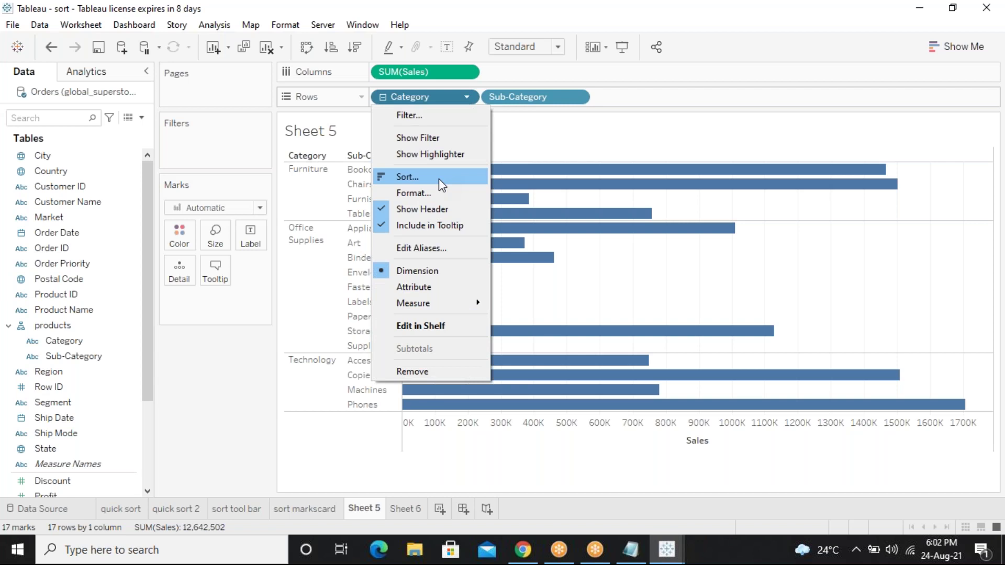
key("Escape")
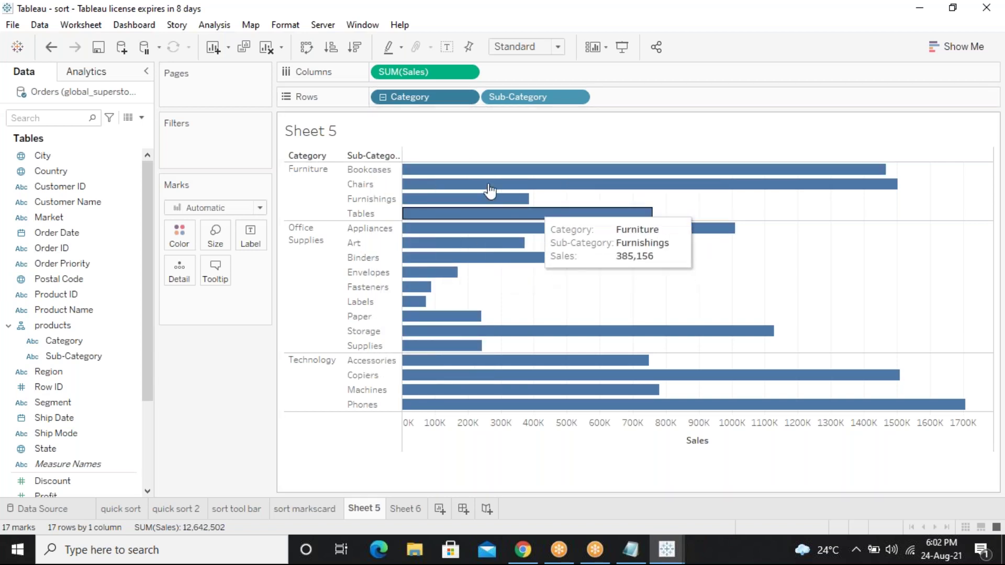
mouse_move(478, 174)
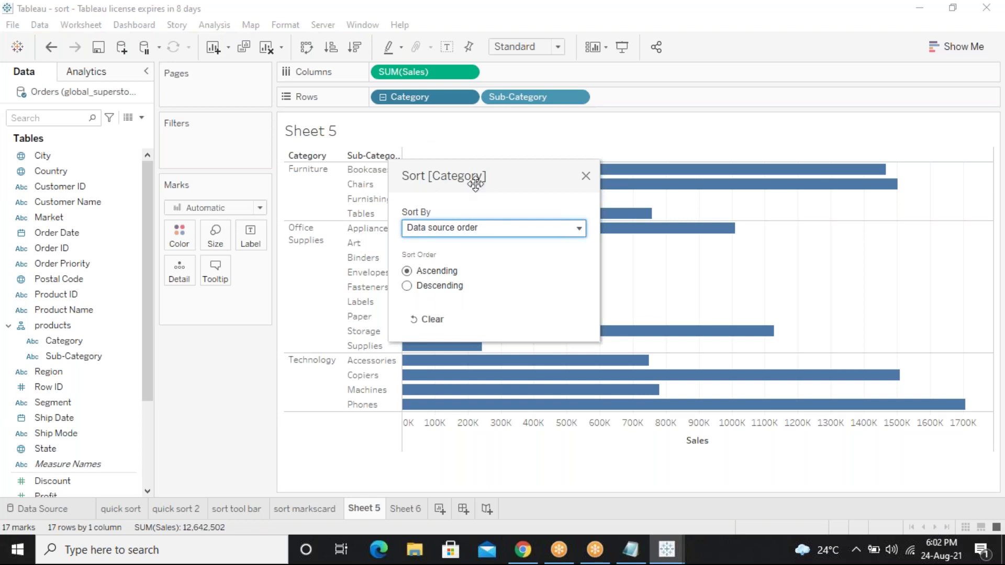
left_click_drag(478, 175, 619, 169)
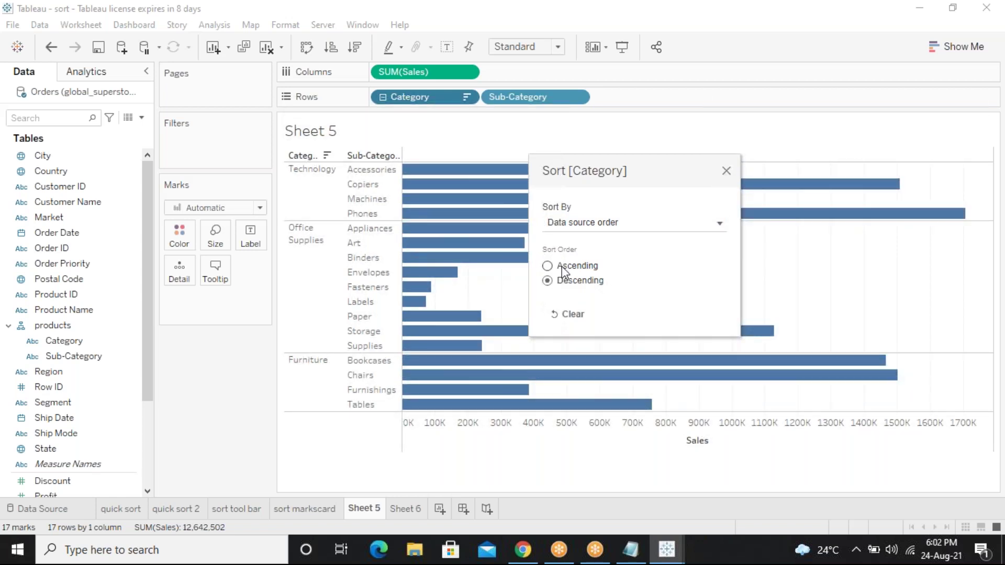
left_click(566, 322)
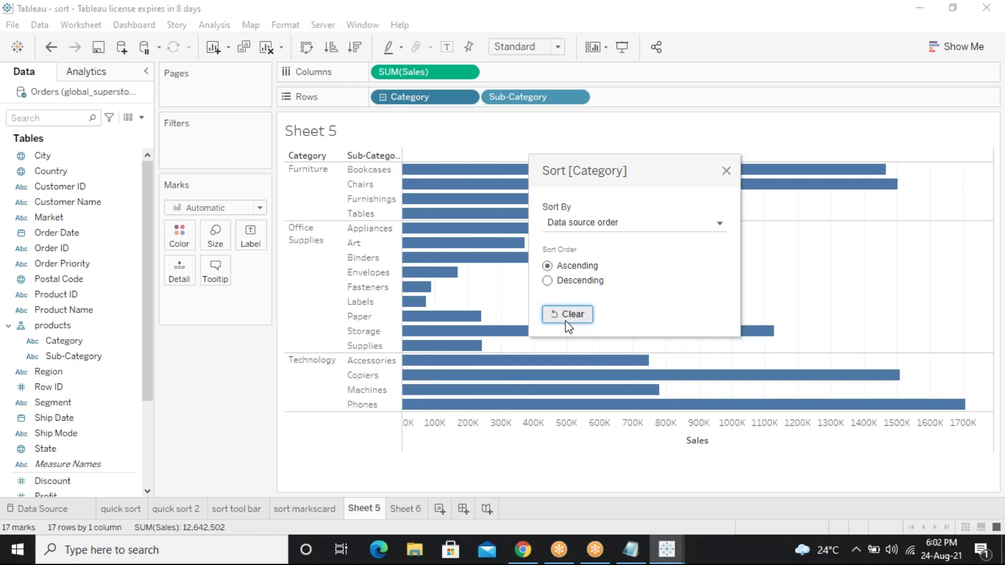
Sort Category alphabetically, trying the descending order before setting it back to ascending
left_click(605, 223)
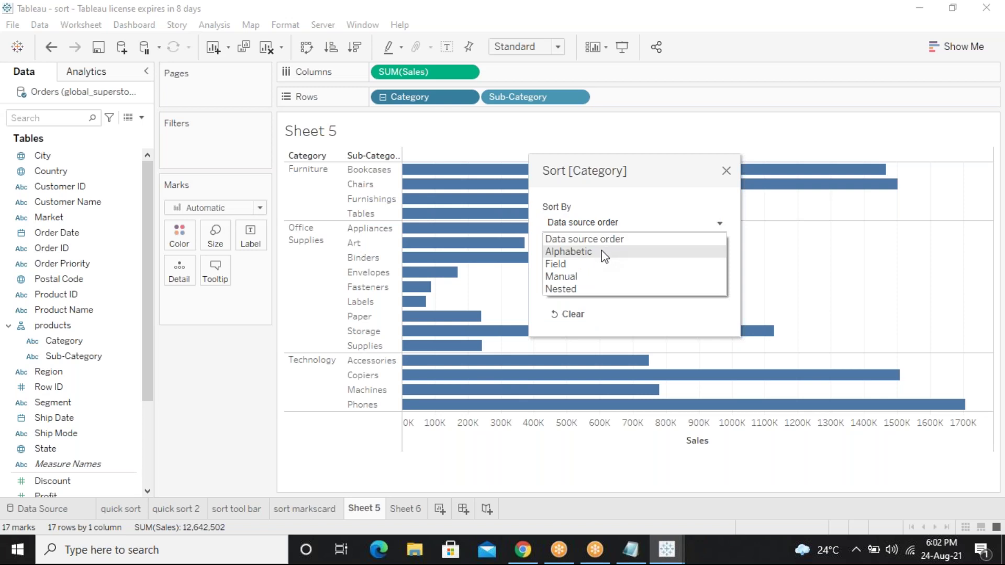
left_click(601, 250)
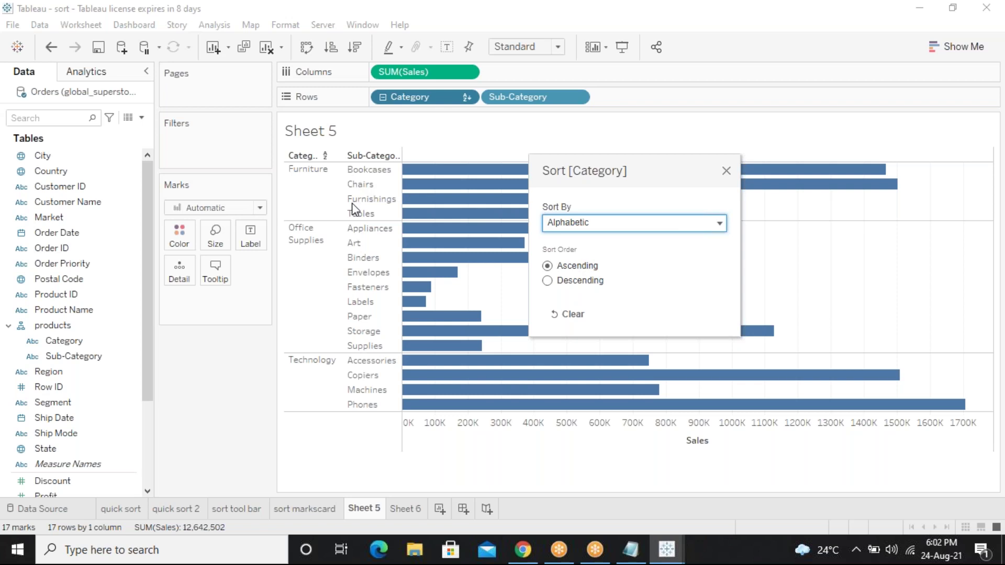
left_click(590, 281)
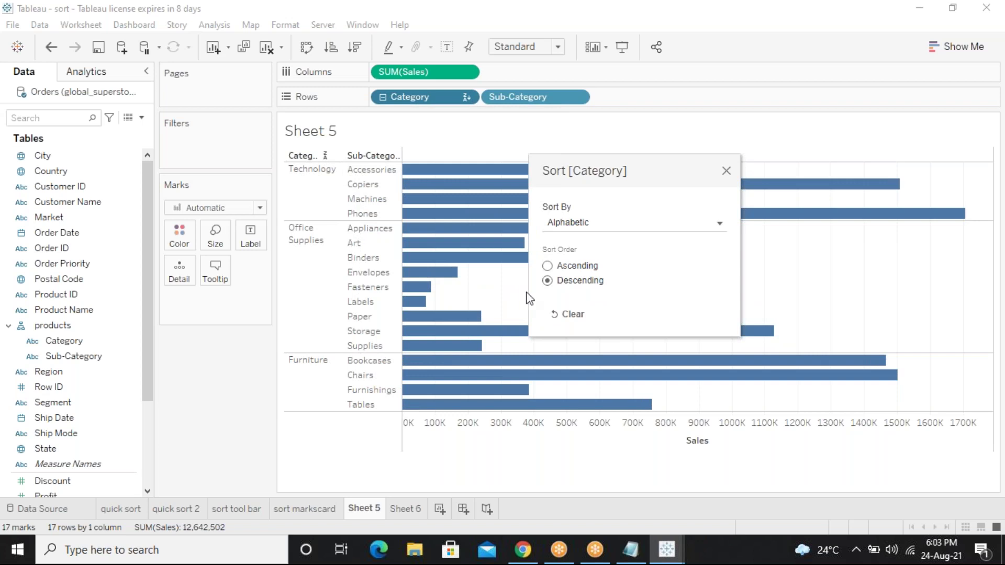
left_click(578, 267)
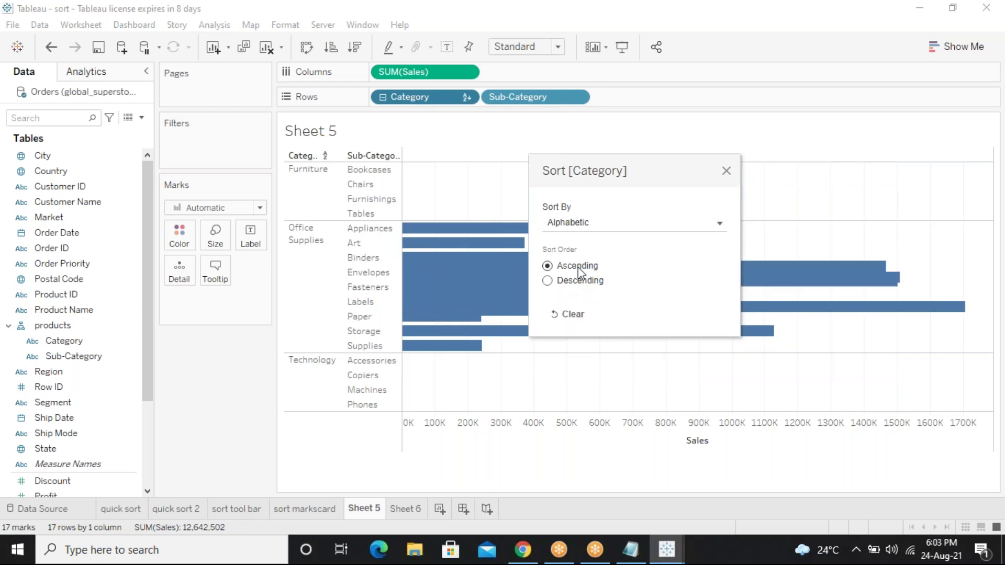
Sort Category by field in ascending order of Sales with the Sum aggregation, and review the other aggregation choices
left_click(602, 226)
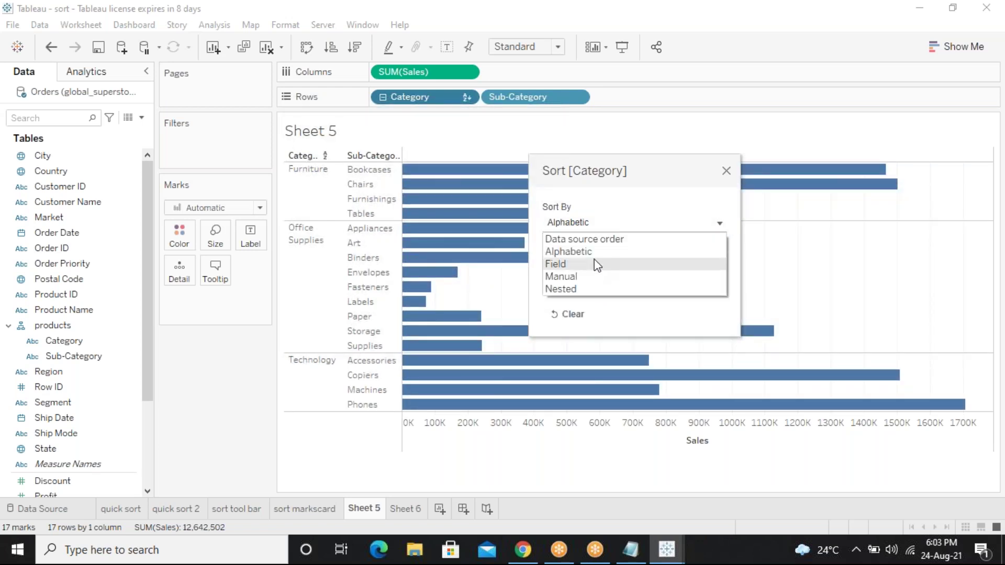
left_click(590, 268)
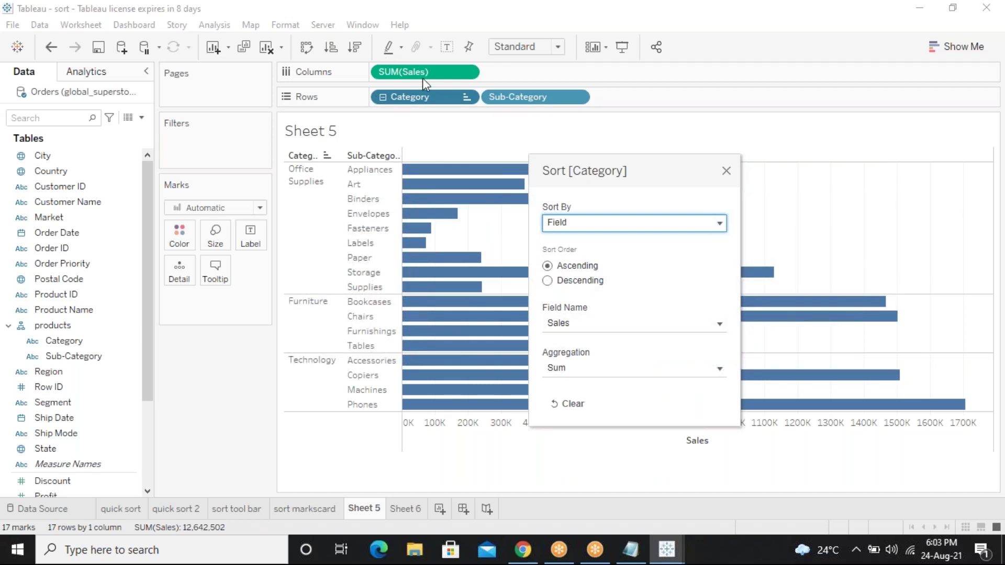
left_click(604, 369)
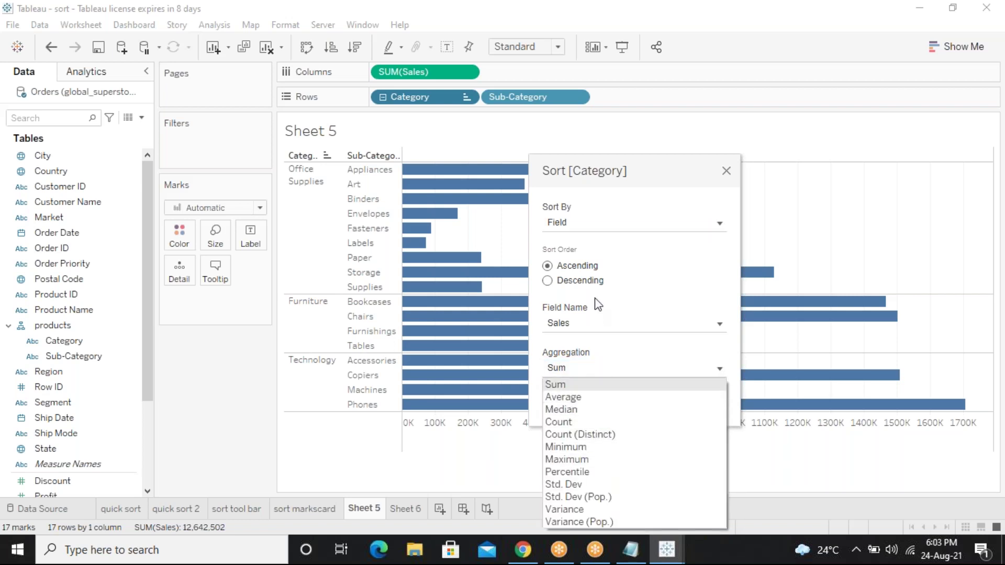
left_click(652, 359)
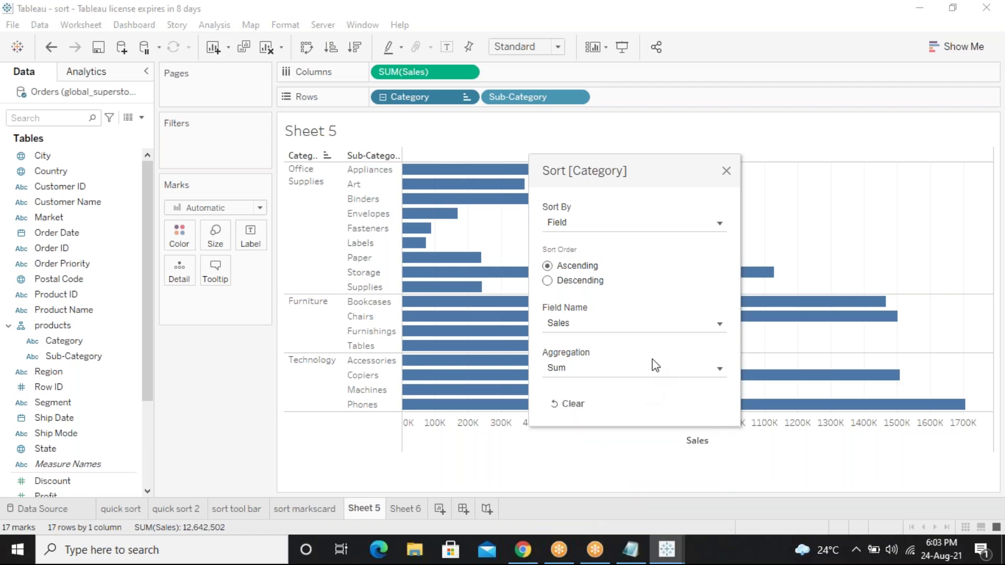
Try the manual sort method for Category, and change the sort method to Nested
left_click(567, 223)
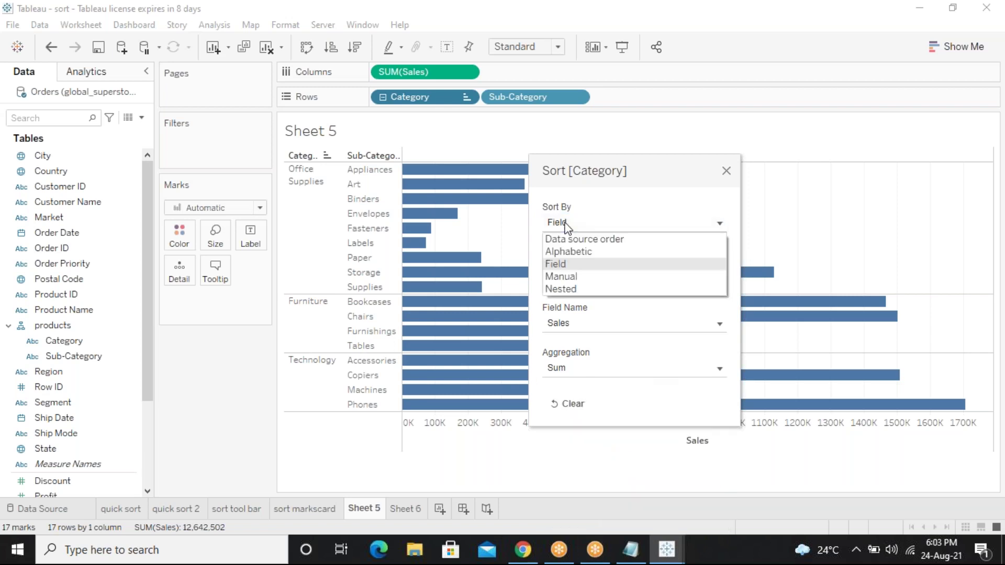
left_click(574, 279)
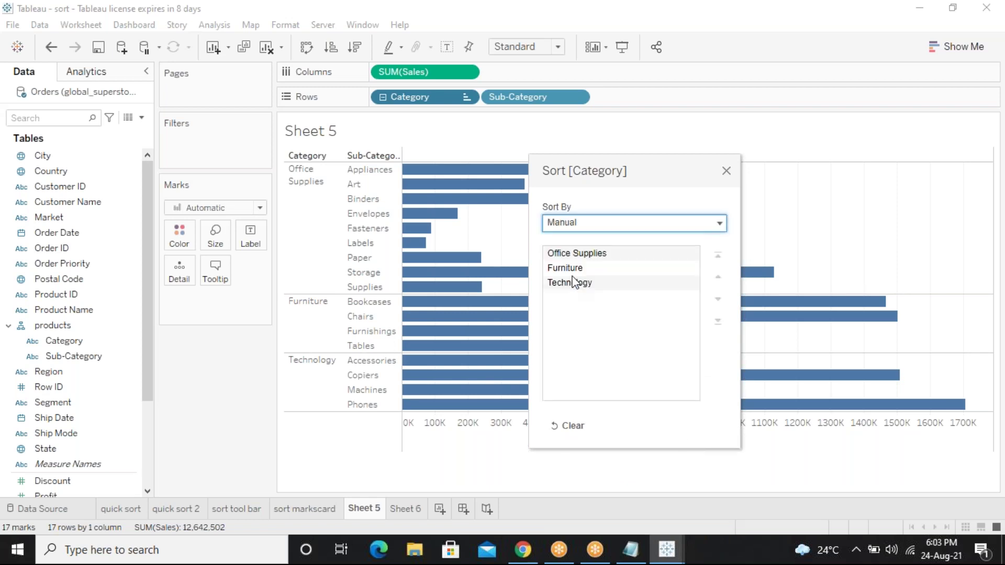
left_click(723, 225)
left_click(723, 225)
left_click(721, 226)
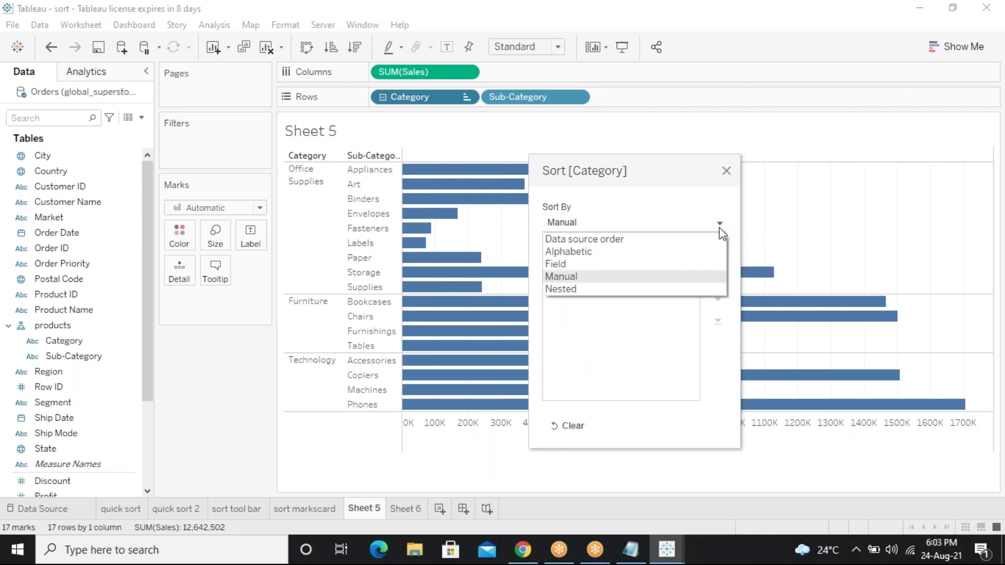
left_click(589, 291)
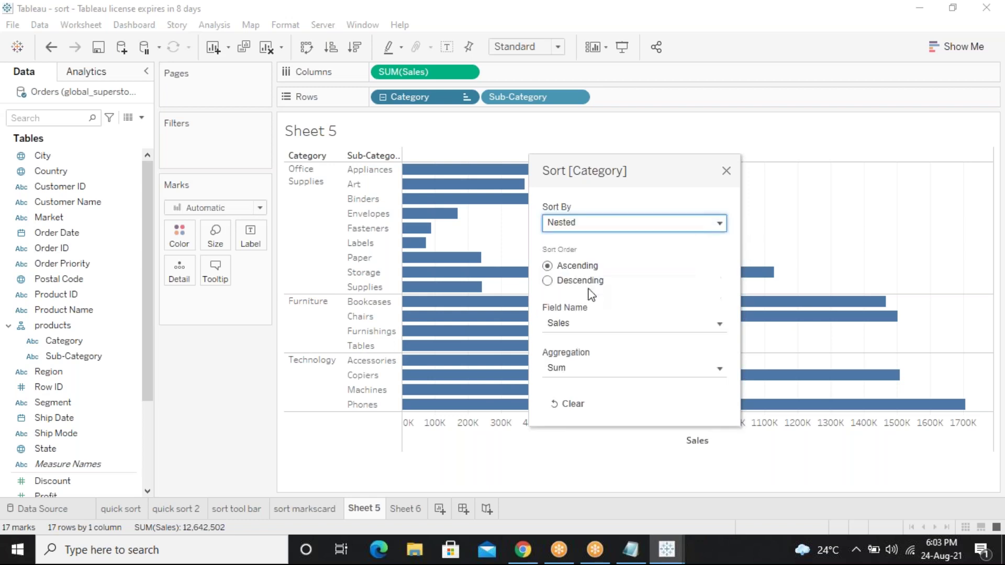
Review the available fields for the nested Category sort and set the sort field to Order ID
left_click(568, 325)
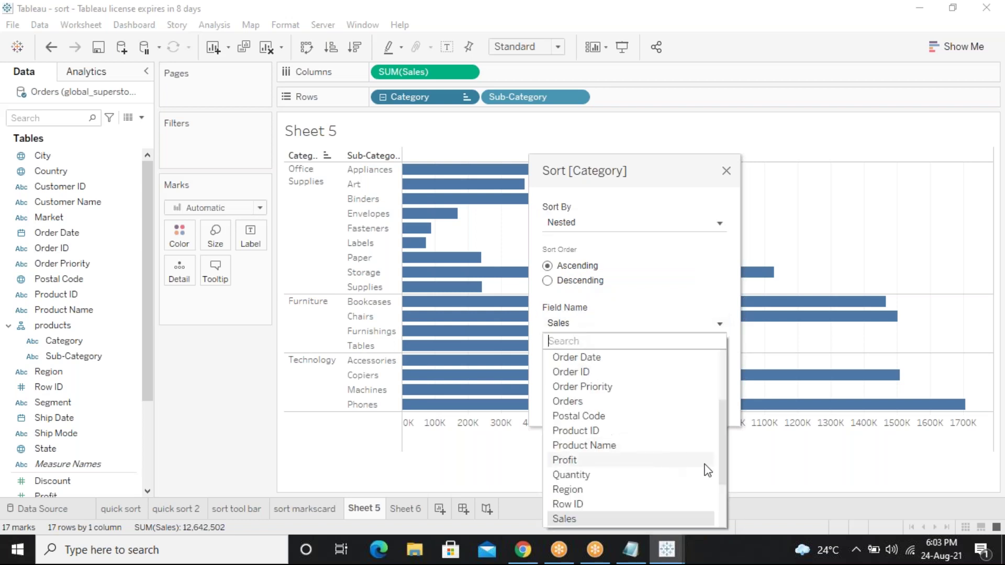
left_click(727, 445)
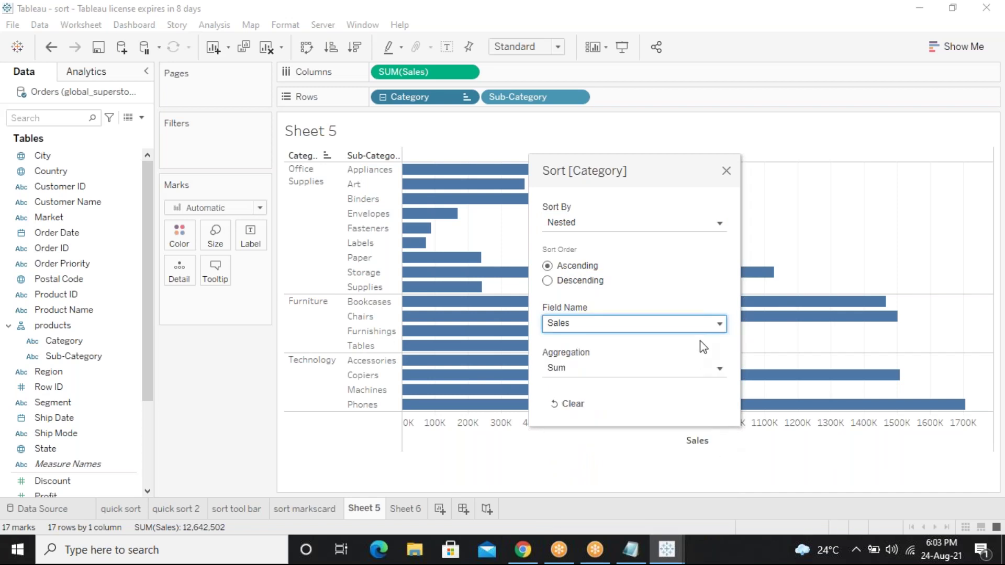
left_click(680, 324)
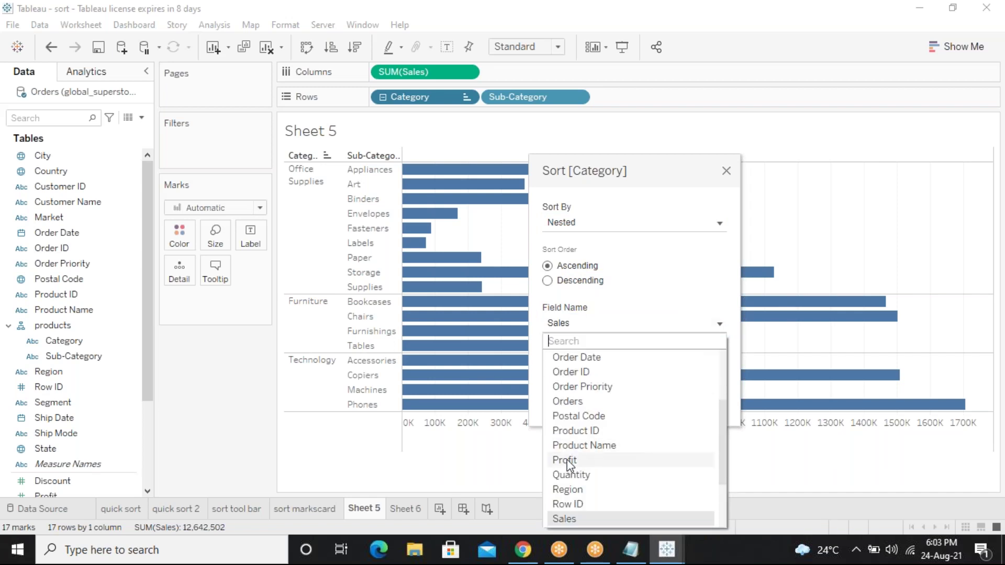
mouse_move(719, 438)
left_mouse_down()
mouse_move(728, 484)
mouse_move(718, 426)
left_mouse_up()
scroll(720, 421, "up", 1)
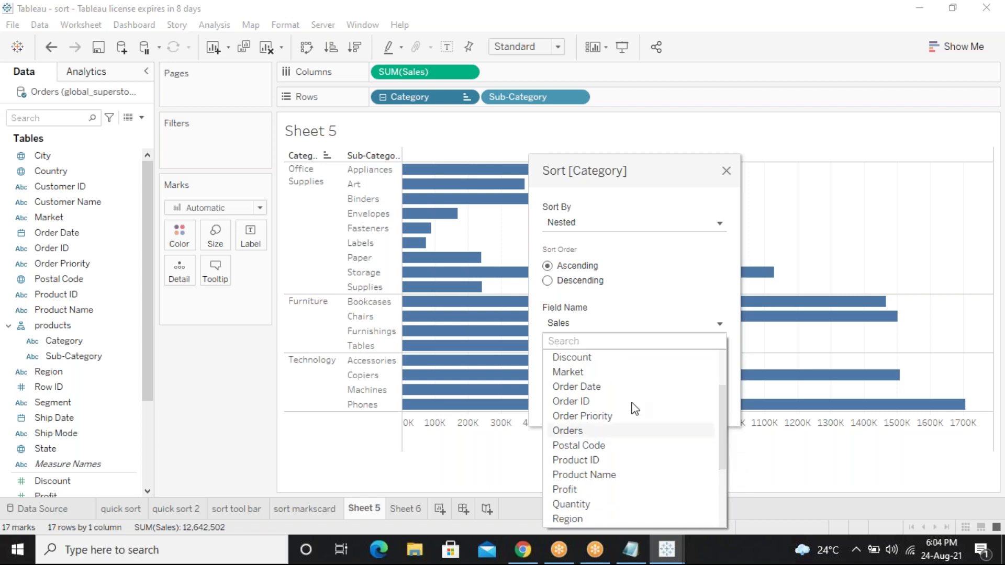
left_click(602, 402)
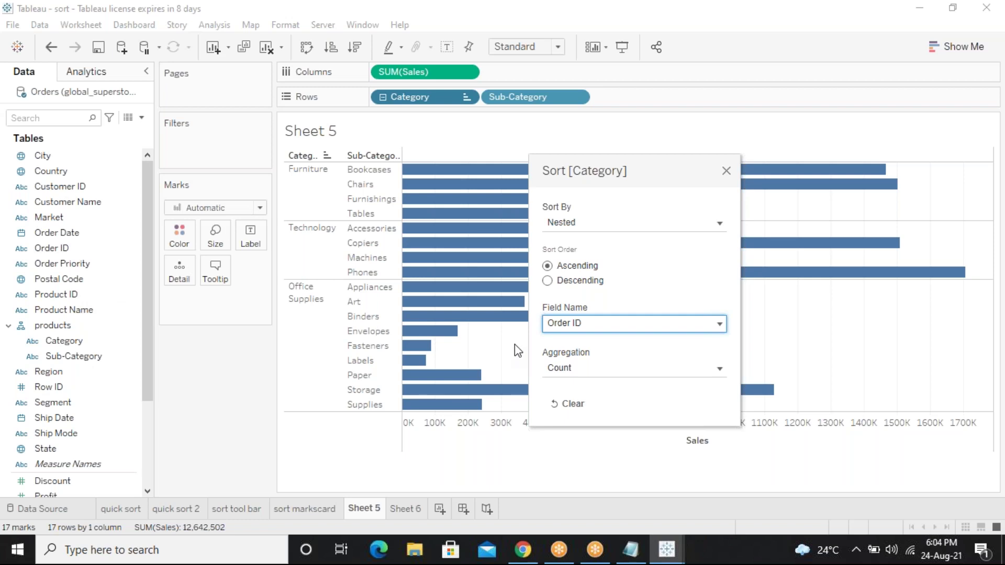
Change the nested Category sort to the Customer Name field with the Count aggregation, and check the aggregation setting
left_click(595, 333)
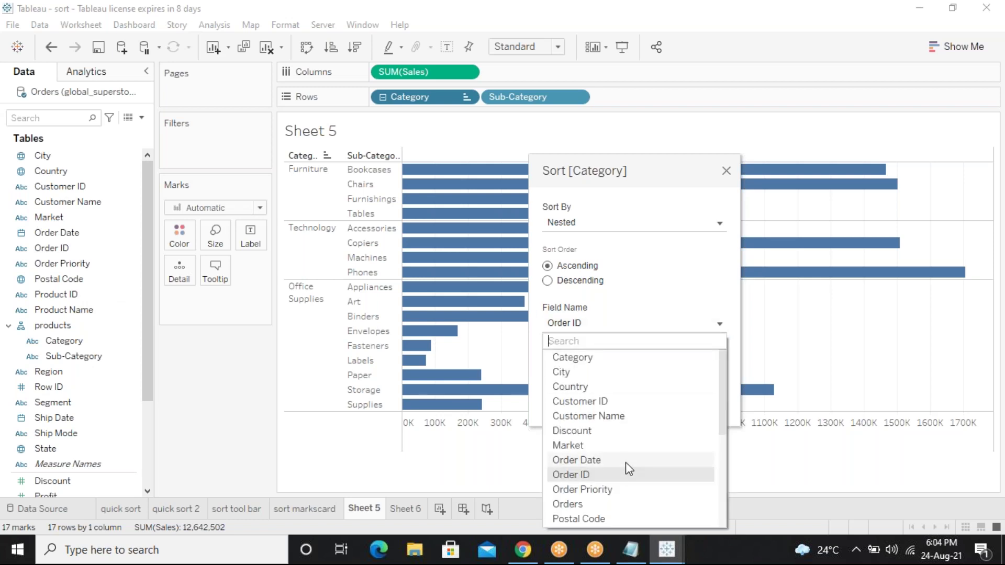
left_click(664, 417)
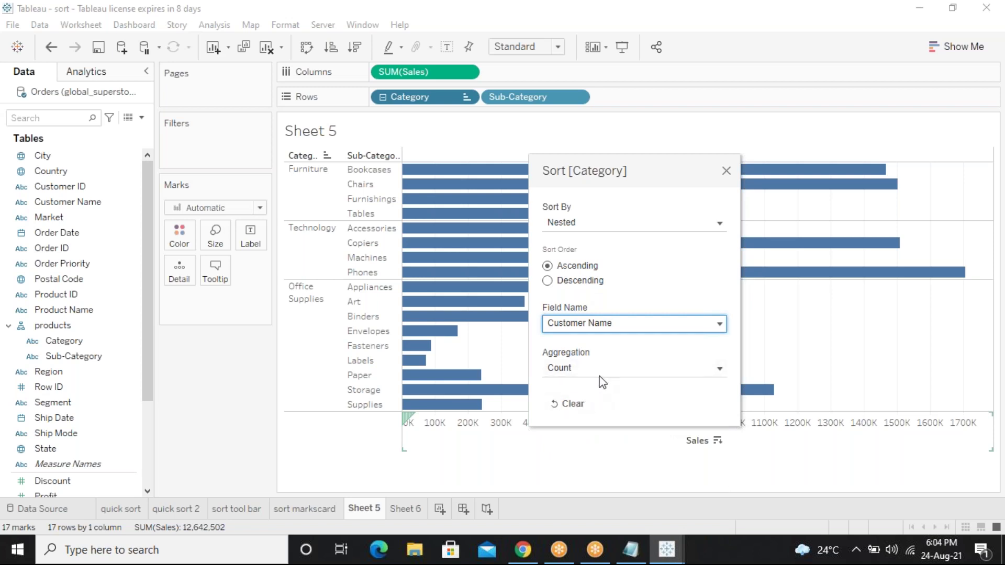
left_click(618, 323)
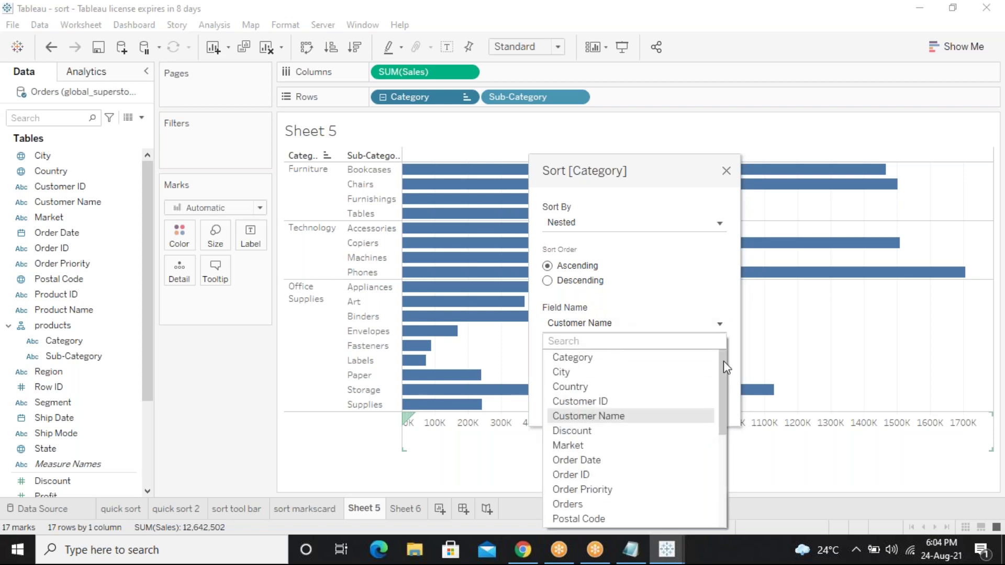
left_click(718, 316)
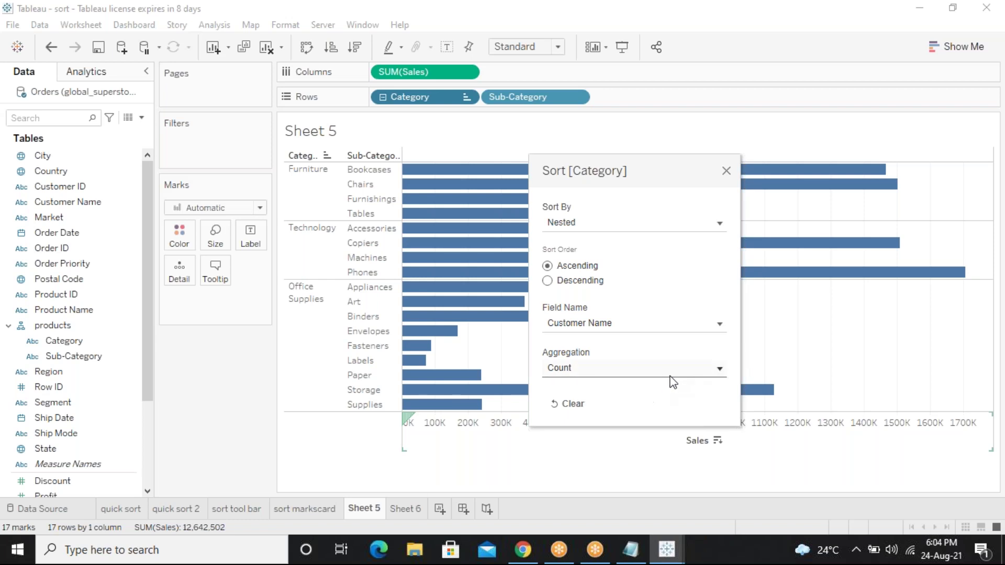
left_click(671, 374)
left_click(705, 358)
Set the nested Category sort to the Discount field, descending with the Sum aggregation, and close the sort settings
left_click(673, 331)
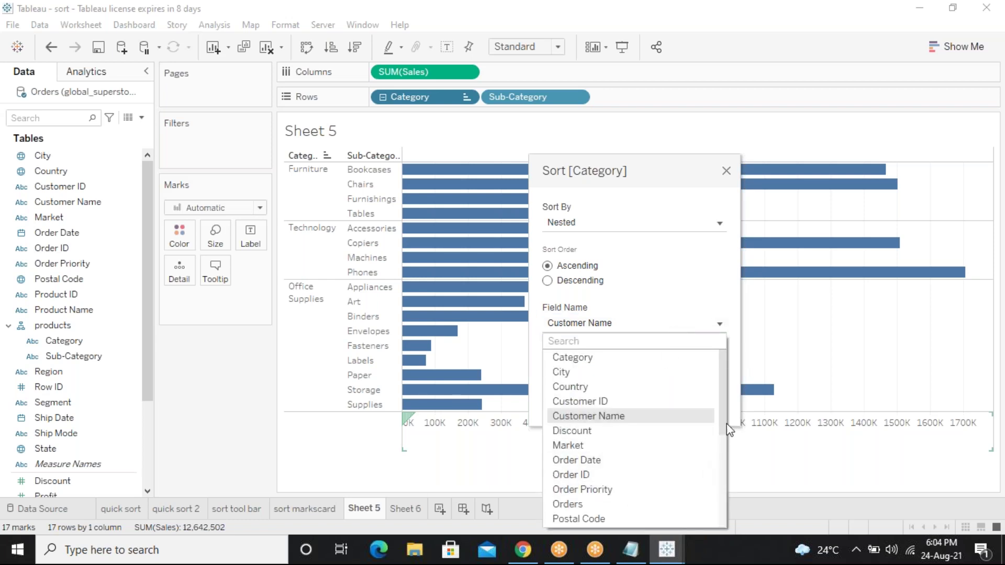
left_click(579, 431)
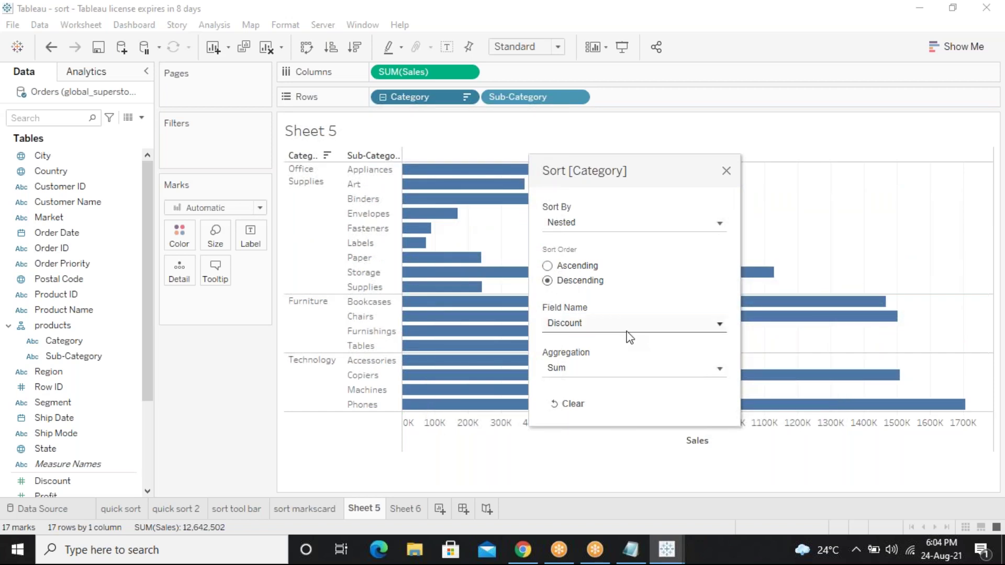
left_click(726, 172)
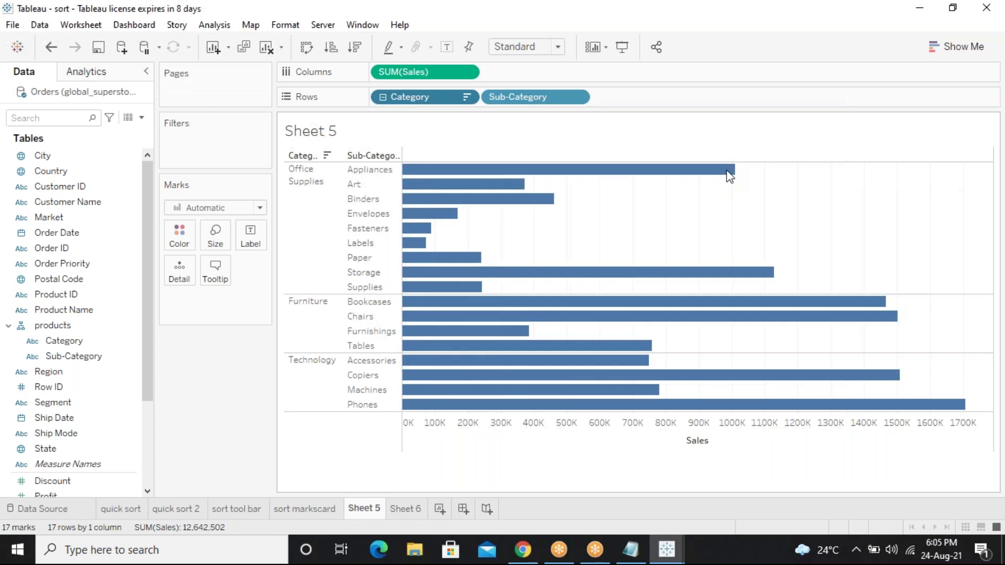
left_click(577, 98)
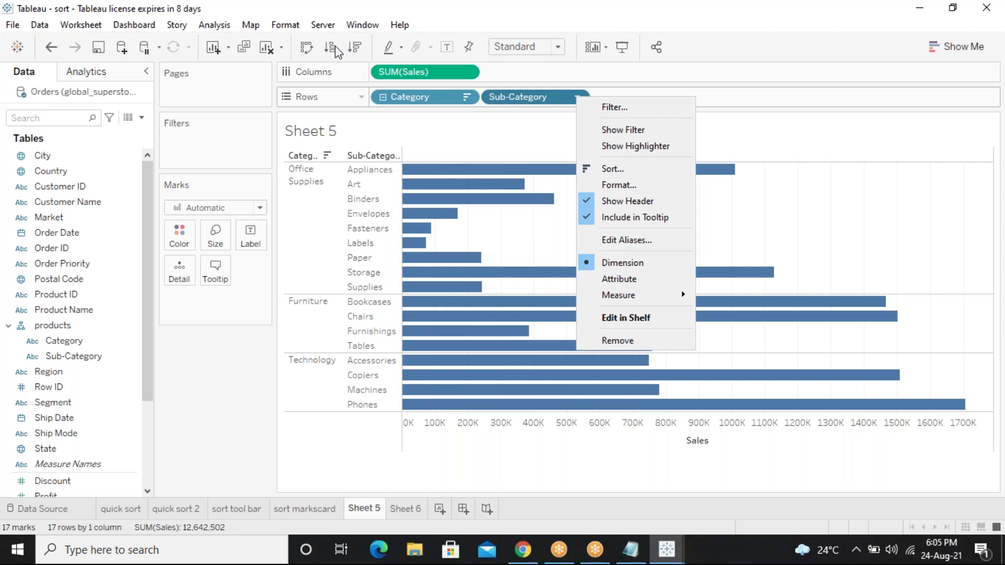
left_click(186, 399)
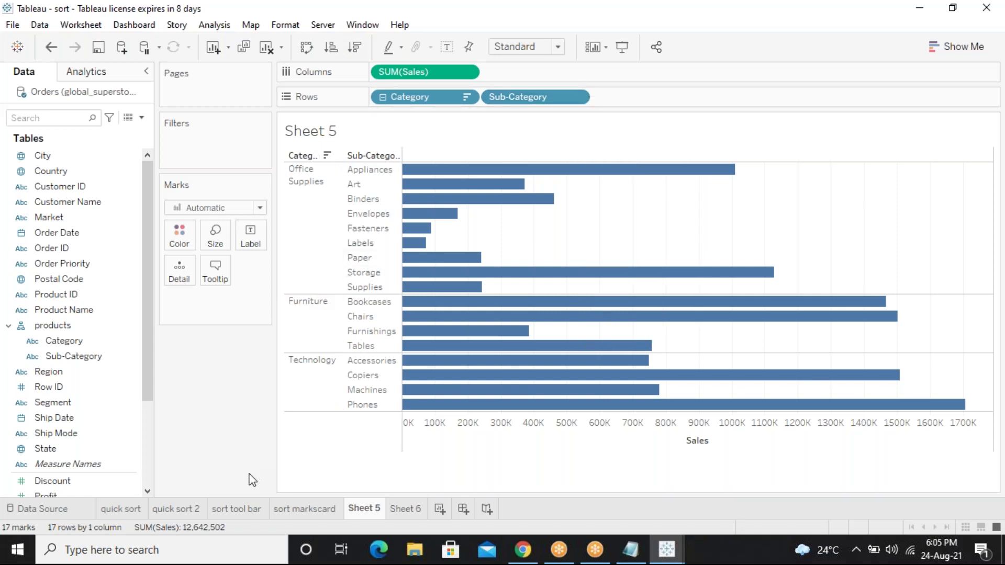
Change the Sales measure on the sort tool bar sheet to the Sum aggregation
left_click(226, 506)
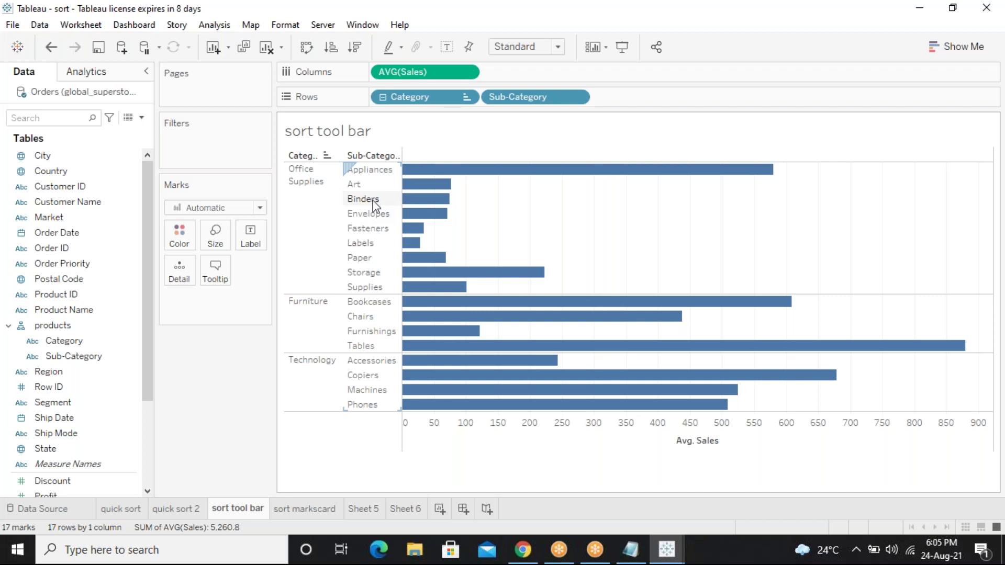
left_click(465, 71)
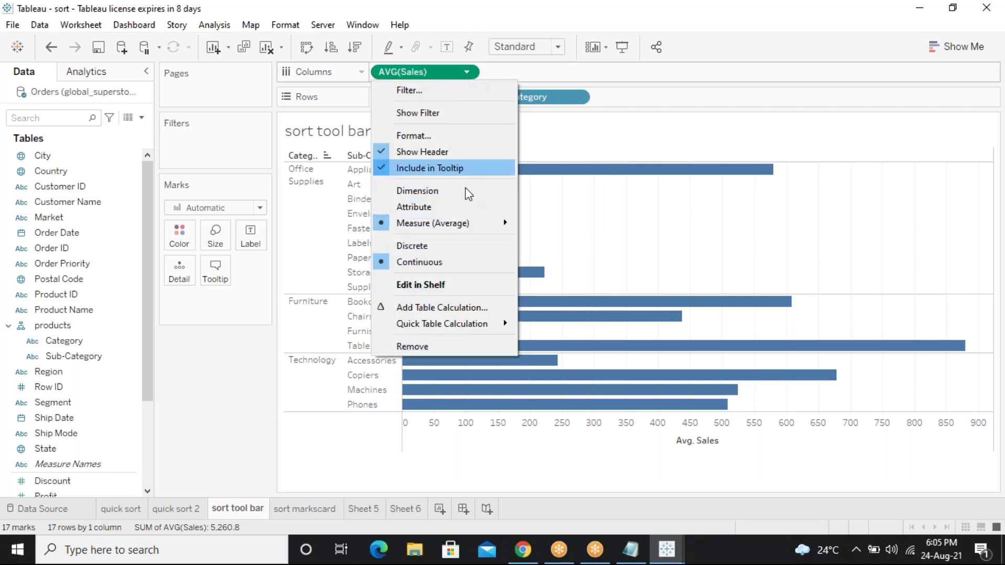
mouse_move(488, 224)
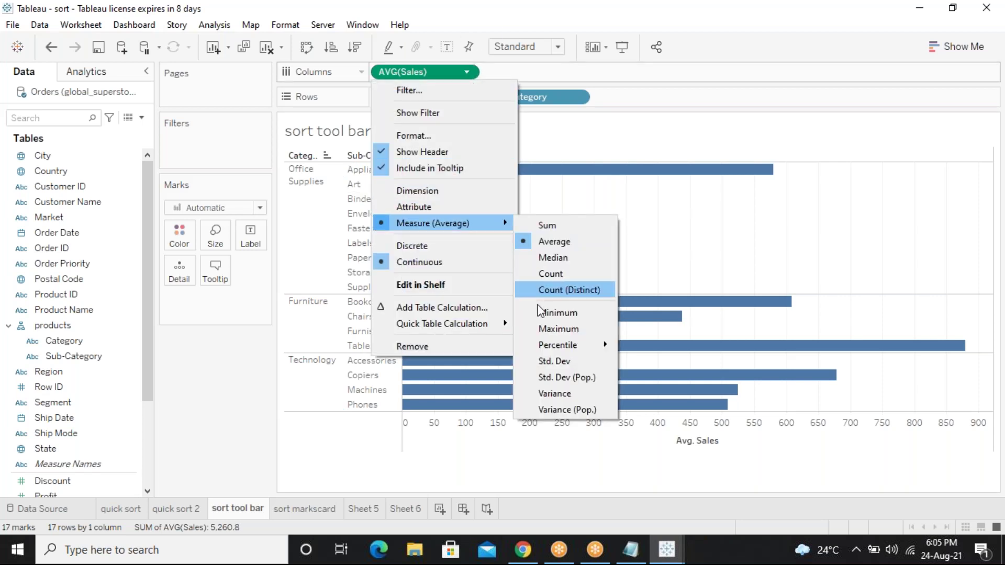
left_click(559, 227)
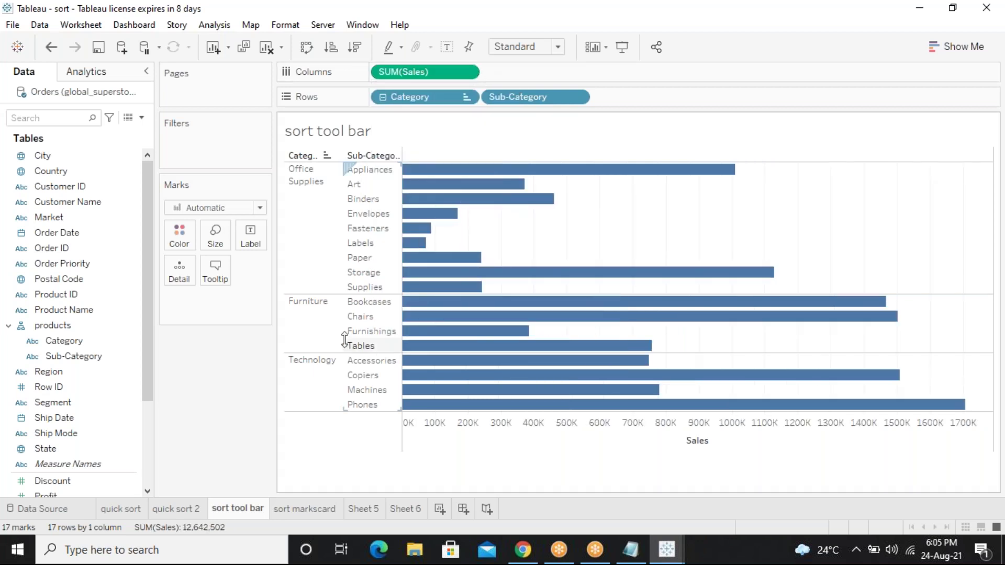
Return to Sheet 5 and remove the products hierarchy from the data fields
left_click(360, 510)
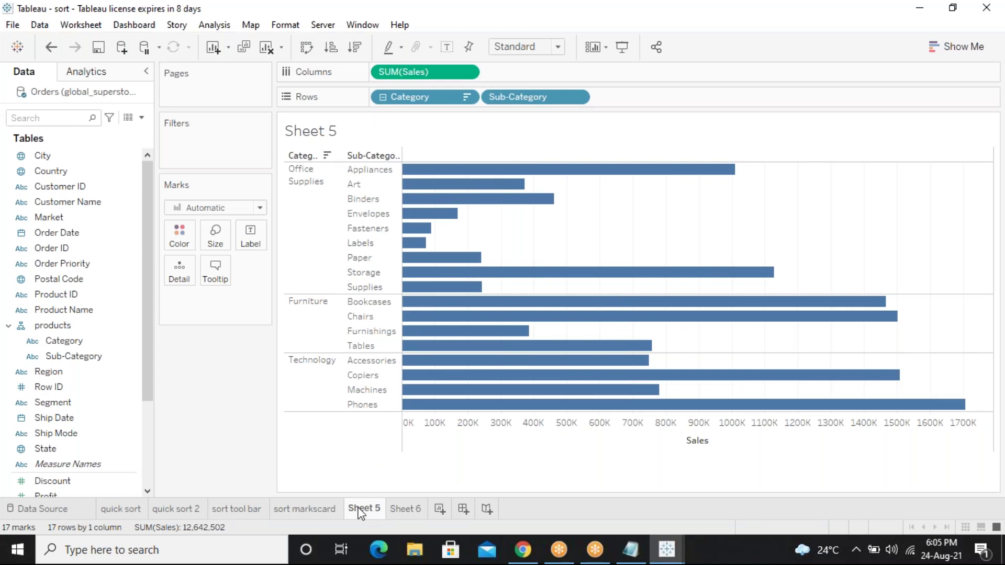
right_click(83, 325)
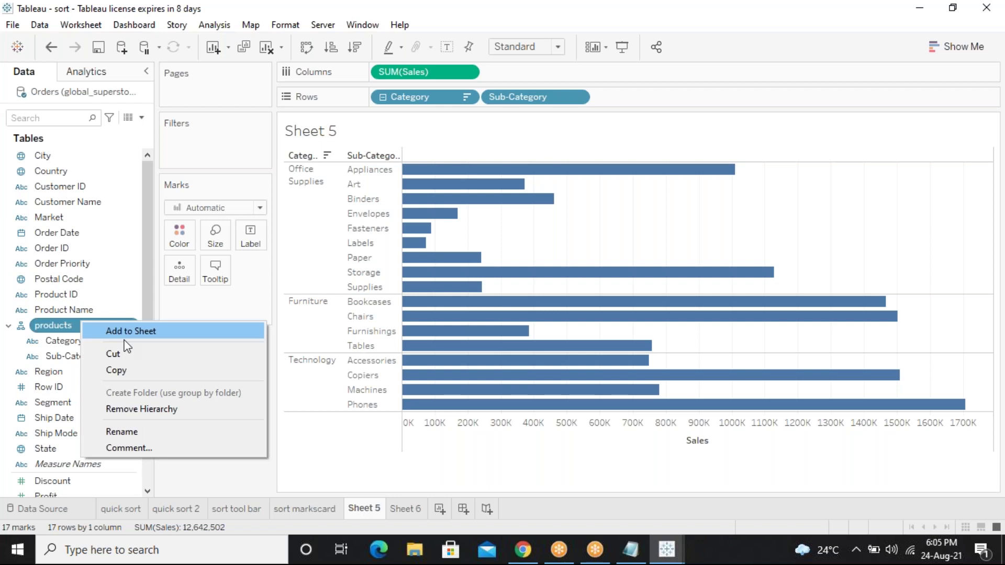
left_click(132, 412)
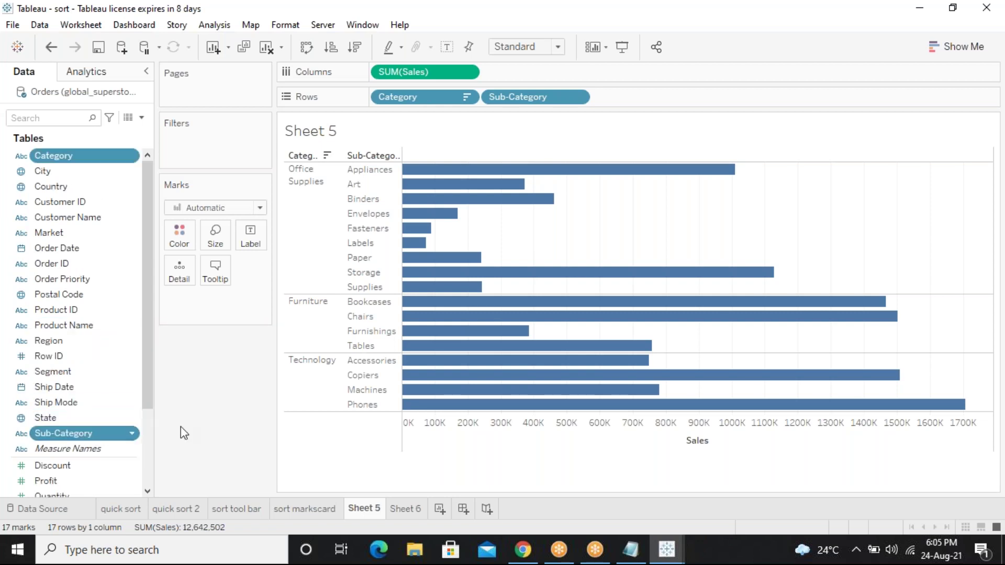
Create a hierarchy from the Category and Sub-Category fields and name it PRODUCTS
left_click_drag(105, 434, 76, 153)
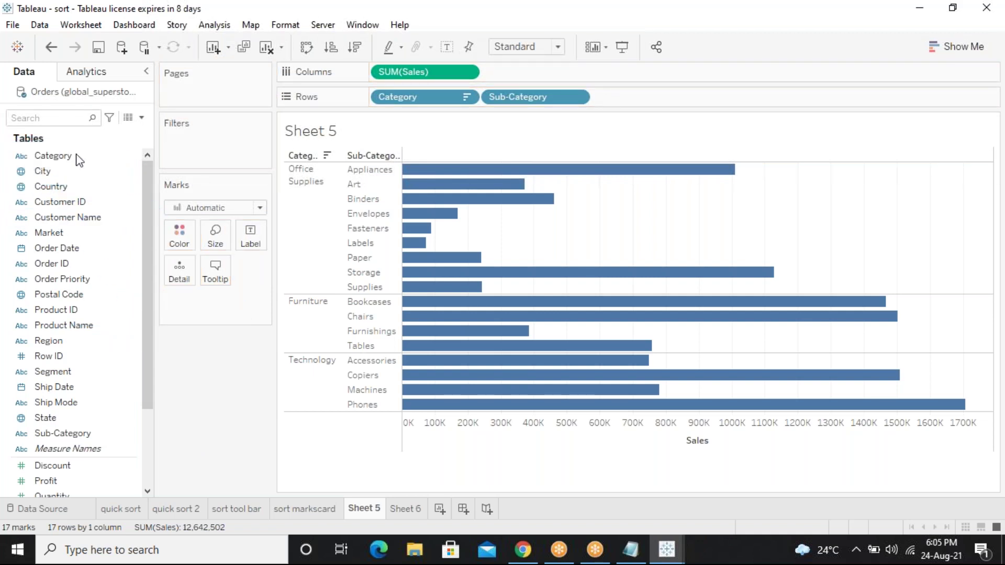
left_click_drag(74, 435, 48, 158)
type("pRODUCTS")
key("BackSpace")
key("BackSpace")
key("BackSpace")
key("BackSpace")
key("BackSpace")
key("BackSpace")
key("BackSpace")
key("BackSpace")
type("PRODUCTS")
key("Return")
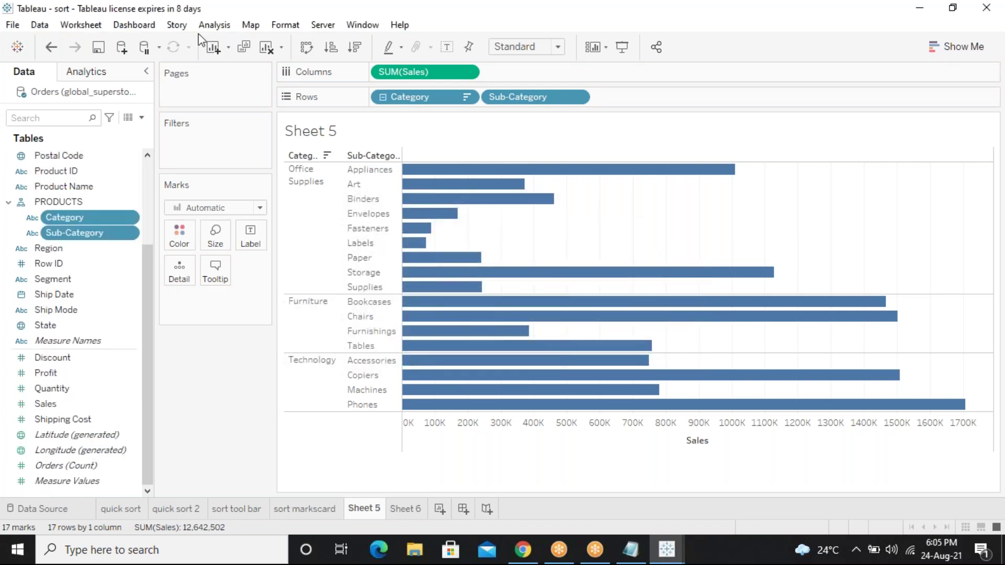
Collapse and re-expand the Category level in the rows, and view the Sub-Category field's options
left_click(382, 97)
left_click(383, 97)
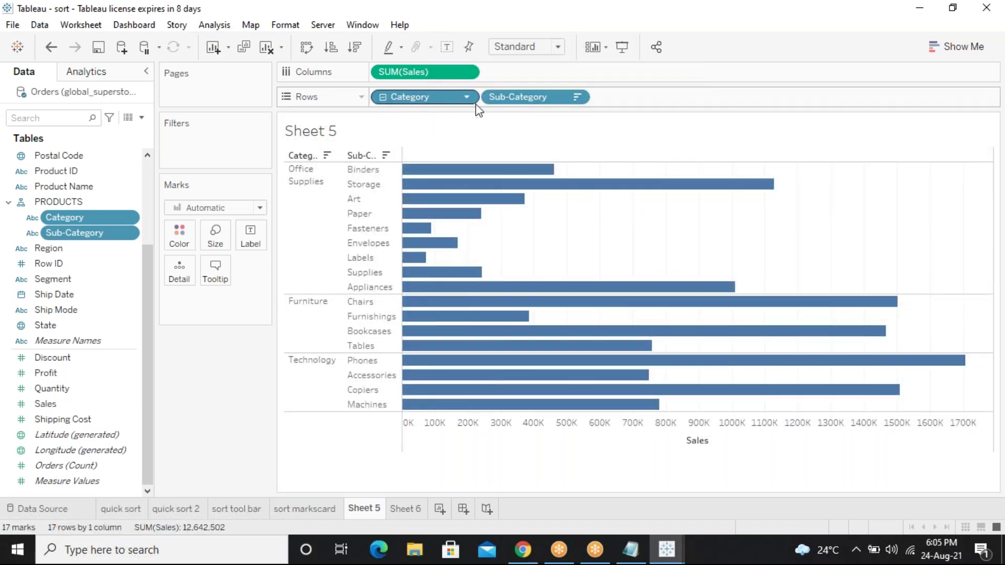
left_click(577, 97)
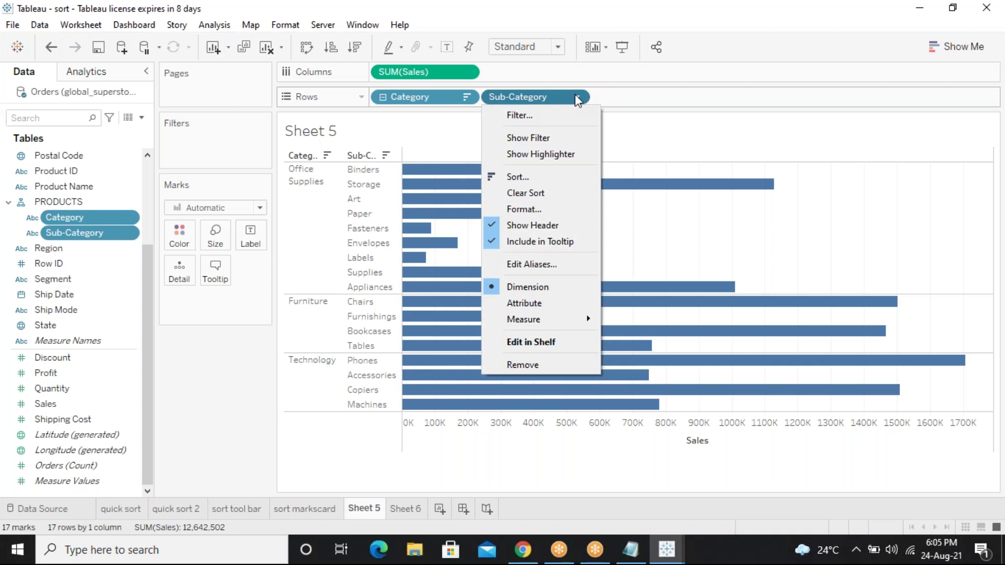
left_click(330, 444)
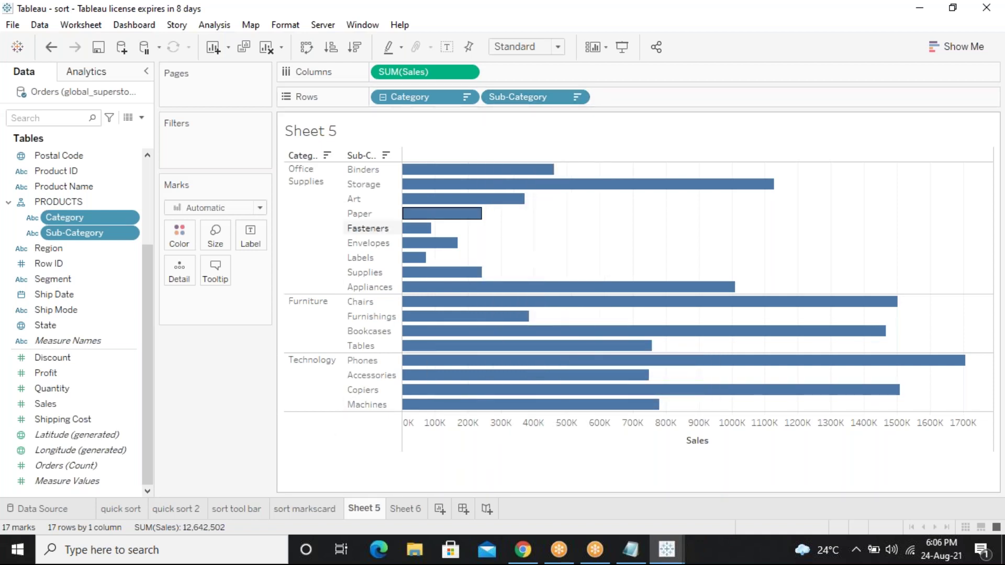
Clear the sorts on both Sub-Category and Category in Sheet 5
mouse_move(452, 188)
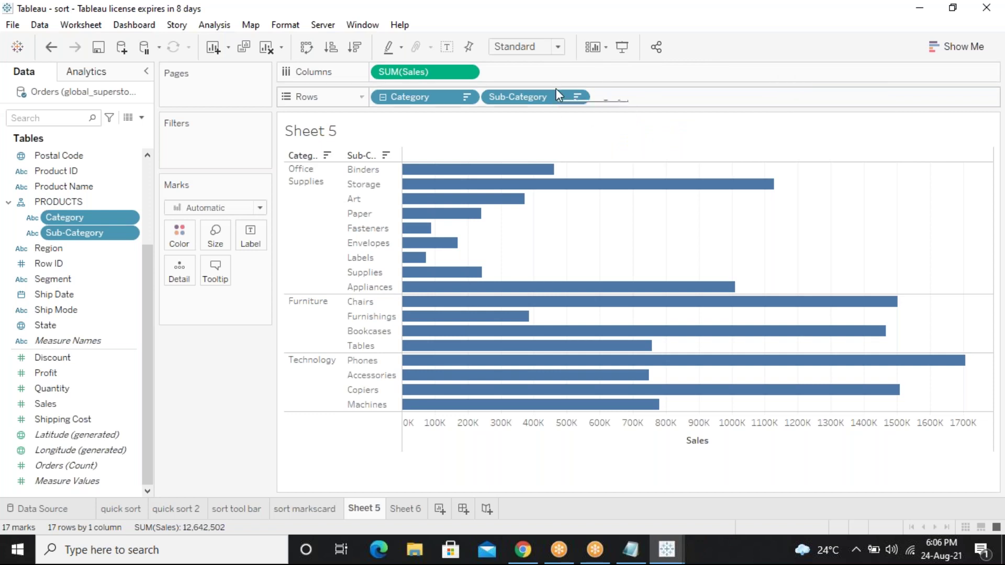
left_click(577, 98)
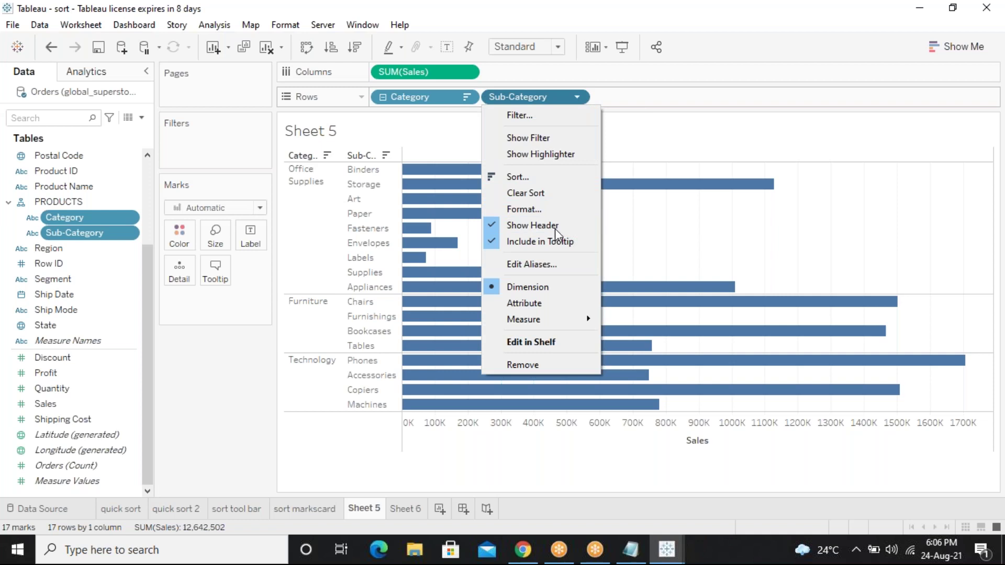
left_click(549, 194)
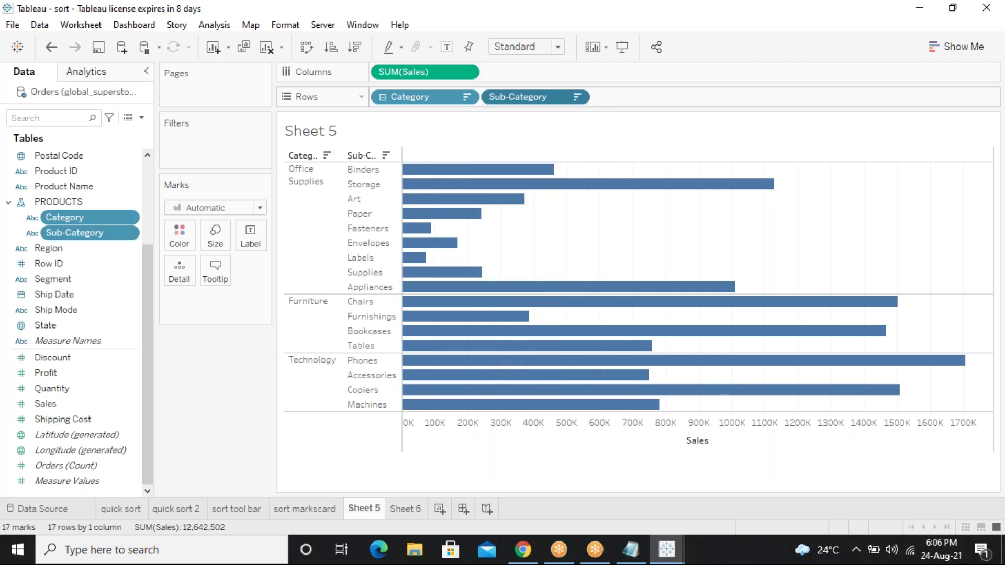
left_click(468, 98)
left_click(451, 197)
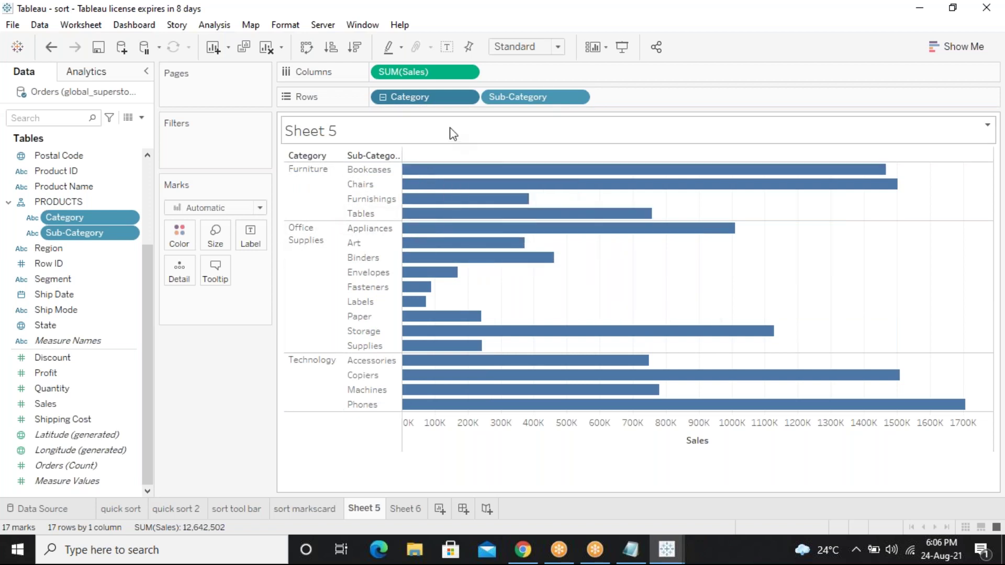
Sort the Category field in Sheet 5 alphabetically in descending order, and change the sort order to ascending
left_click(466, 98)
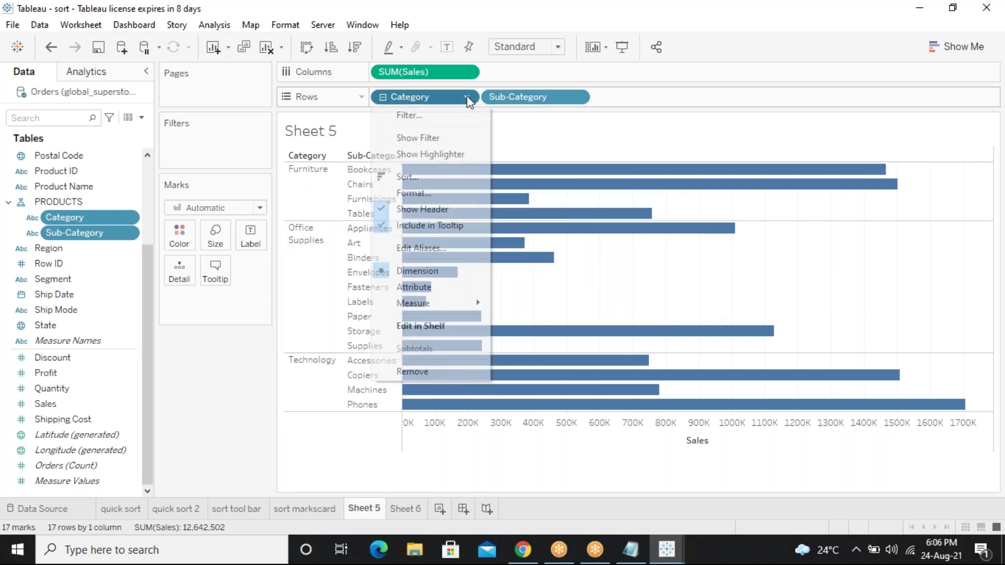
left_click(435, 181)
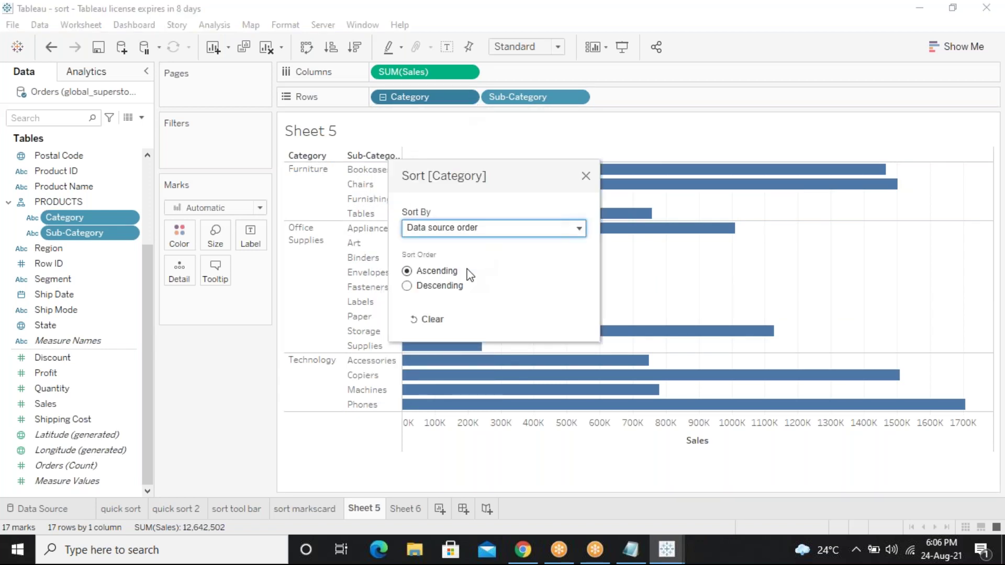
left_click(488, 230)
left_click(477, 257)
left_click(438, 286)
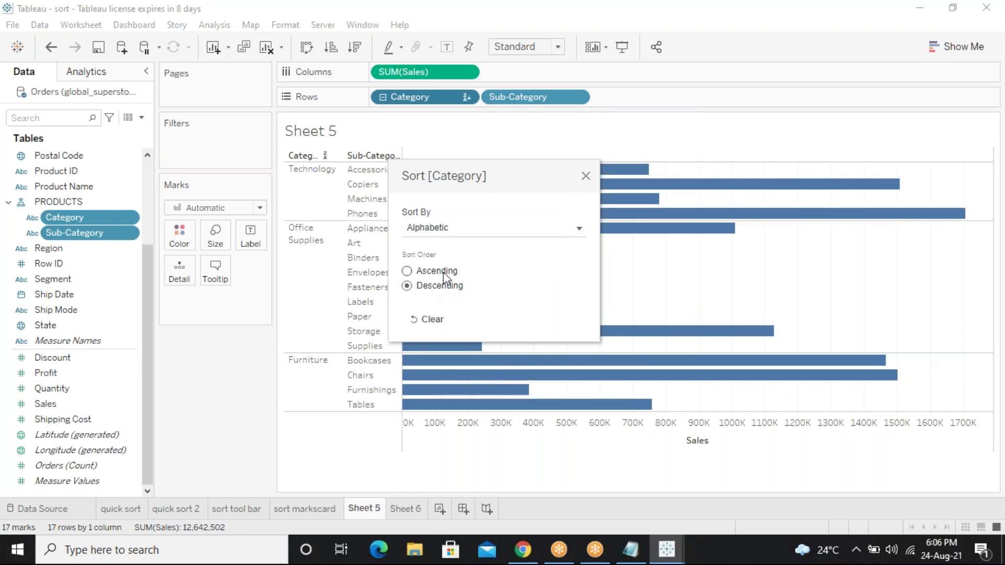
left_click(446, 271)
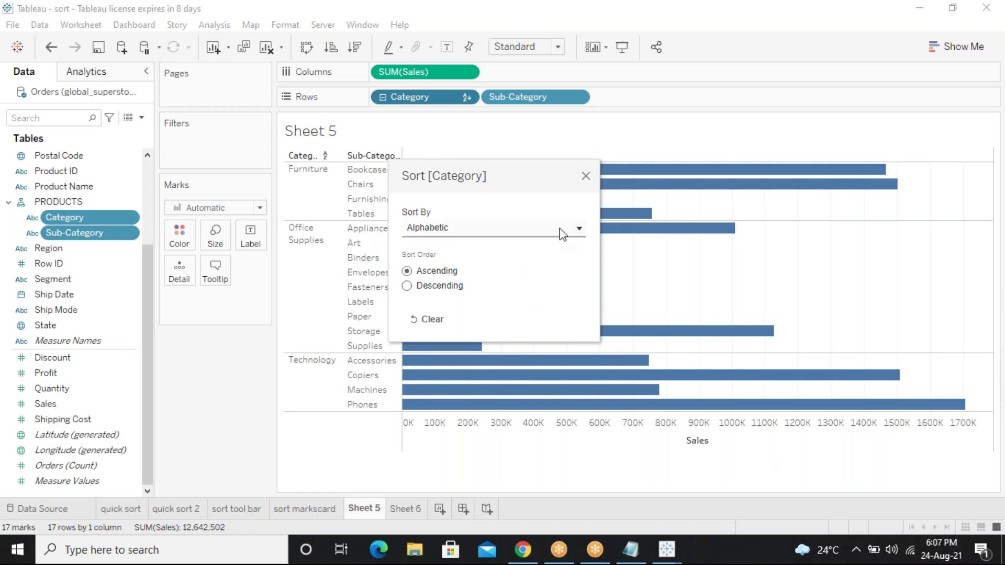
left_click(586, 177)
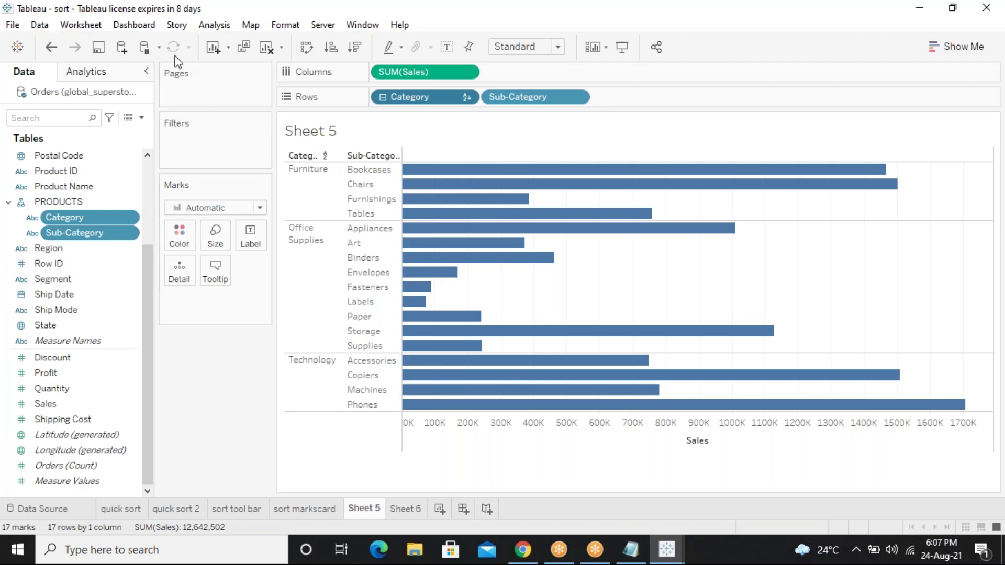
Review the quick sort, quick sort 2, sort tool bar and sort markscard sheets, and return to Sheet 5
left_click(124, 508)
left_click(176, 509)
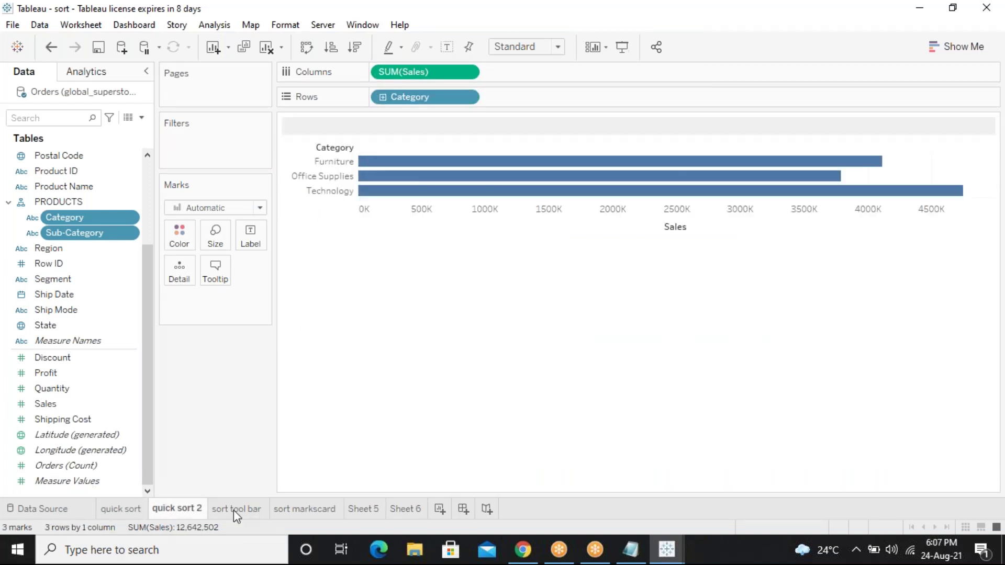
left_click(233, 510)
left_click(323, 509)
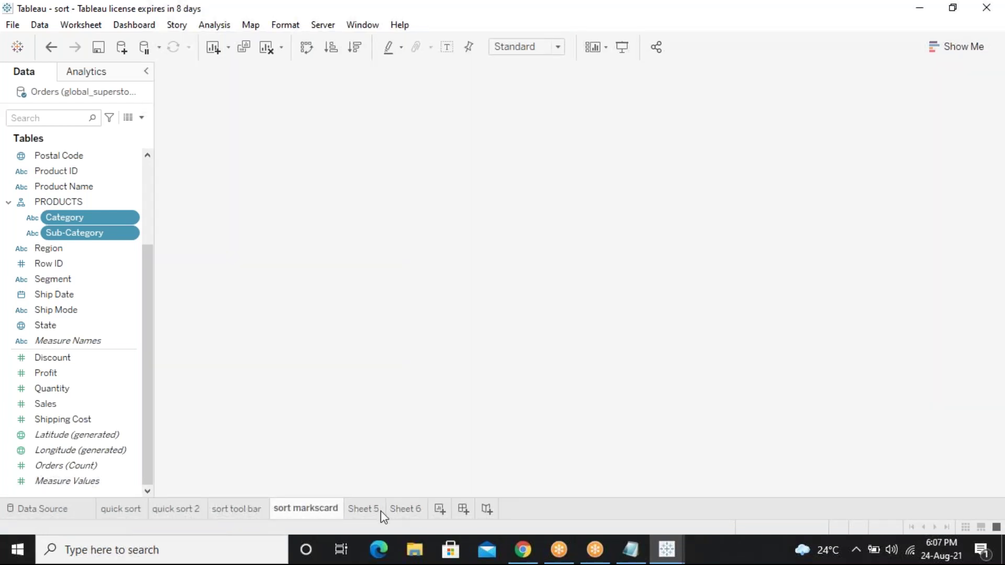
left_click(381, 511)
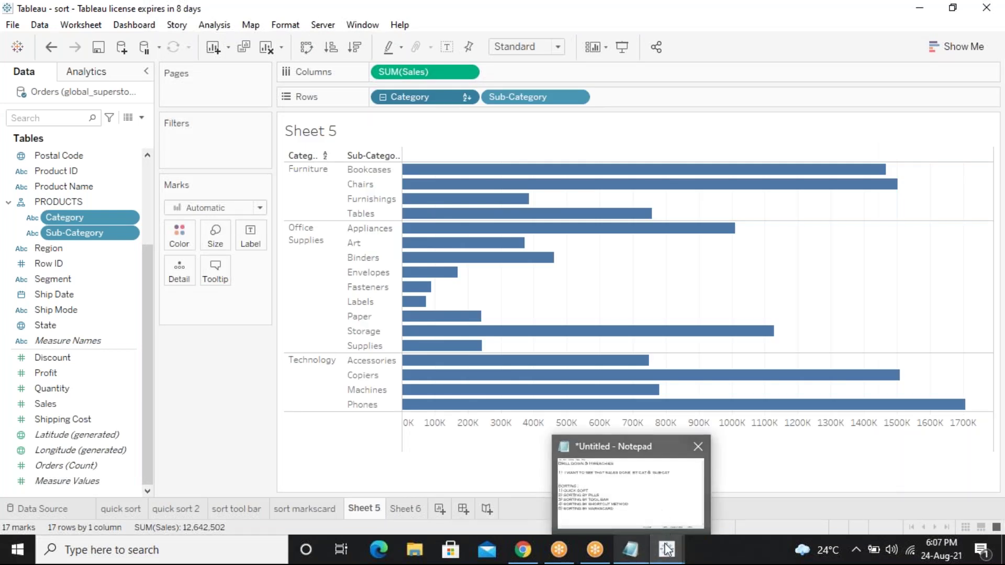
Switch to the webmail inbox in Chrome showing the Tableau assignment email, and maximize the browser window
mouse_move(667, 549)
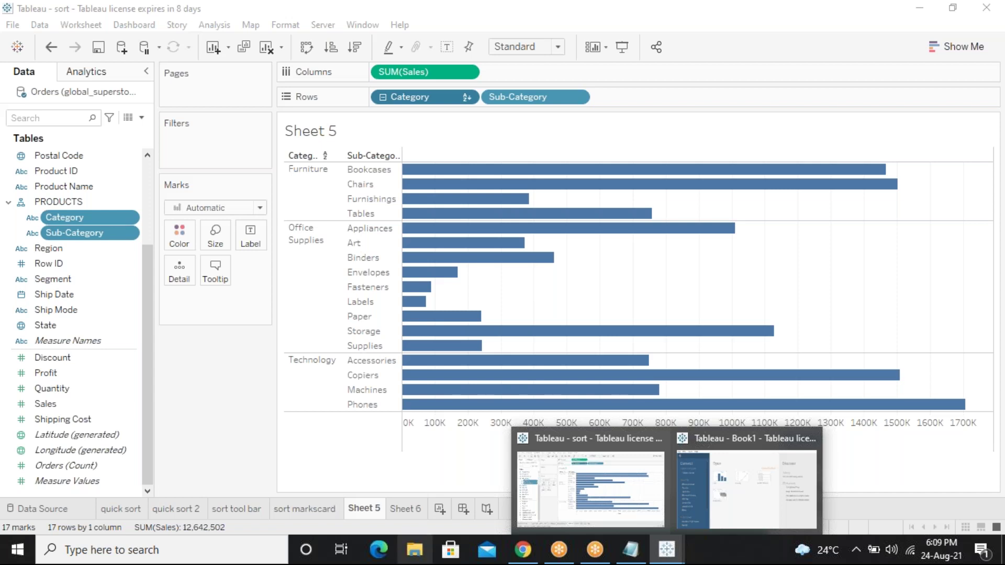
left_click(522, 550)
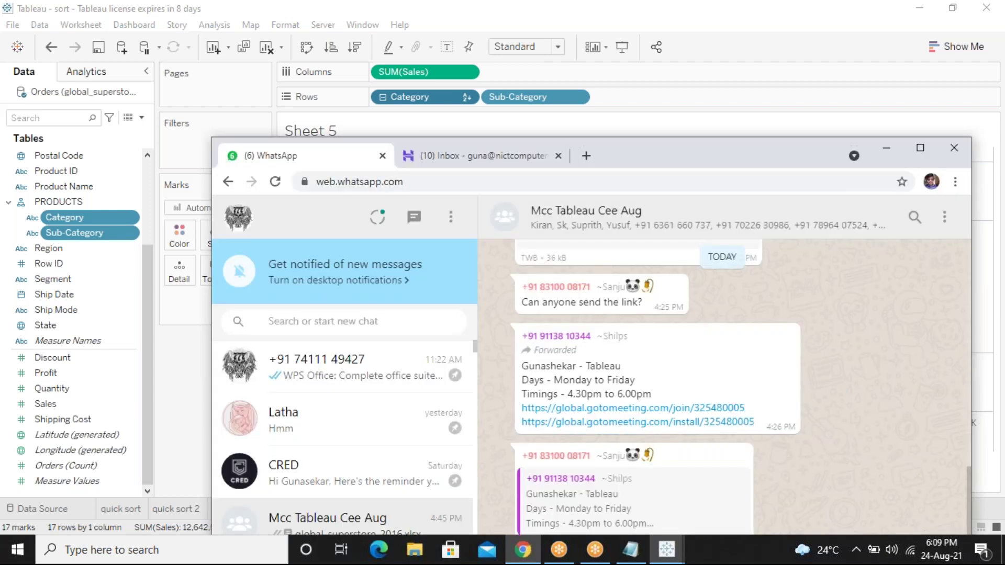
left_click(479, 157)
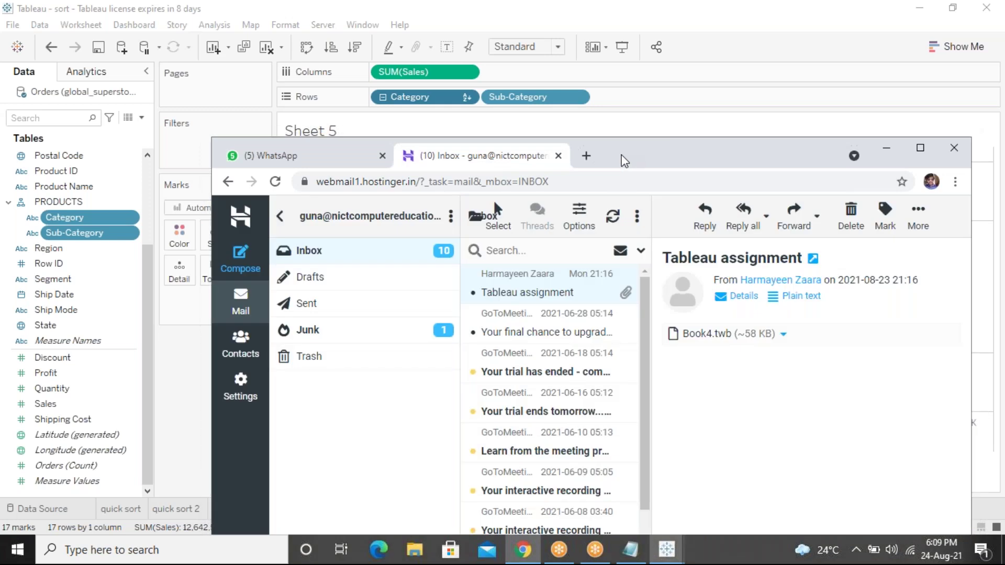
double_click(623, 157)
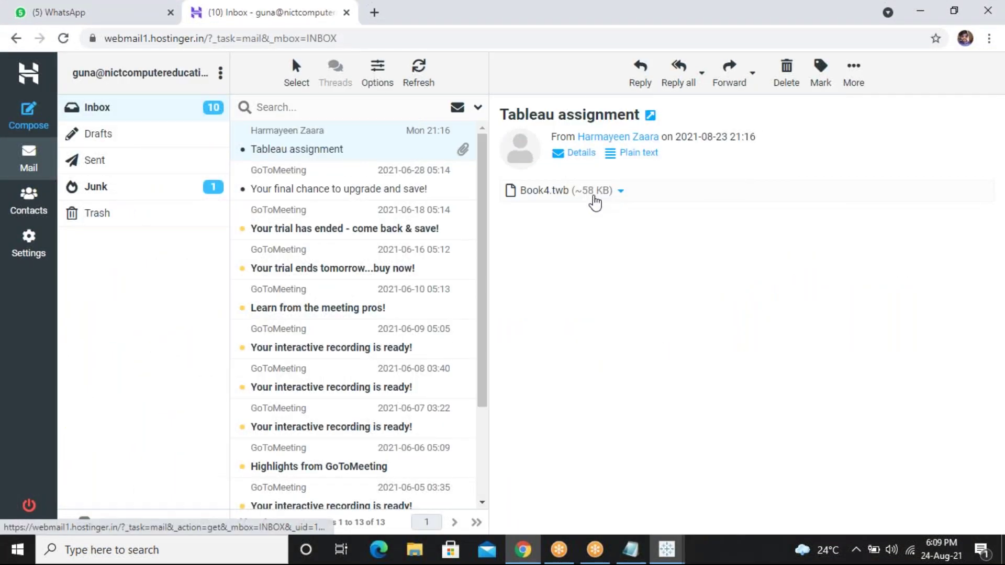